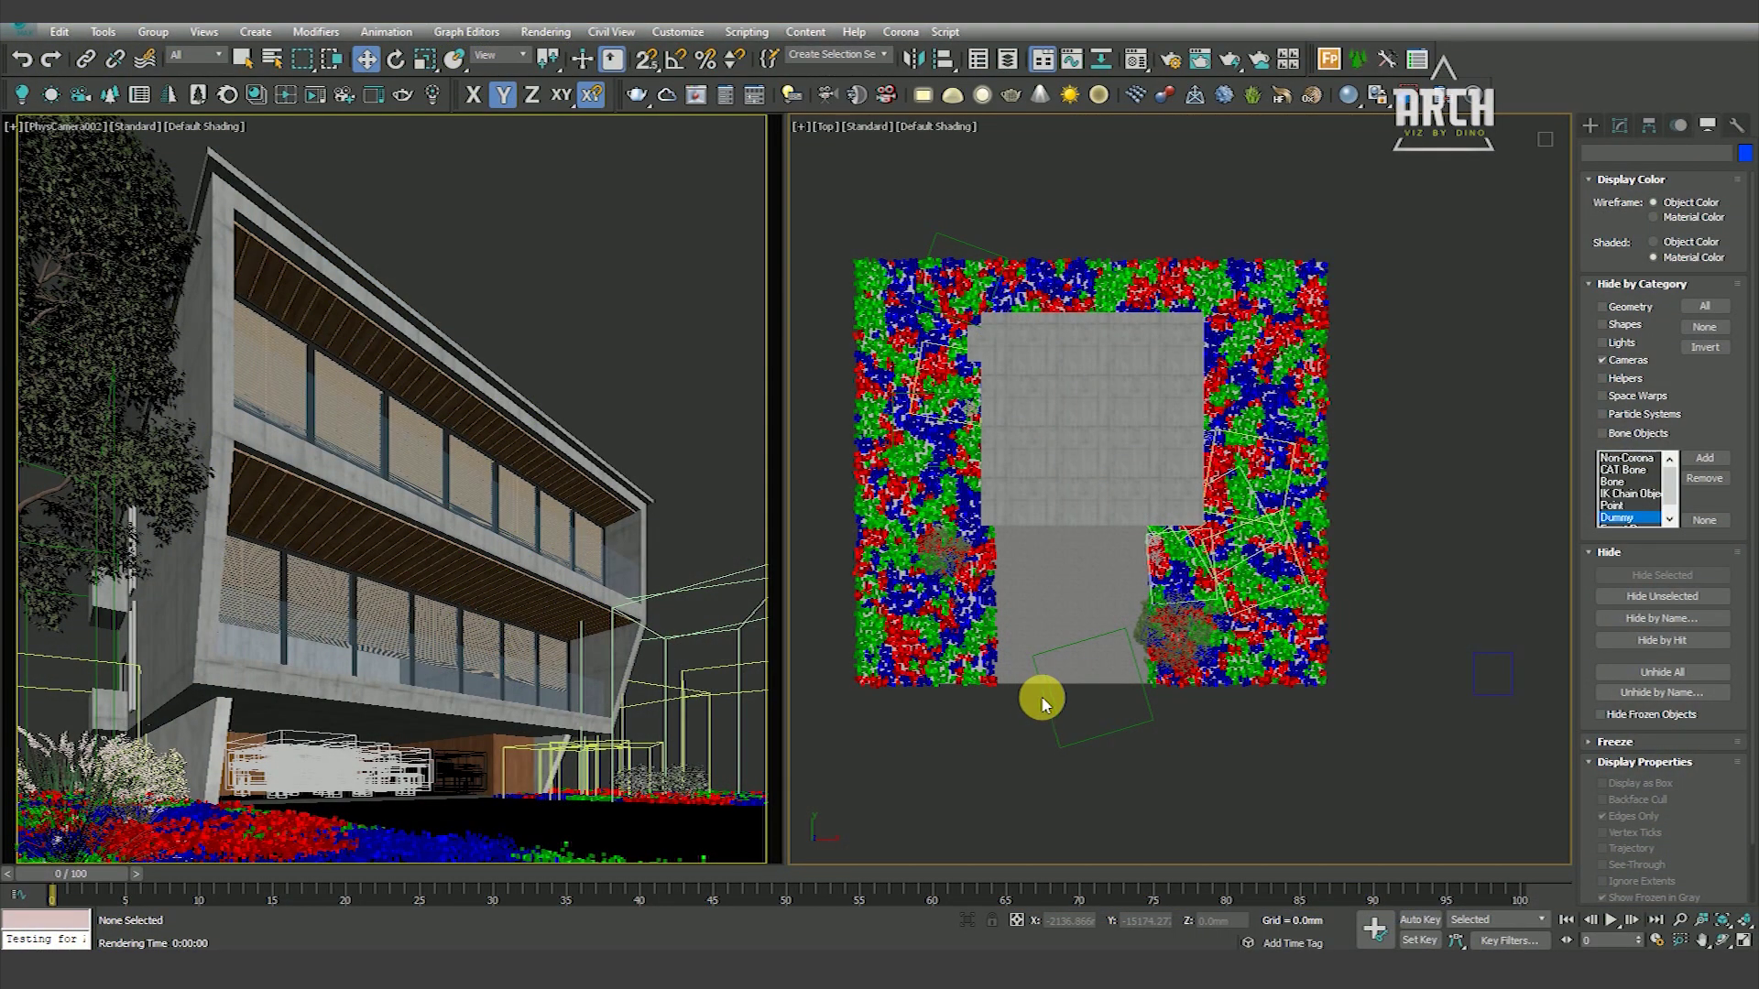
Nudge the Top view and switch it to wireframe to reveal the building's interior layout
middle_drag(1062, 665, 1053, 656)
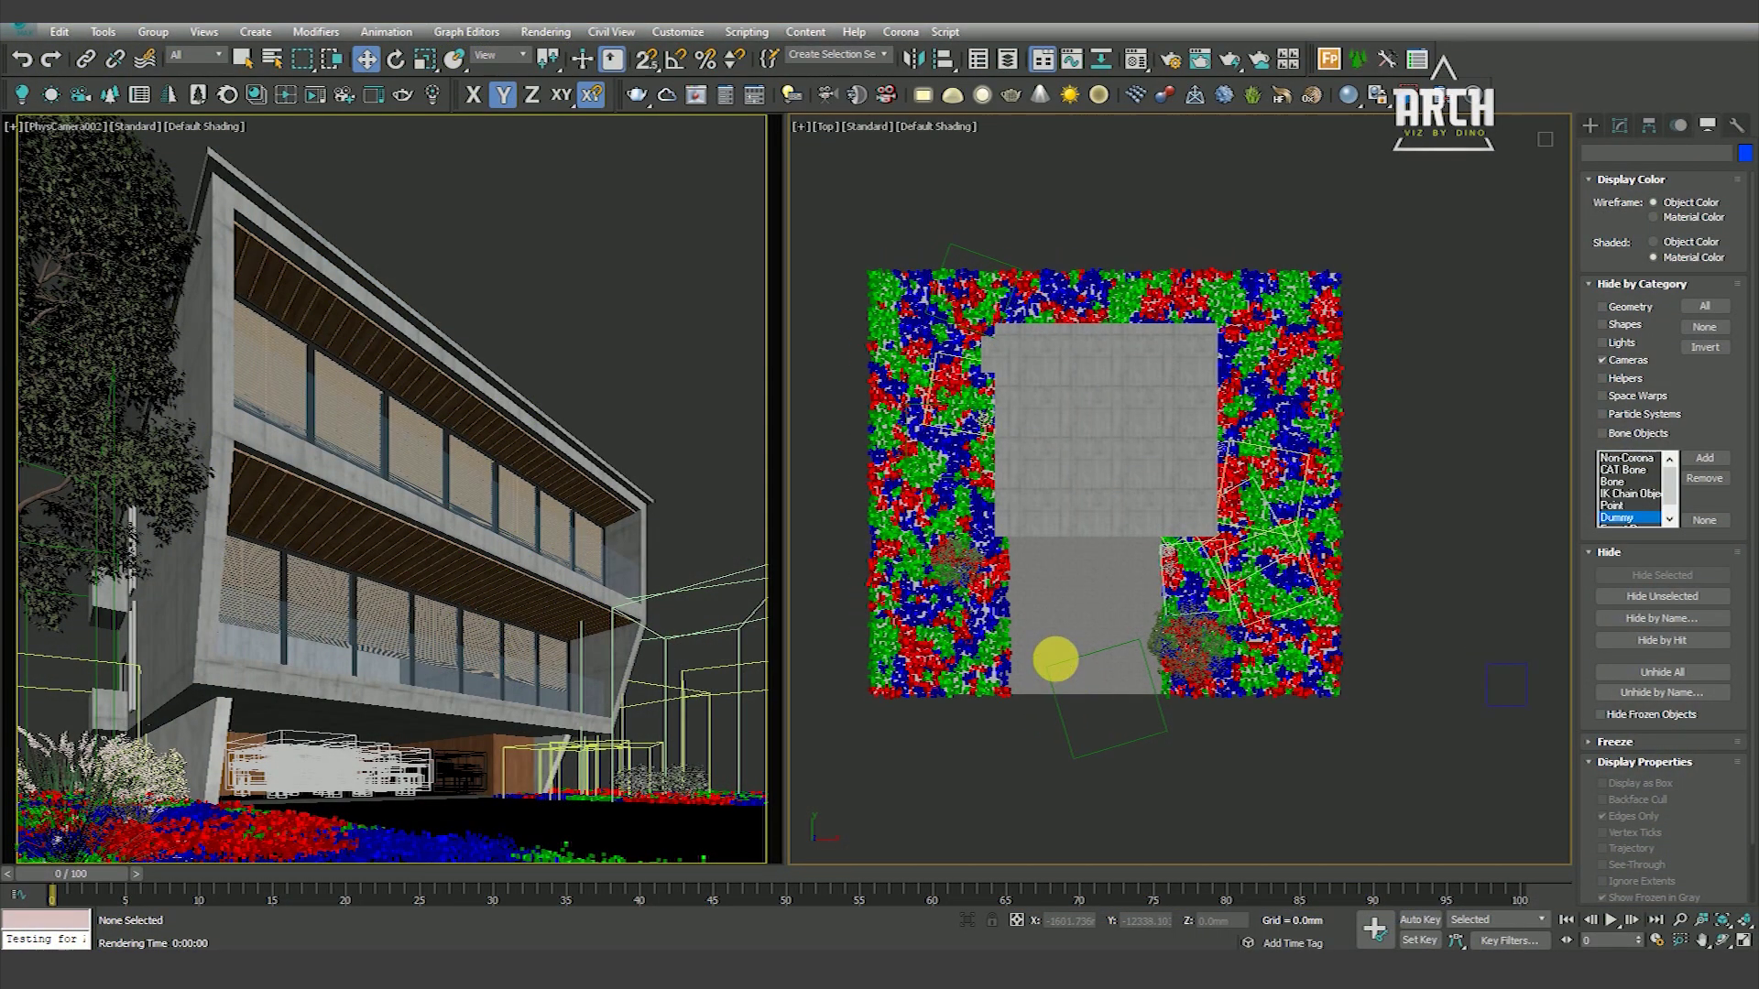
key(F3)
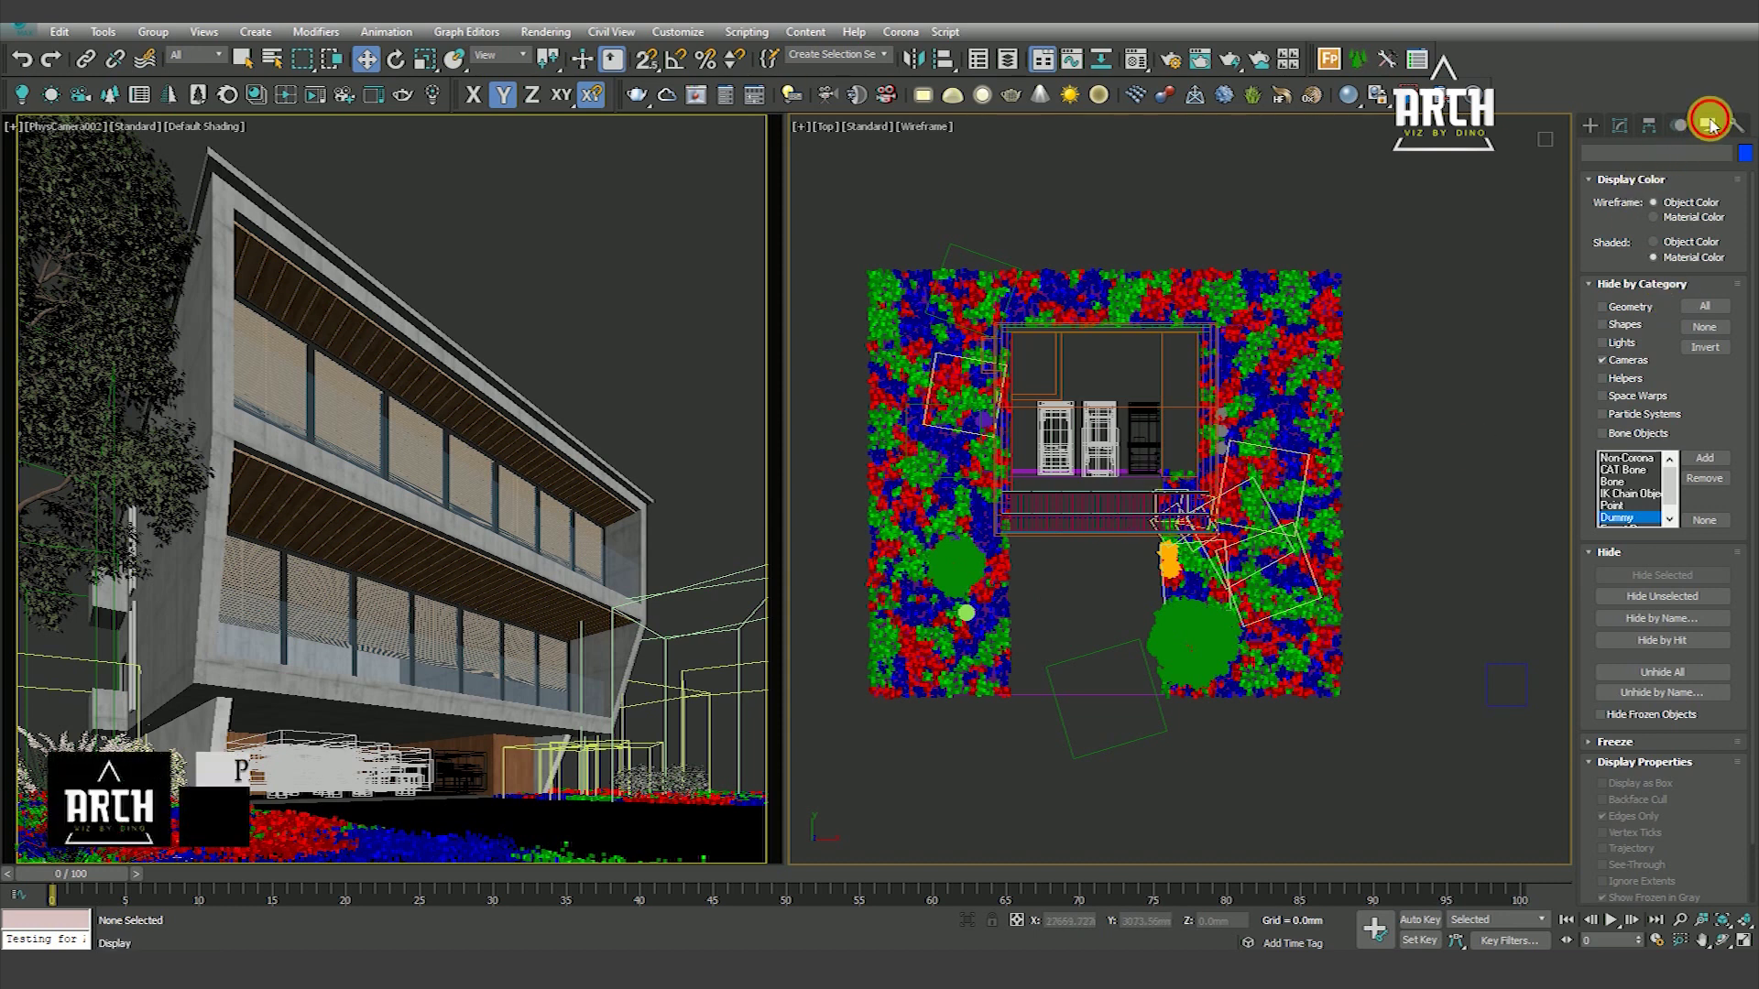
click(1590, 124)
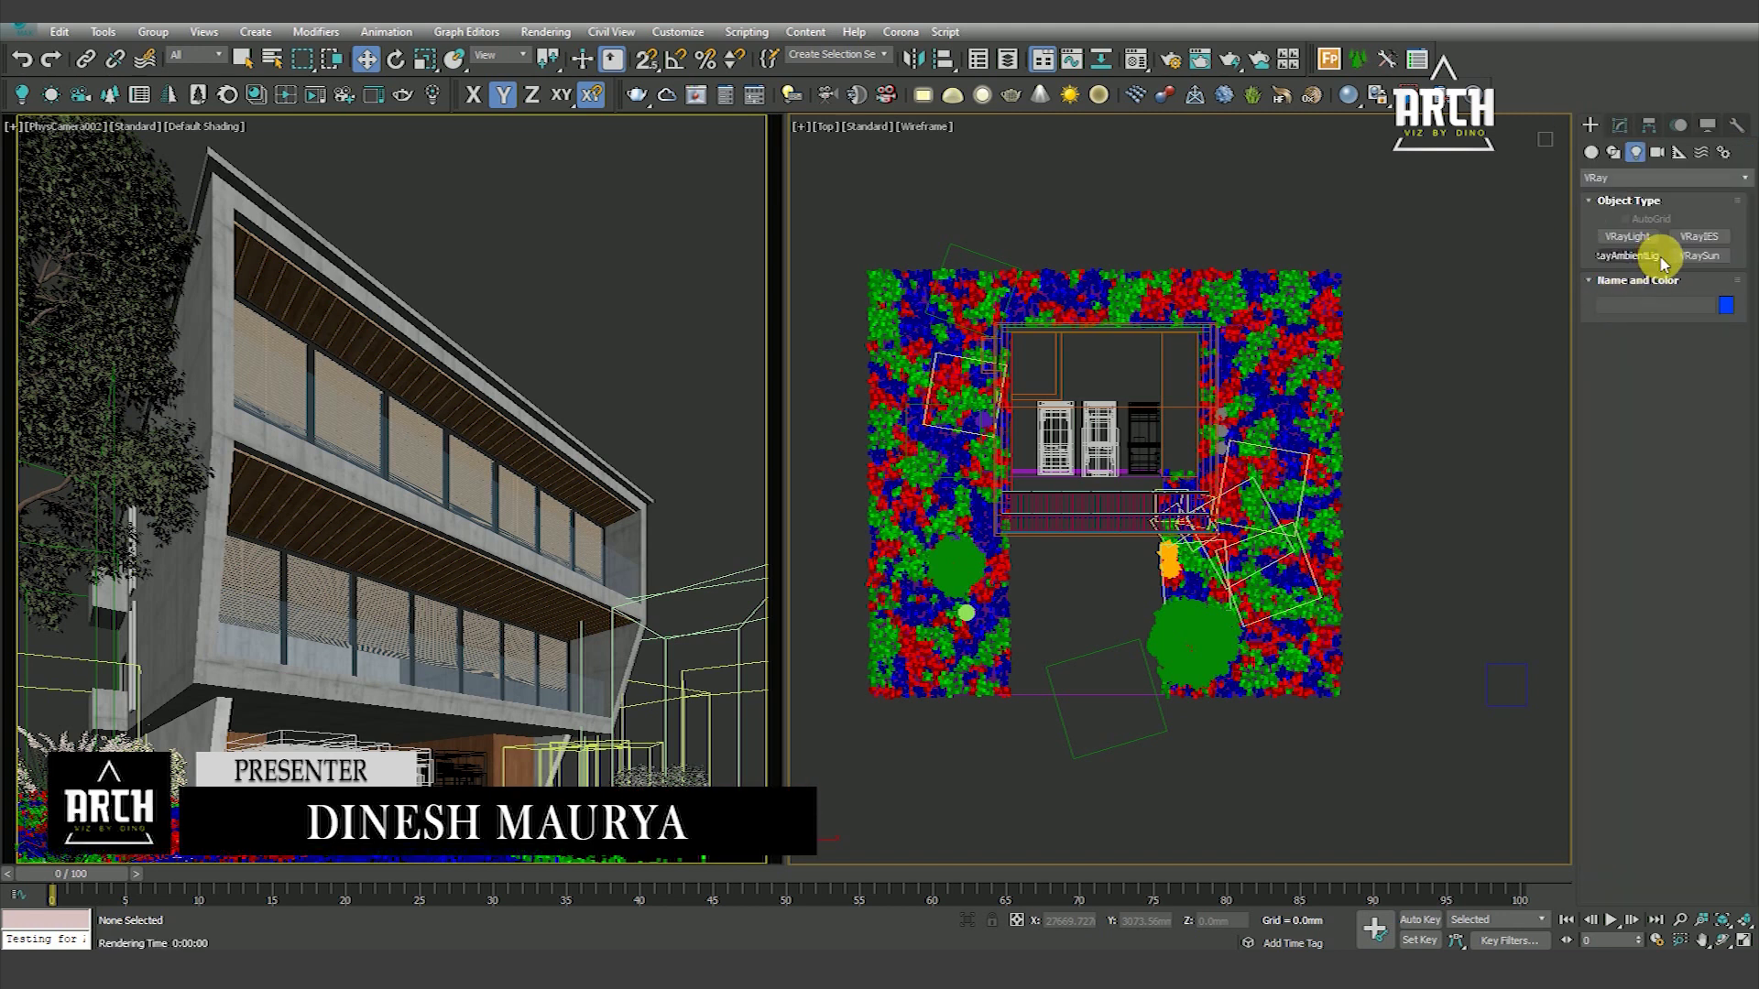
Place a VRaySun in the Top view aimed at the building and accept the VRaySky environment map
click(1688, 258)
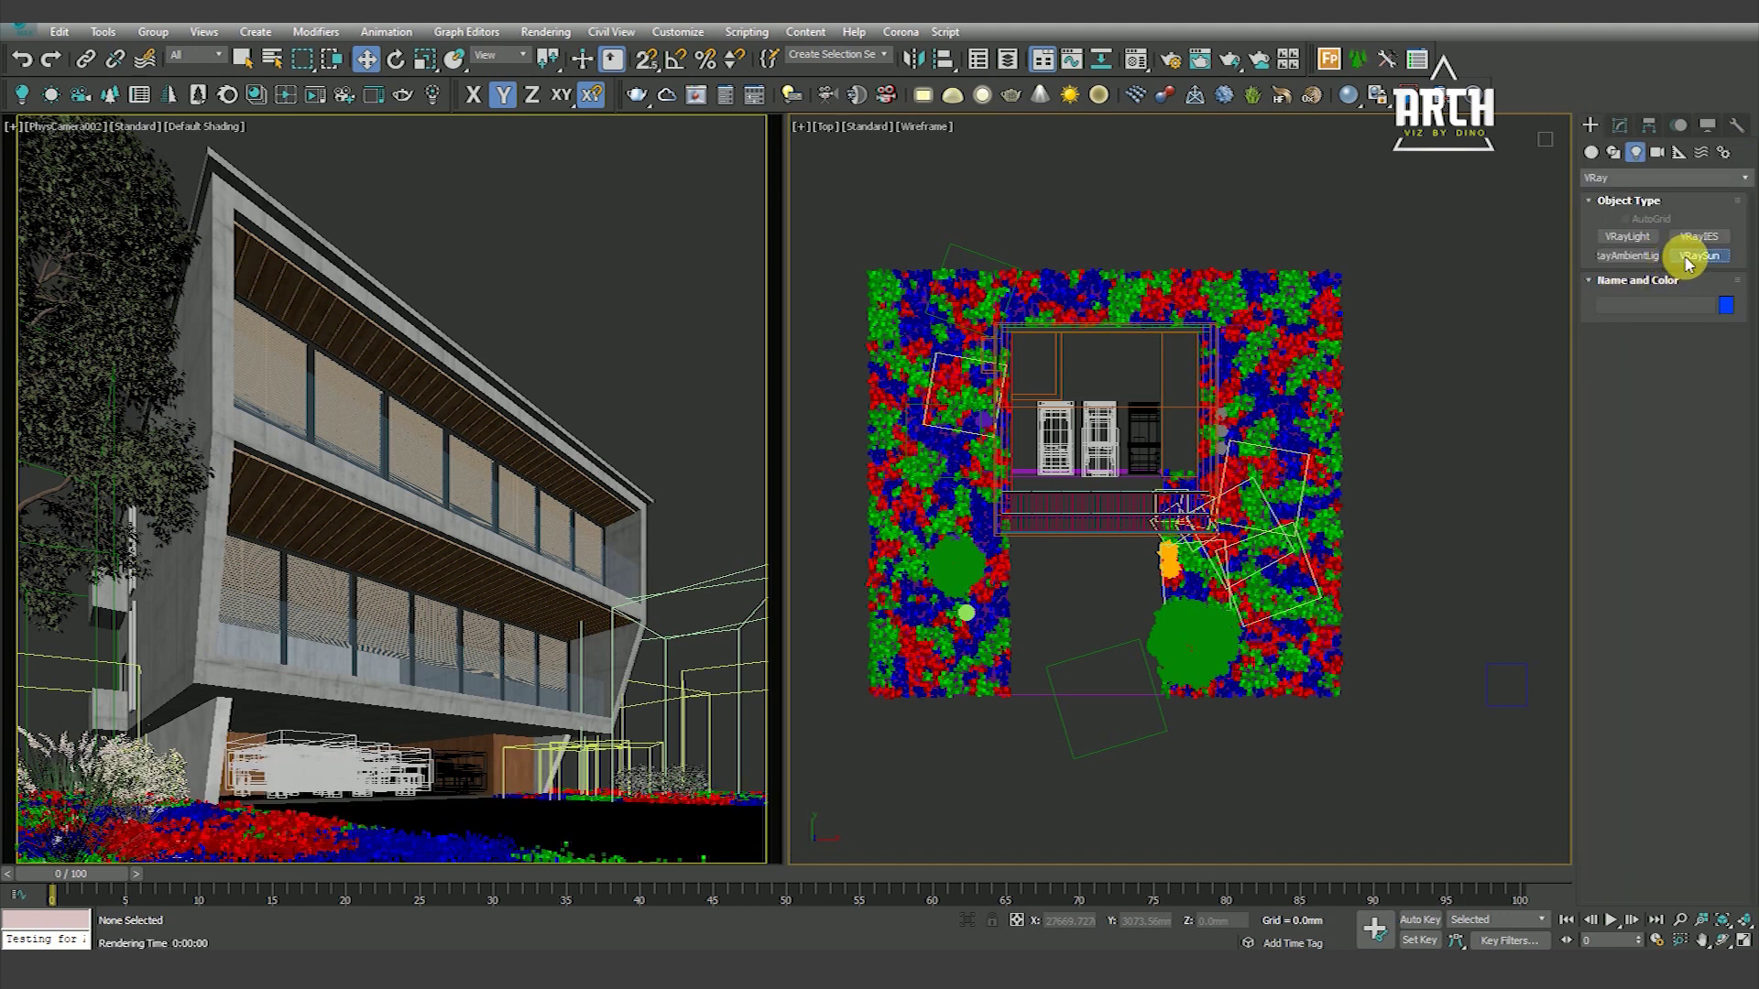
middle_drag(1240, 595, 1207, 527)
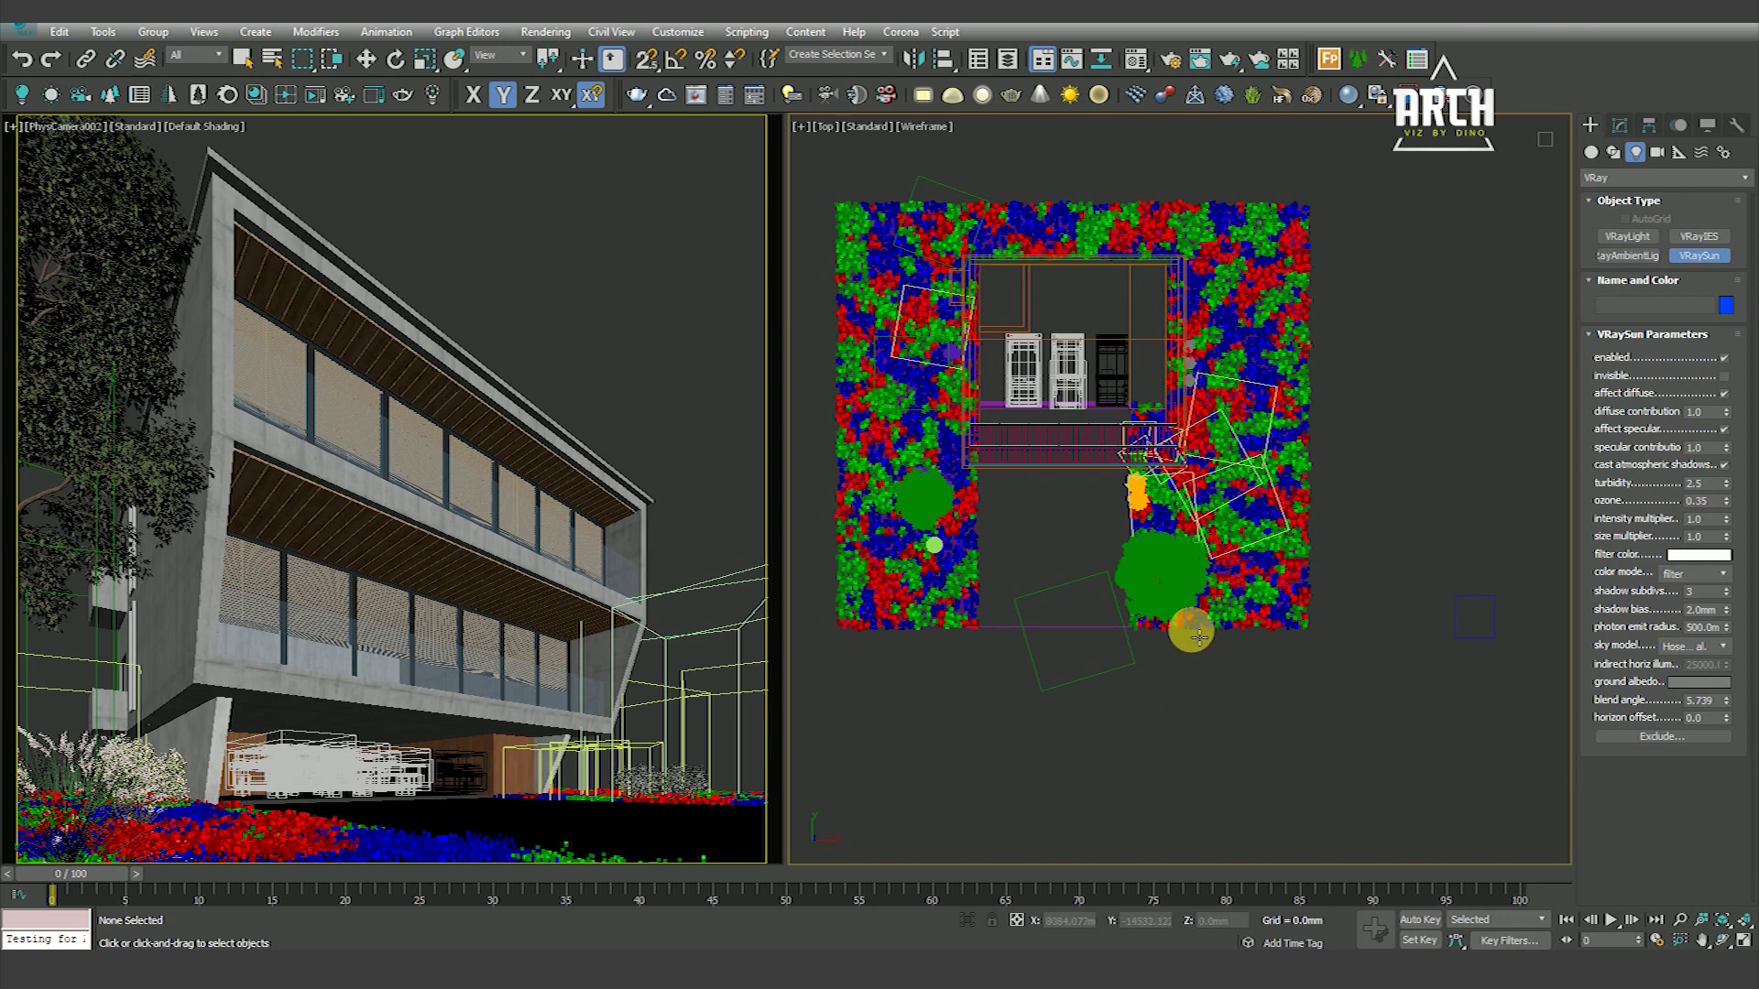
mouse_move(1200, 687)
middle_down()
mouse_move(1234, 647)
mouse_move(1113, 578)
middle_up()
scroll(1234, 647, down, 3)
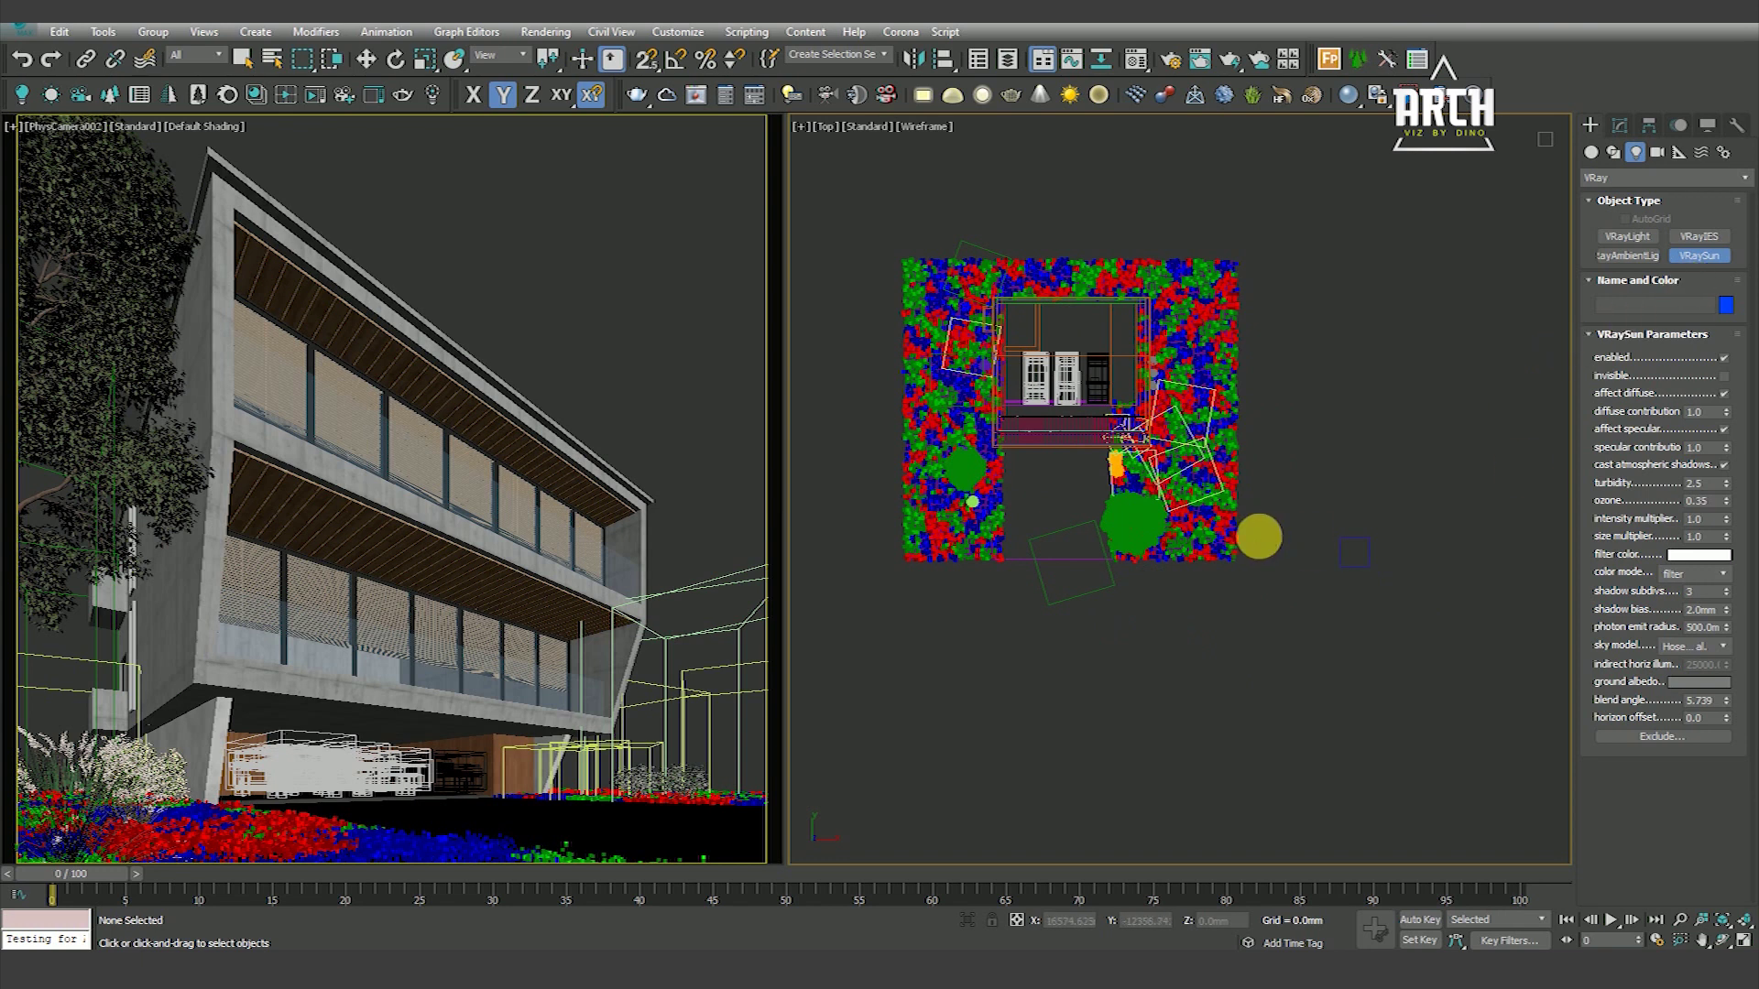
scroll(1135, 540, down, 3)
drag(1413, 797, 1305, 688)
drag(1165, 515, 1113, 466)
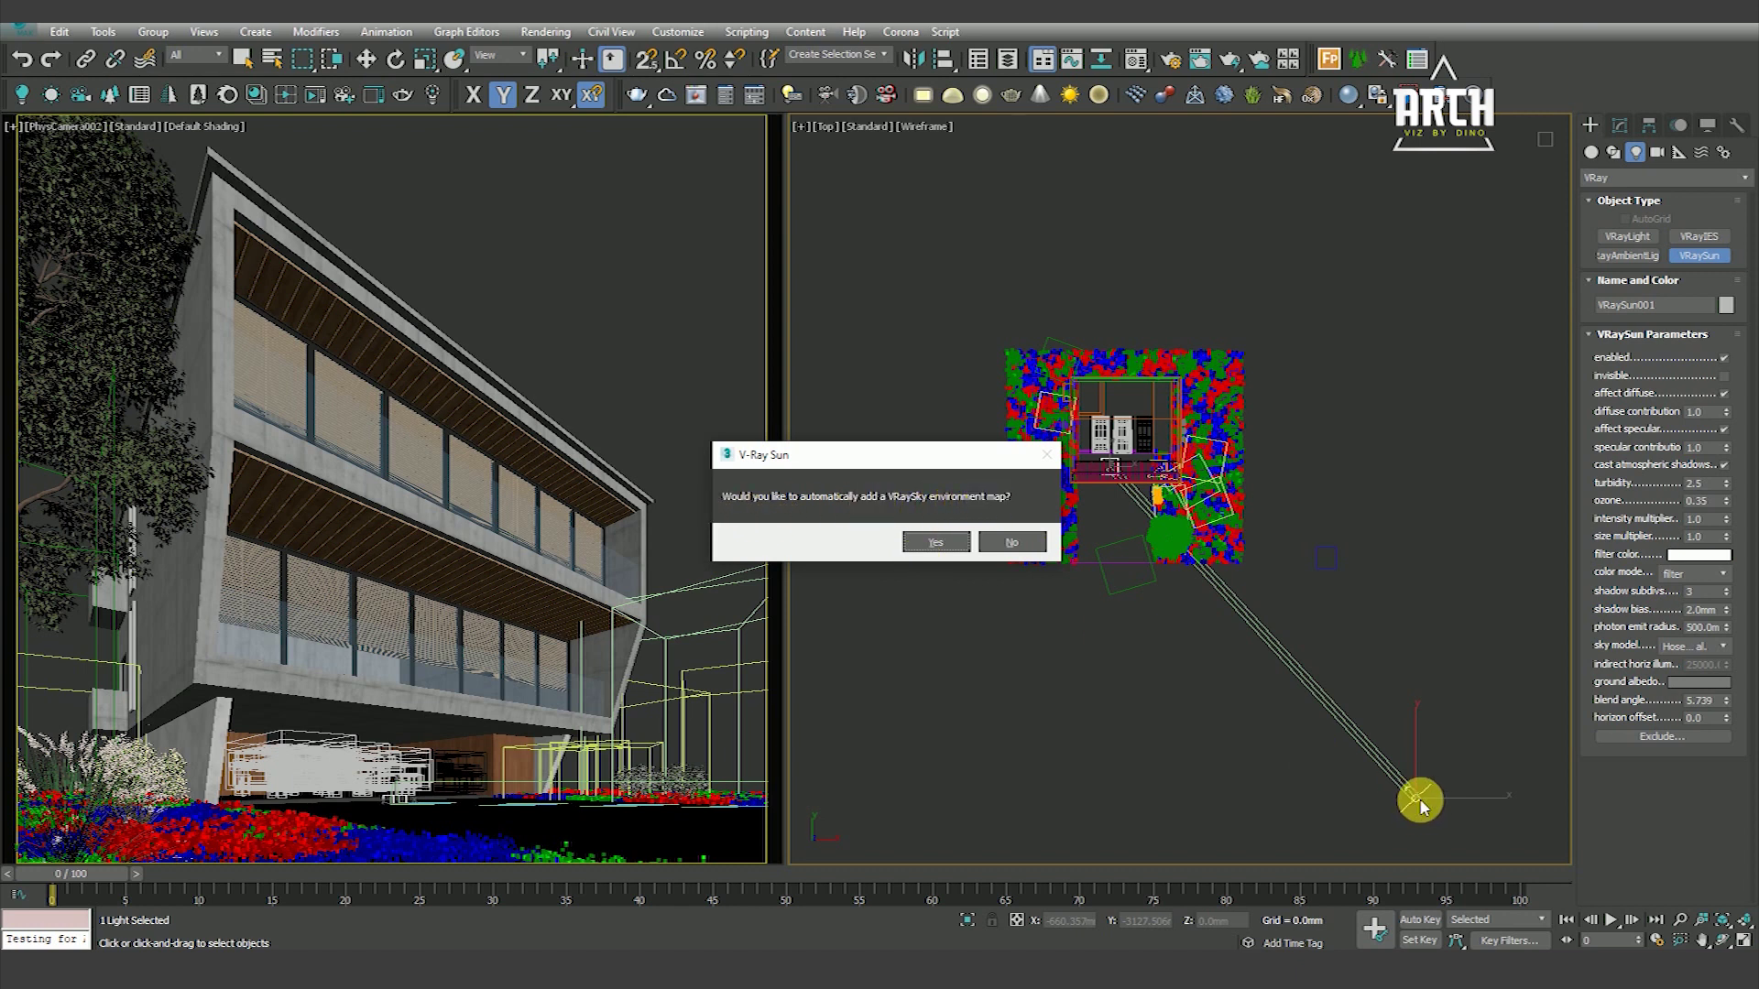
click(936, 544)
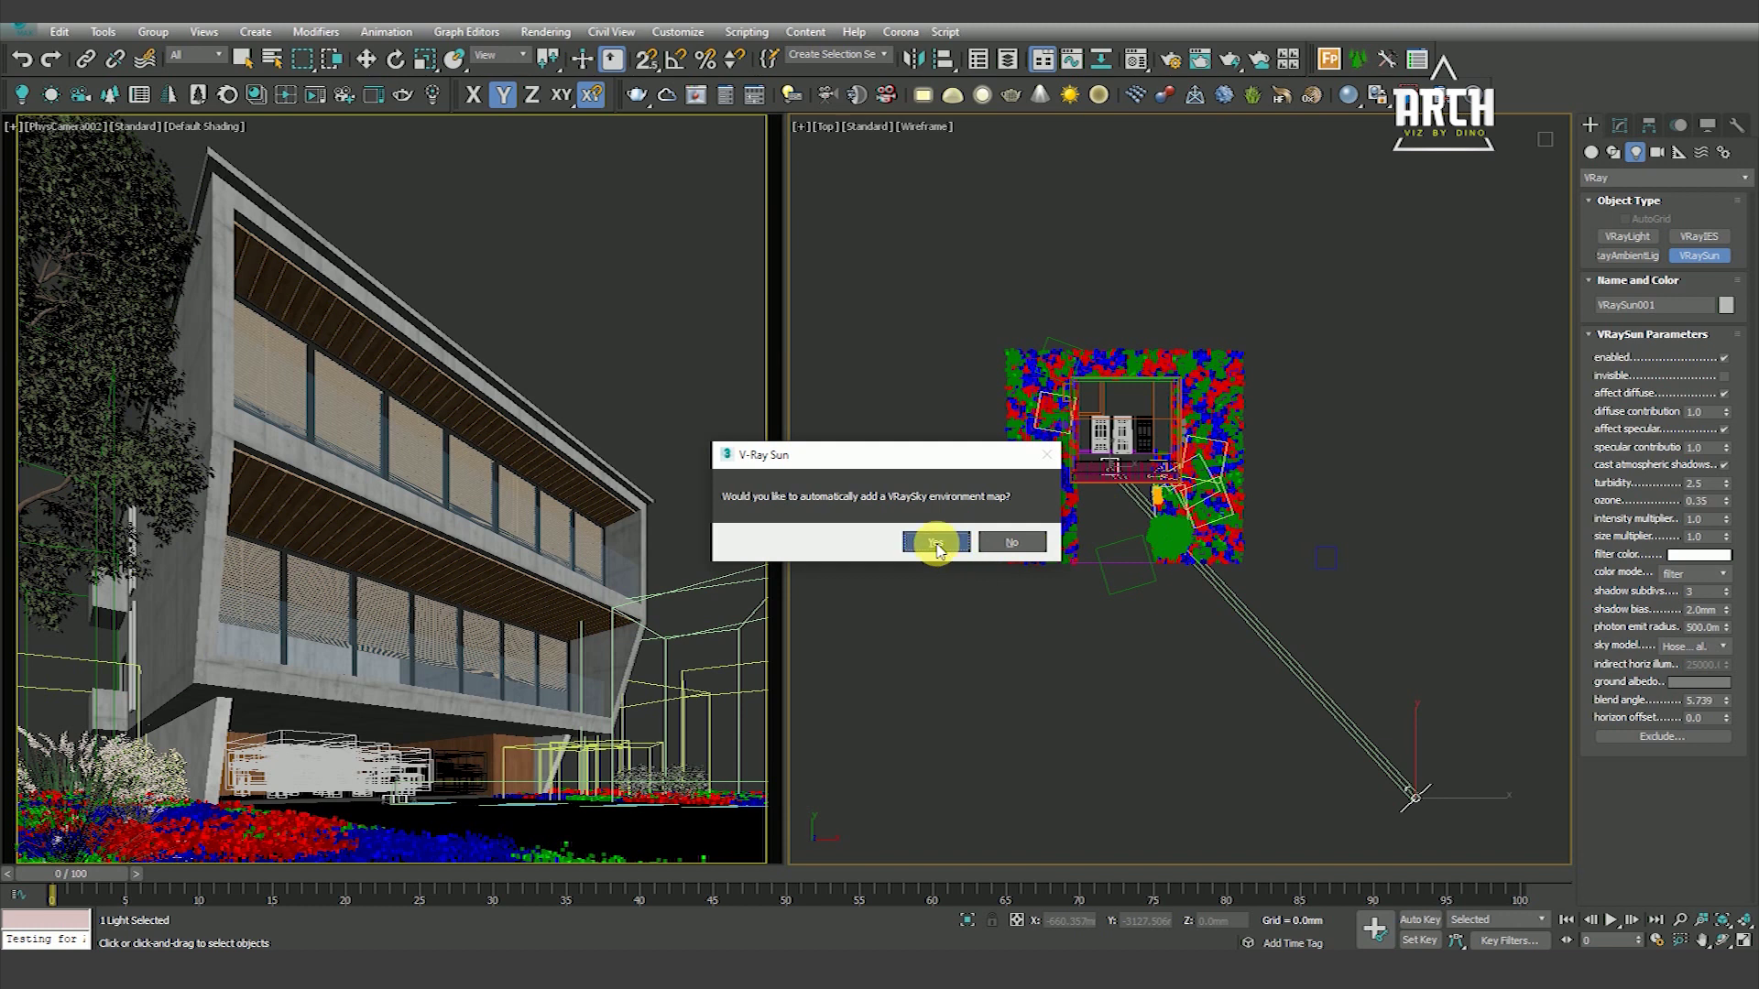
Raise VRaySun001 high above the building in the Front view and shift it left in plan
click(367, 61)
key(f)
mouse_move(1279, 570)
mouse_down()
mouse_move(1346, 534)
mouse_move(1314, 240)
mouse_up()
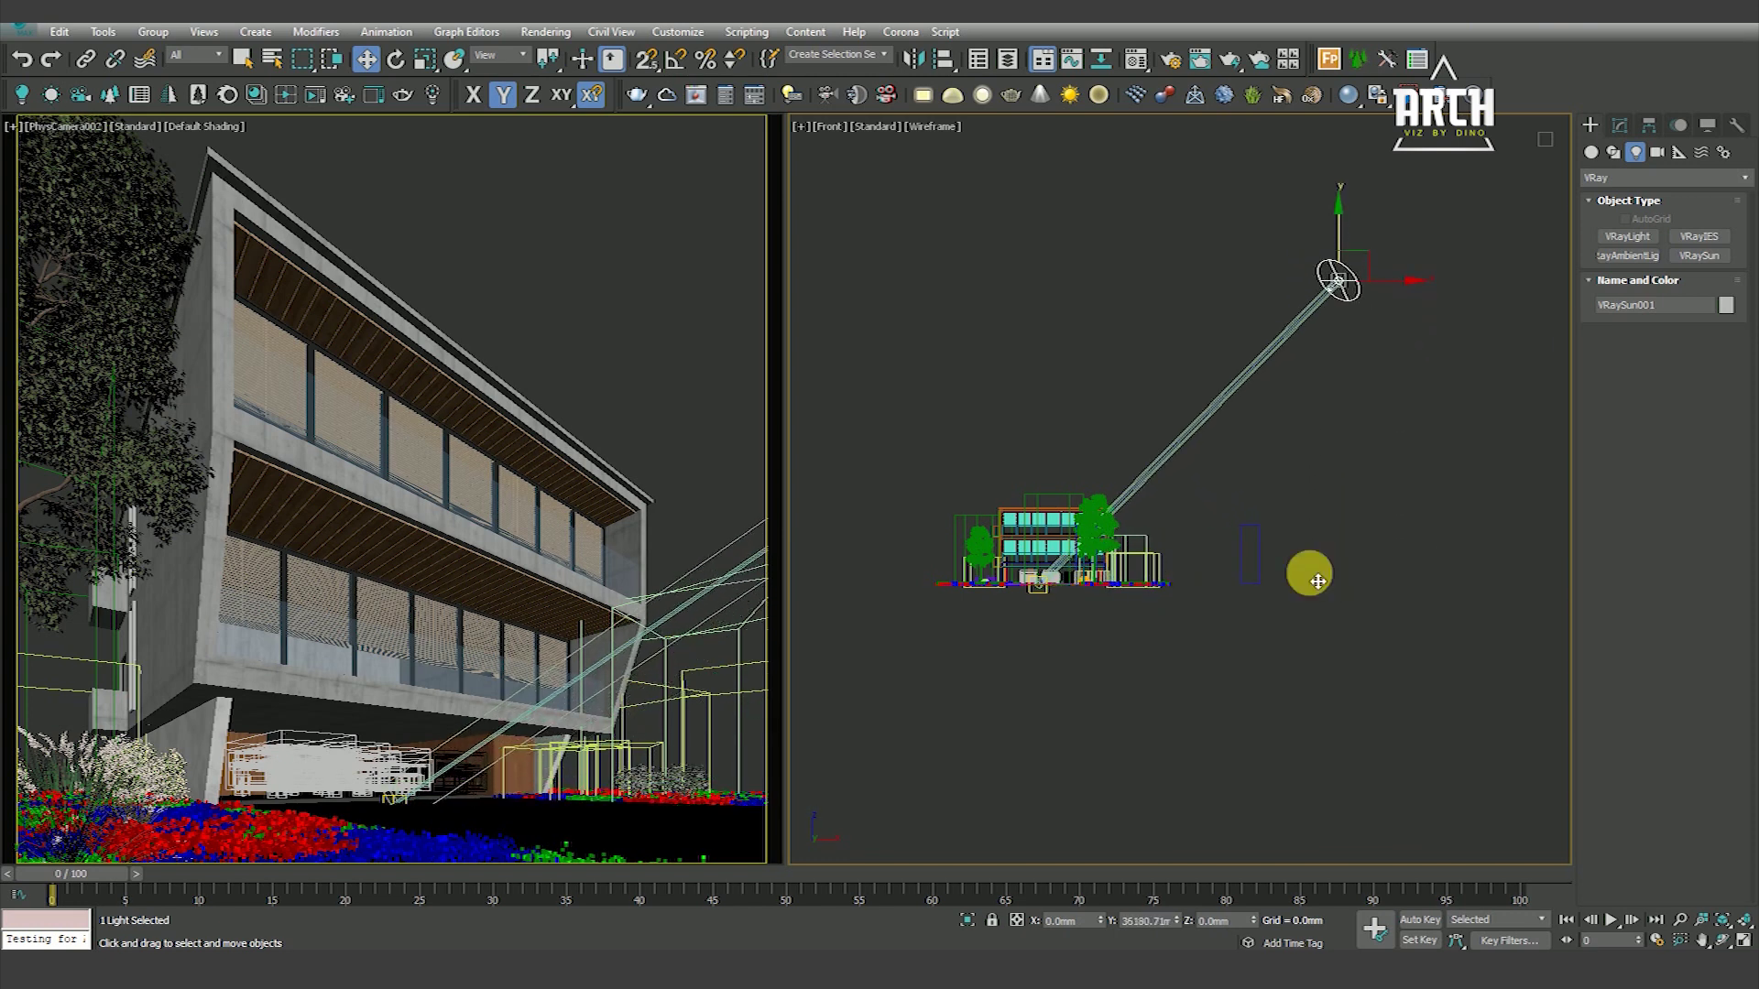
key(t)
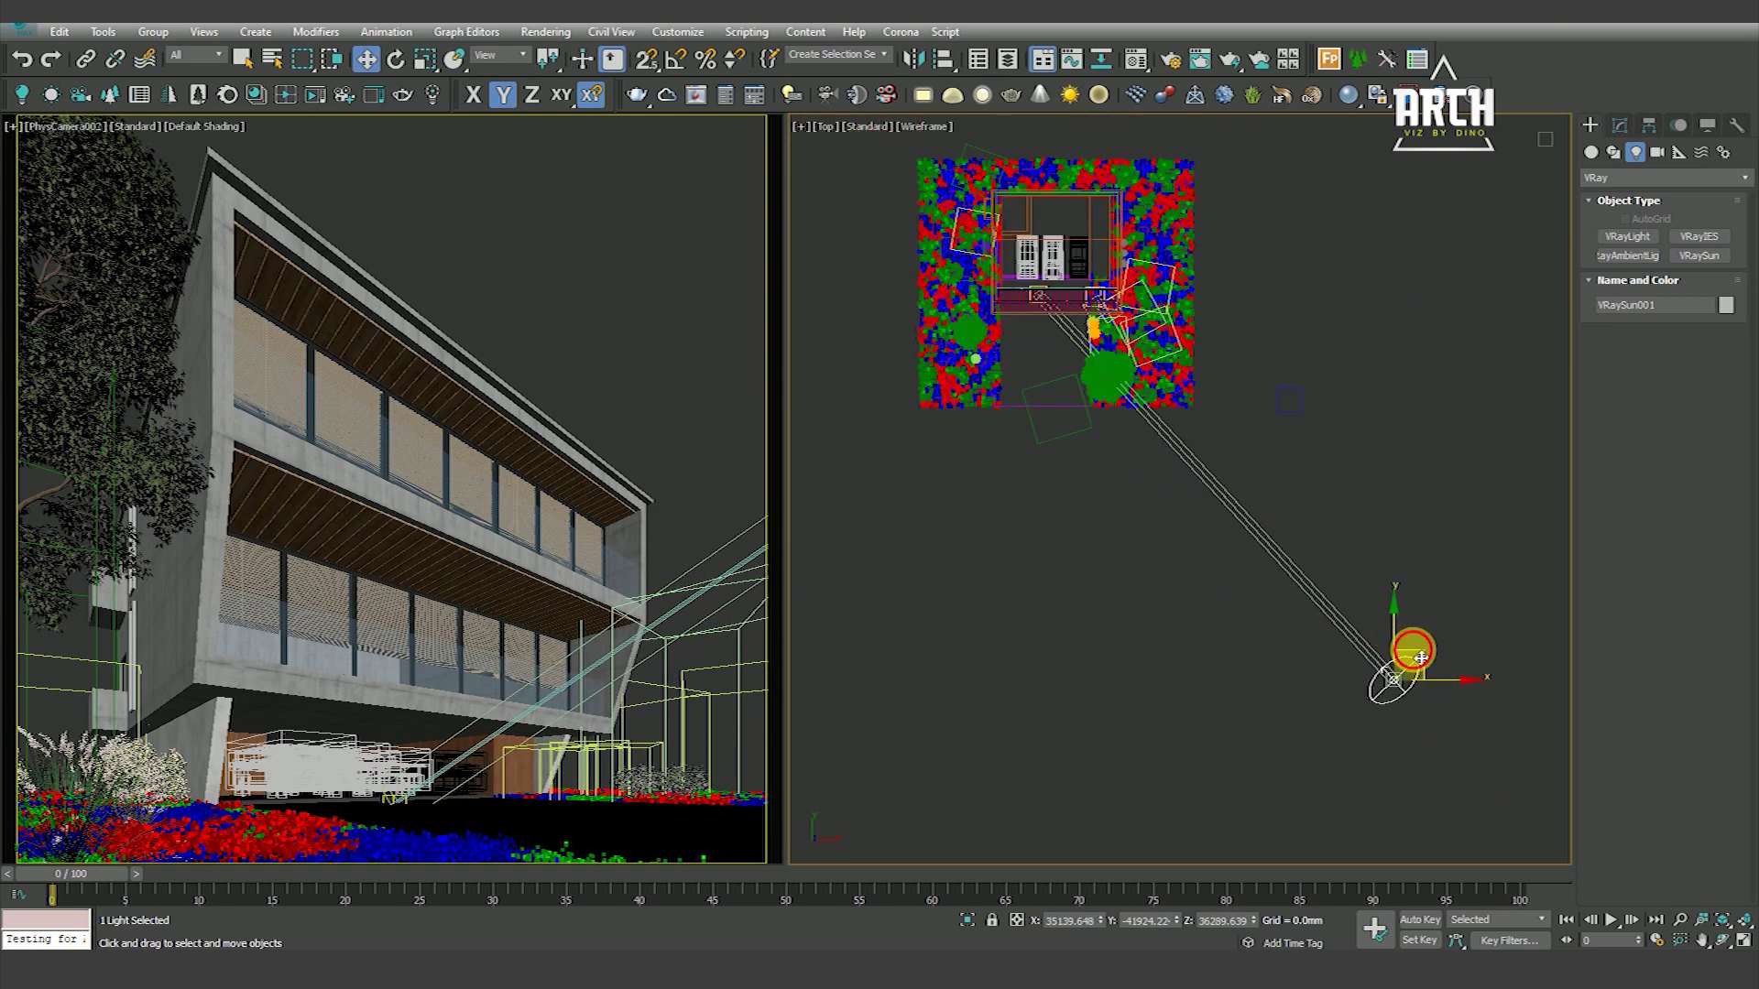
drag(1420, 657, 1380, 662)
click(1620, 126)
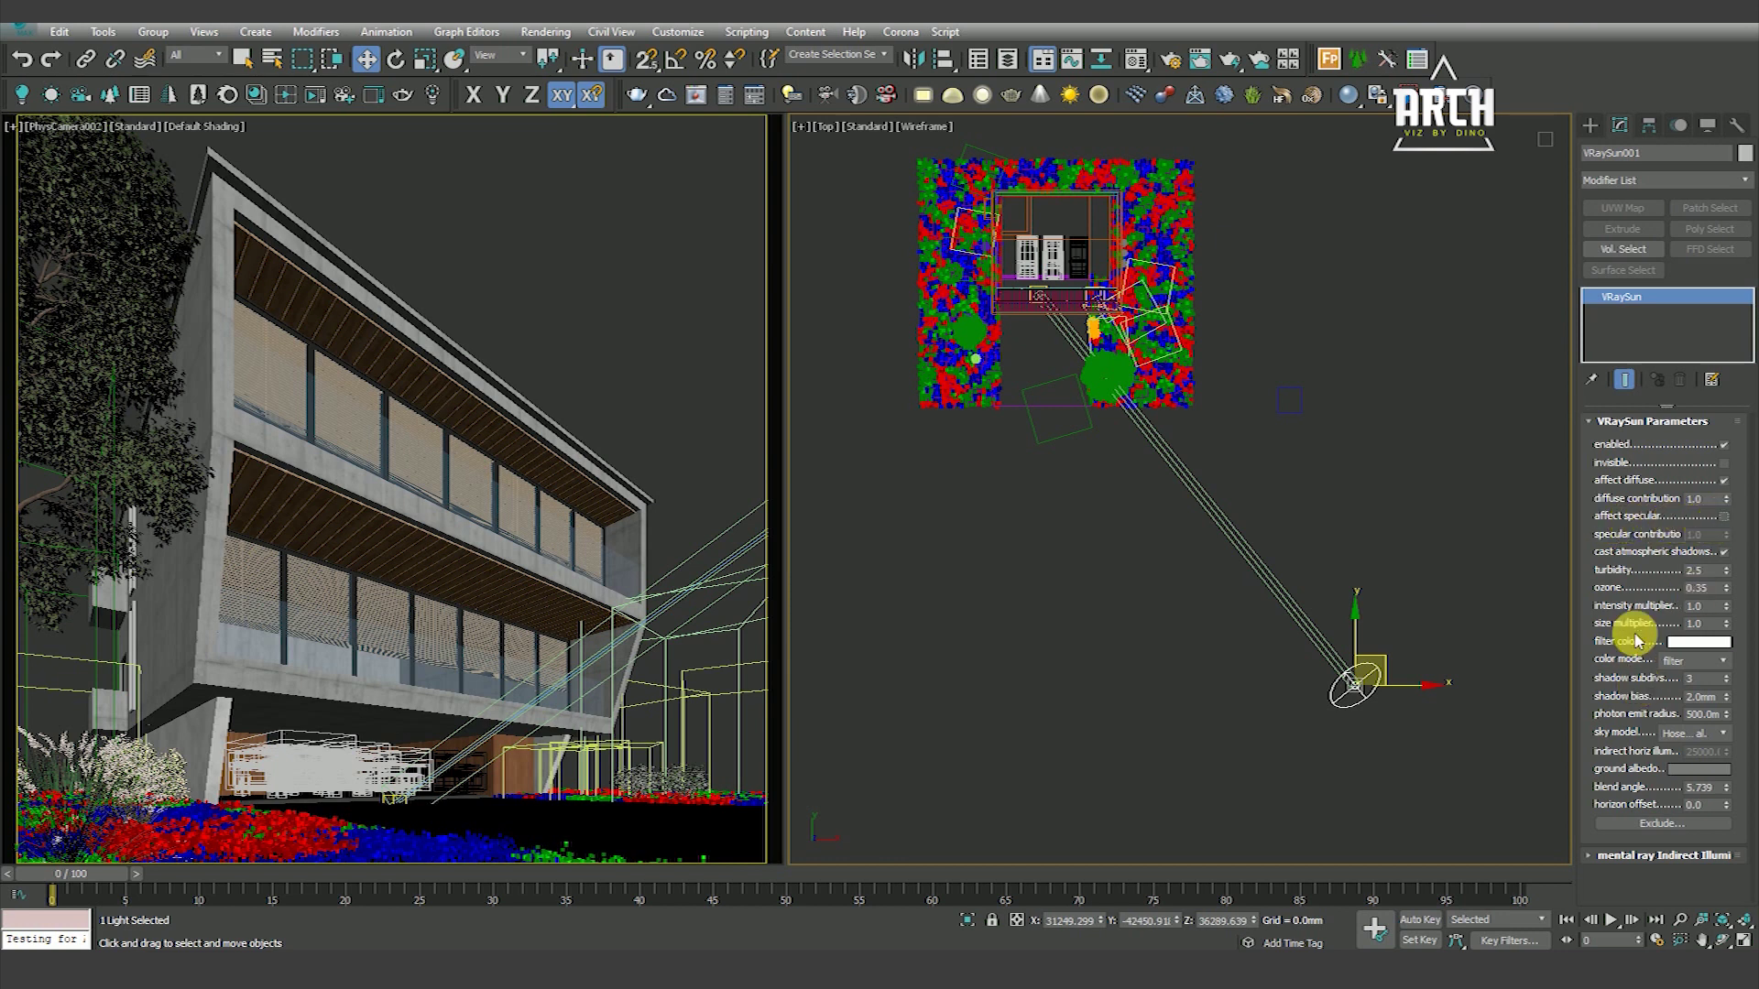
Turn off the sun's affect specular, make it invisible, and set intensity 0.8 and size multiplier 5.0
click(1724, 516)
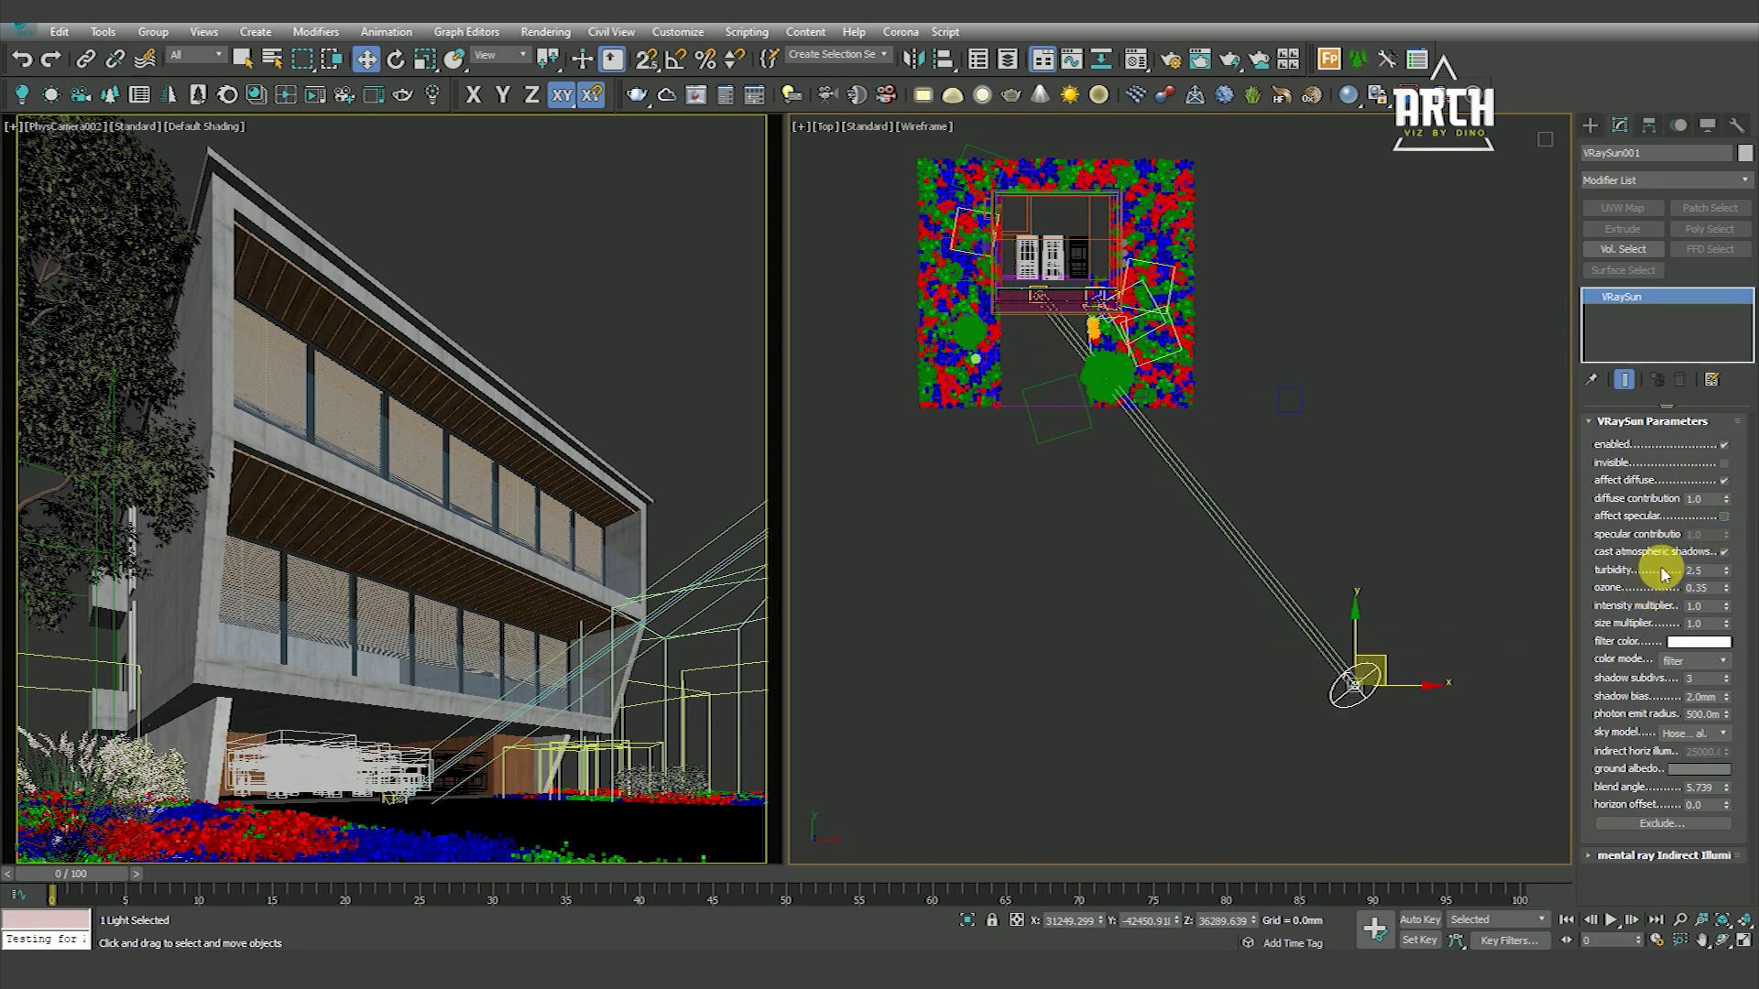
click(1723, 464)
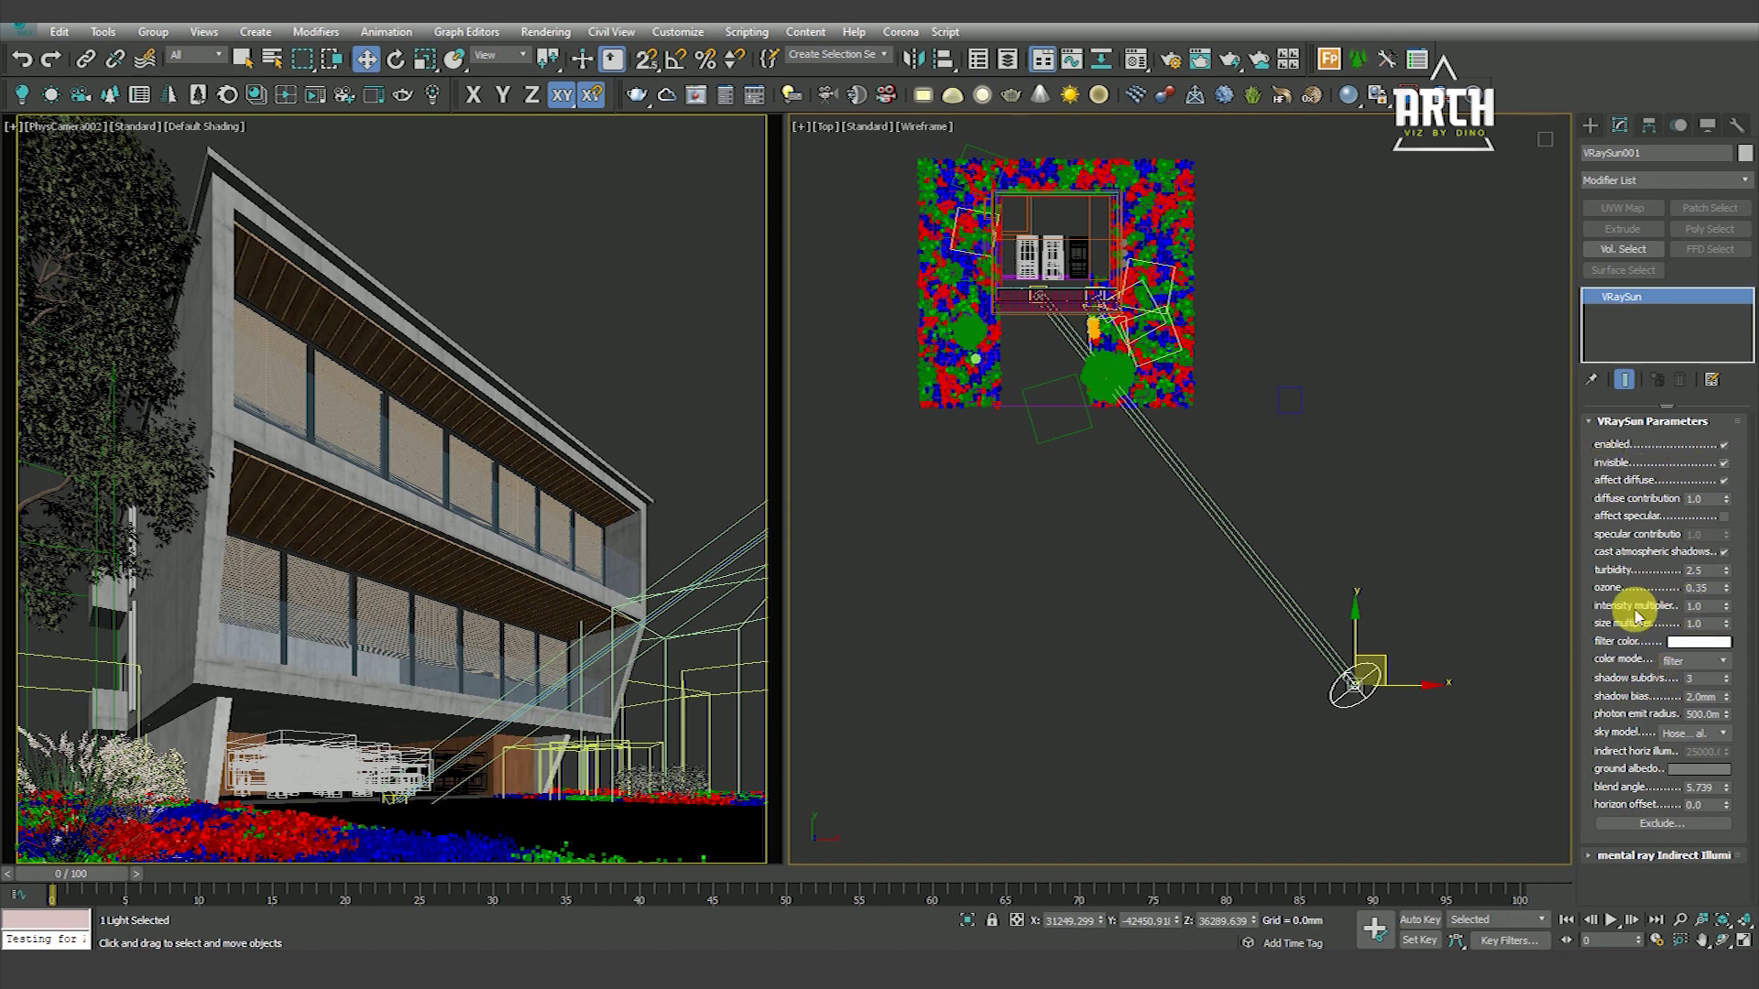
double_click(1705, 607)
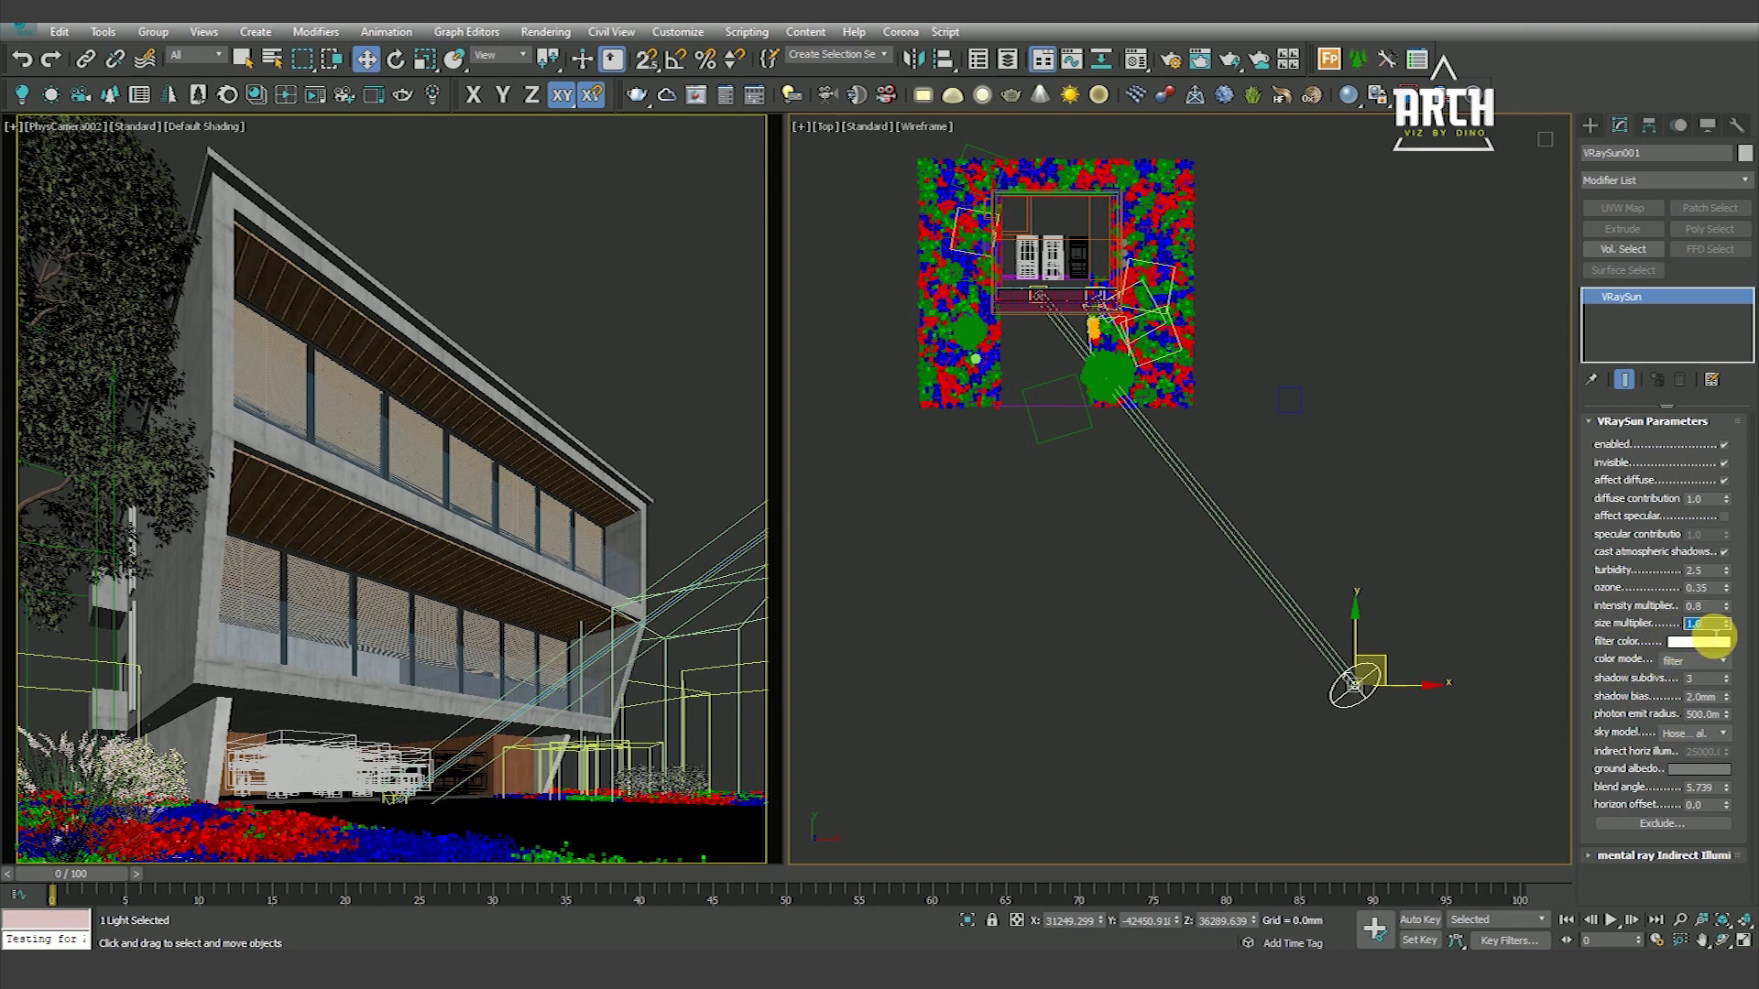
text(10)
key(Return)
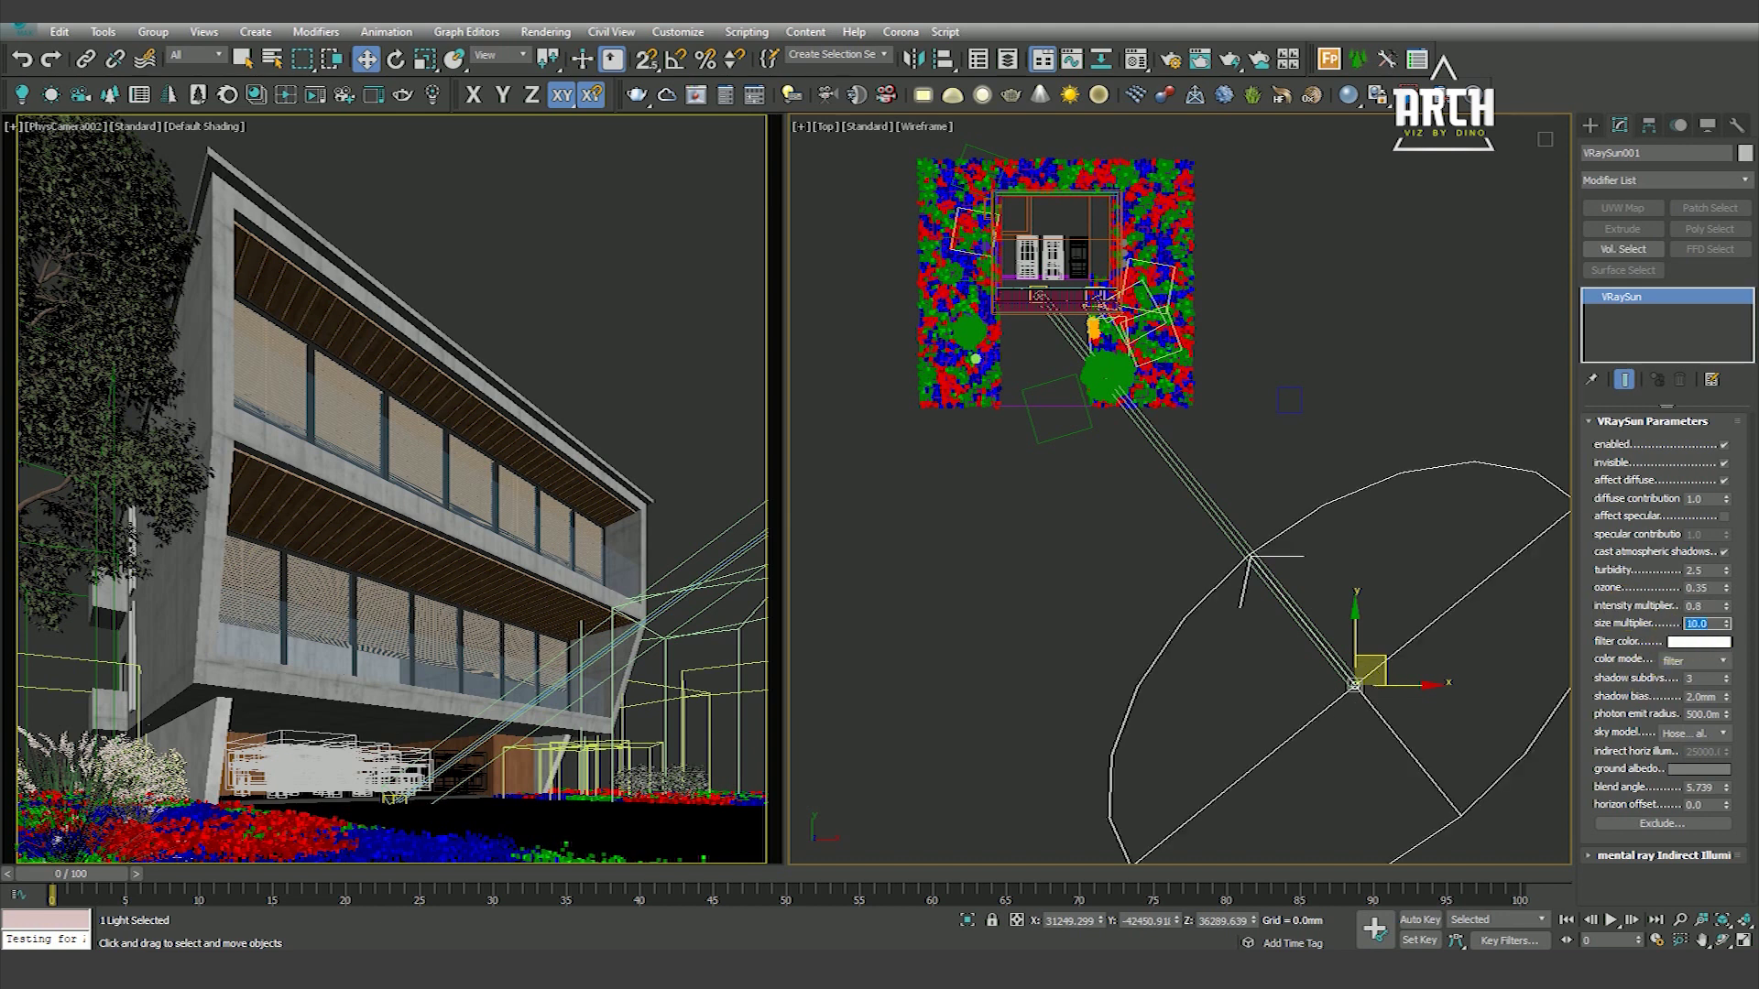
key(Return)
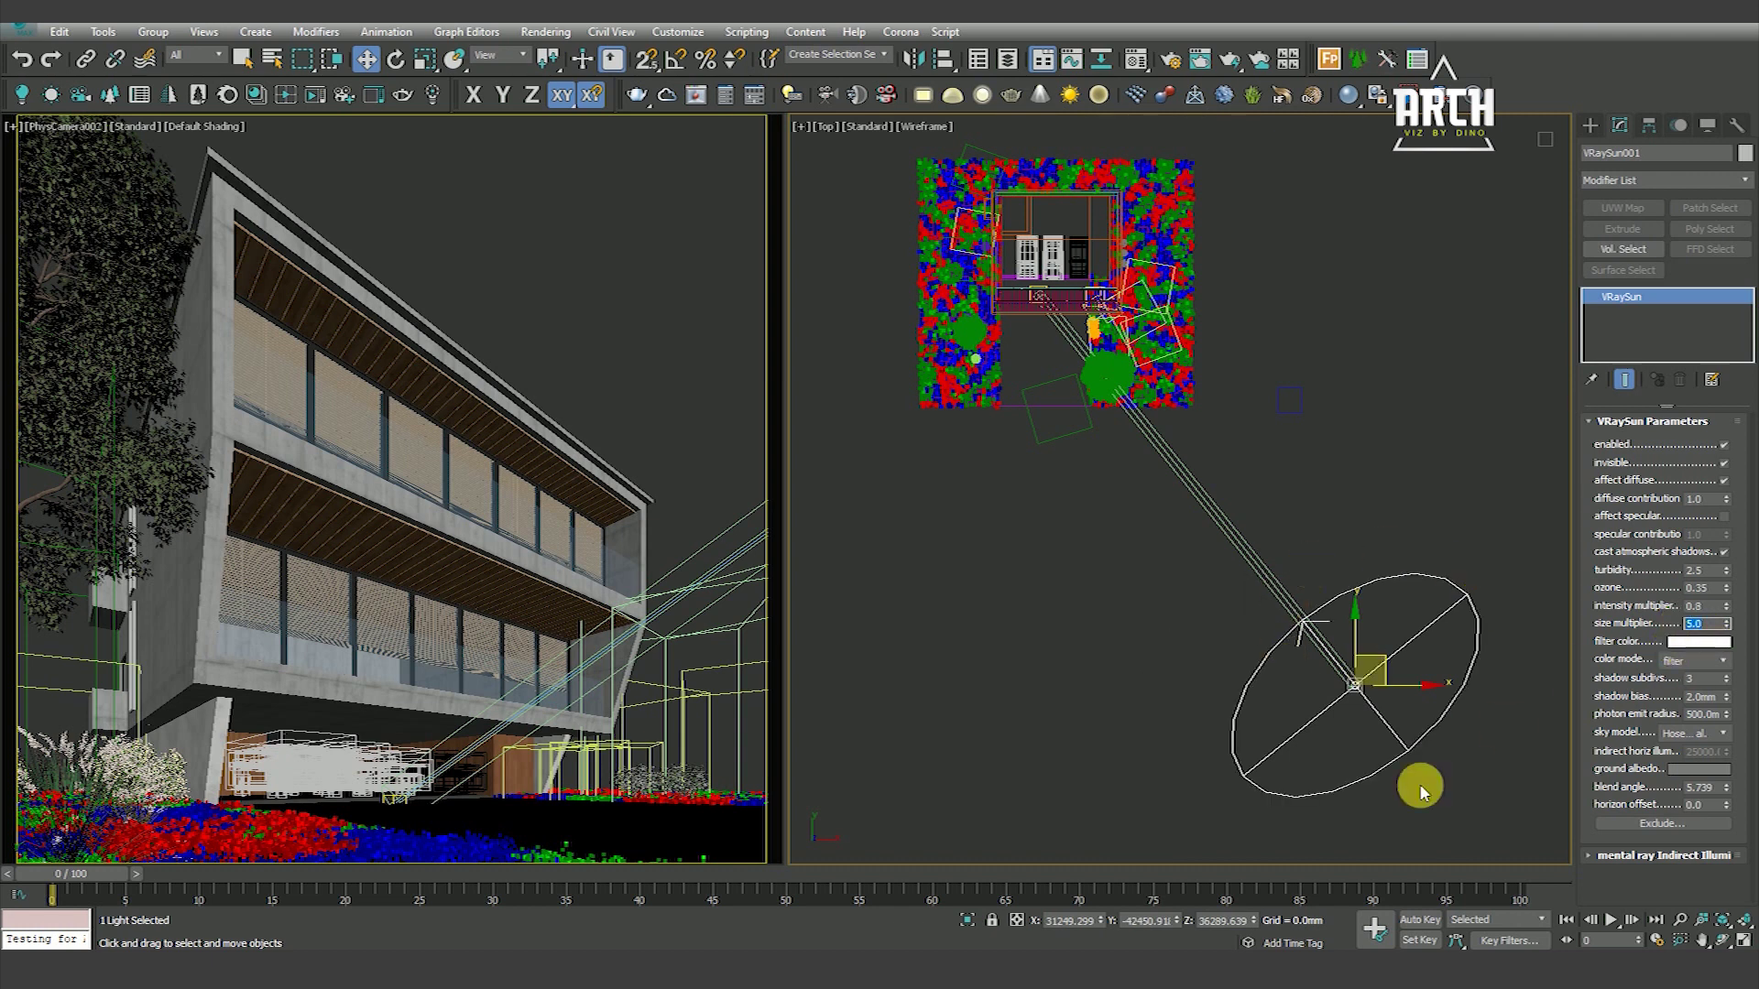
key(Return)
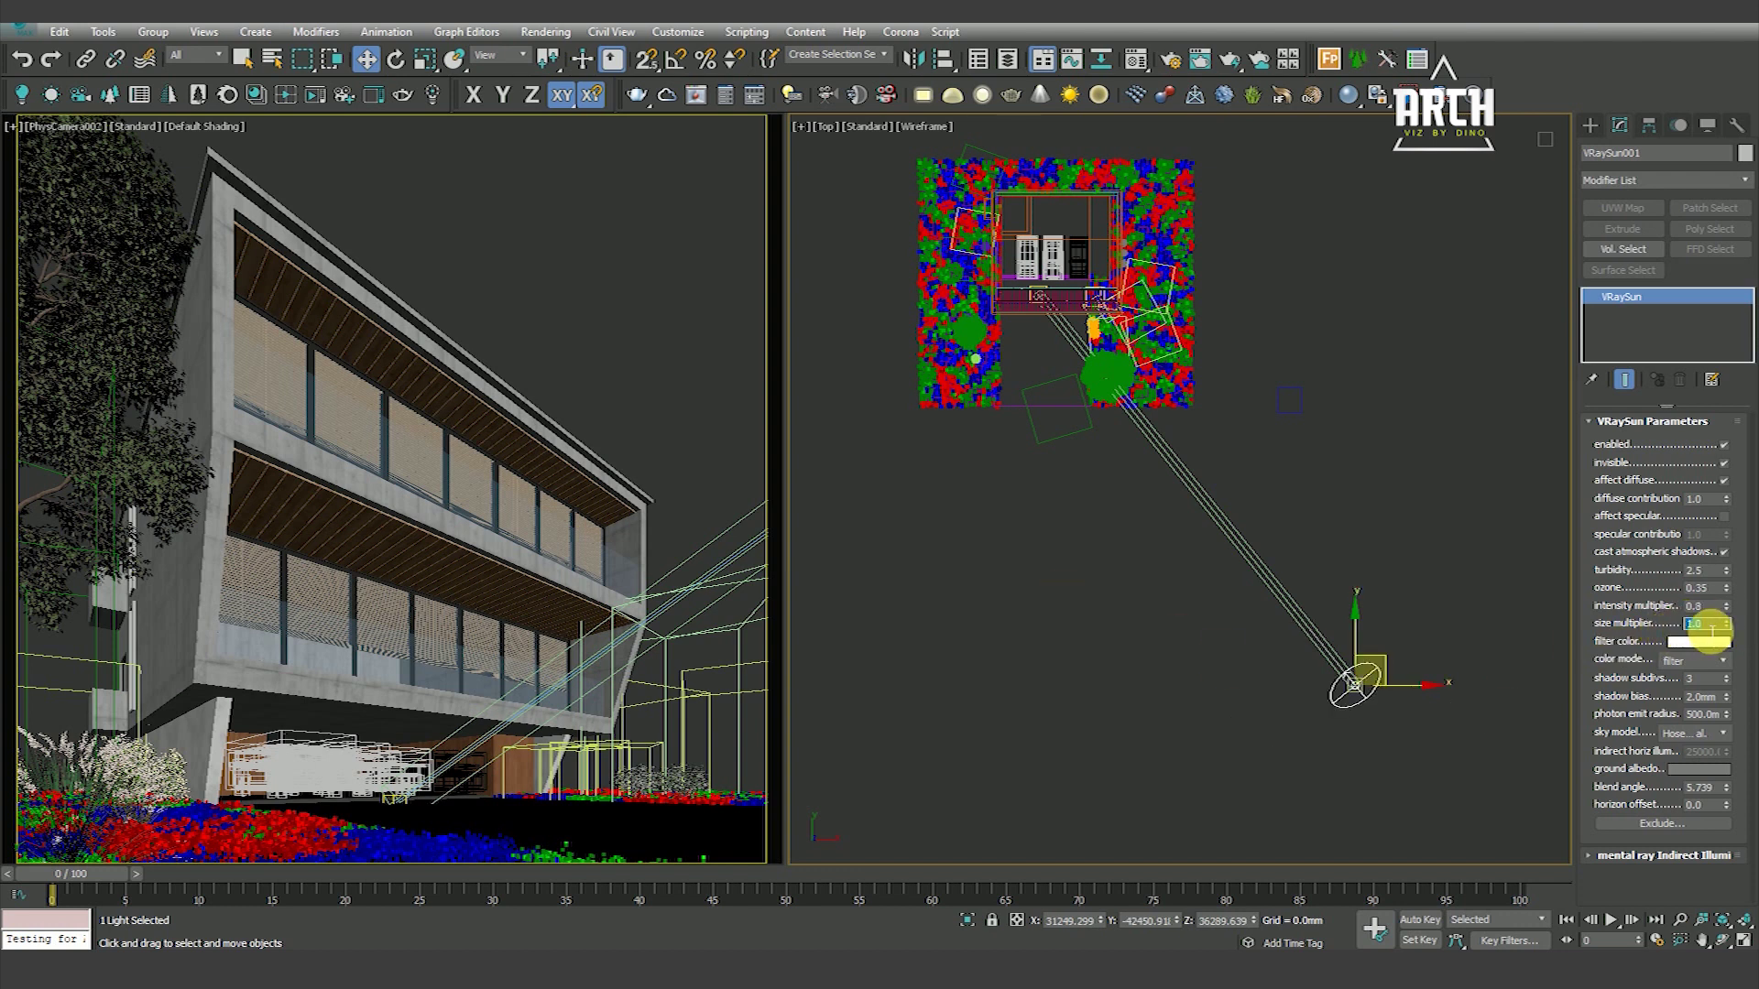
text(5)
key(Return)
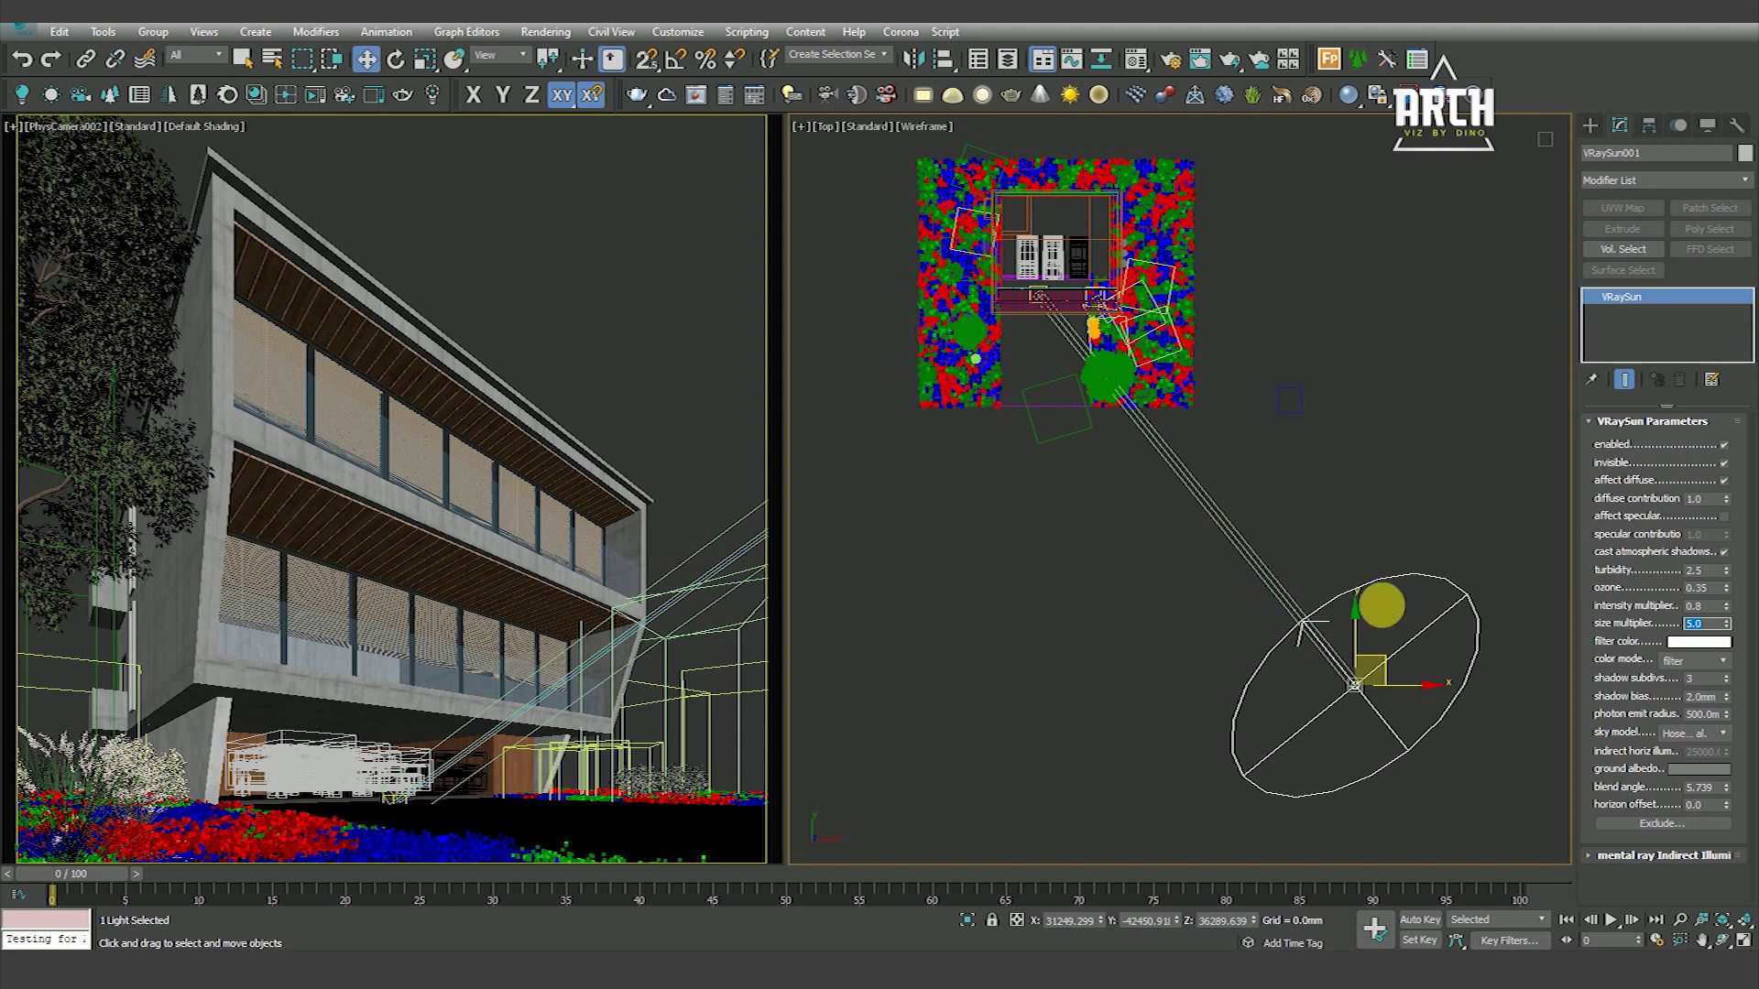
Check the sun's placement in Front and Top views, then deselect it and restore the zoomed Top view
middle_drag(1384, 612, 1327, 687)
key(f)
scroll(1342, 605, down, 3)
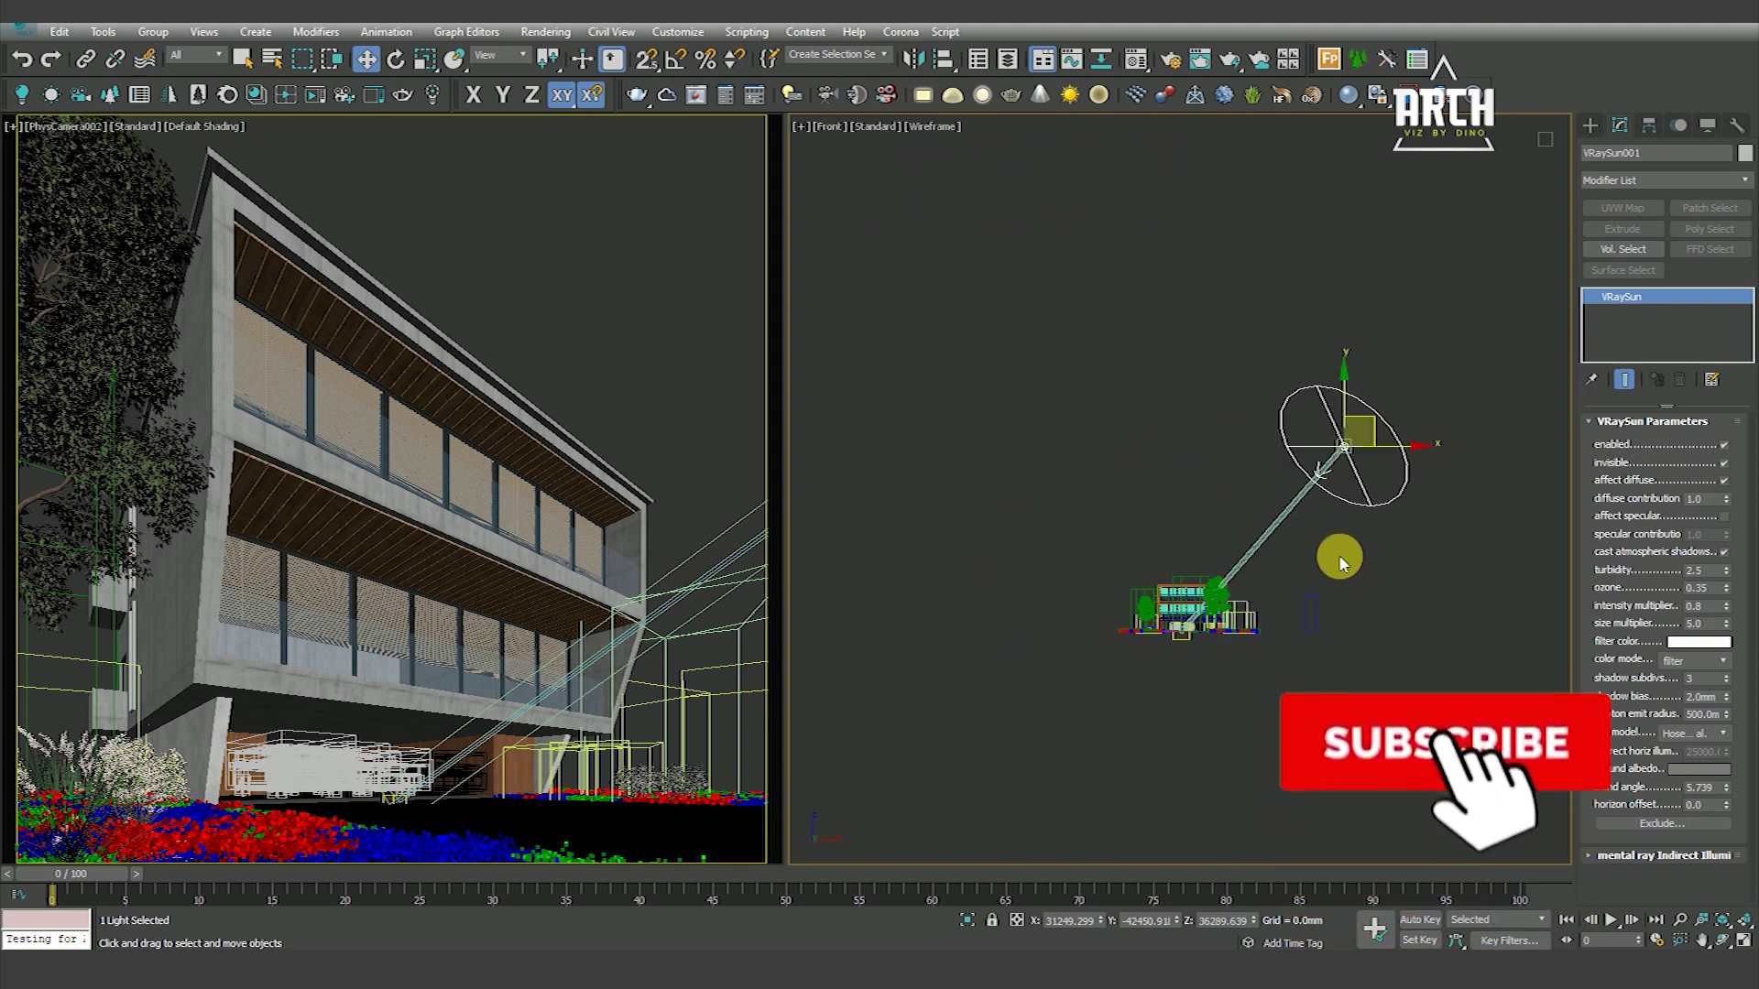
key(t)
scroll(1269, 523, down, 3)
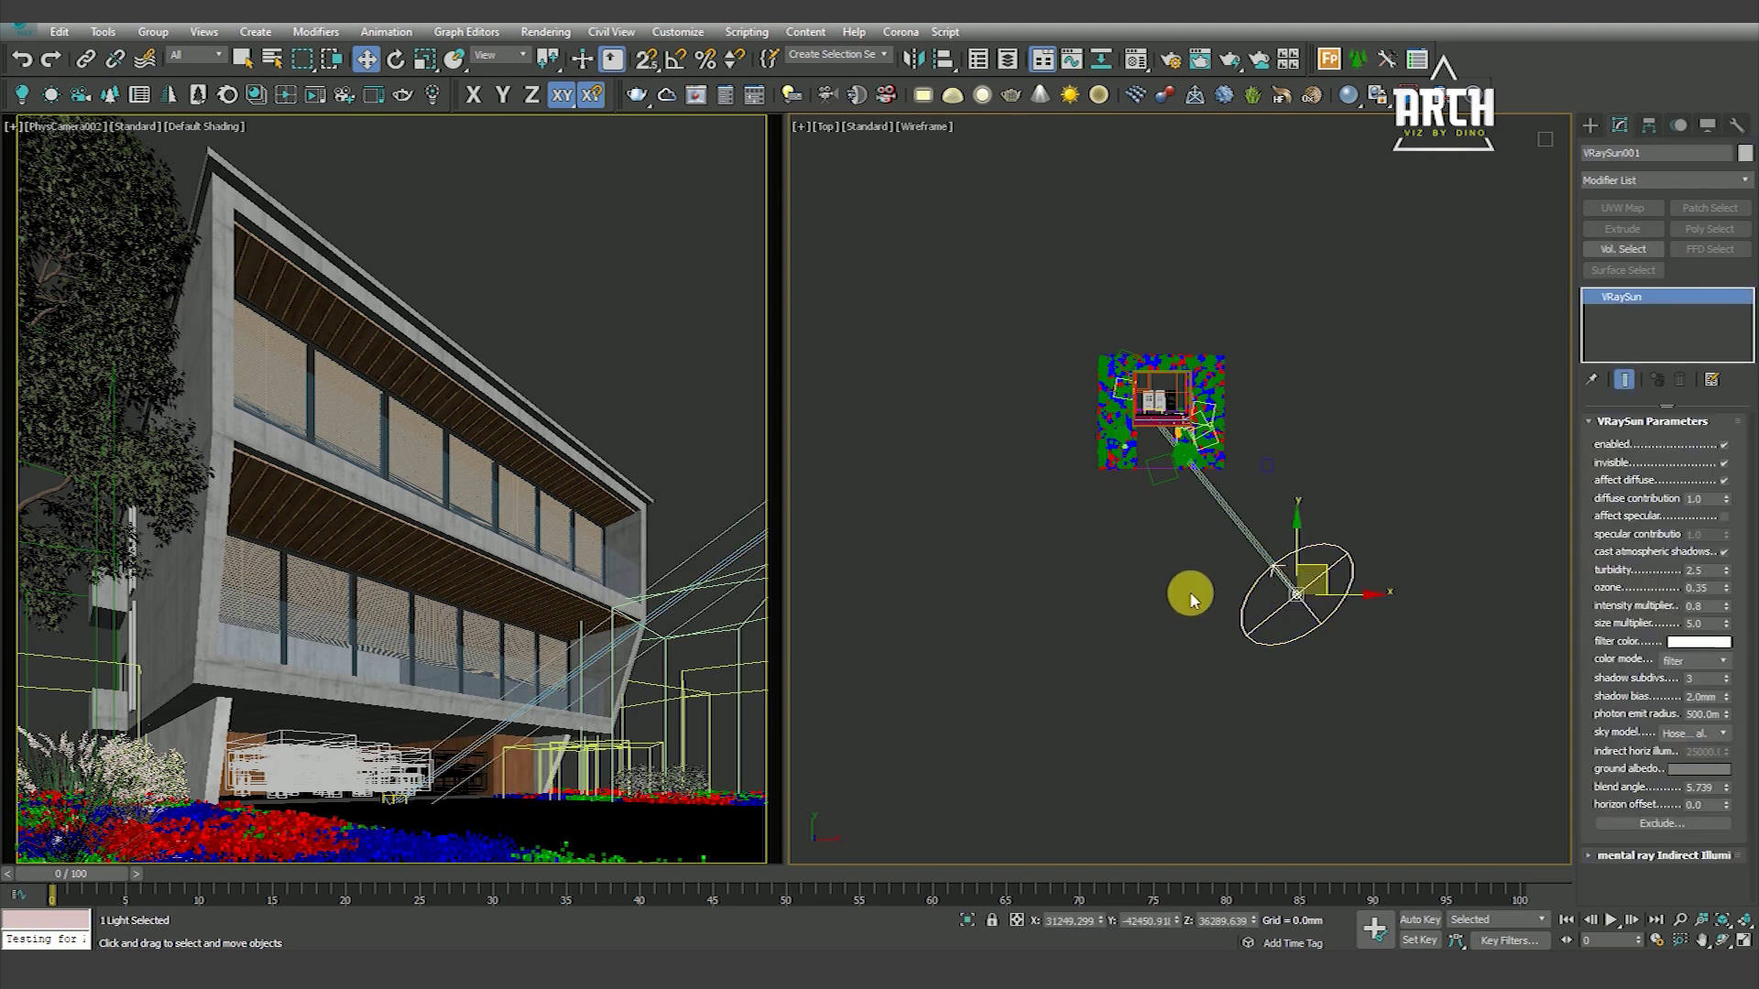
click(1191, 600)
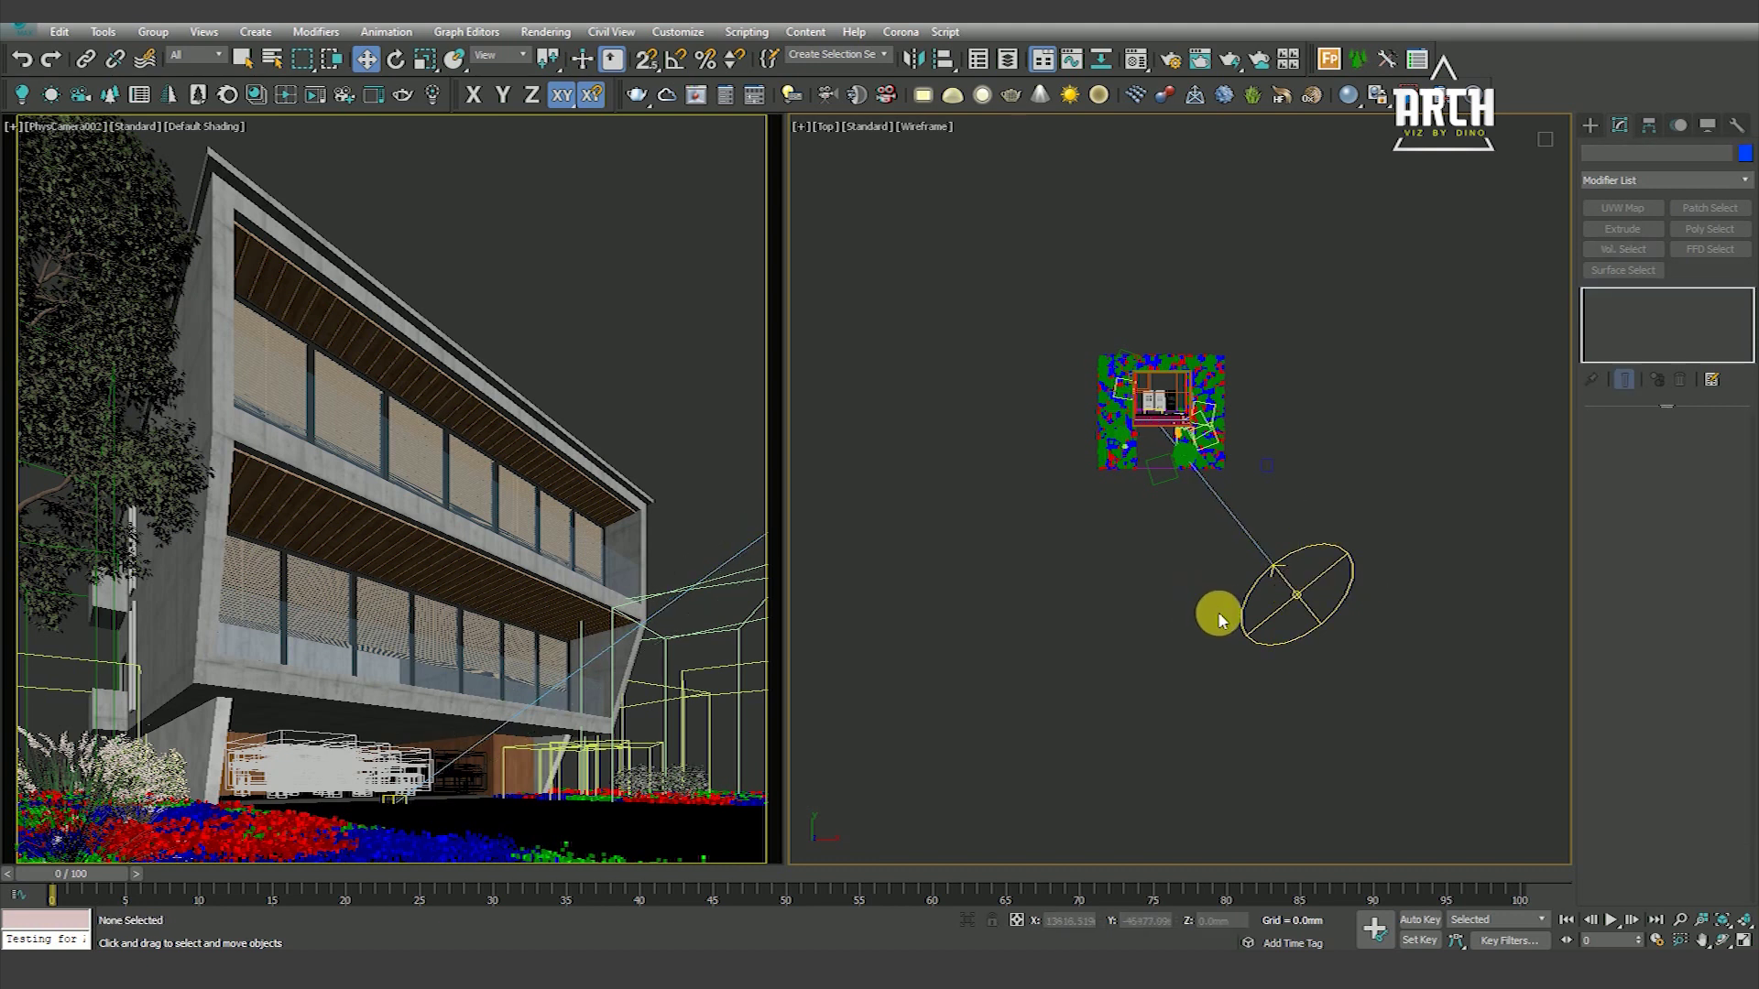
click(1301, 597)
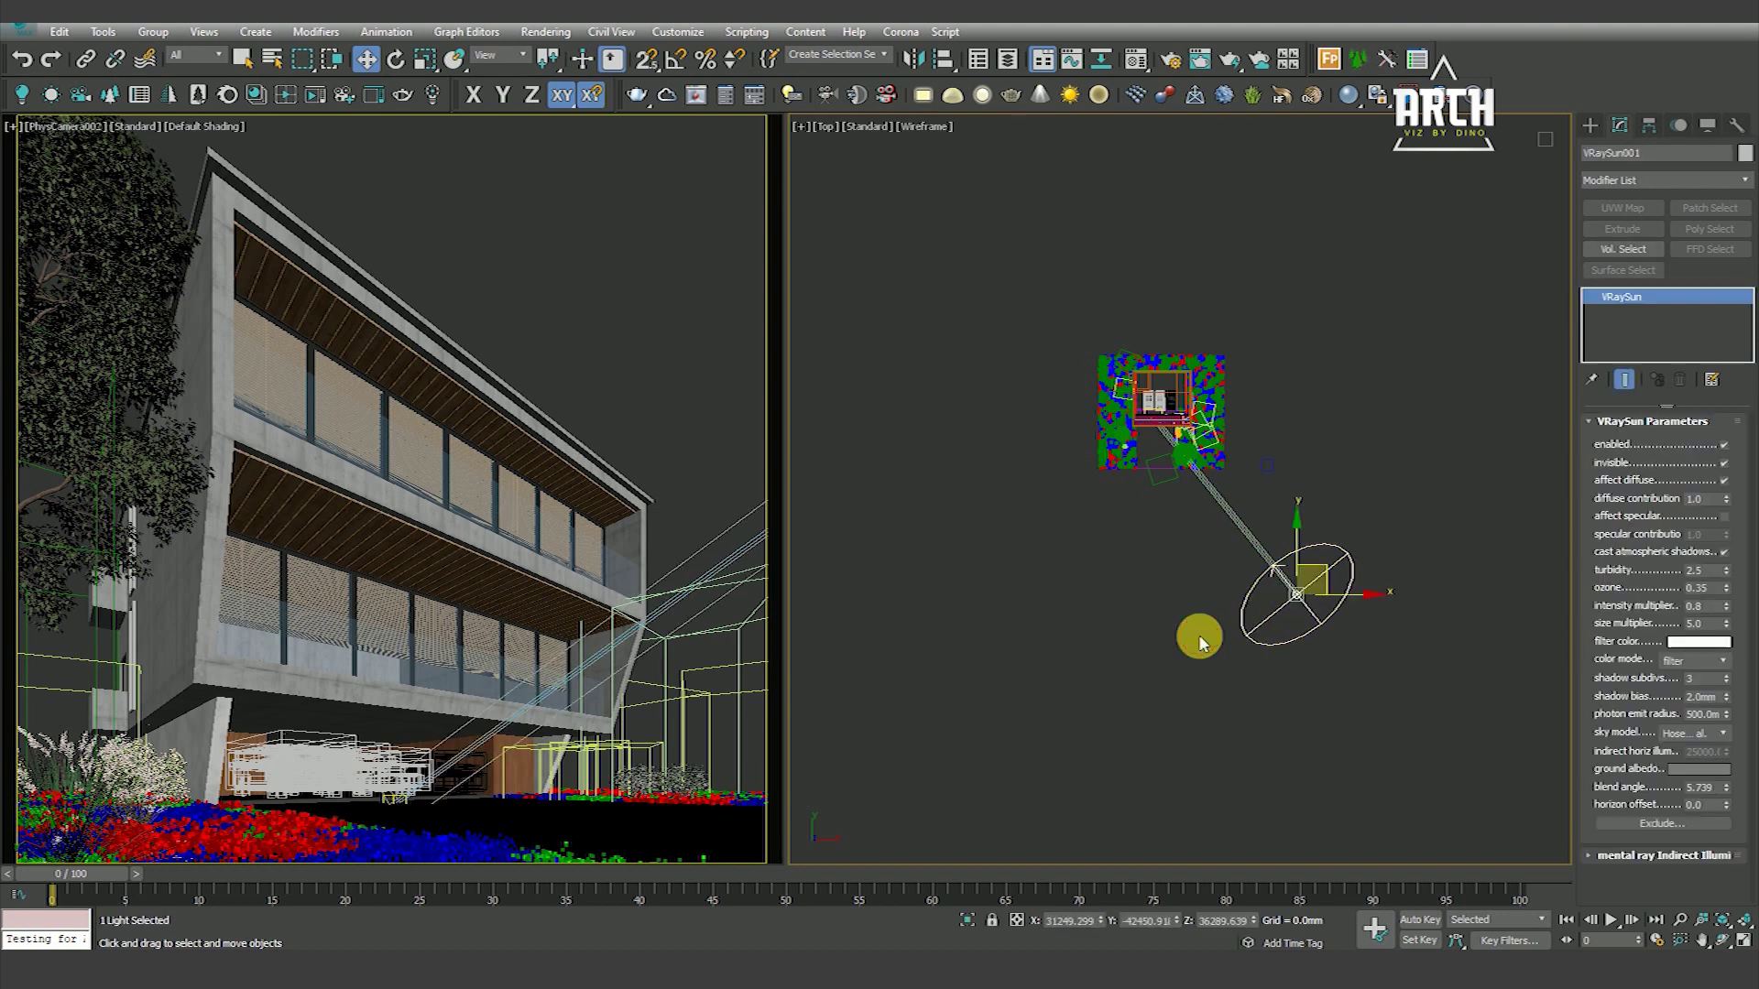
click(1209, 600)
key(shift+z)
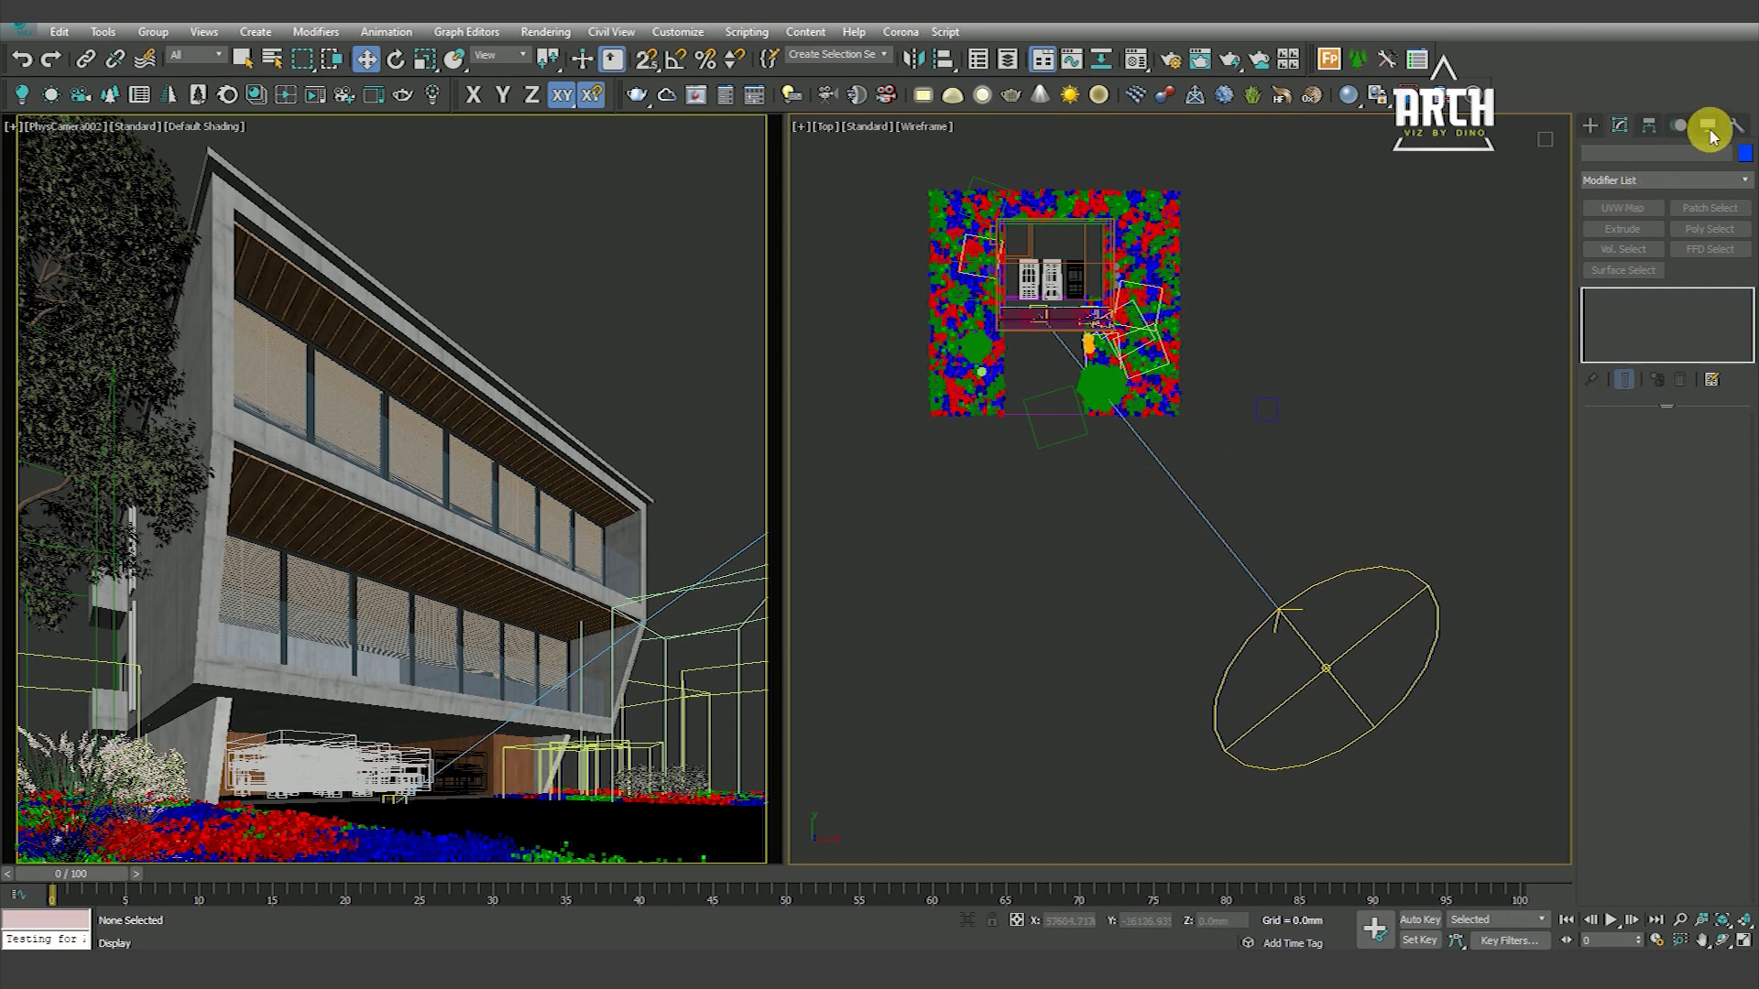
Unhide the cameras and select the physical camera with a cameras-only selection filter
click(1706, 125)
click(1624, 365)
scroll(976, 396, up, 5)
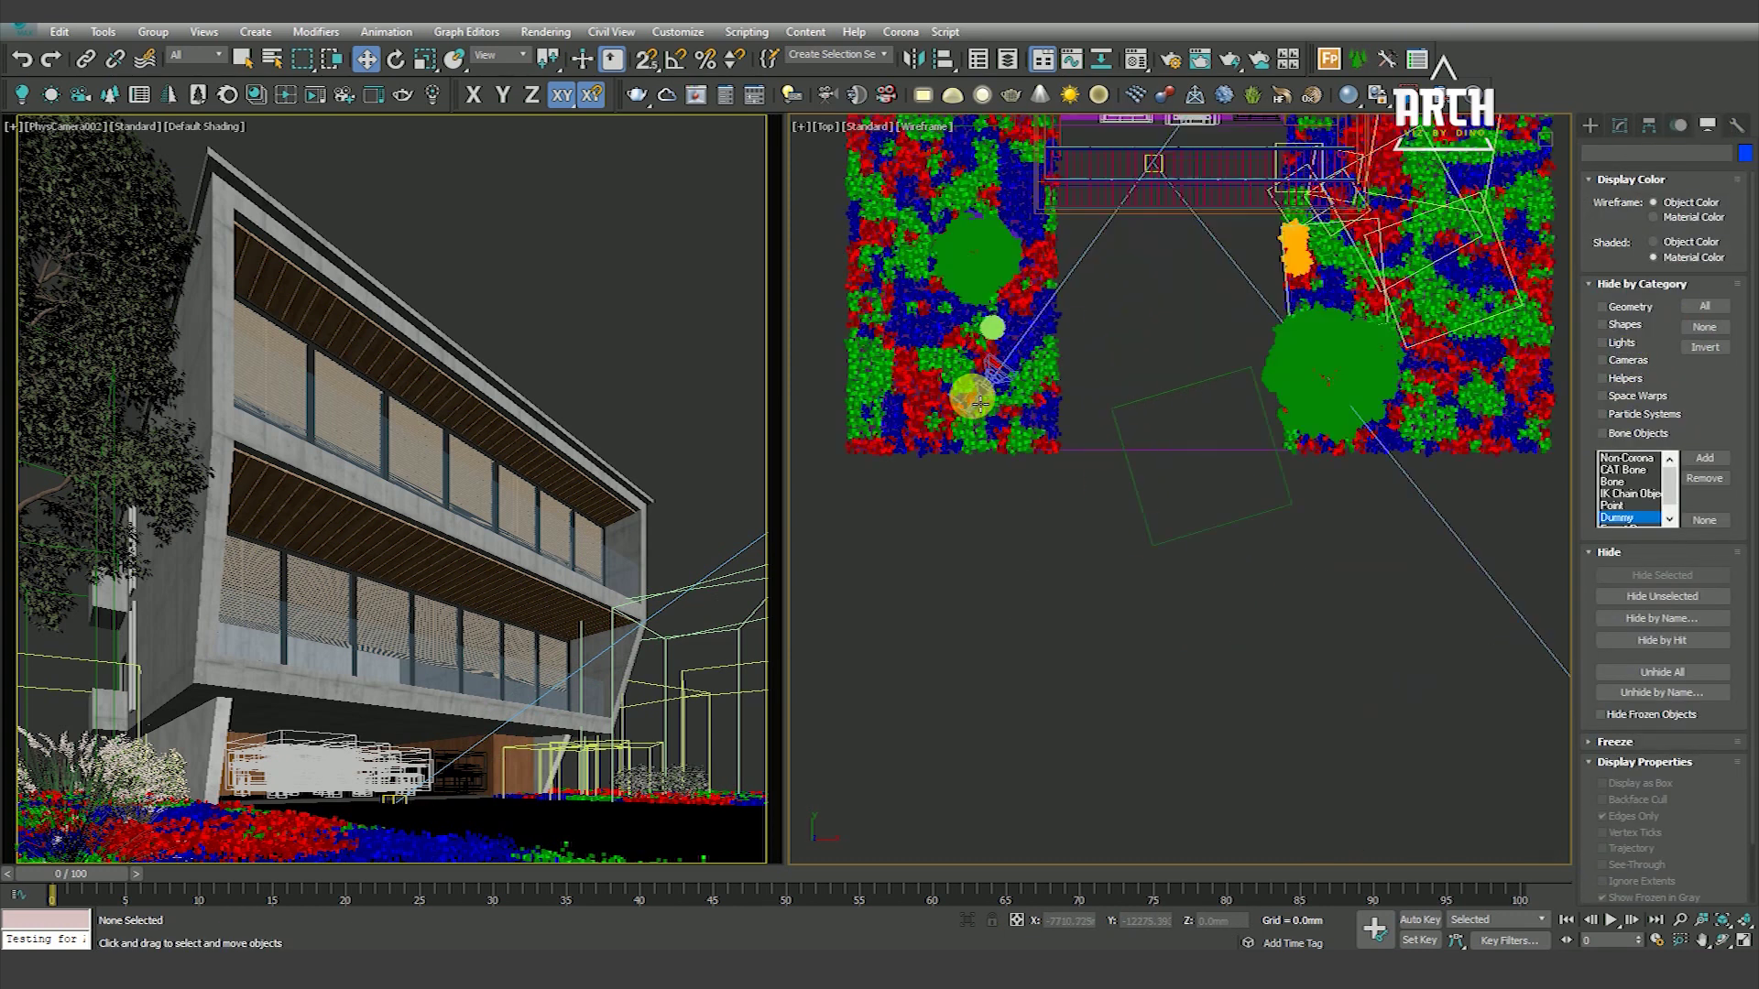
click(177, 62)
click(186, 119)
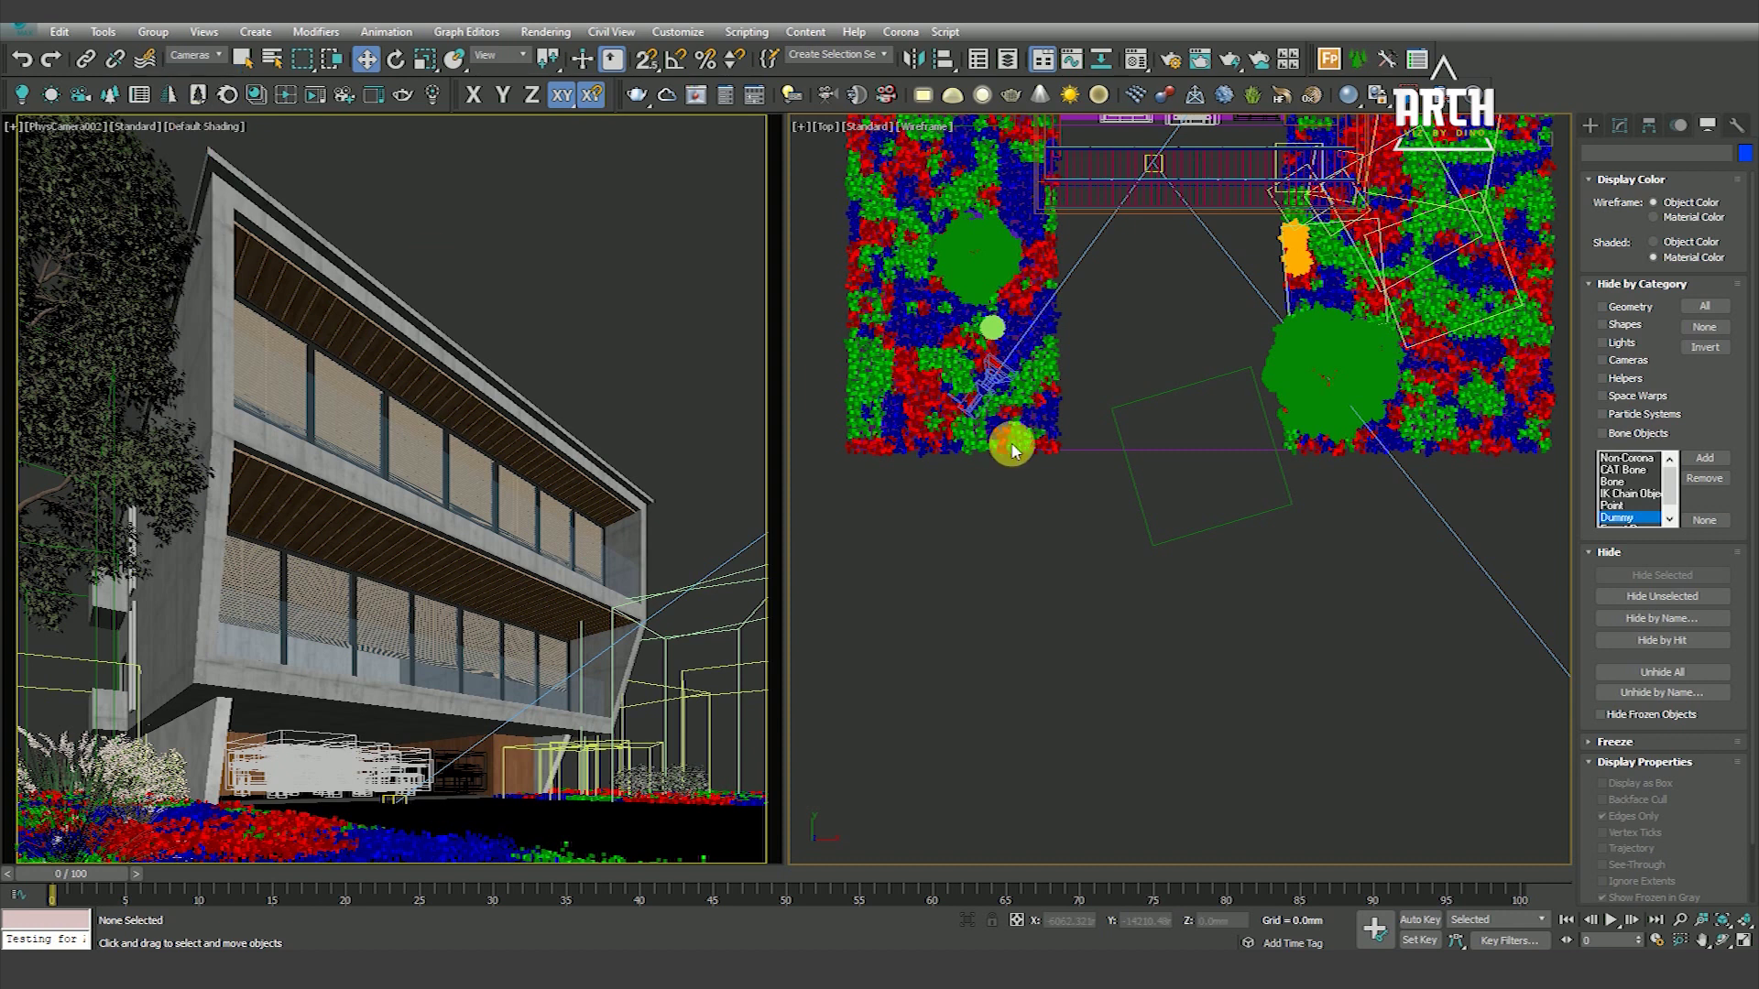
click(975, 389)
Set the camera's exposure to Target 10.0 EV with Daylight (6500K) white balance
click(1620, 126)
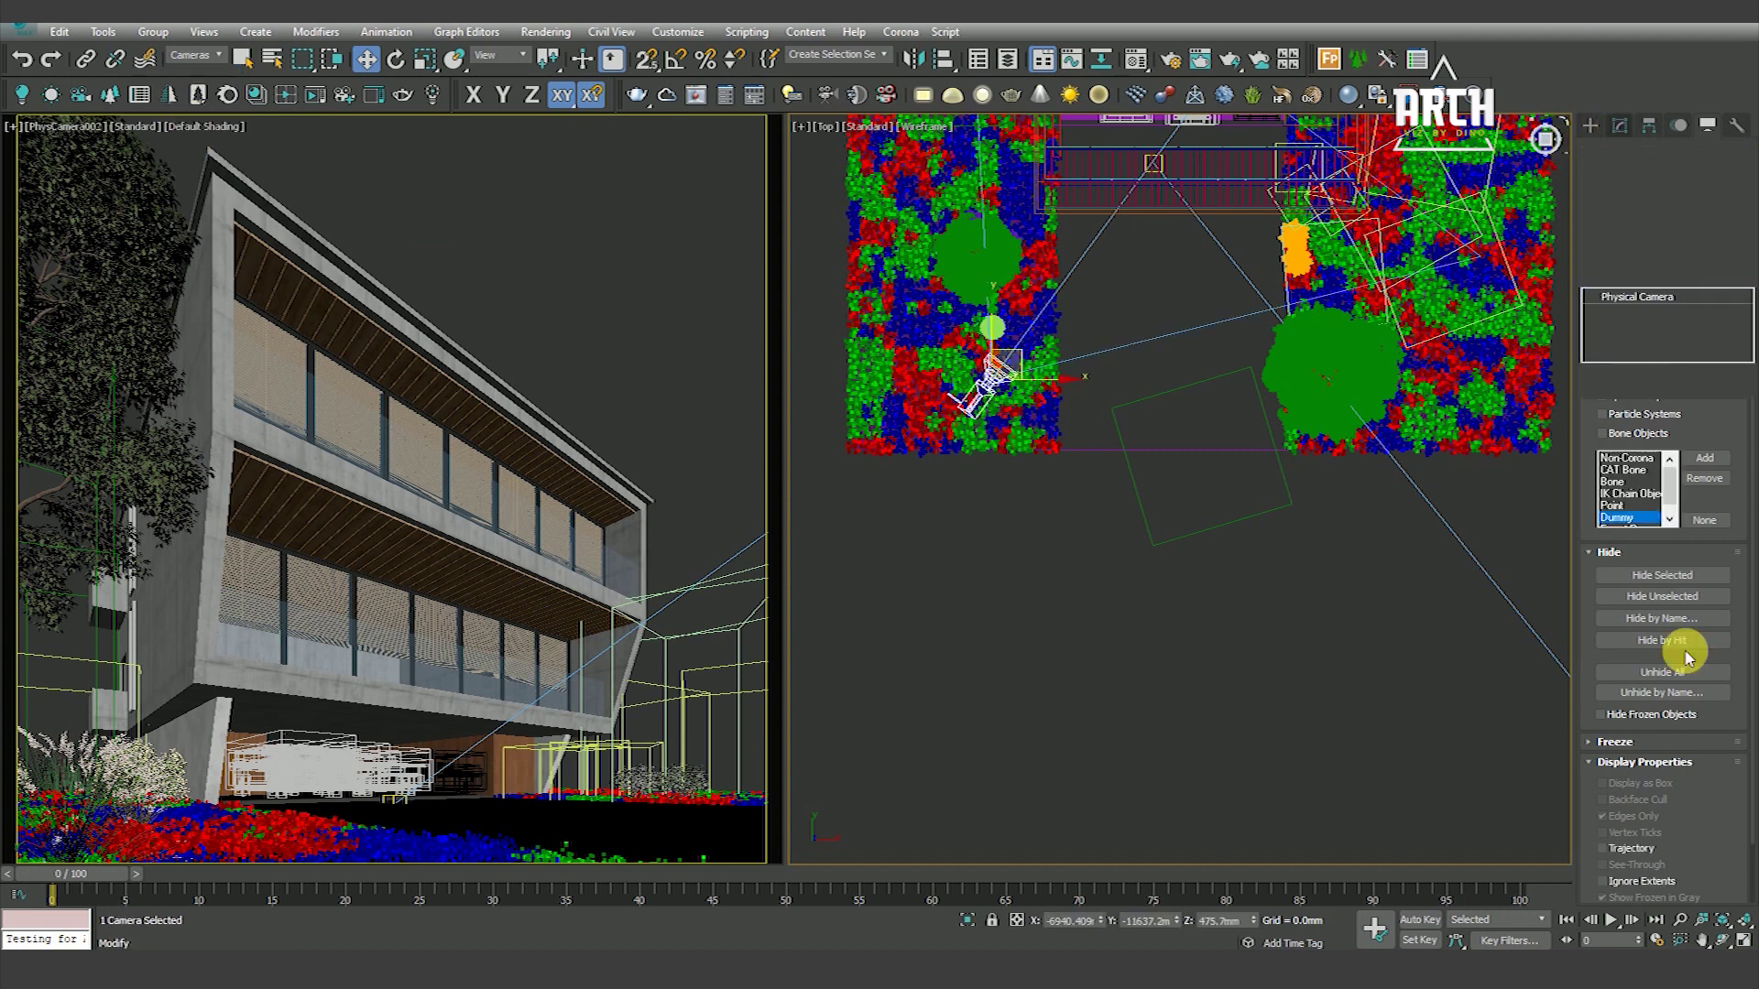
scroll(1621, 715, down, 1)
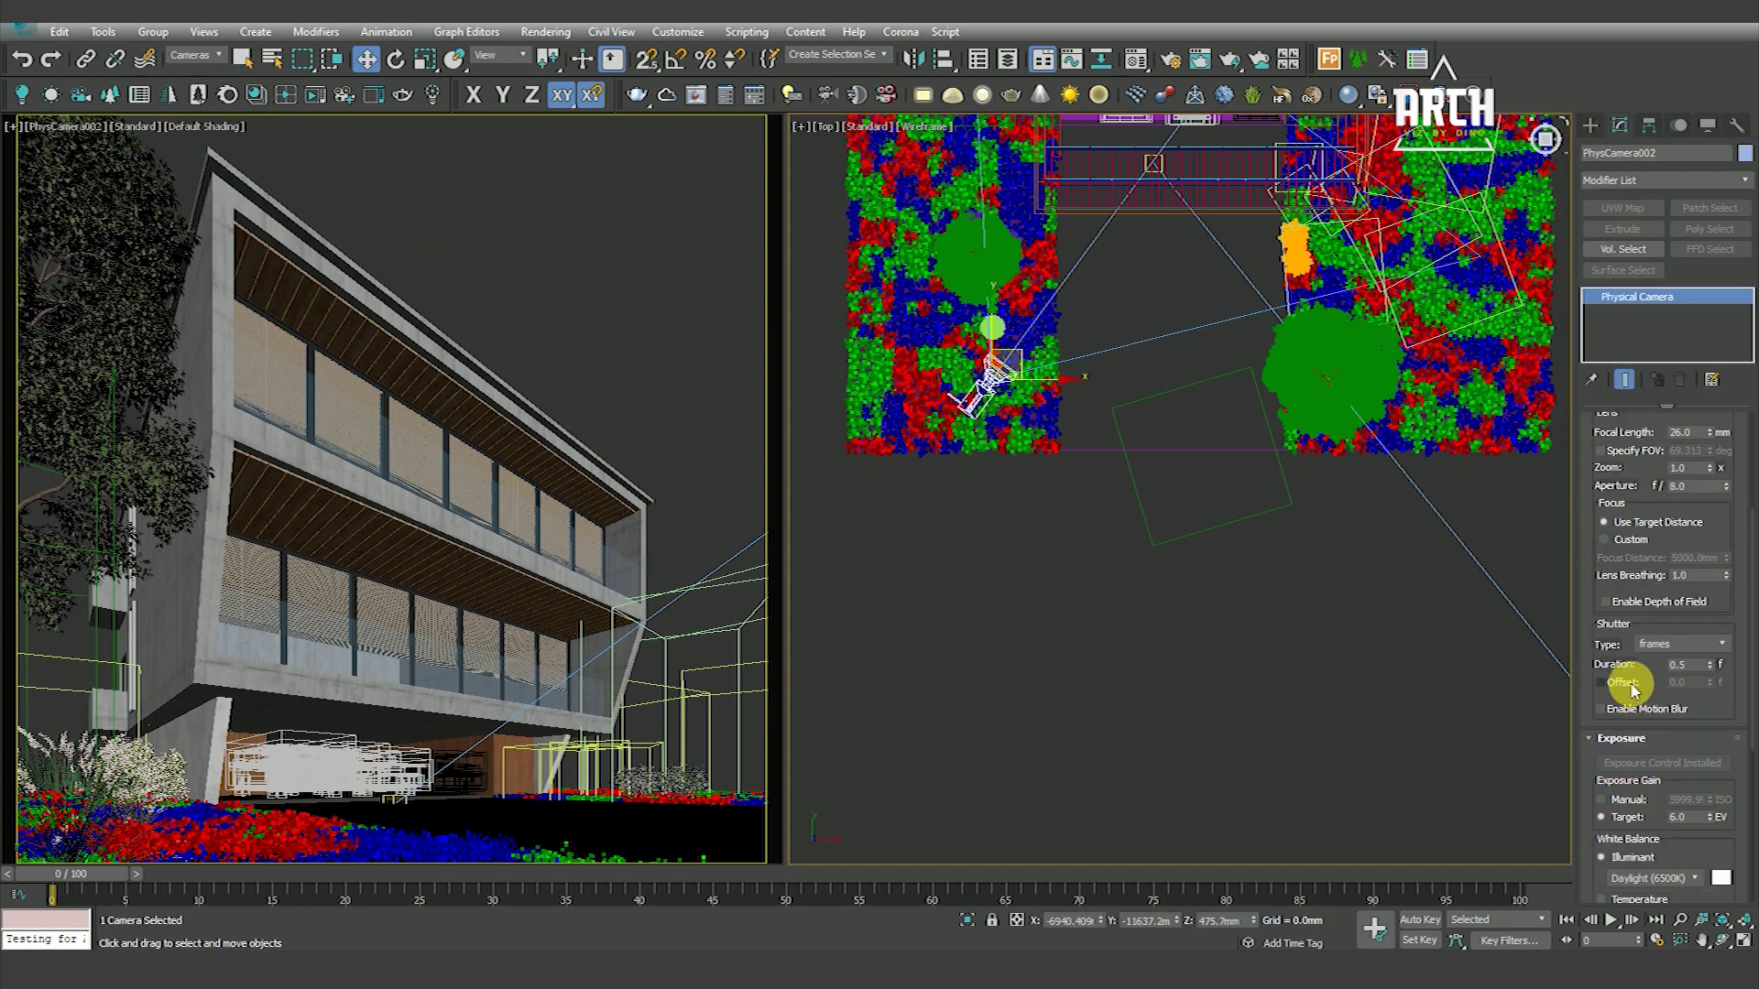
scroll(1612, 595, down, 2)
scroll(1608, 522, down, 3)
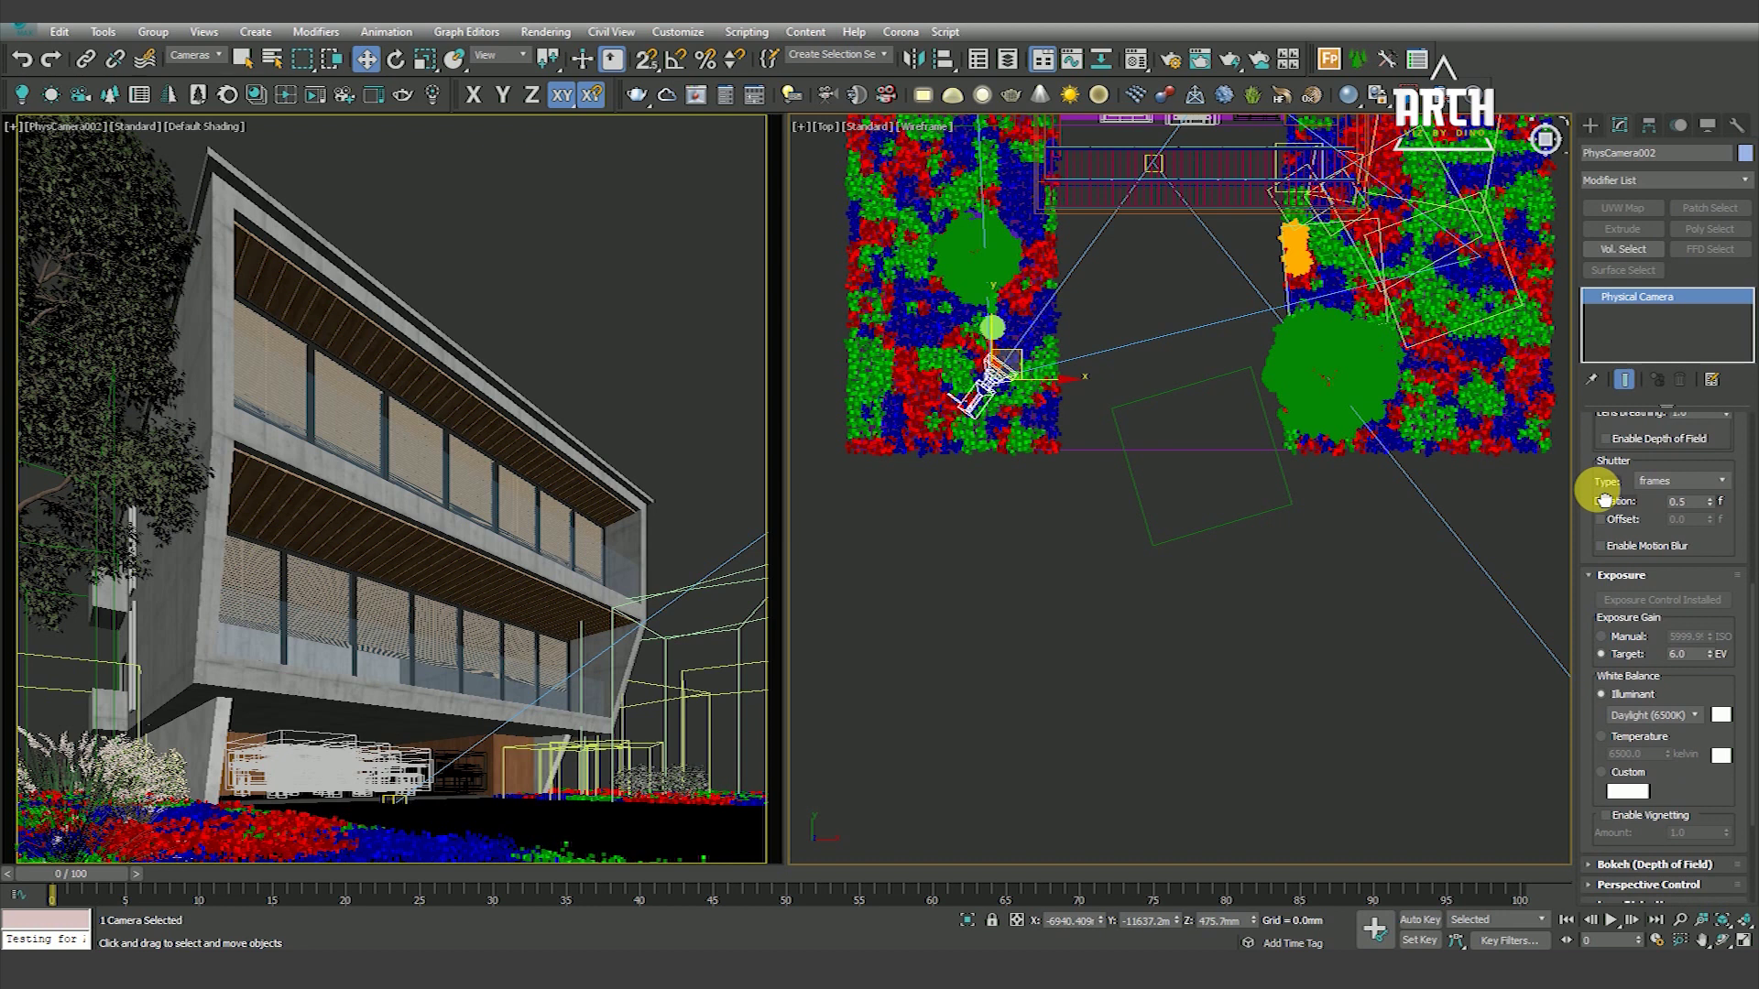
click(1629, 636)
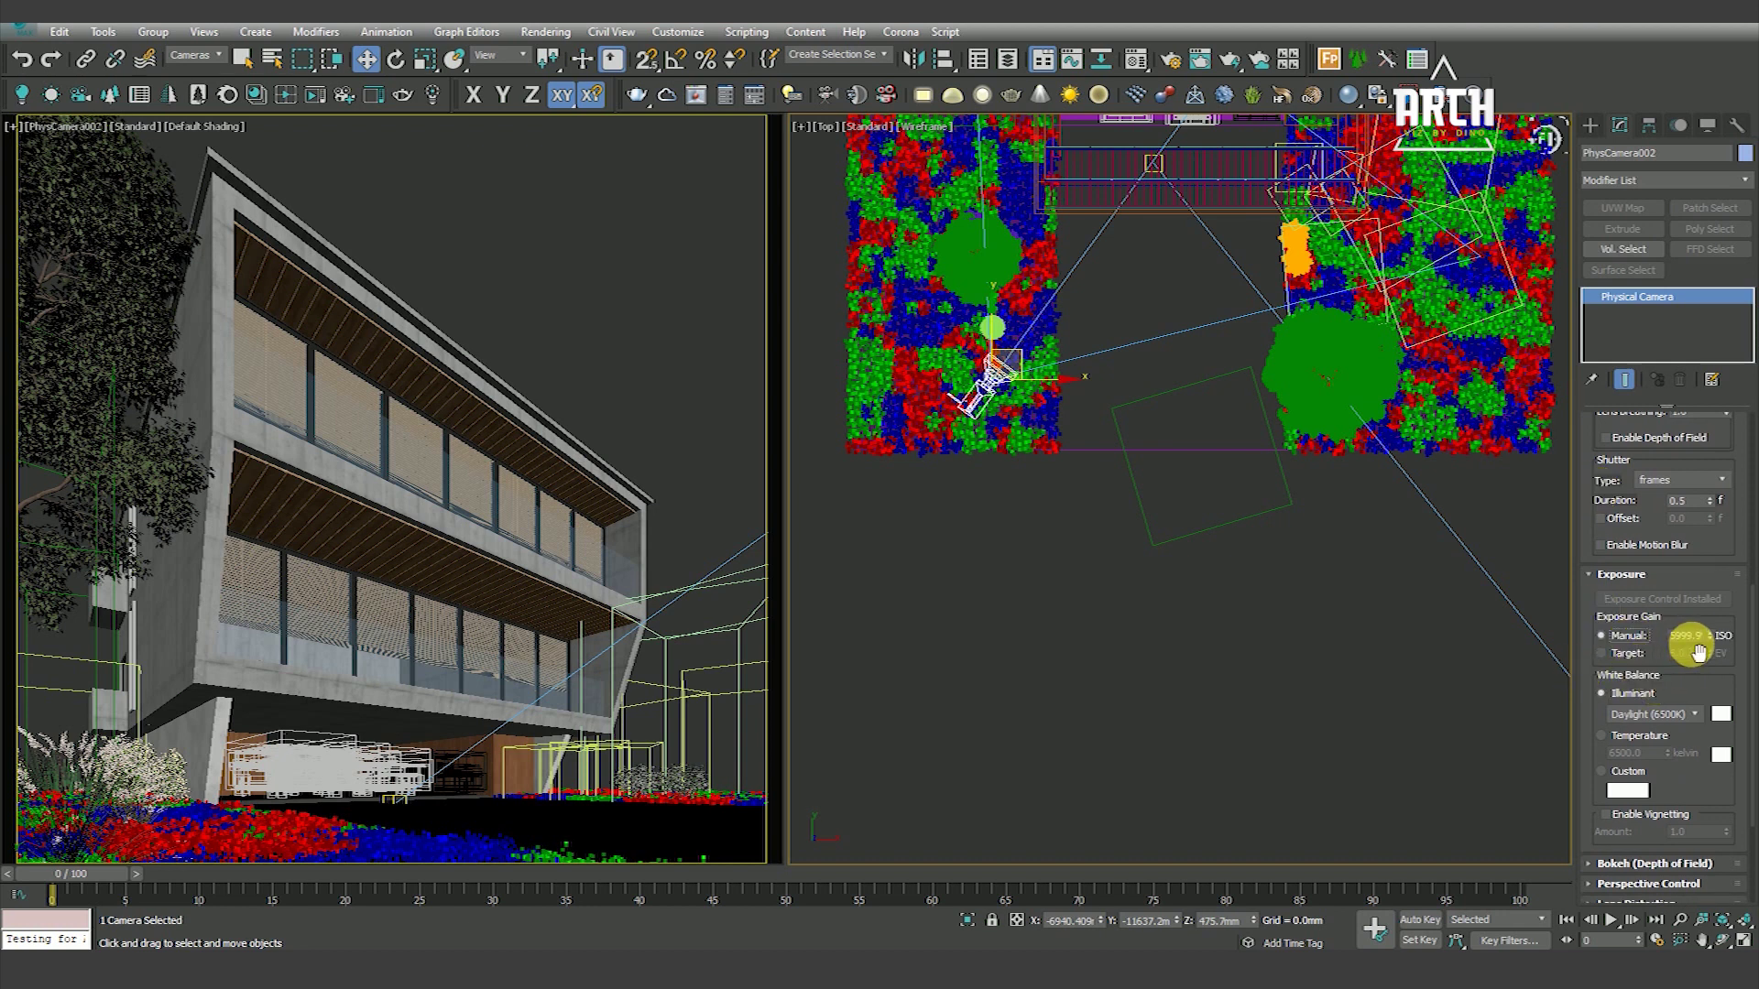
click(1628, 653)
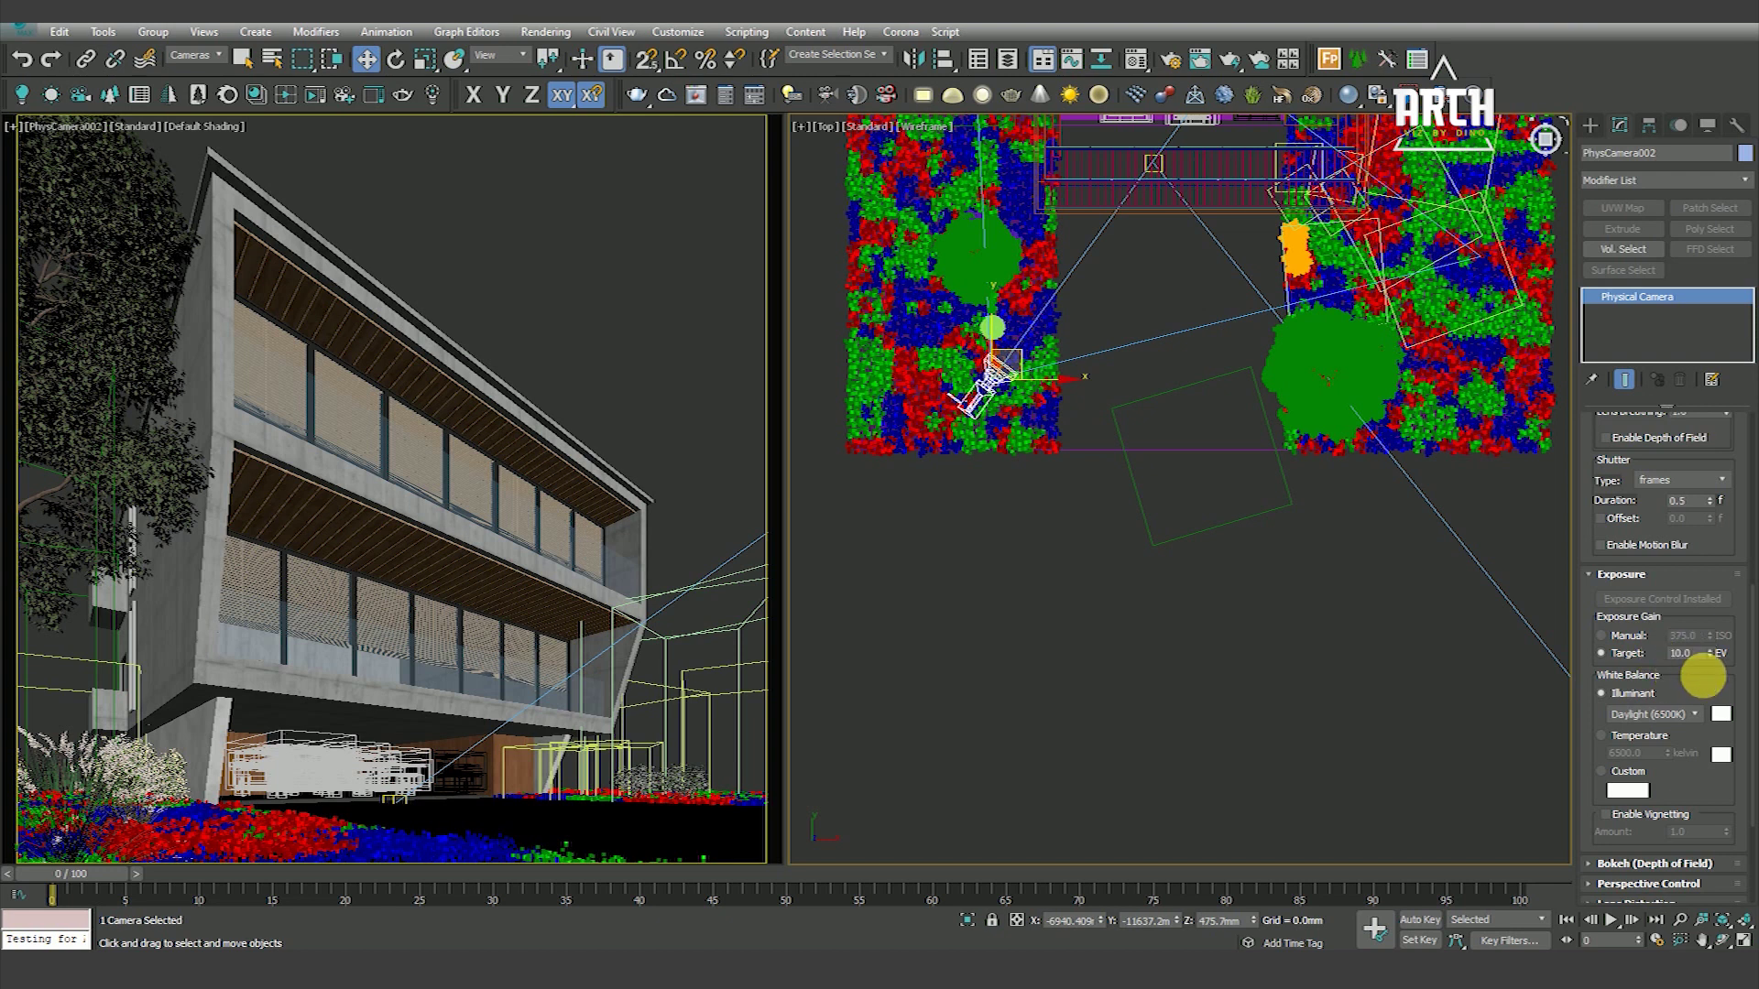
click(1134, 57)
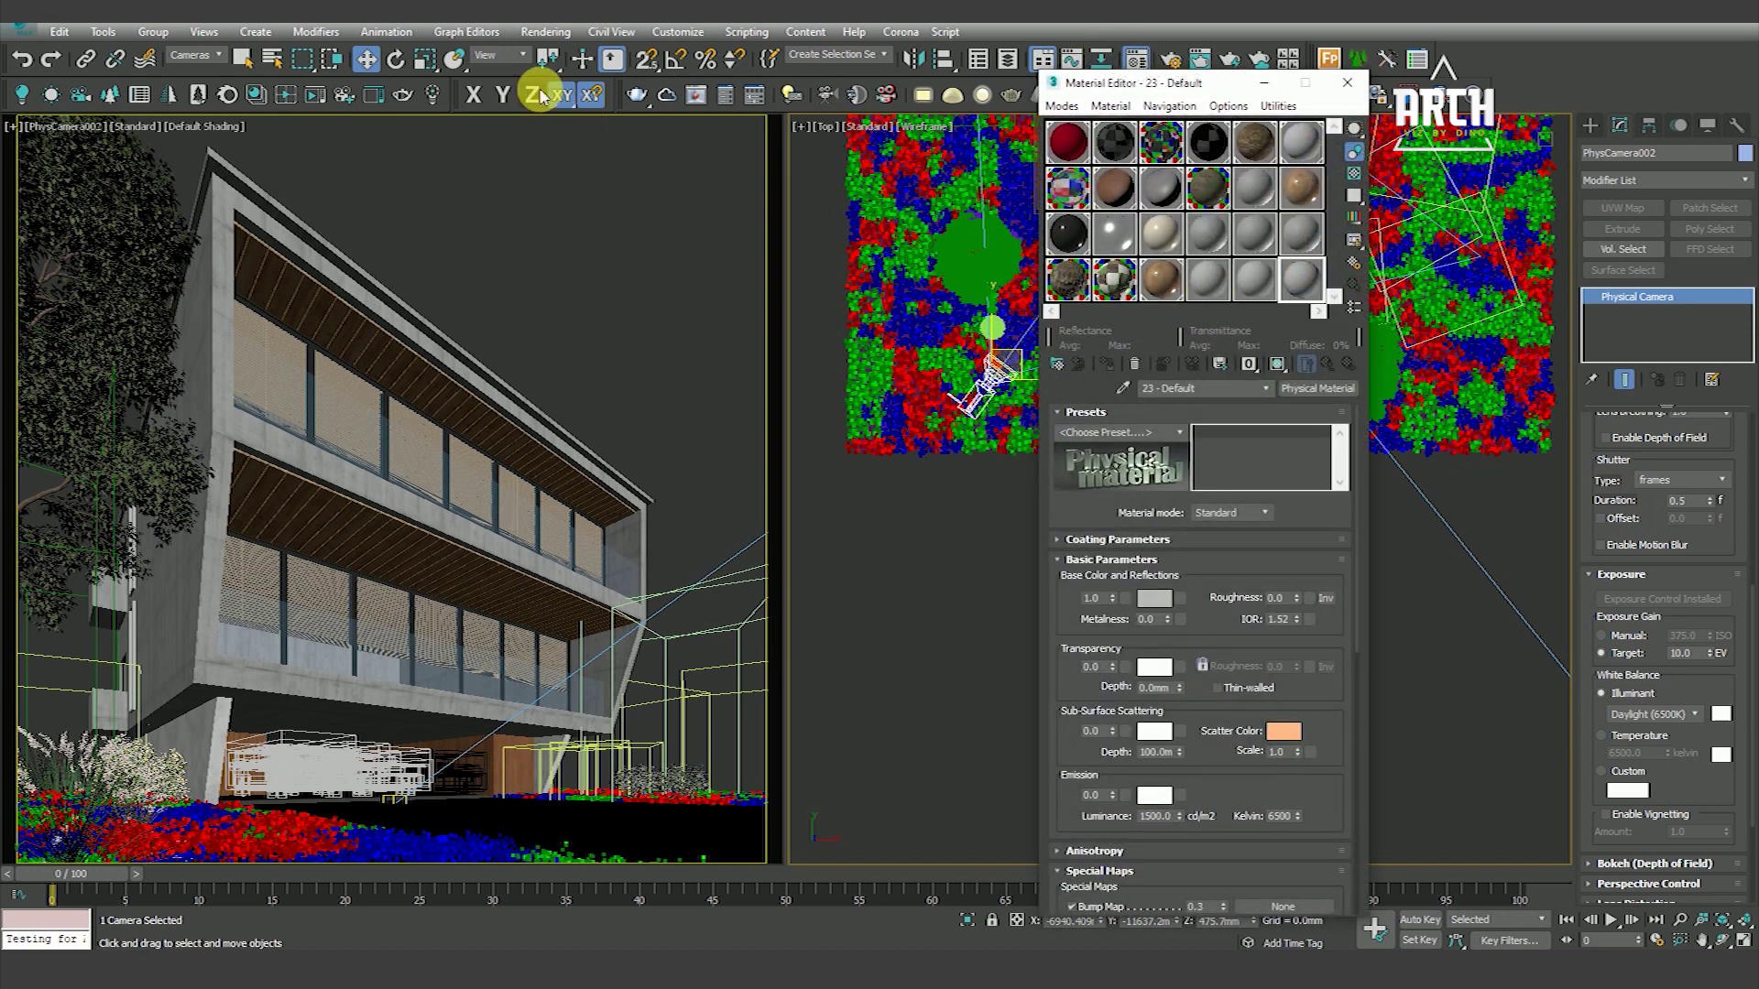
Instance the VRaySky environment map from Environment and Effects into a Material Editor slot
click(545, 31)
click(601, 284)
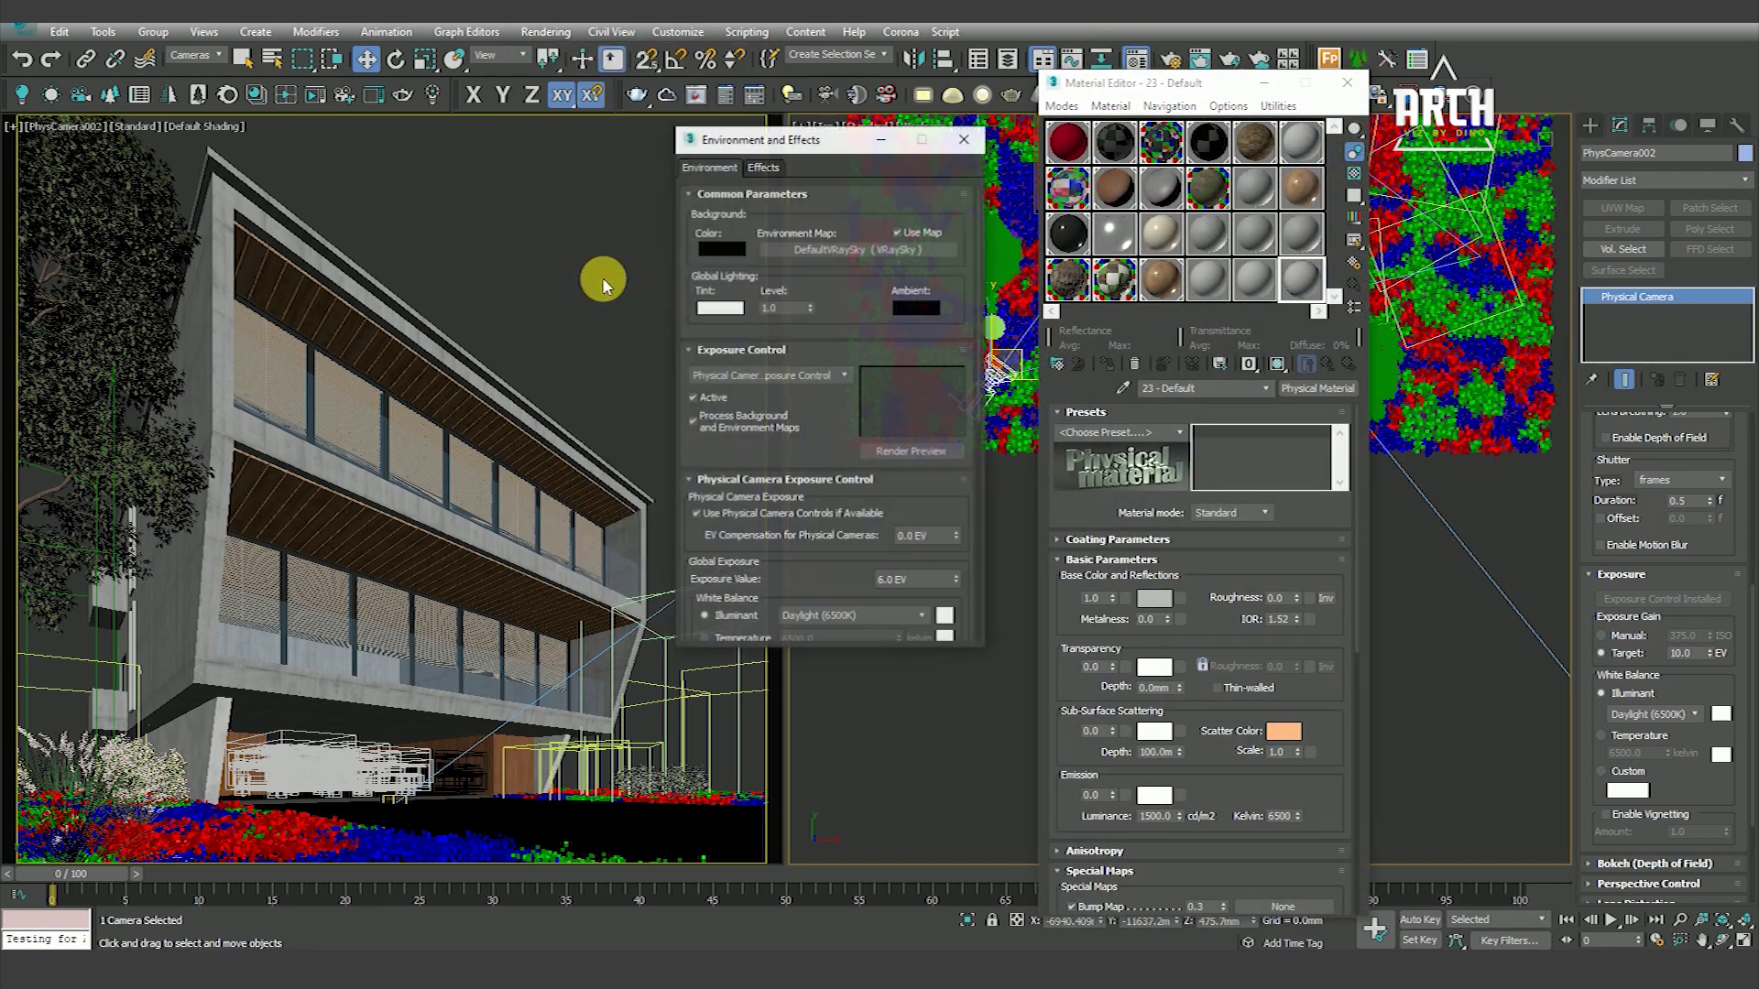
drag(818, 142, 615, 161)
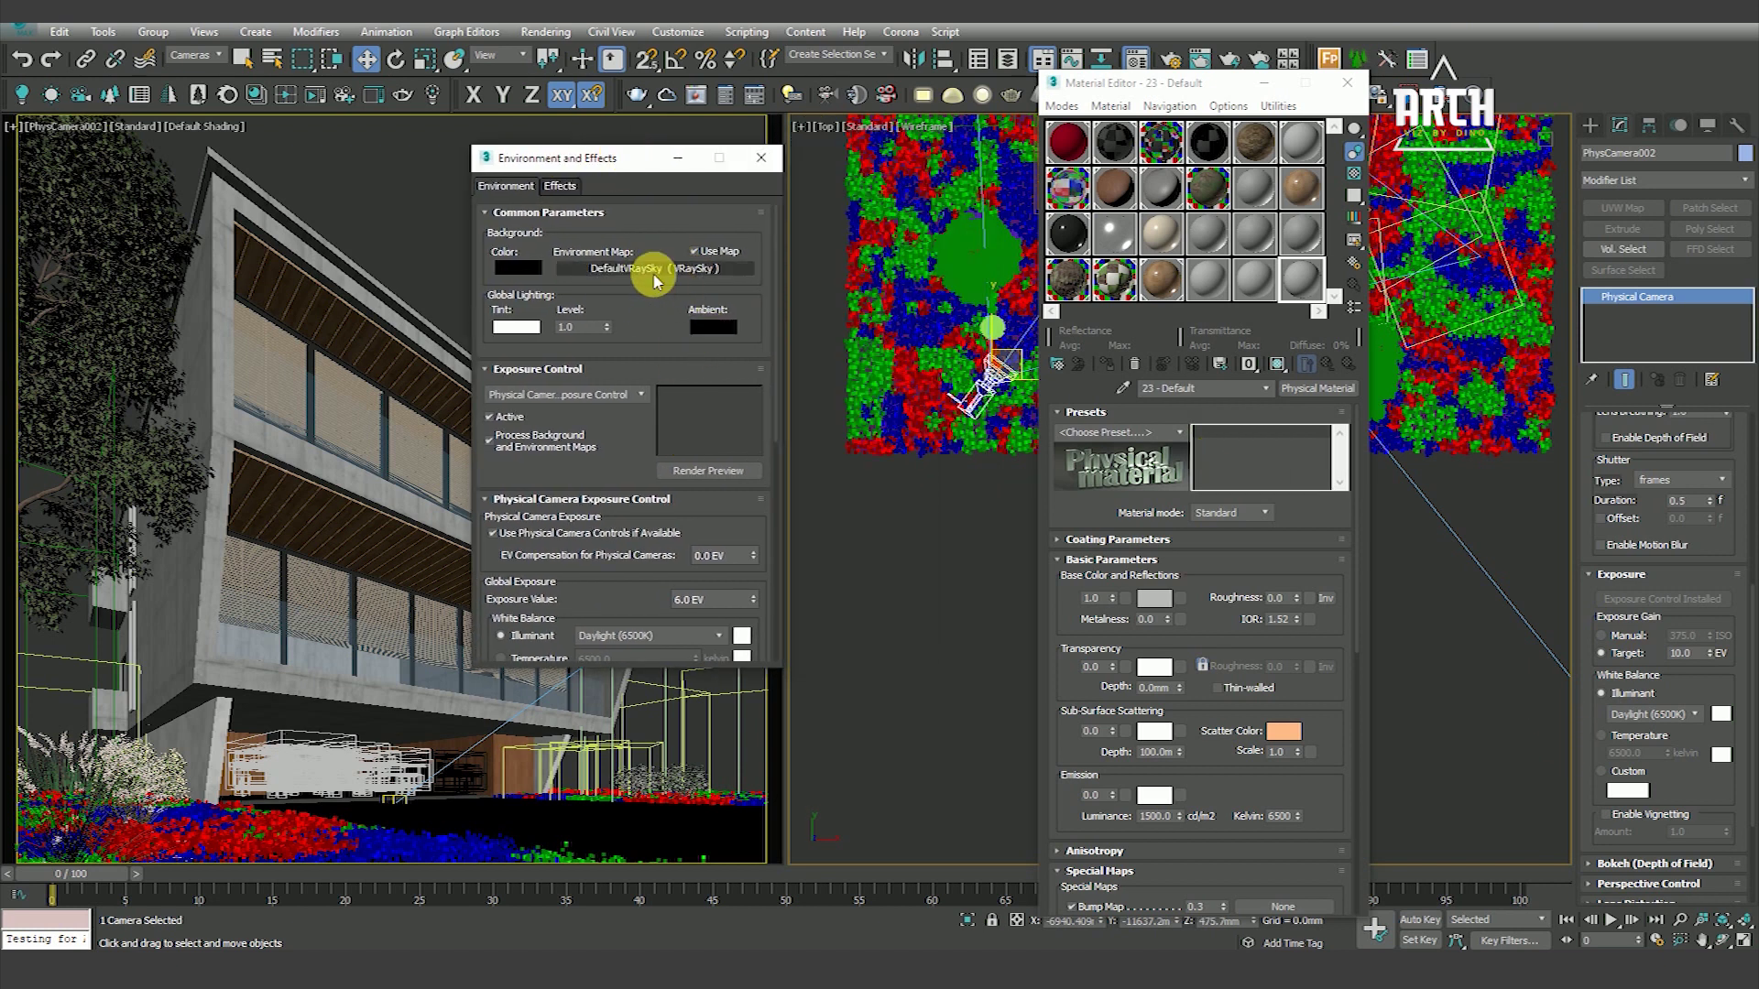
mouse_move(656, 290)
mouse_down()
mouse_move(767, 322)
mouse_move(1250, 275)
mouse_up()
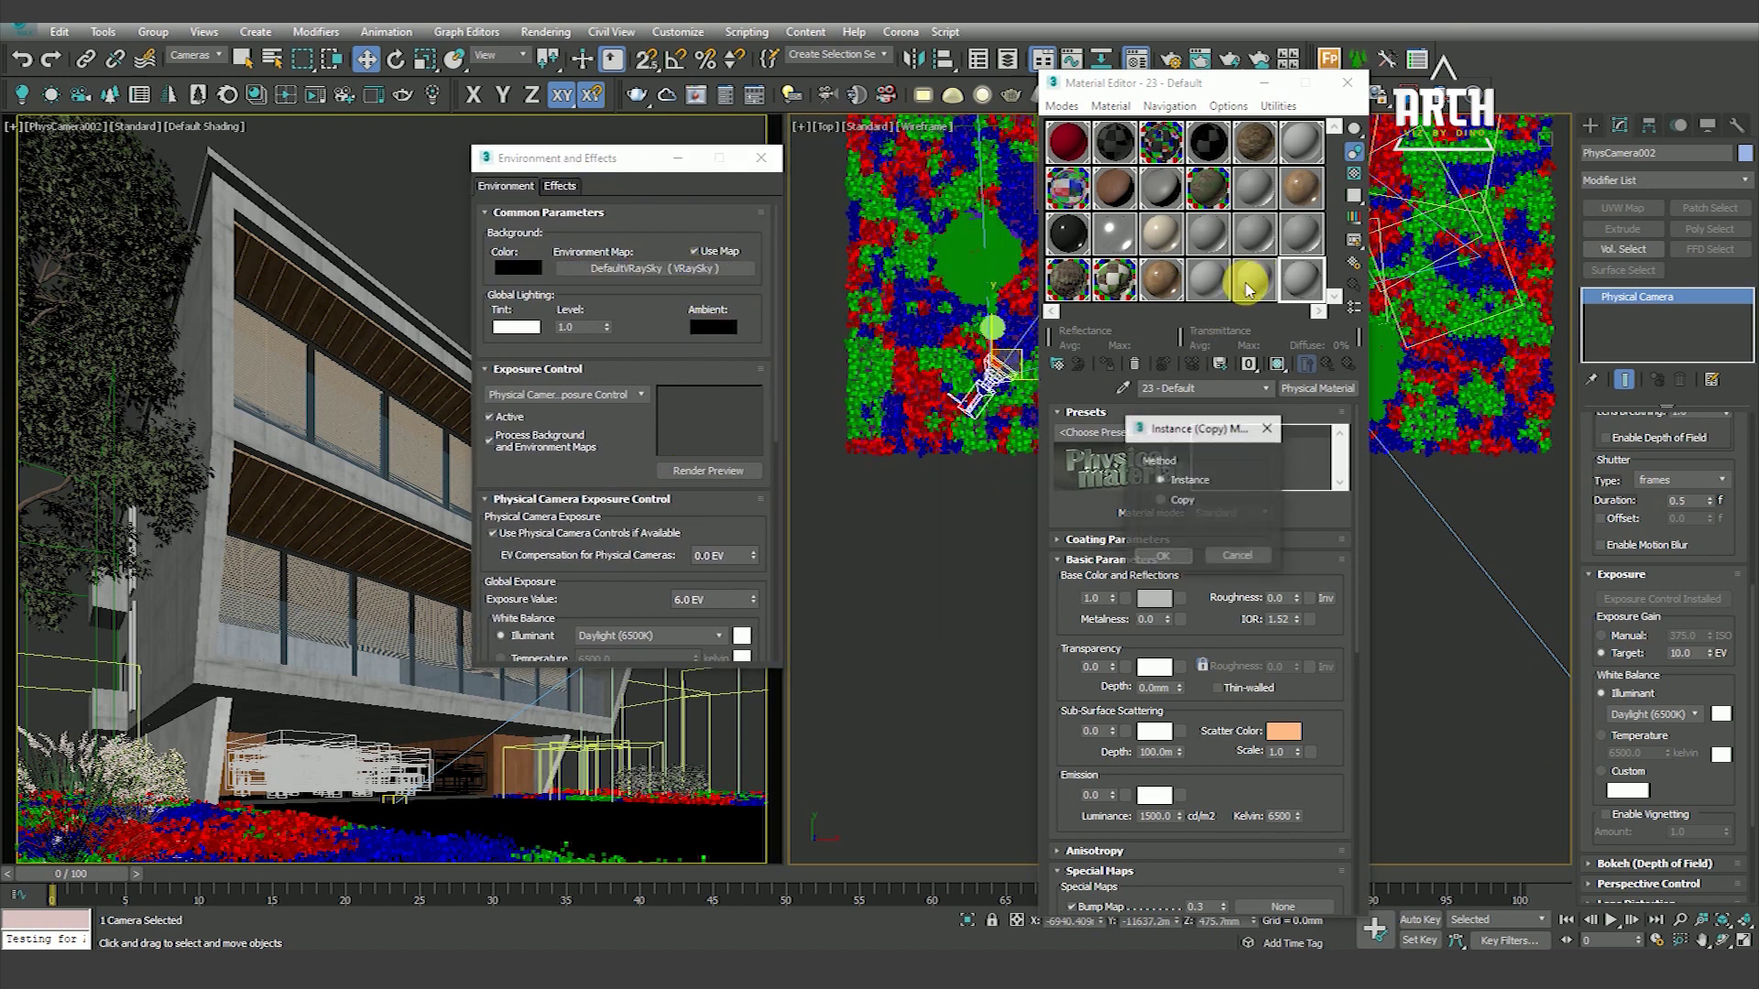
click(1165, 555)
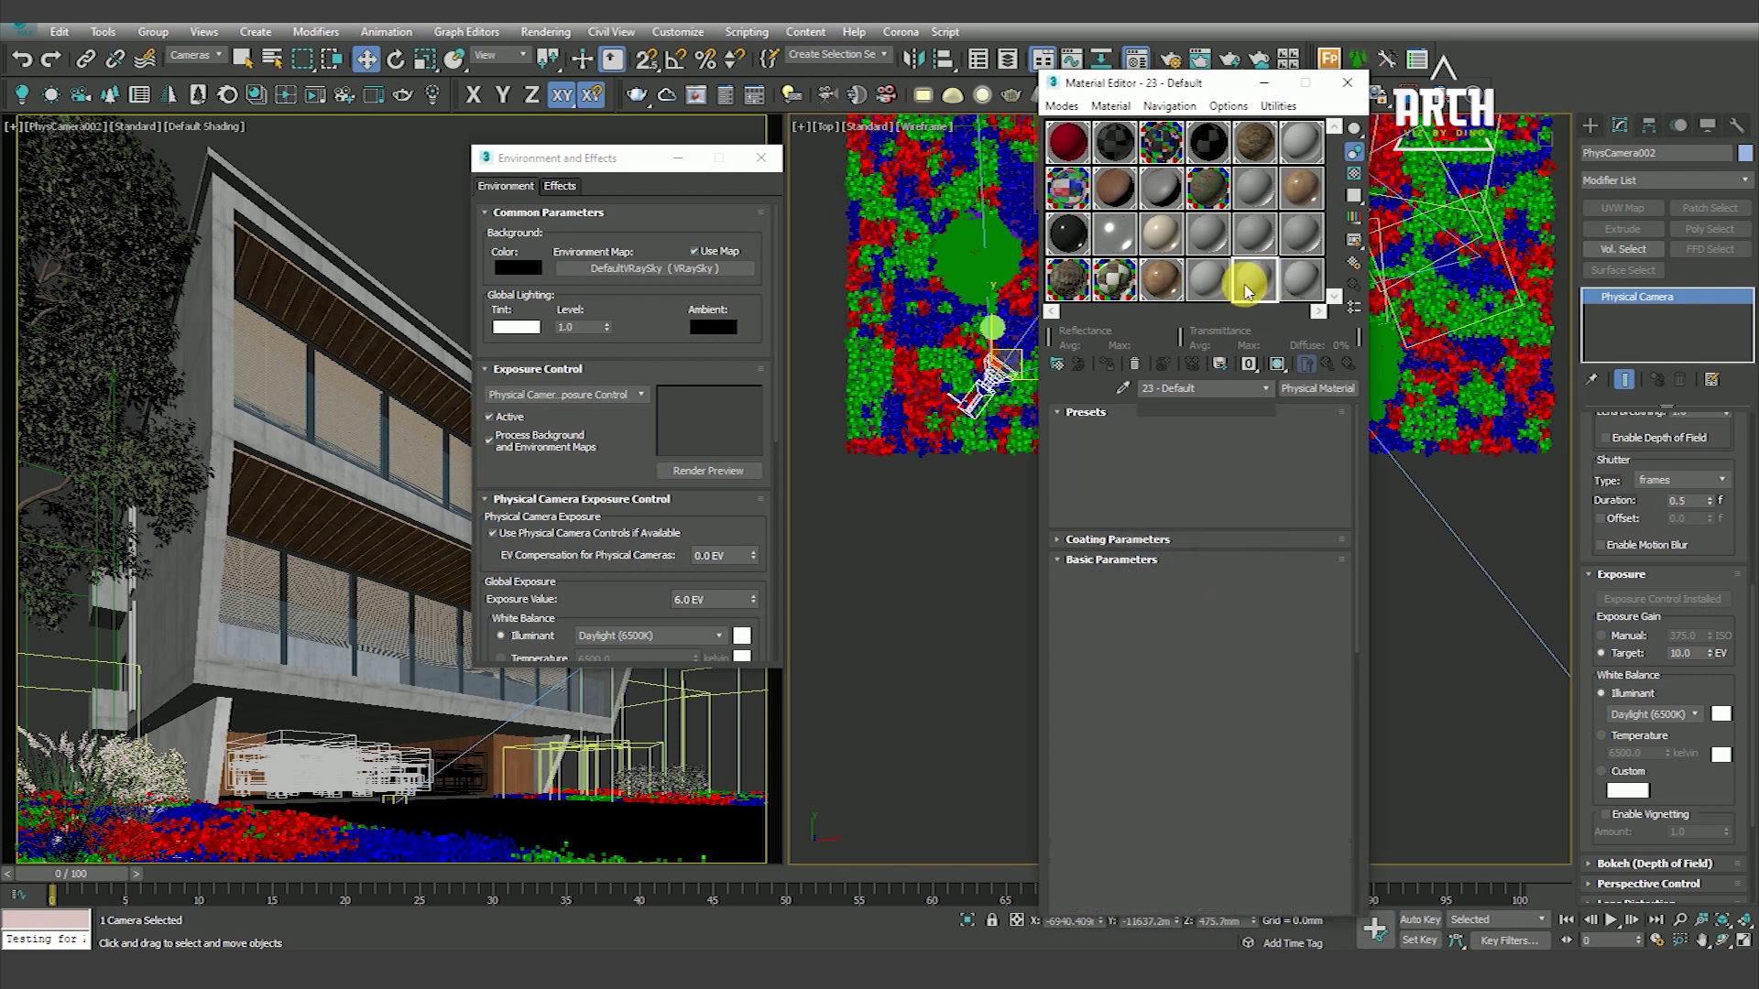
Enable the sky's sun node with sun intensity 0.5 and reassign it as the environment instance
click(1245, 291)
click(1335, 436)
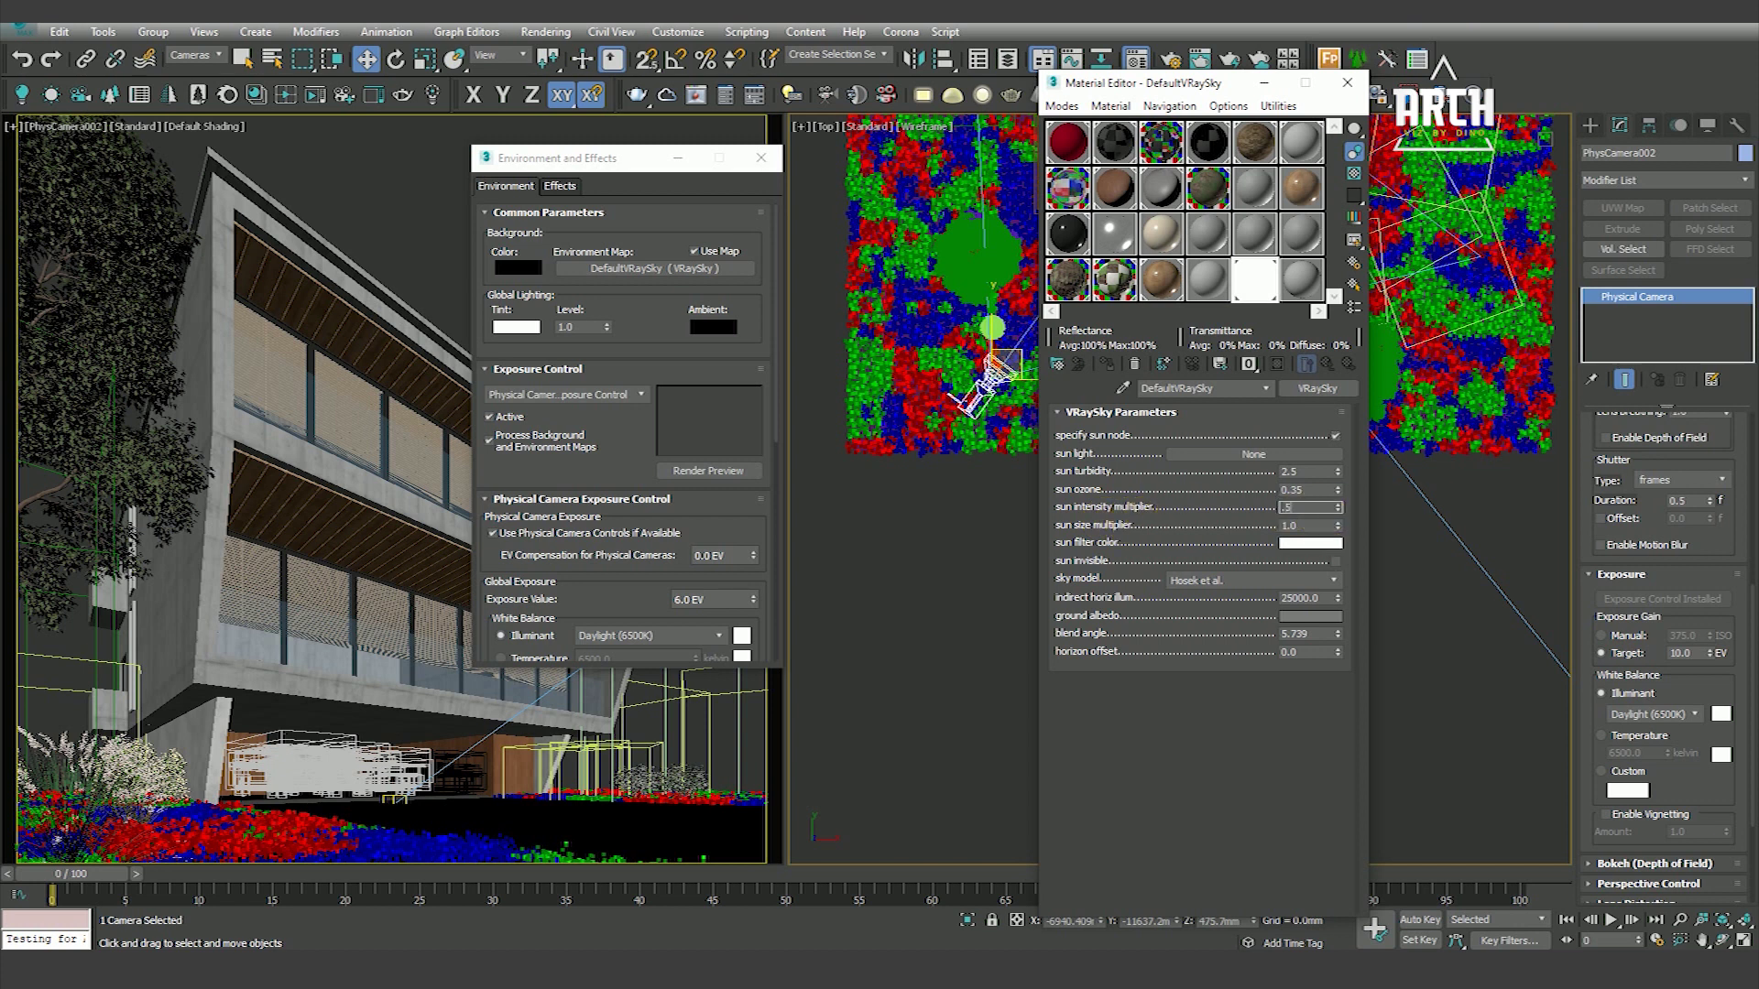
text(0.5)
mouse_move(1317, 388)
mouse_down()
mouse_move(696, 285)
mouse_move(691, 269)
mouse_up()
click(590, 467)
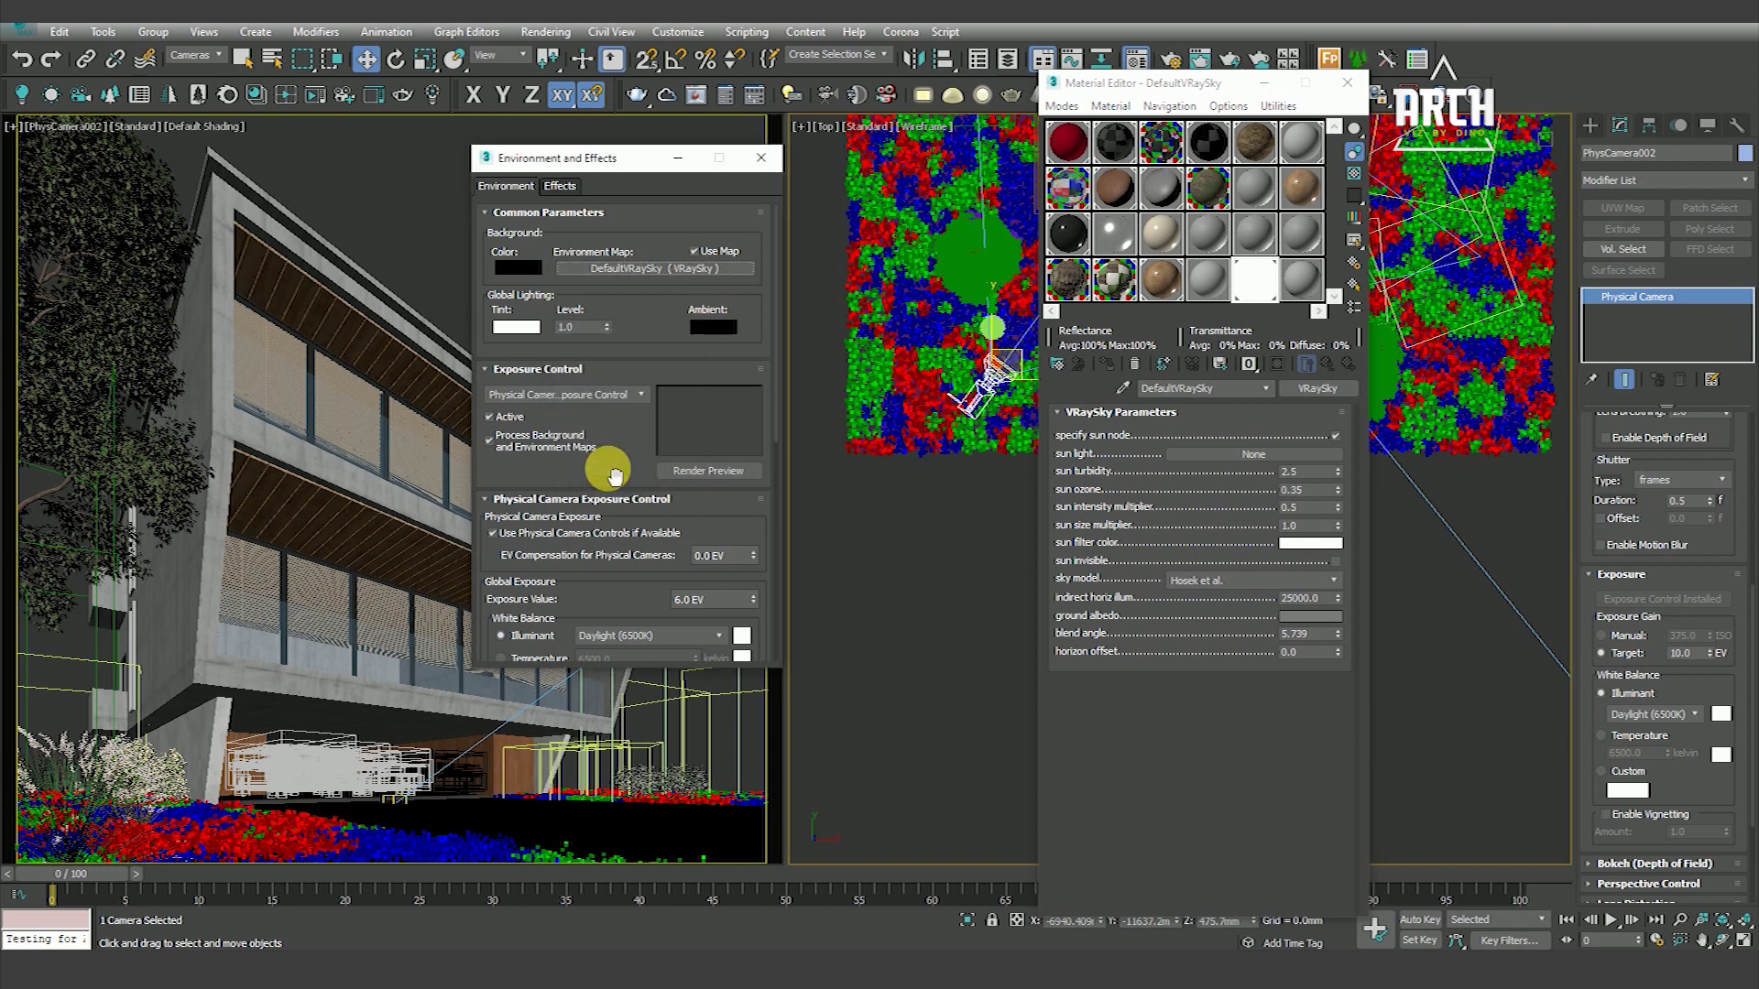
click(761, 160)
click(673, 276)
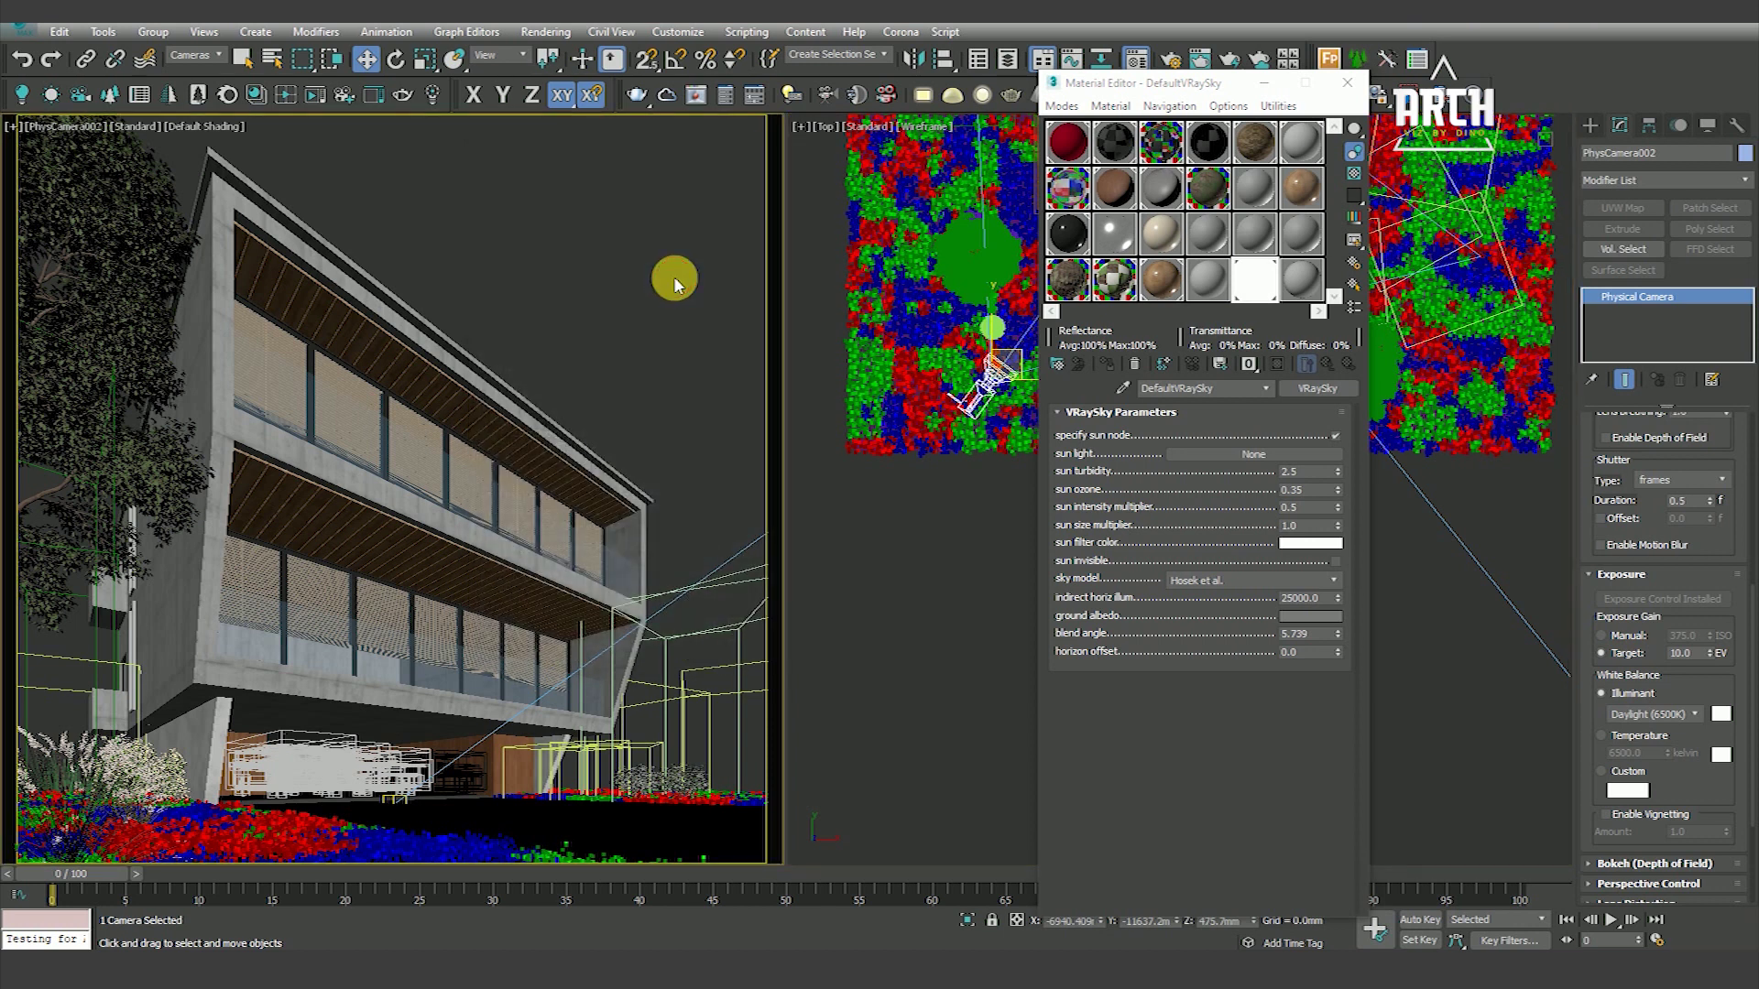
drag(1190, 91, 1098, 117)
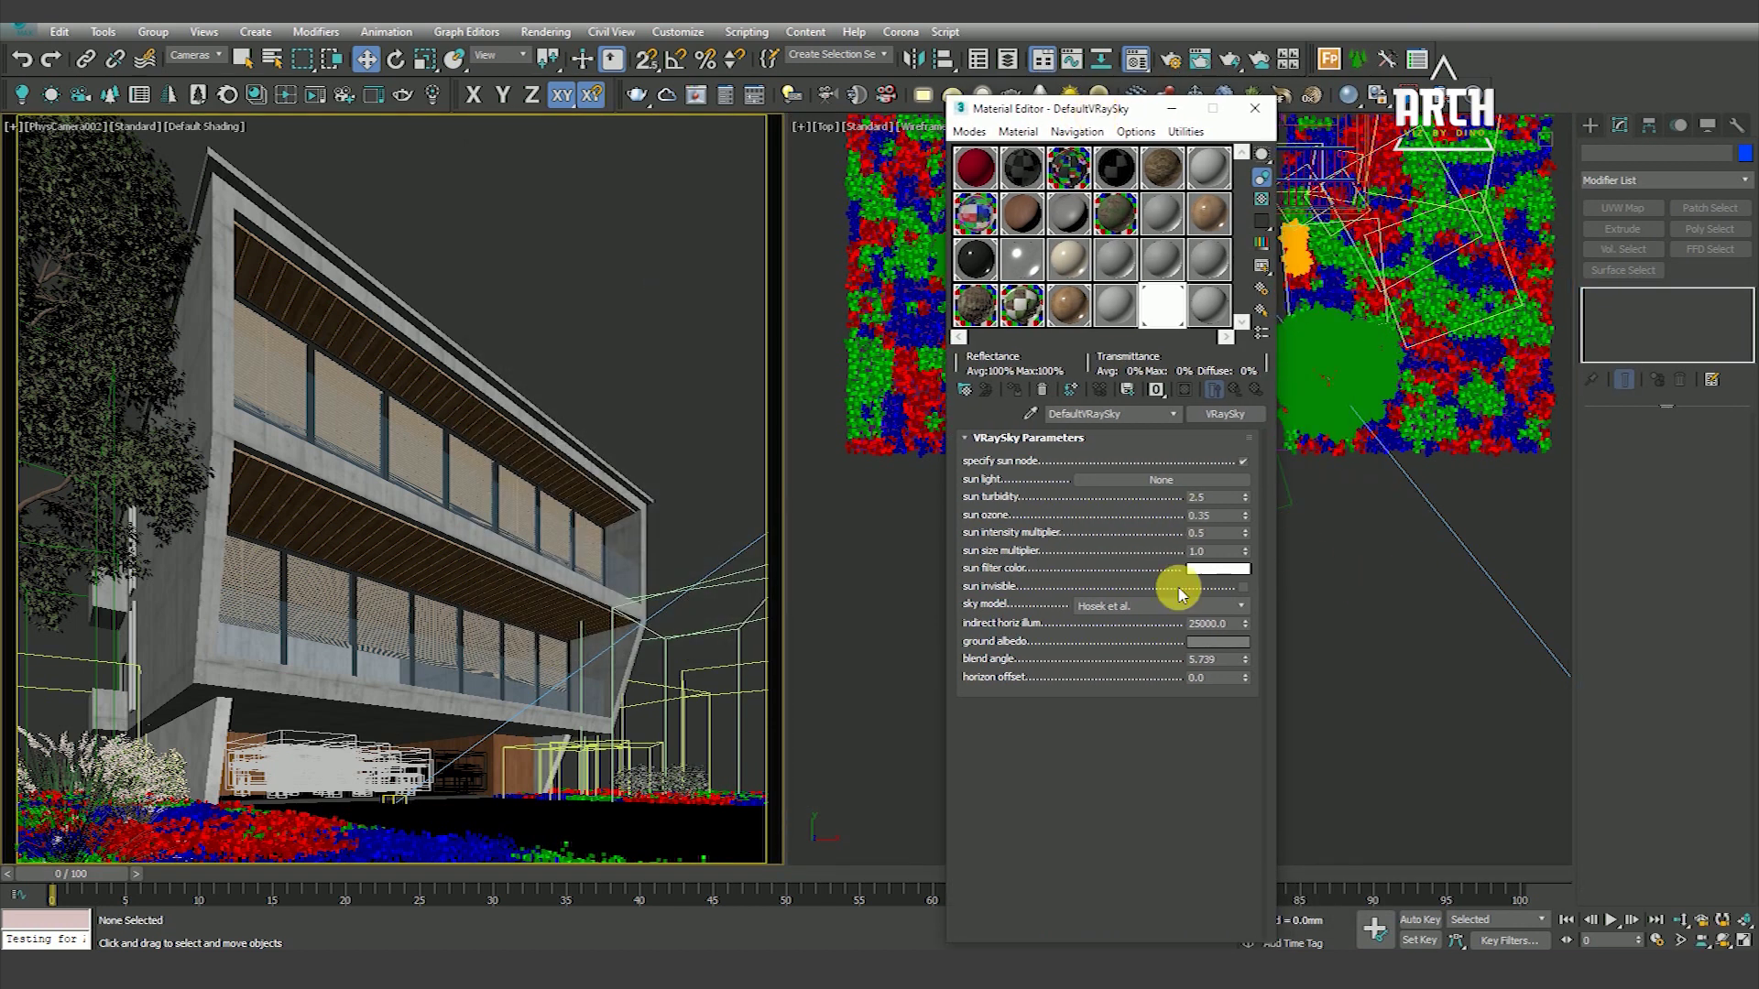
click(625, 320)
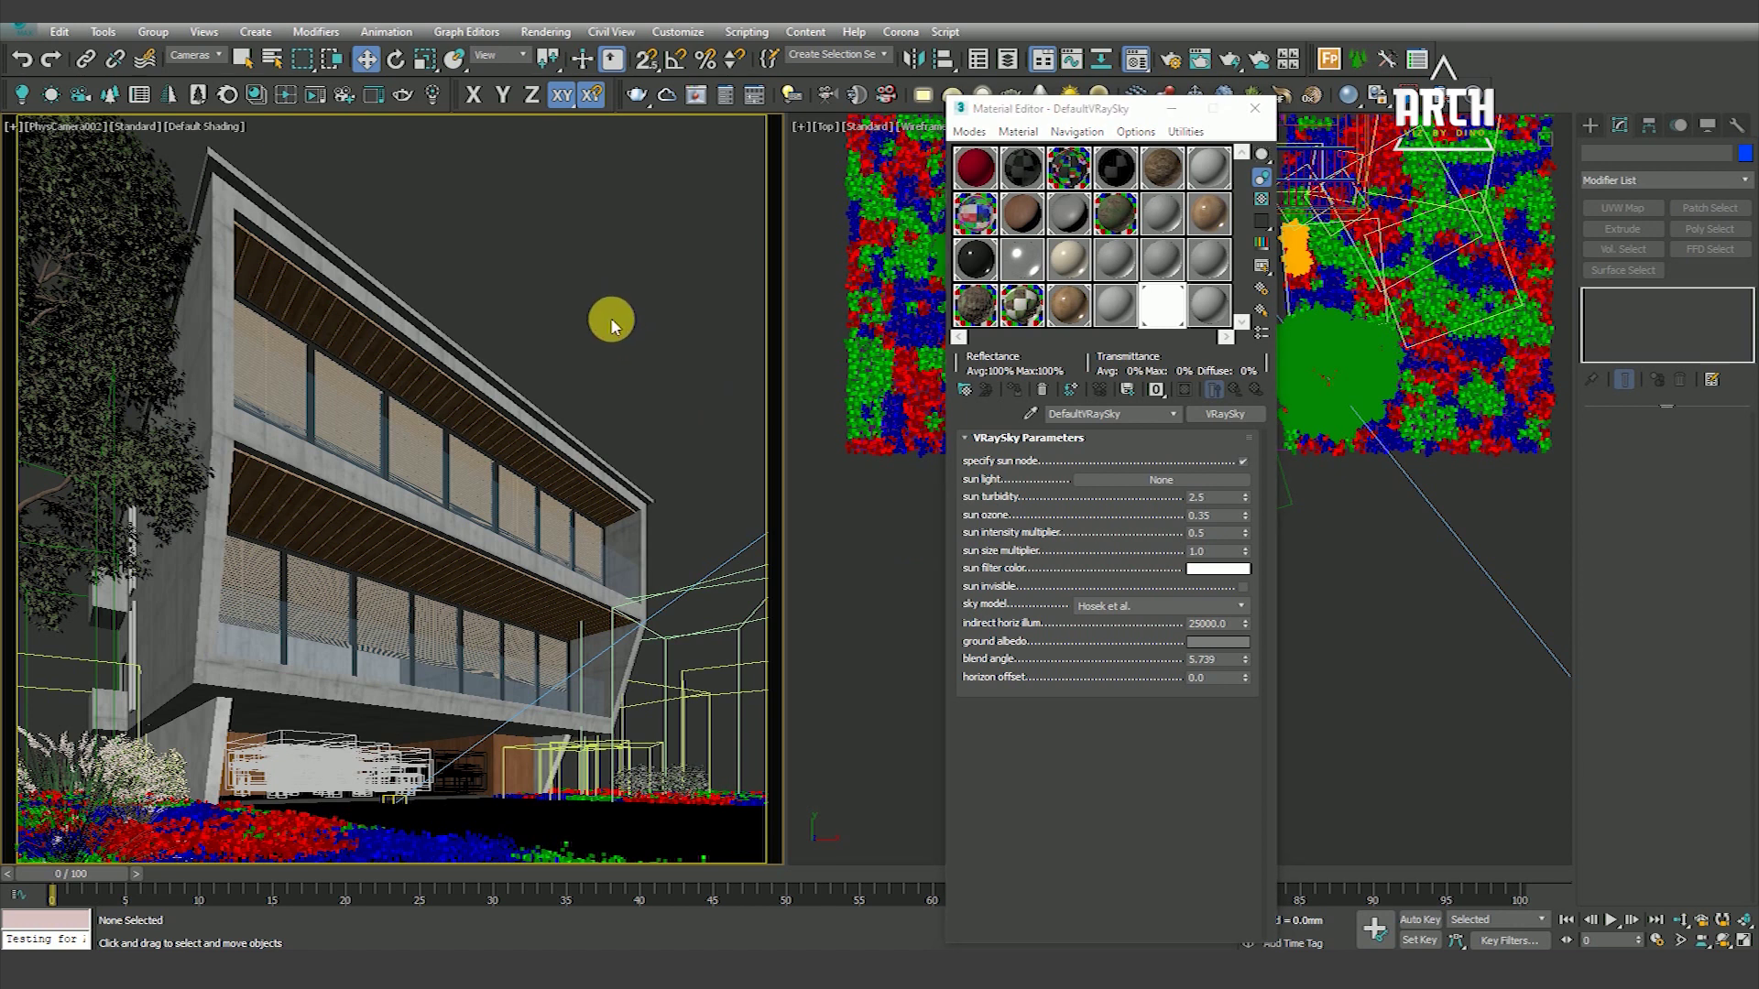
click(545, 32)
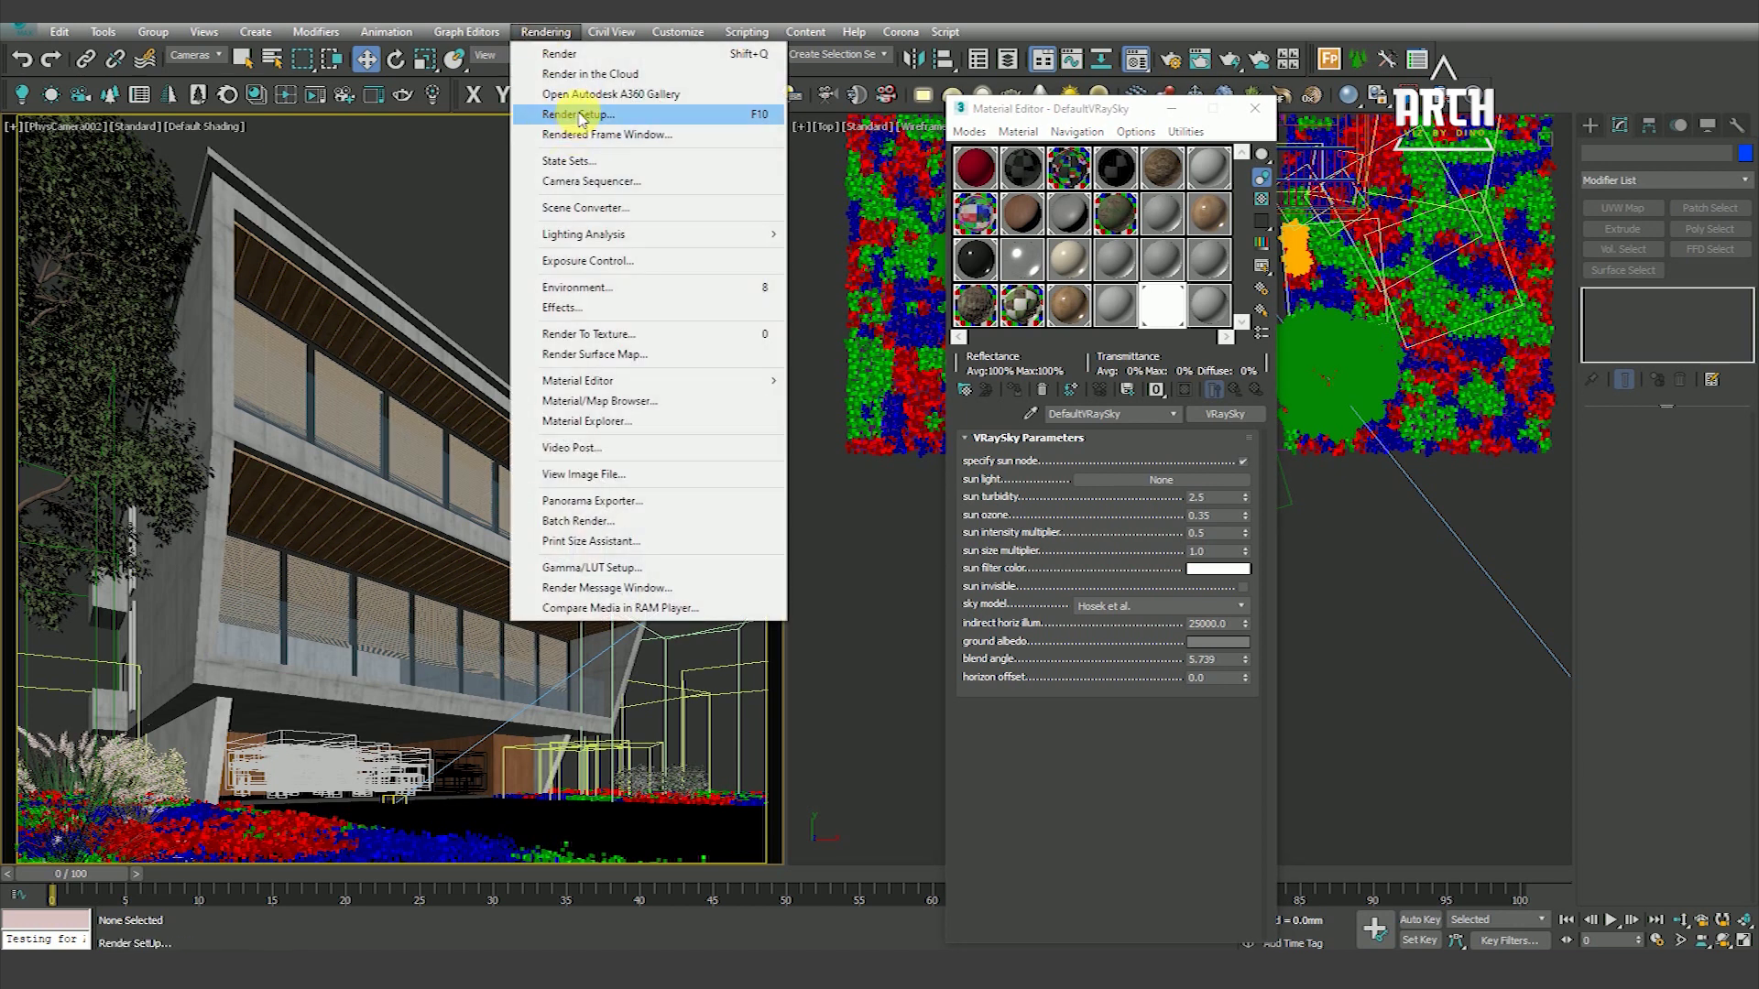
Go to Render Setup's V-Ray tab and bring up the V-Ray frame buffer
click(579, 116)
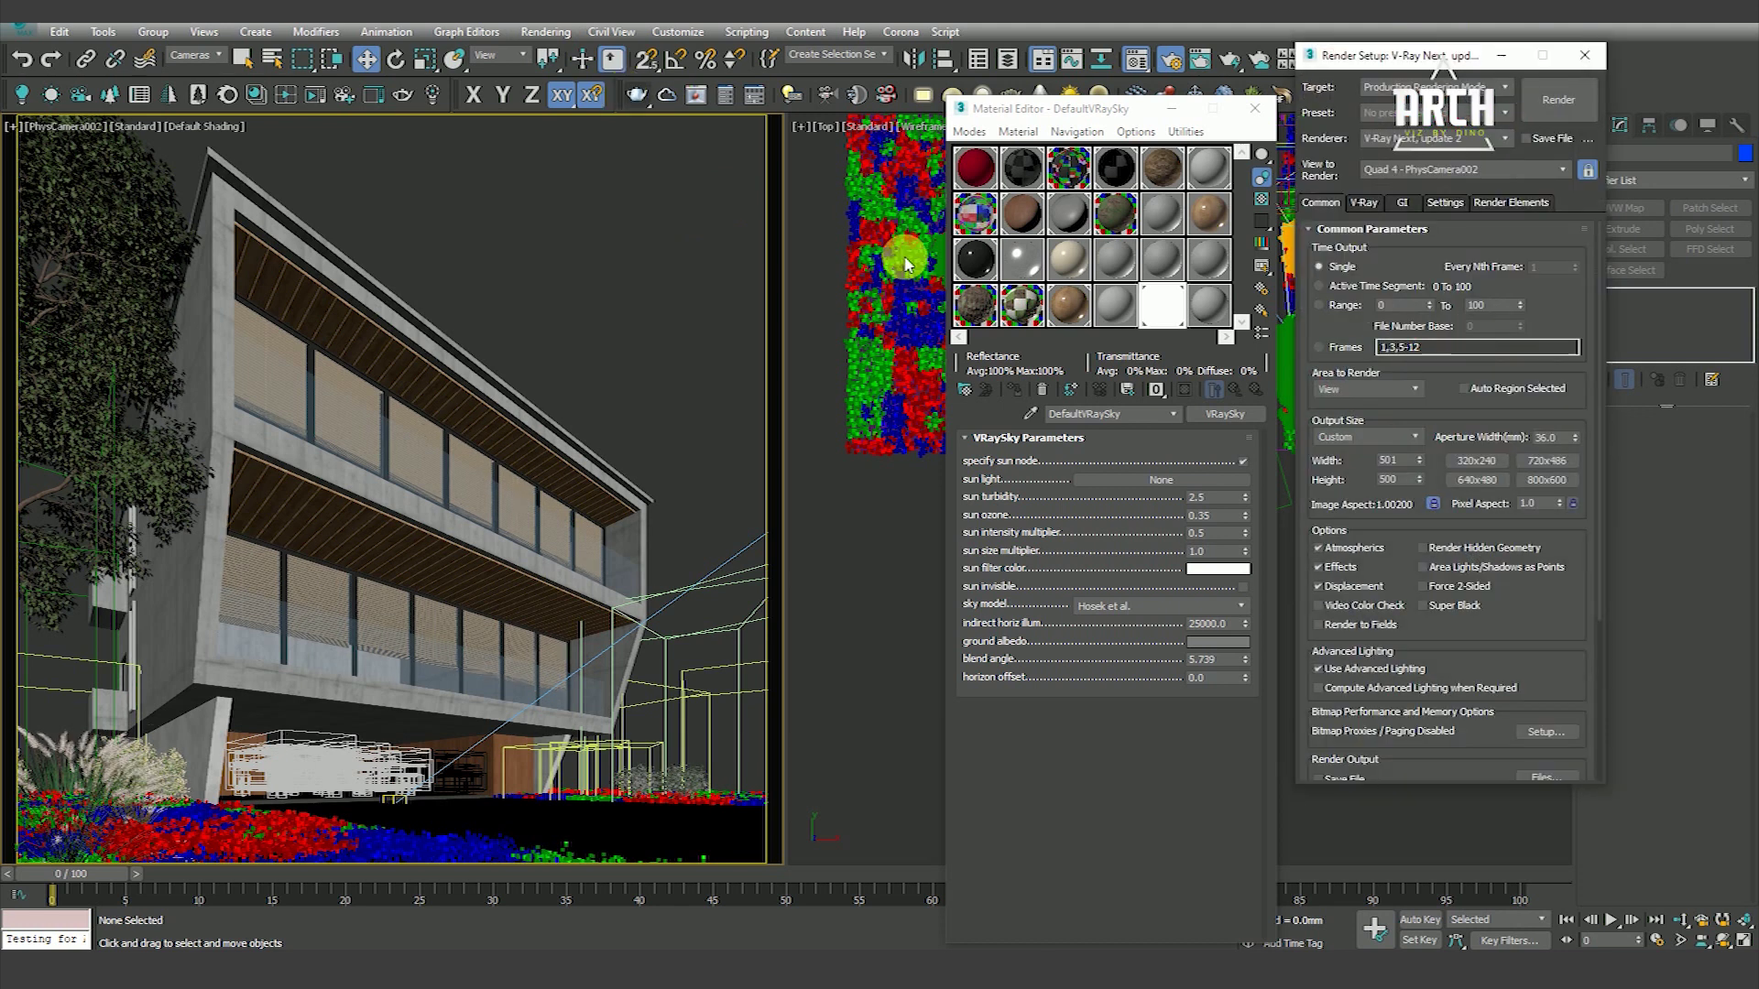
click(1363, 203)
click(1386, 228)
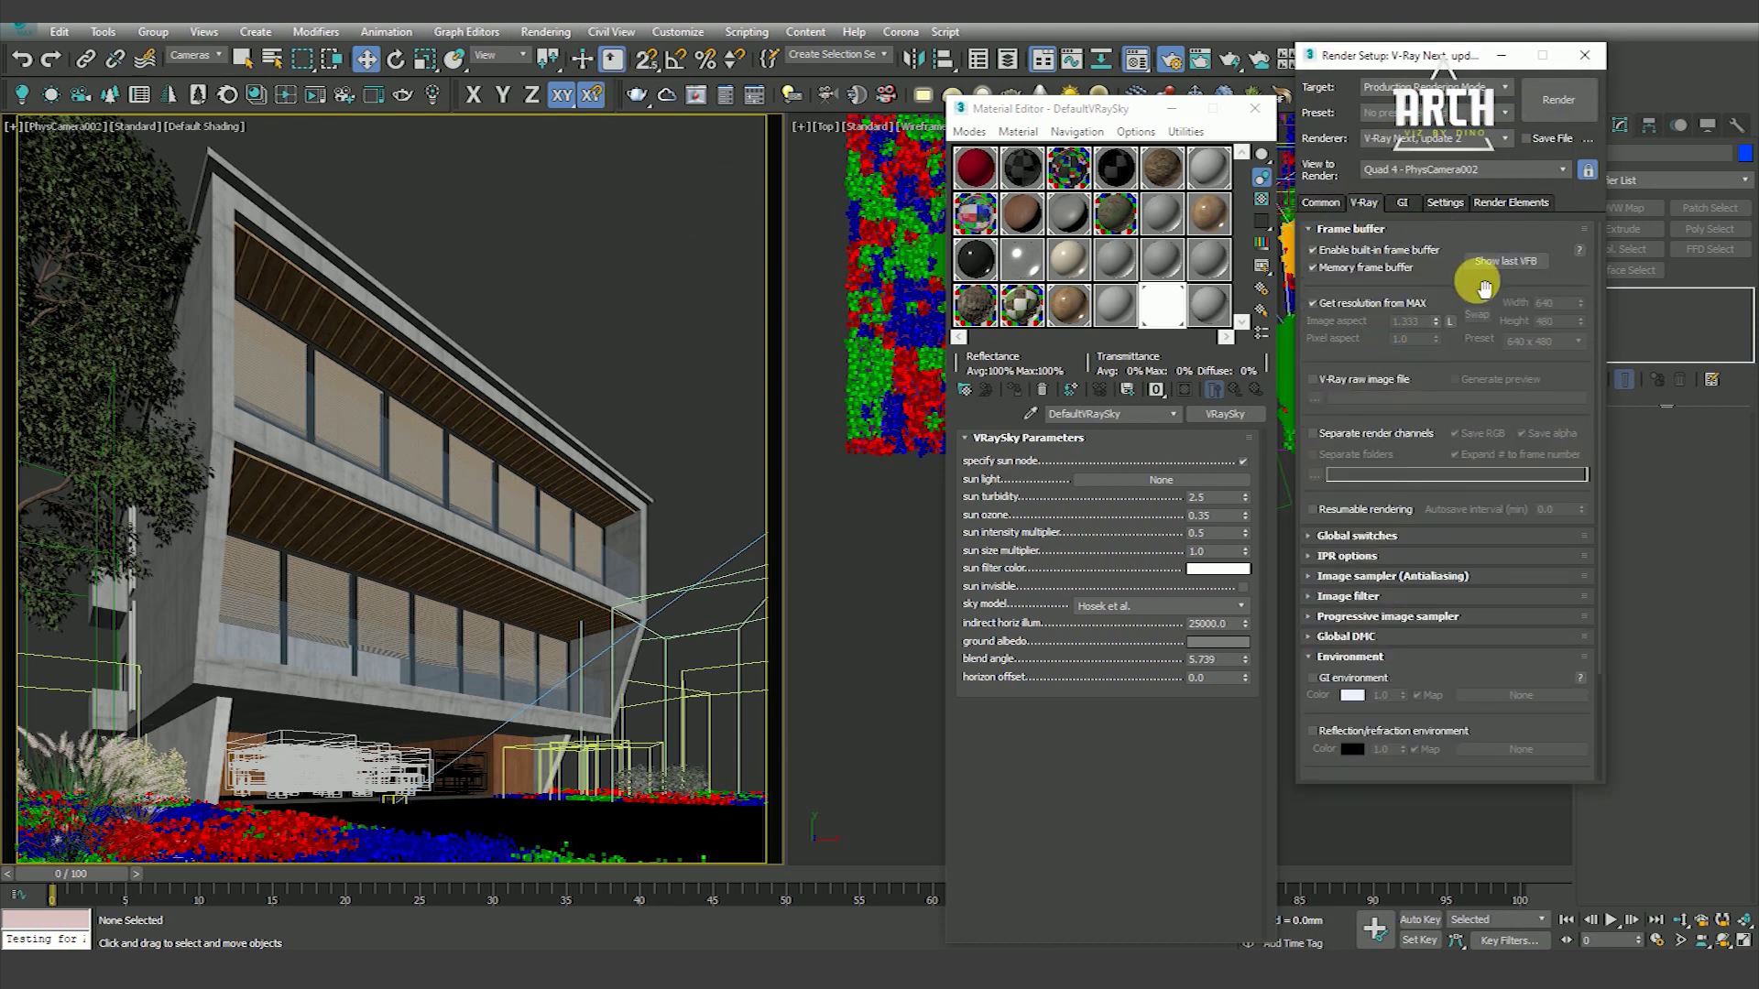
click(1485, 263)
drag(513, 204, 486, 170)
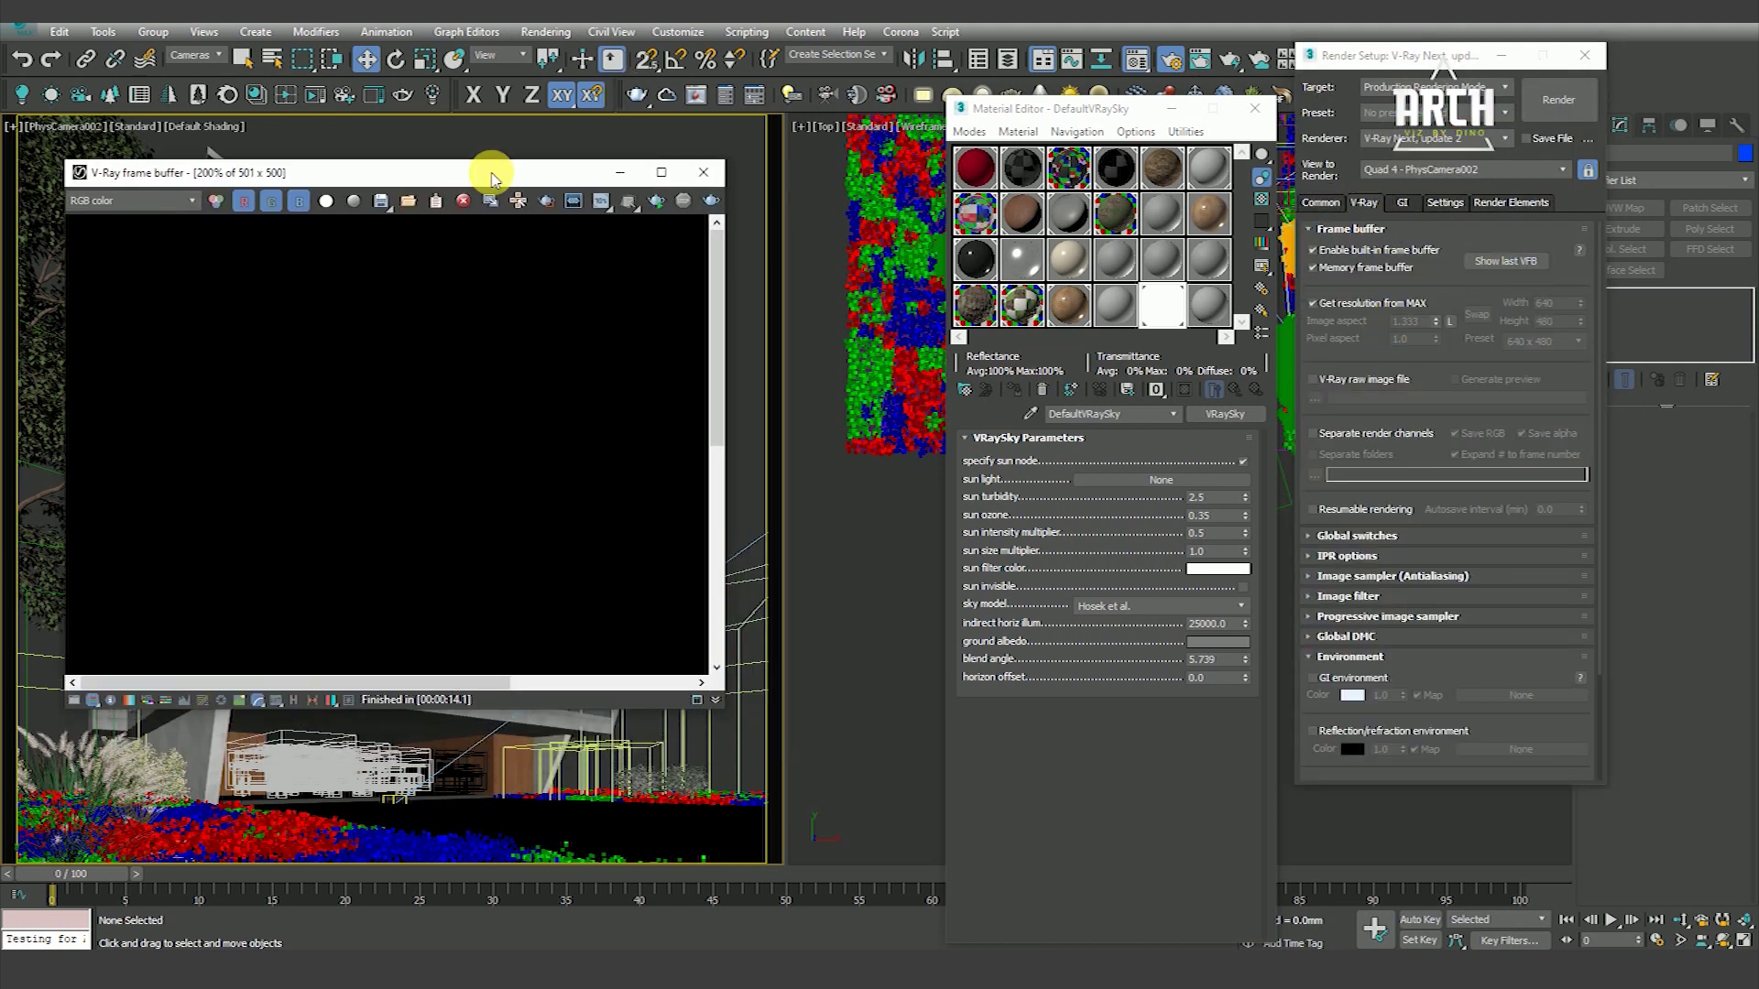
Run a test render of the camera view, finishing in 22.8 seconds, then close Render Setup
click(711, 204)
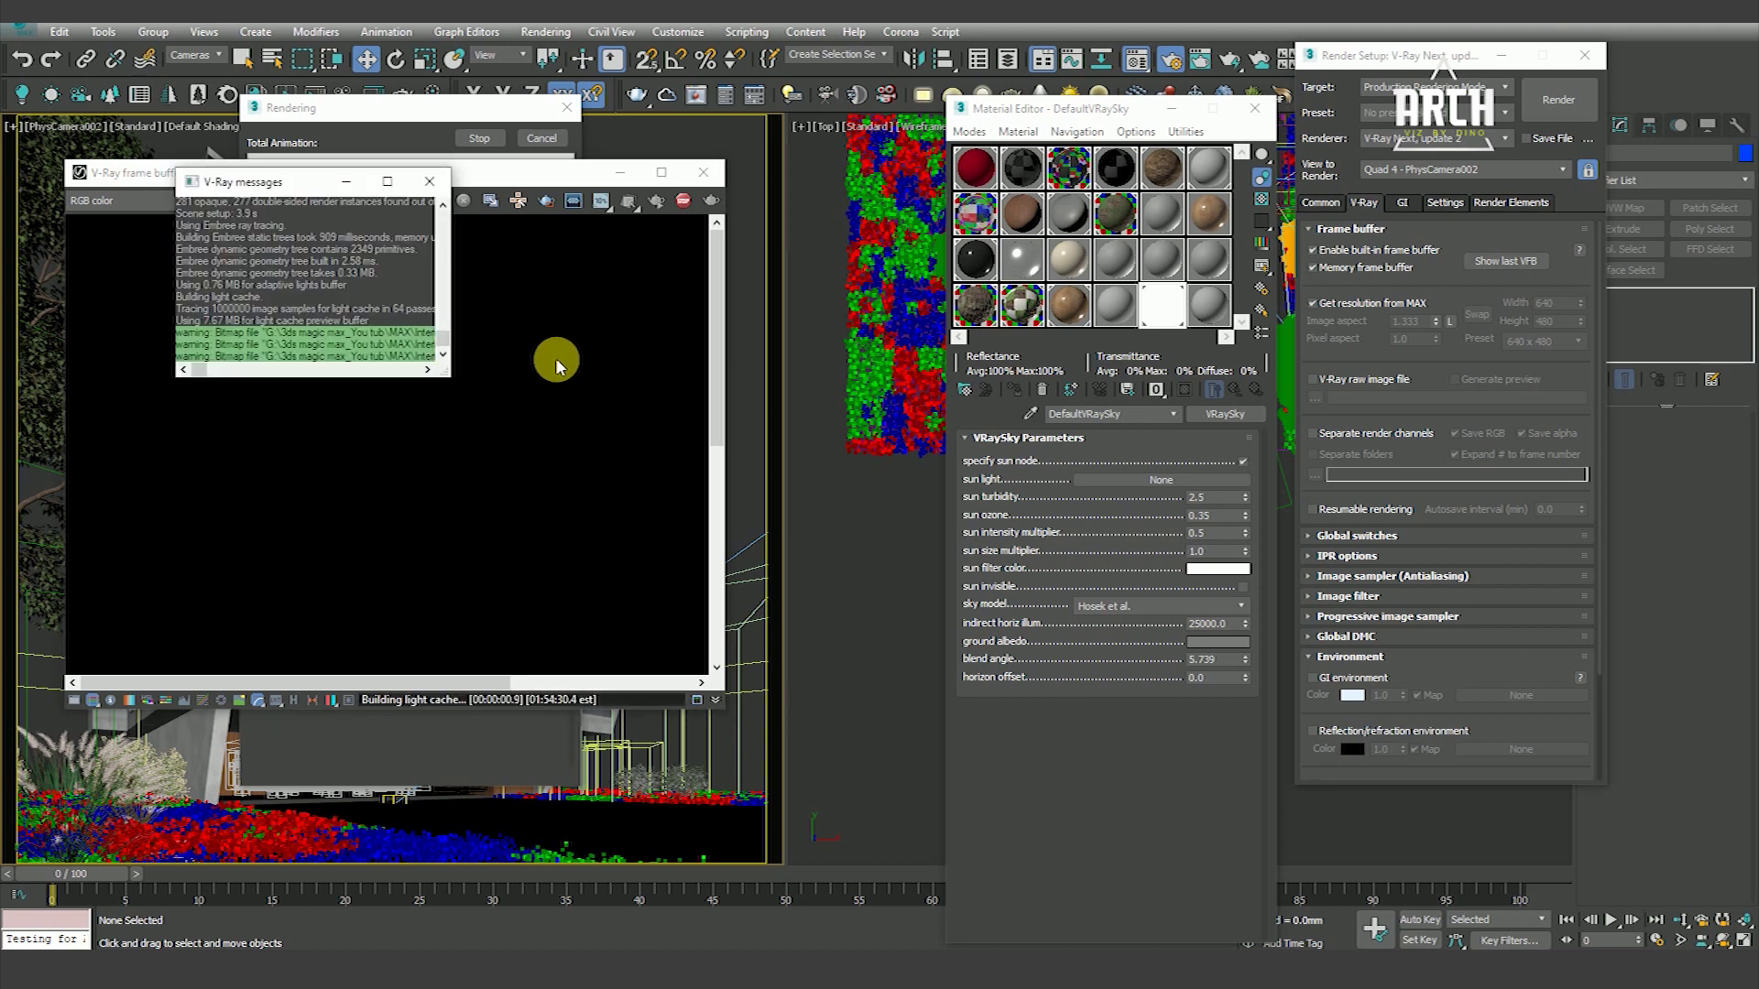
drag(475, 174, 508, 170)
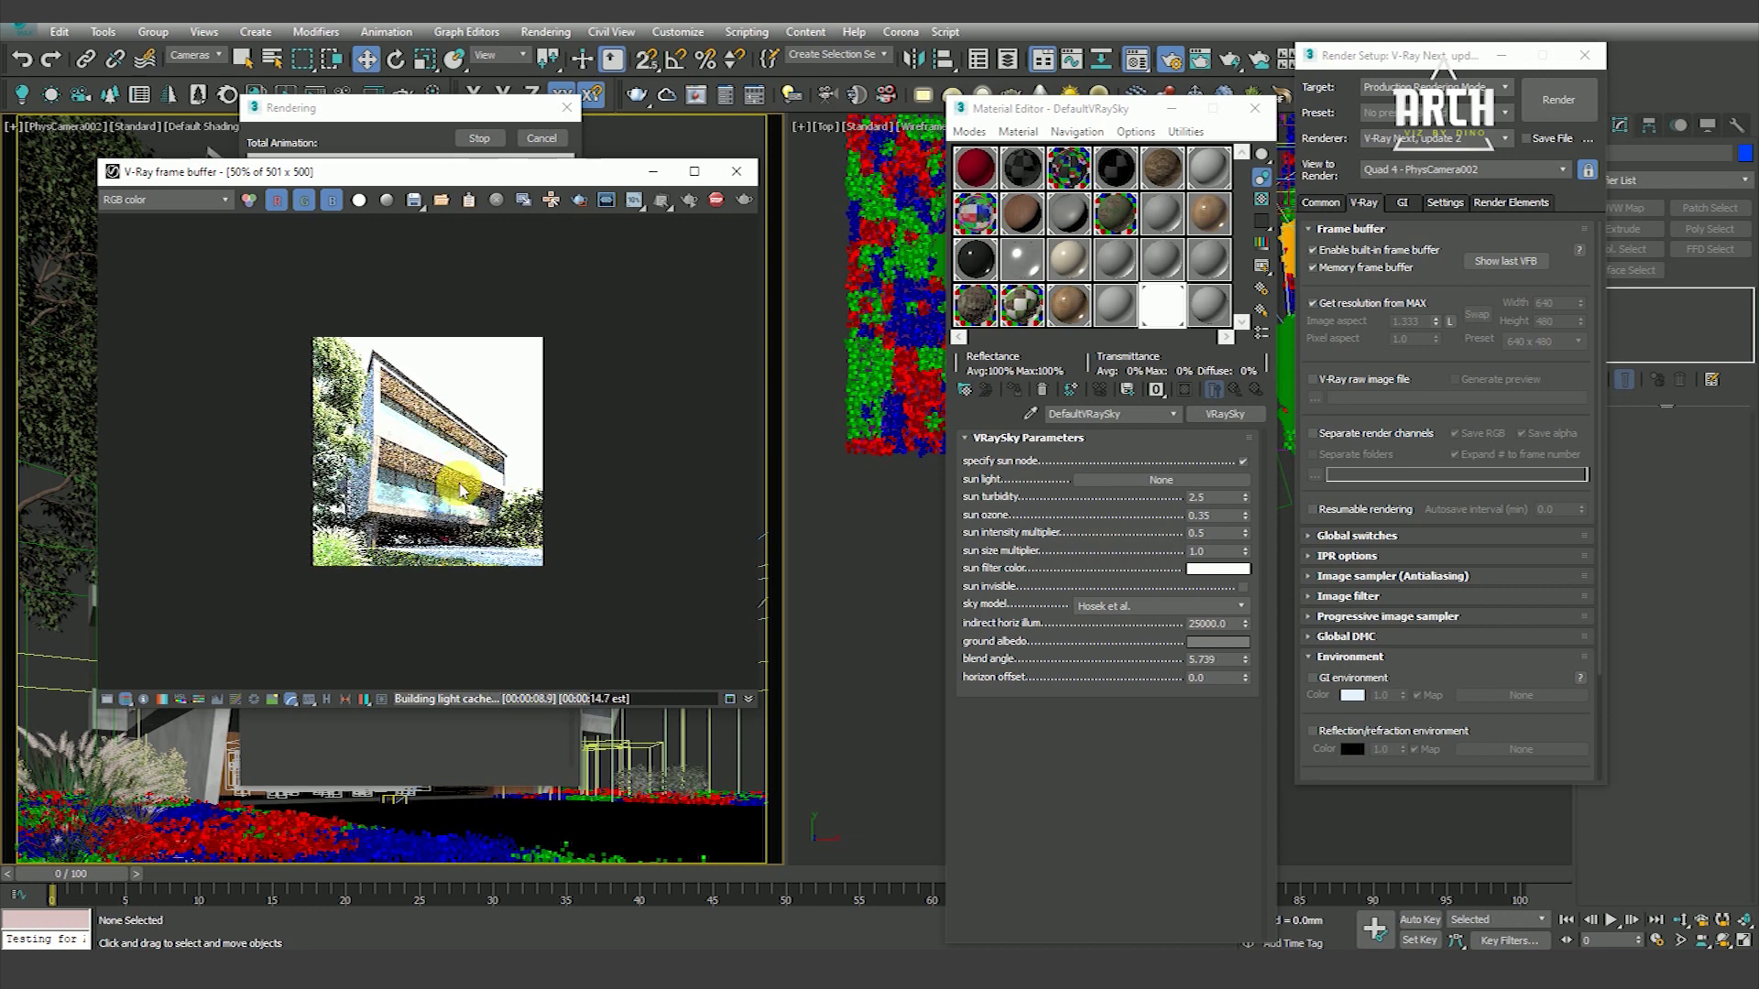
scroll(394, 449, up, 2)
scroll(393, 452, up, 1)
scroll(396, 455, down, 3)
scroll(389, 453, up, 1)
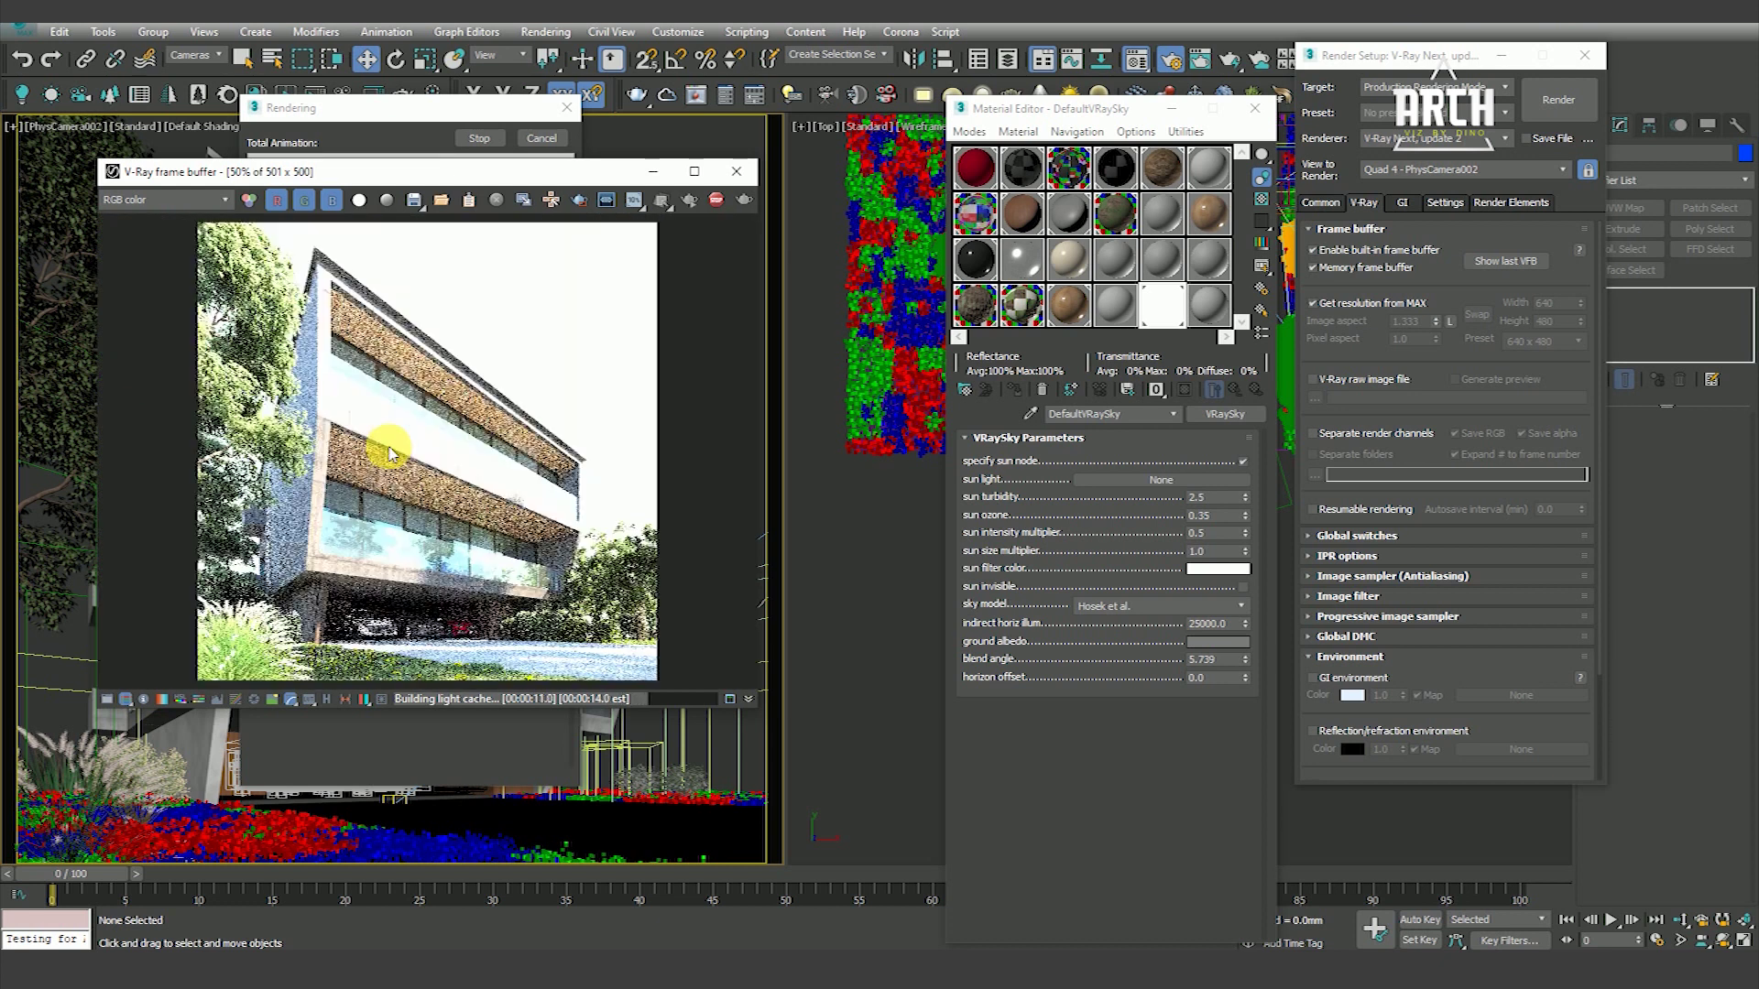
scroll(386, 447, up, 1)
scroll(419, 435, down, 1)
scroll(426, 501, up, 1)
scroll(426, 494, down, 1)
scroll(437, 509, up, 1)
scroll(449, 495, down, 1)
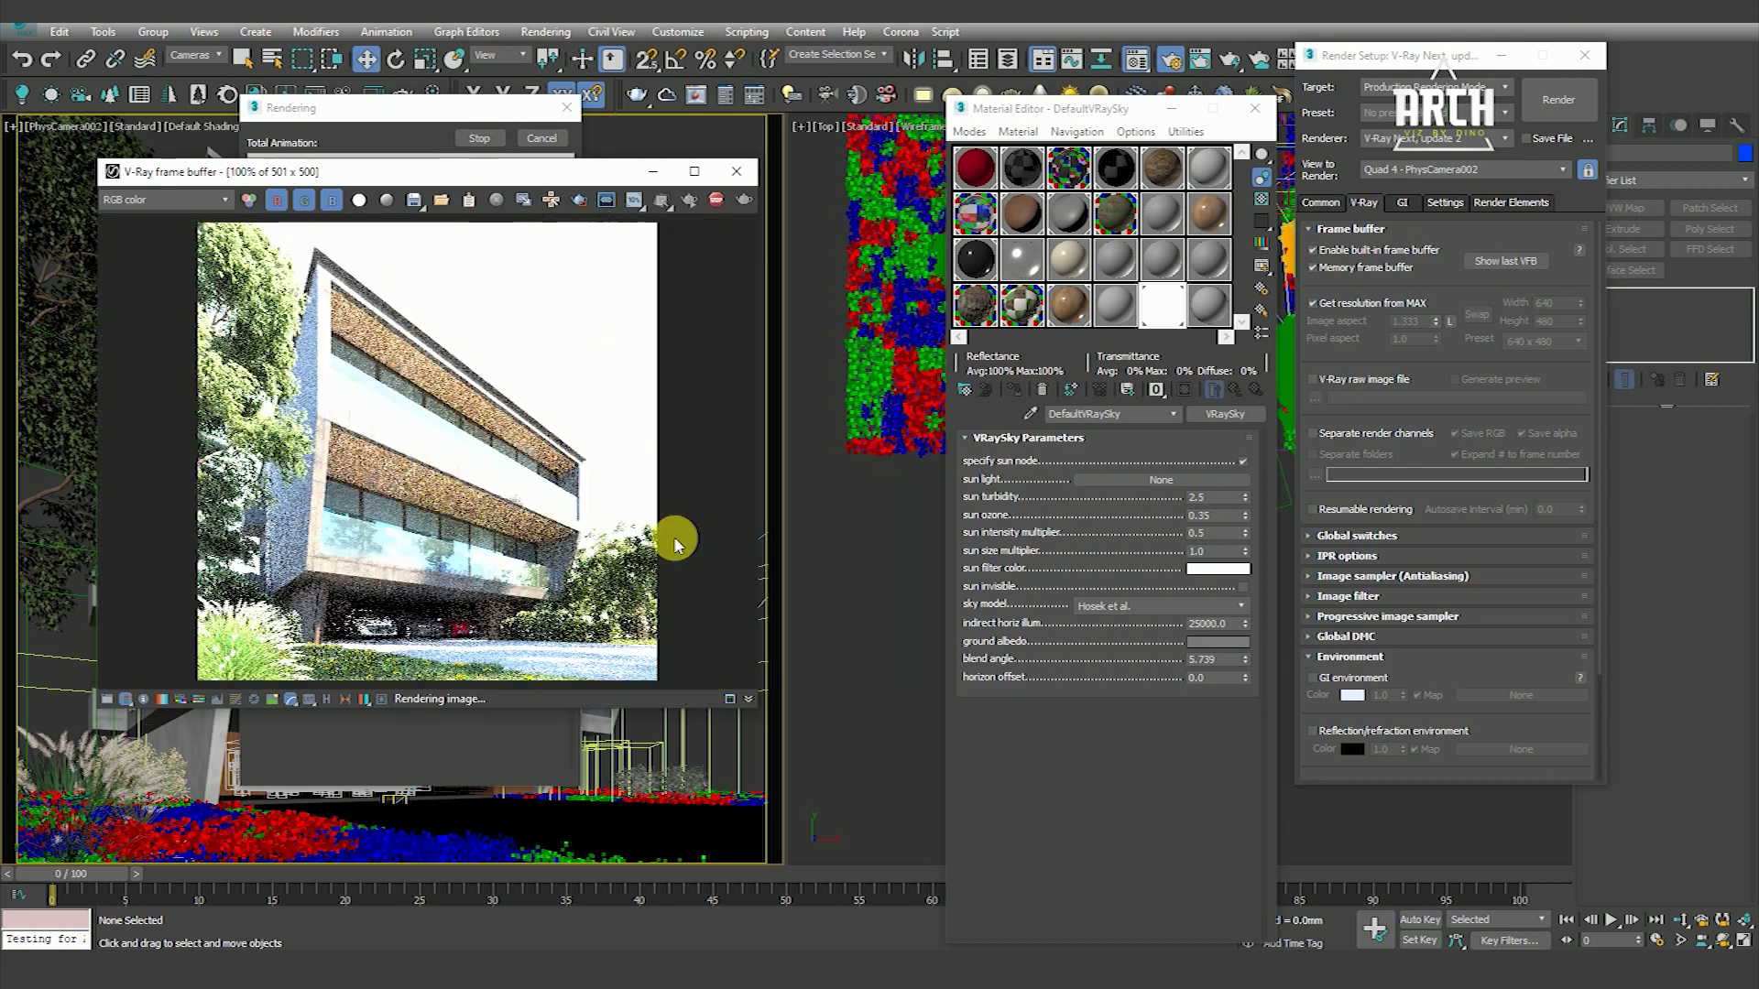
click(716, 200)
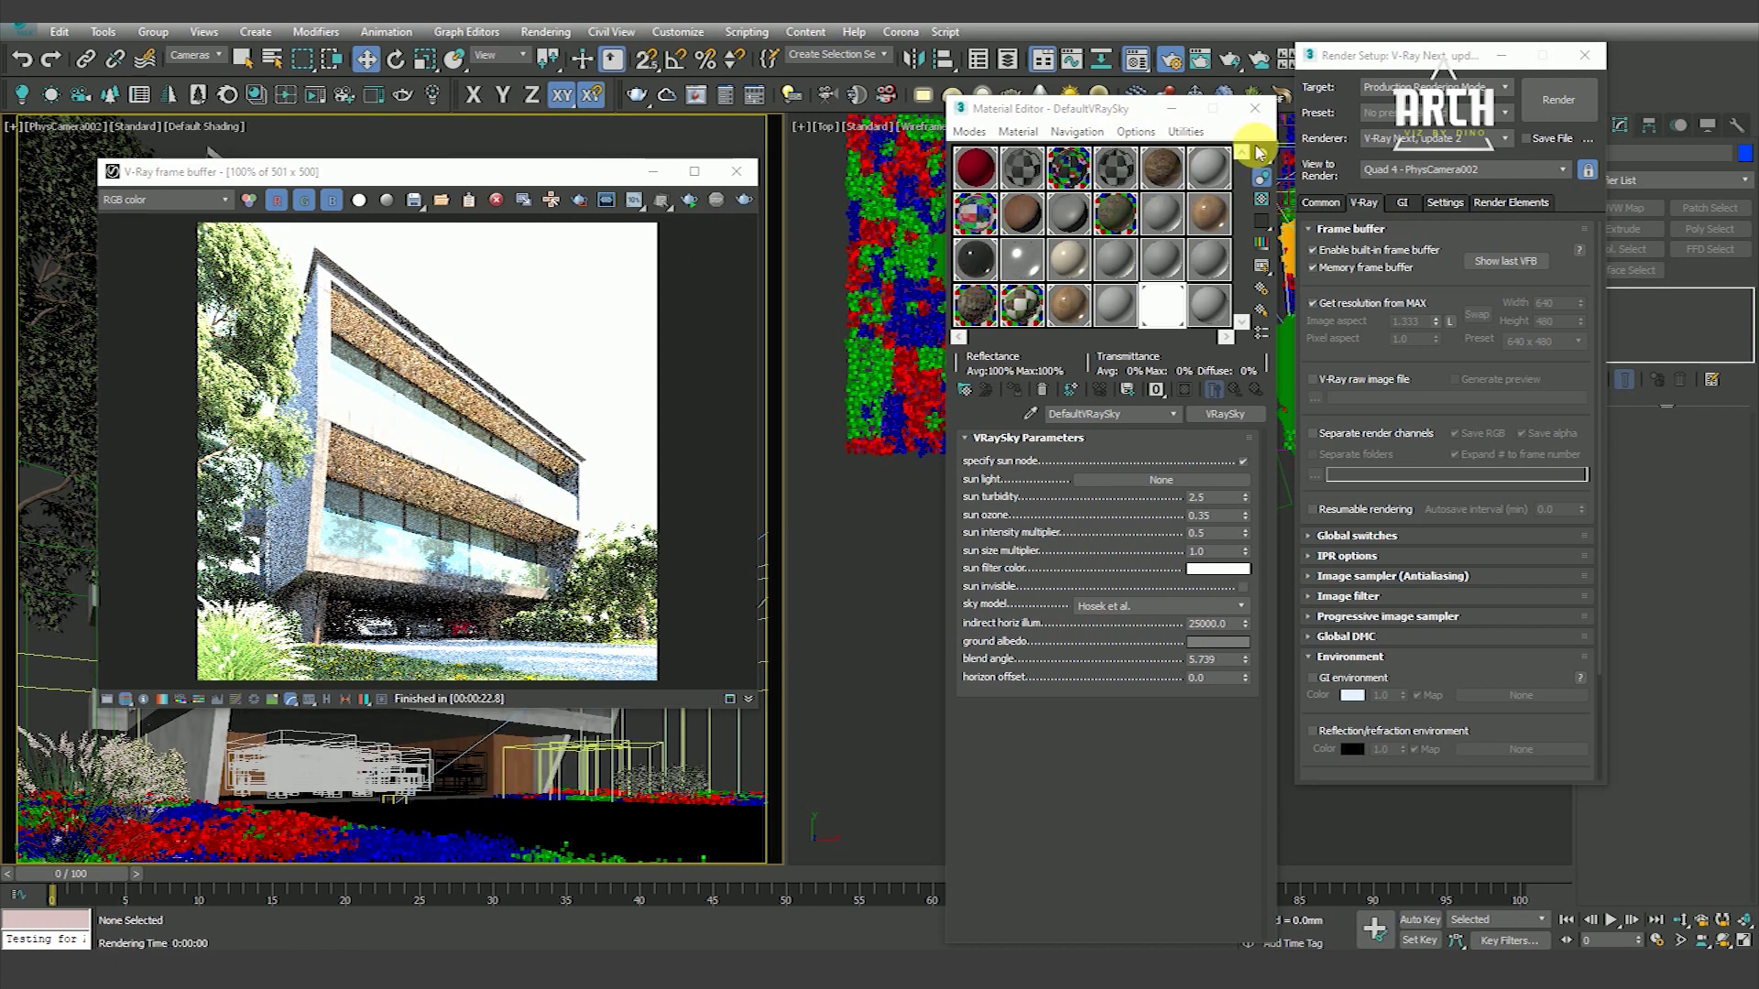
click(1584, 59)
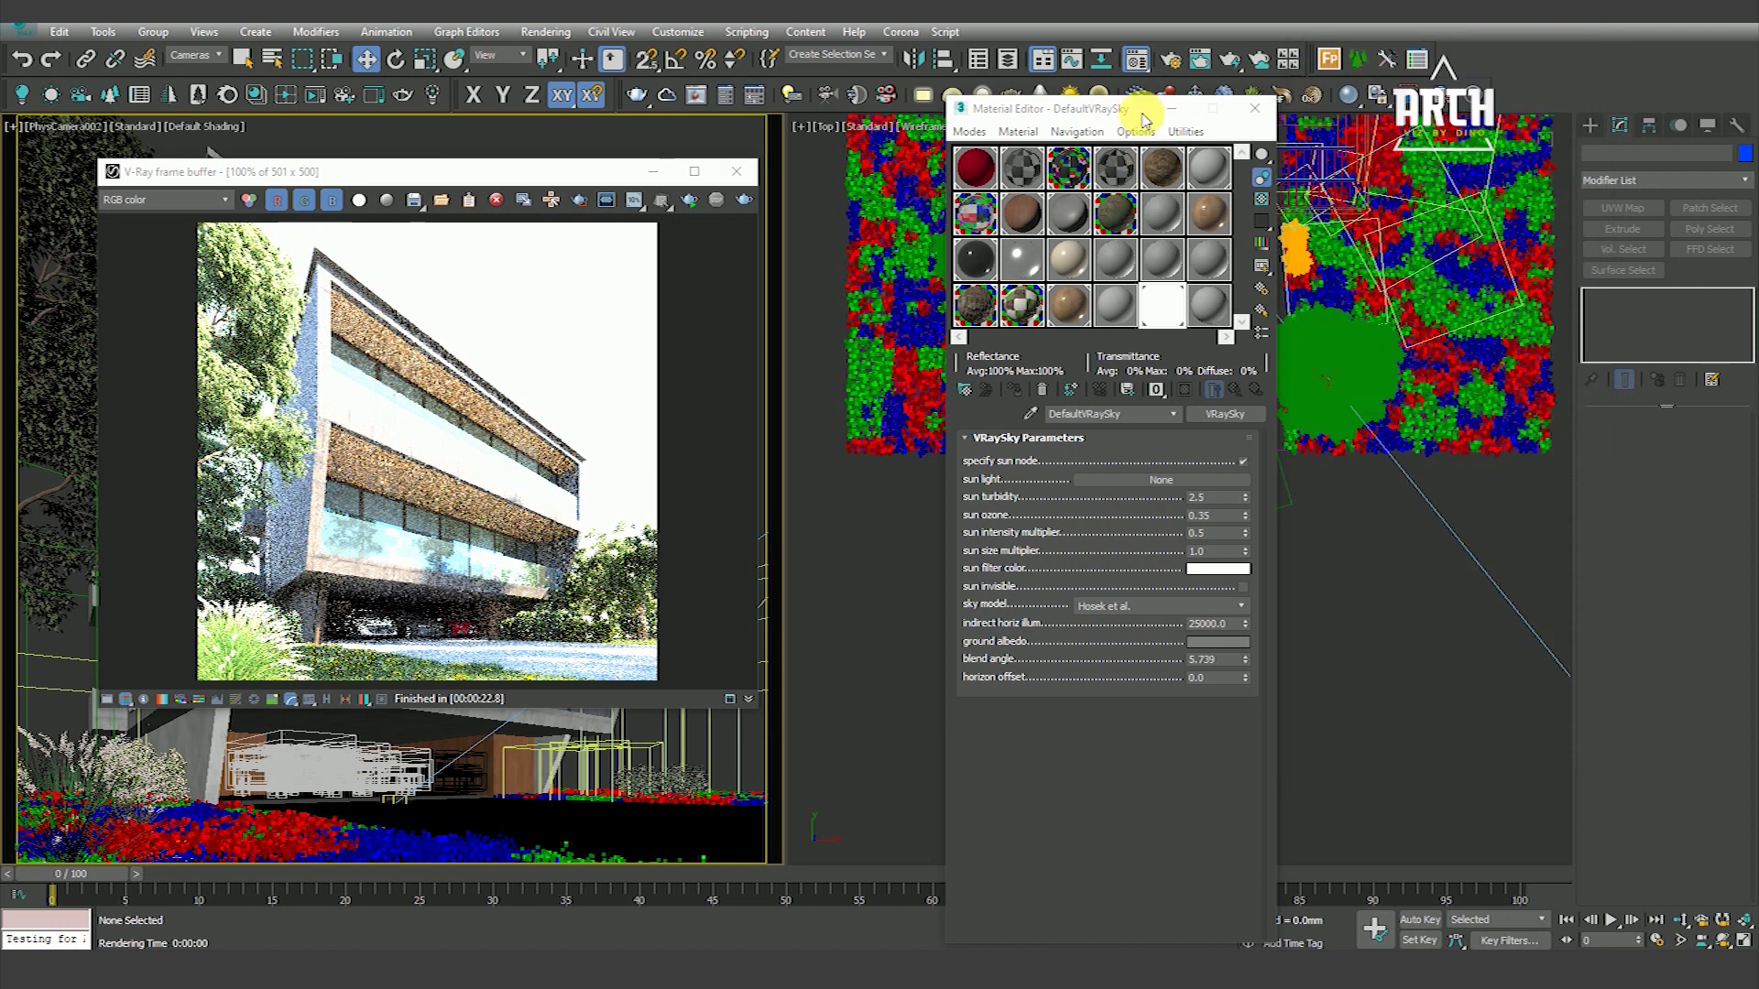
Set the physical camera's exposure target to 12.0 EV and re-render the view
drag(1138, 108, 1302, 98)
middle_drag(989, 495, 930, 534)
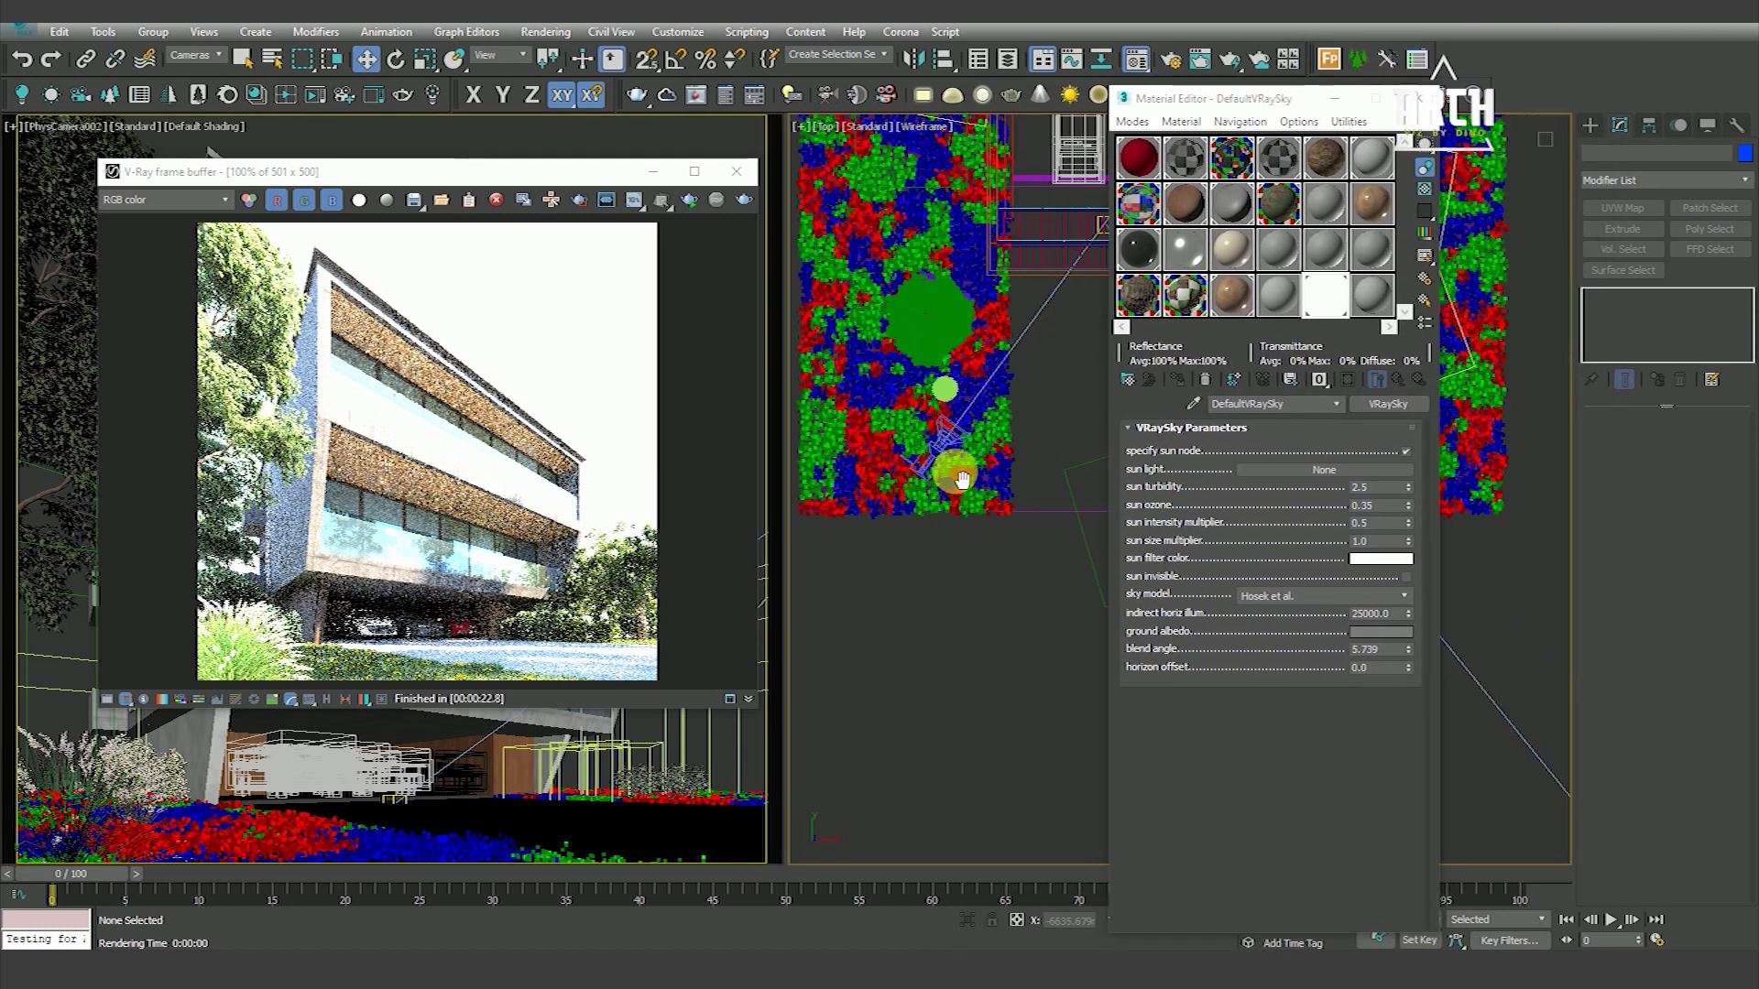
click(942, 425)
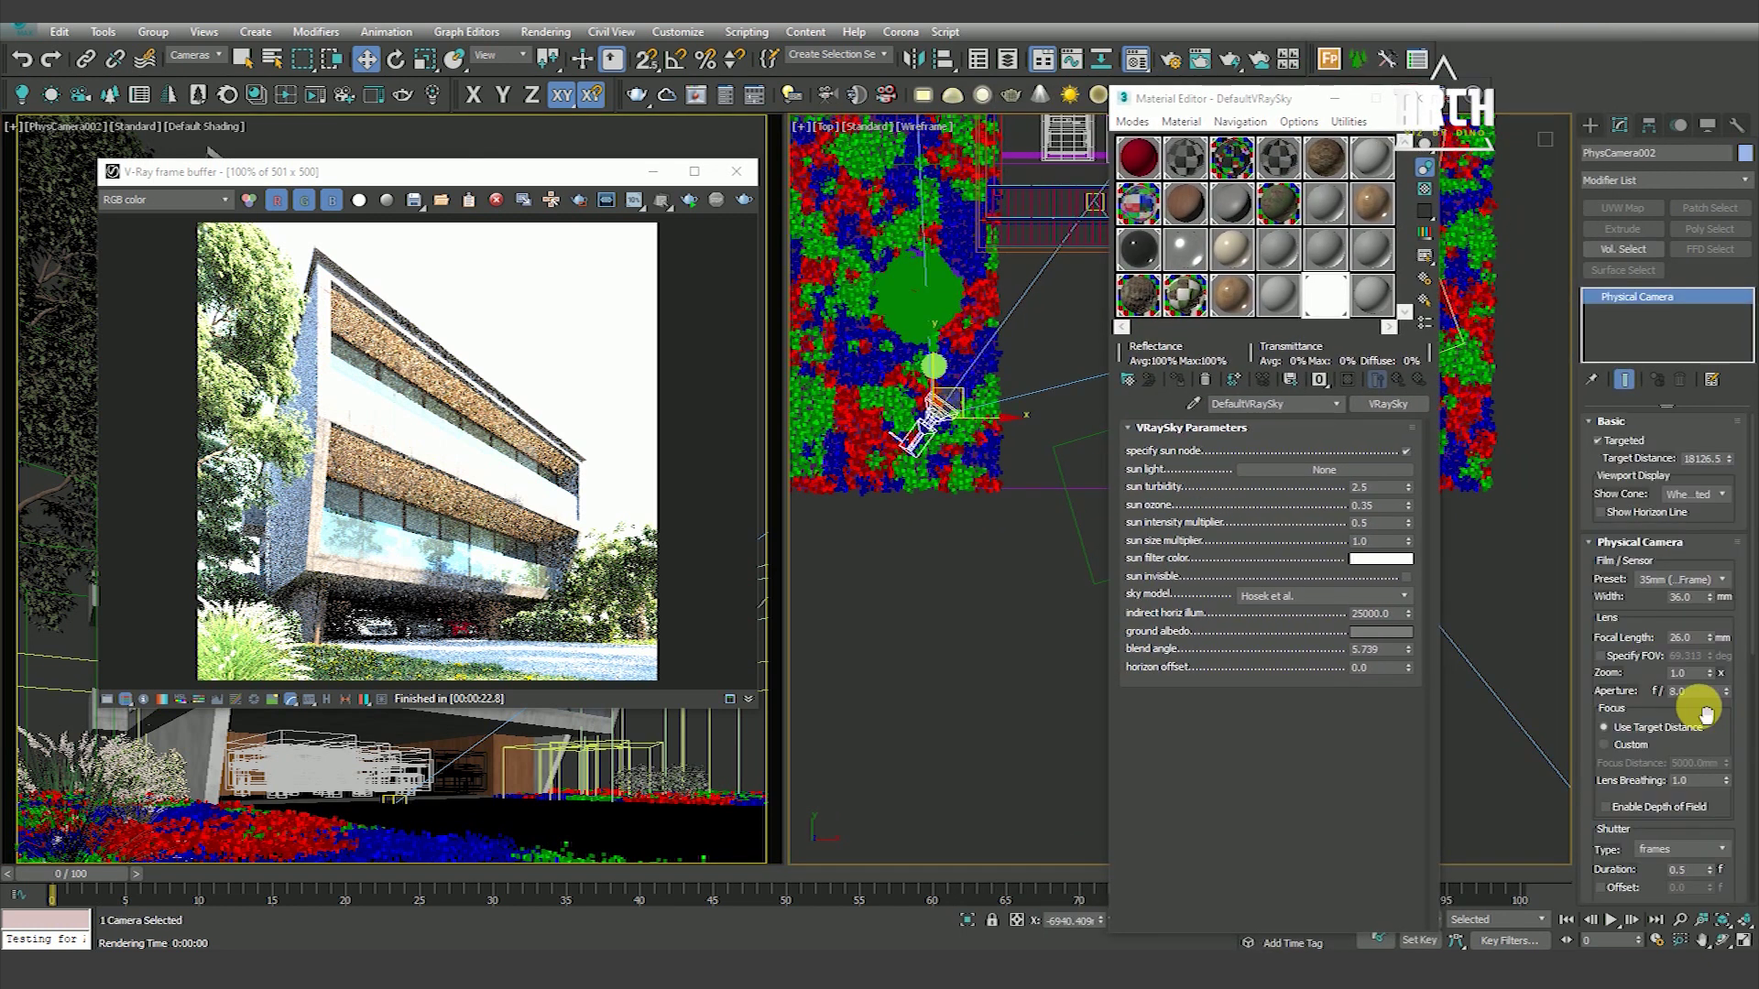
scroll(1612, 609, down, 5)
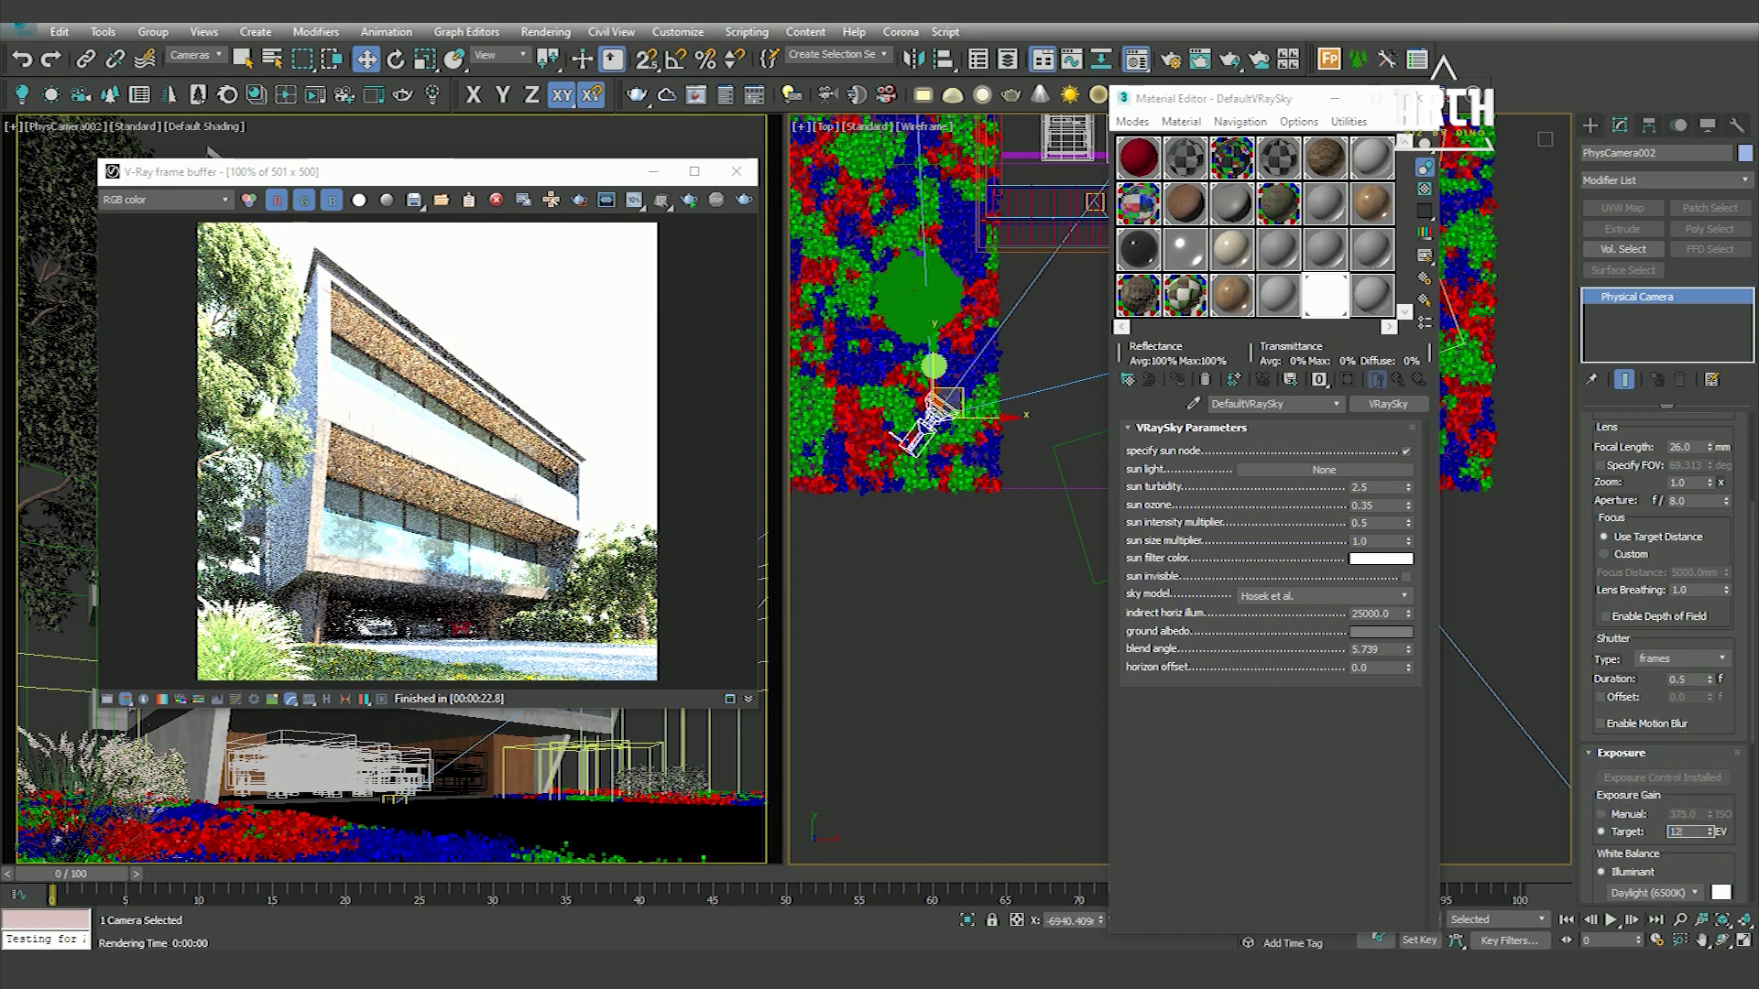
click(1356, 793)
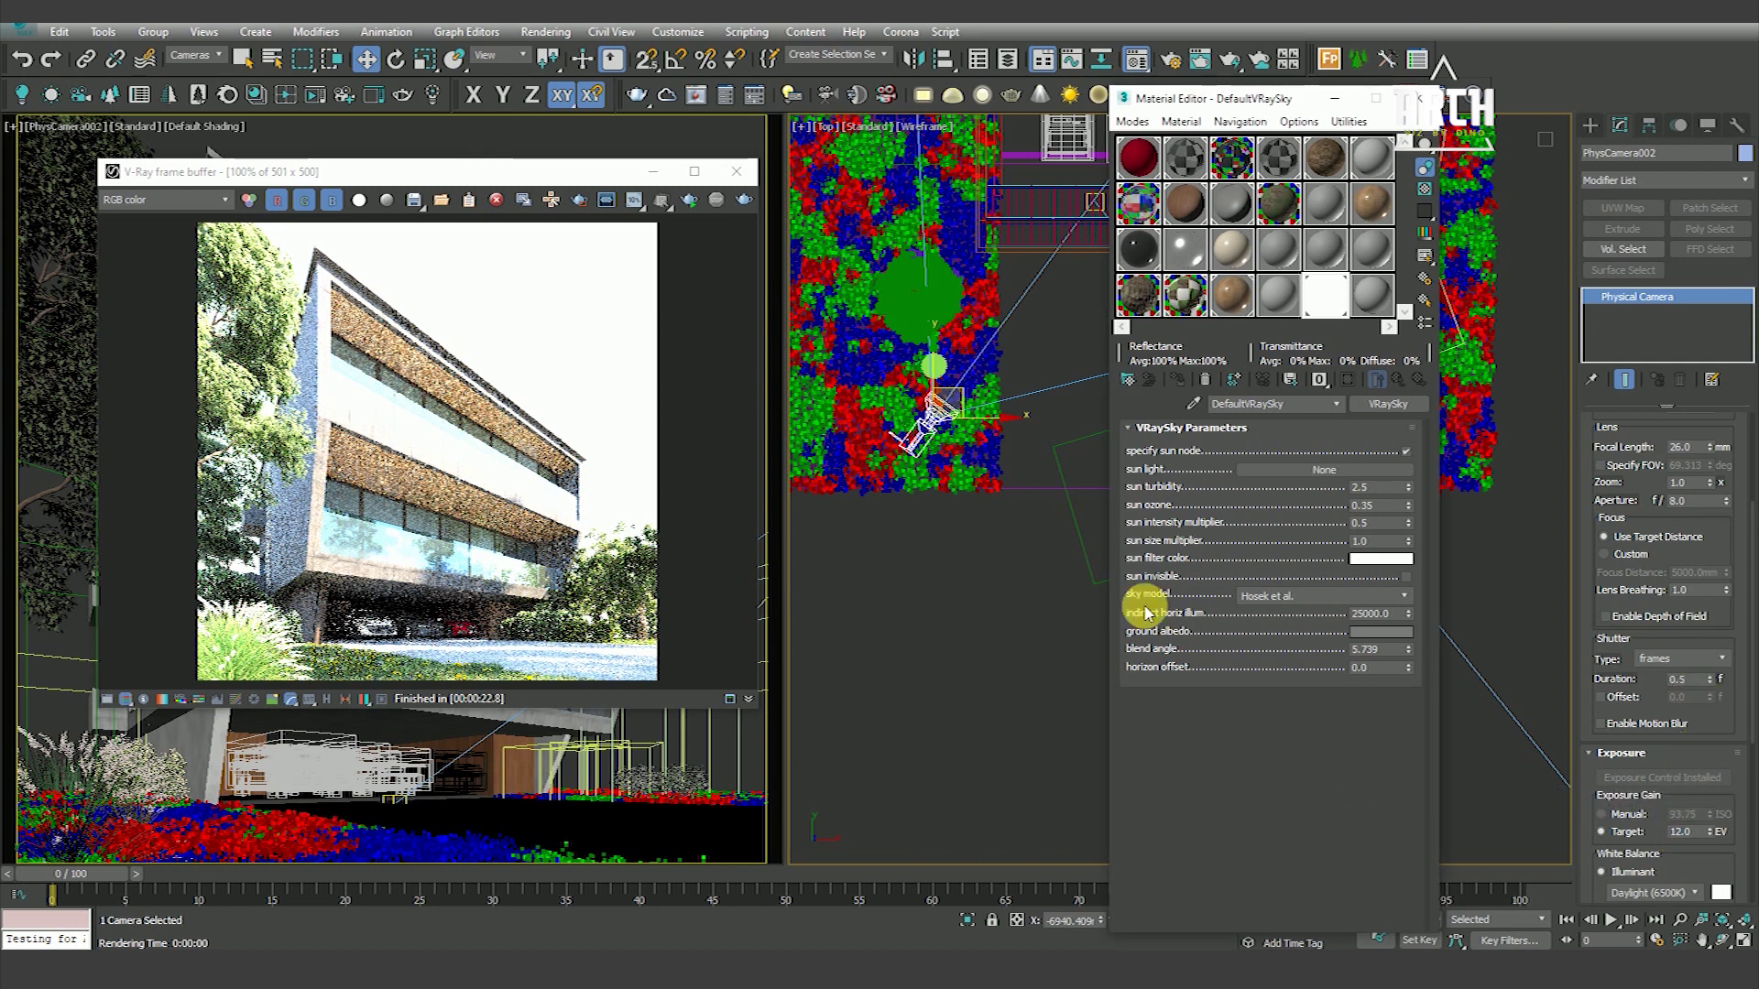
click(745, 200)
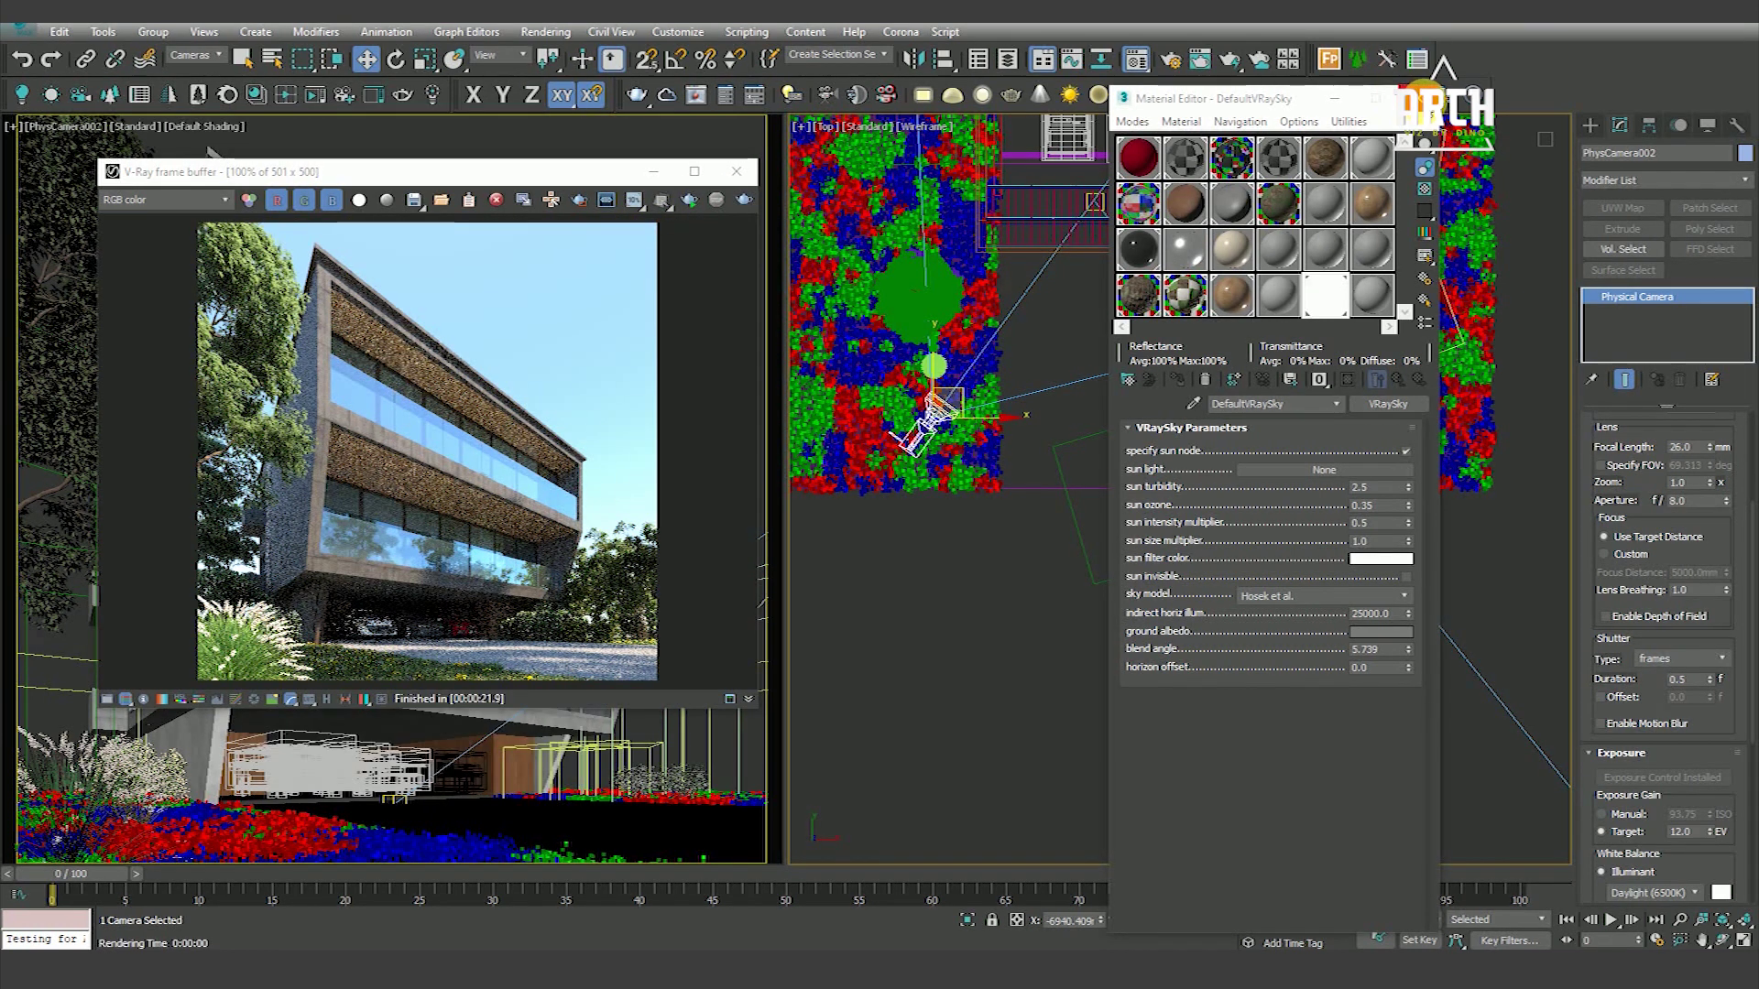
middle_drag(1099, 644, 1001, 588)
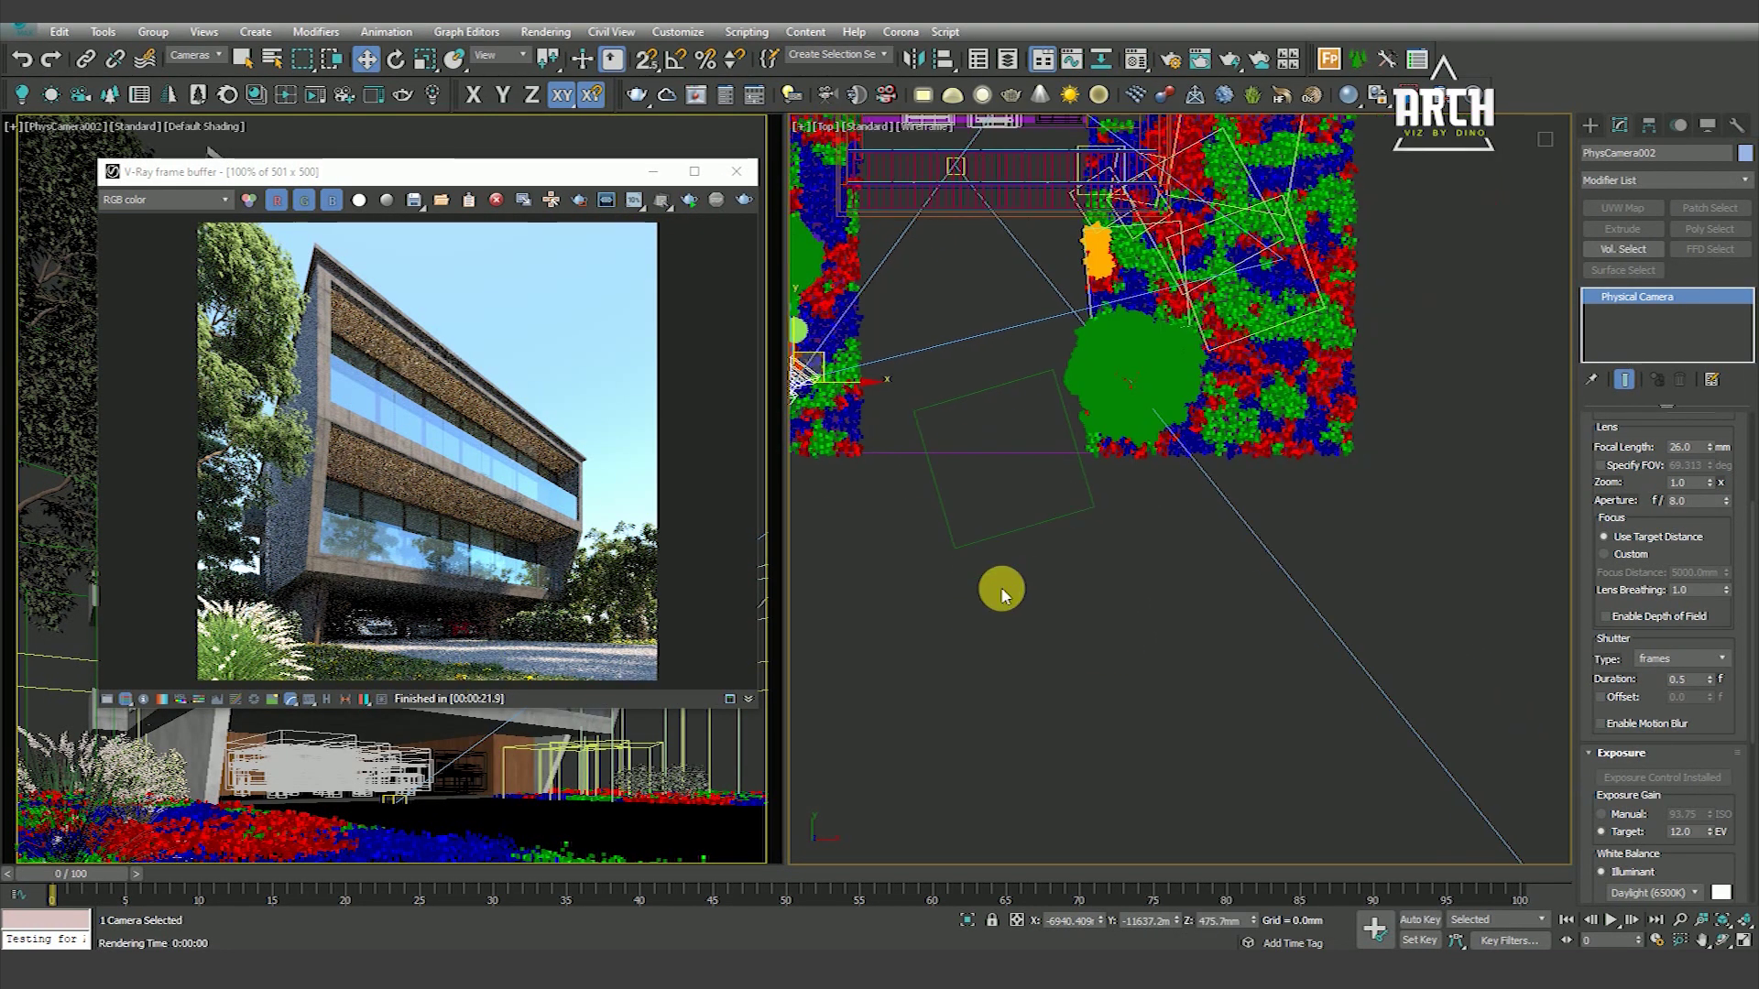
Reset the selection filter to all objects and raise the VRaySun higher in the Front view
key(f)
scroll(1059, 471, down, 3)
scroll(1362, 360, down, 3)
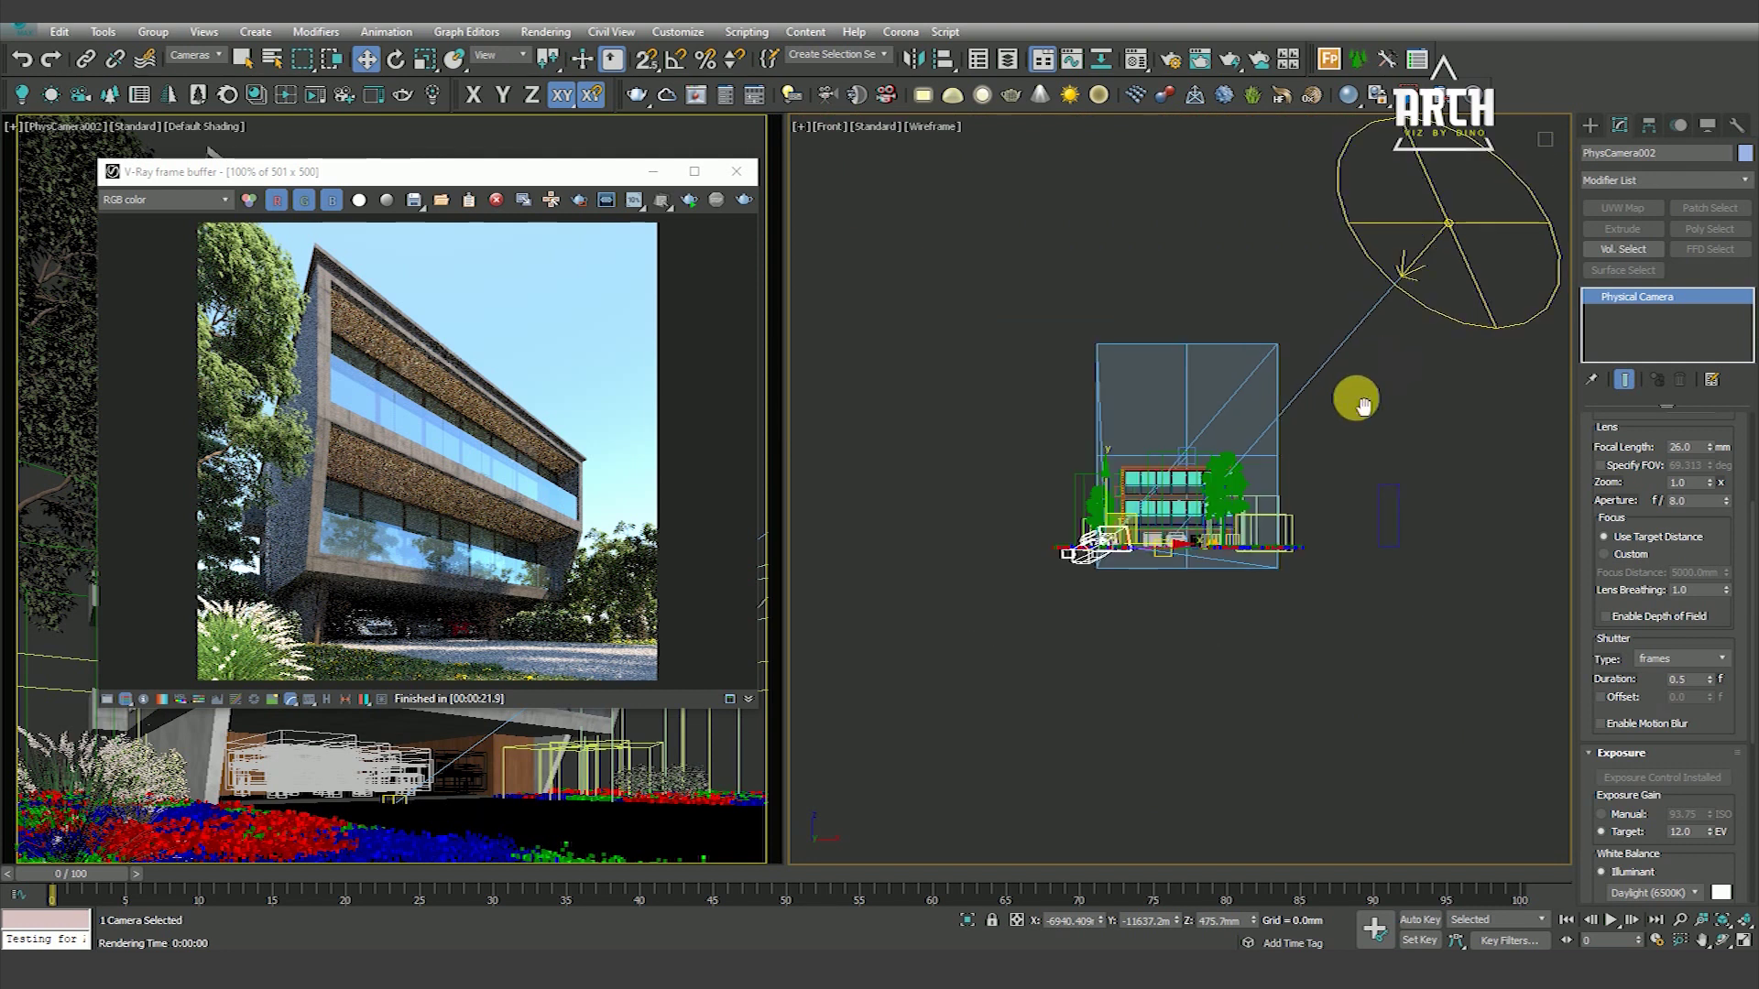
click(1091, 361)
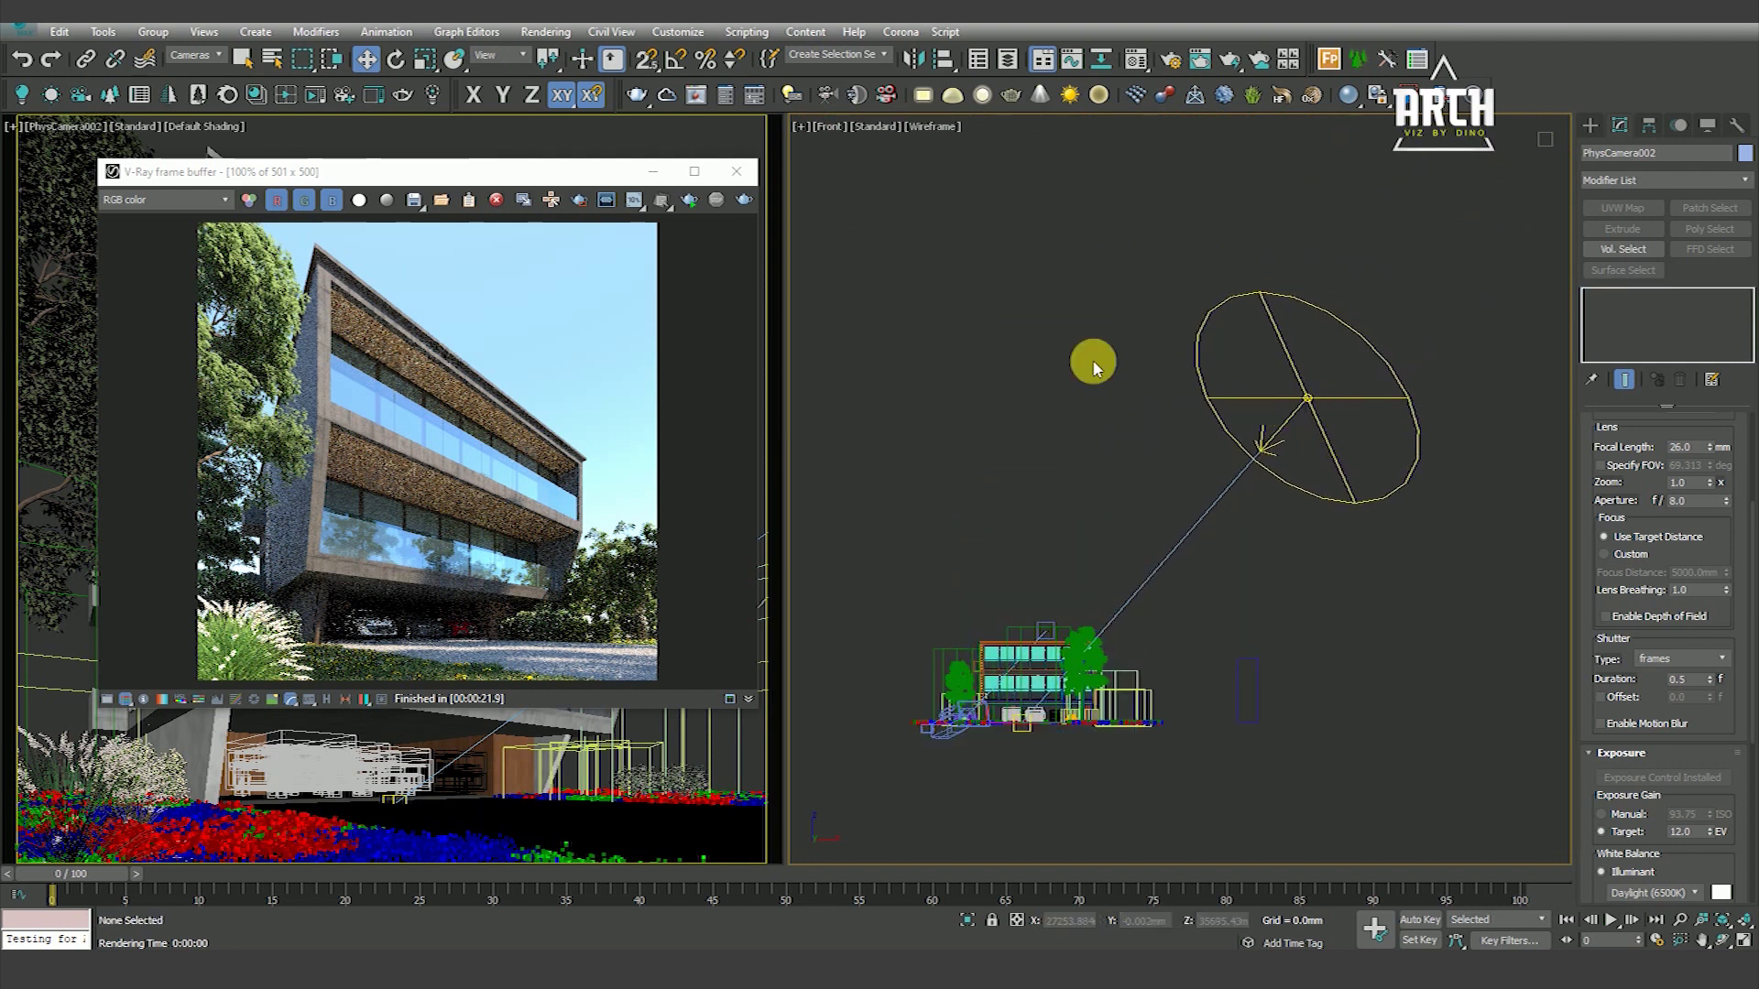
click(195, 55)
click(188, 71)
click(1309, 401)
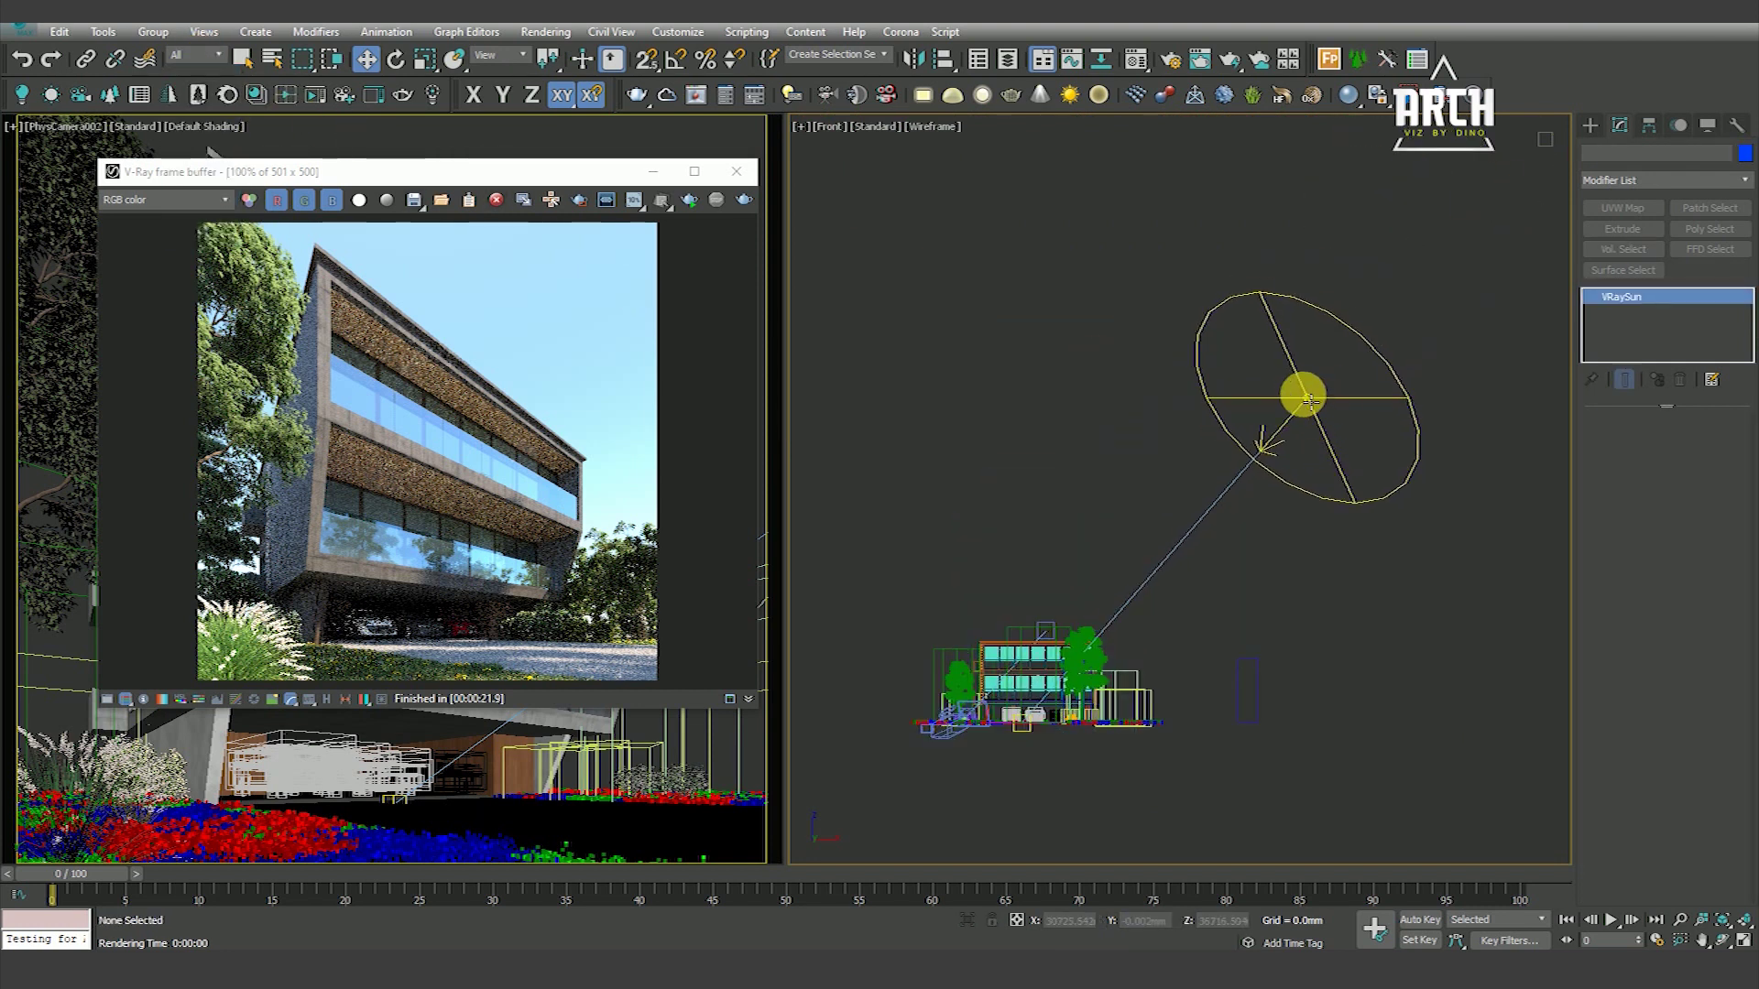
drag(1316, 346, 1303, 246)
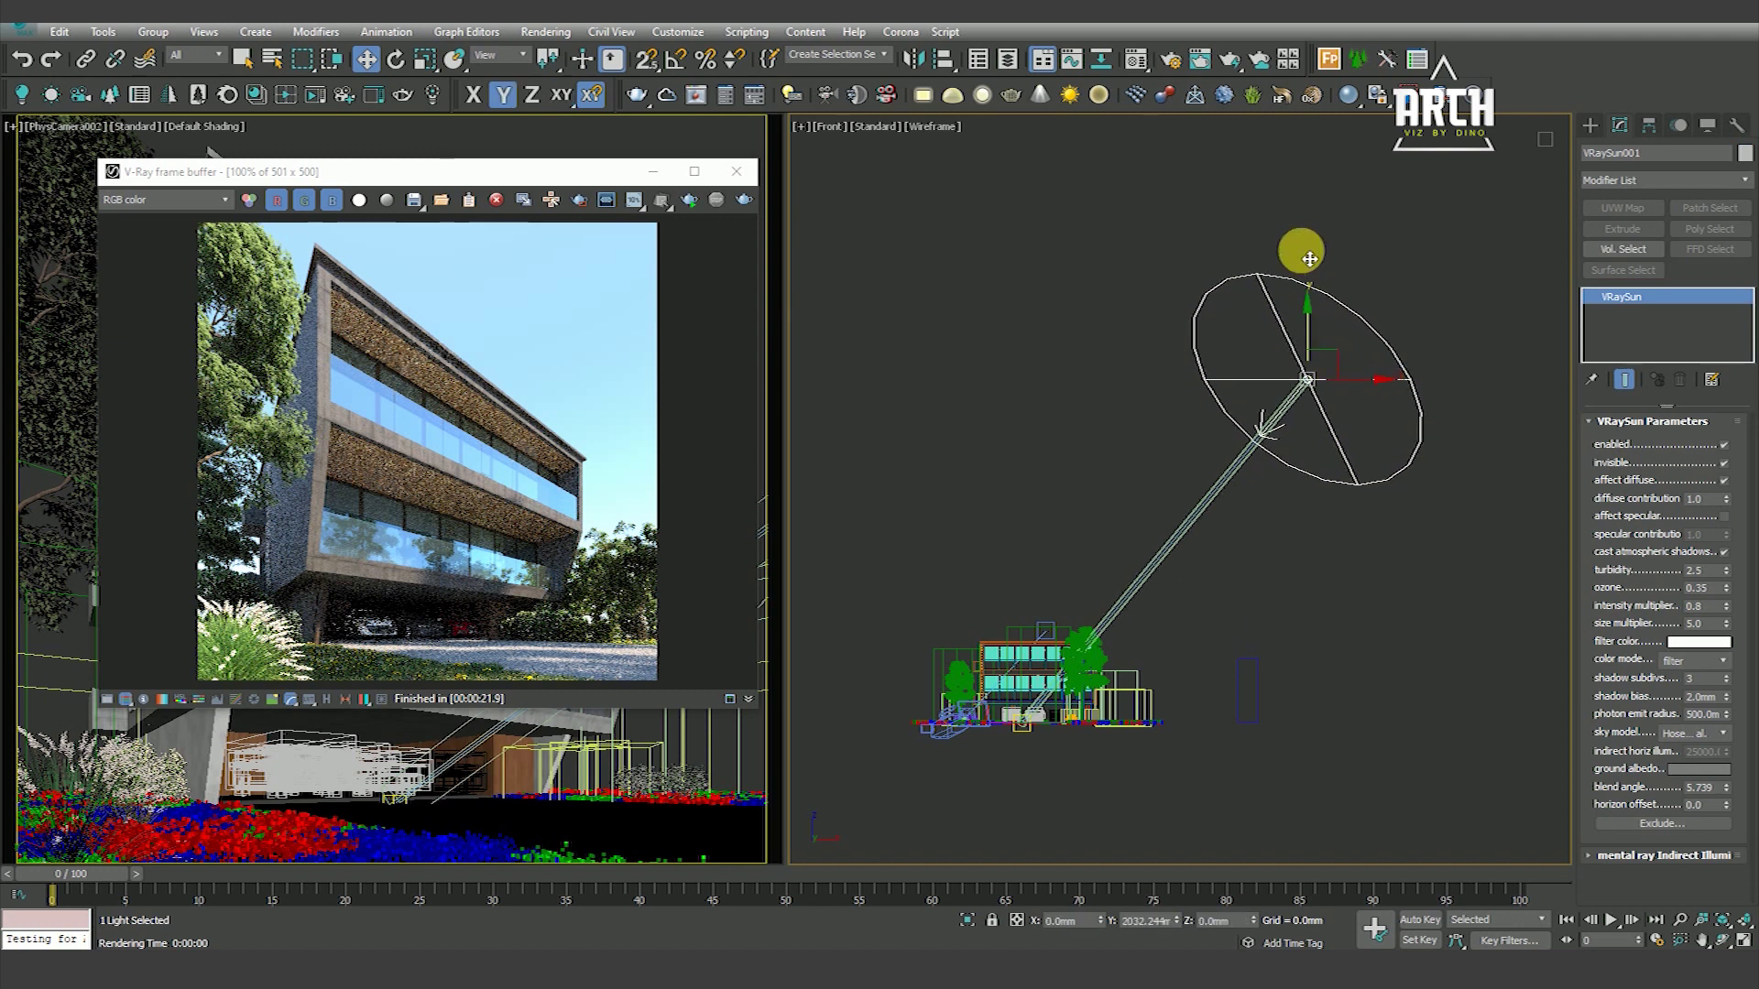
Shift the sun slightly in plan, set its intensity multiplier to 1, and start a test render
key(t)
scroll(1261, 498, down, 2)
drag(1336, 588, 1340, 552)
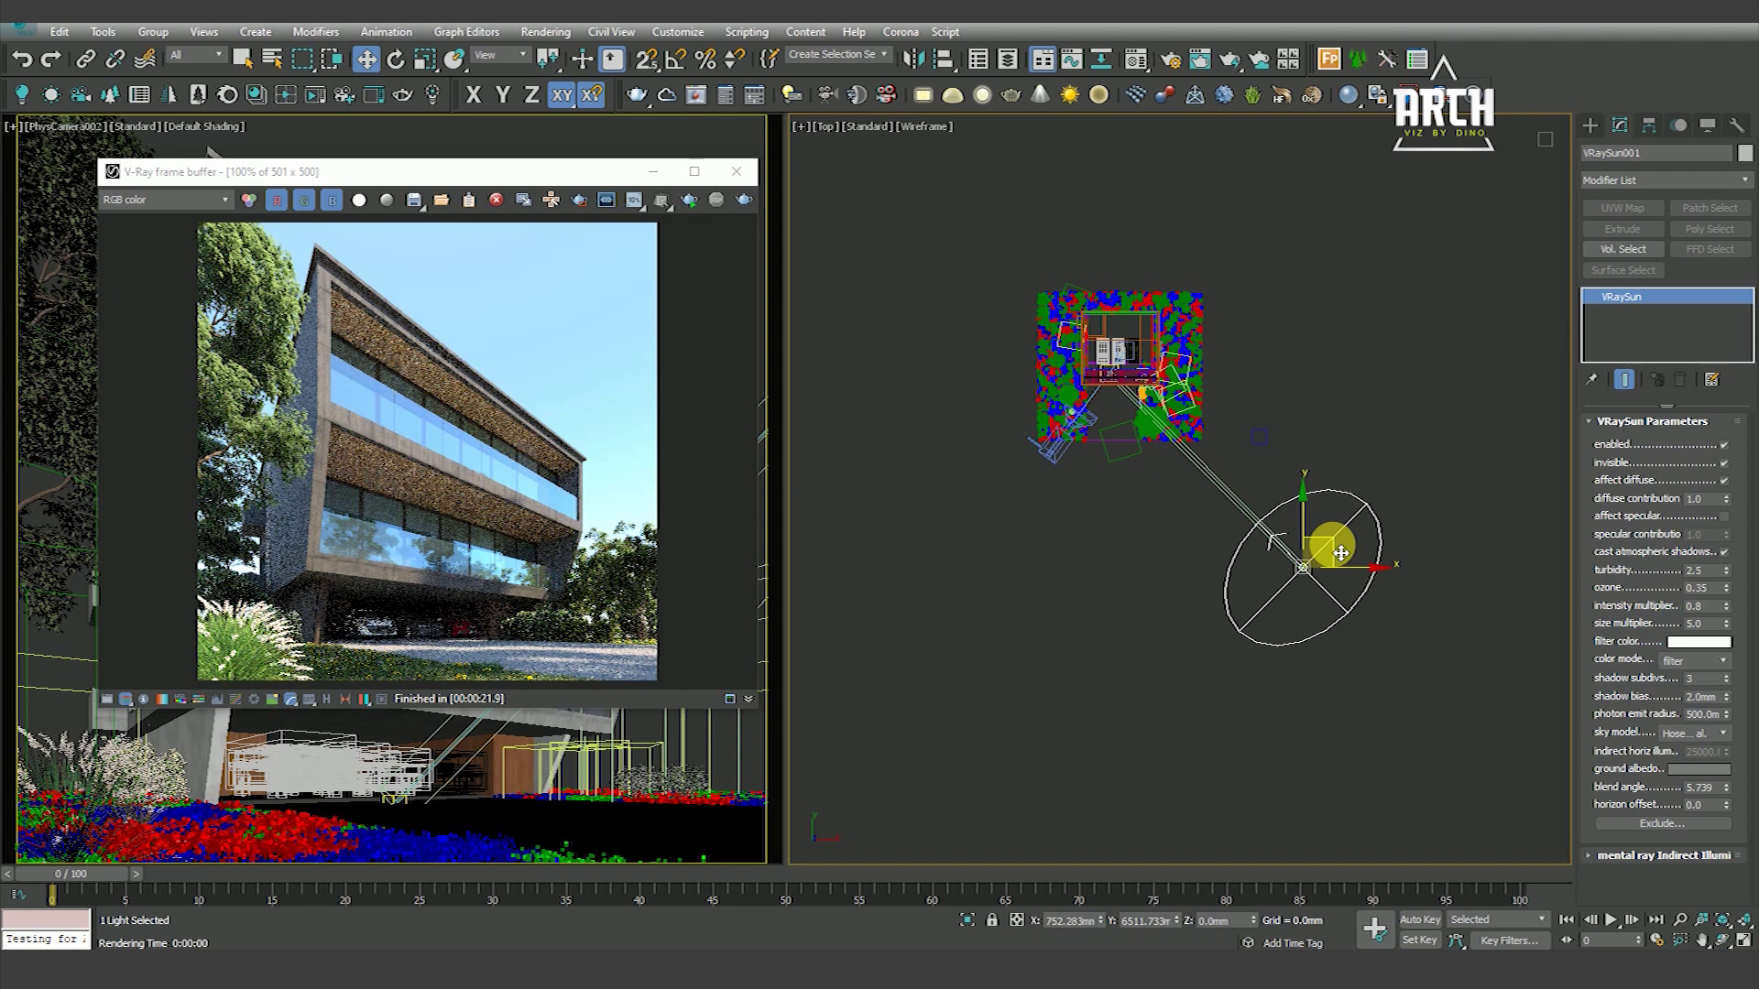
text(1)
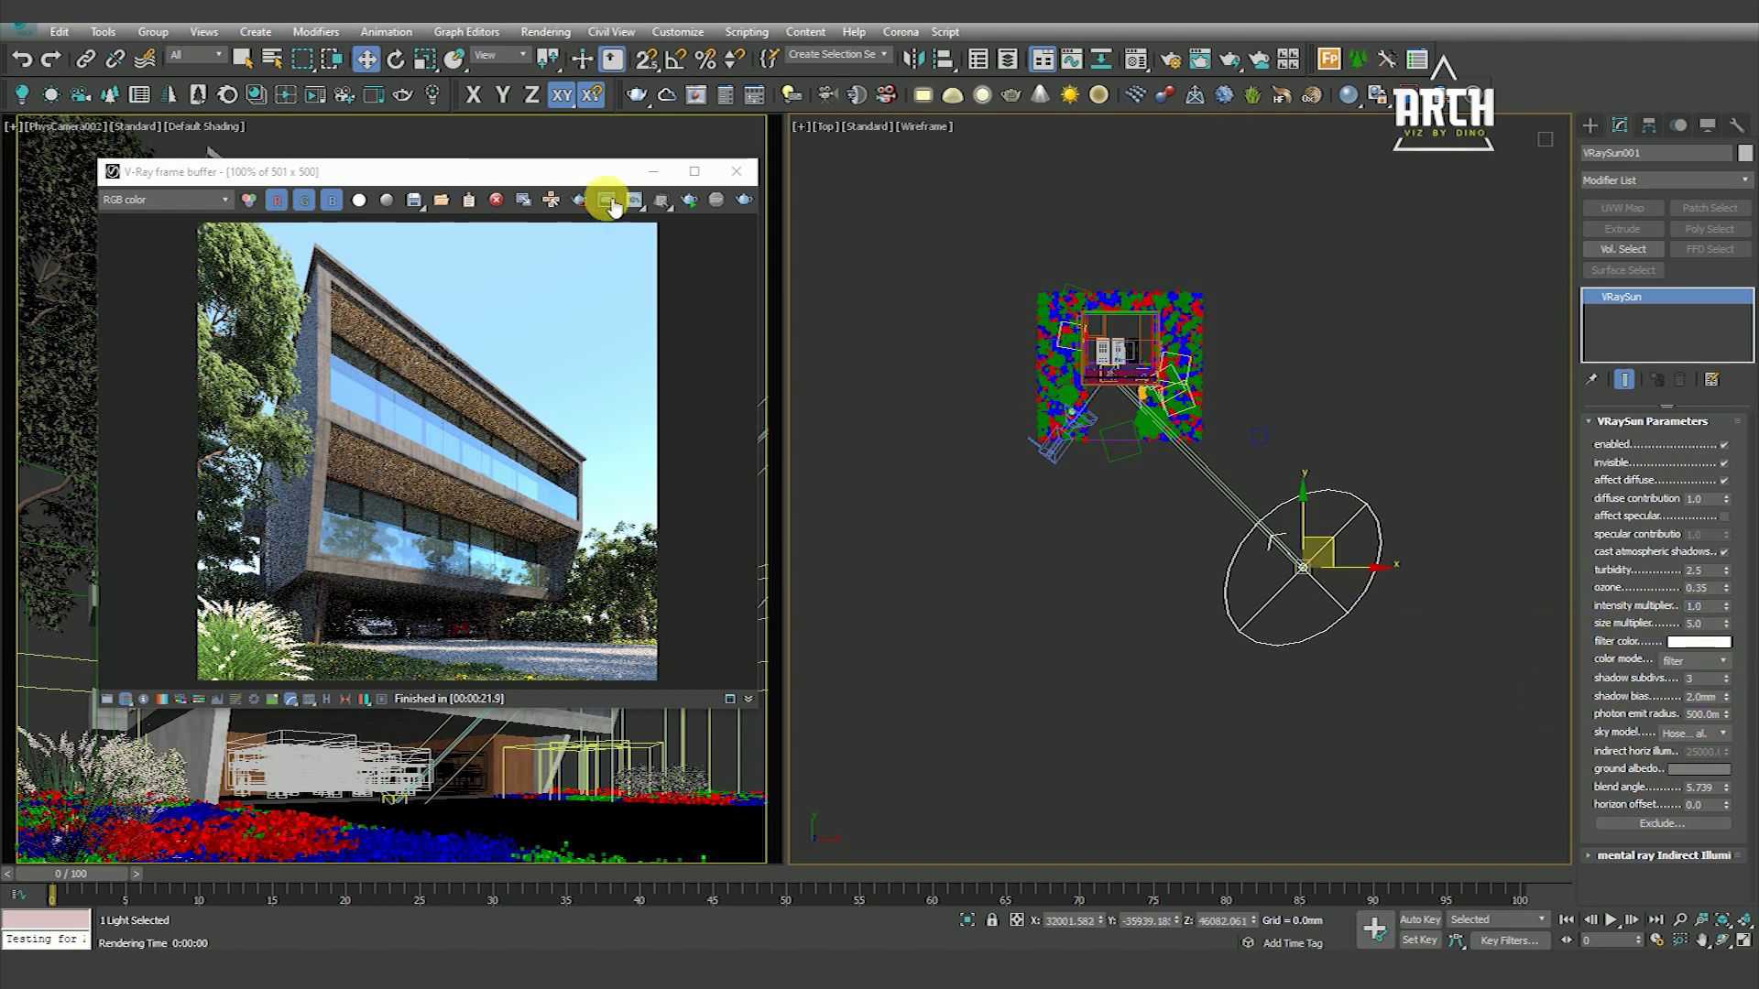
drag(615, 171, 569, 150)
click(691, 177)
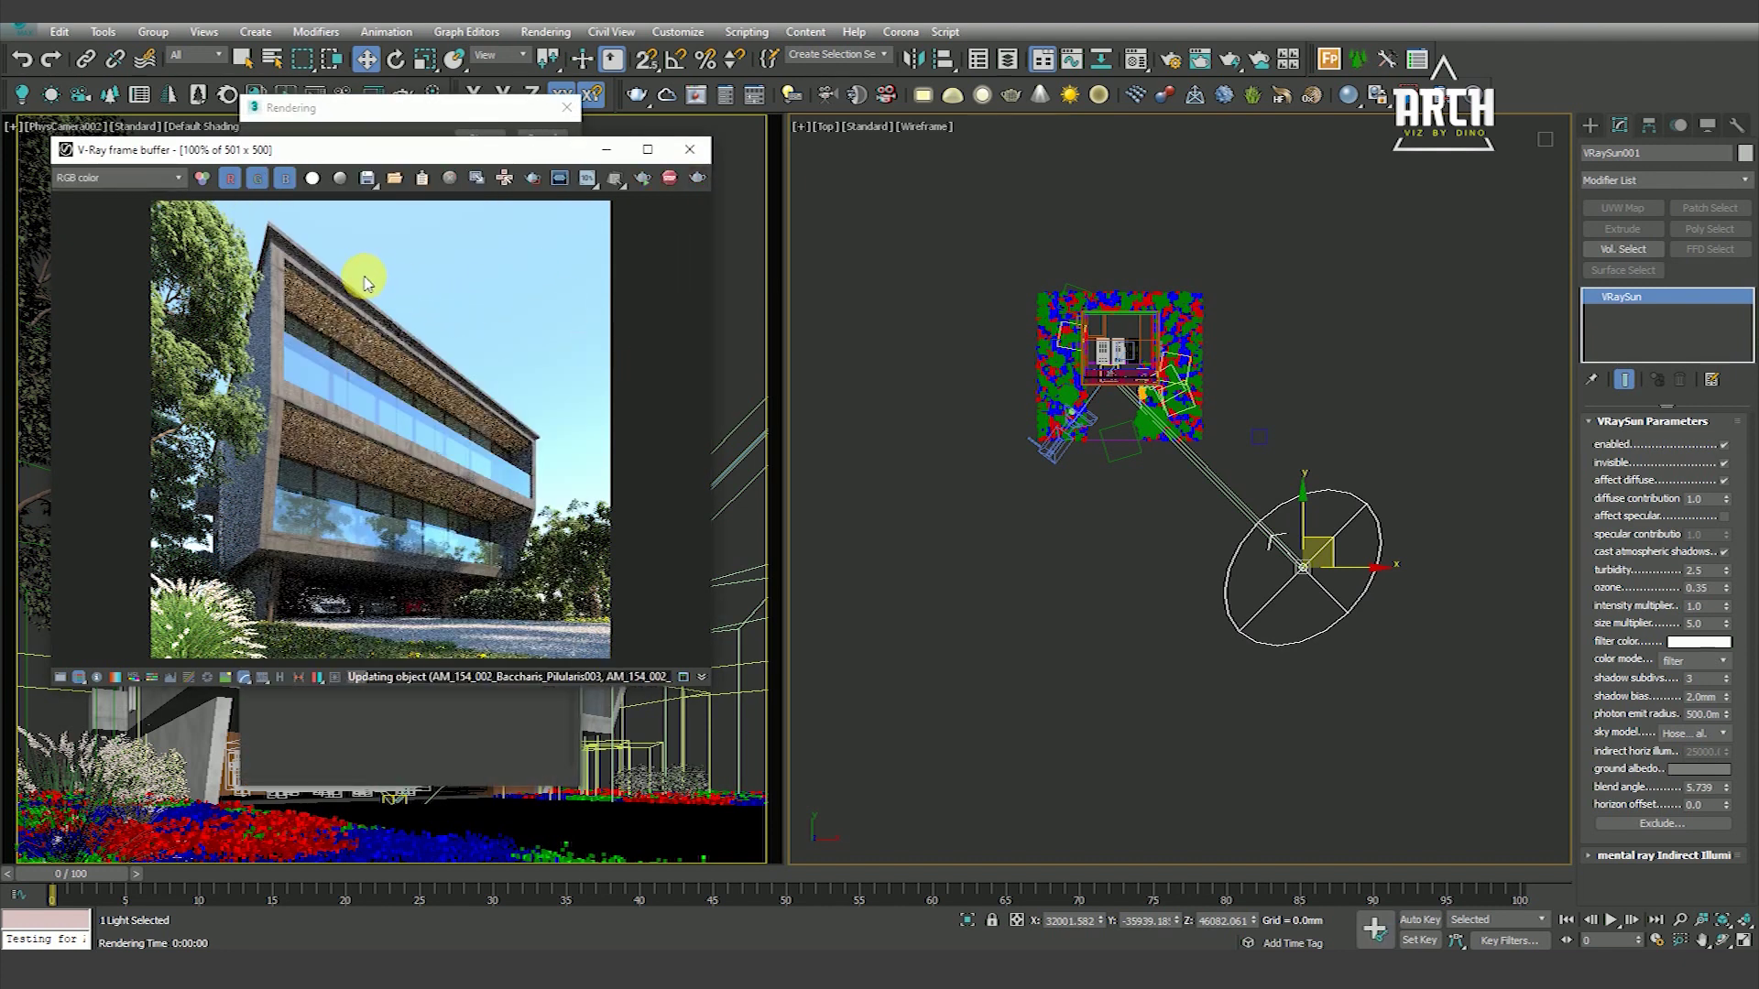
After the 19.7-second render, move the Bucida tree near the camera down-left and re-render
drag(277, 157, 328, 162)
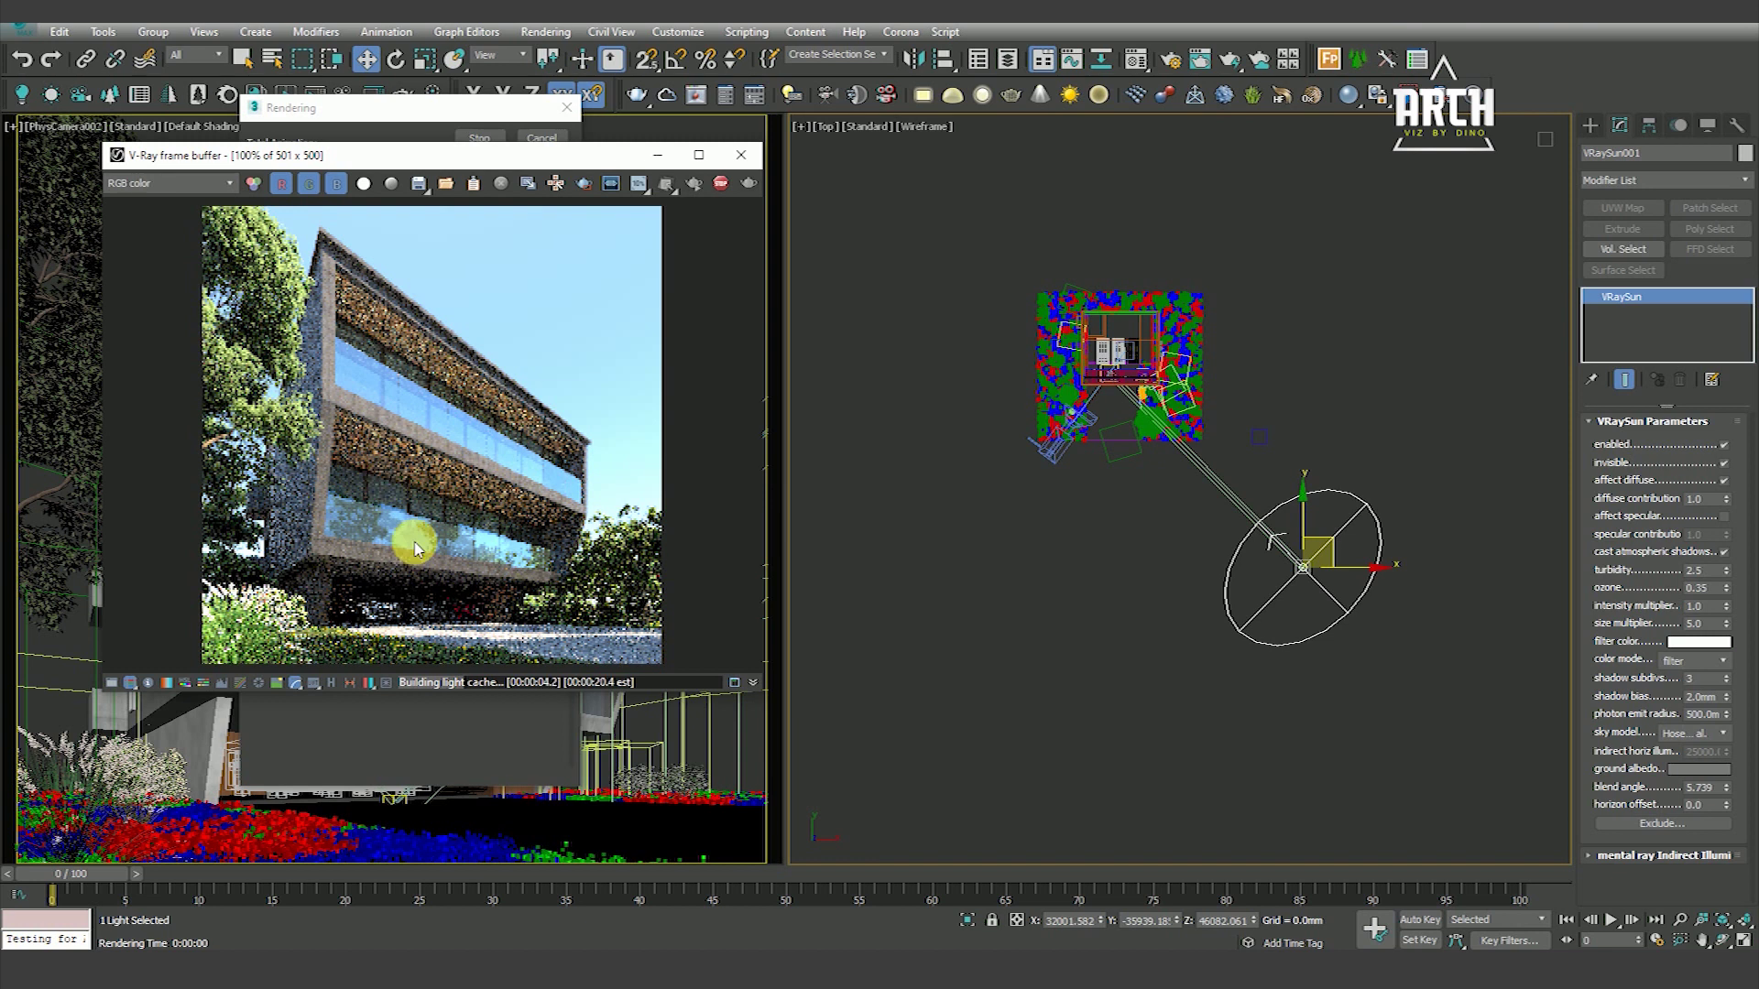
scroll(442, 560, up, 2)
scroll(471, 530, down, 2)
scroll(503, 439, up, 2)
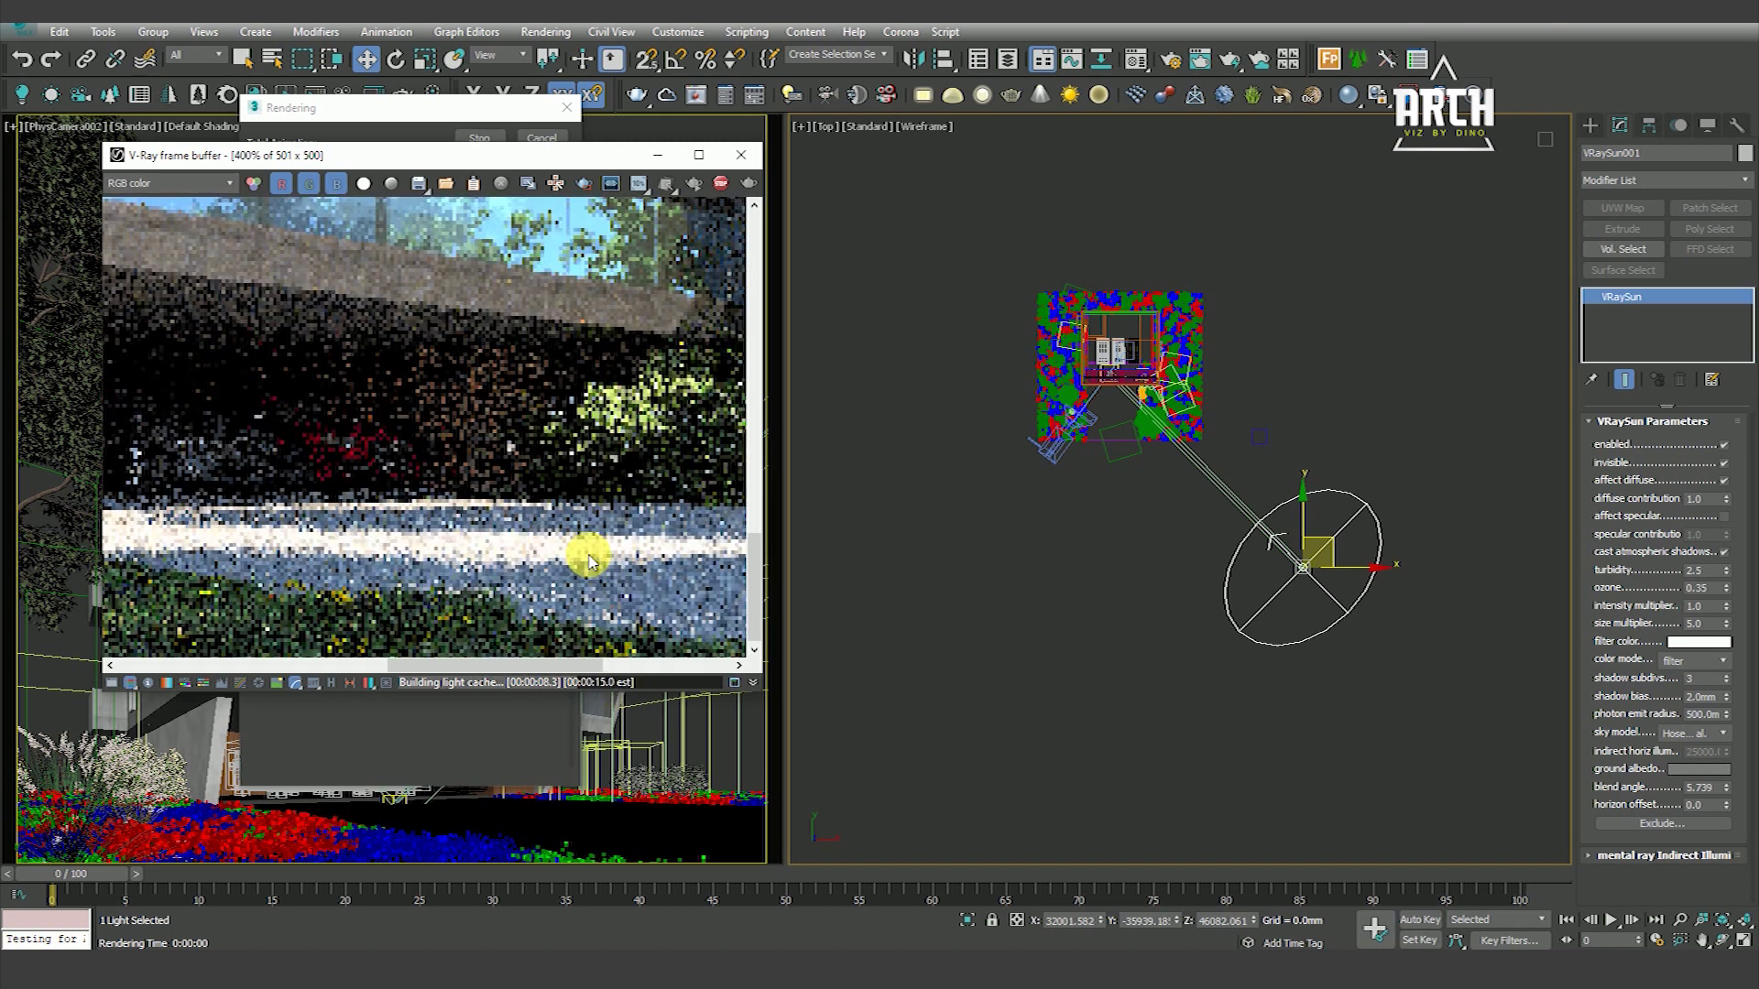
scroll(588, 561, down, 2)
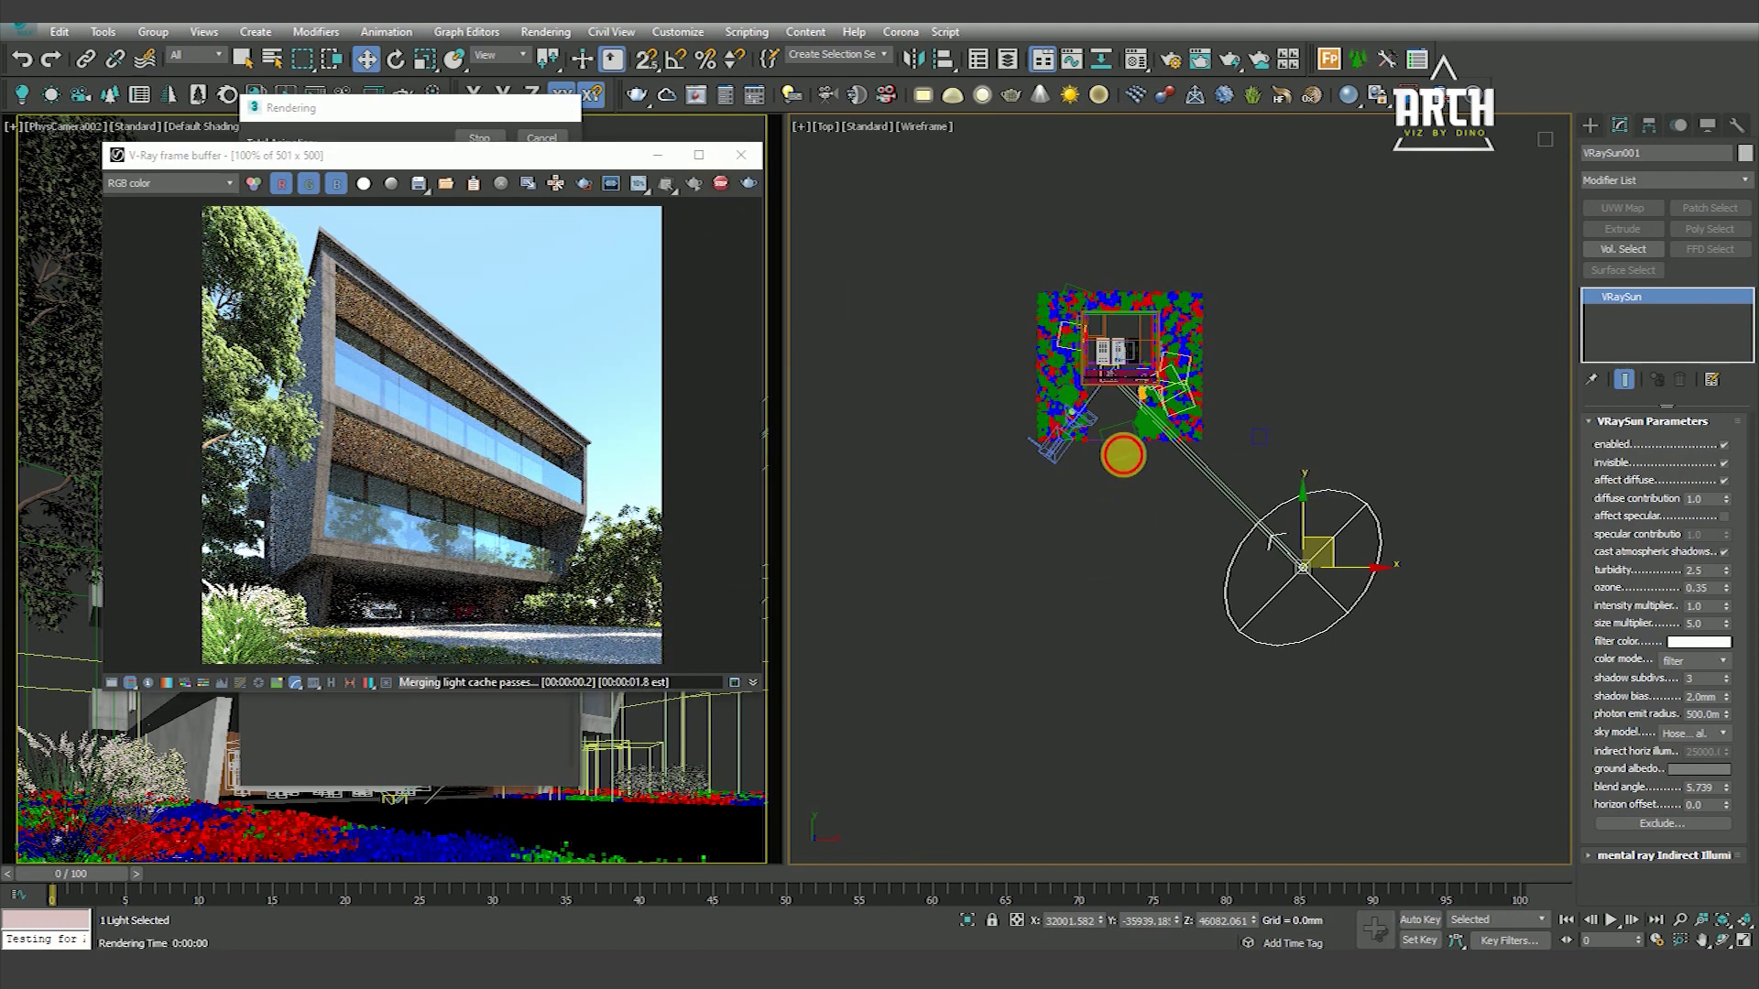
scroll(1125, 460, up, 2)
click(1152, 417)
drag(1148, 417, 1134, 452)
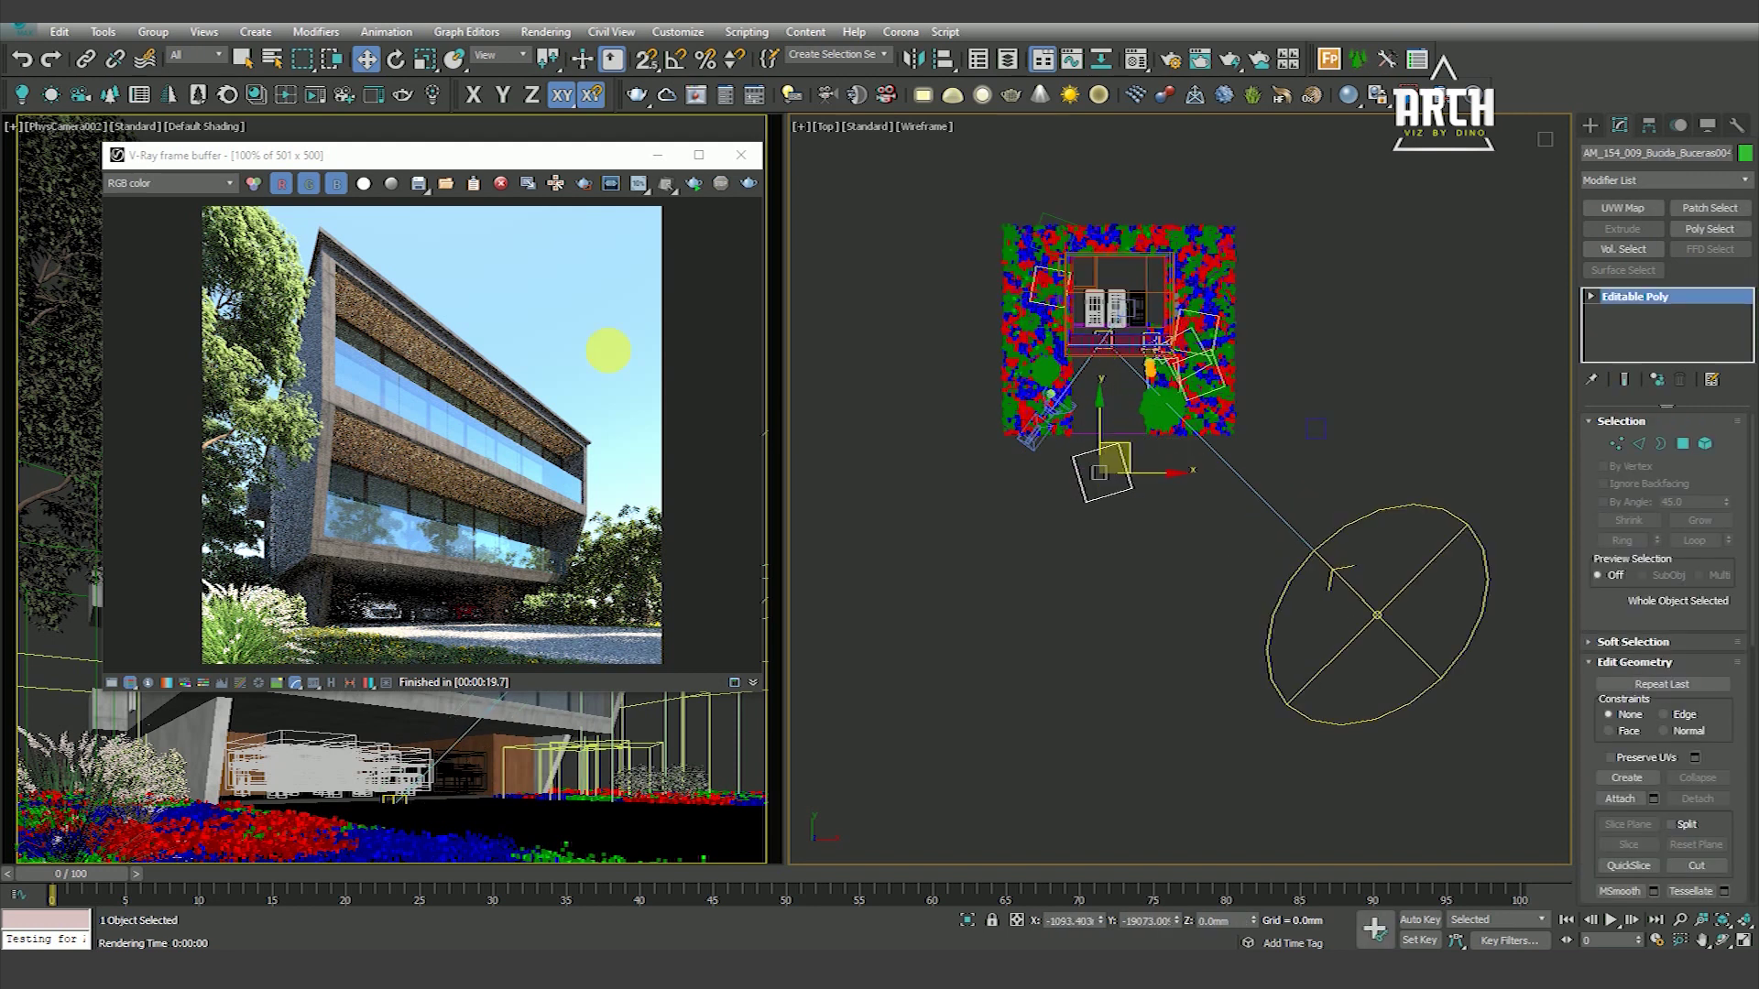
click(748, 183)
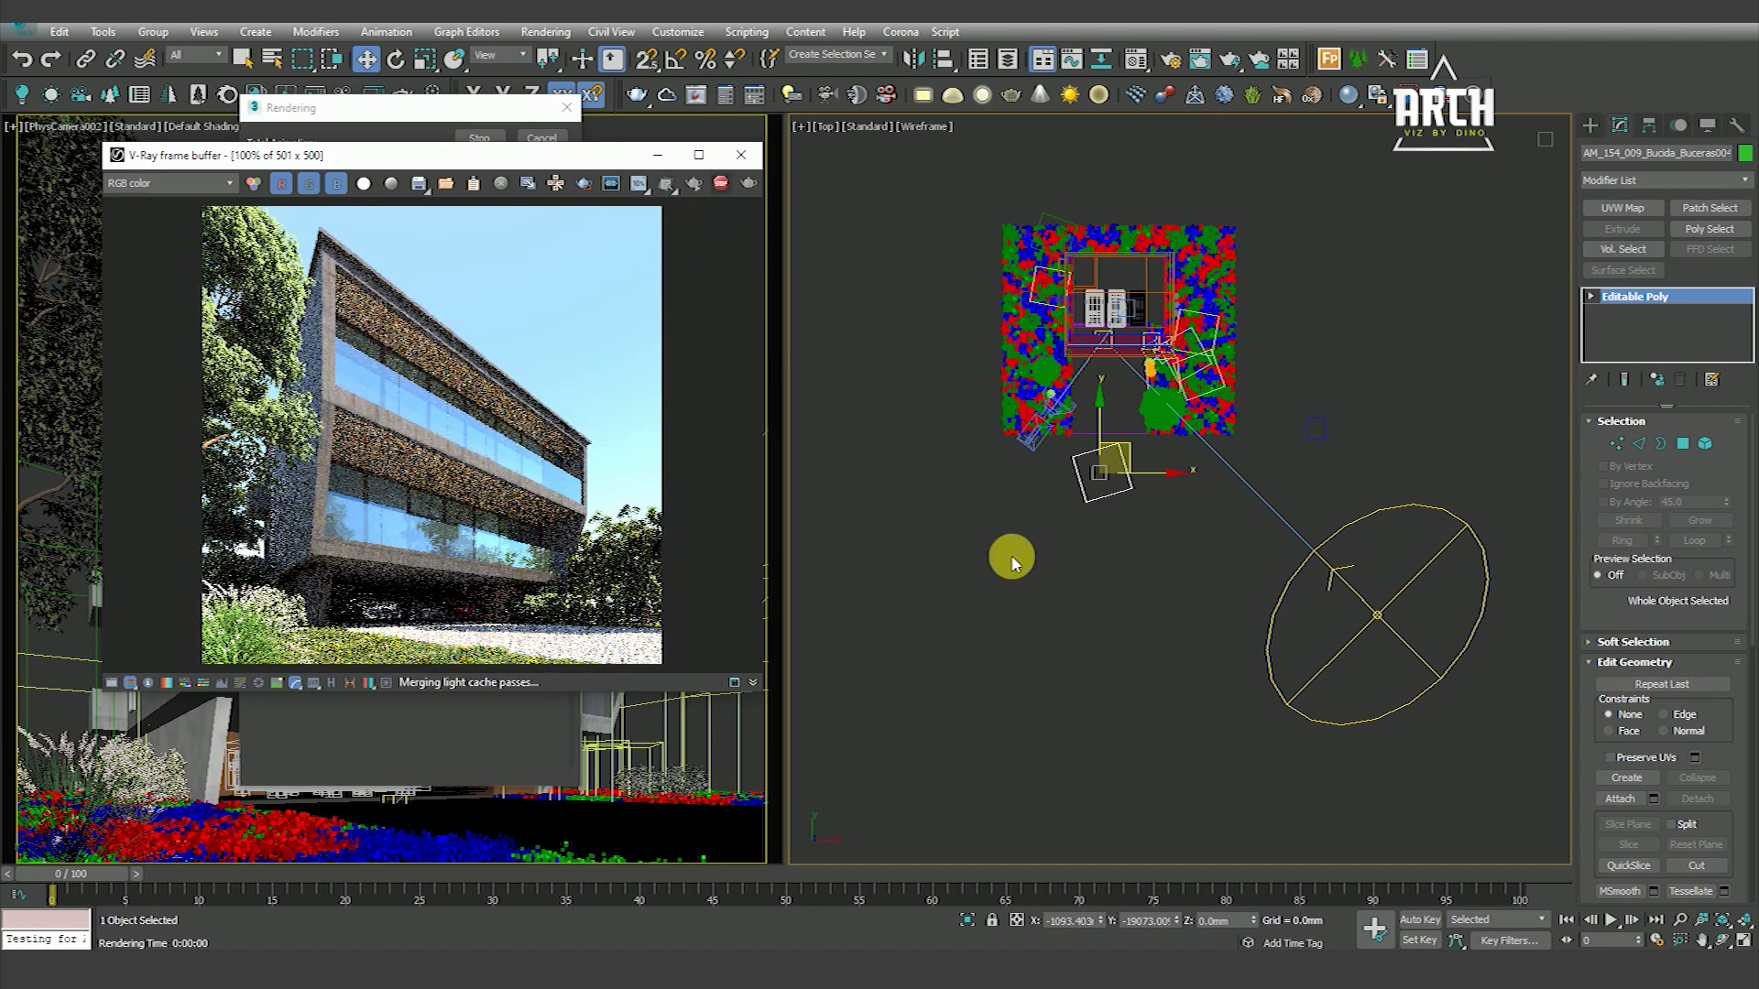
Move the Bucida tree up-right, run a comparison test render, stop it, and nudge the tree right
drag(1138, 459, 1149, 451)
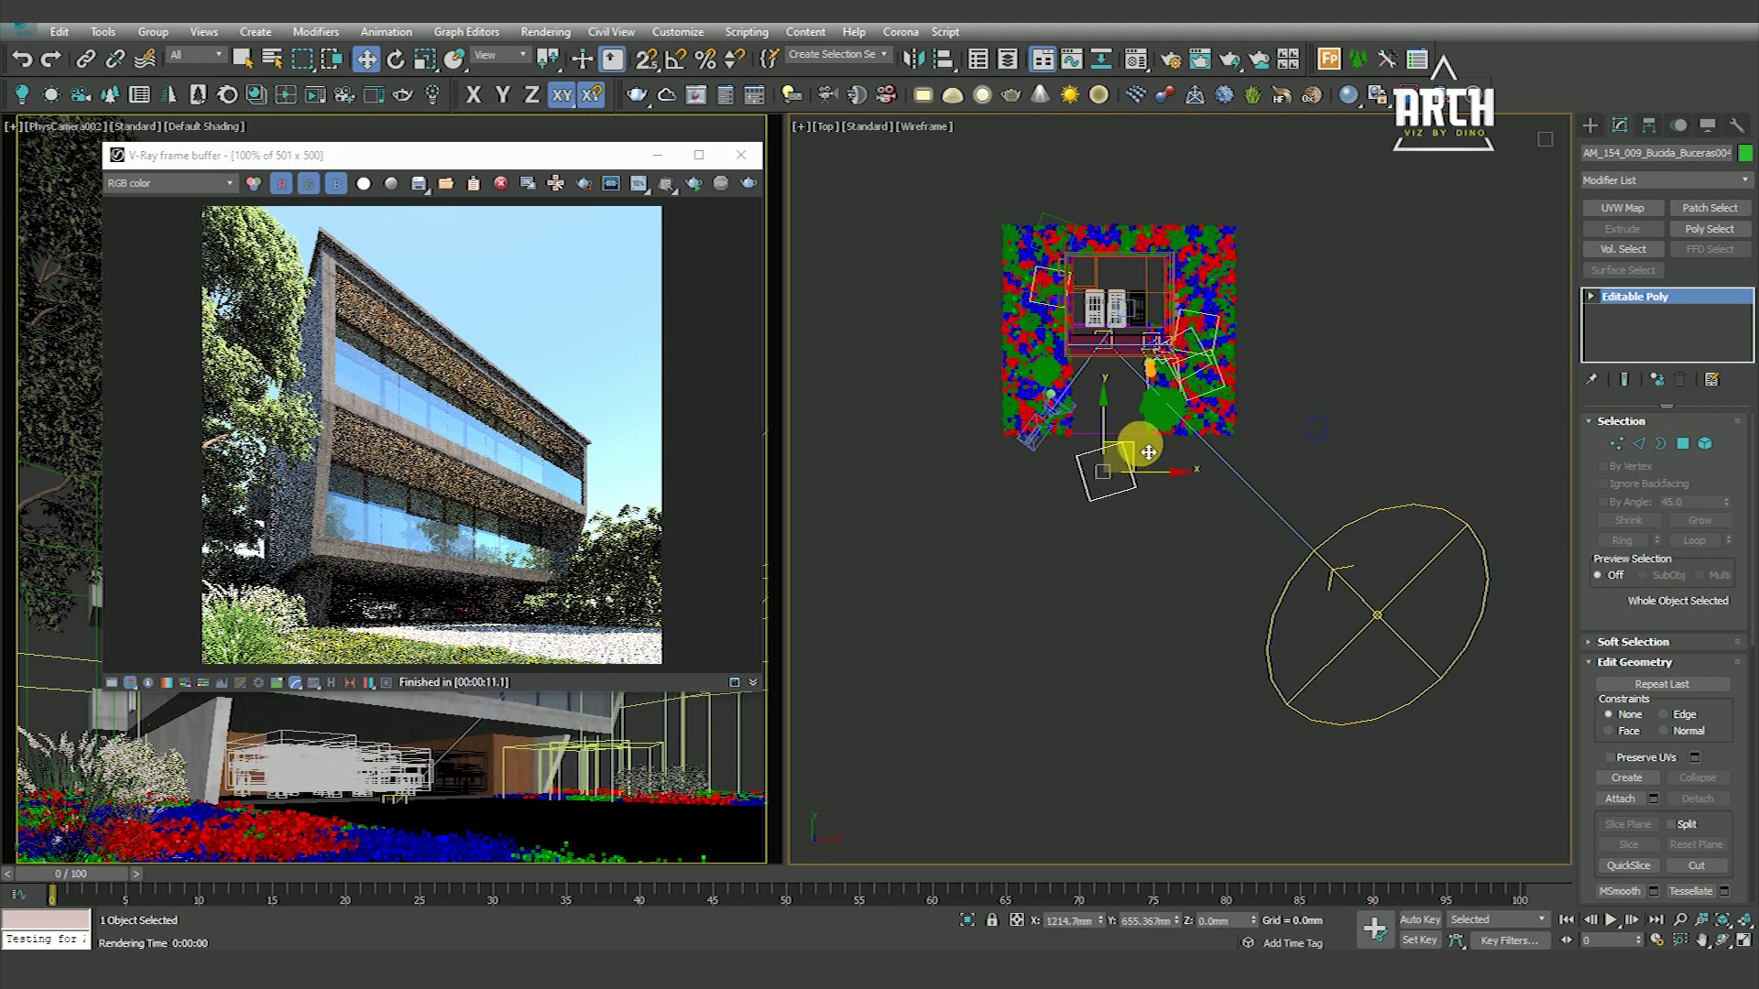
click(748, 182)
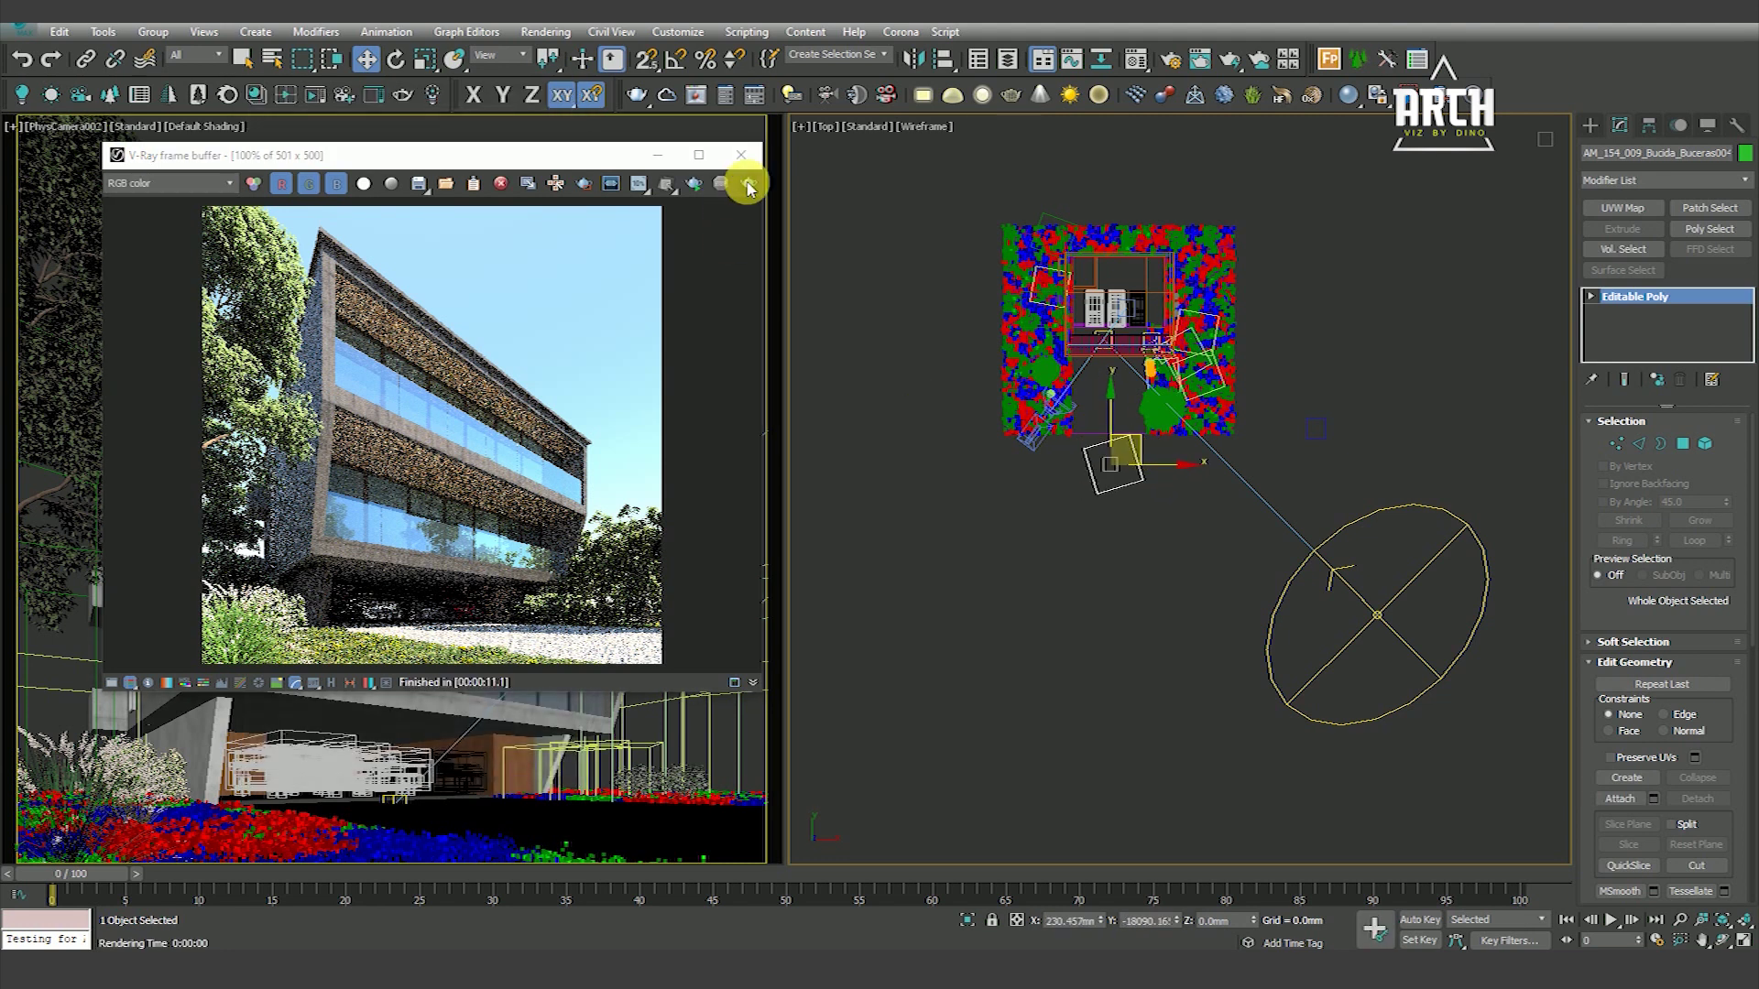
click(623, 548)
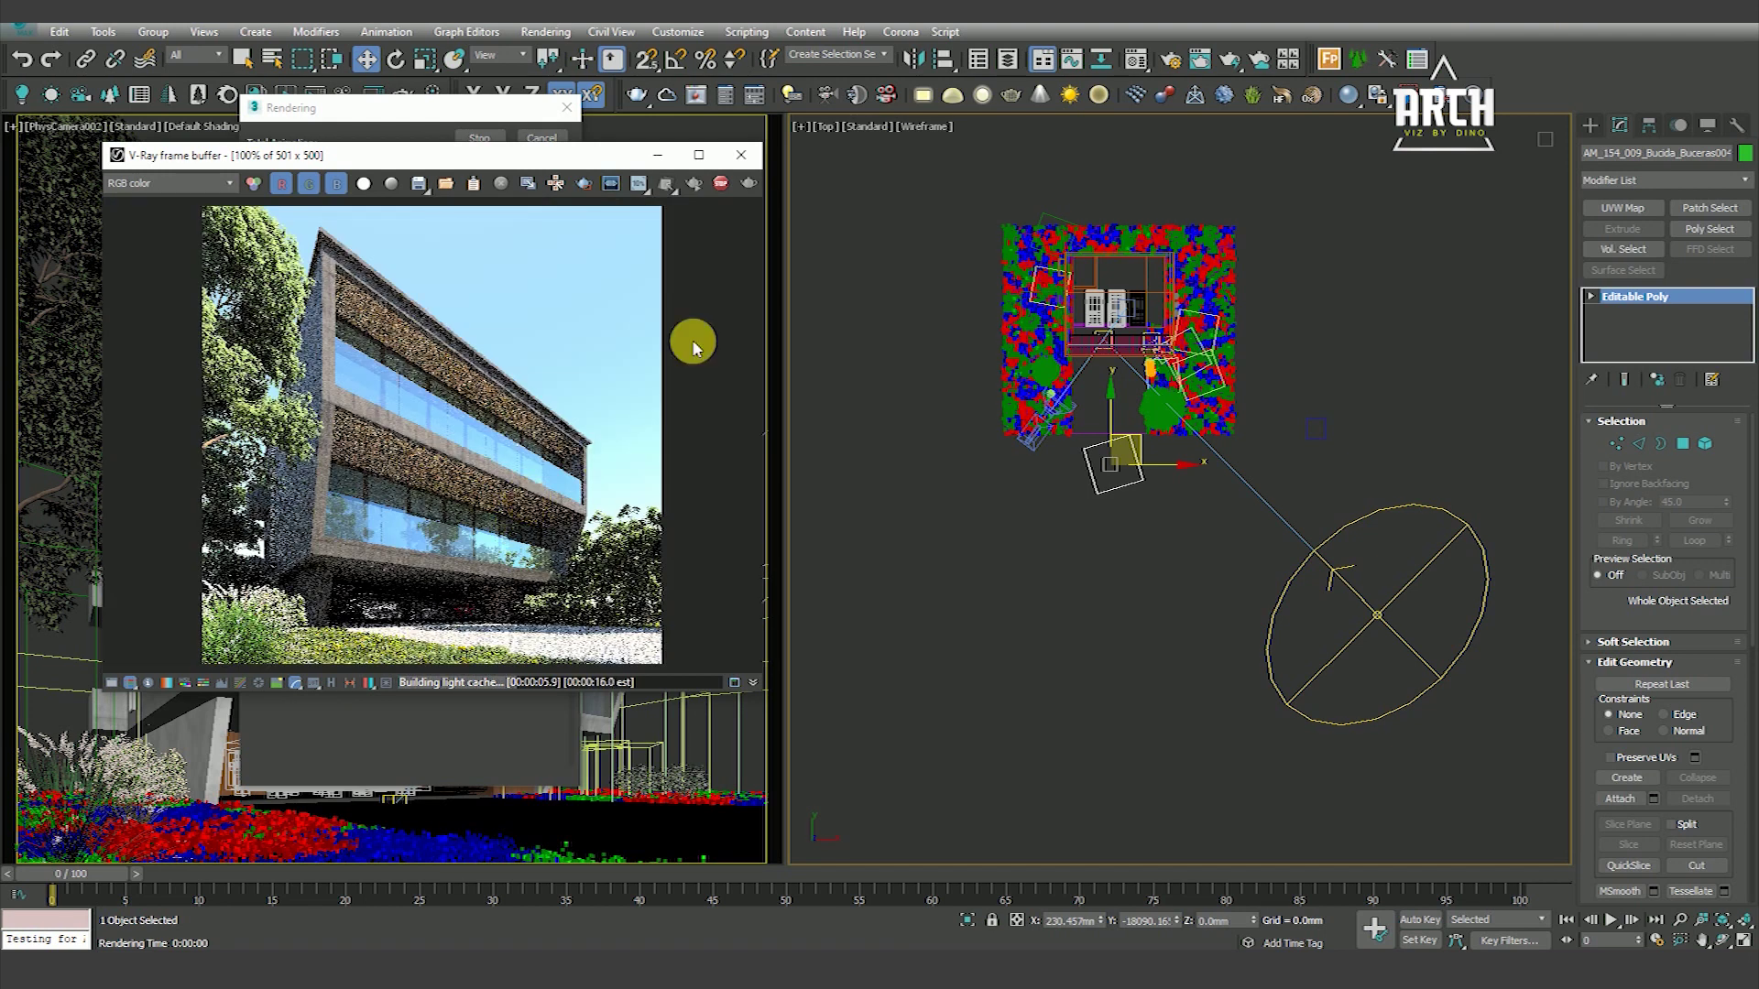
click(720, 182)
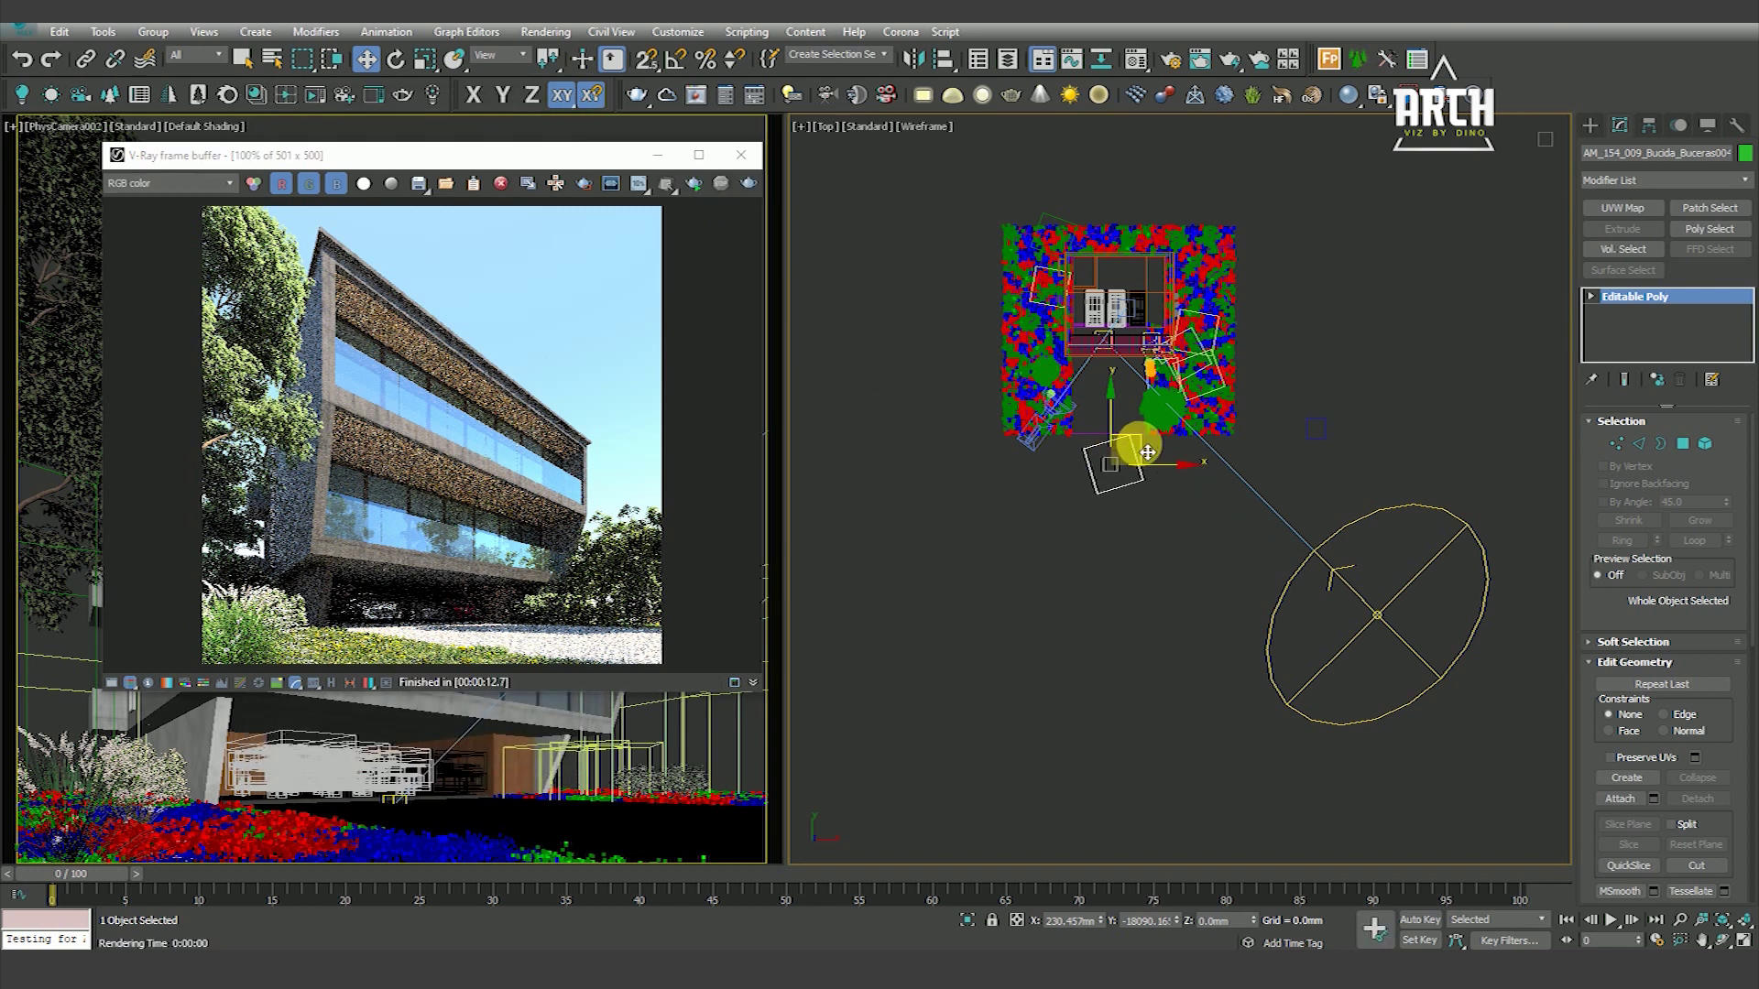
drag(1152, 451, 1173, 443)
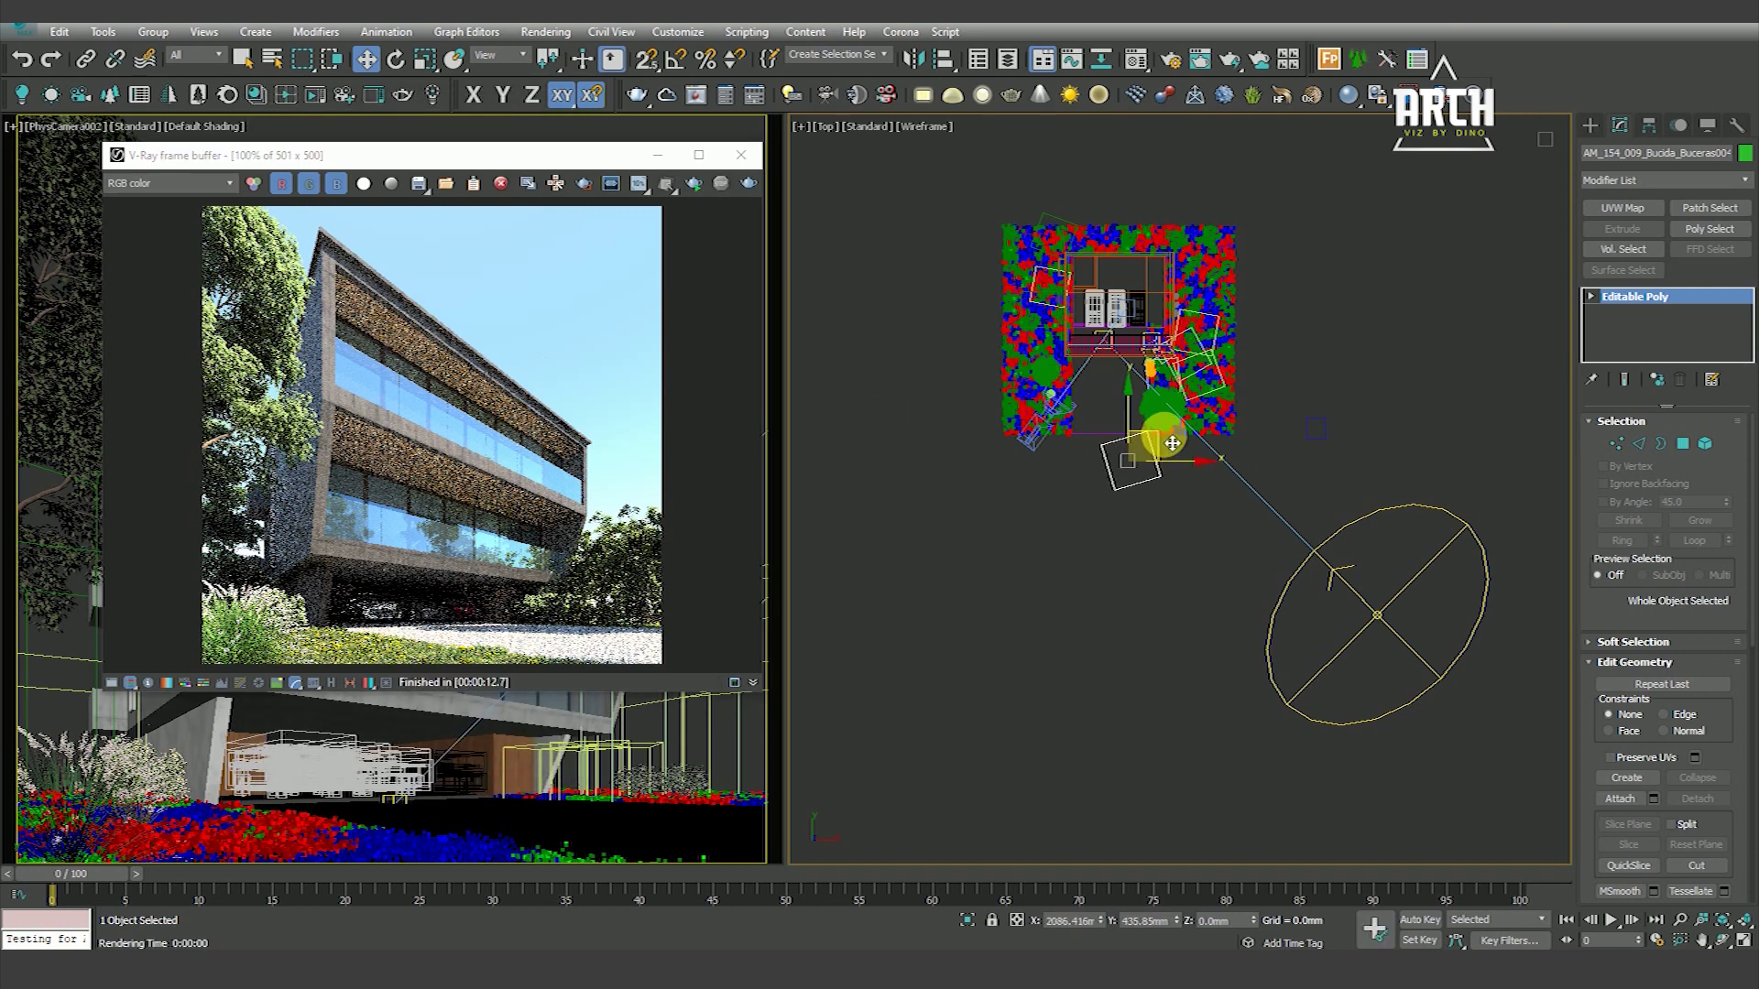
Run a full test render of the camera view, inspect it, then nudge the Bucida tree slightly left
click(748, 182)
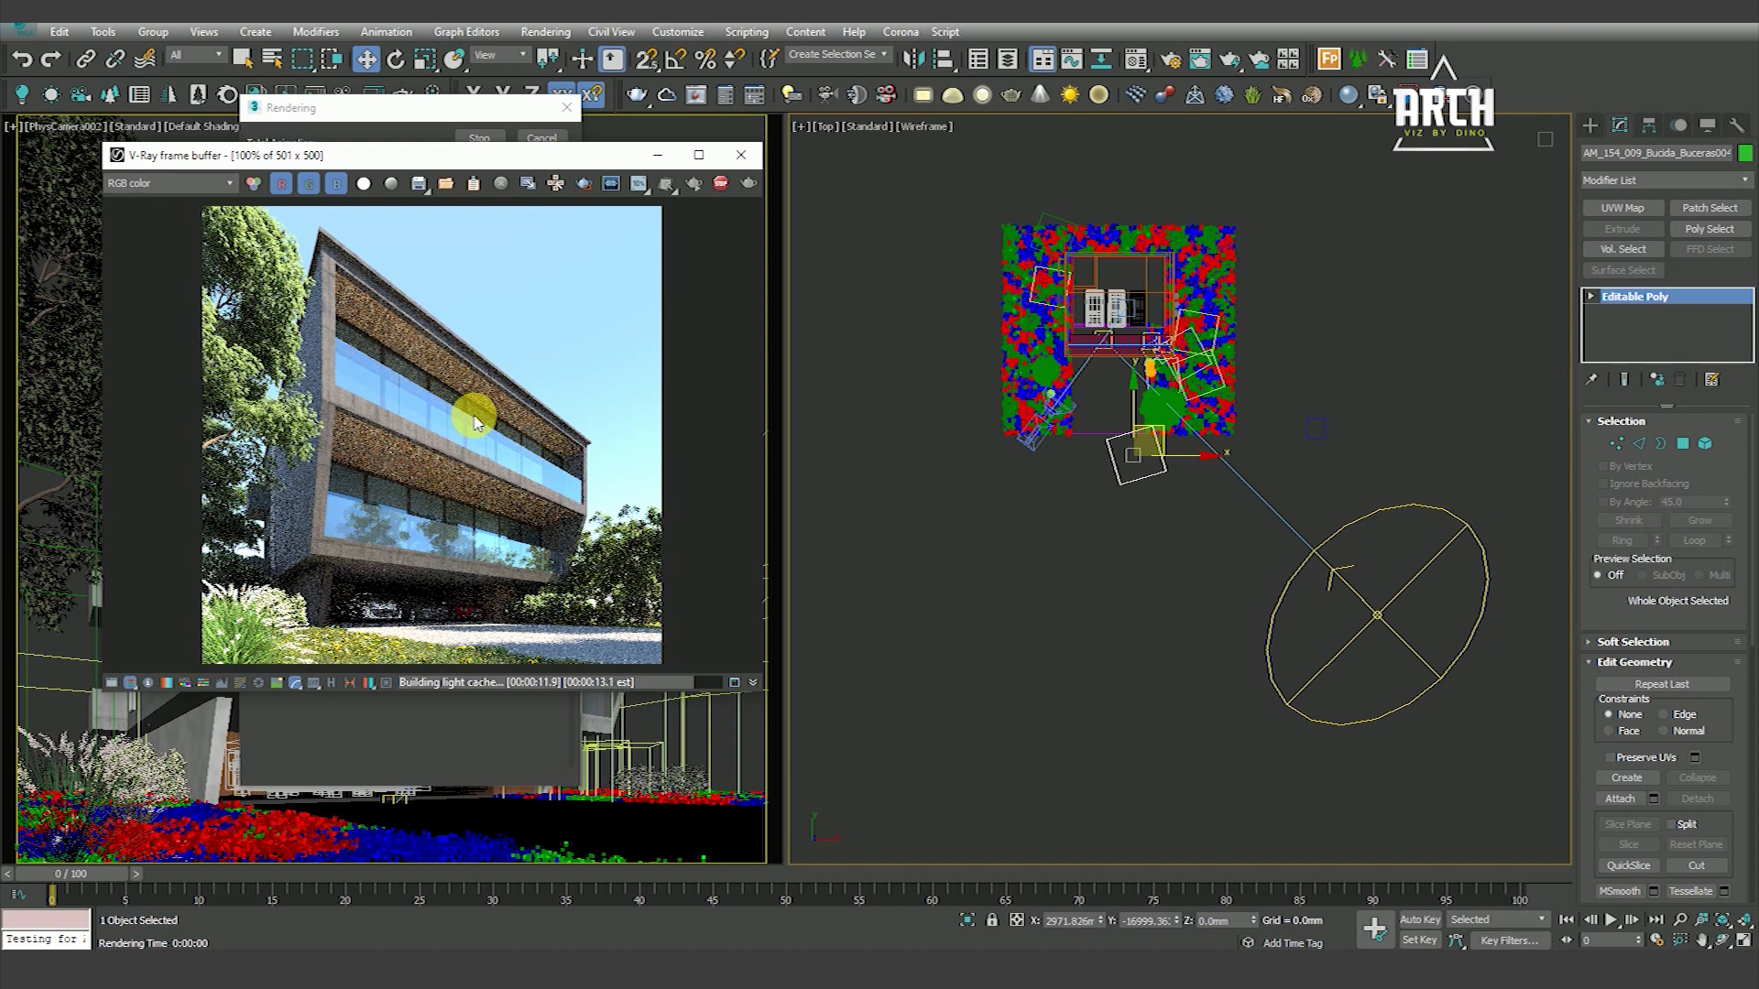
scroll(475, 446, up, 2)
scroll(467, 421, up, 2)
scroll(393, 322, down, 5)
scroll(403, 302, up, 1)
drag(452, 162, 455, 187)
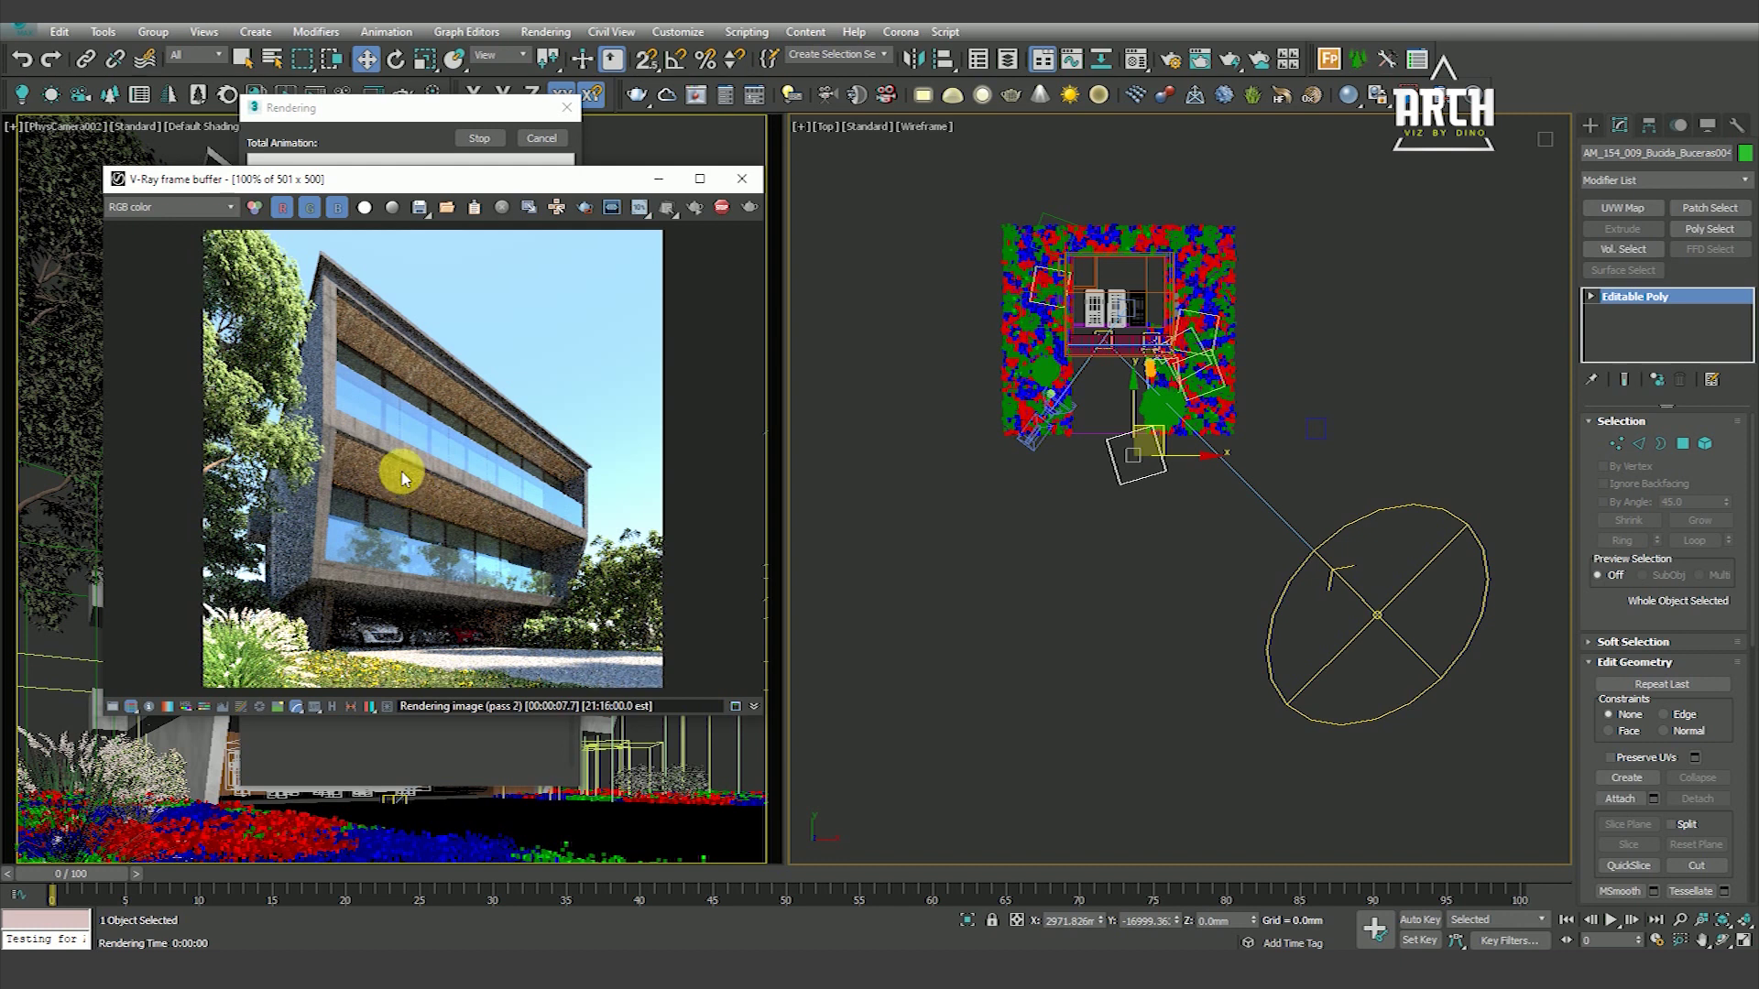
scroll(419, 592, up, 1)
scroll(431, 513, down, 1)
scroll(539, 635, up, 1)
scroll(550, 440, down, 1)
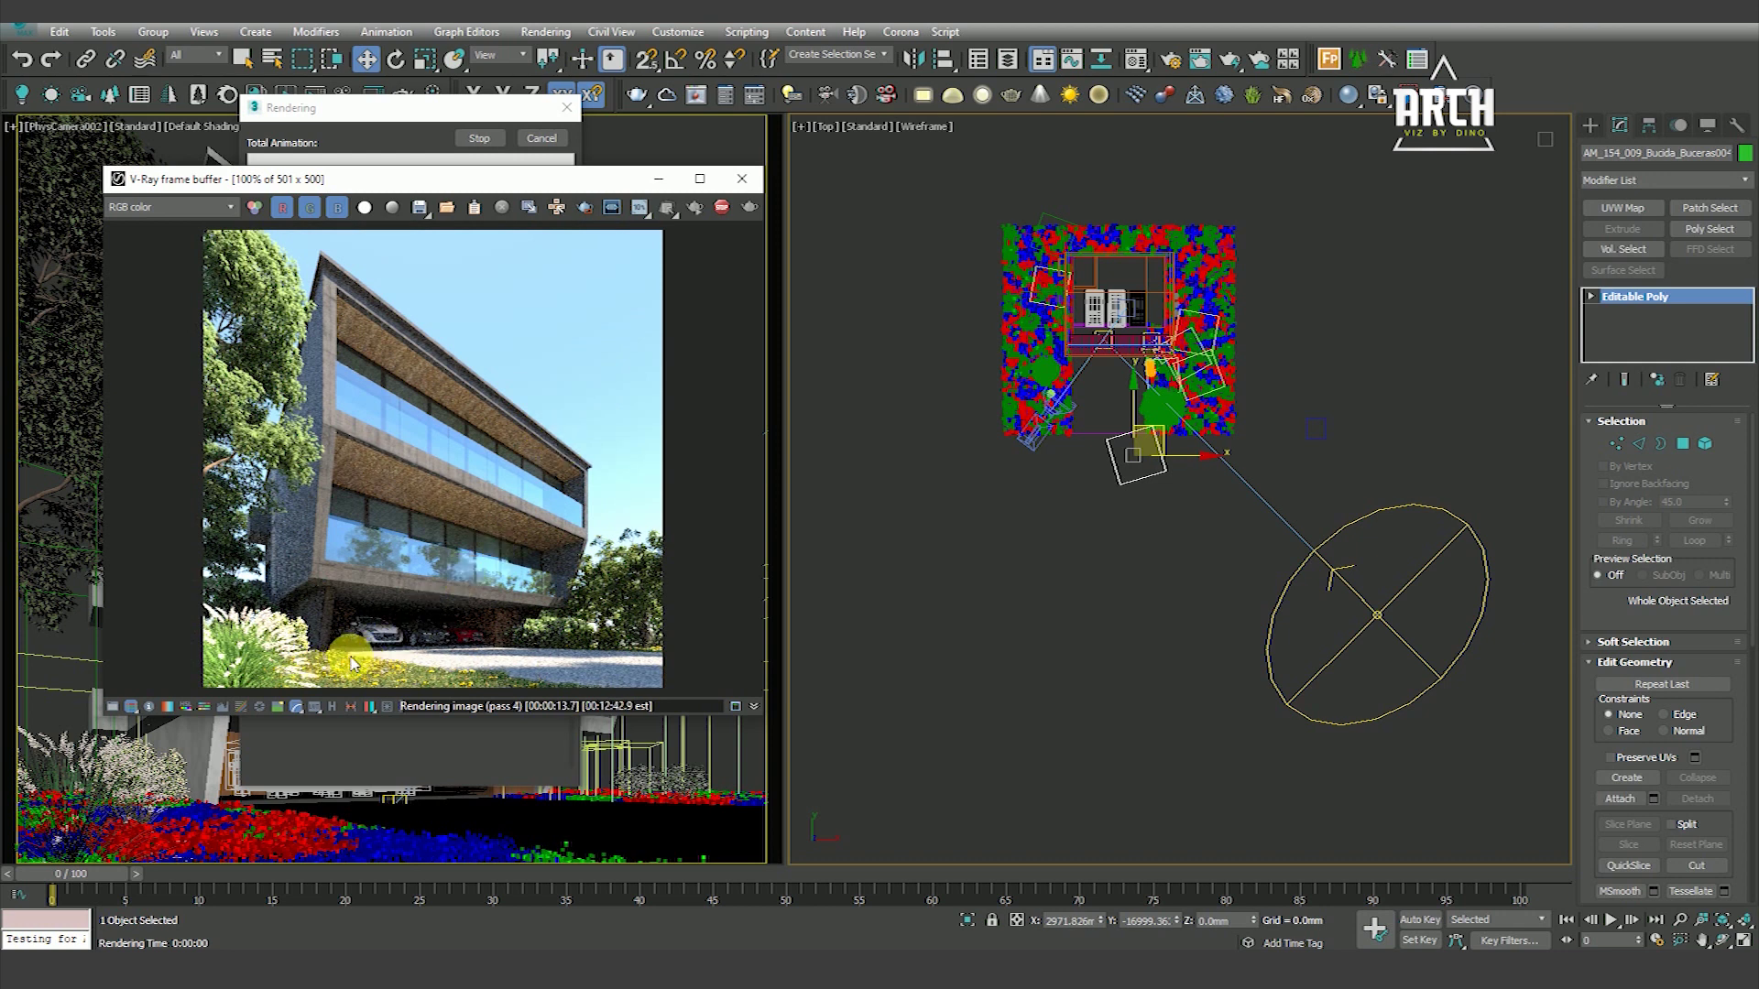
scroll(358, 664, up, 1)
scroll(434, 555, down, 1)
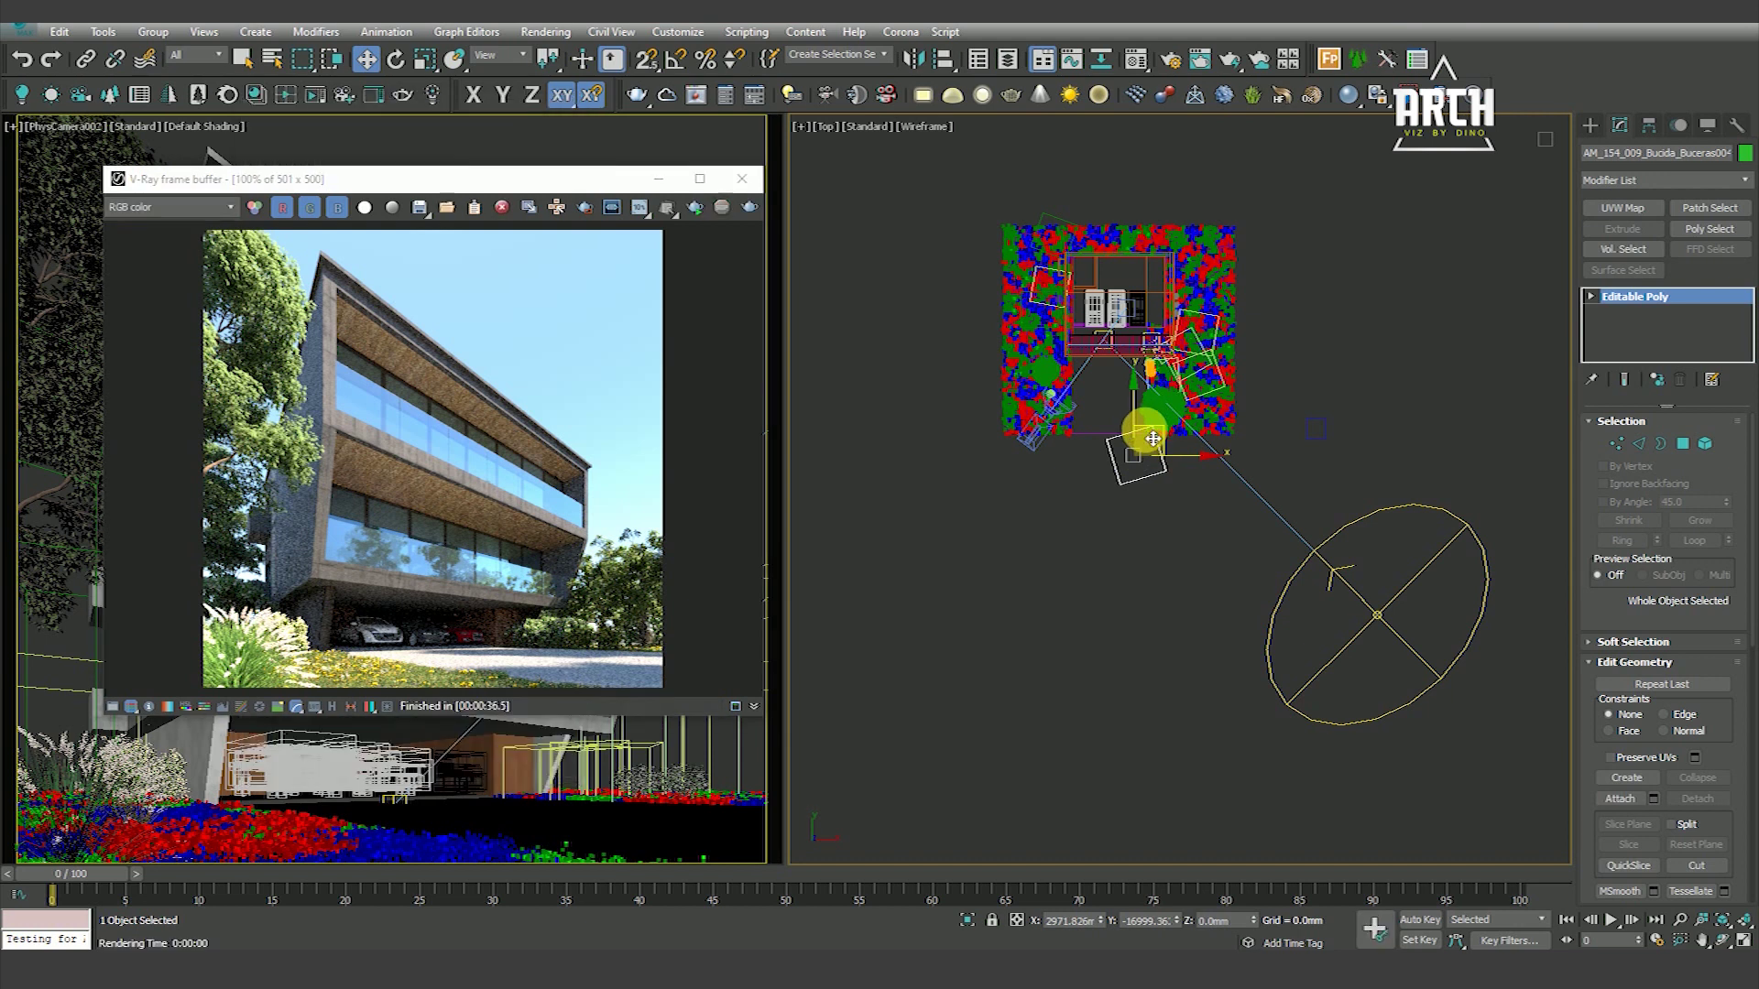
scroll(1149, 440, up, 2)
drag(1143, 456, 1120, 455)
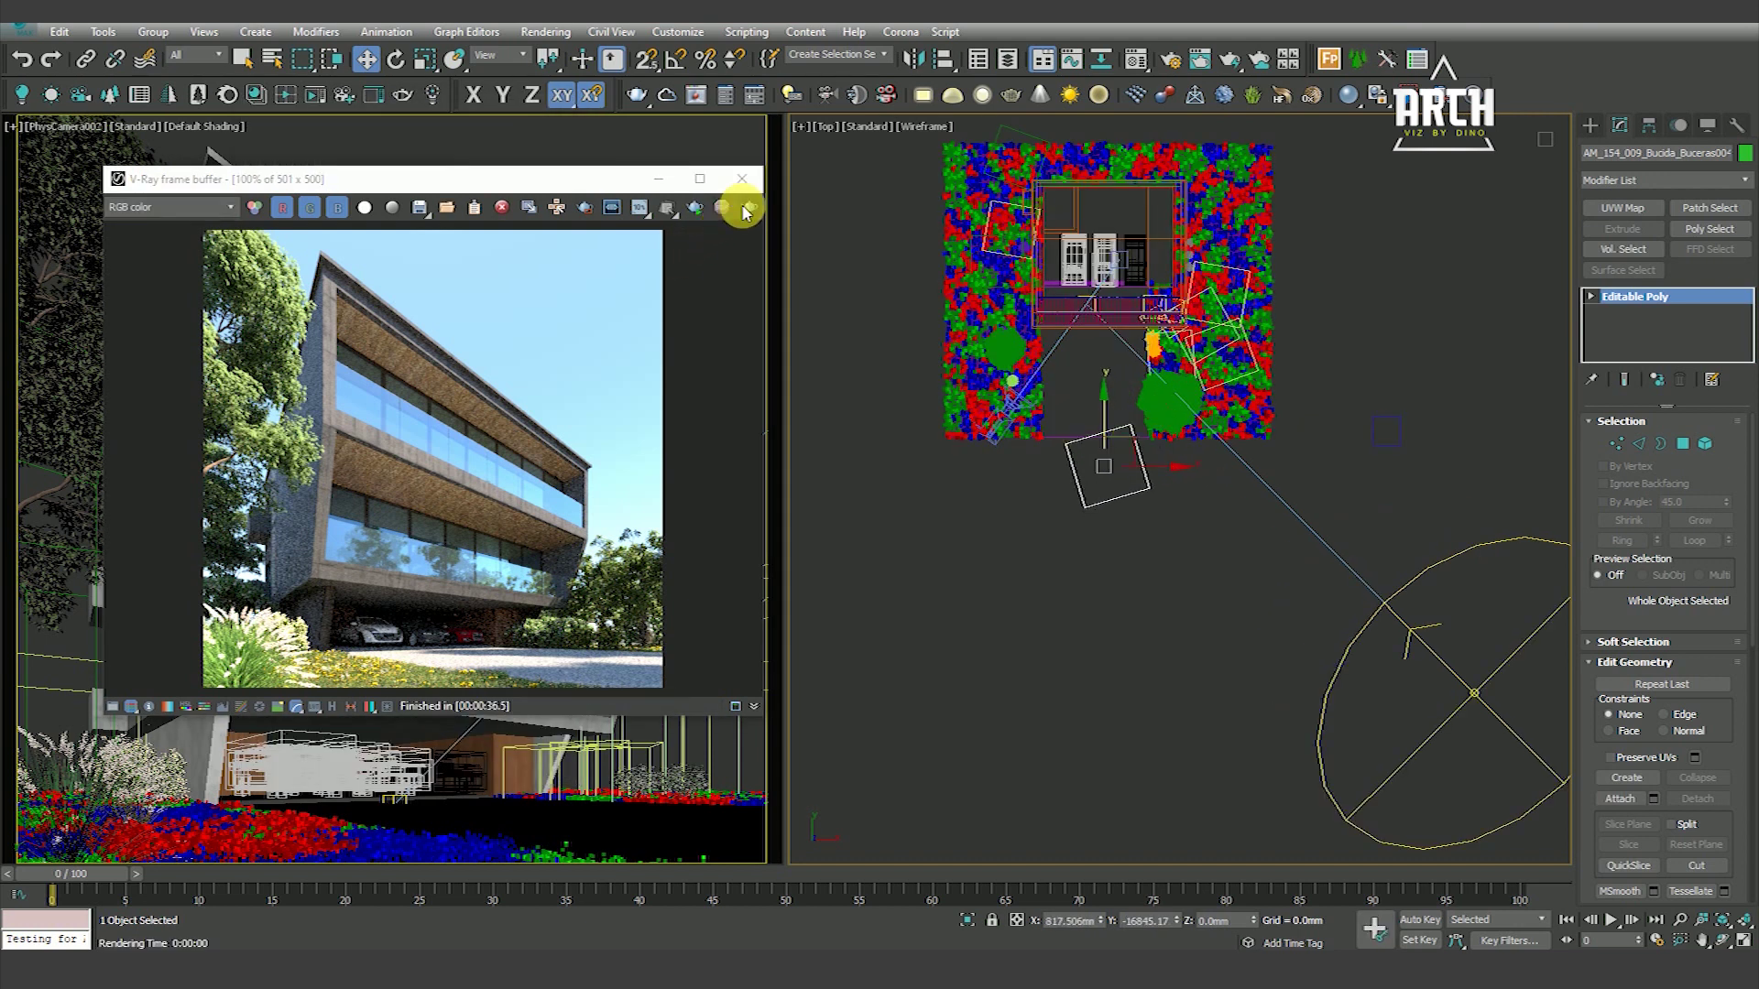
Start a test render with the tree nudged left and zoom around the result
click(744, 211)
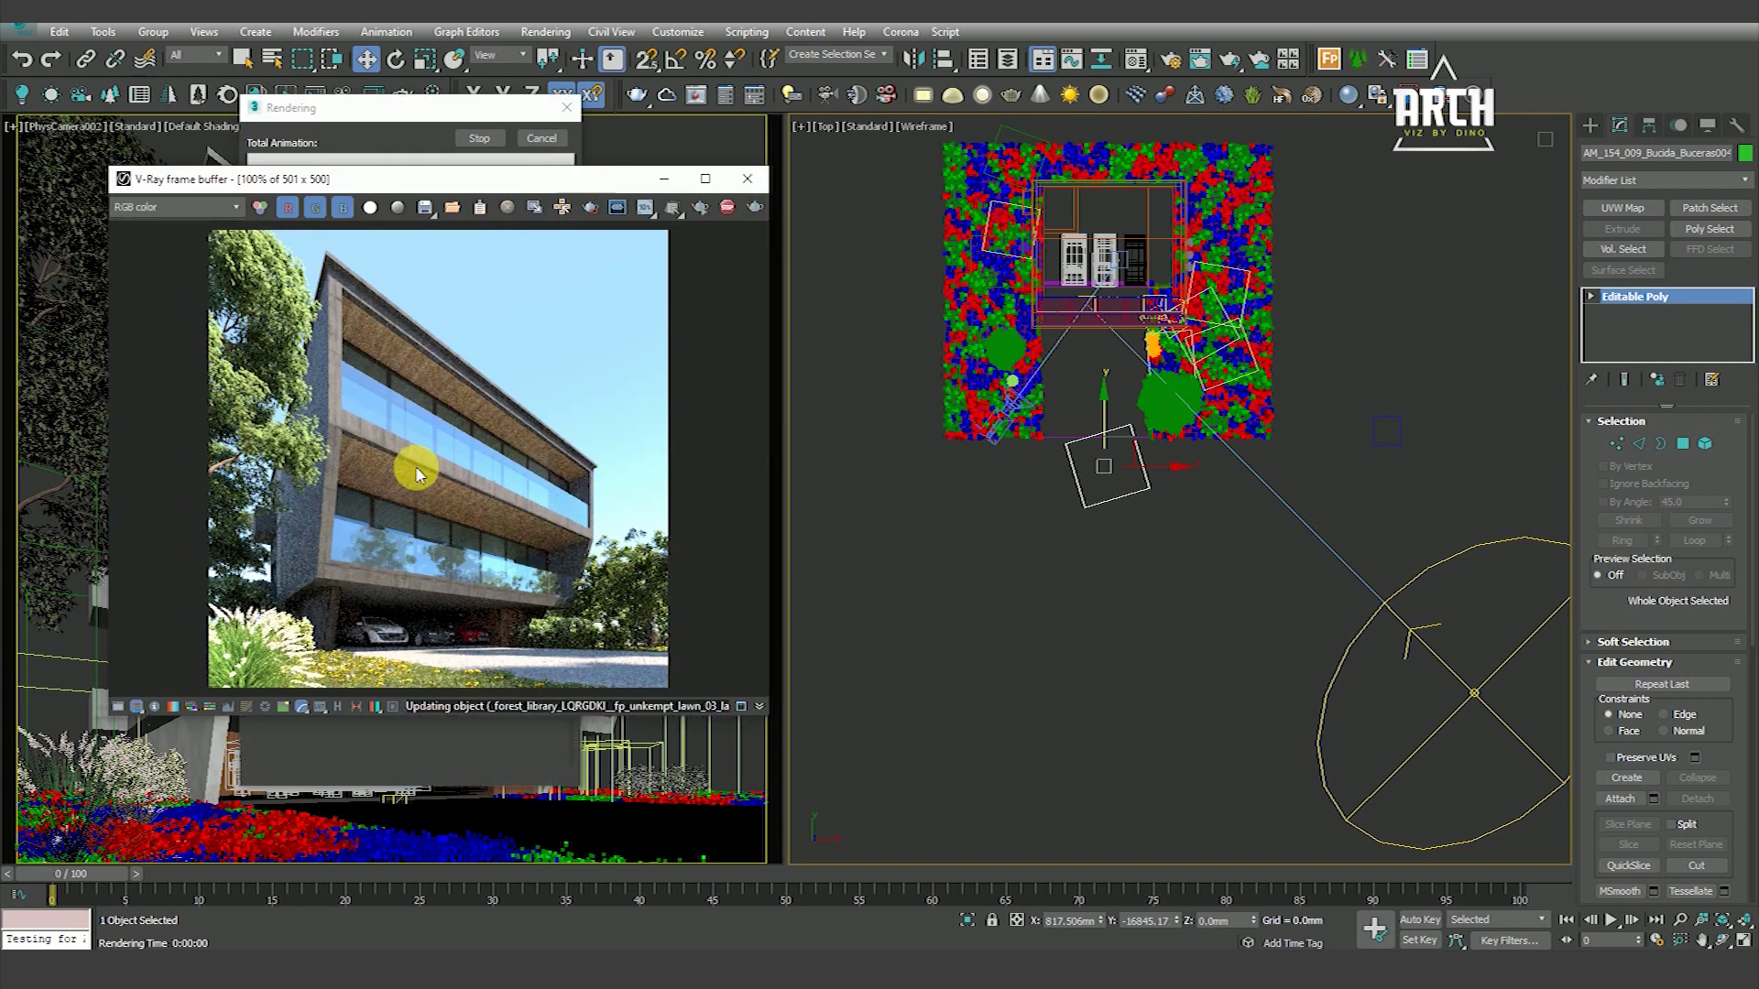
scroll(405, 405, up, 2)
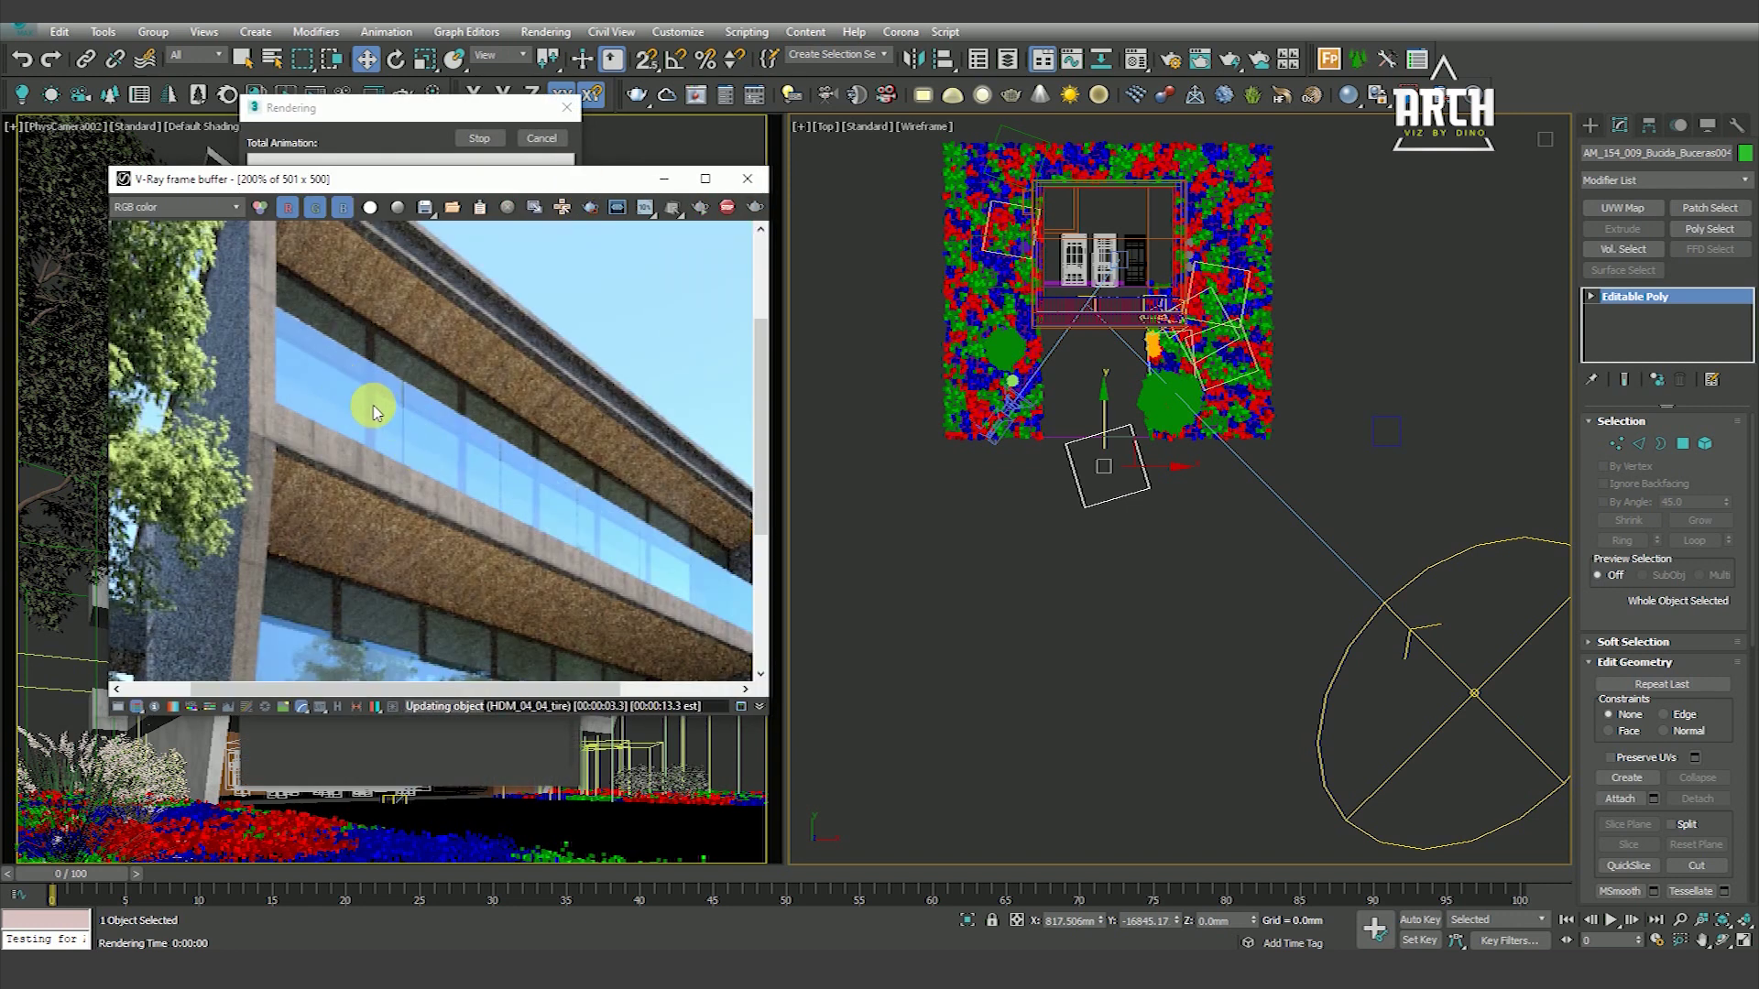
scroll(369, 396, down, 2)
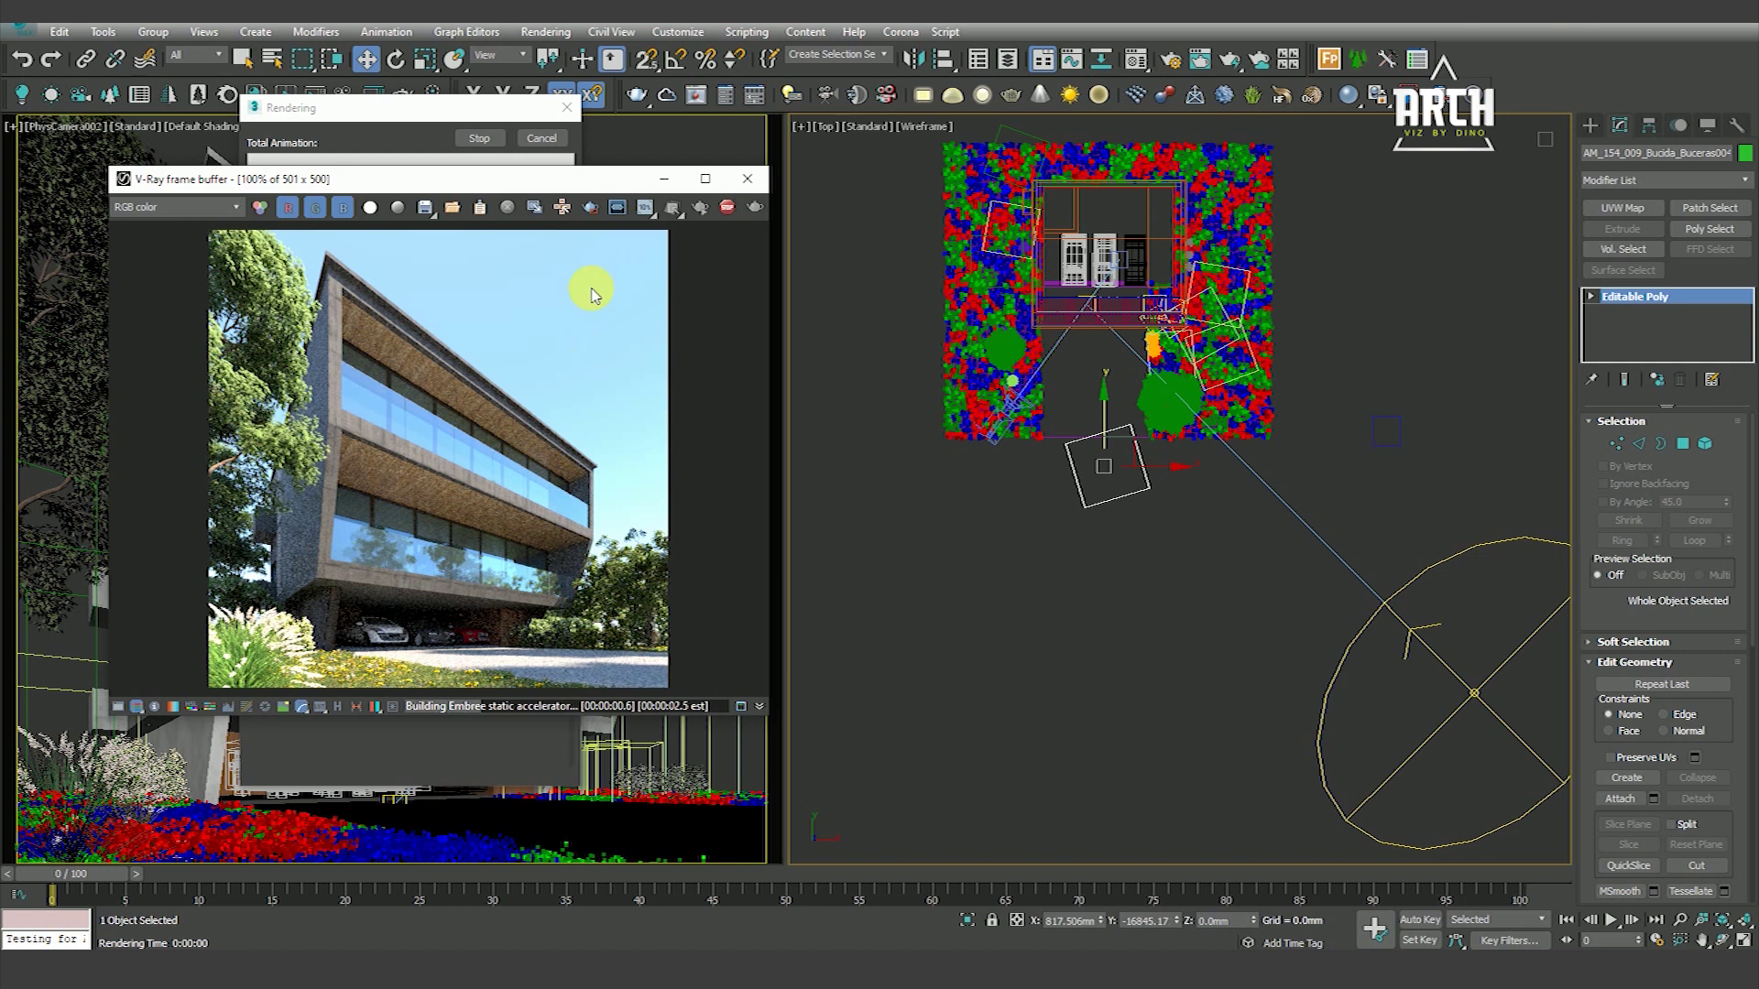
scroll(531, 371, down, 1)
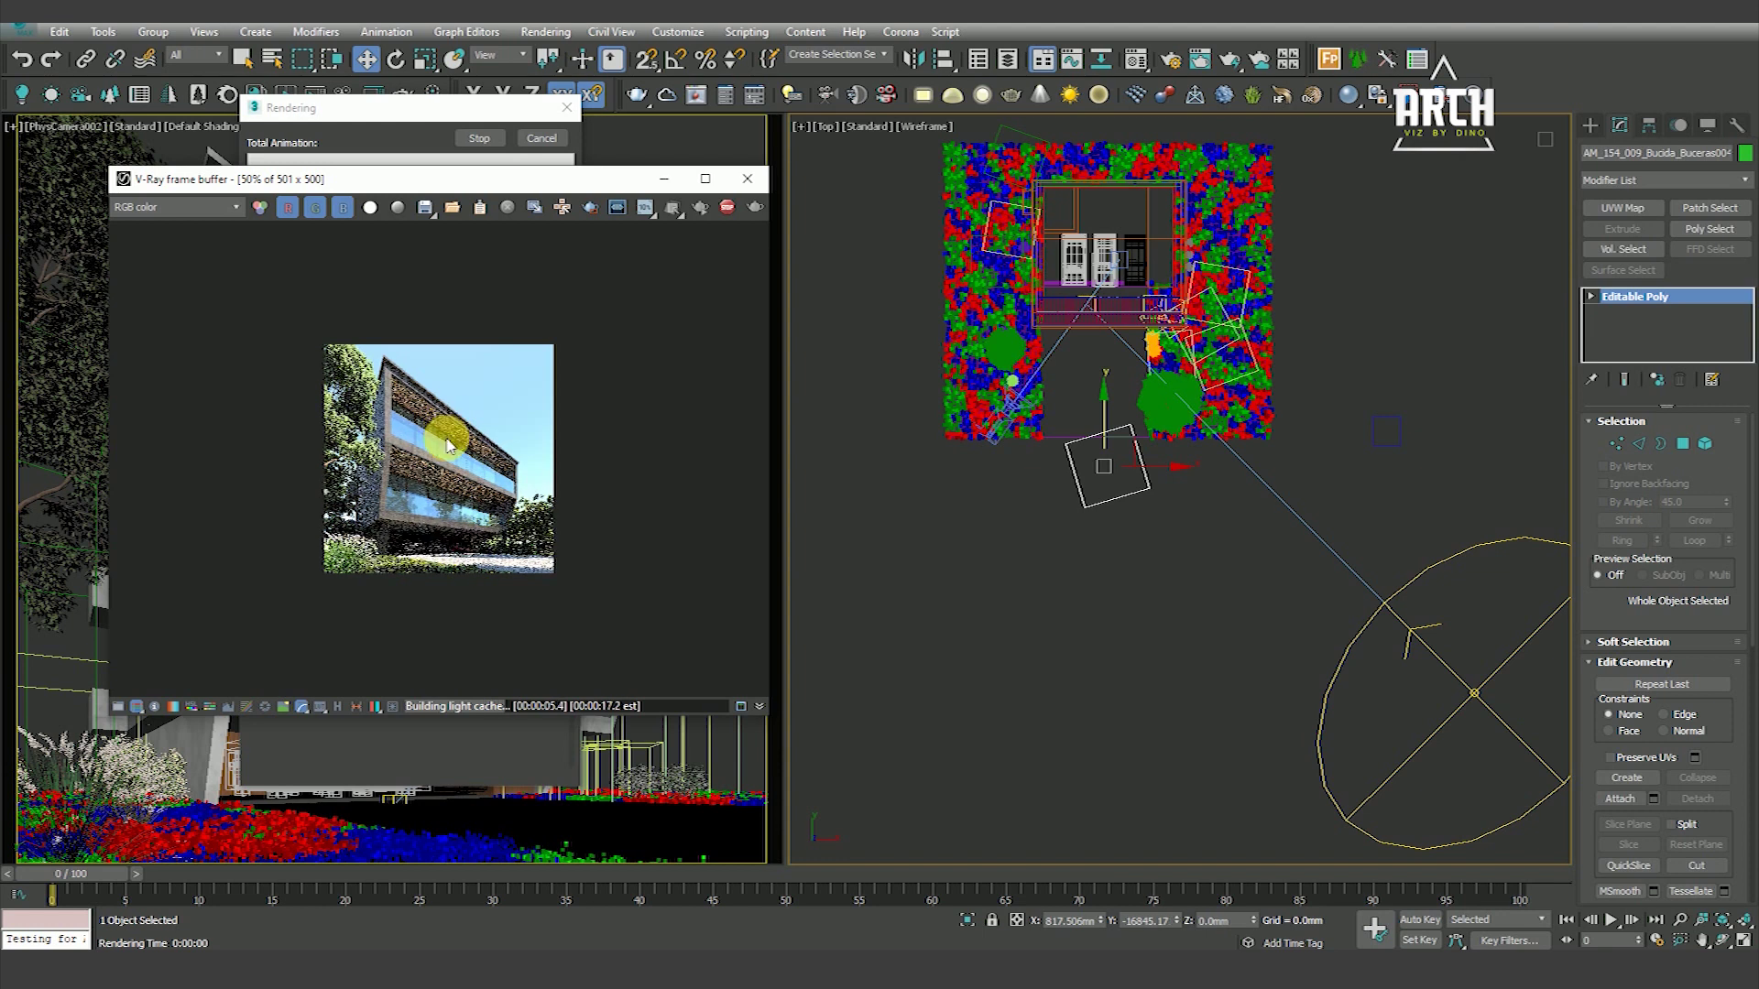
scroll(449, 440, up, 1)
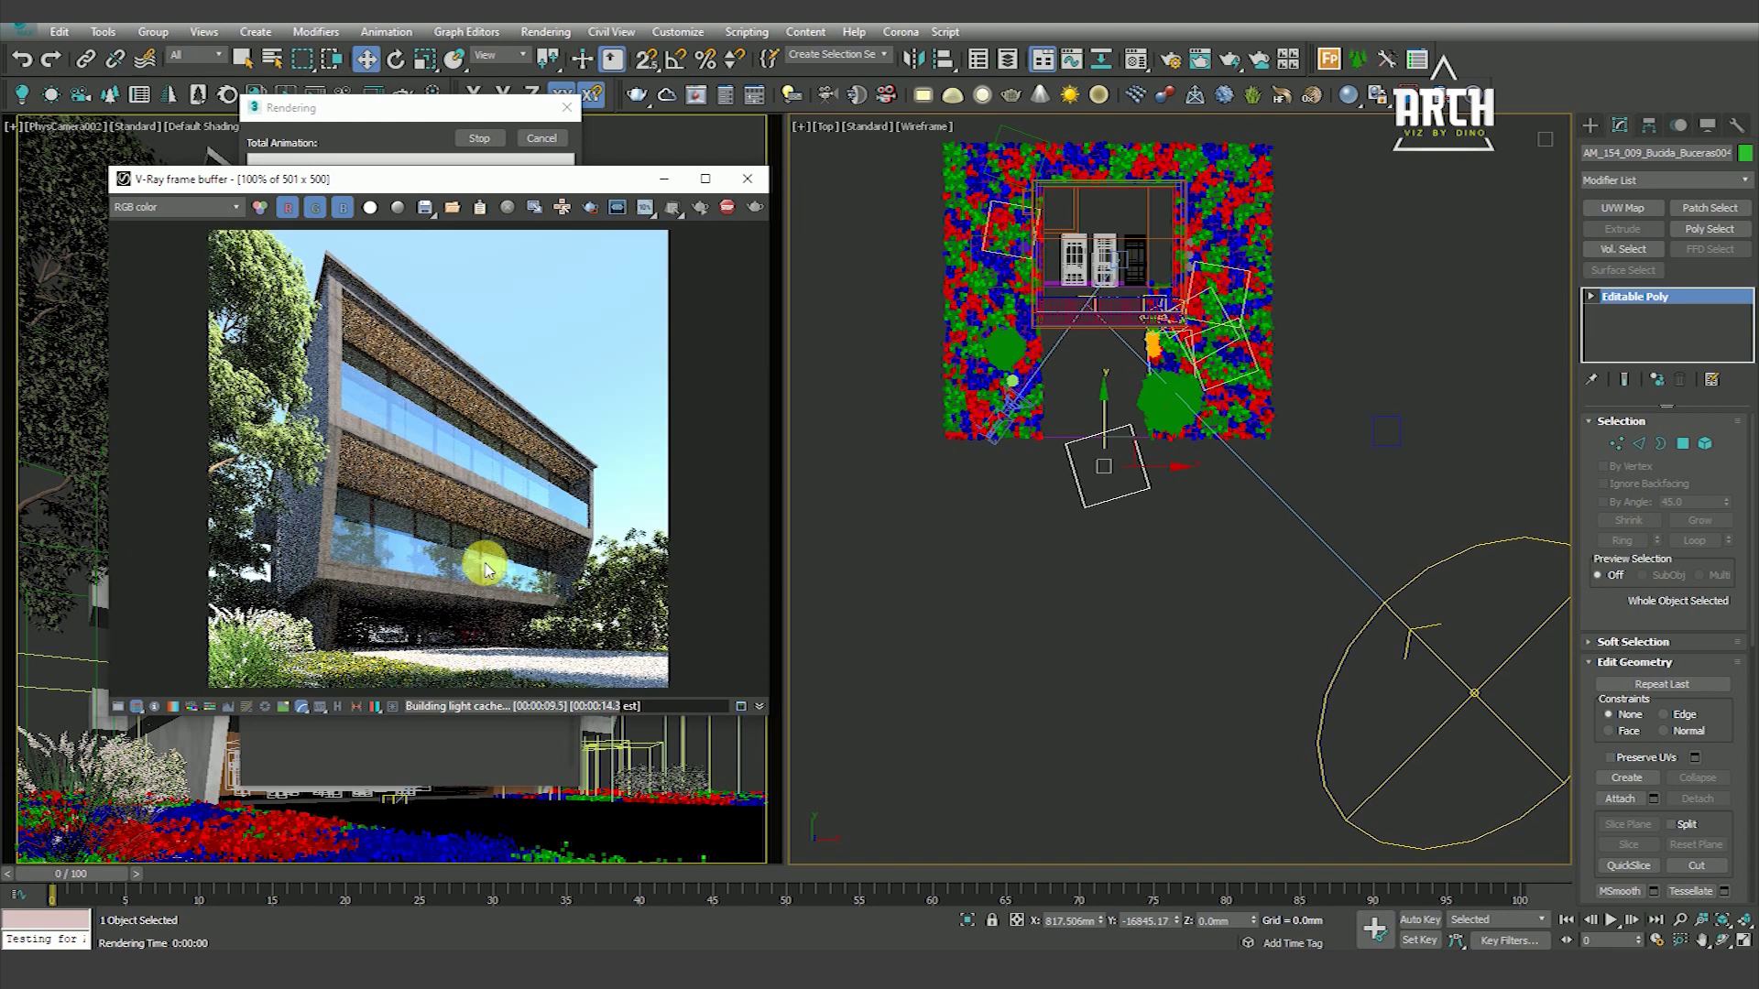
scroll(442, 444, up, 2)
scroll(443, 438, down, 2)
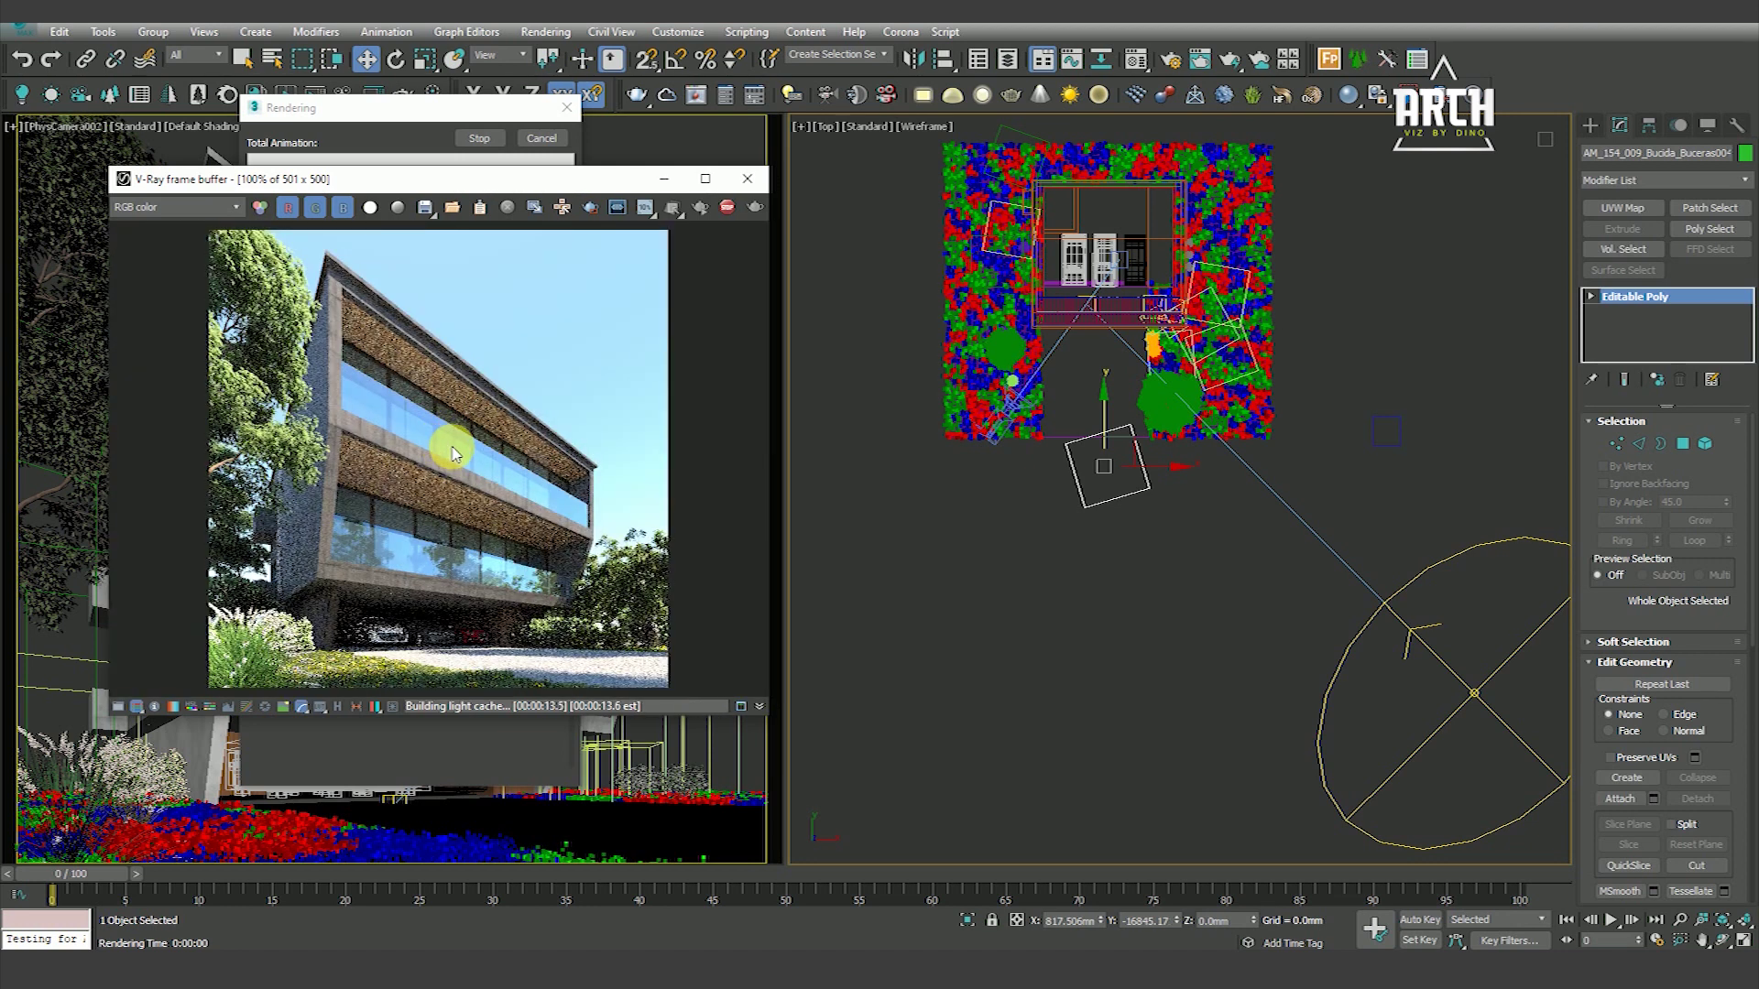
scroll(503, 513, up, 2)
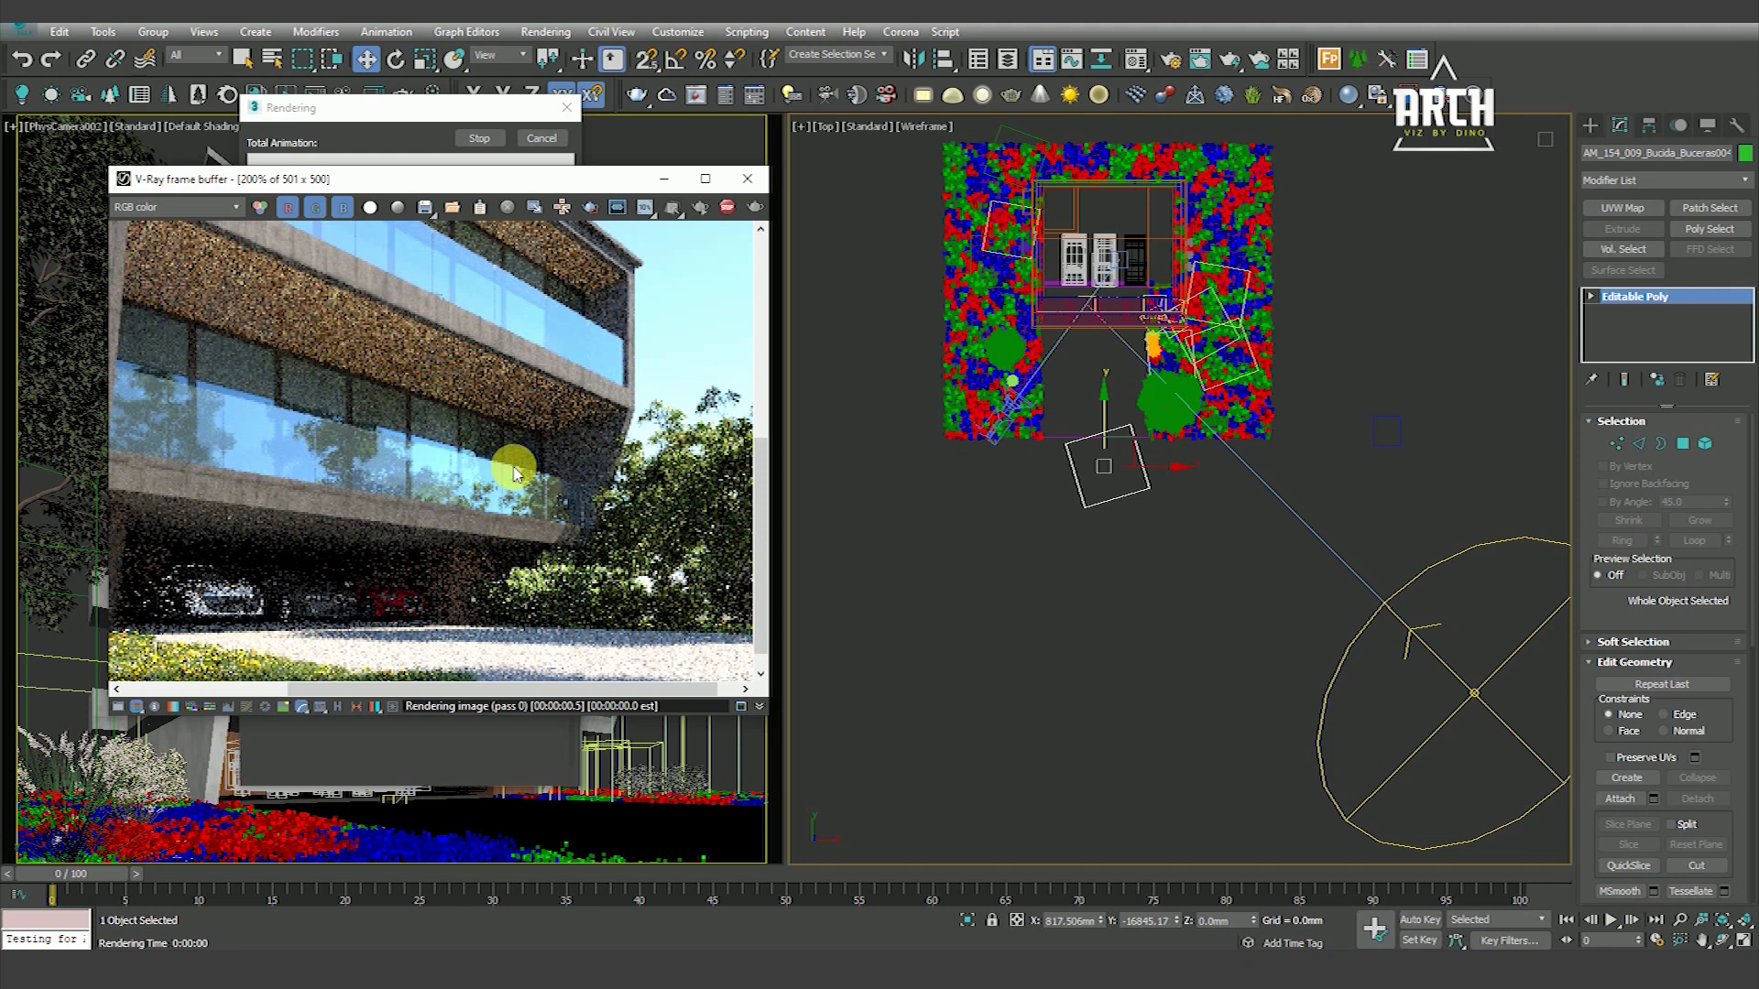
scroll(515, 465, down, 2)
scroll(568, 604, up, 2)
scroll(572, 559, down, 2)
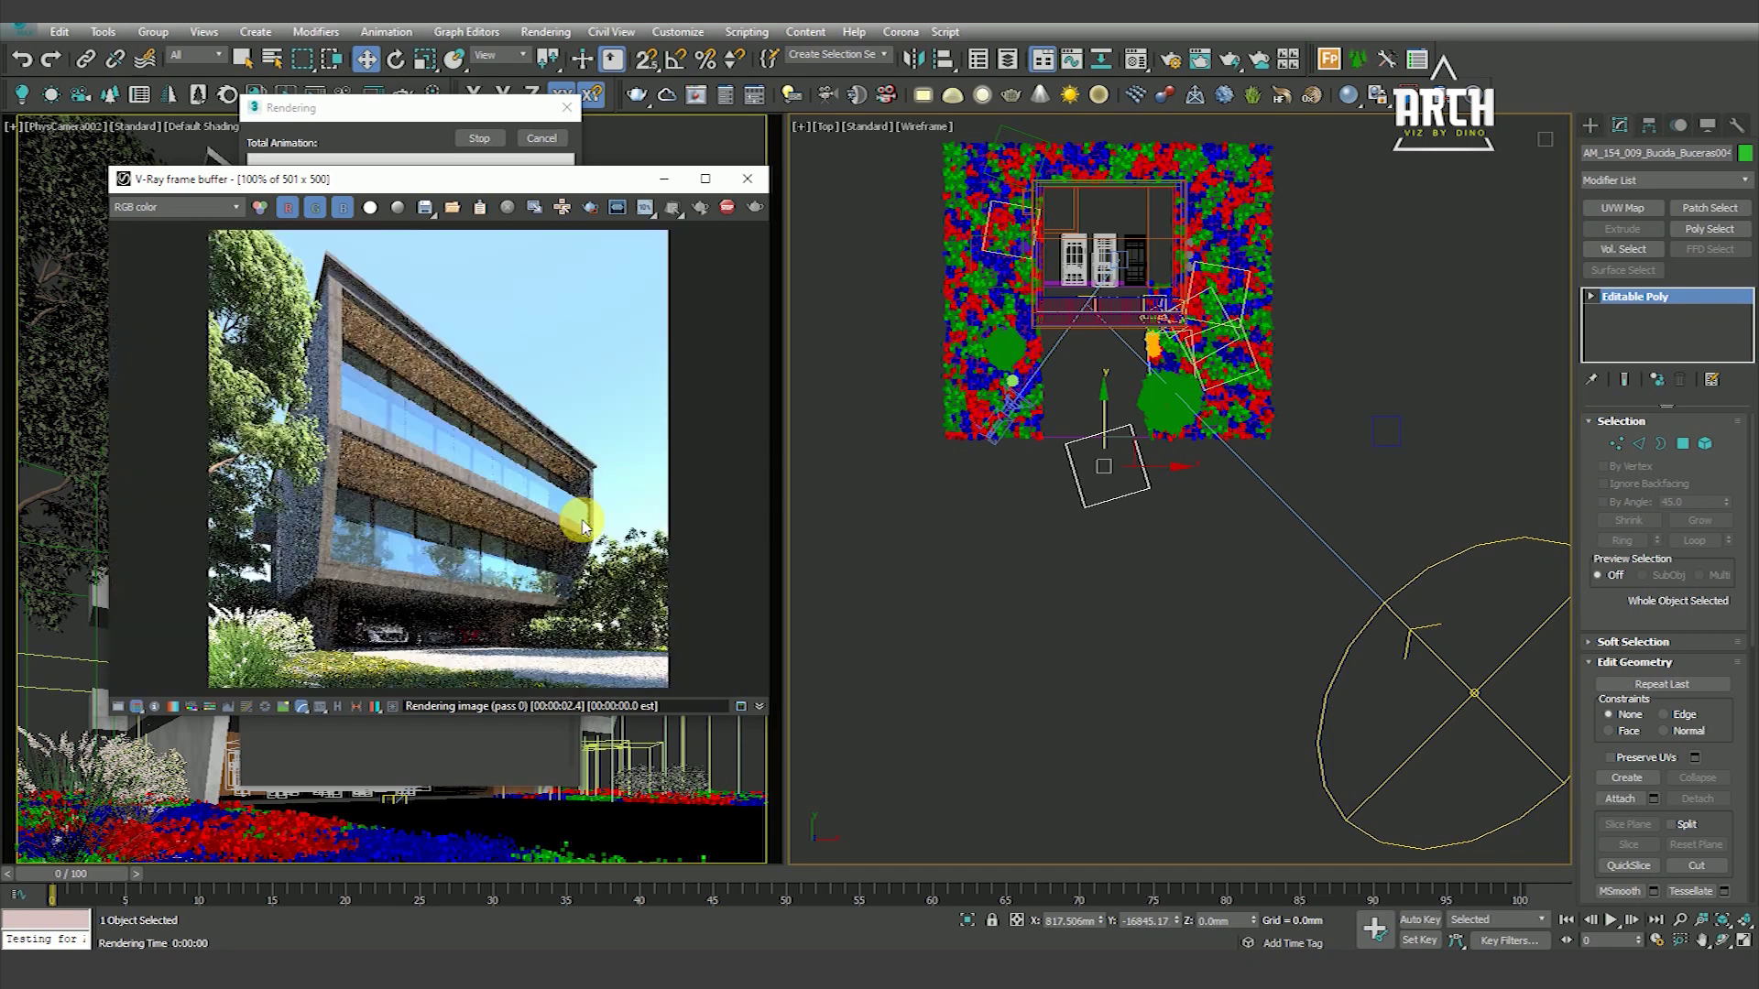
scroll(367, 471, up, 1)
scroll(348, 403, up, 1)
scroll(339, 376, down, 1)
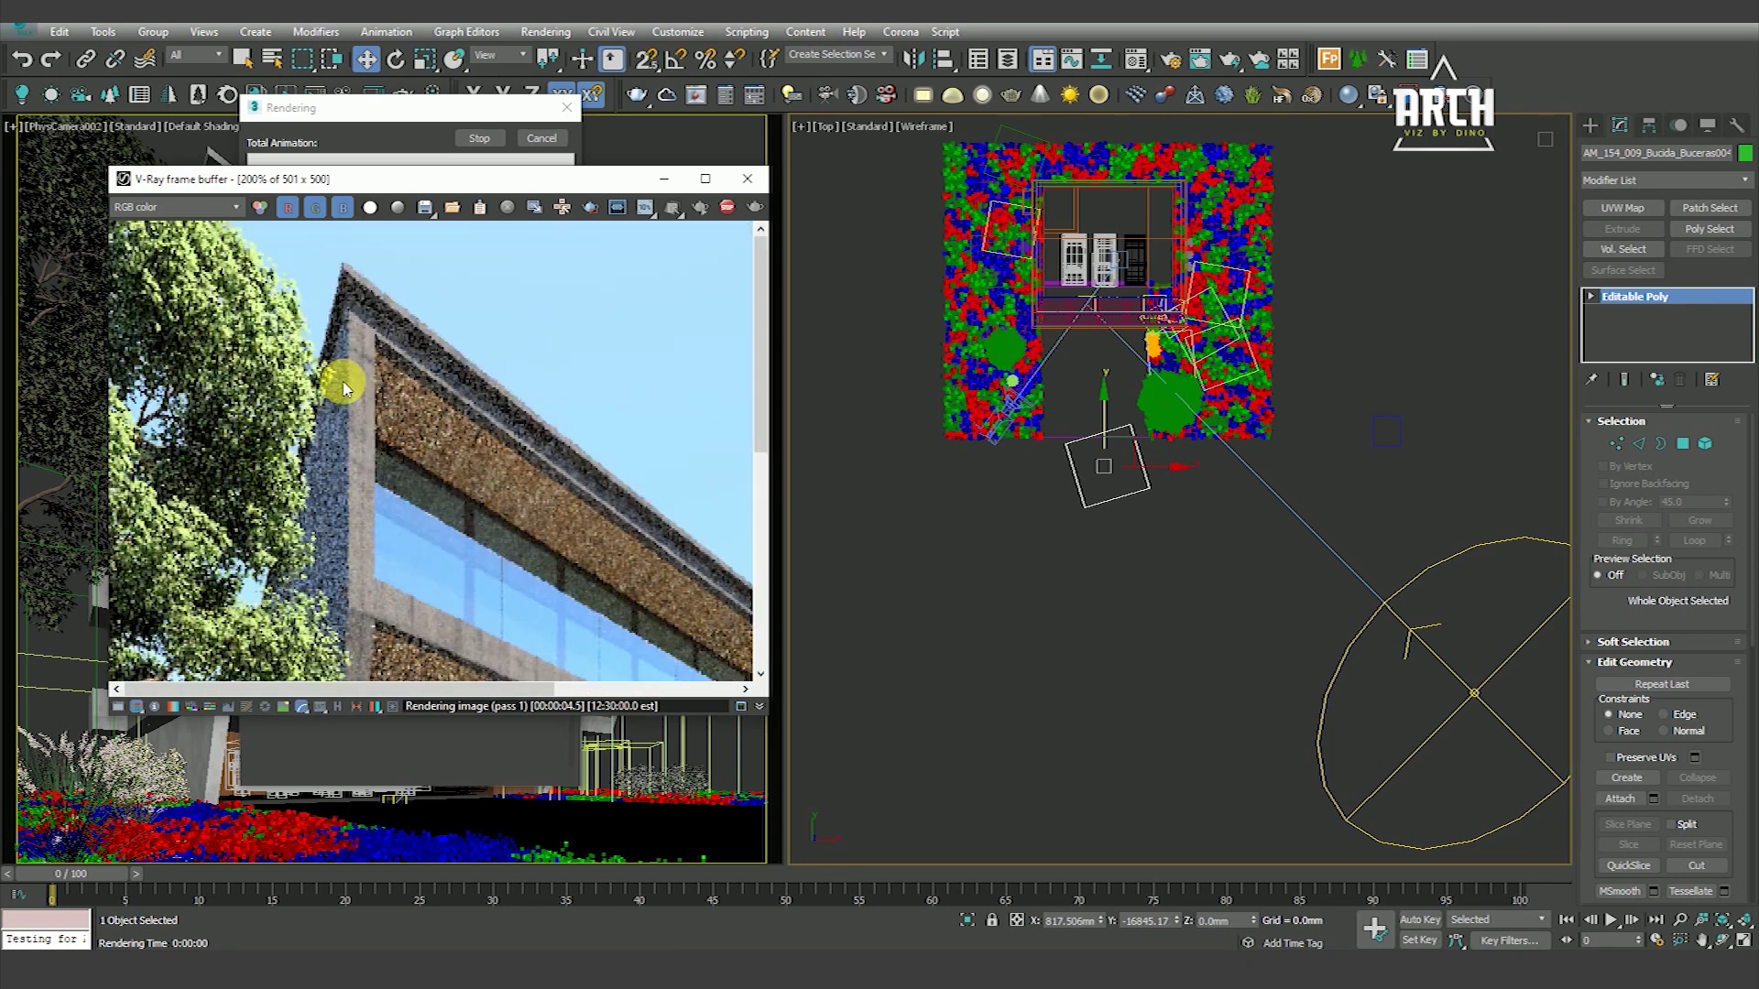
Finish inspecting the render, stop it, and open the Material Editor
scroll(349, 385, down, 1)
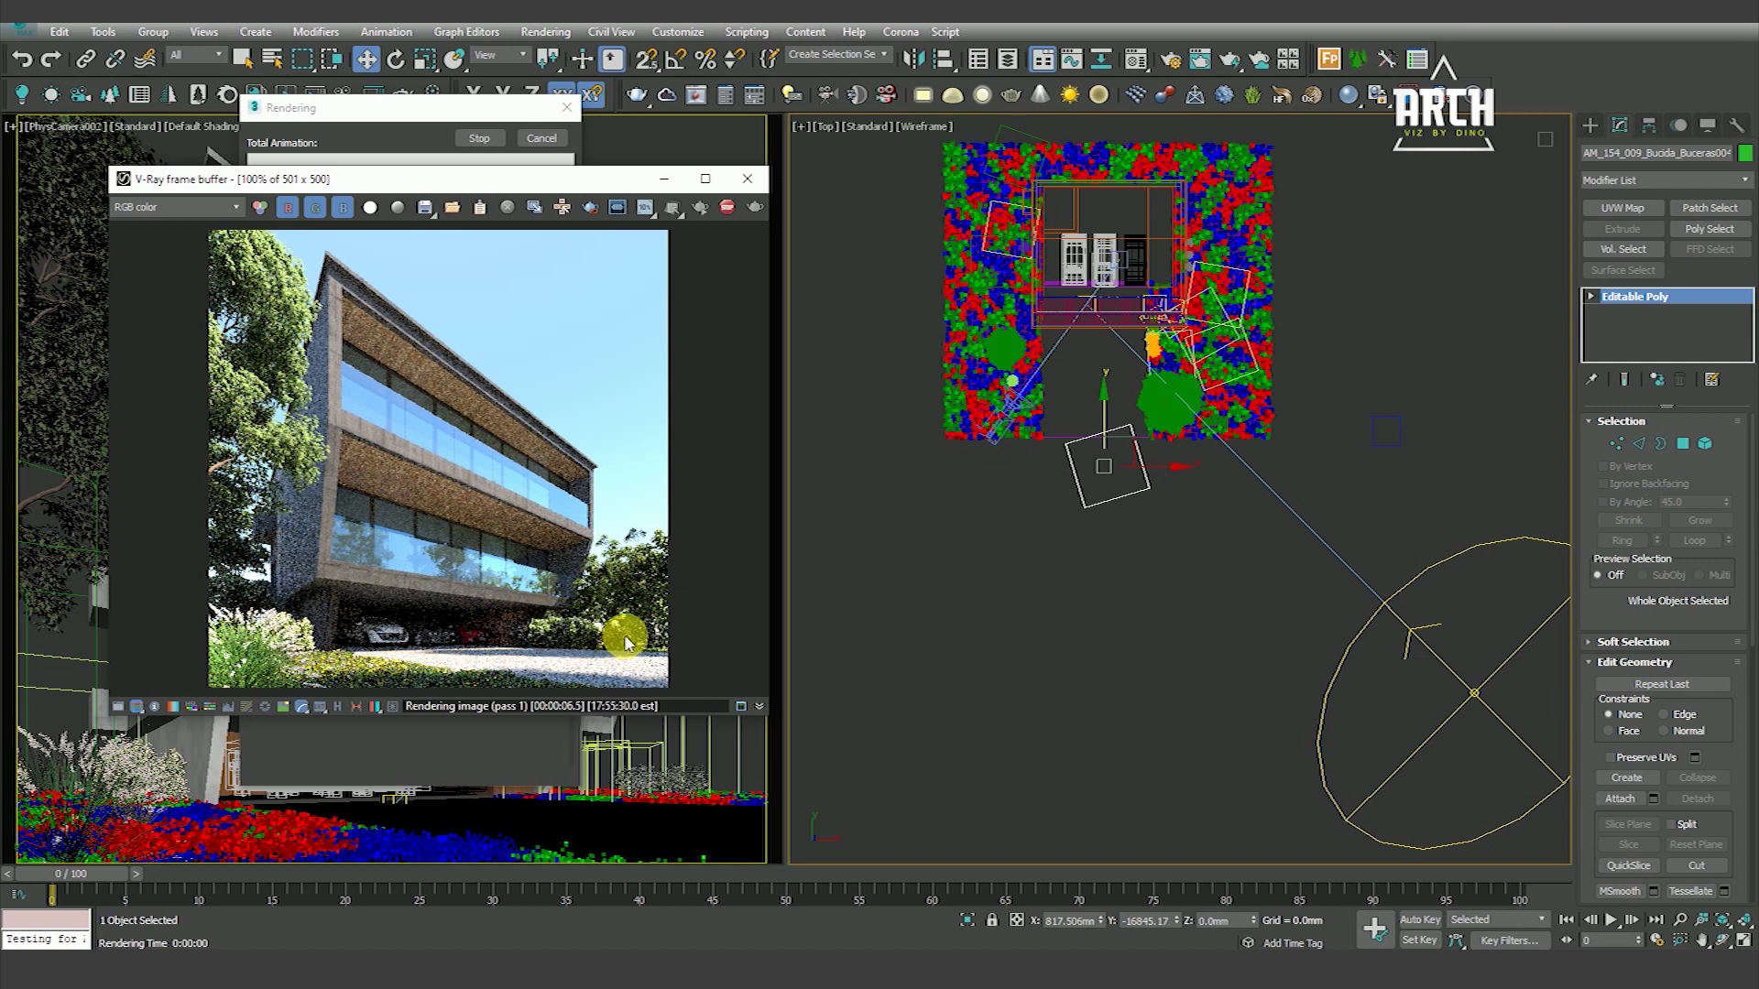
scroll(476, 634, up, 2)
scroll(482, 510, down, 2)
scroll(483, 596, up, 1)
scroll(595, 515, up, 1)
scroll(595, 513, down, 2)
scroll(439, 455, up, 1)
scroll(302, 397, up, 1)
scroll(295, 536, up, 1)
scroll(320, 504, down, 2)
scroll(512, 413, up, 1)
scroll(568, 403, down, 1)
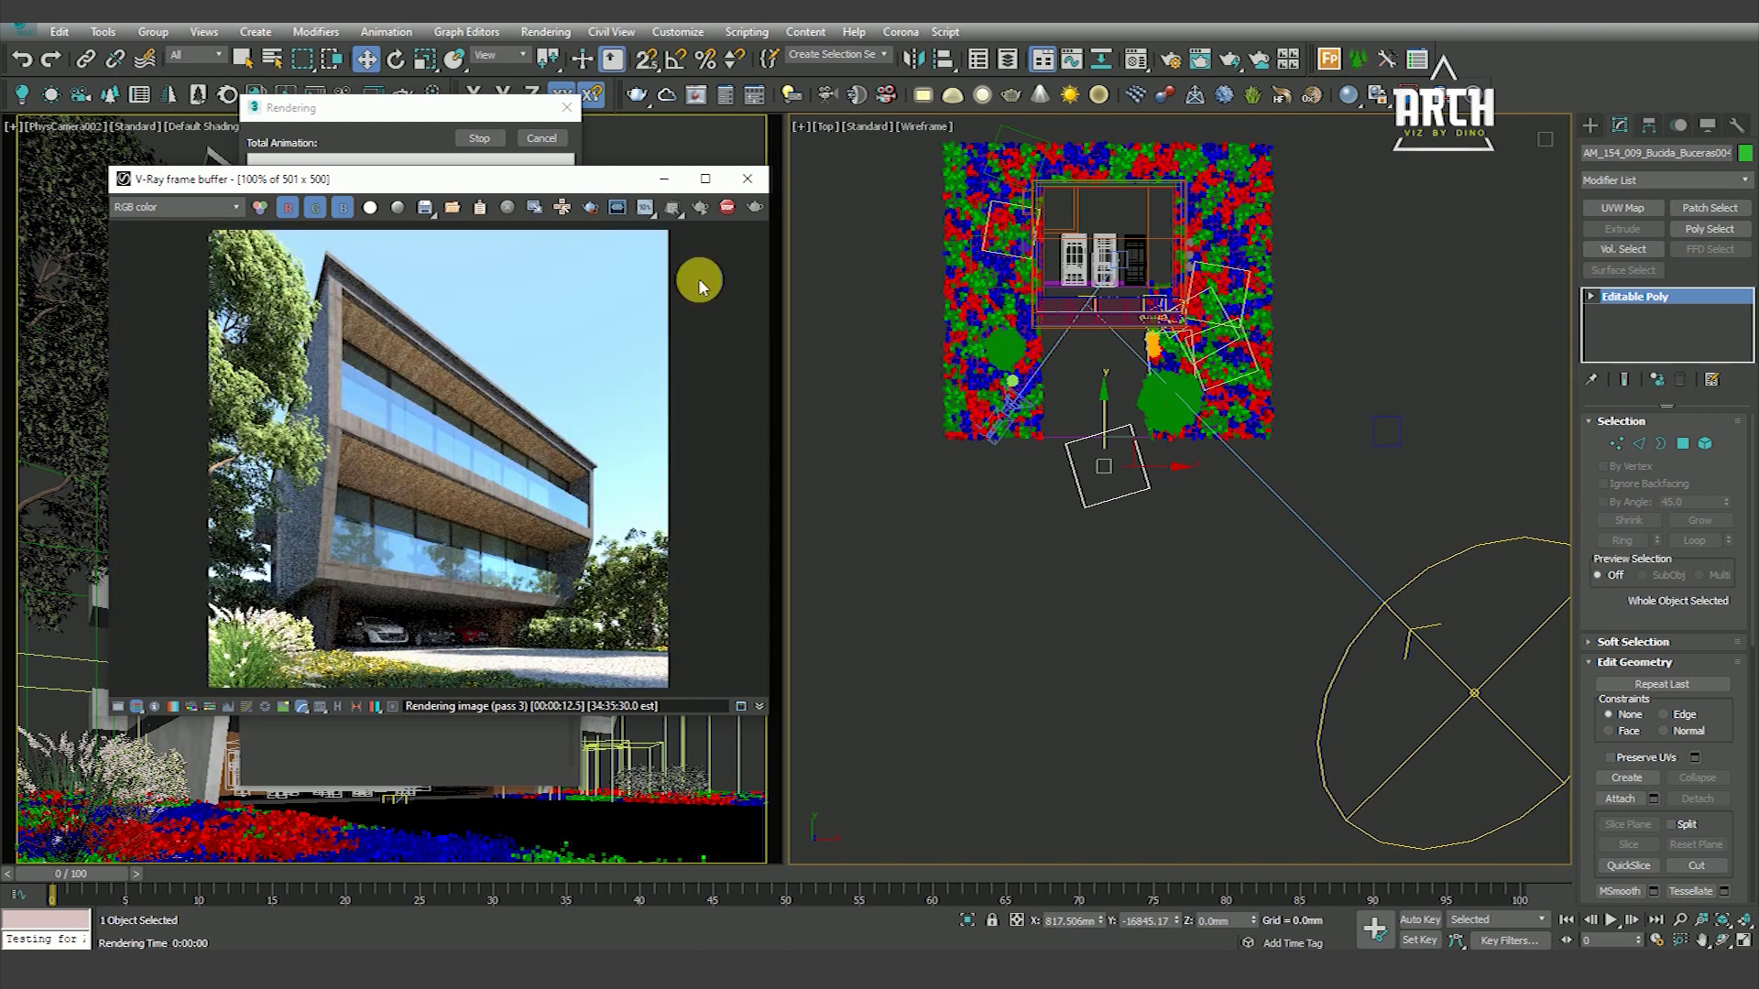
click(726, 209)
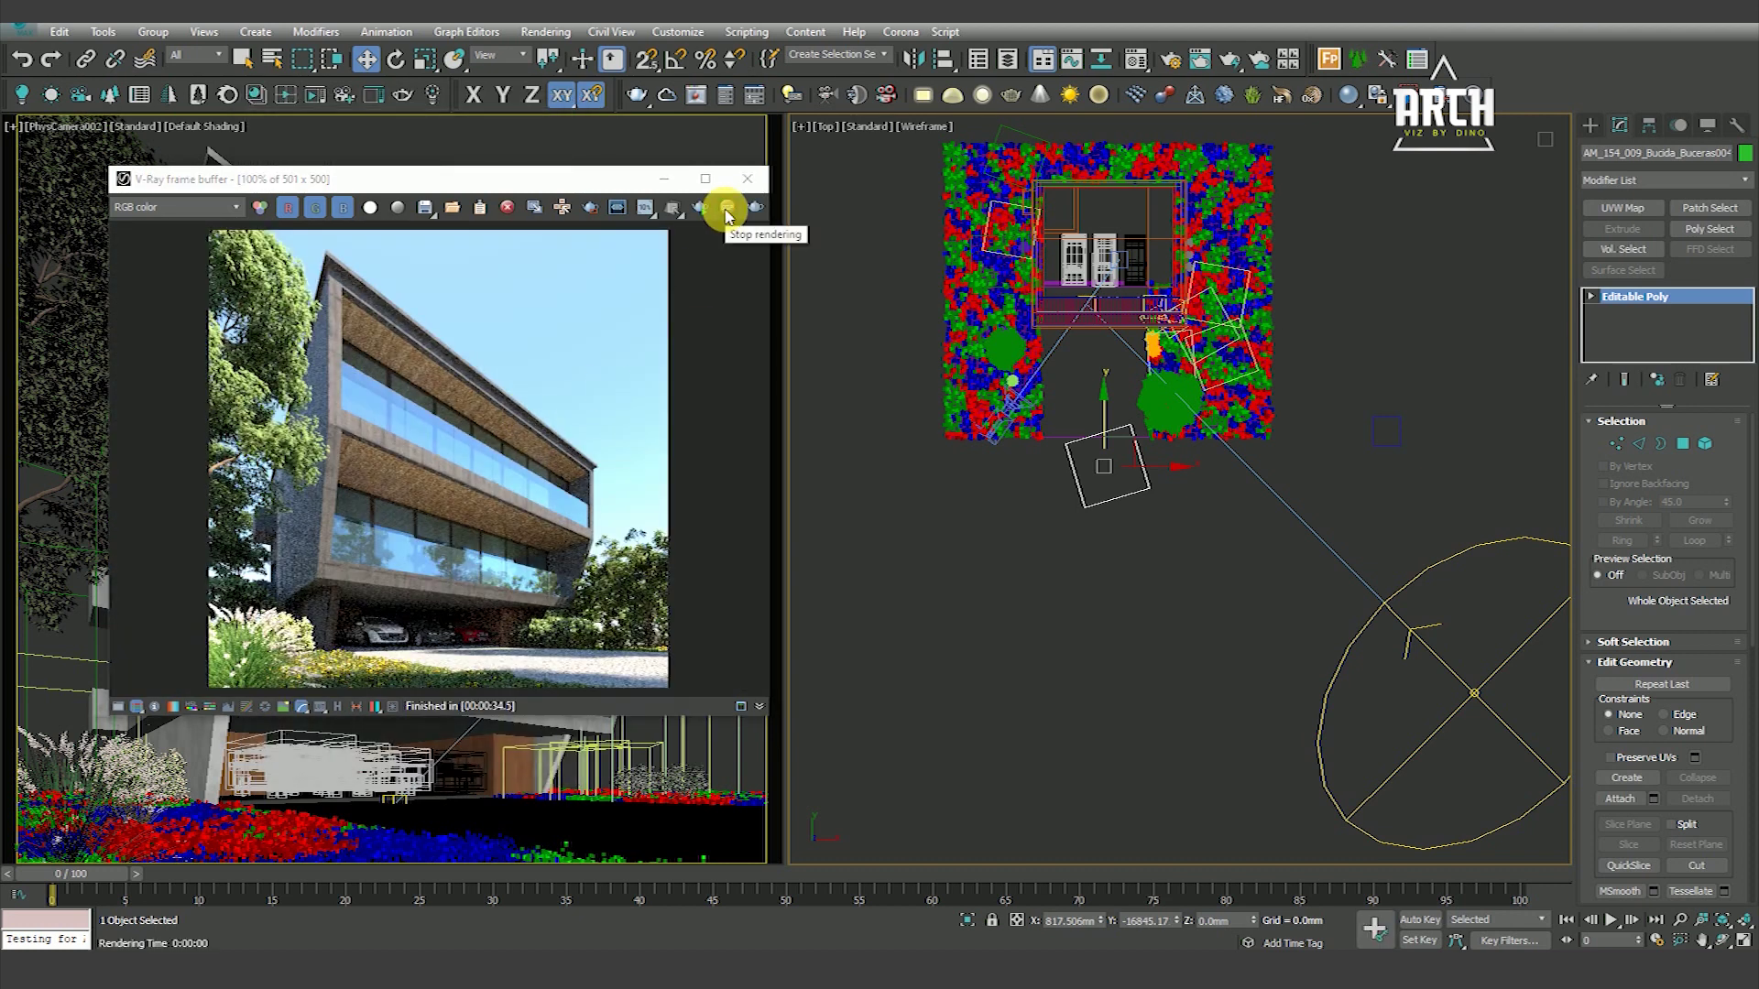
click(1136, 59)
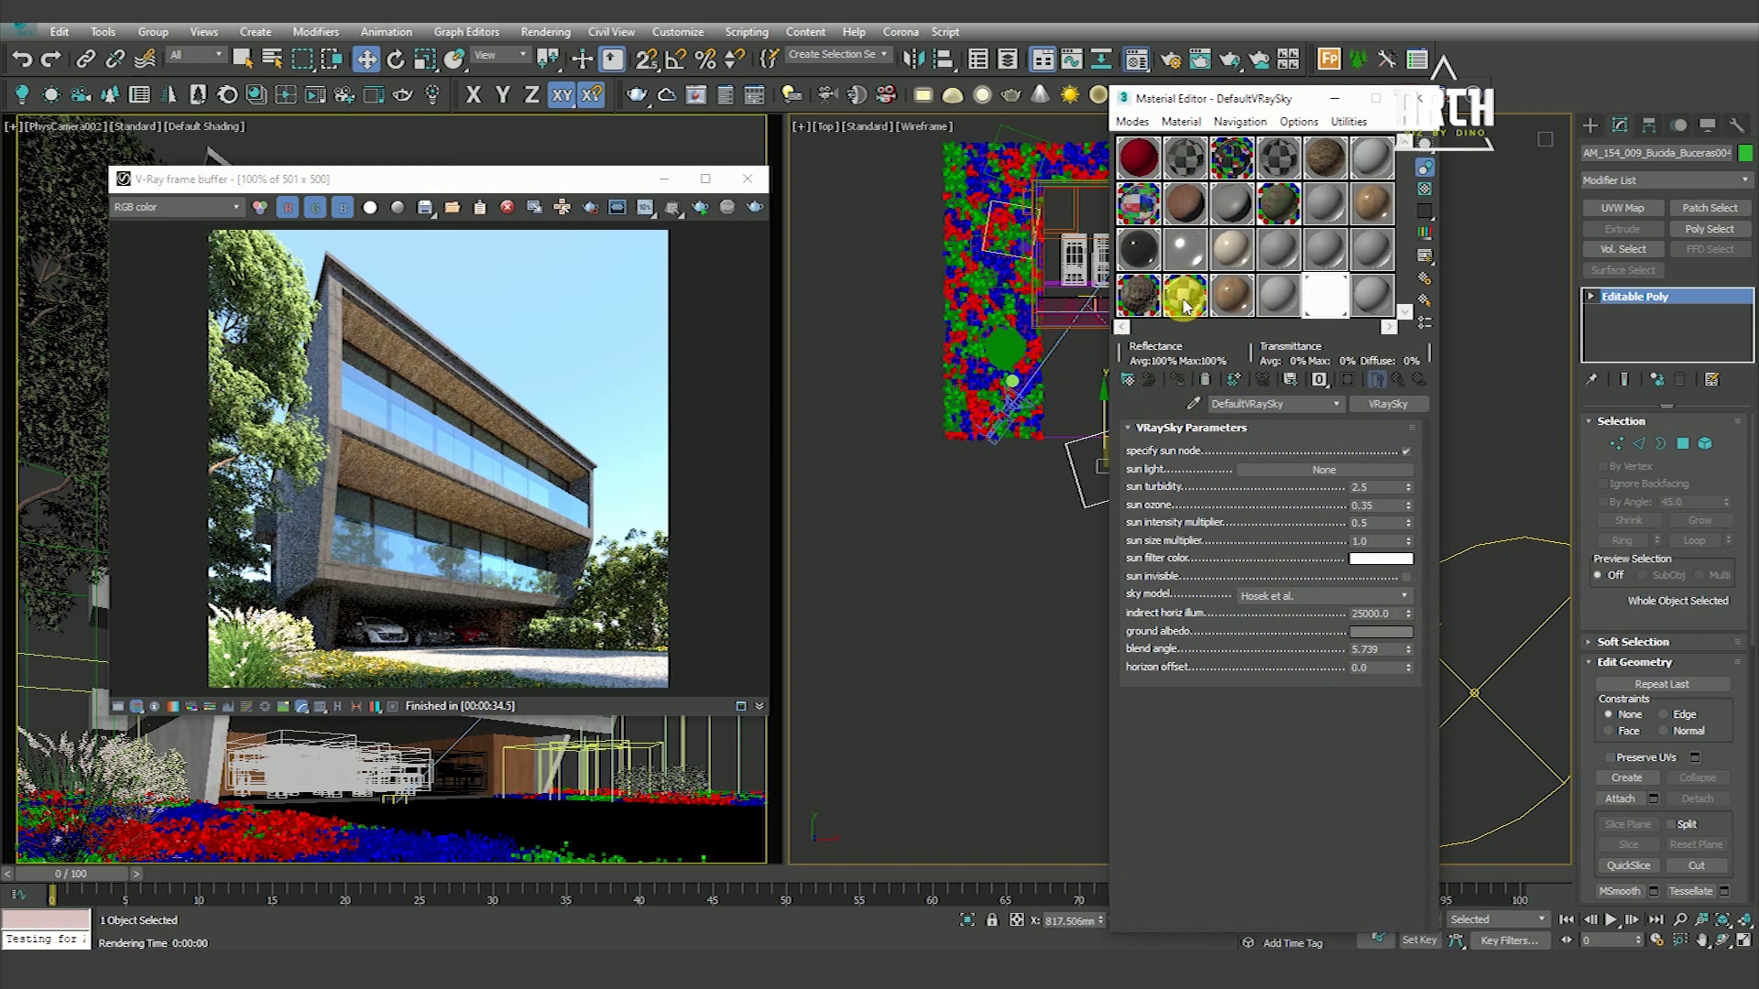
Move the frame buffer lower-left and select vray_Glass, opening its enlarged sample preview
click(1273, 256)
click(1204, 379)
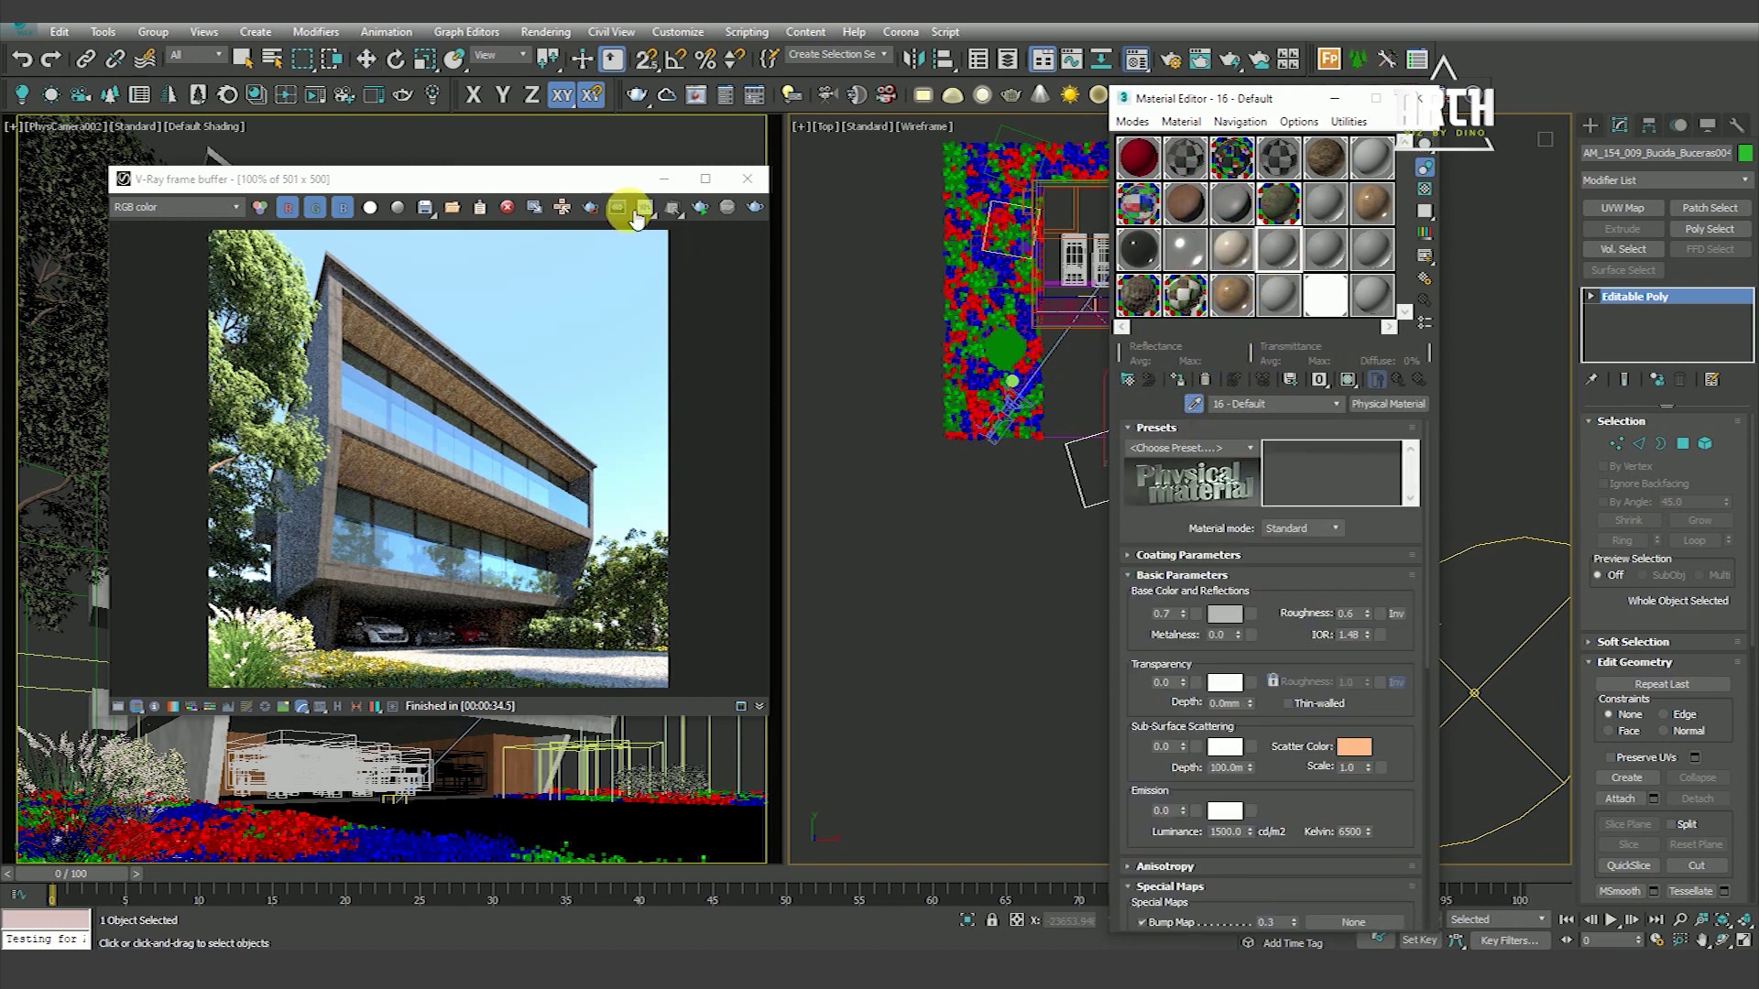
drag(612, 174, 541, 545)
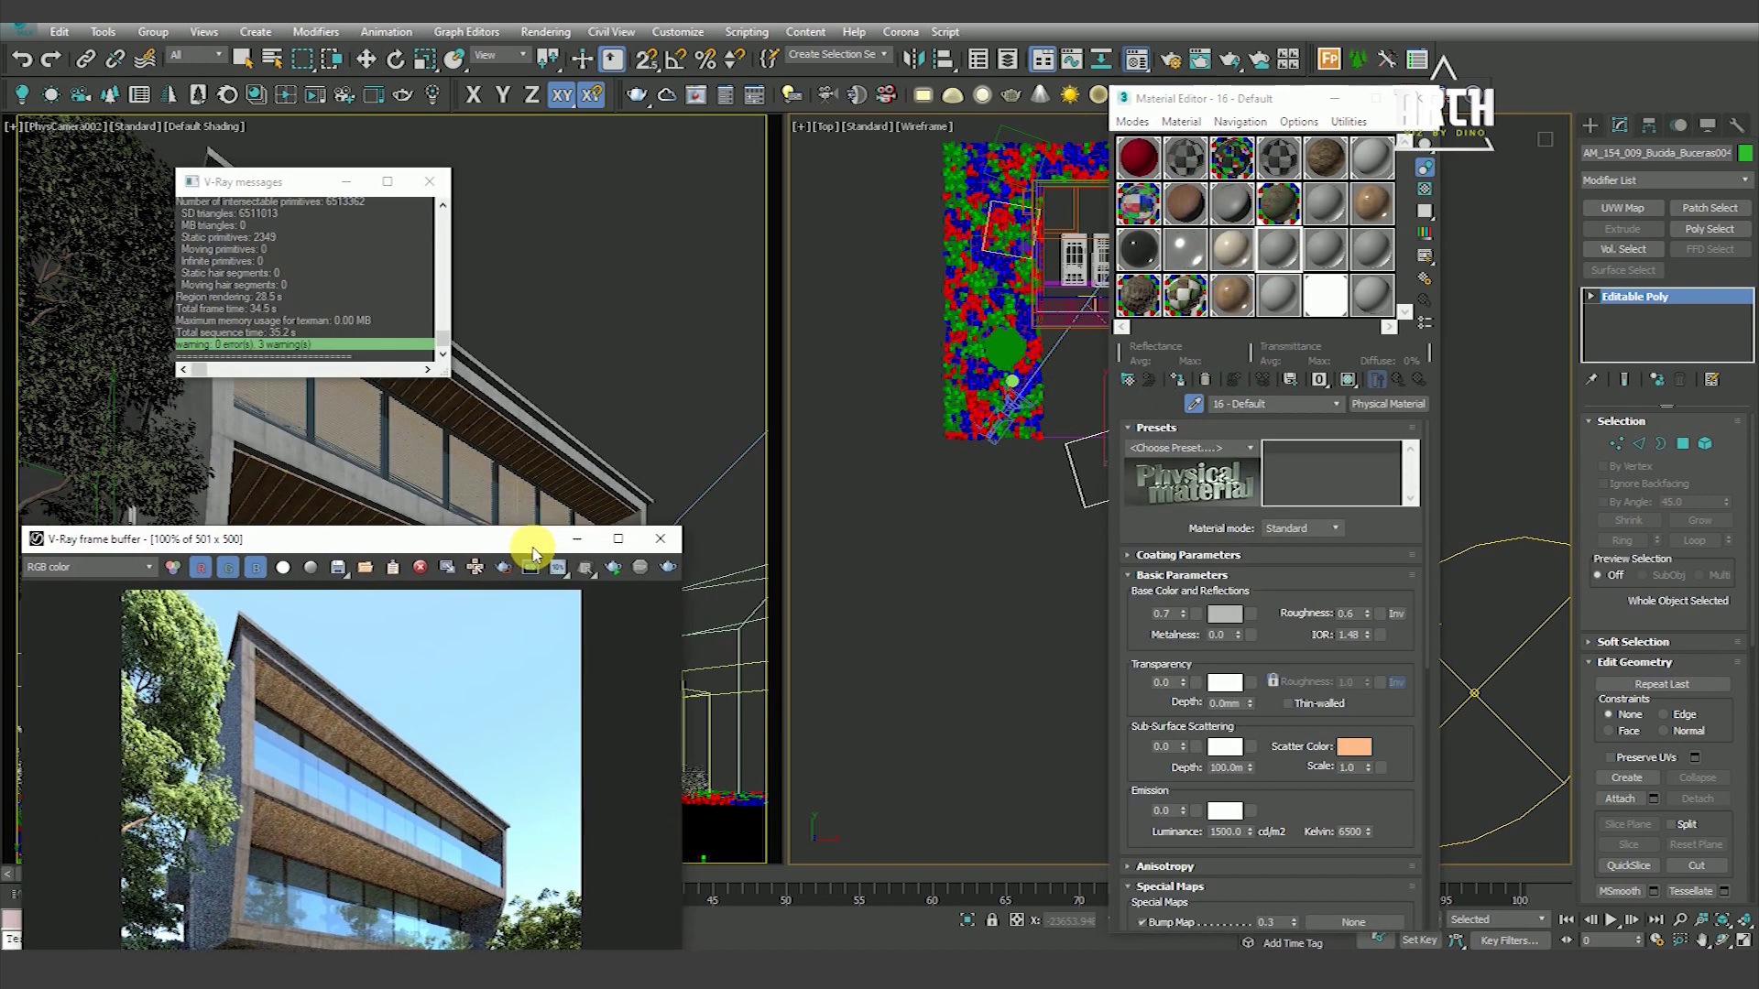
click(417, 469)
double_click(1278, 252)
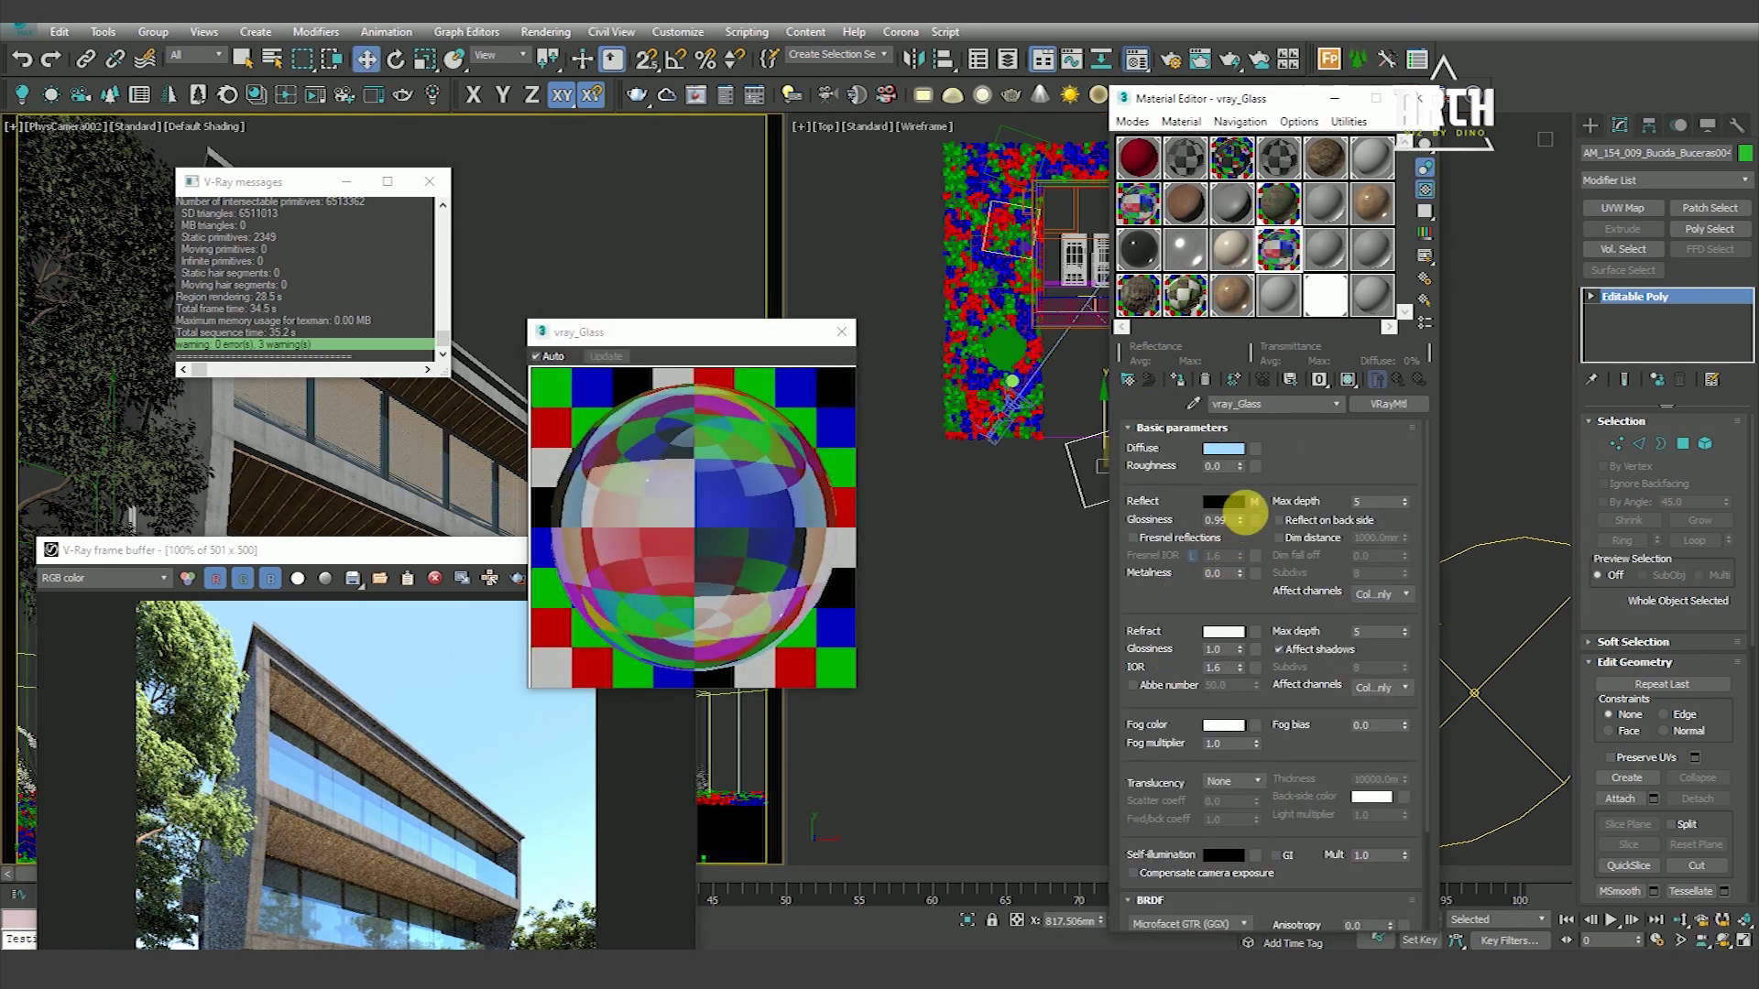
Reshape the Reflect Falloff map's Mix Curve to nearly linear and return to vray_Glass's main parameters
click(1255, 502)
scroll(1197, 628, down, 1)
scroll(1227, 715, down, 1)
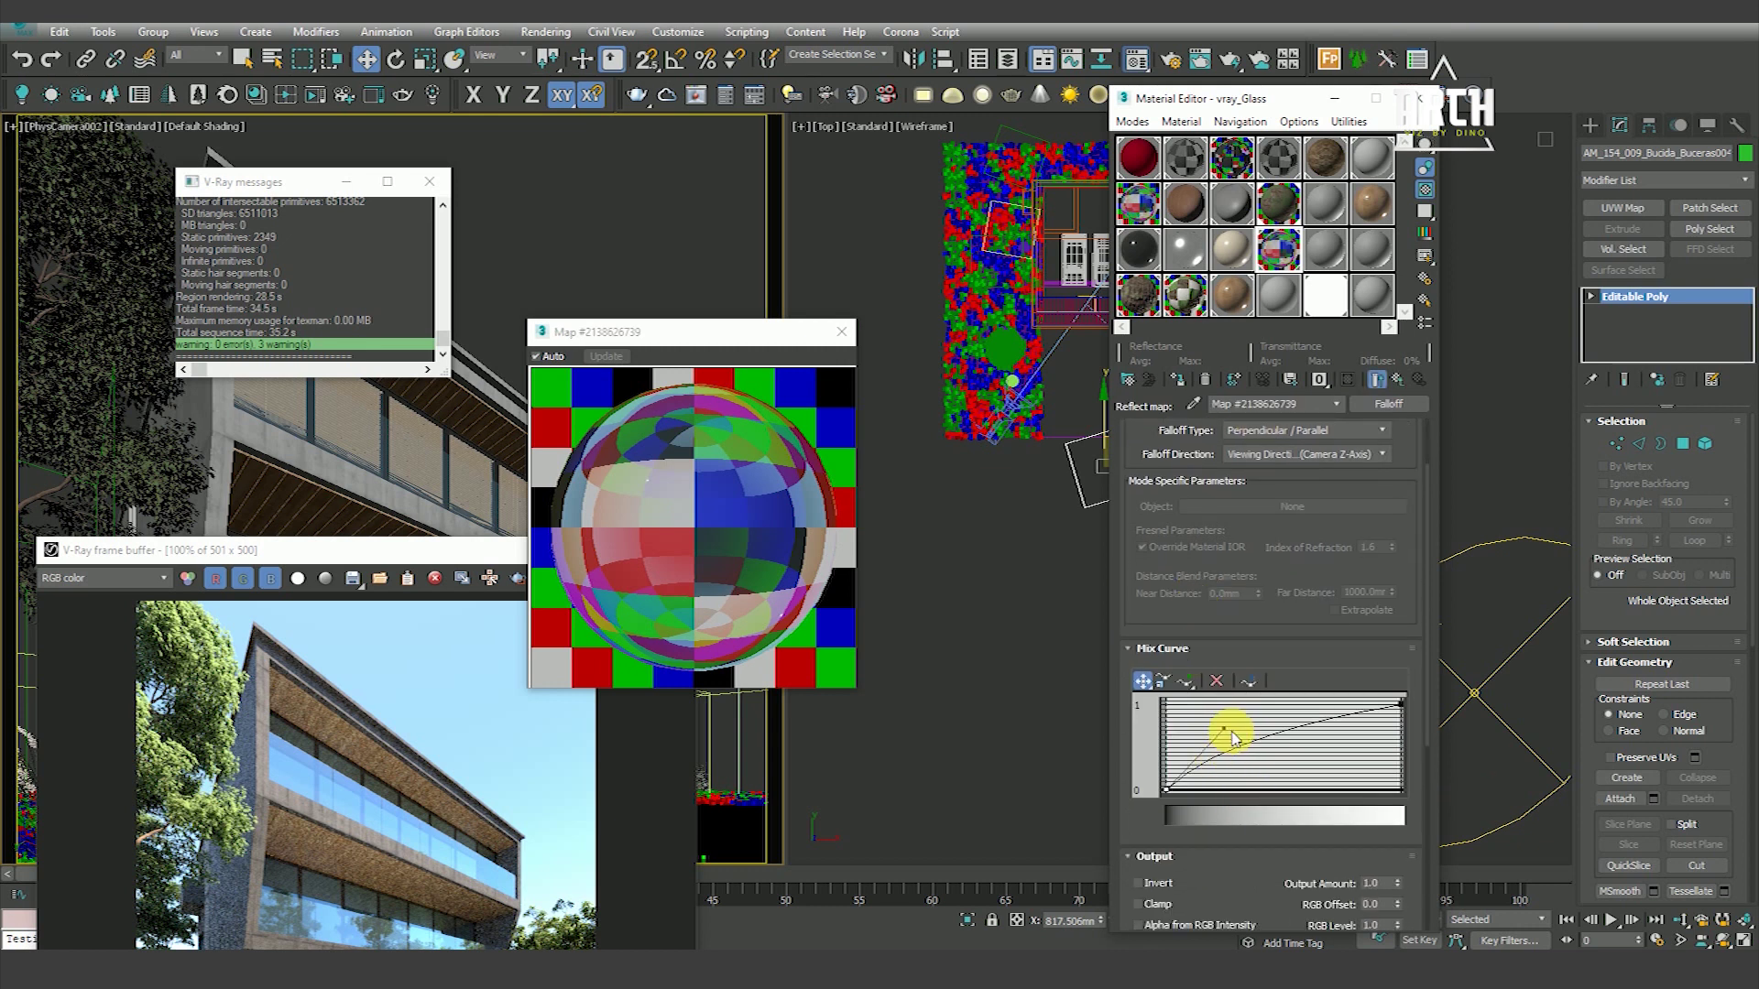
drag(1231, 733, 1303, 763)
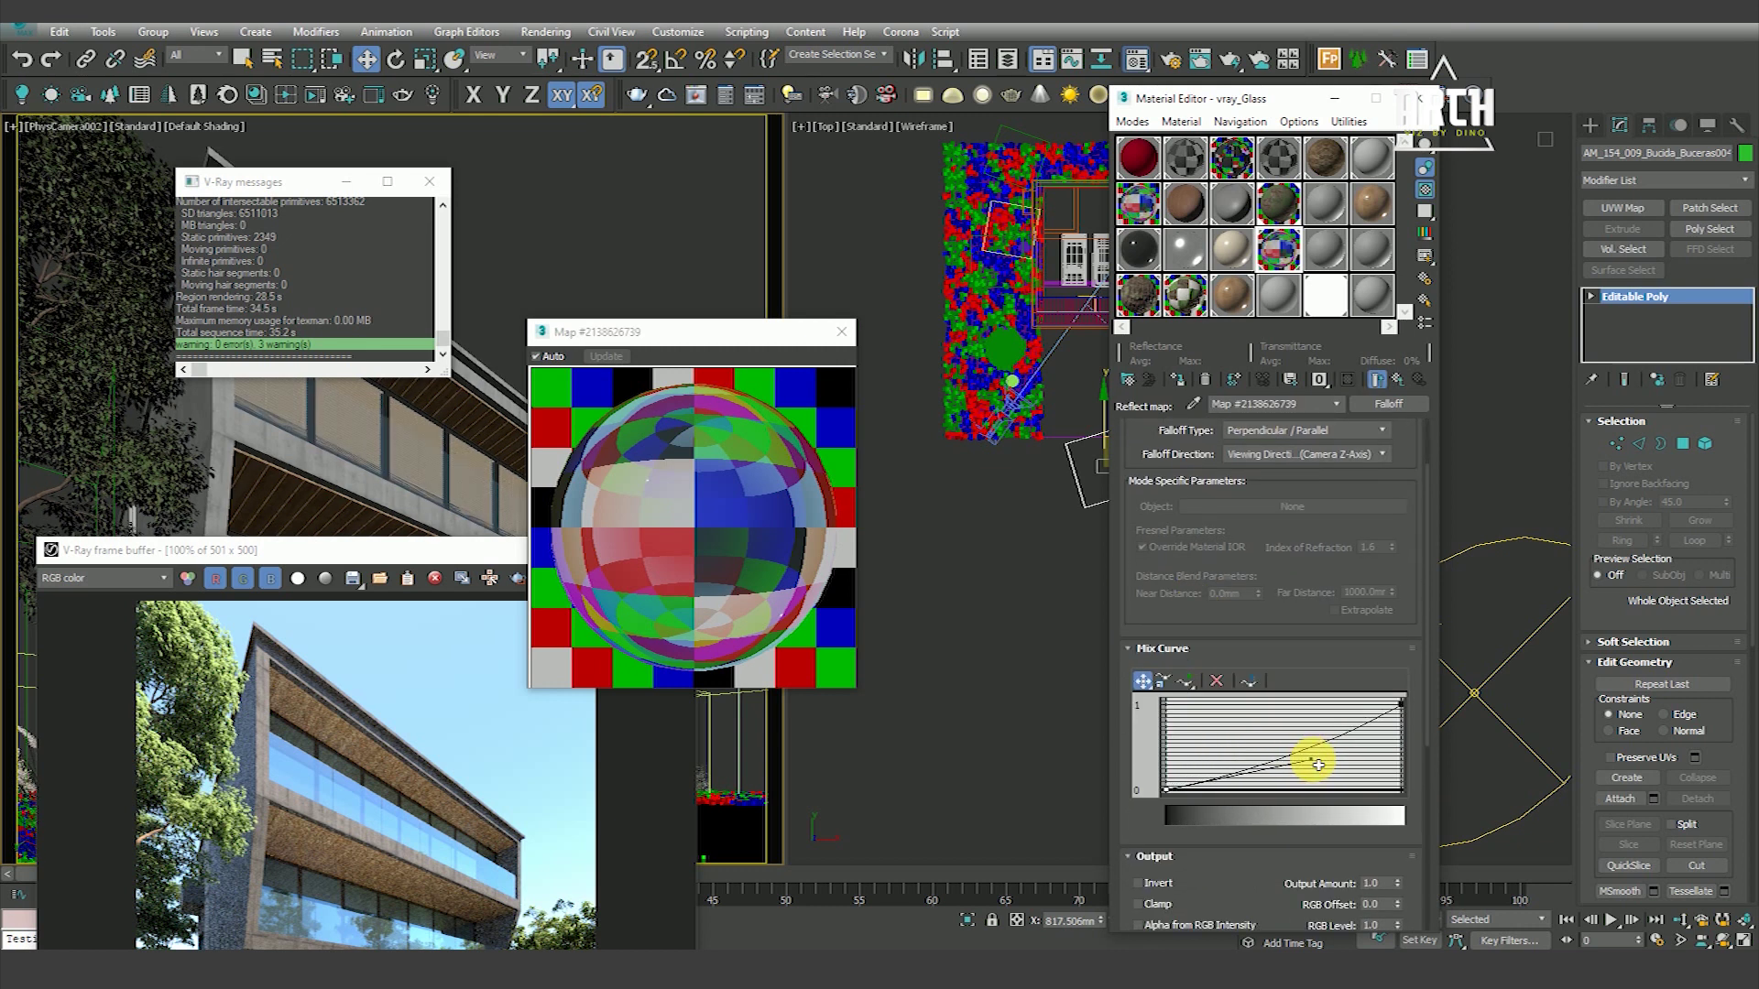
drag(1318, 766, 1406, 792)
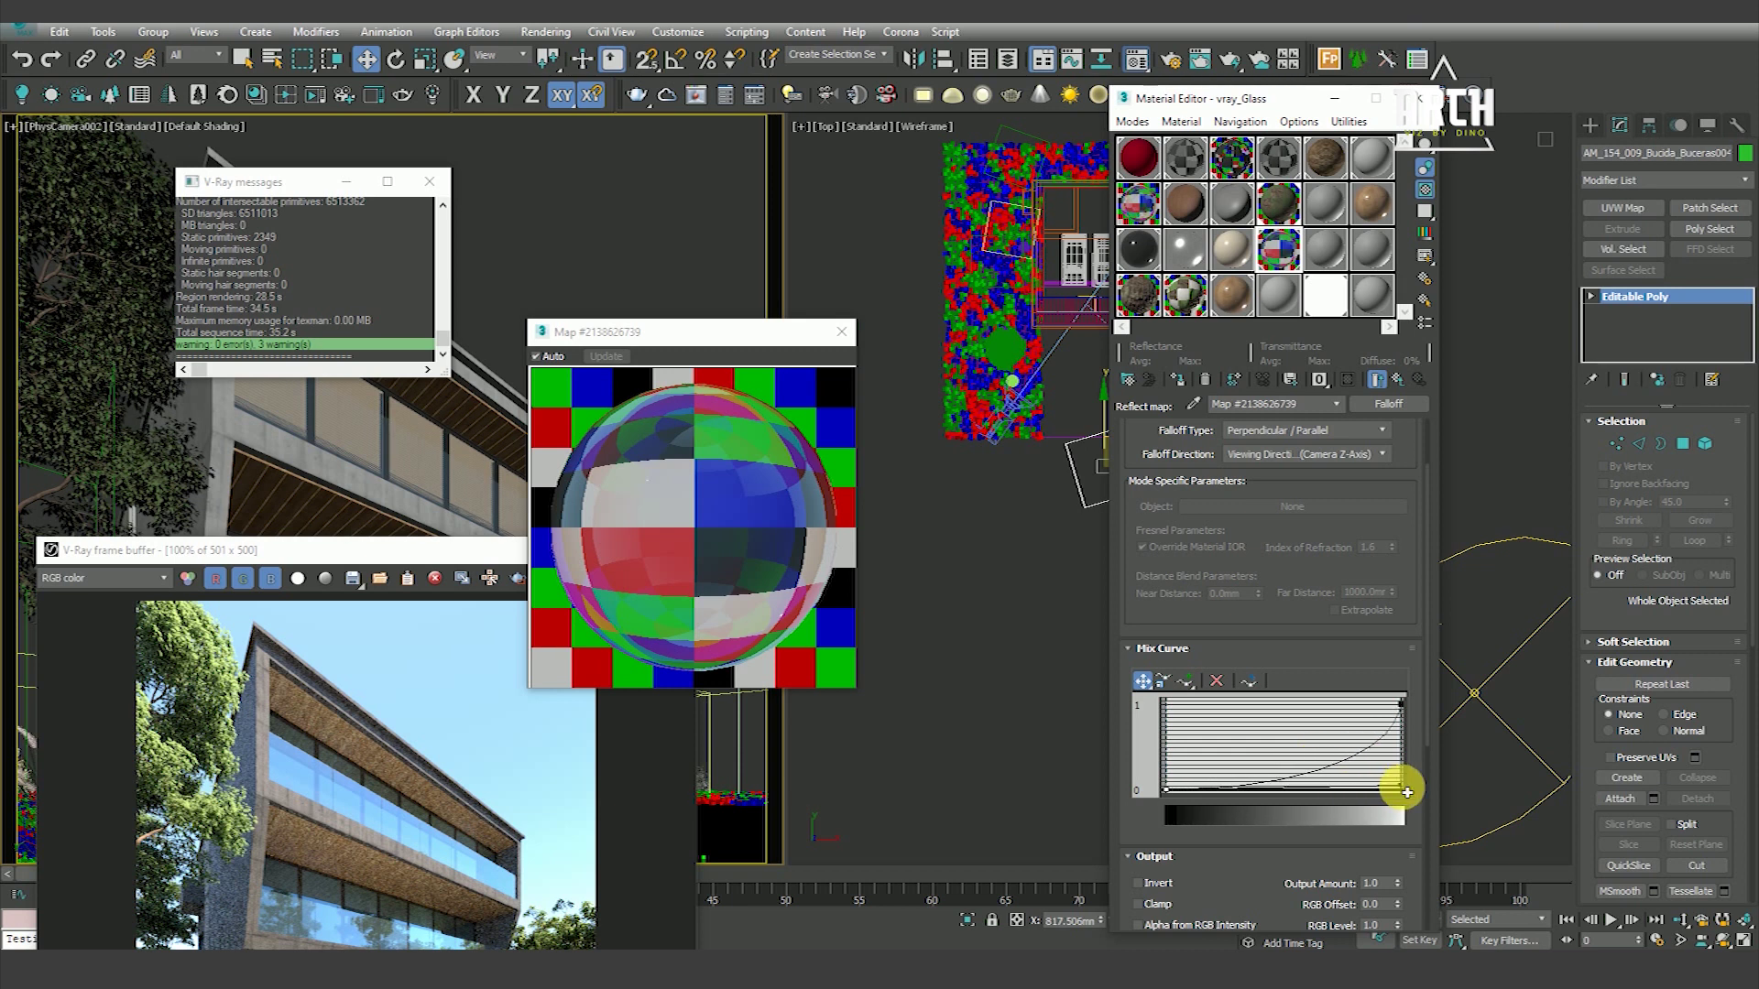
drag(1406, 792, 1230, 705)
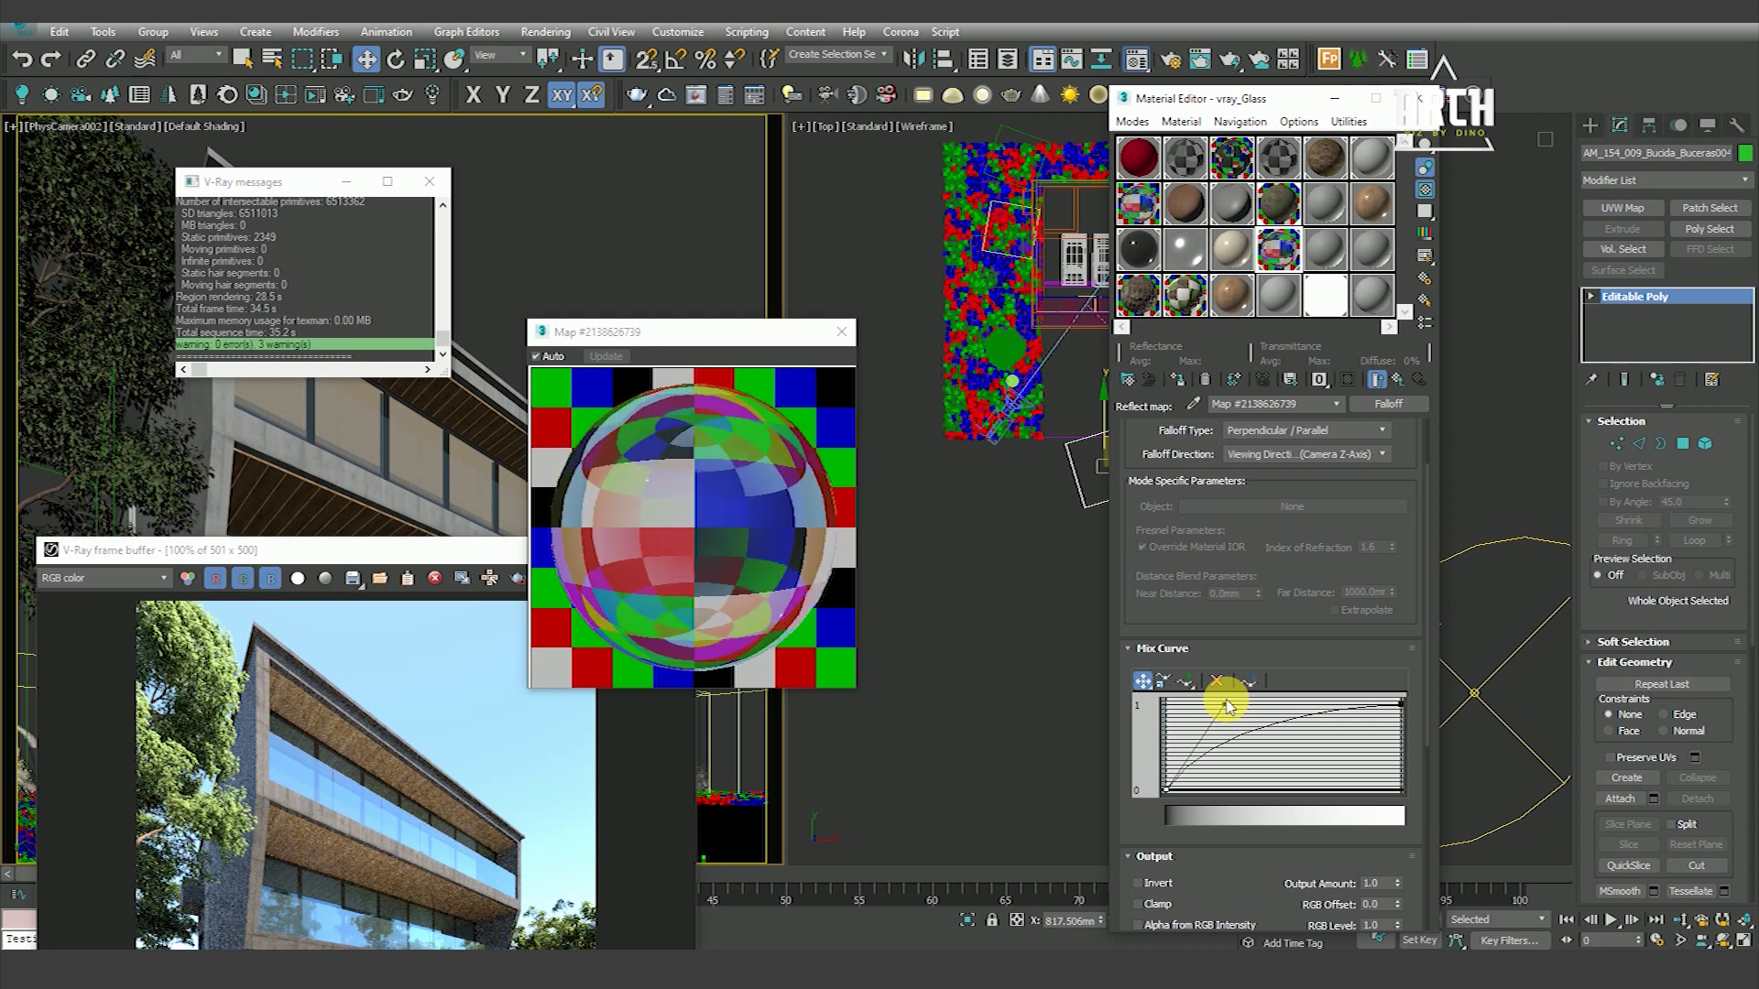
drag(1229, 708, 1298, 757)
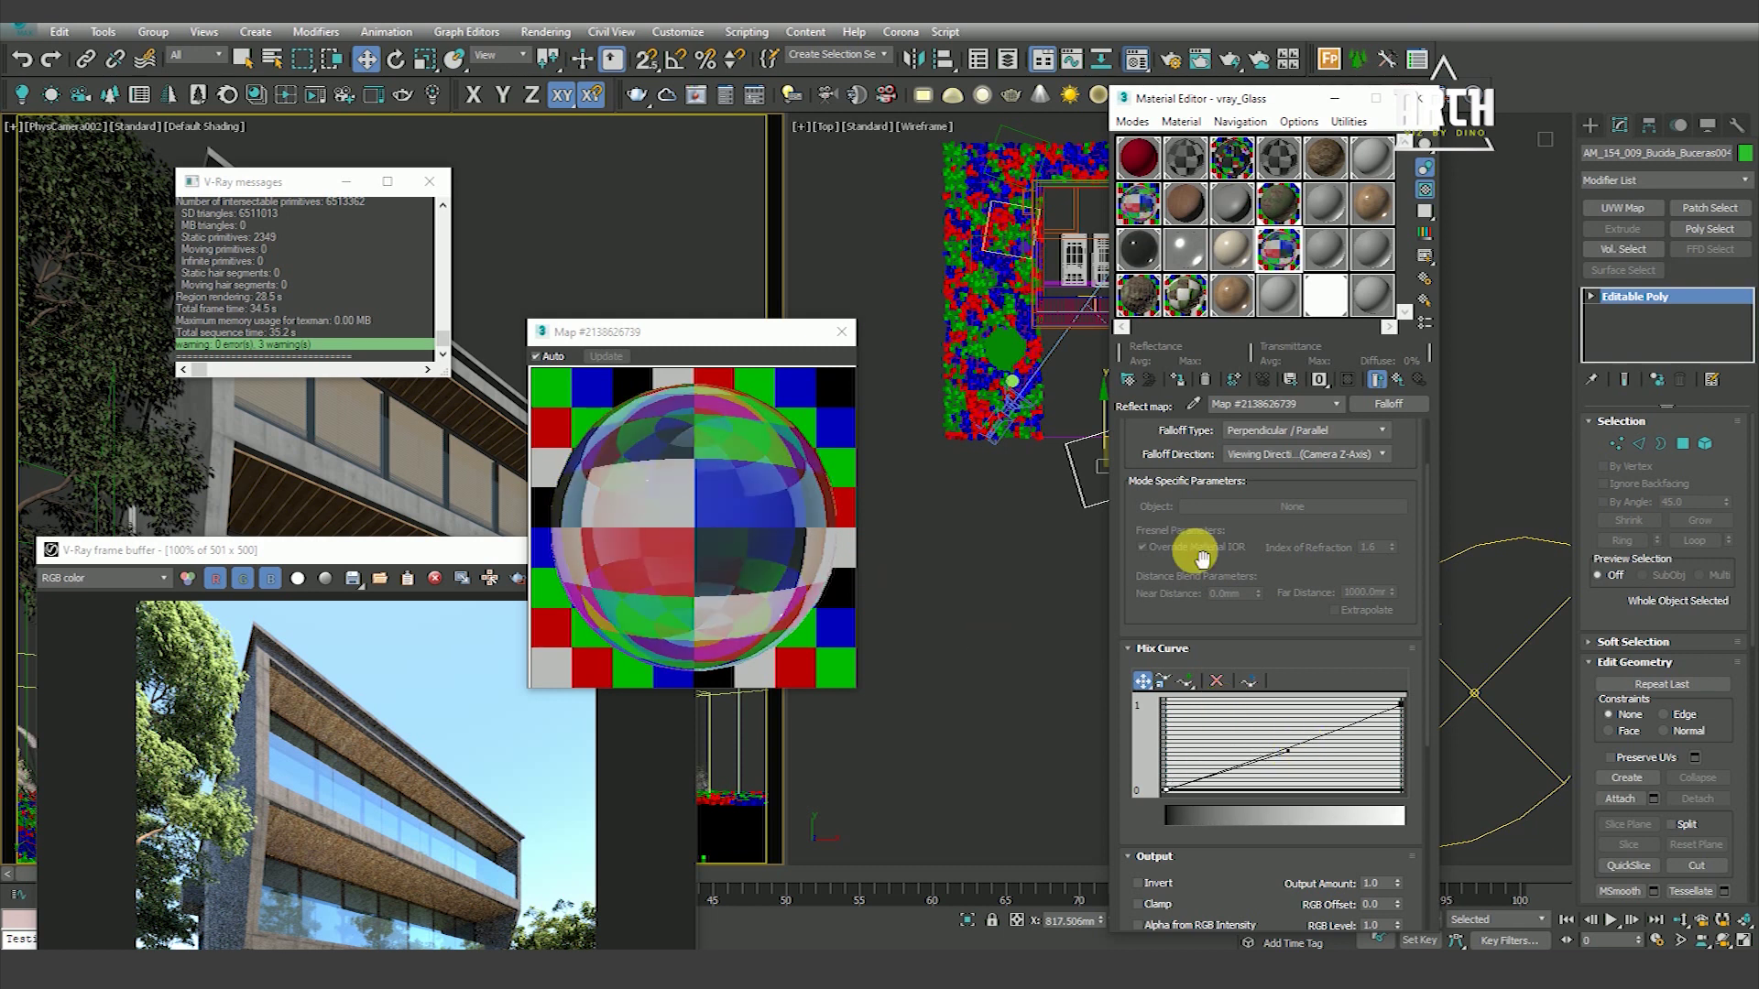
click(1404, 381)
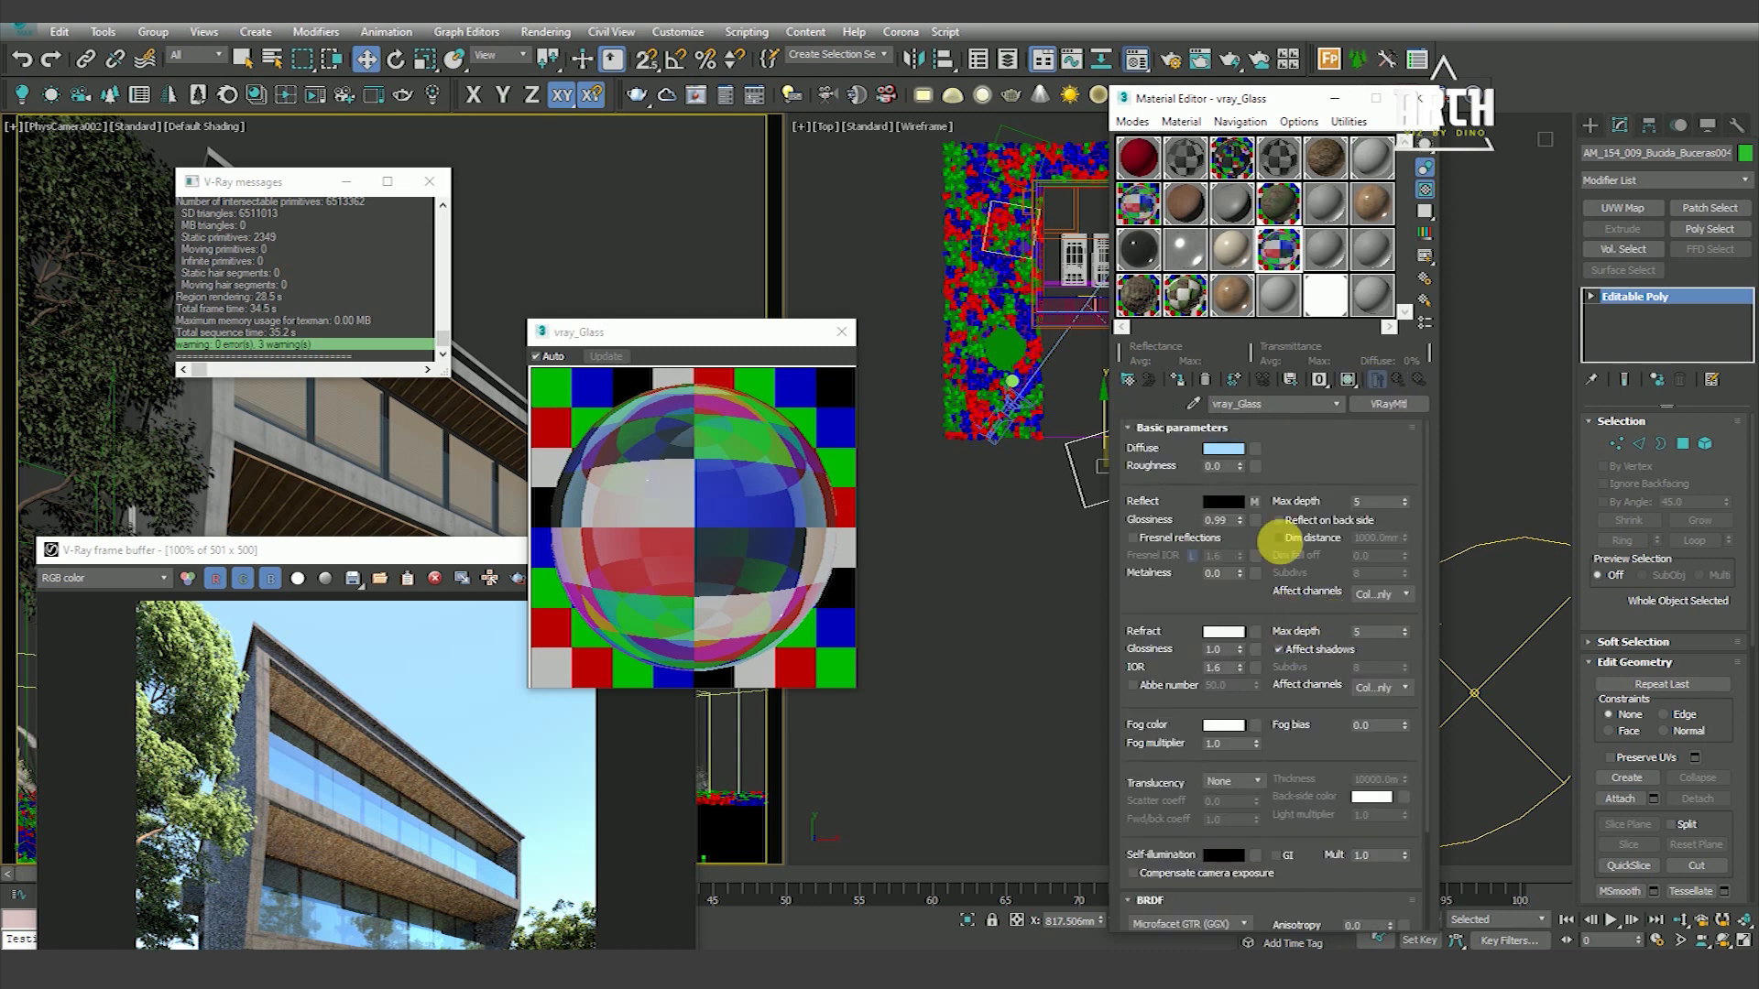
Set the Reflect Falloff map's side colour to light blue
click(1253, 502)
click(1148, 494)
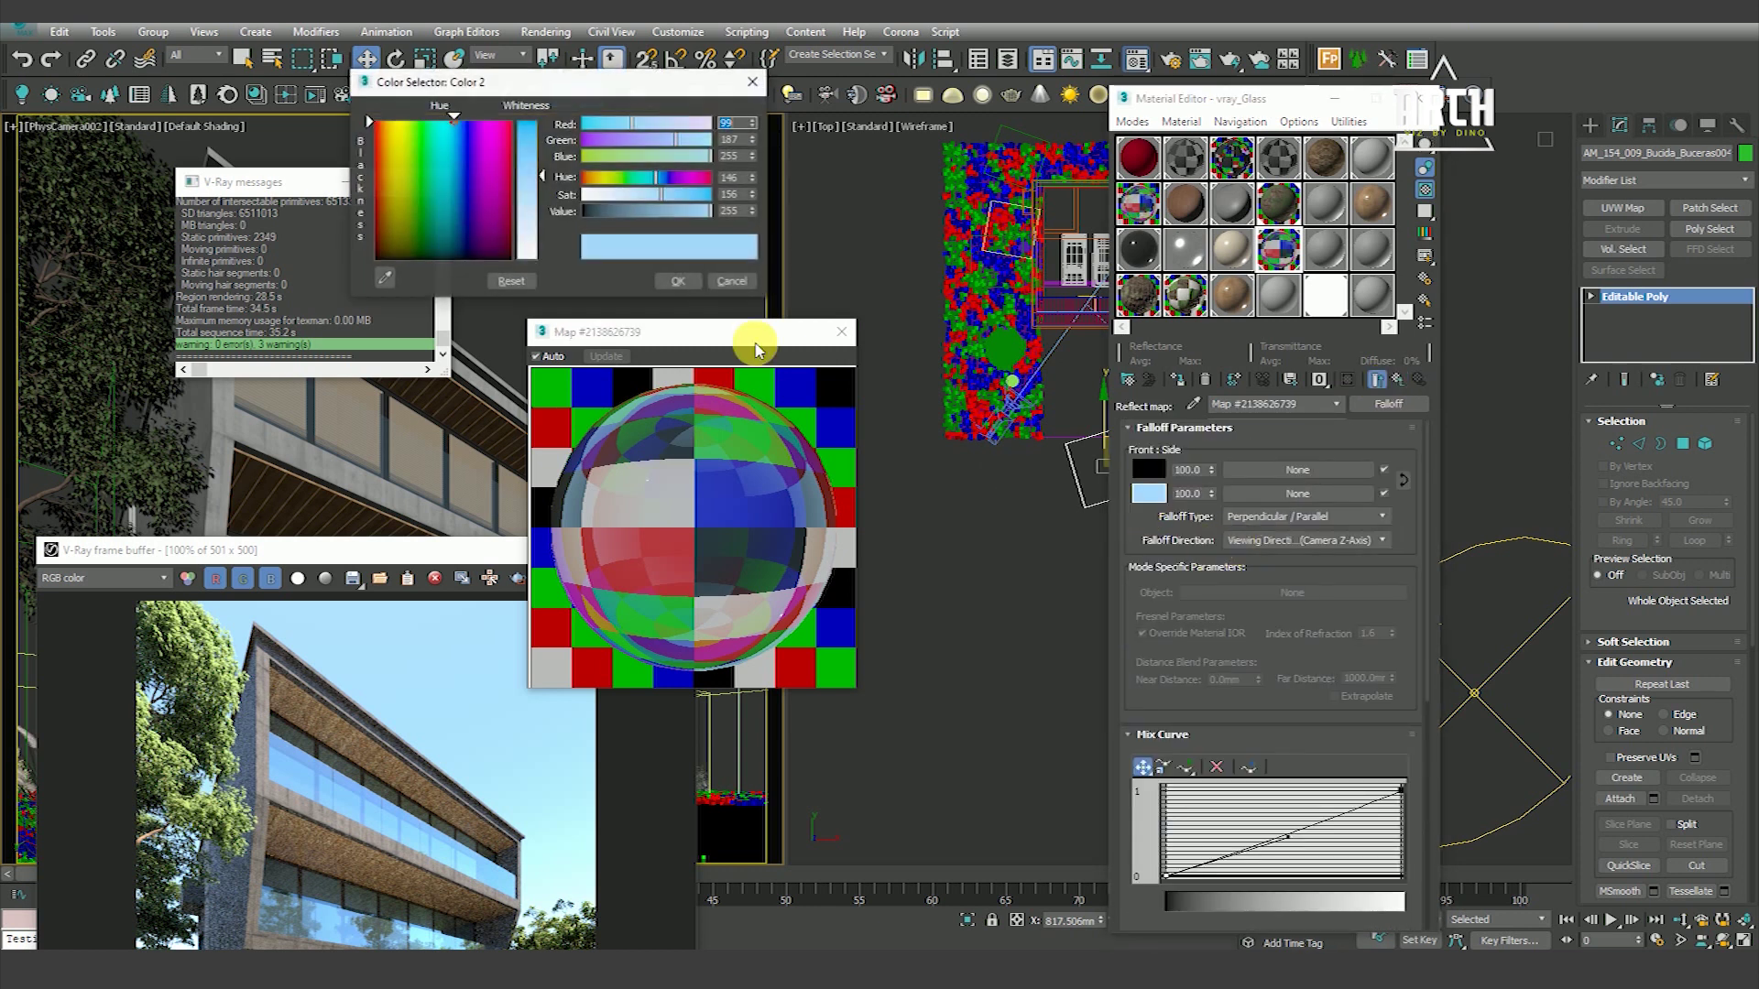
click(678, 281)
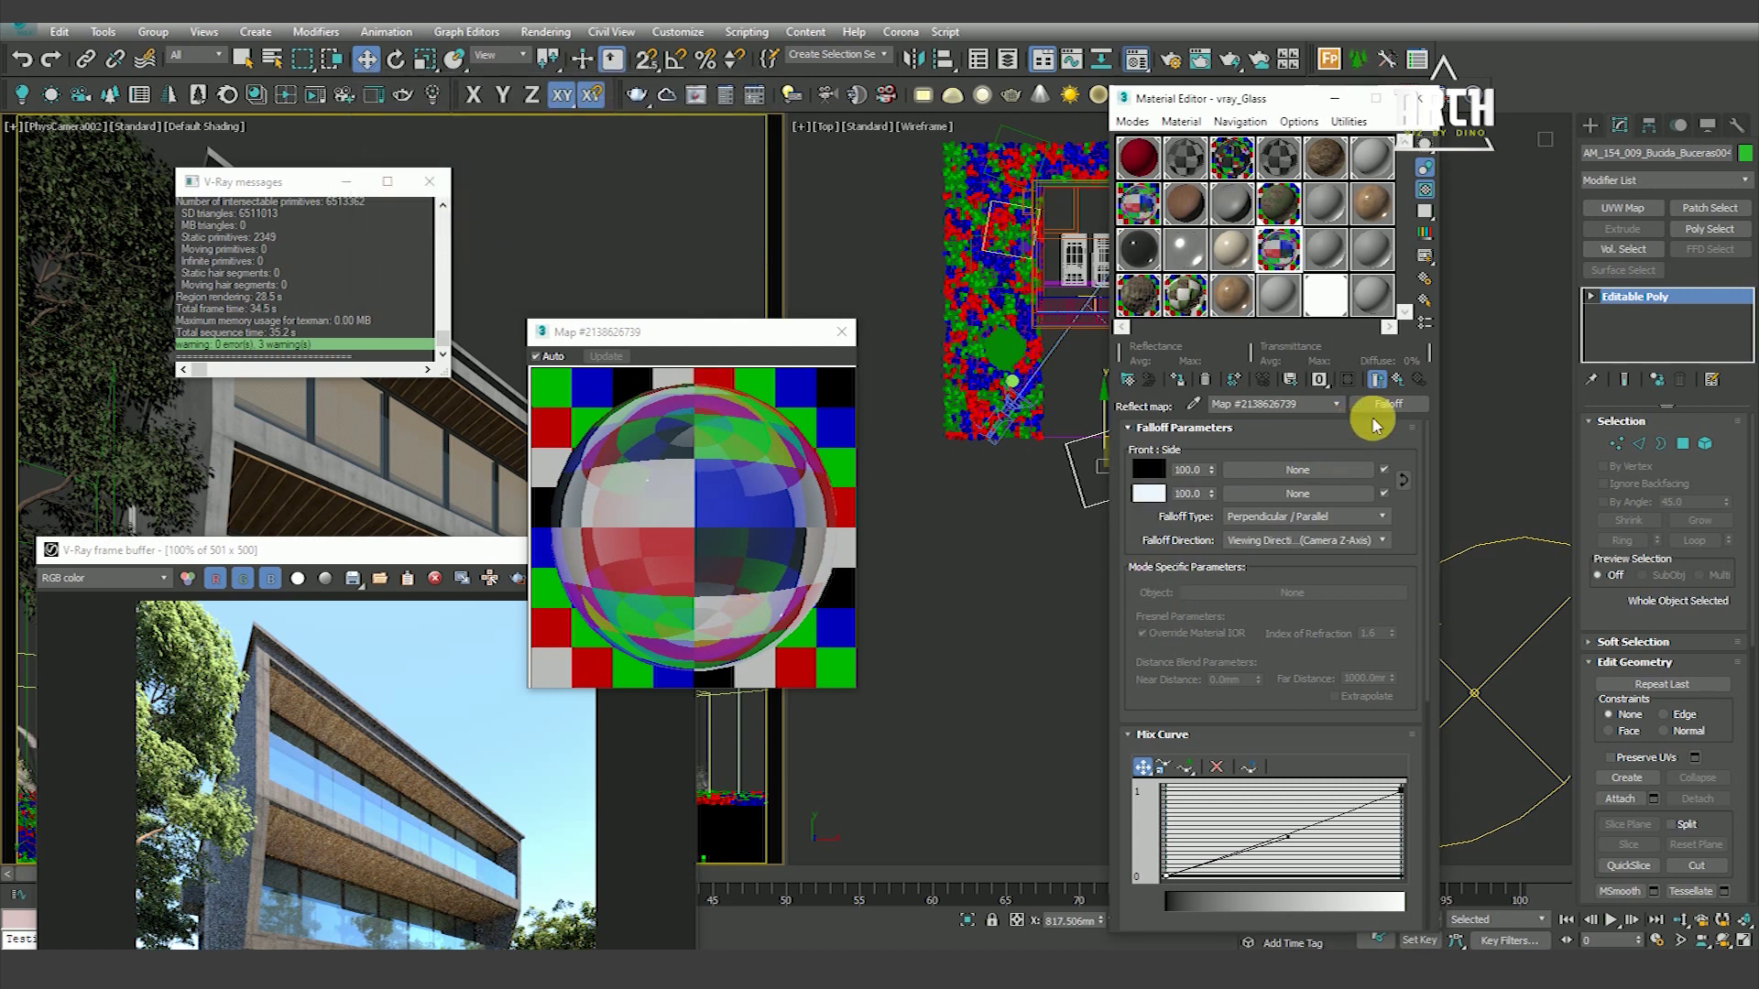
click(1376, 379)
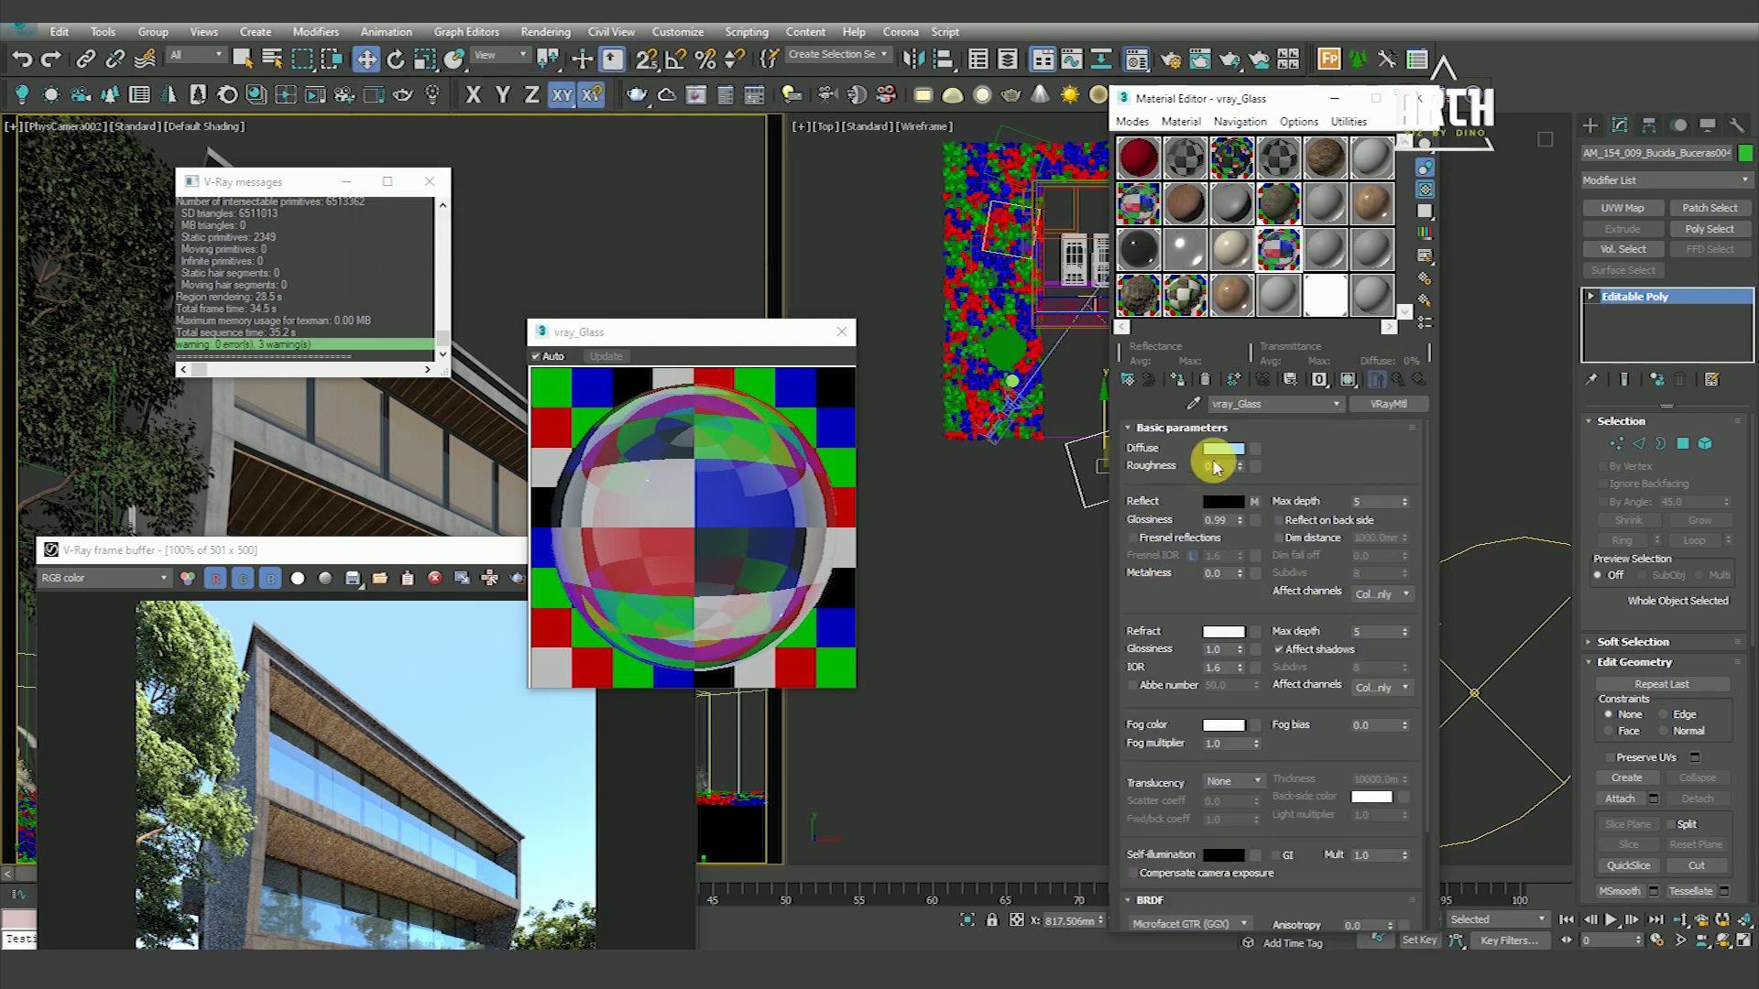
Set vray_Glass's diffuse colour to a pale, near-white cyan
click(1223, 447)
click(463, 155)
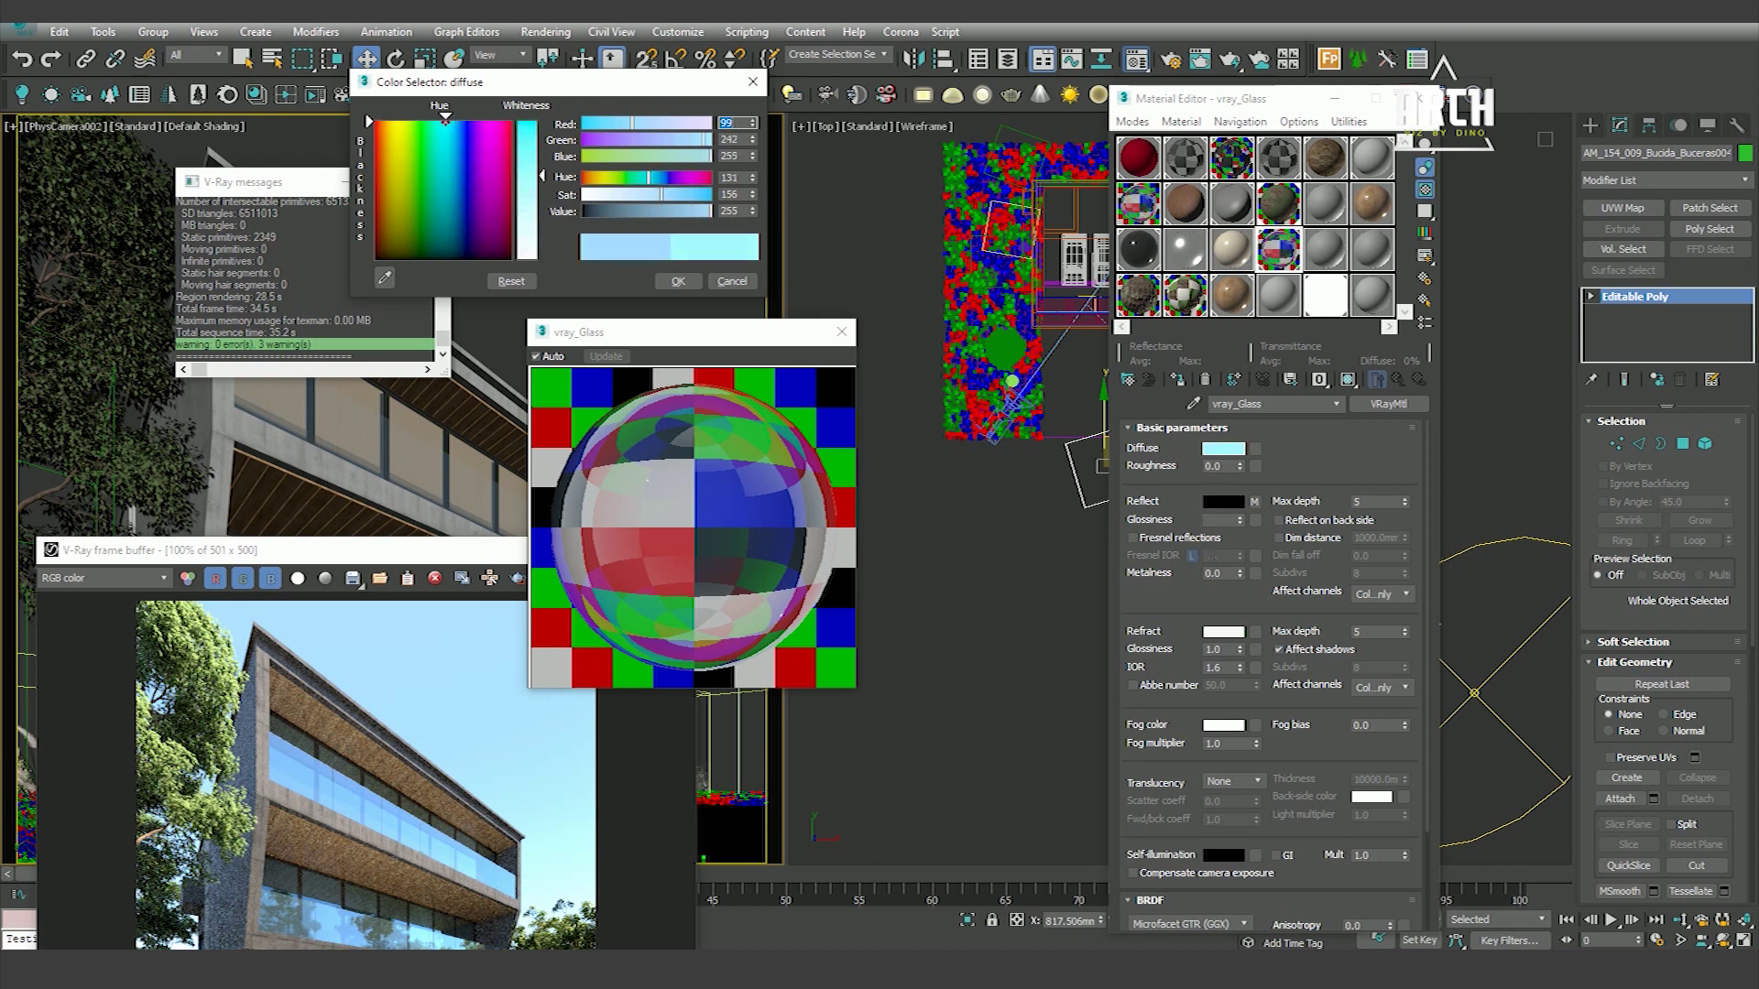
click(527, 234)
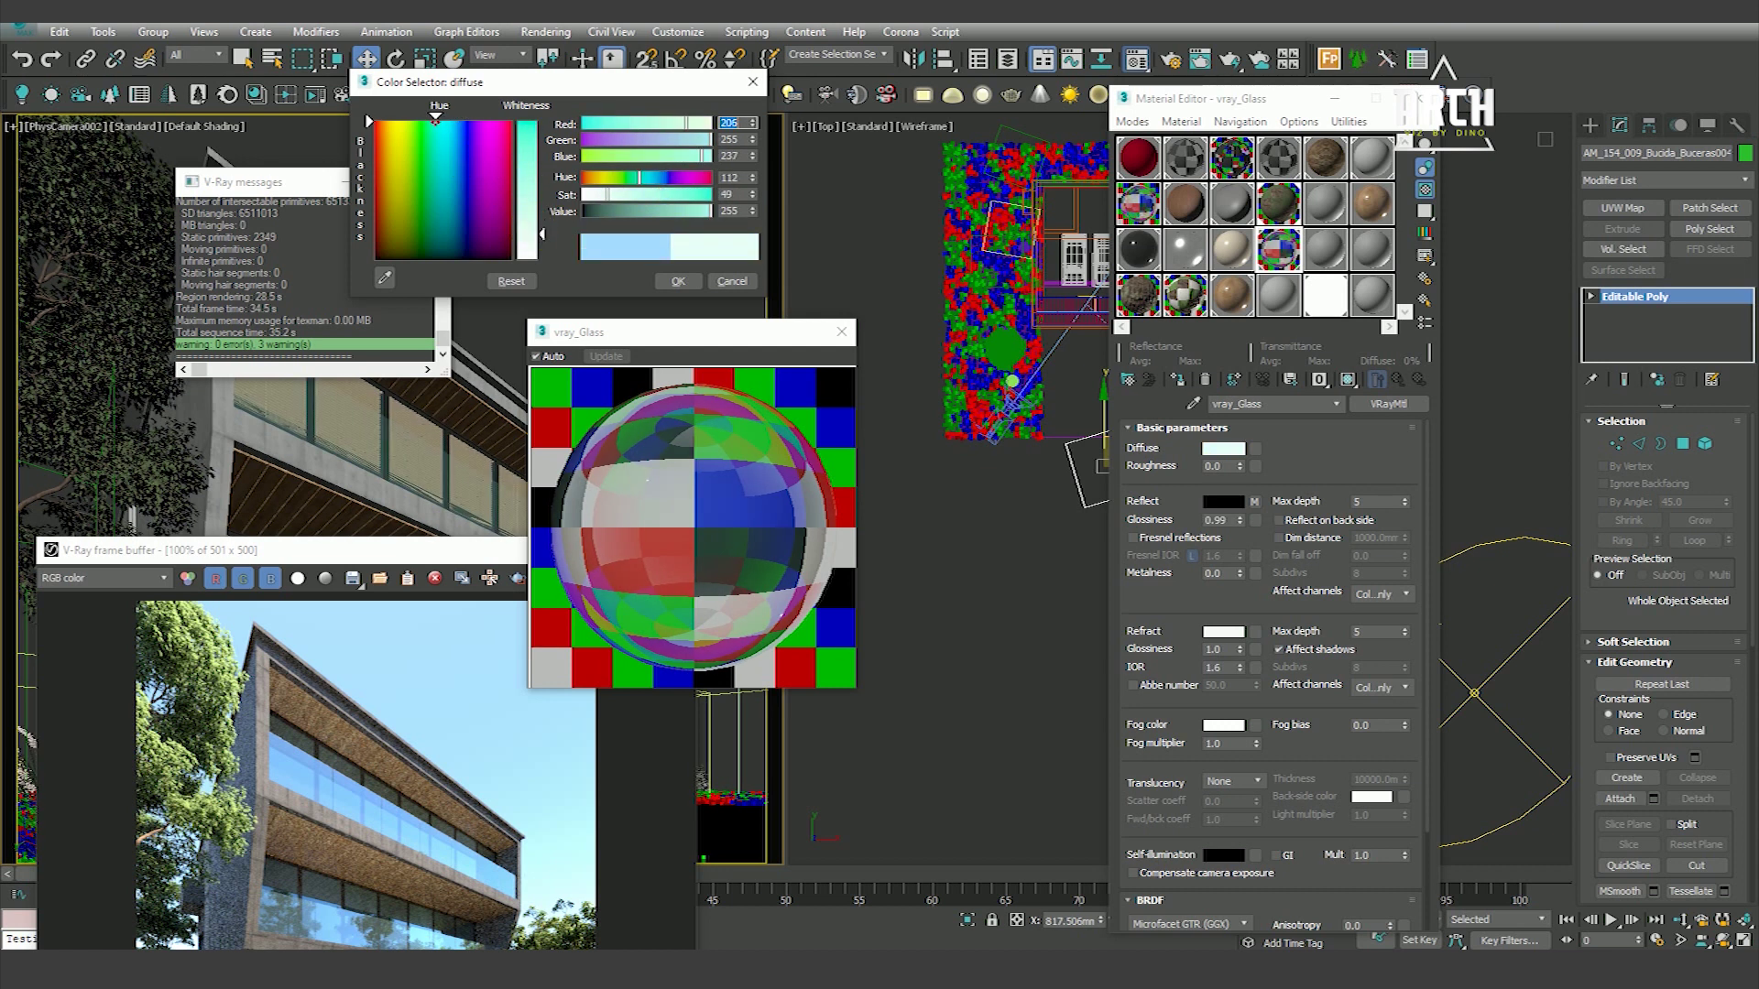
click(678, 282)
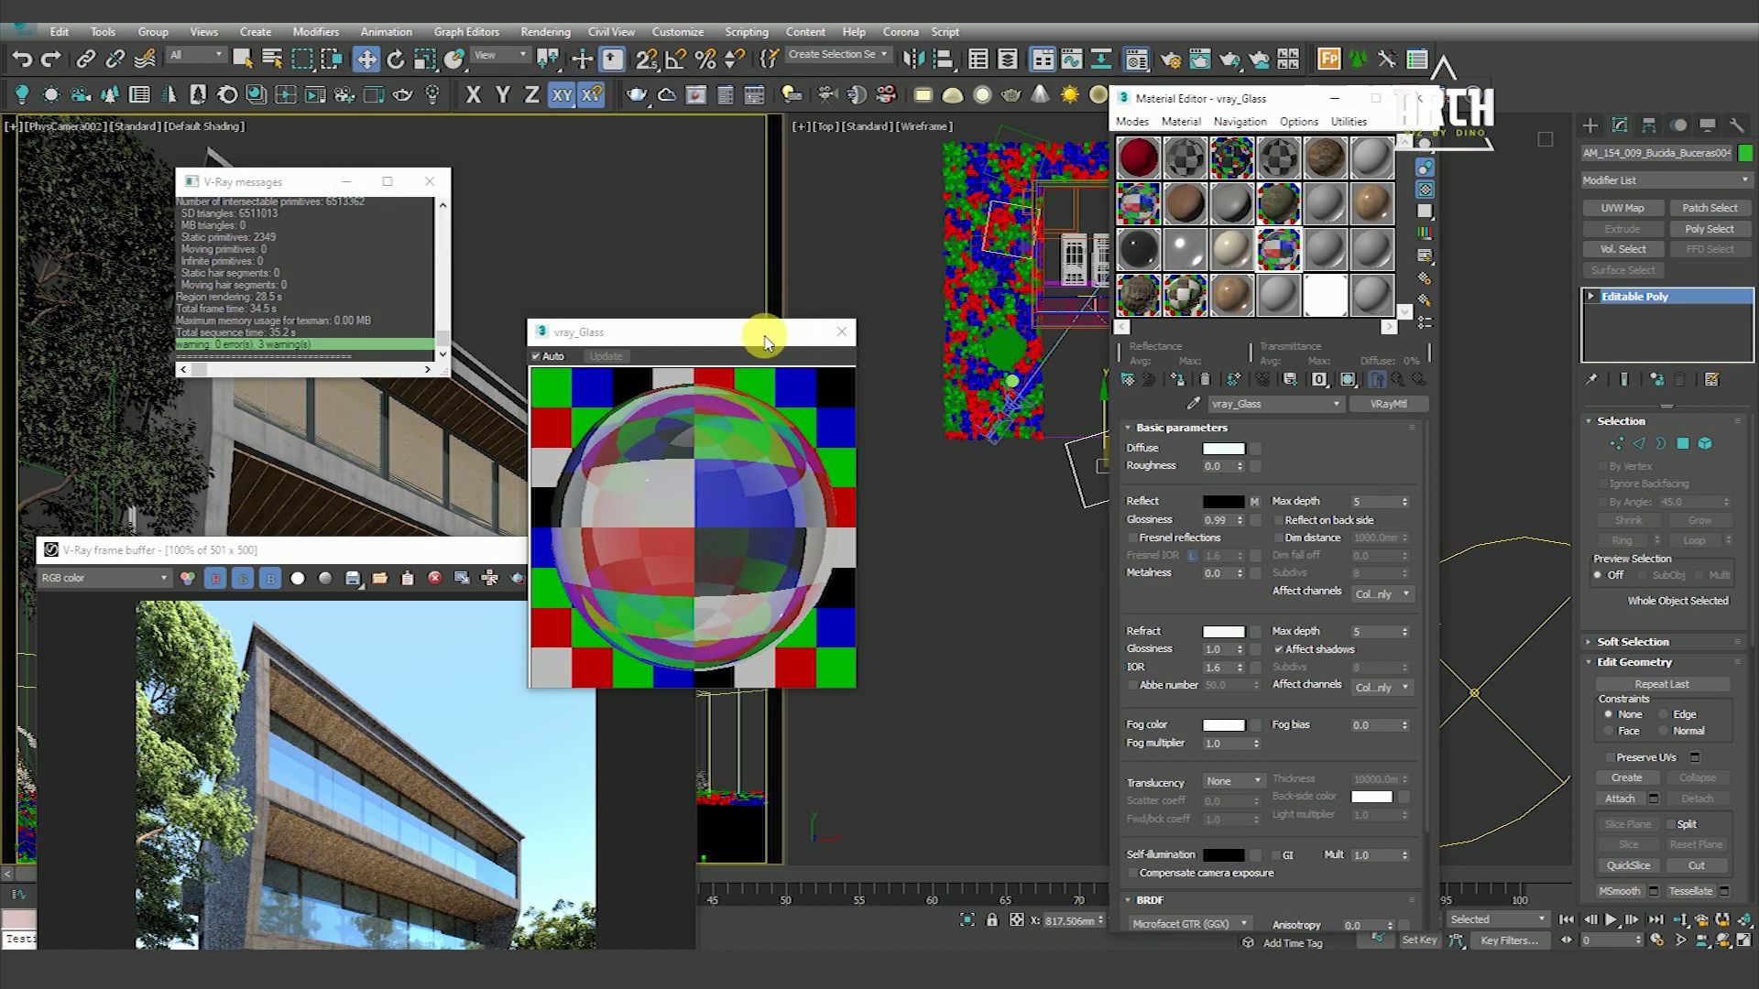
drag(806, 339, 1030, 189)
Render a region over the building's upper glazing to check the paler glass, then stop it
drag(529, 554, 619, 203)
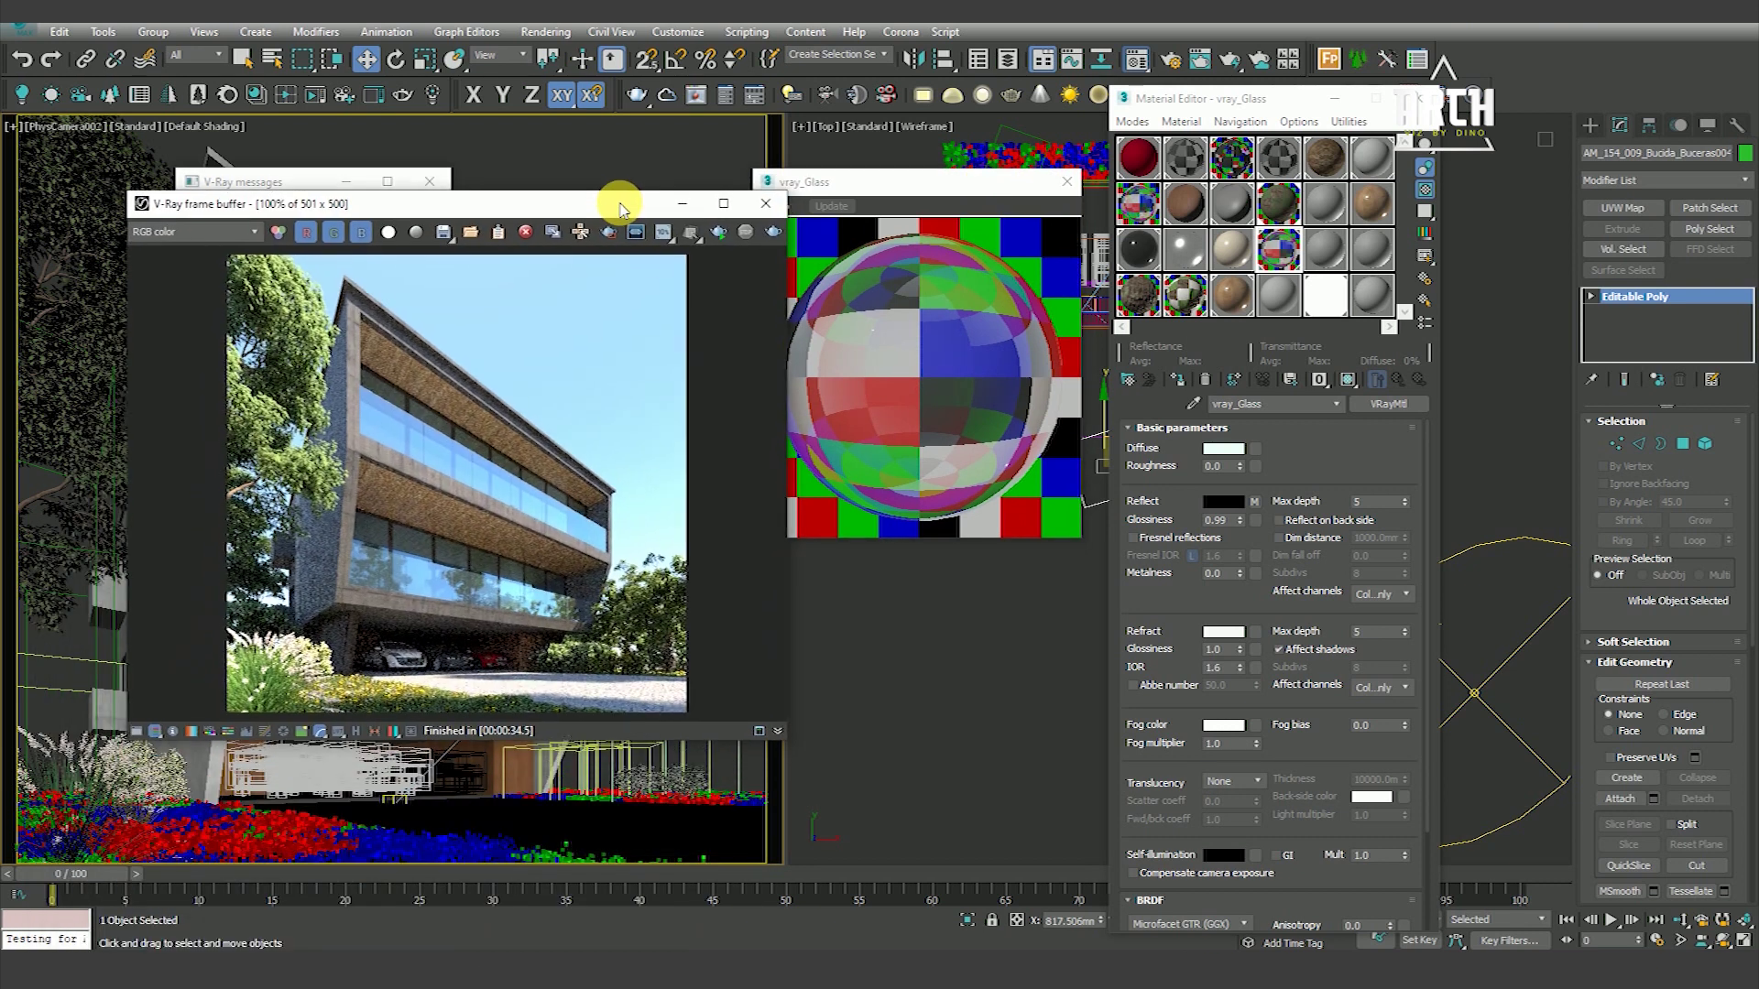
drag(499, 391, 621, 566)
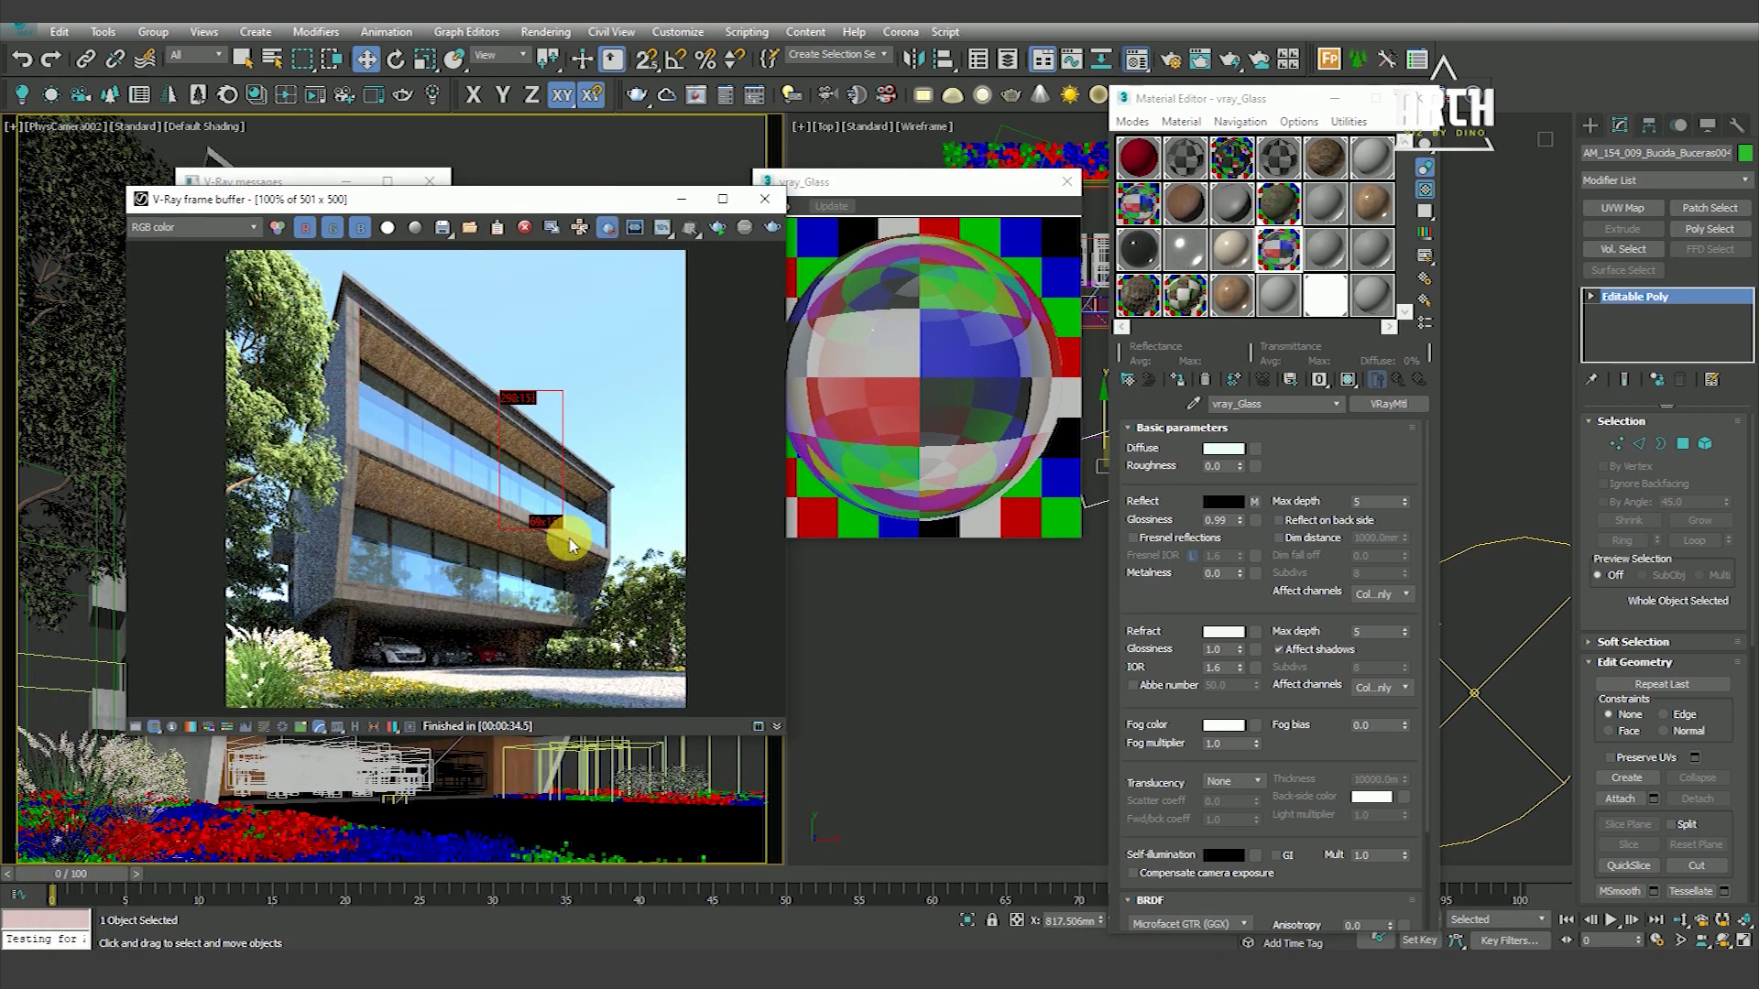
click(772, 231)
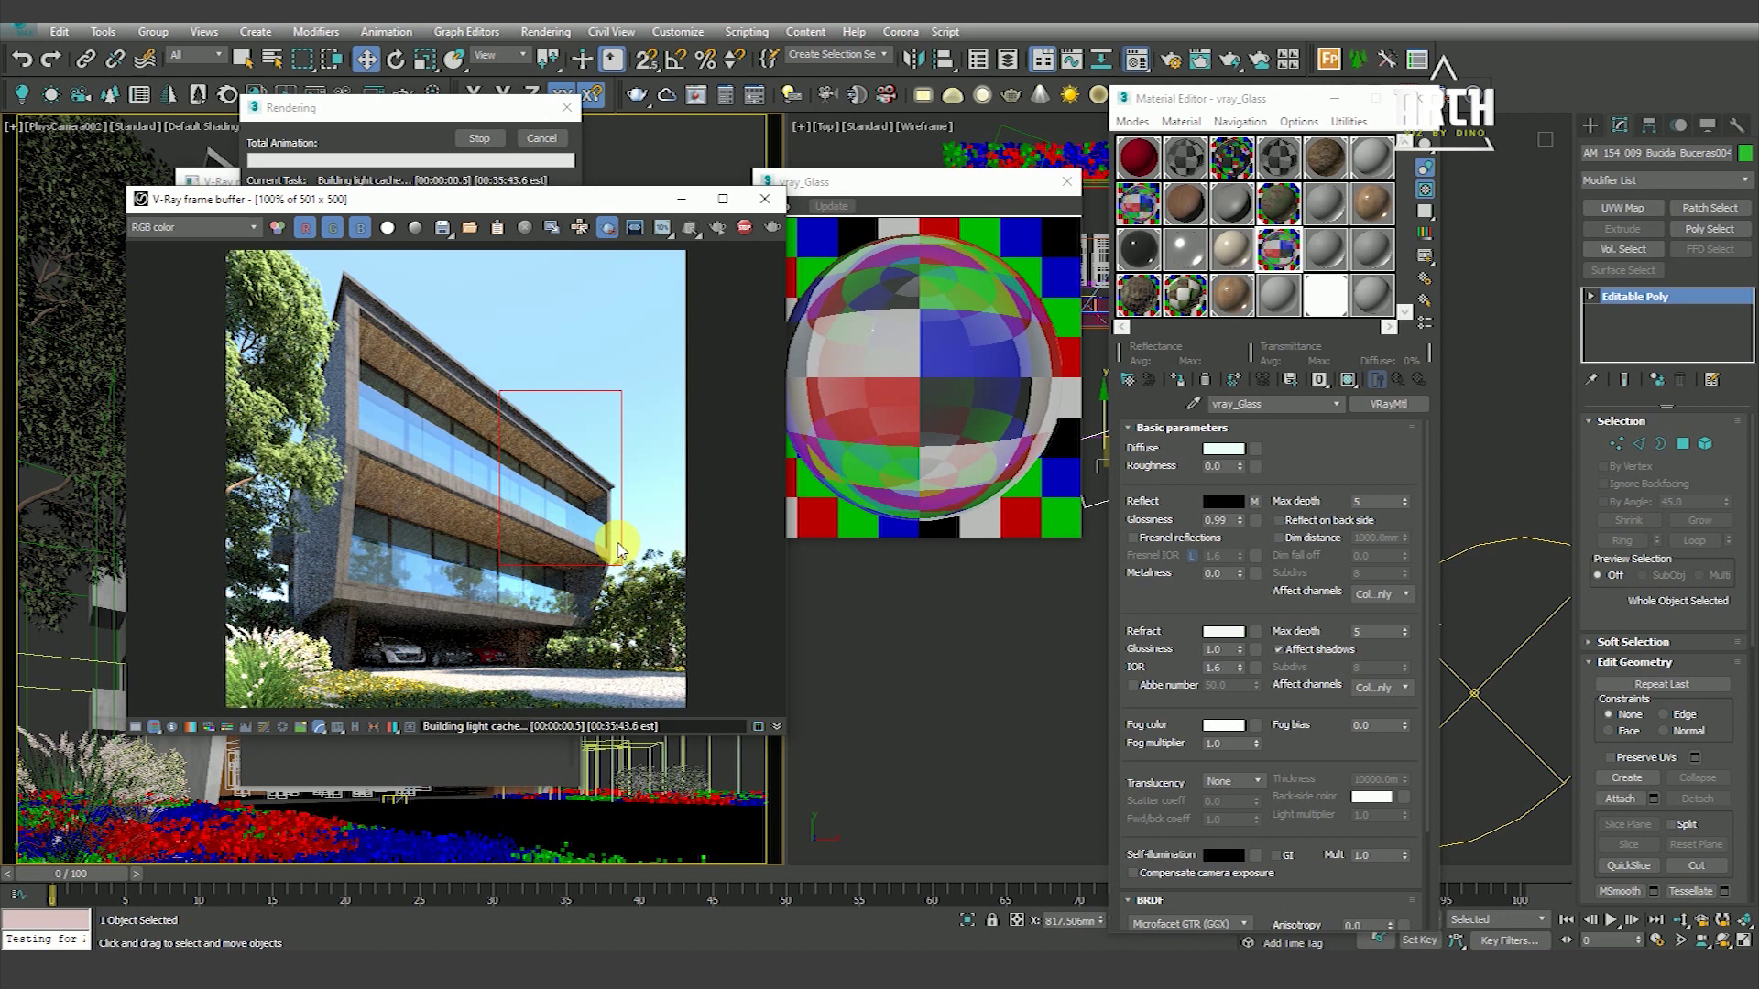
scroll(538, 530, up, 1)
scroll(530, 491, up, 1)
scroll(511, 498, up, 1)
scroll(451, 519, down, 2)
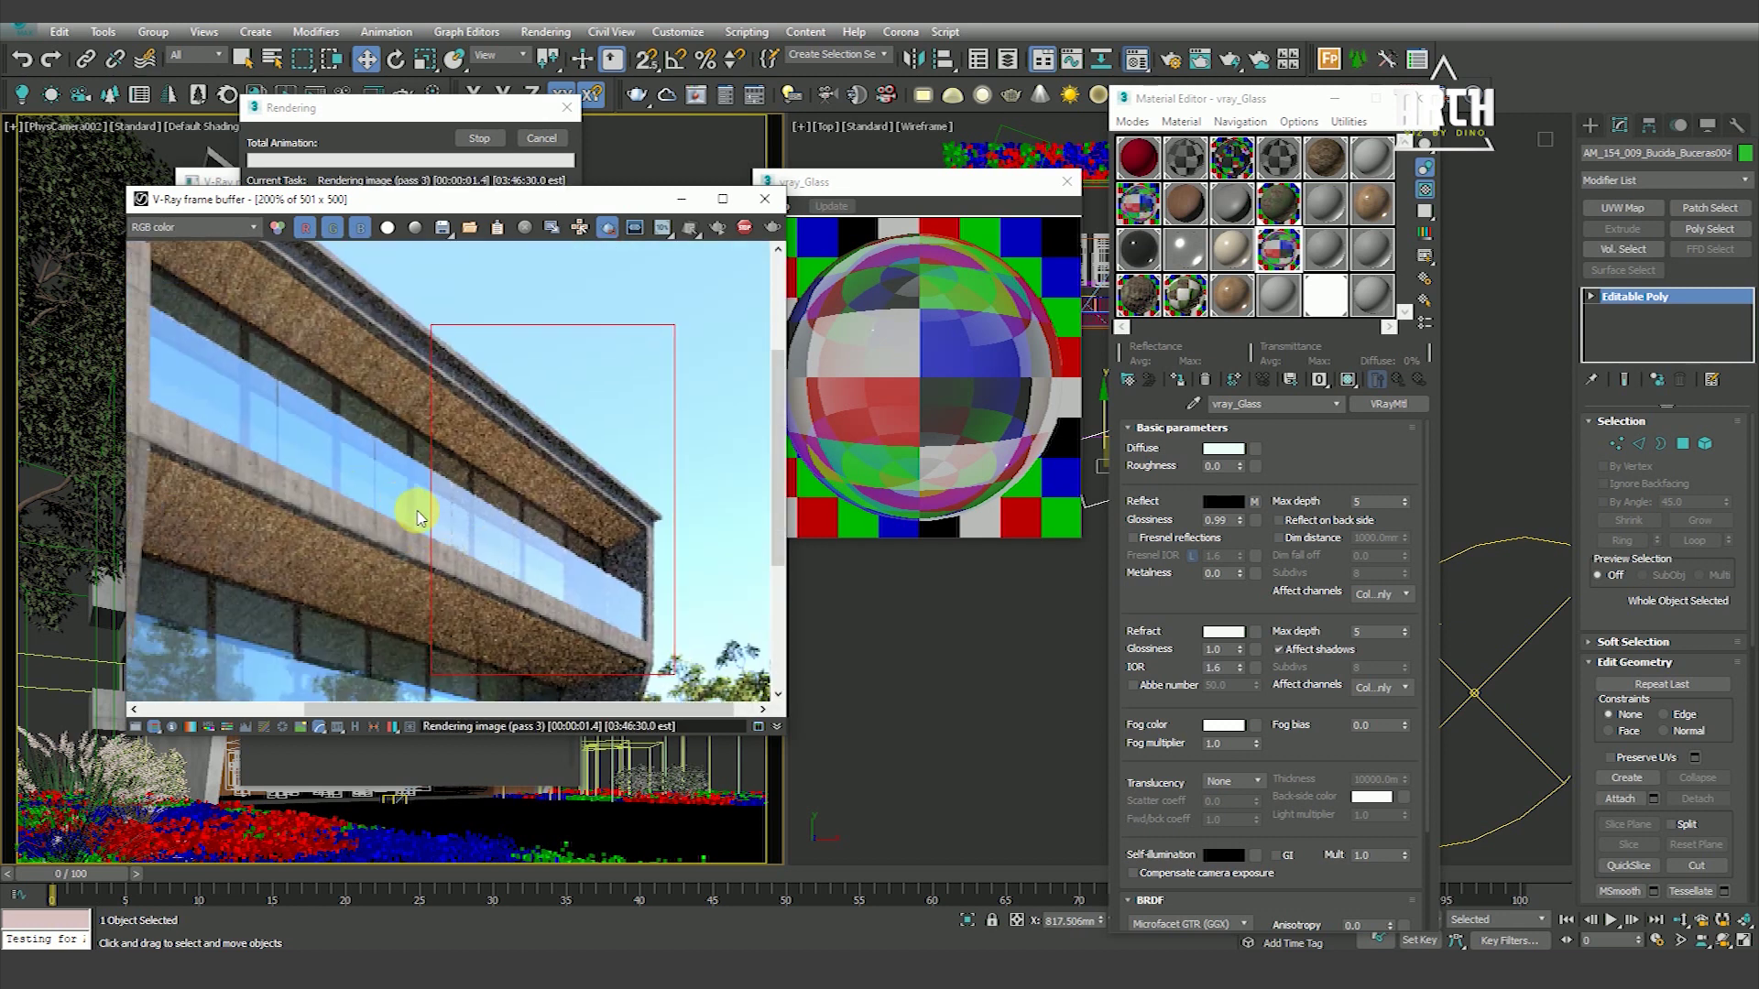
scroll(541, 577, down, 1)
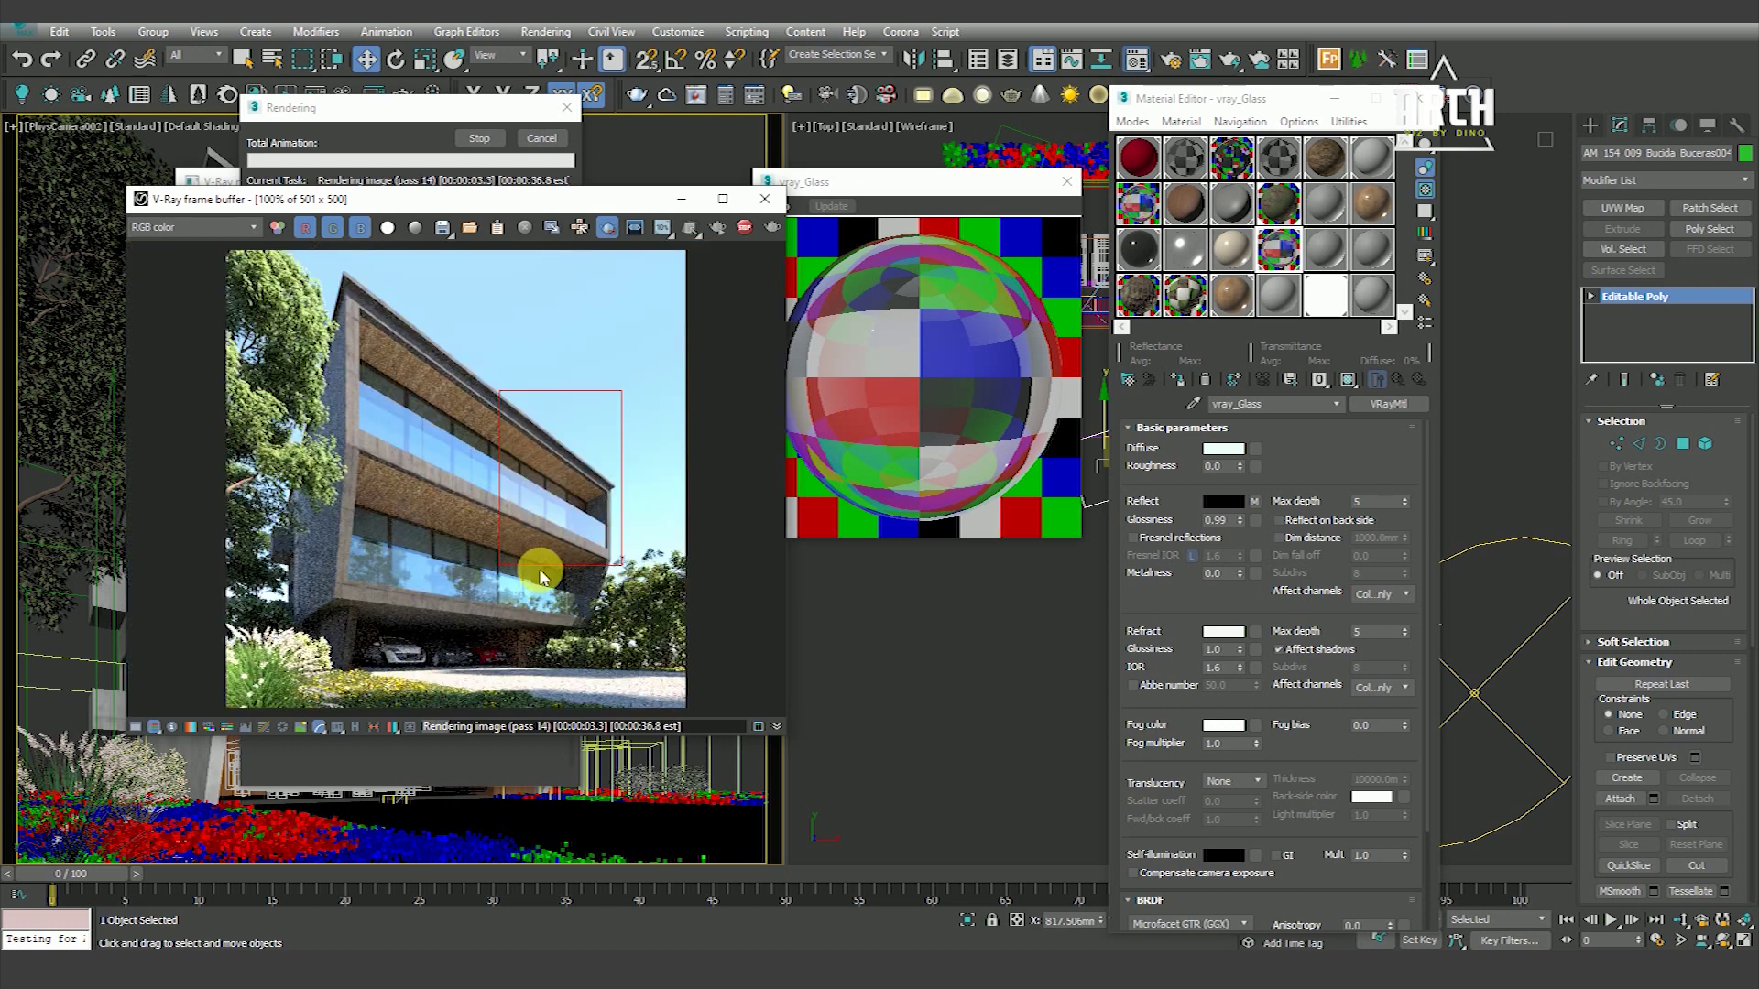
scroll(518, 506, up, 1)
scroll(575, 524, down, 1)
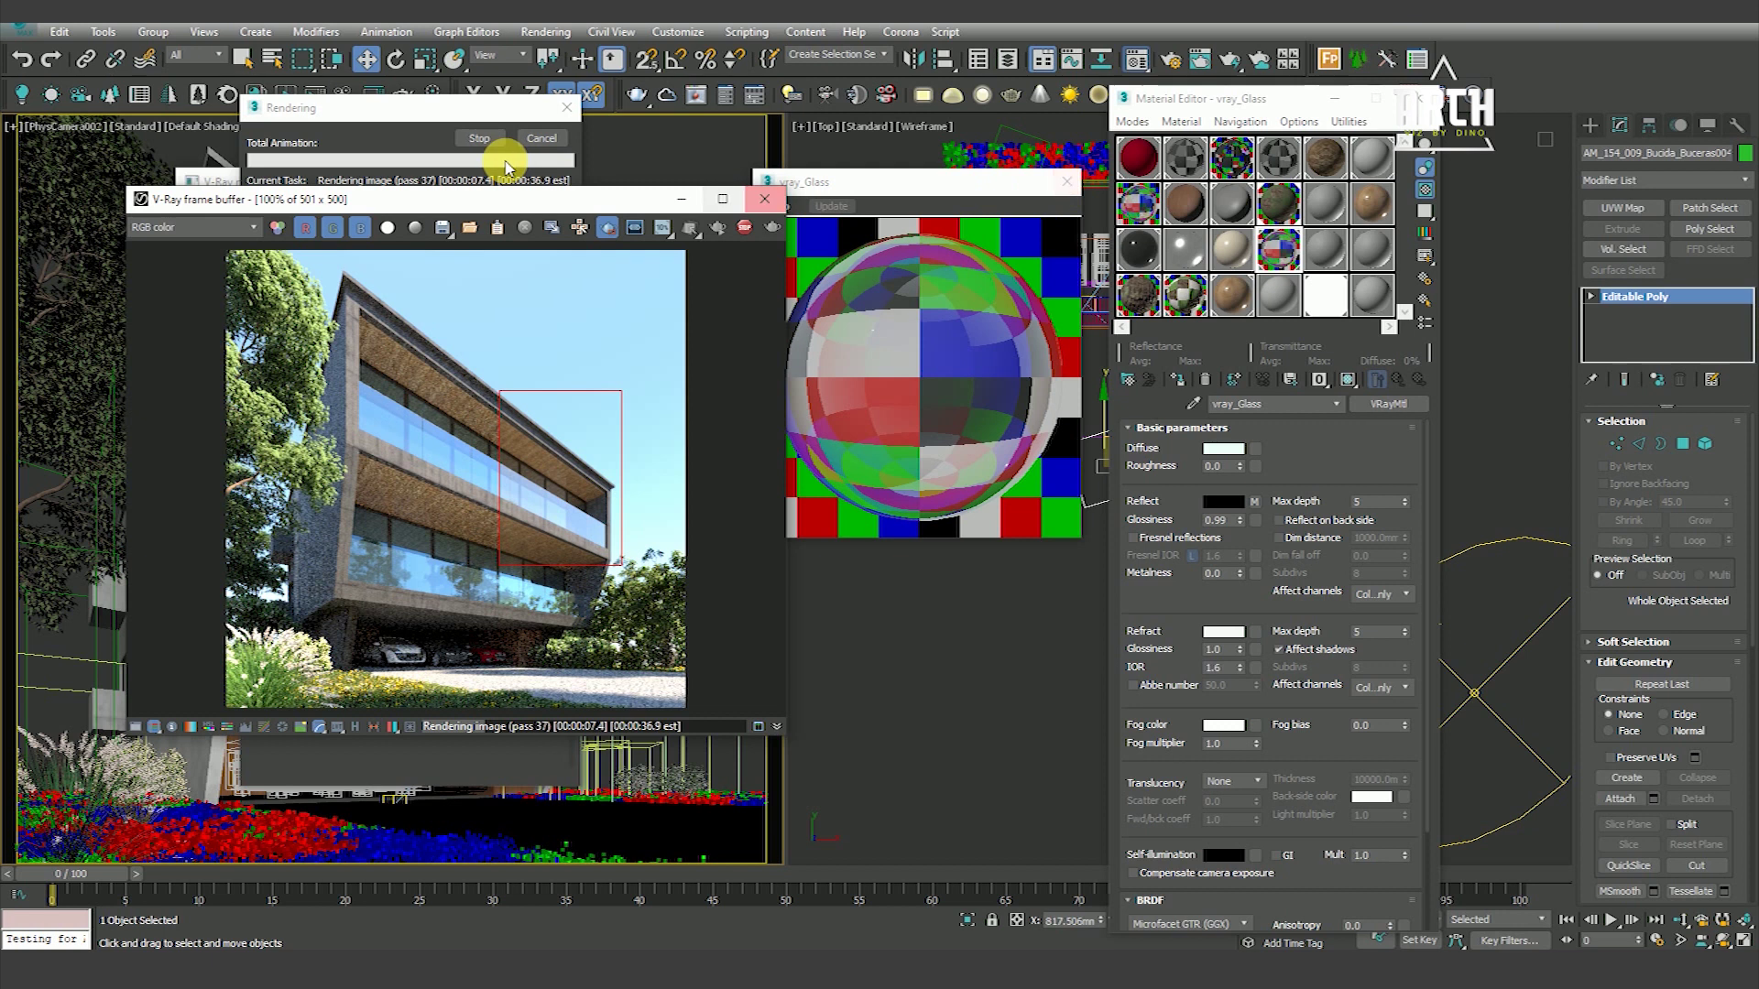
click(540, 137)
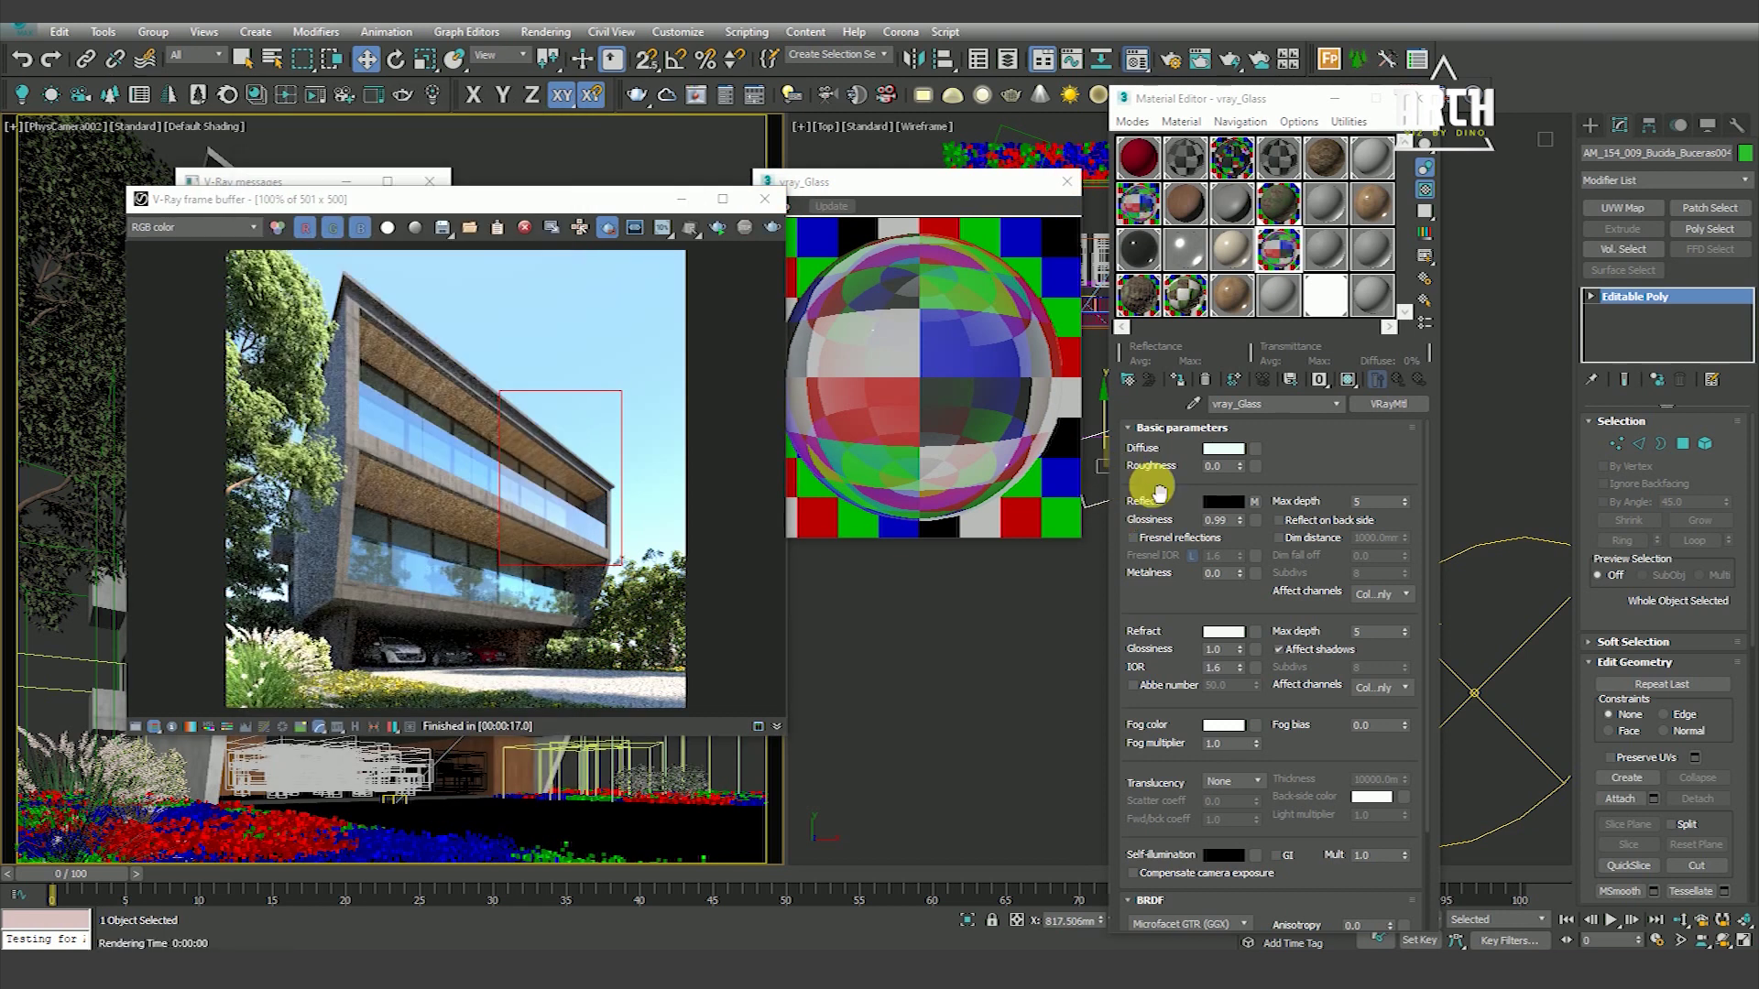
Re-adjust the Falloff side colour and re-render the glazing region
click(1253, 505)
click(1149, 493)
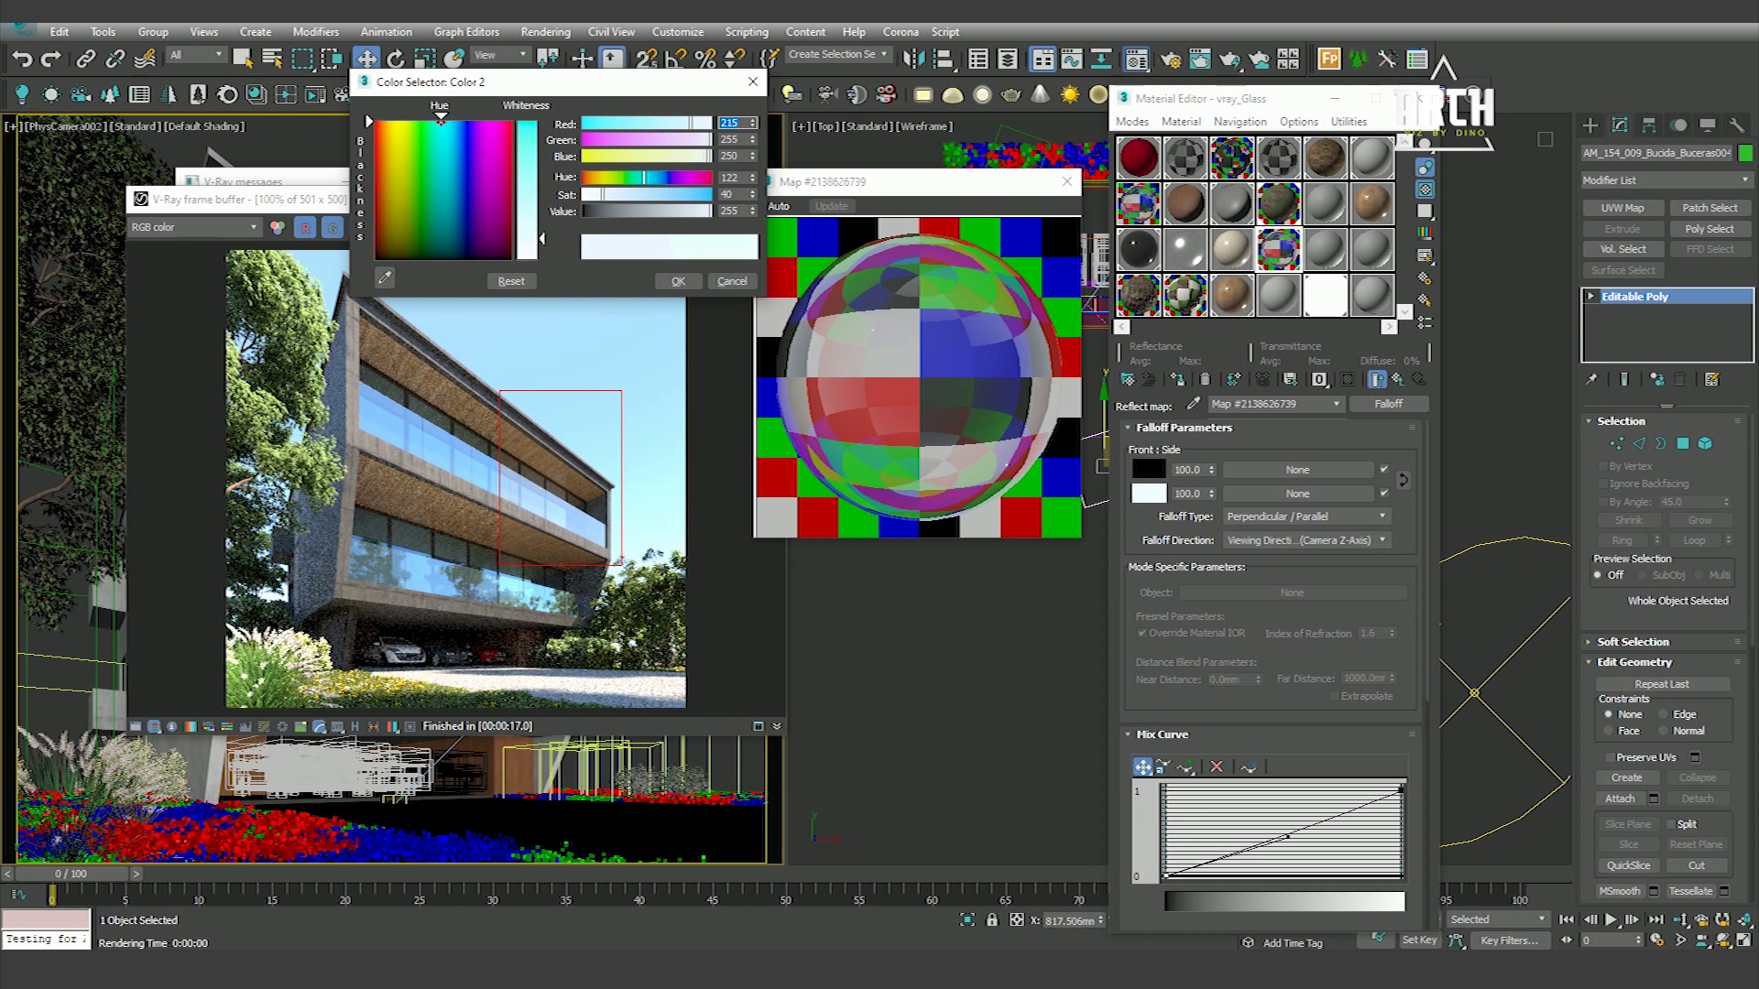
click(680, 286)
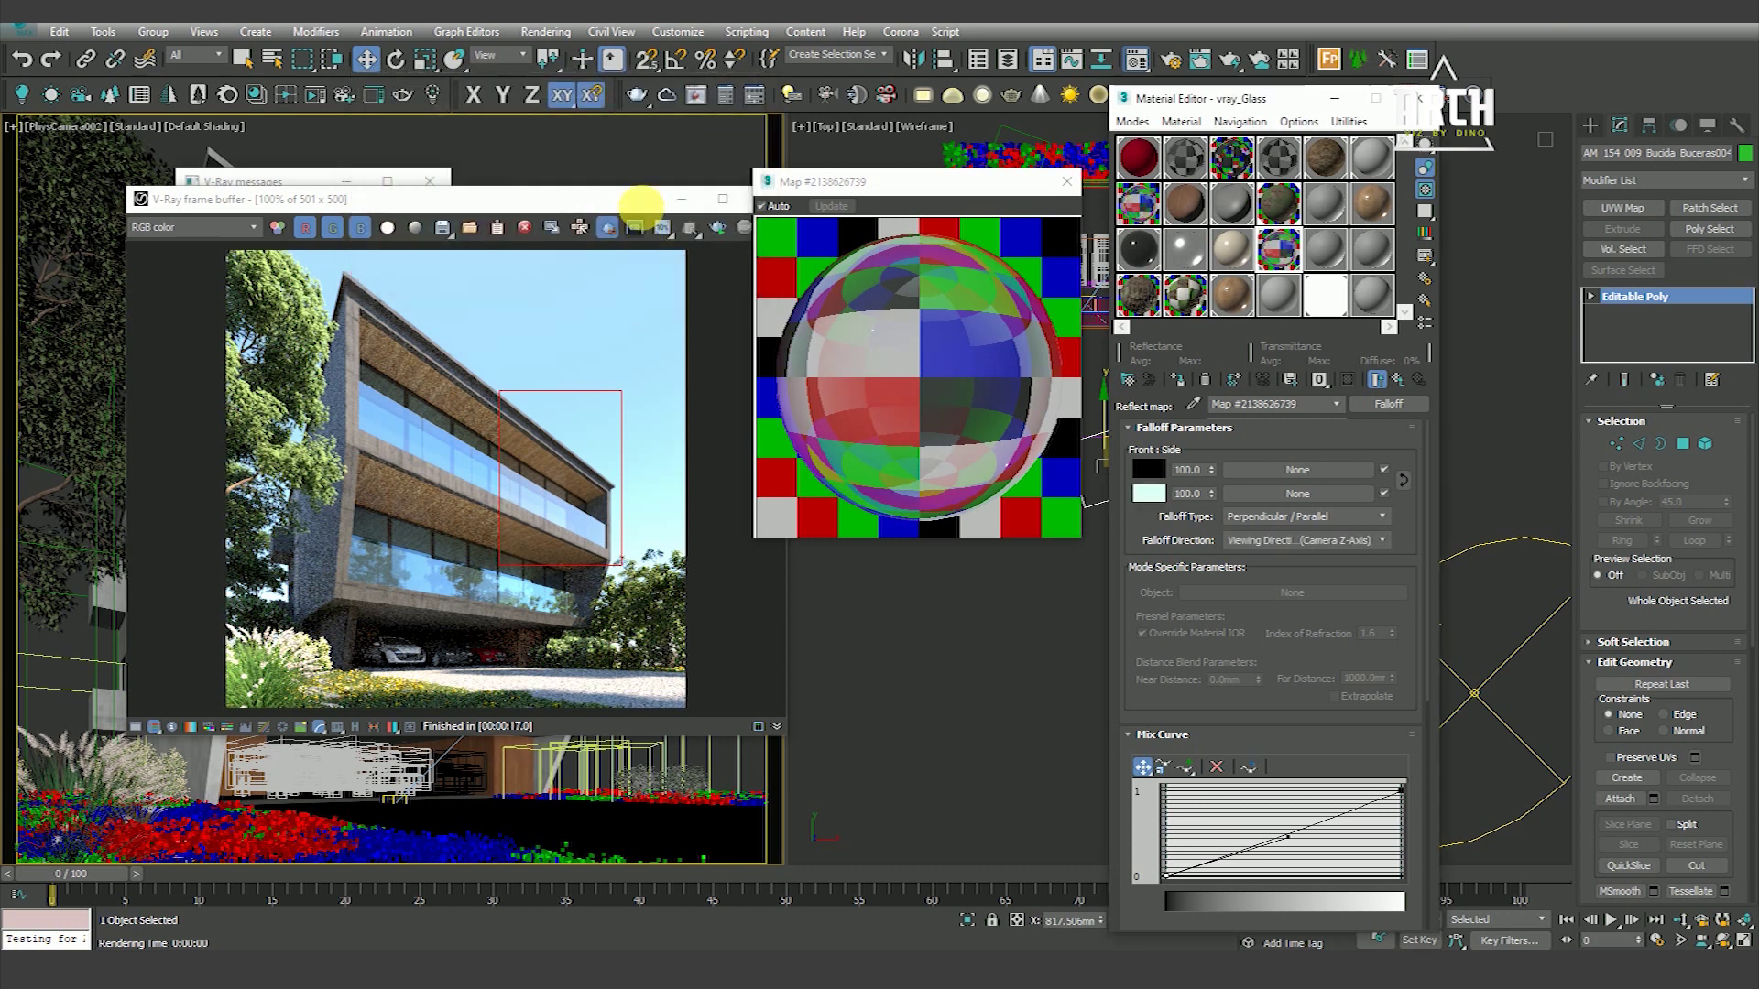
click(772, 227)
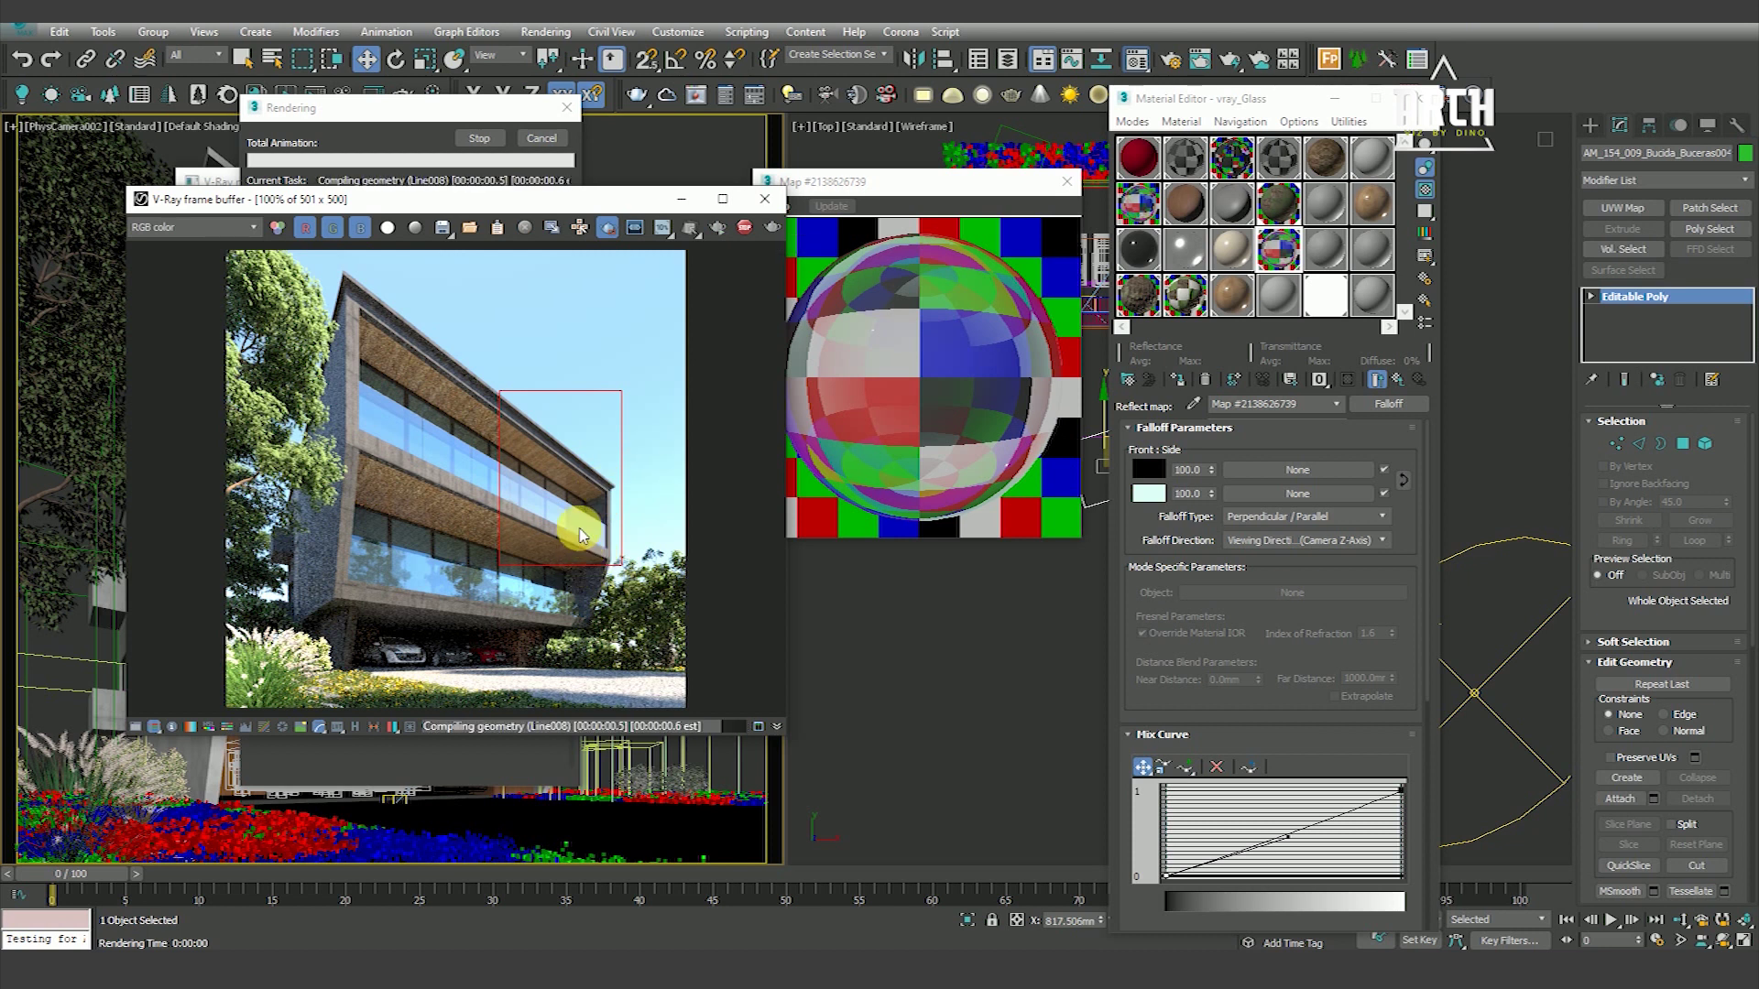
Zoom in and out on the region render while it finishes
scroll(578, 522, up, 1)
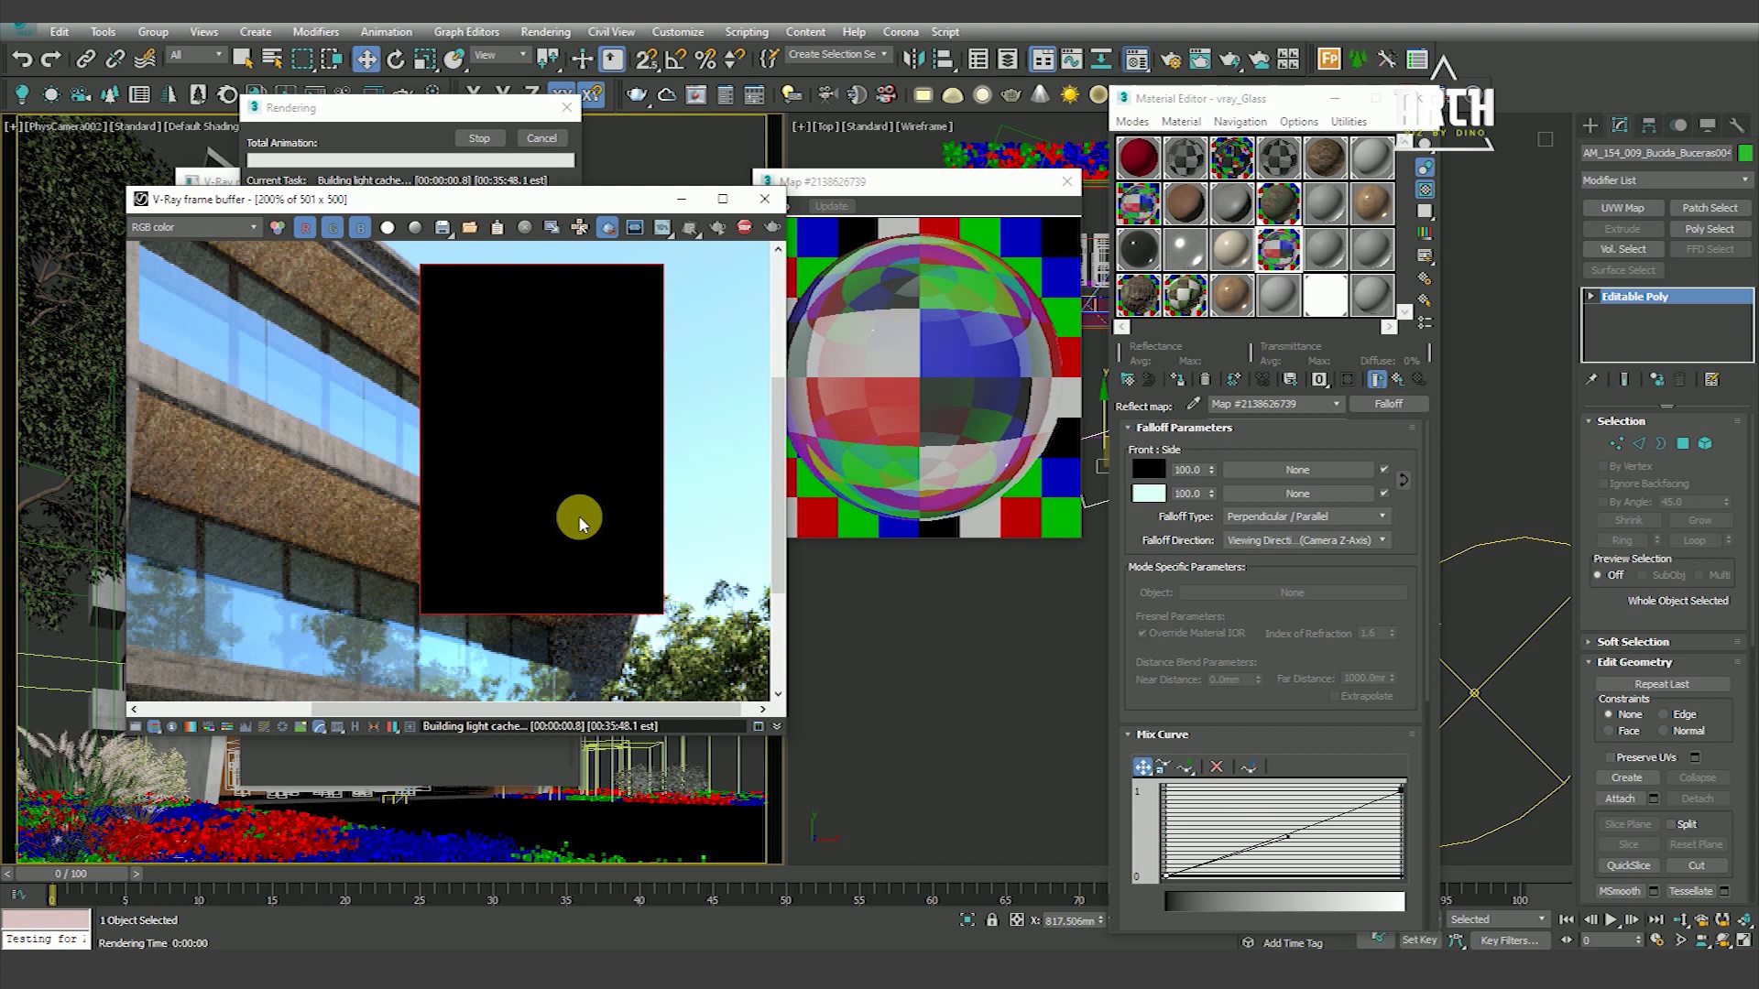
scroll(559, 469, down, 1)
scroll(541, 502, up, 1)
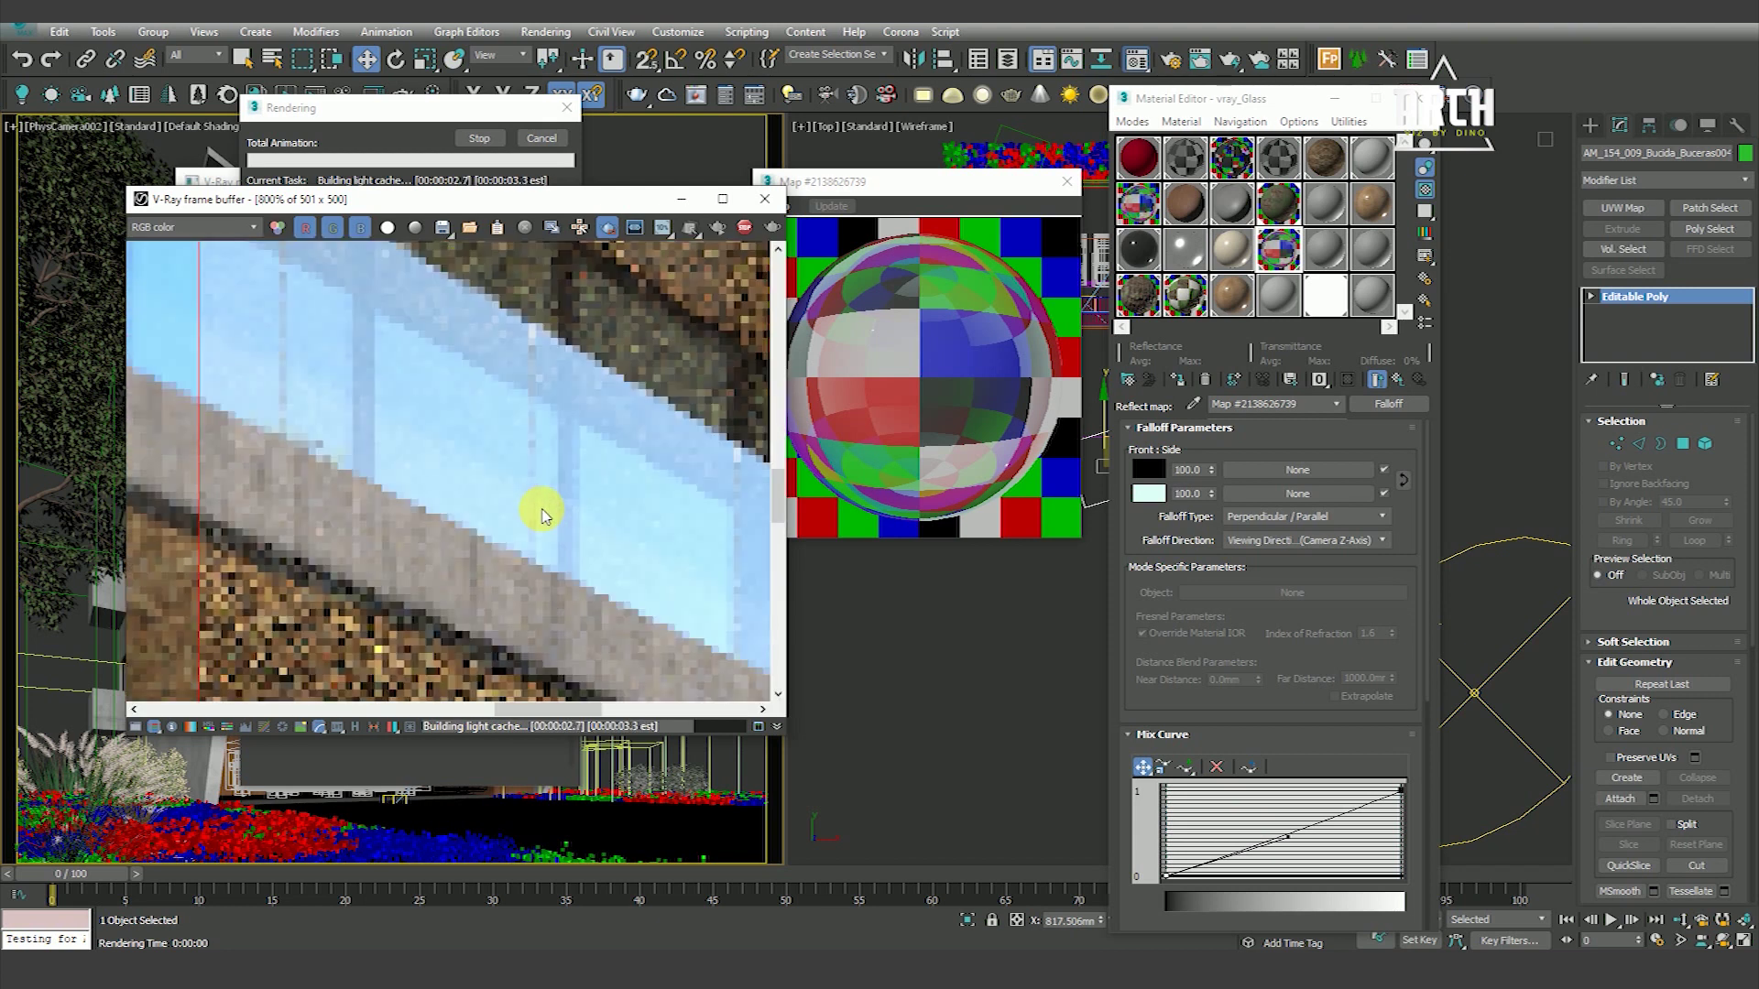
scroll(473, 453, down, 1)
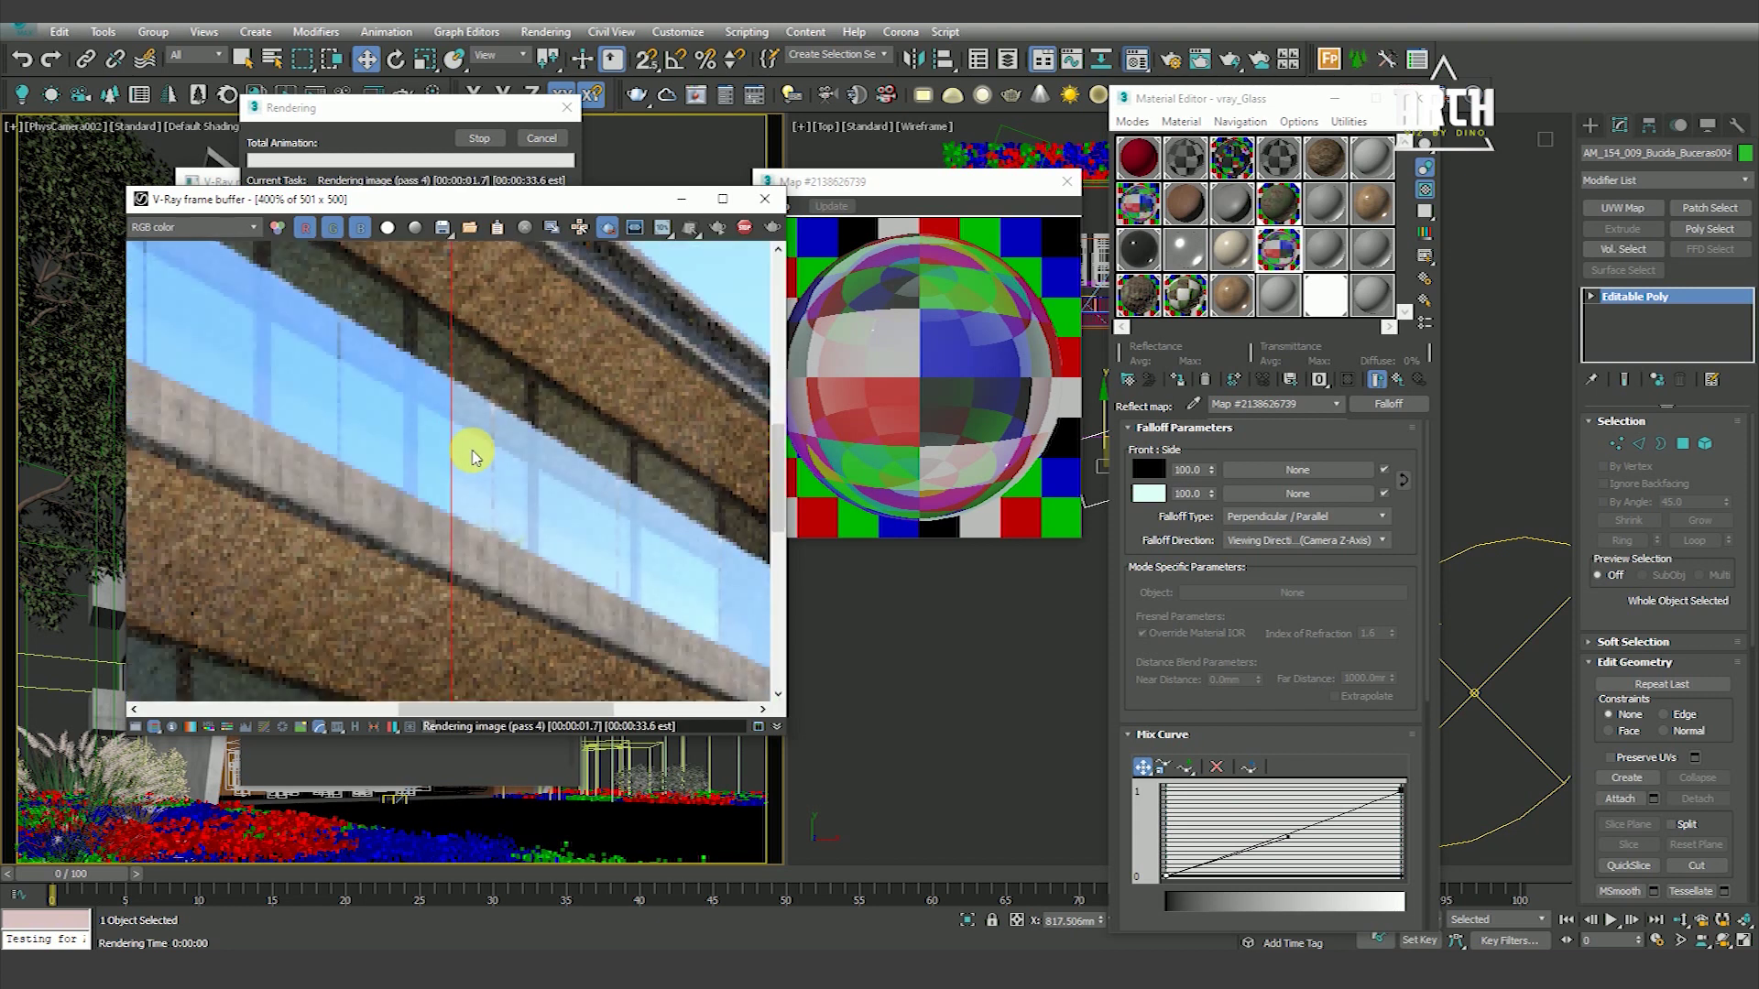
scroll(468, 451, up, 1)
scroll(604, 572, down, 1)
scroll(562, 541, up, 1)
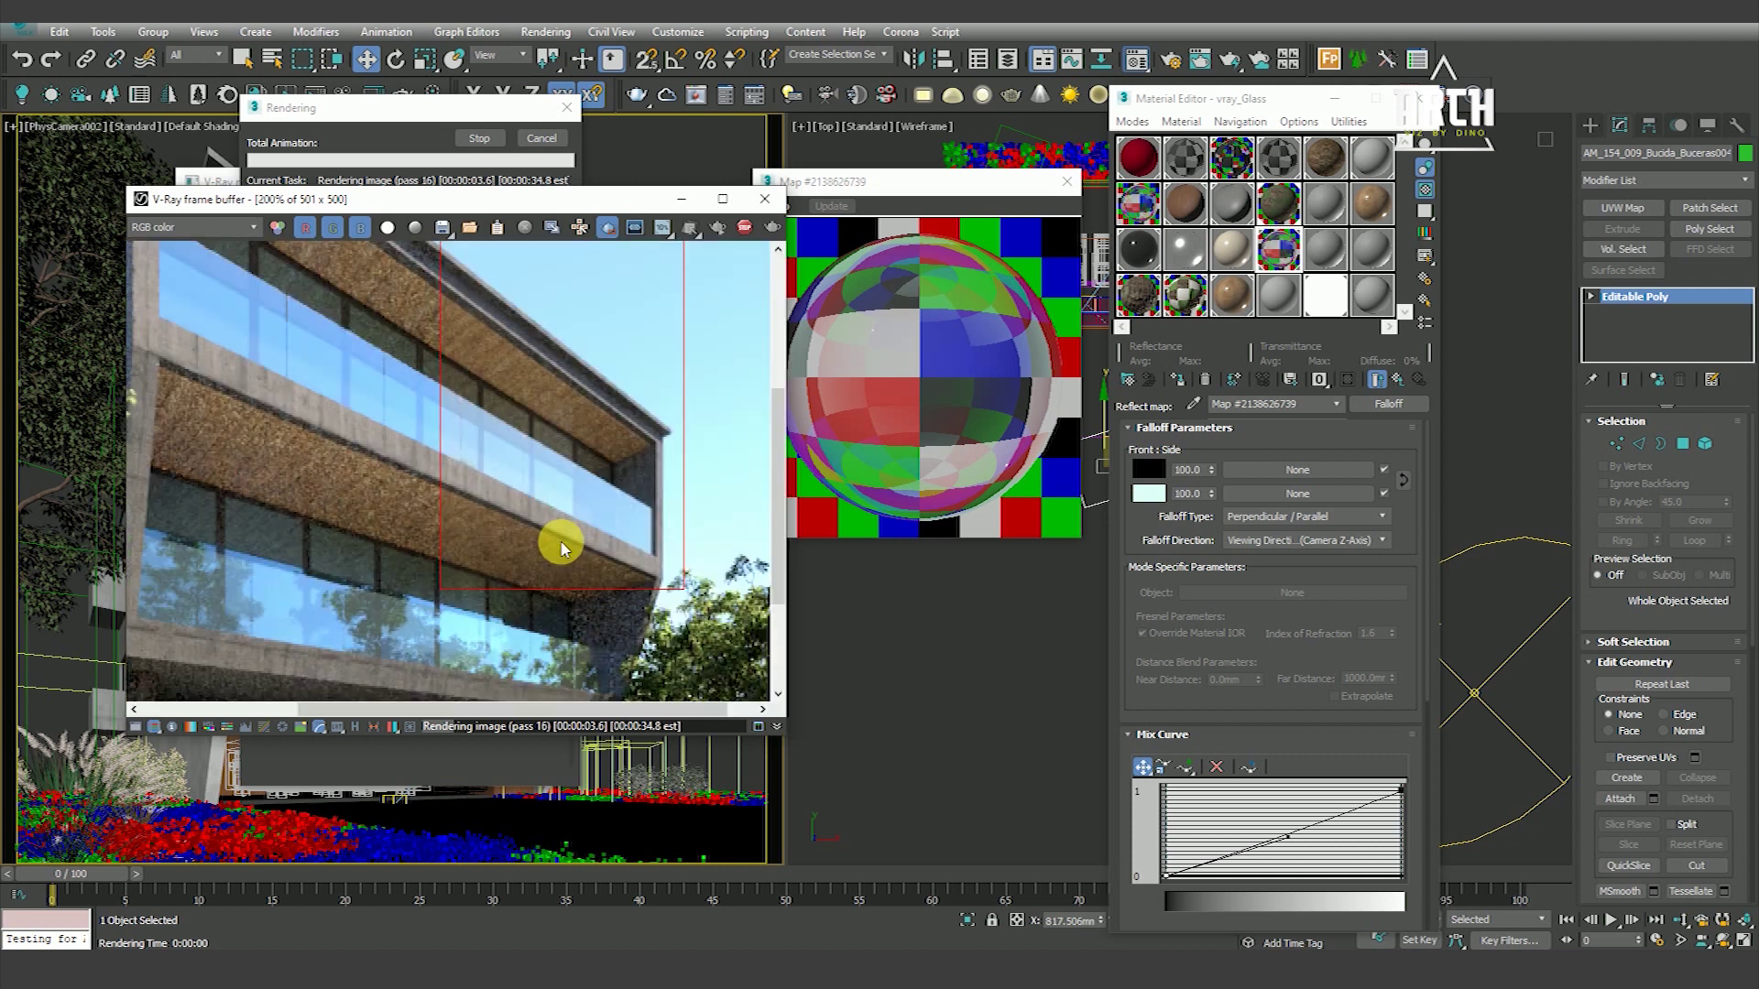
scroll(623, 550, down, 1)
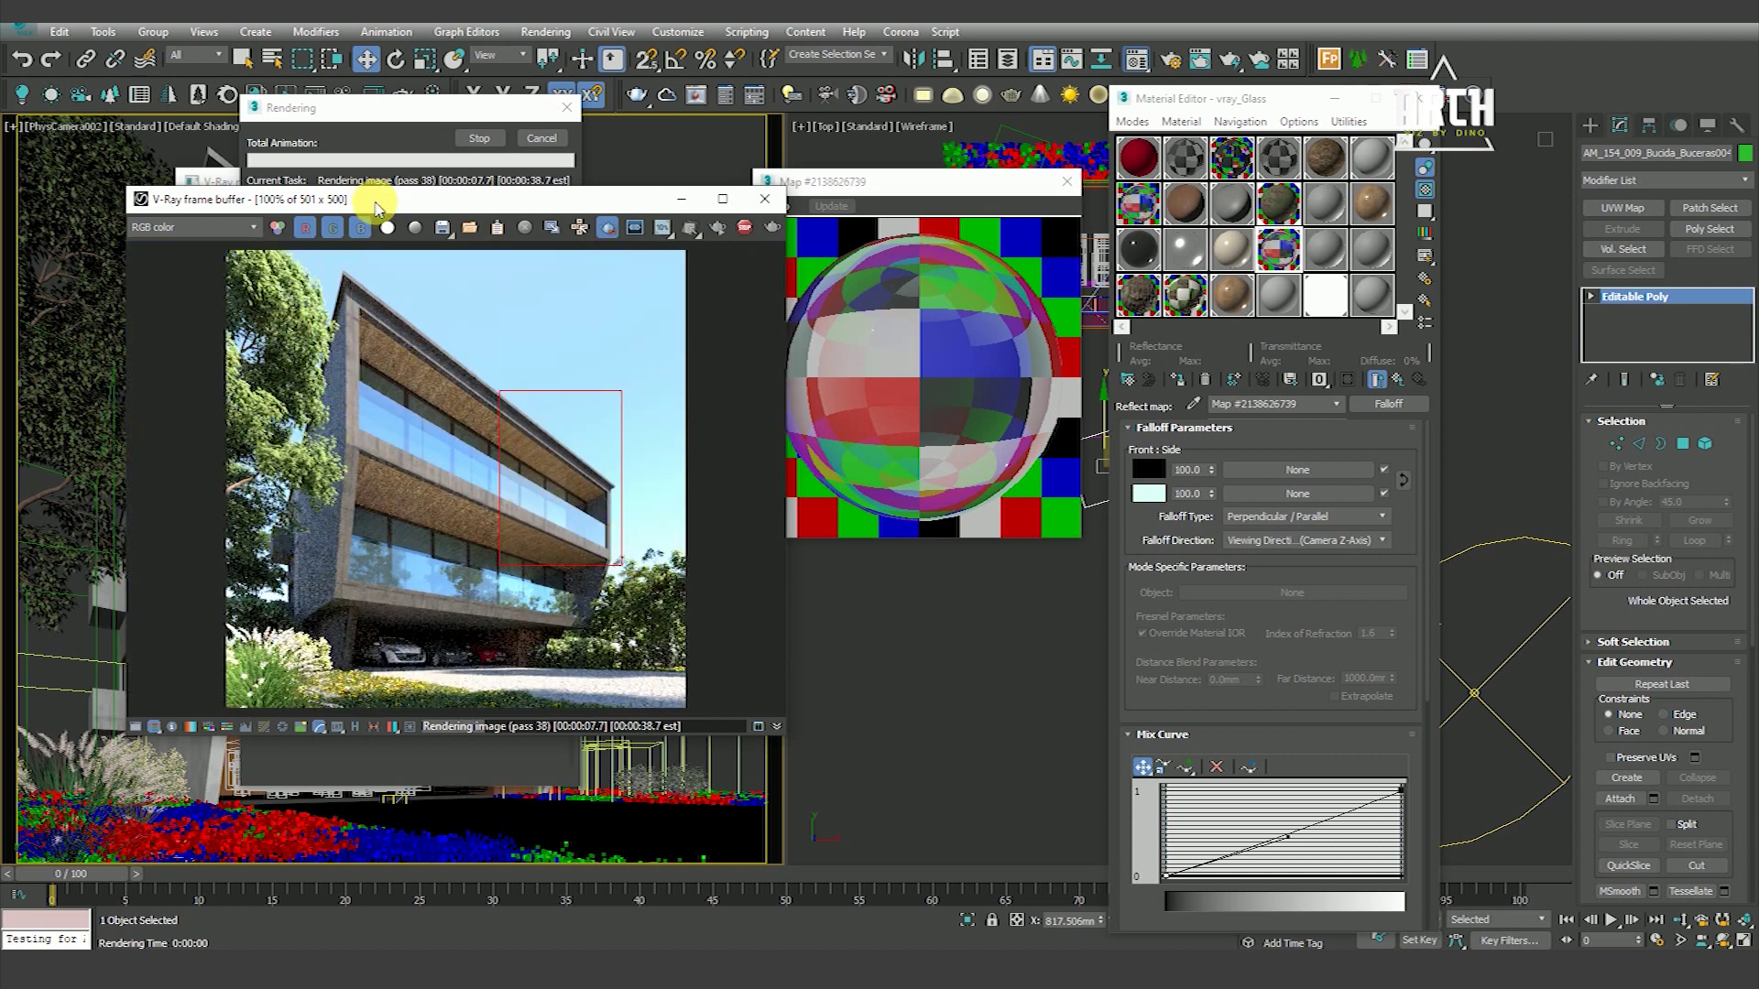
drag(375, 207, 419, 220)
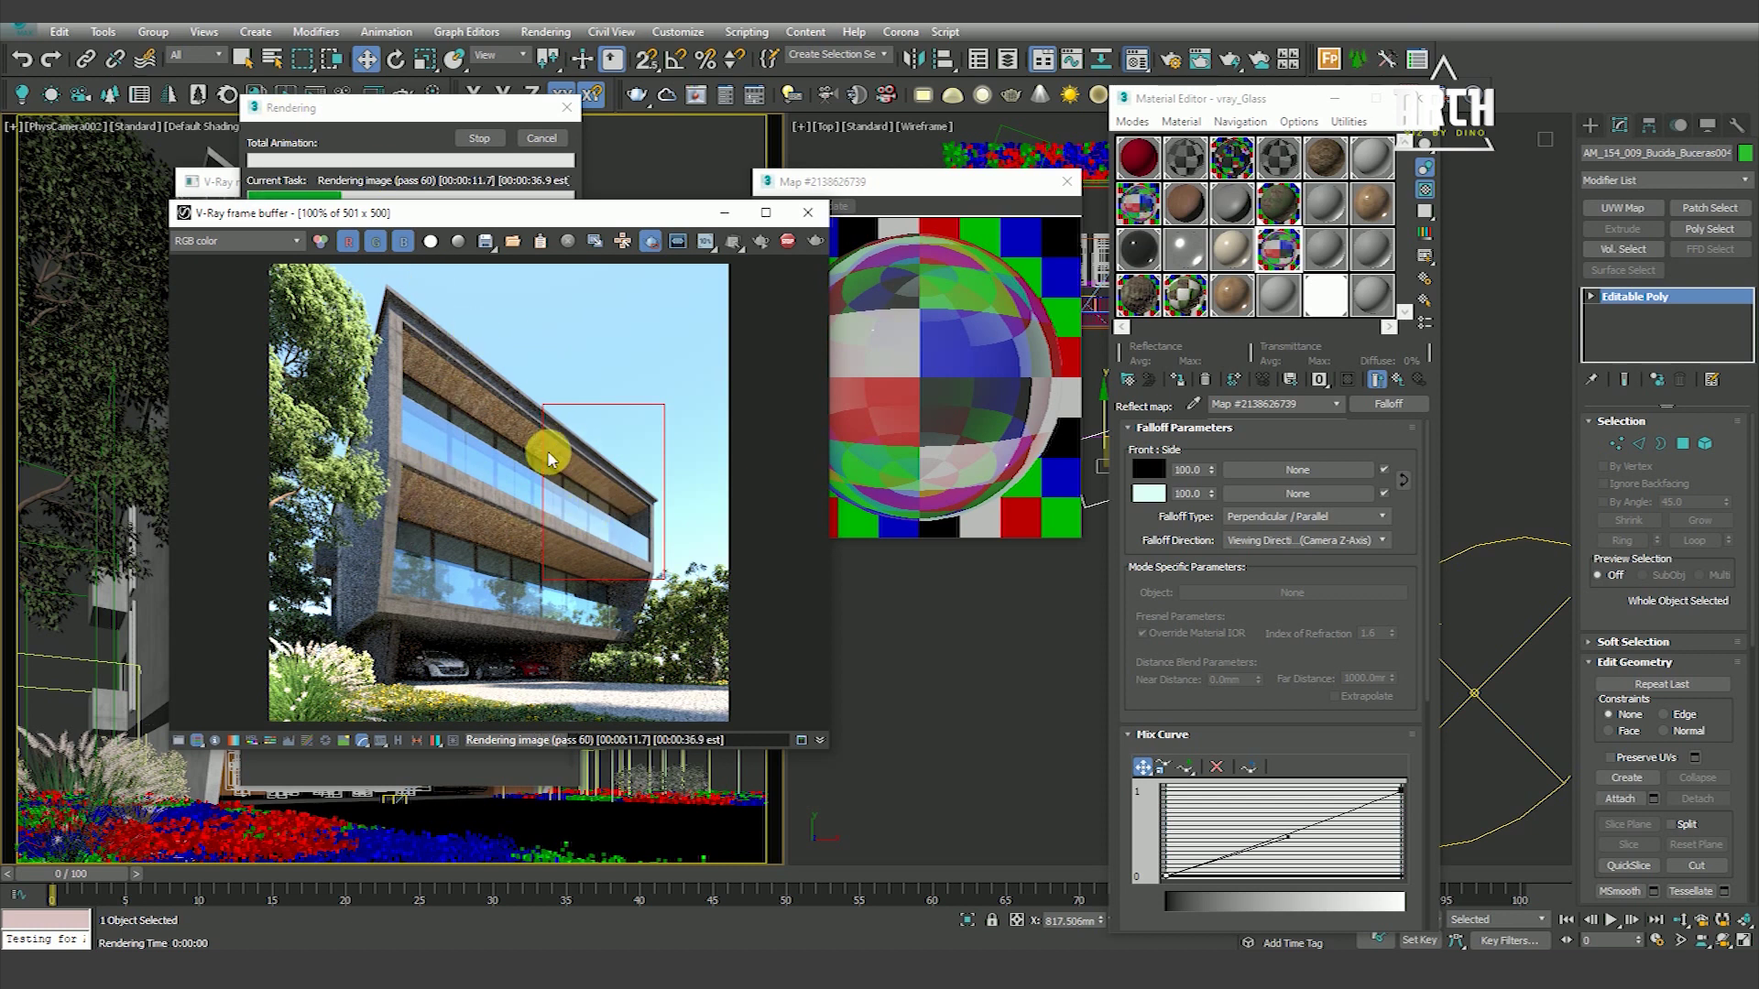
scroll(376, 384, up, 1)
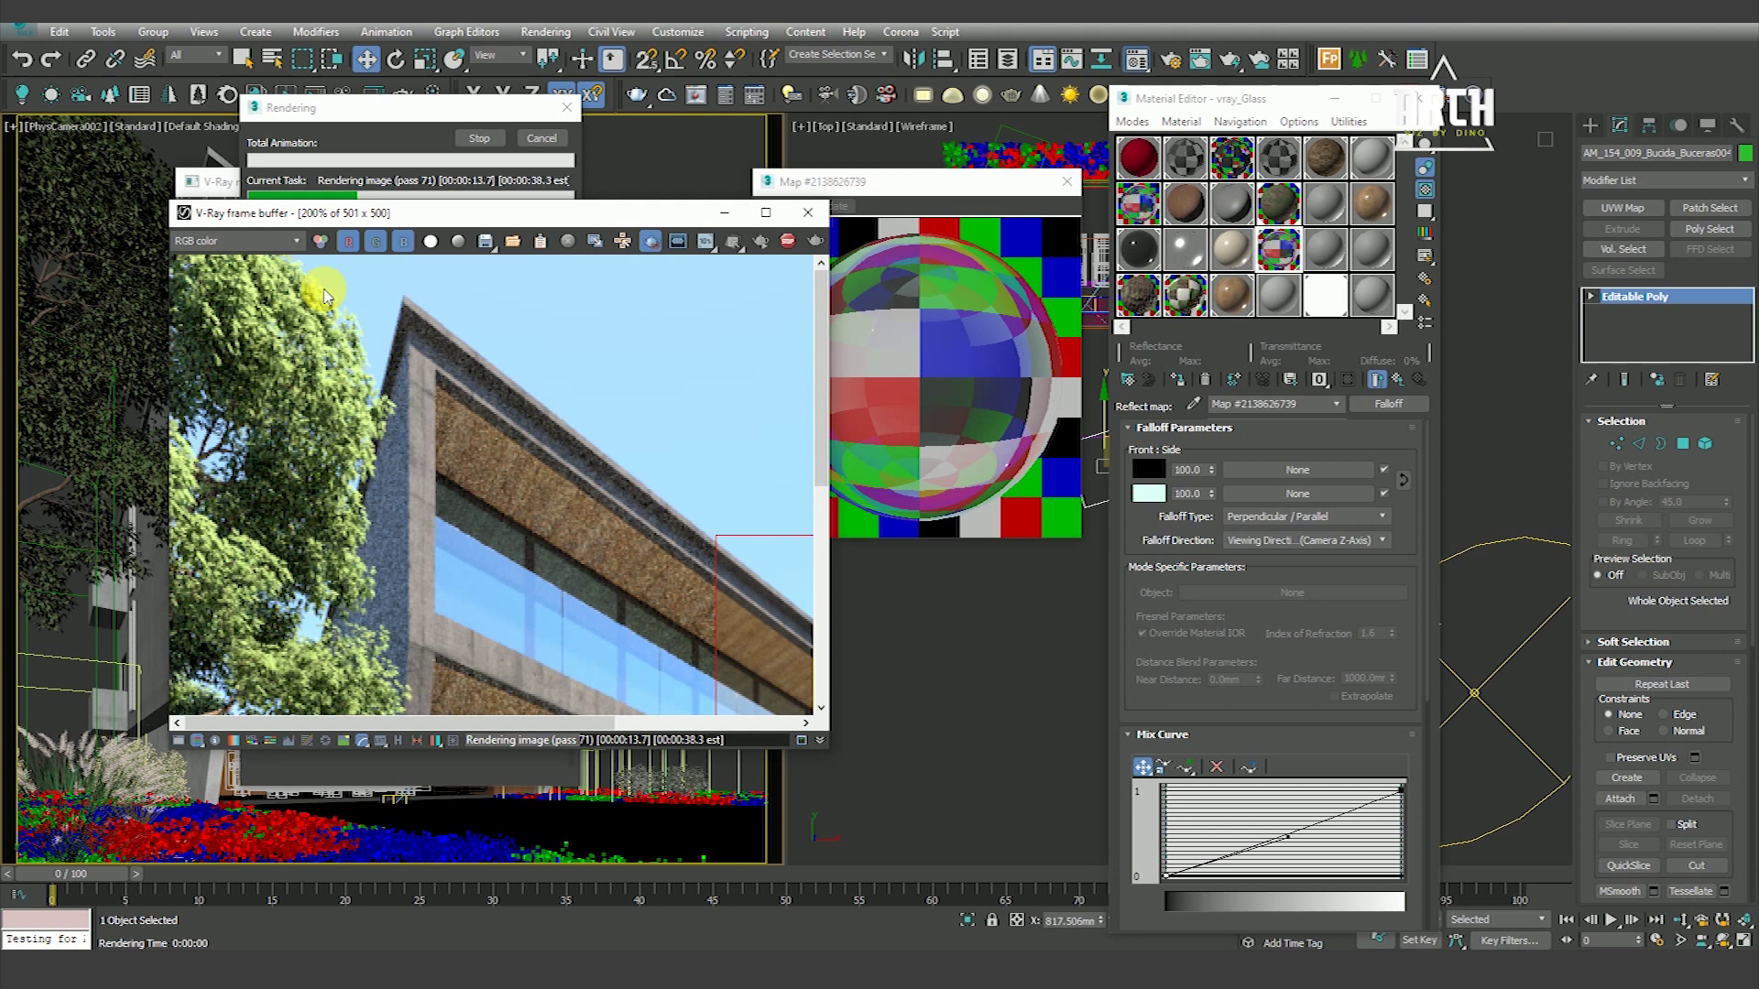
scroll(366, 286, up, 1)
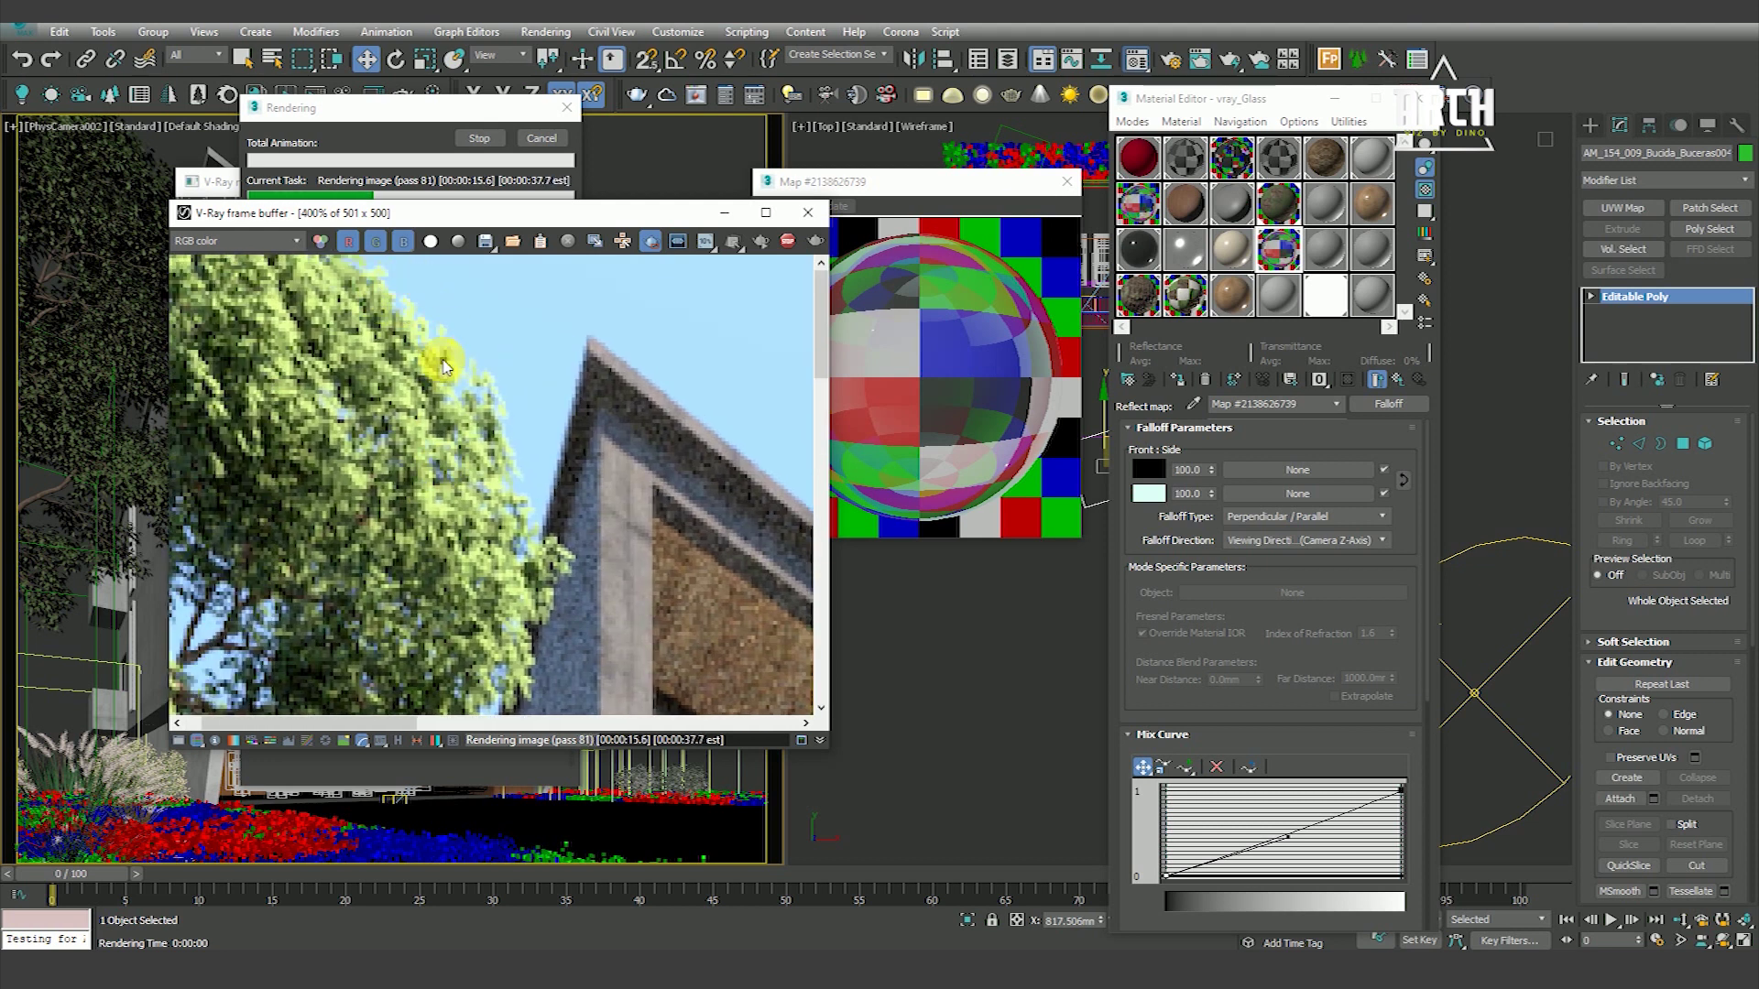
scroll(517, 541, down, 1)
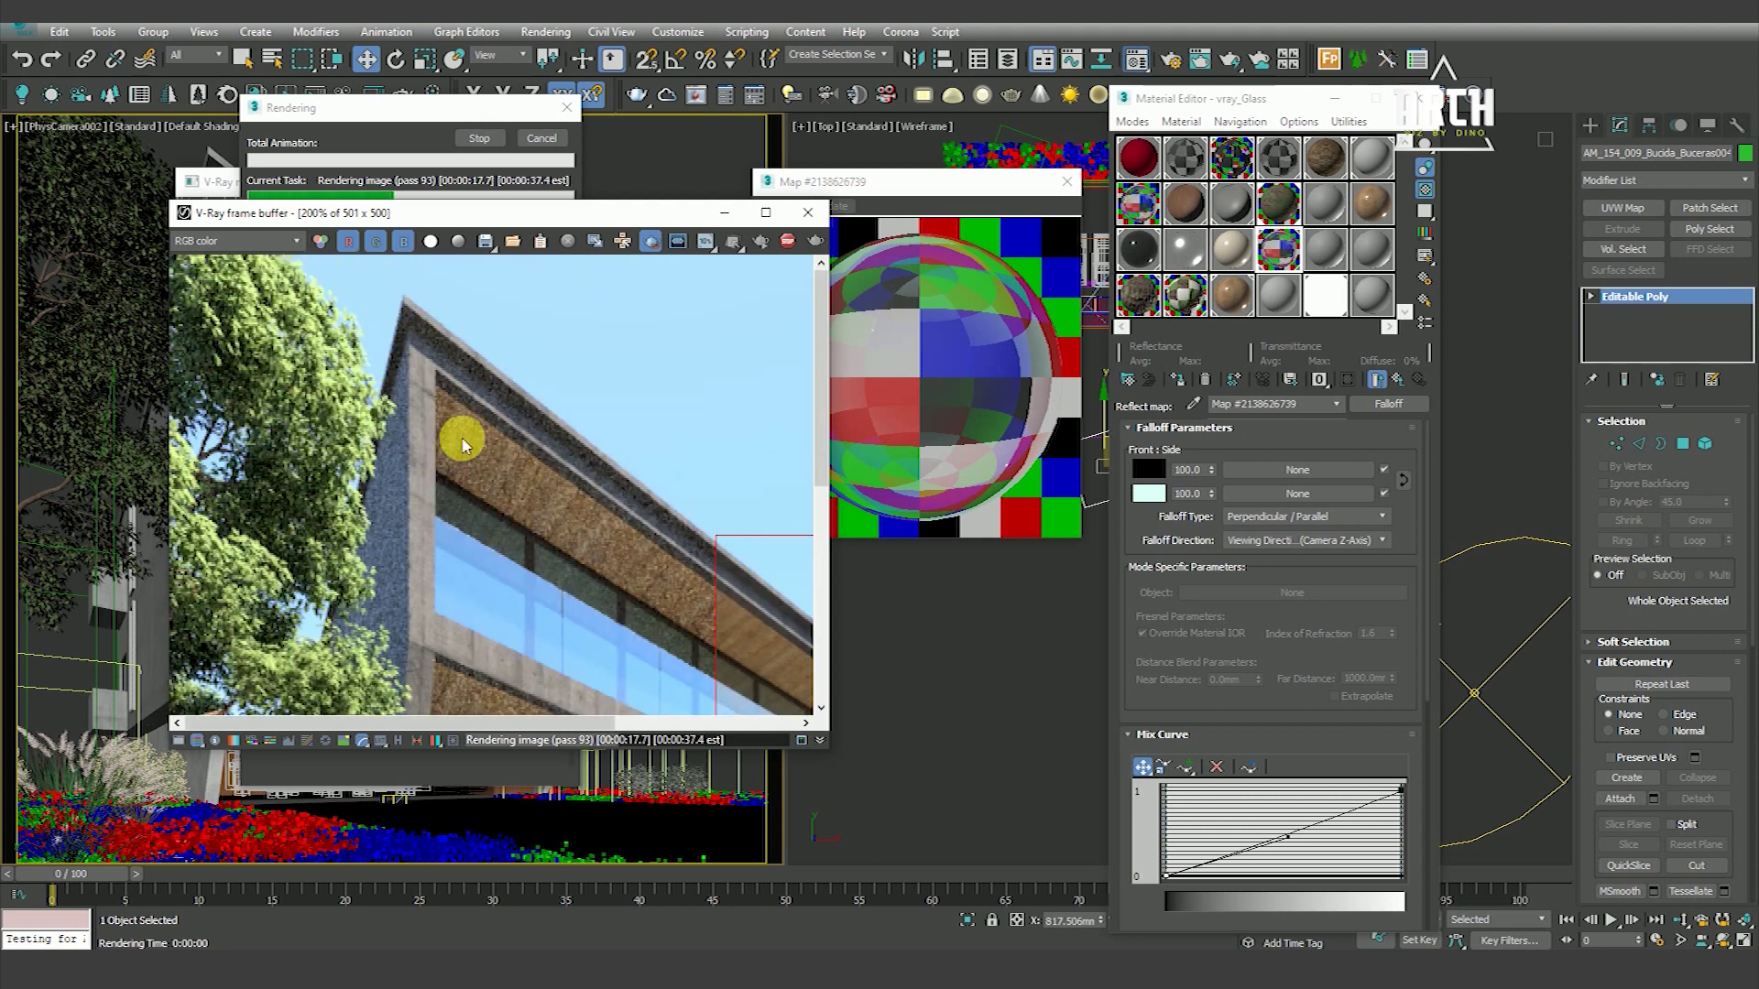
scroll(463, 445, down, 1)
scroll(309, 601, up, 1)
middle_drag(310, 601, 343, 557)
scroll(344, 557, down, 1)
scroll(651, 554, up, 1)
mouse_move(650, 554)
middle_down()
mouse_move(522, 490)
mouse_move(463, 404)
mouse_move(561, 541)
middle_up()
scroll(523, 490, up, 1)
scroll(510, 412, down, 2)
scroll(586, 474, up, 1)
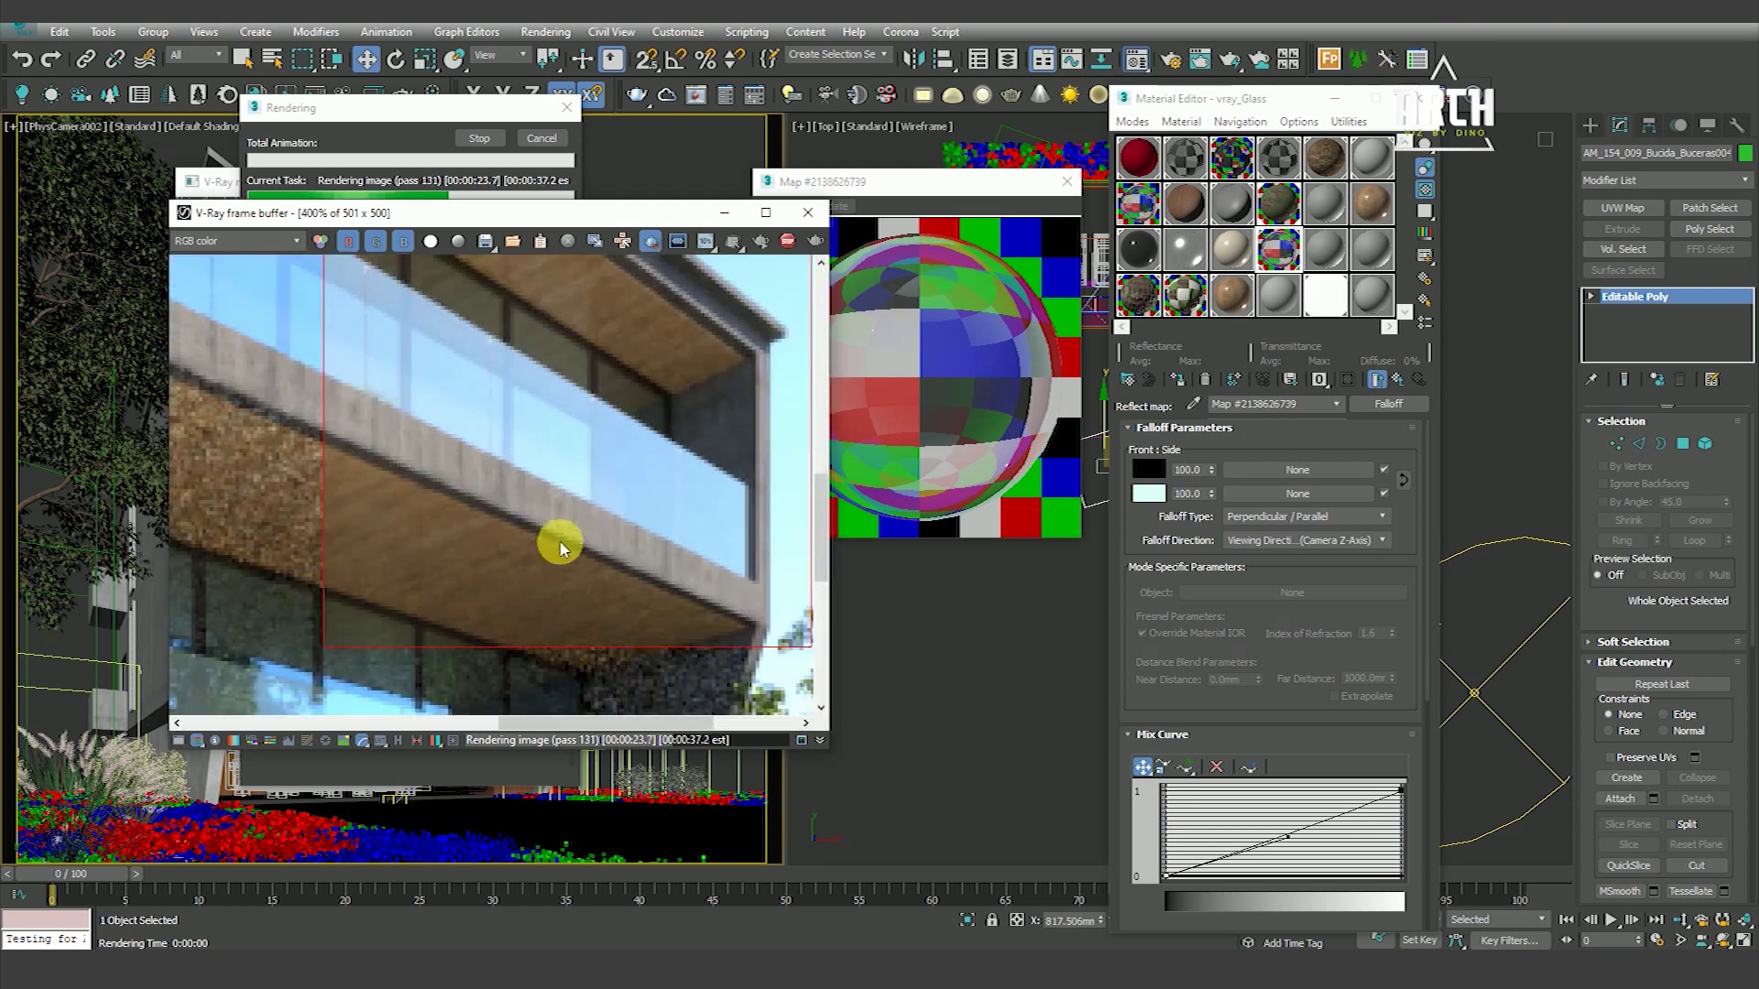
scroll(562, 541, down, 1)
scroll(542, 628, up, 1)
scroll(623, 513, down, 2)
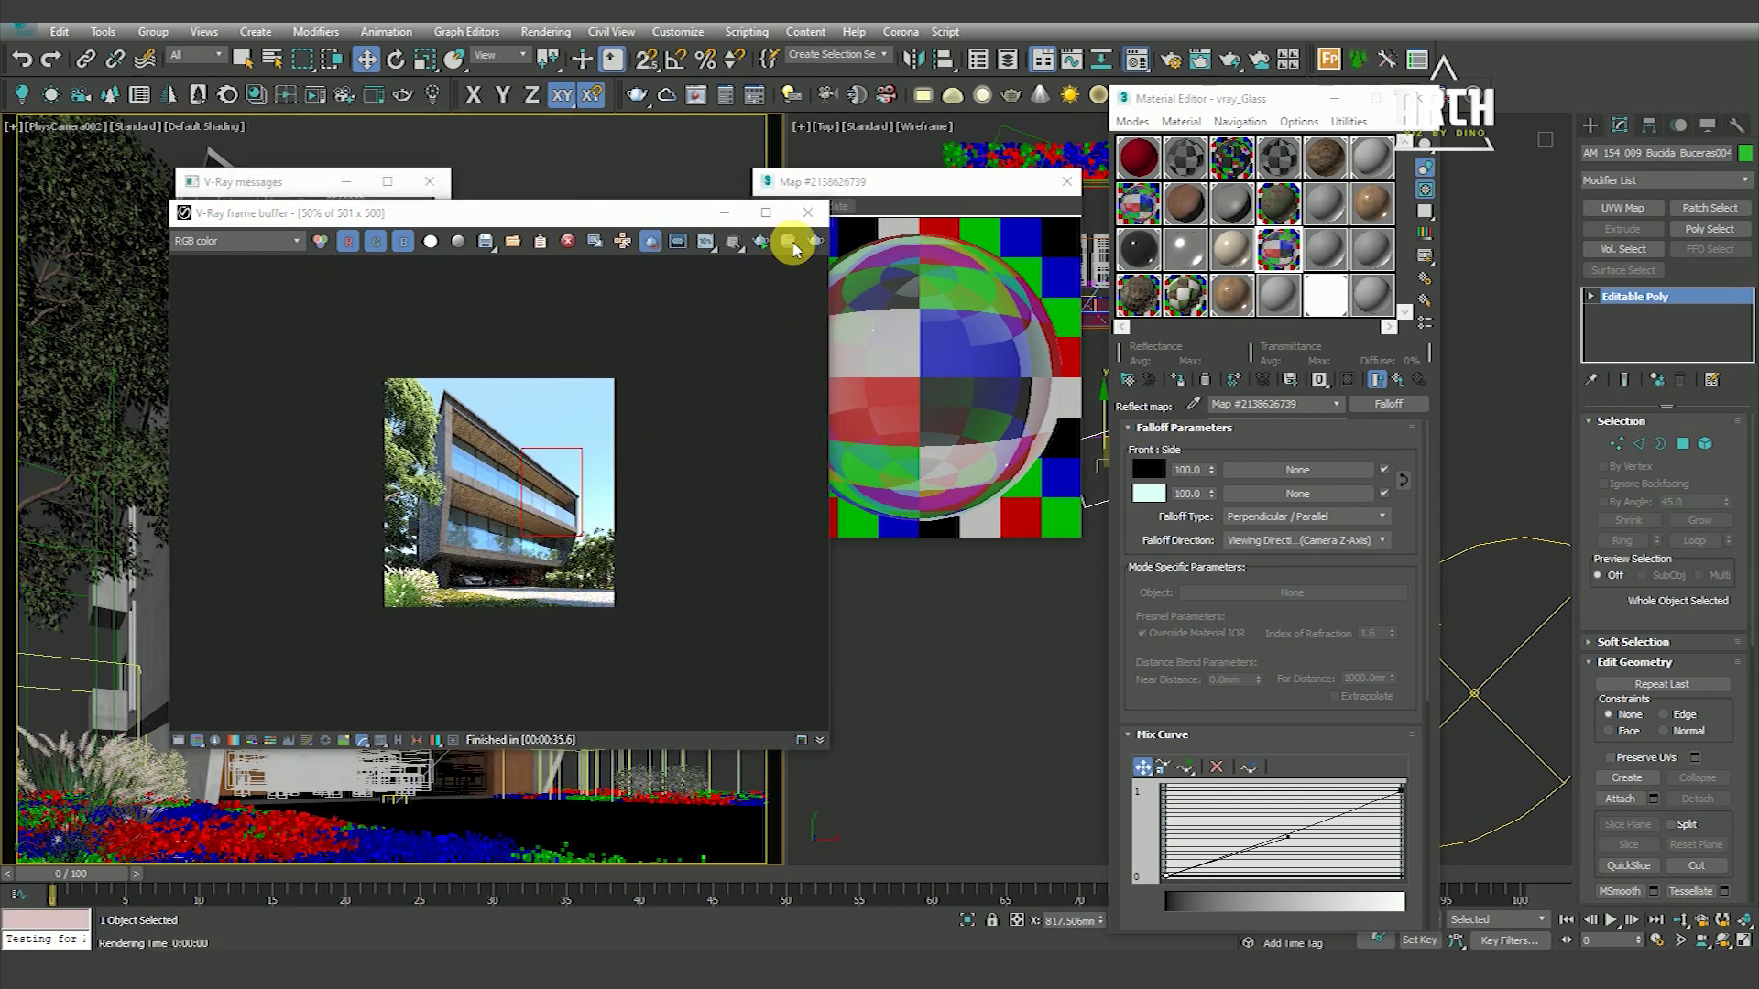
click(1061, 186)
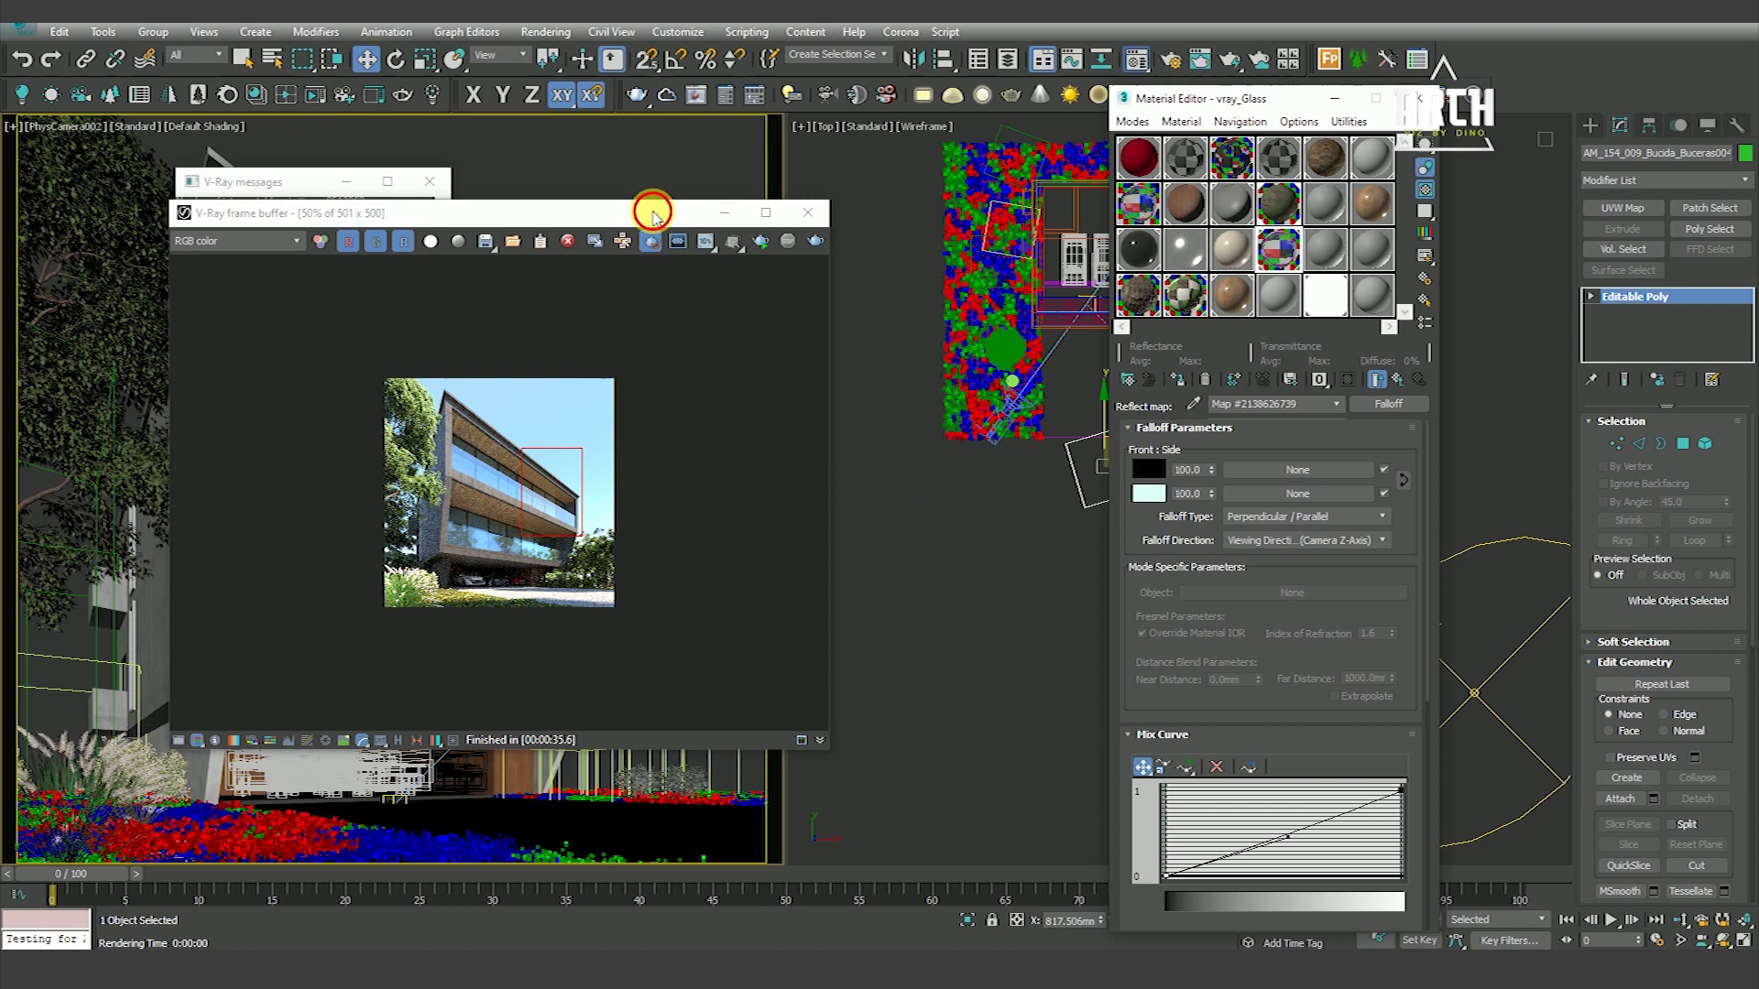
Redraw the render region around the top-left tree and open Render Setup
drag(648, 211, 555, 193)
drag(364, 362, 276, 425)
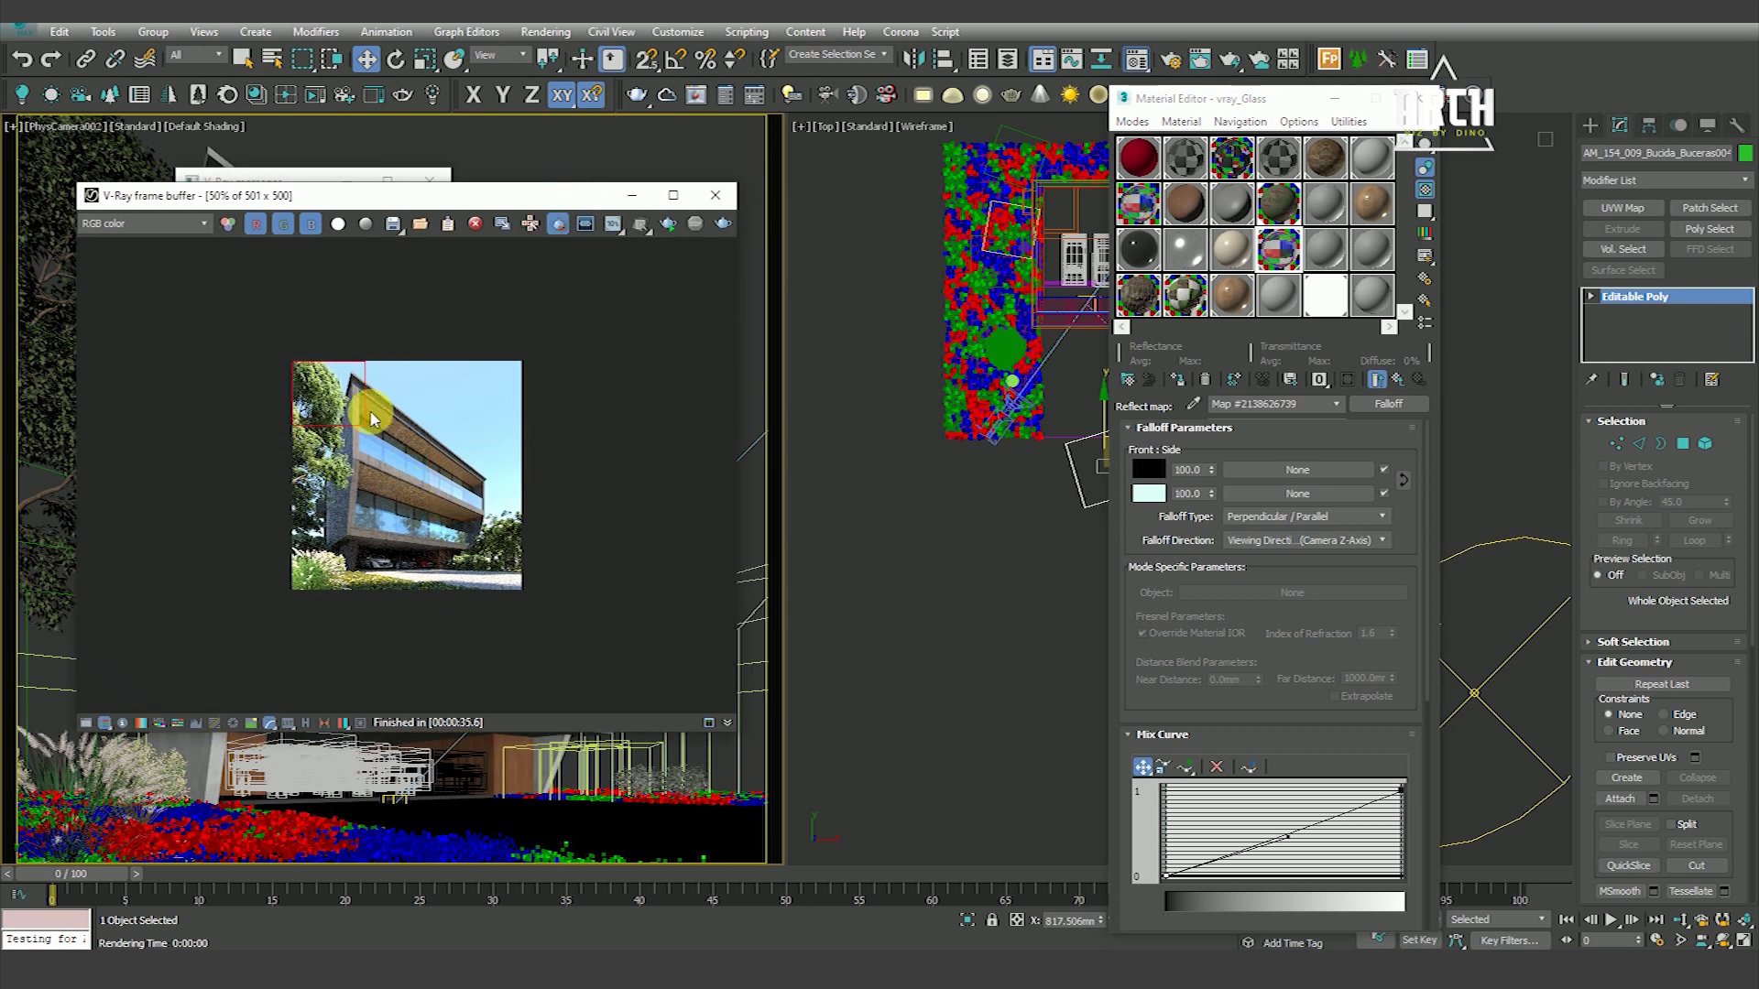
click(549, 33)
click(577, 115)
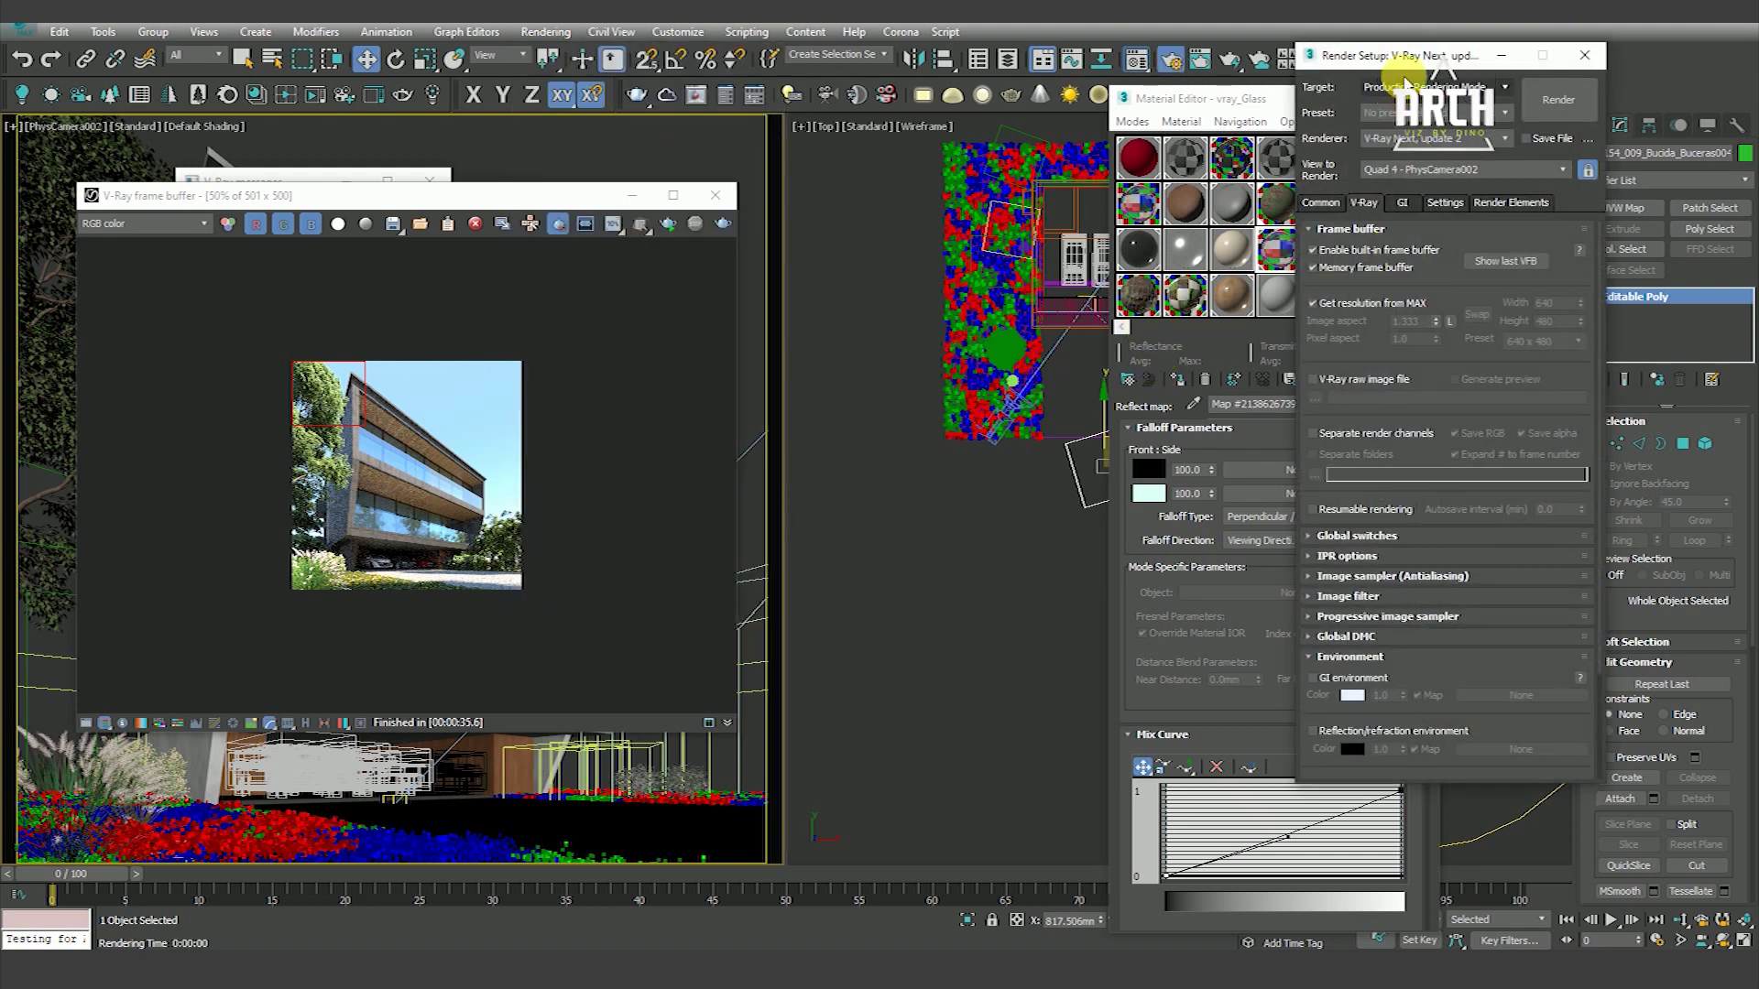
drag(1406, 56, 1040, 117)
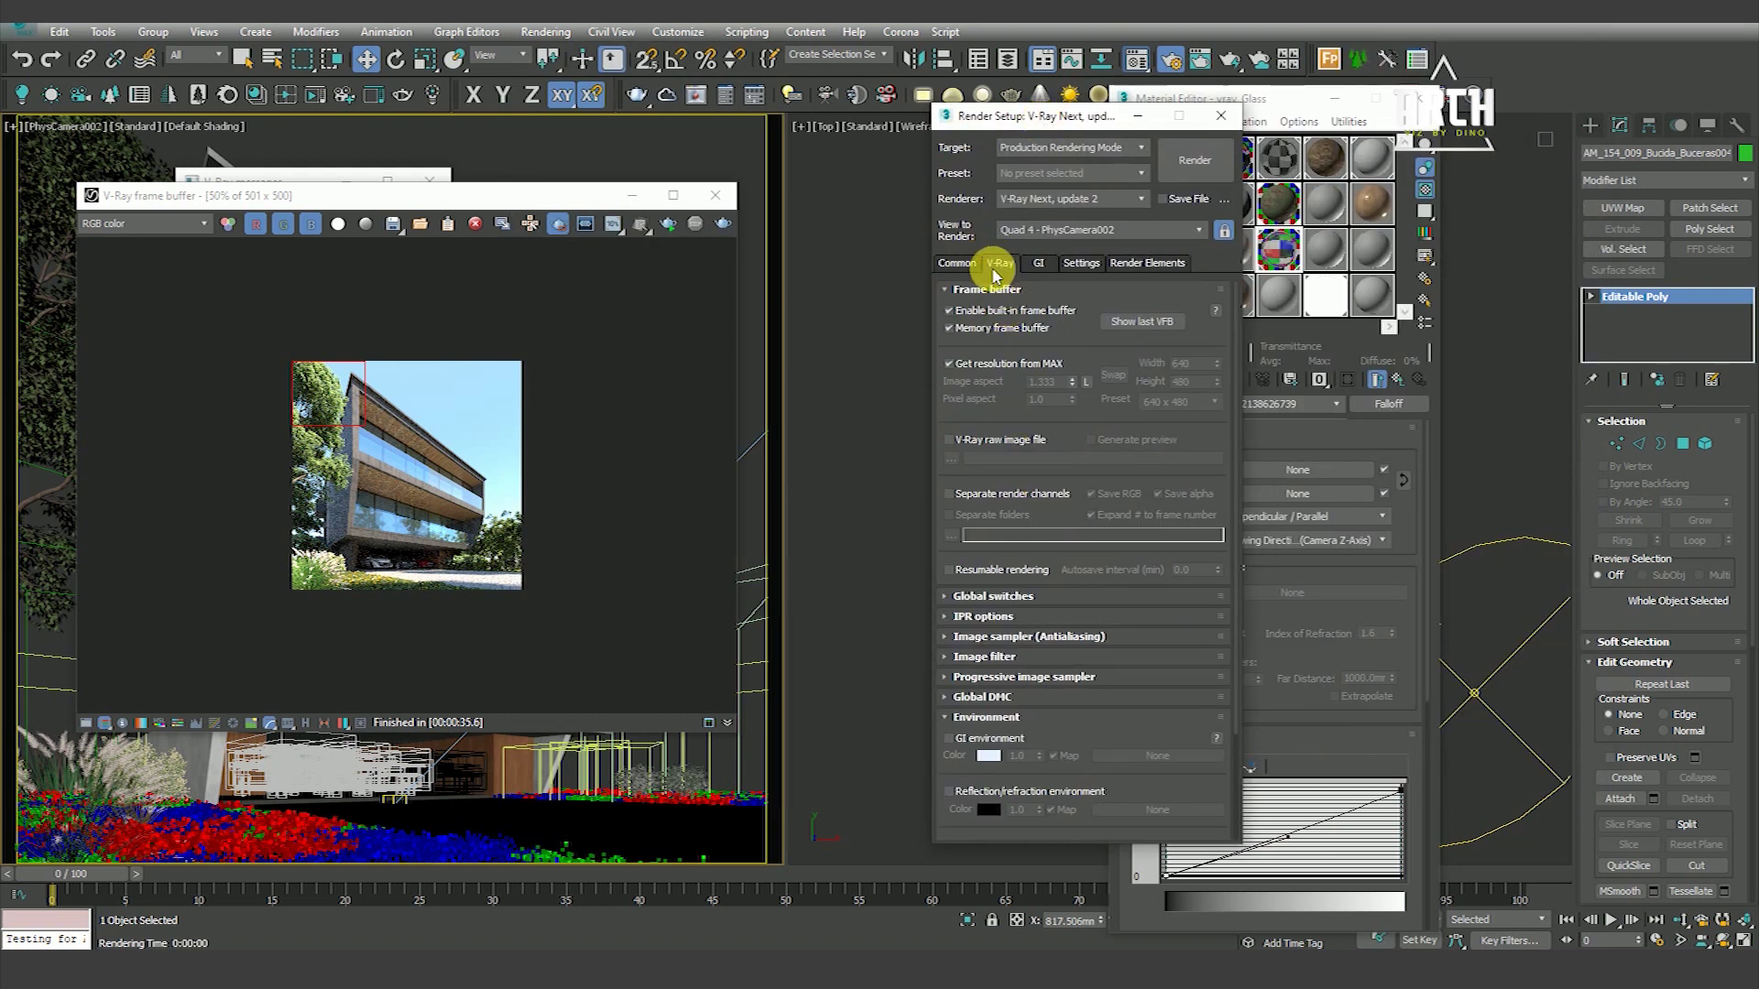
Collapse all V-Ray rollouts in Render Setup and expand only Environment
right_click(966, 365)
click(1017, 413)
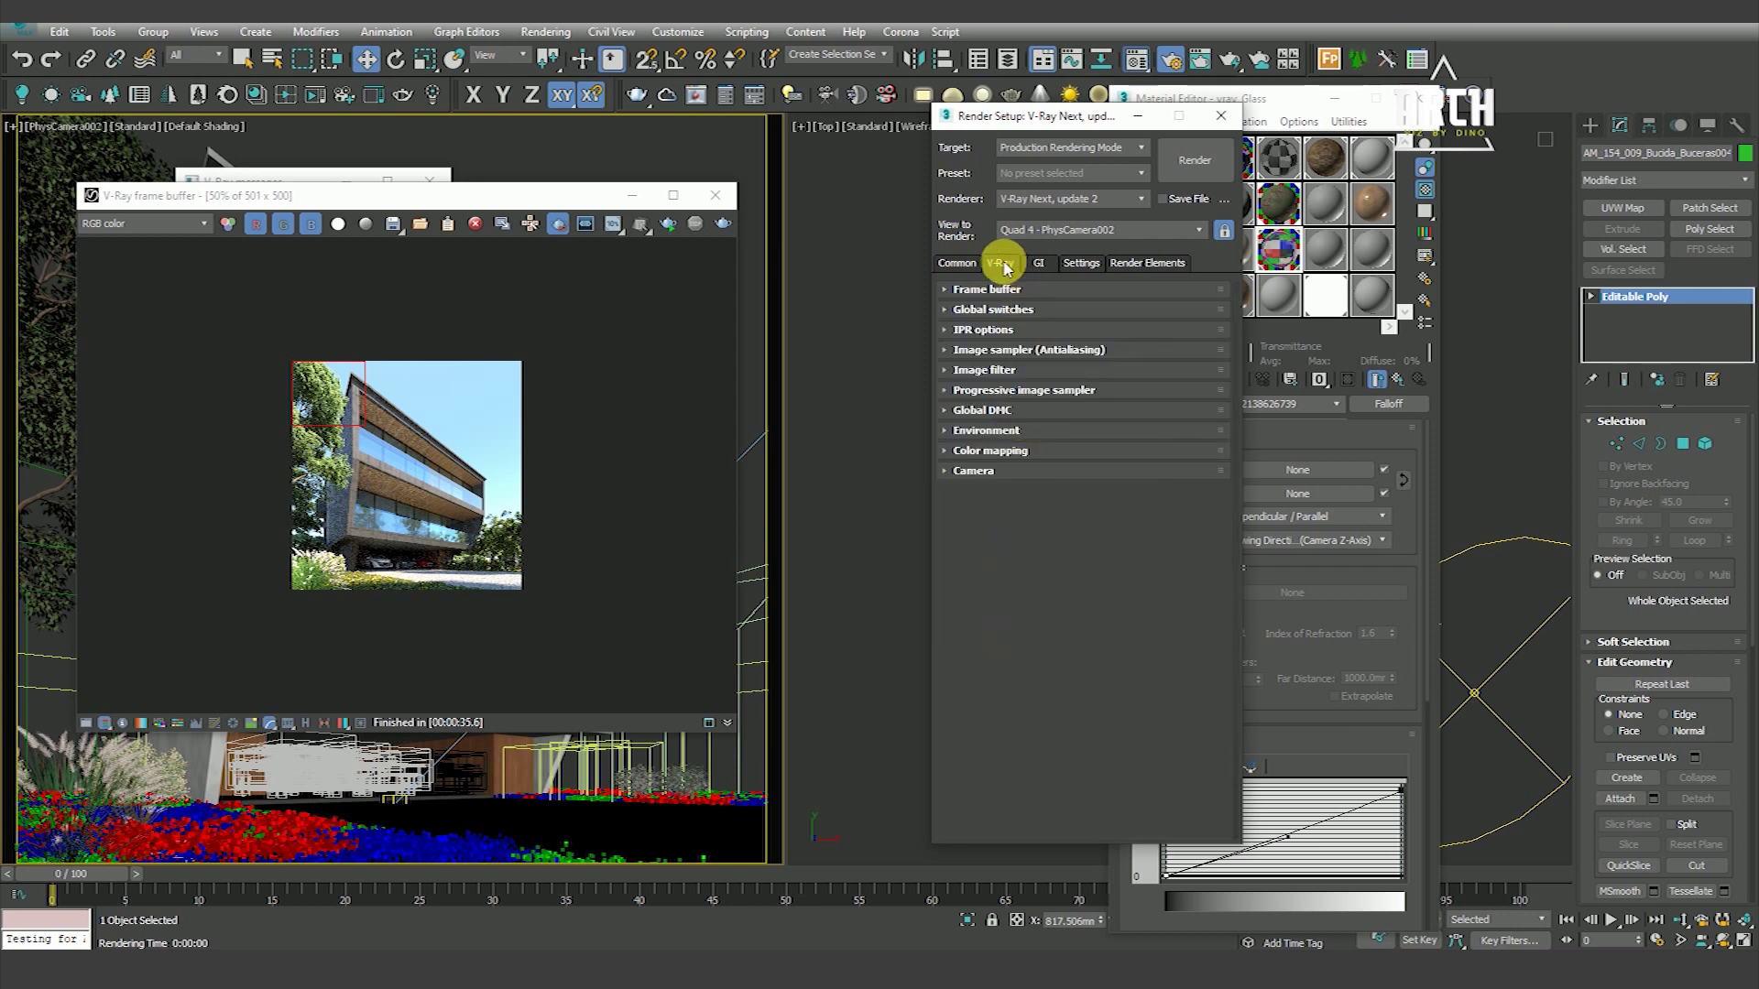
click(1001, 431)
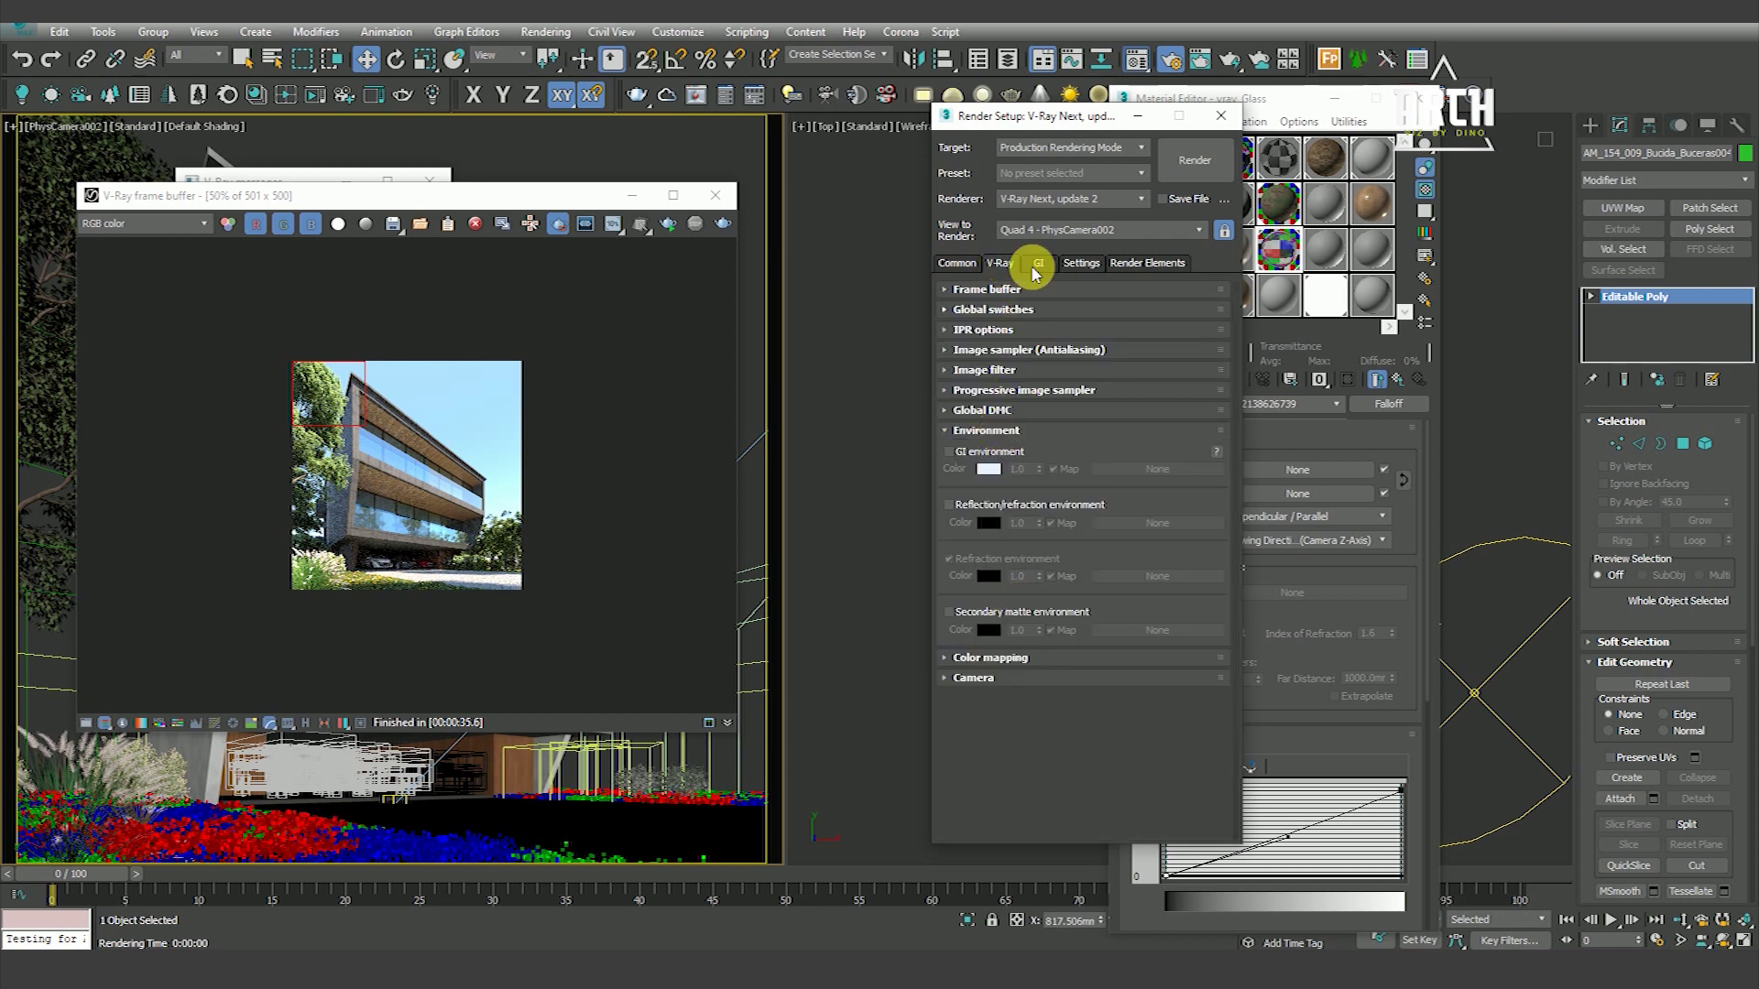
drag(1035, 110, 1141, 103)
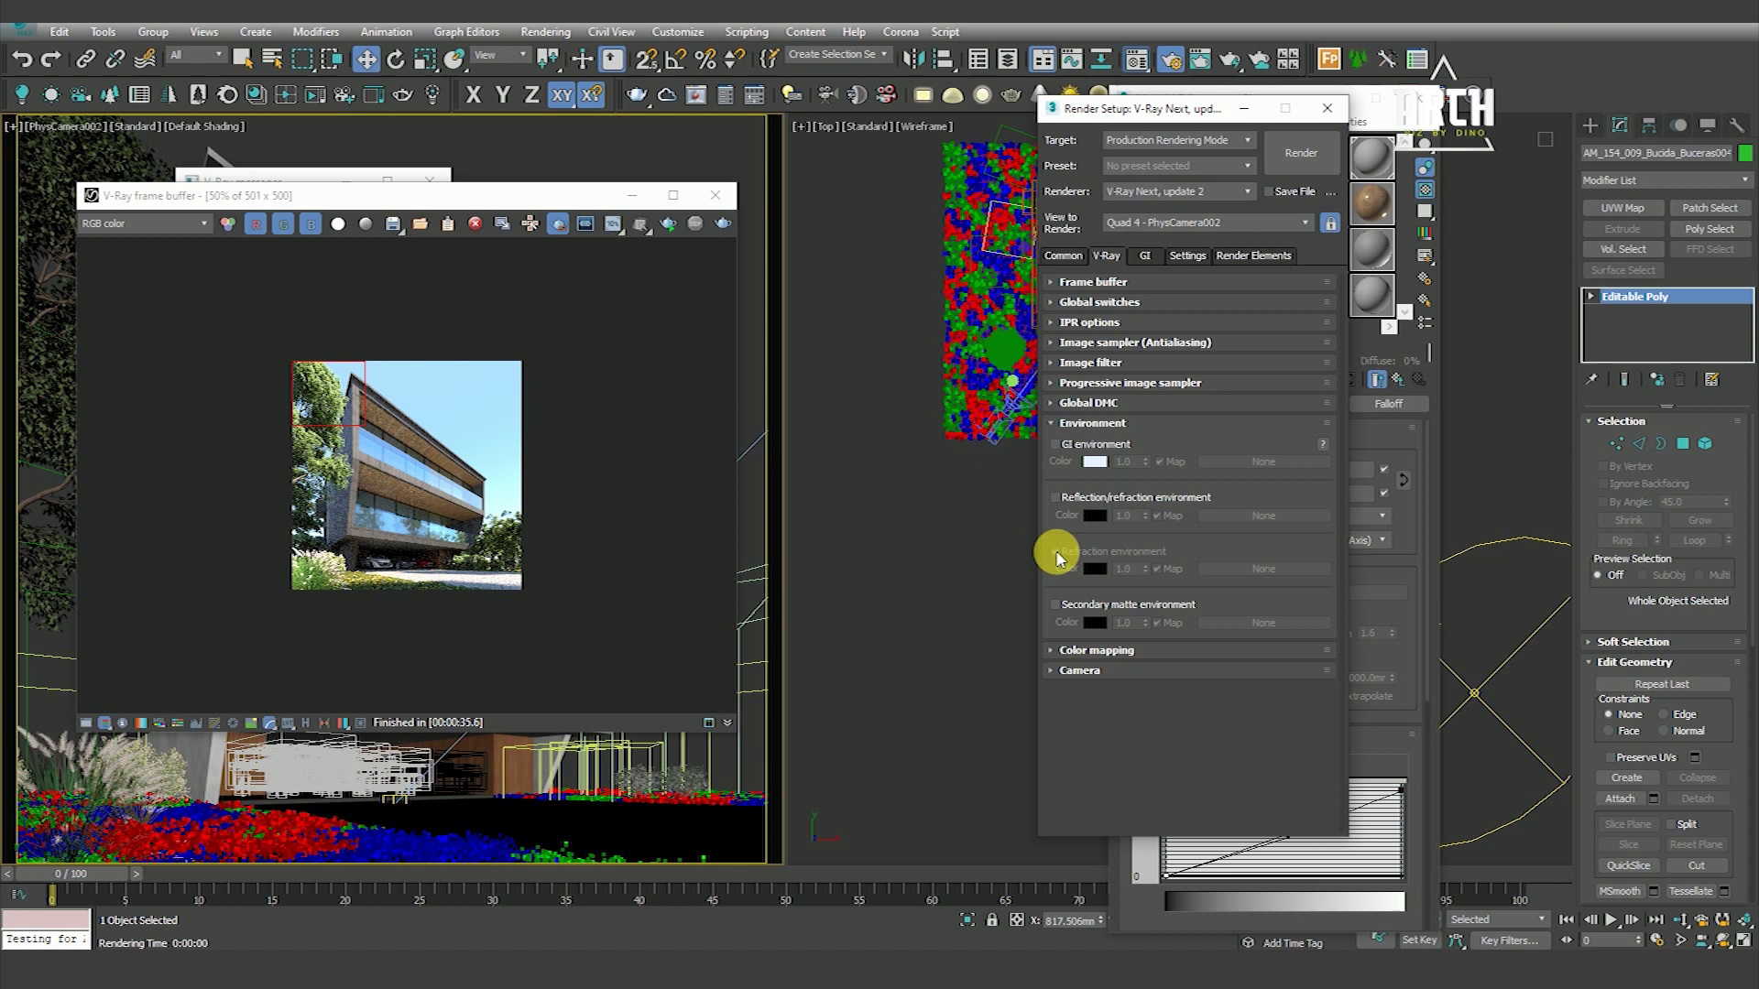
click(545, 31)
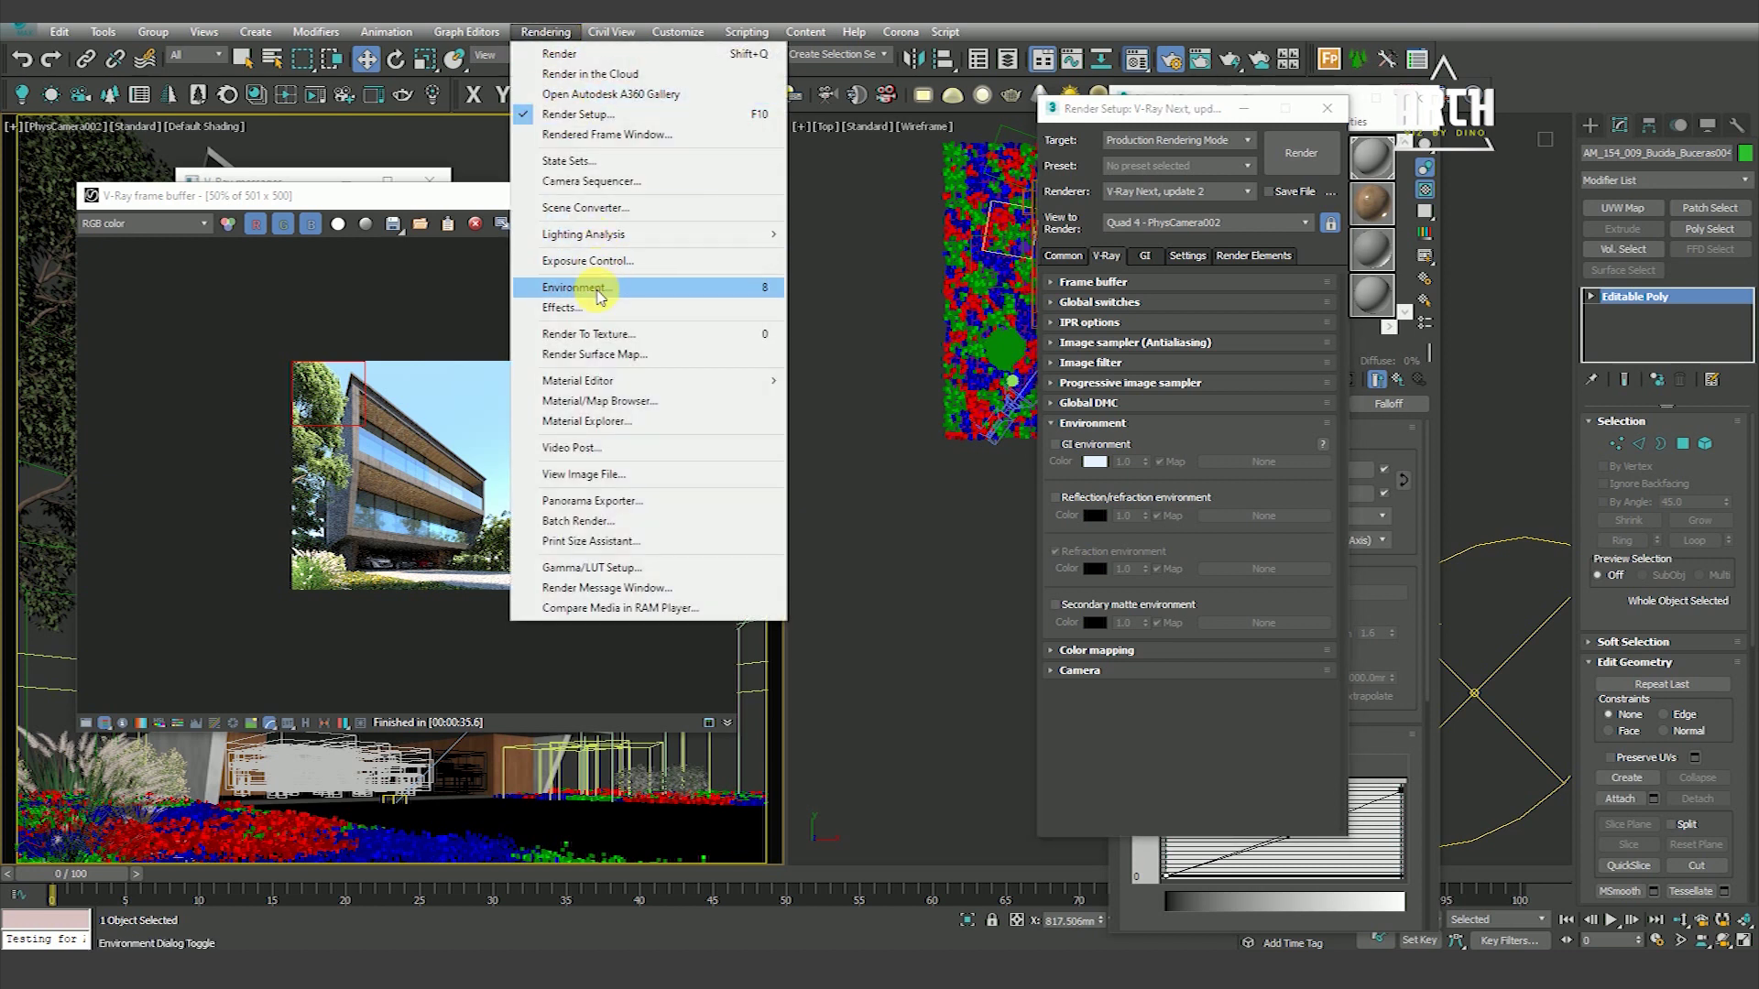
Enable the GI and reflection/refraction environment overrides, instancing DefaultVRaySky into the GI slot
click(597, 288)
drag(580, 161, 452, 161)
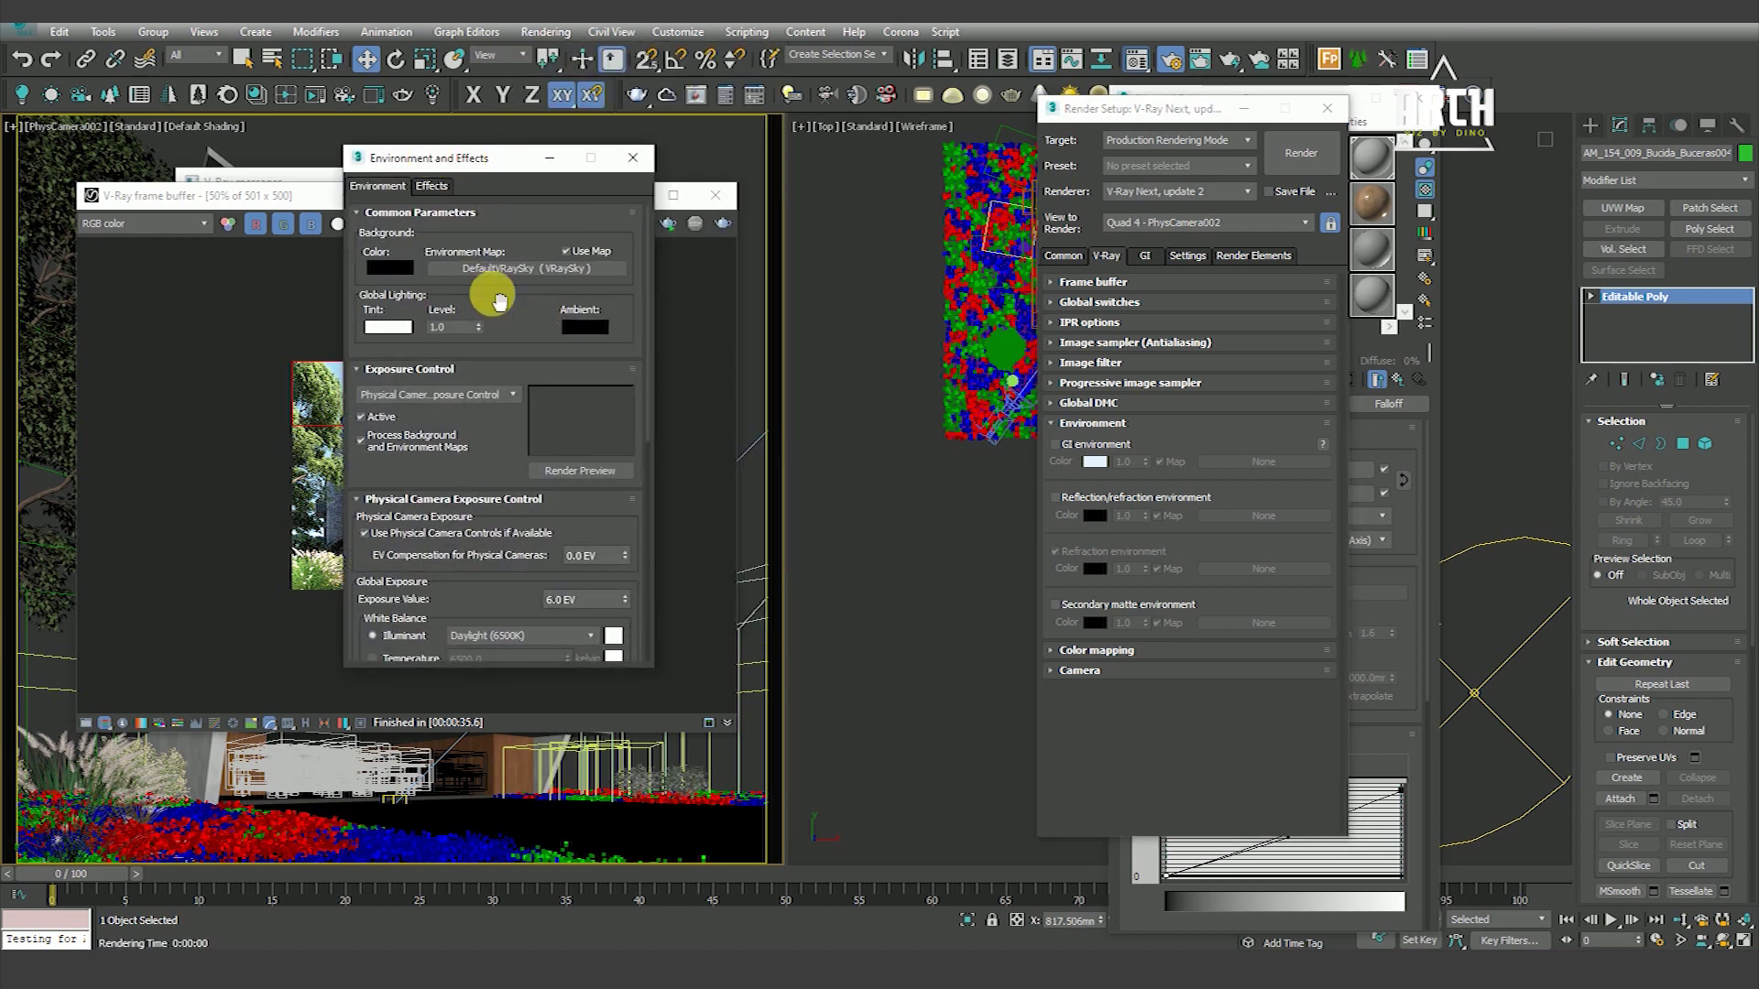
click(1055, 444)
click(1055, 498)
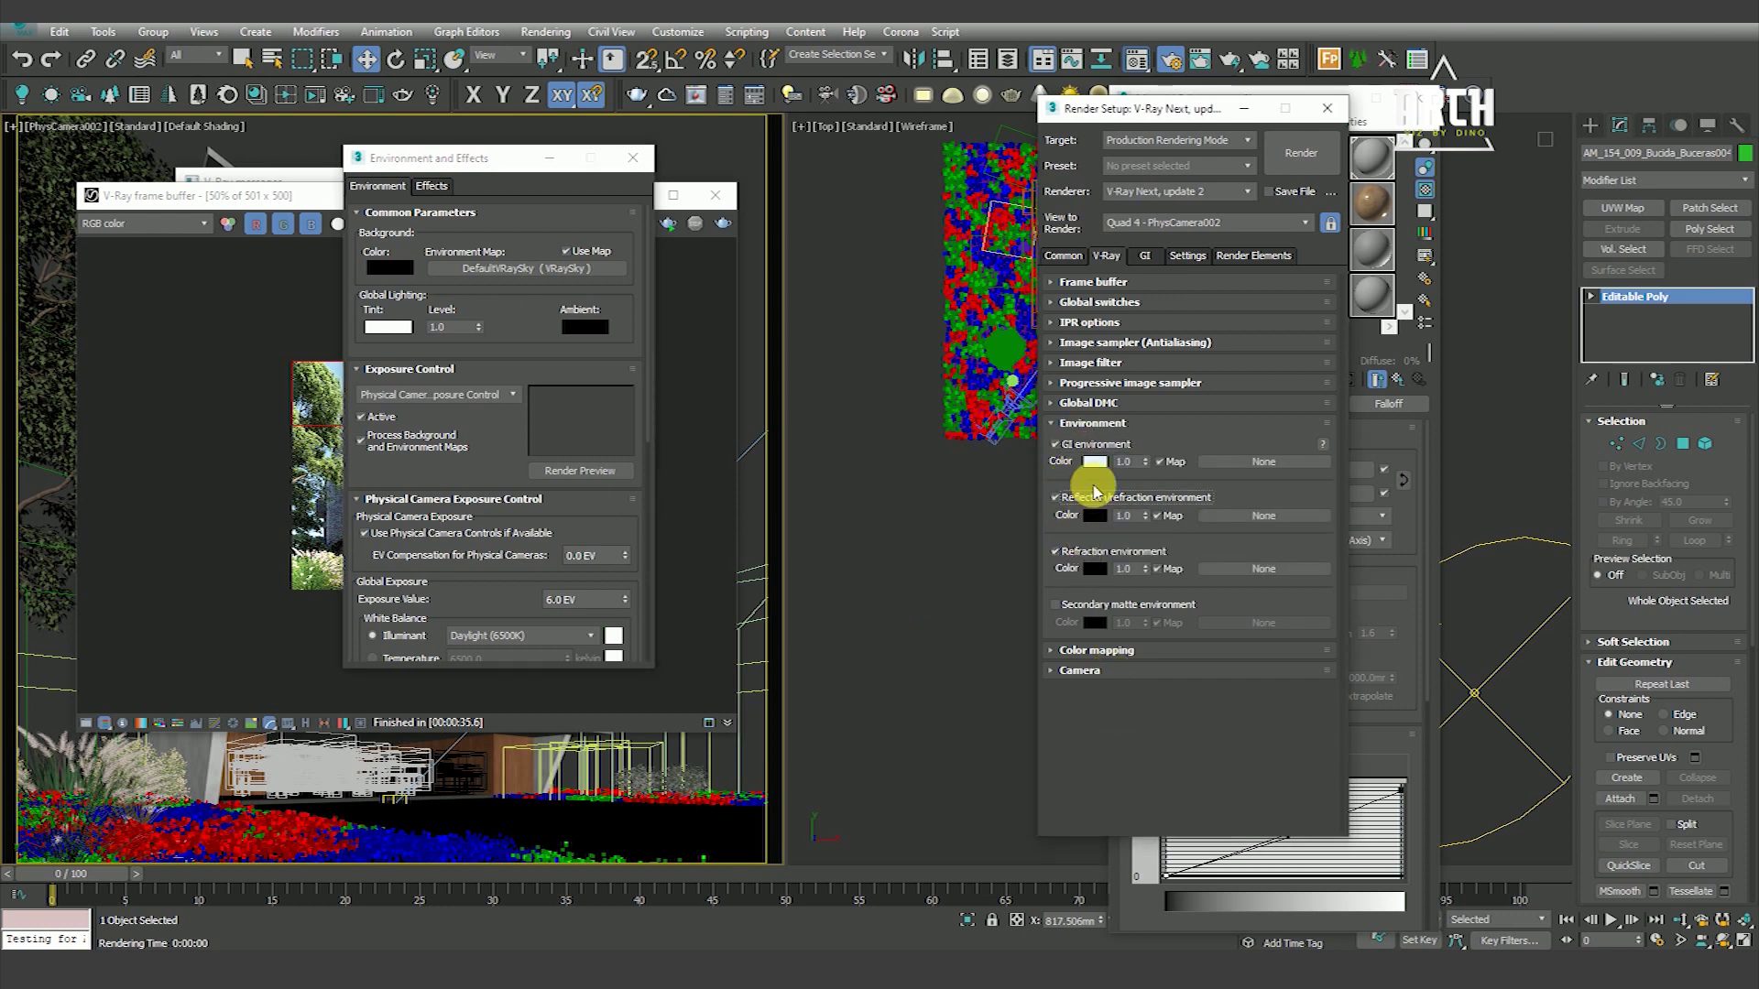
mouse_move(542, 268)
mouse_down()
mouse_move(1263, 461)
mouse_move(1248, 529)
mouse_up()
click(1154, 529)
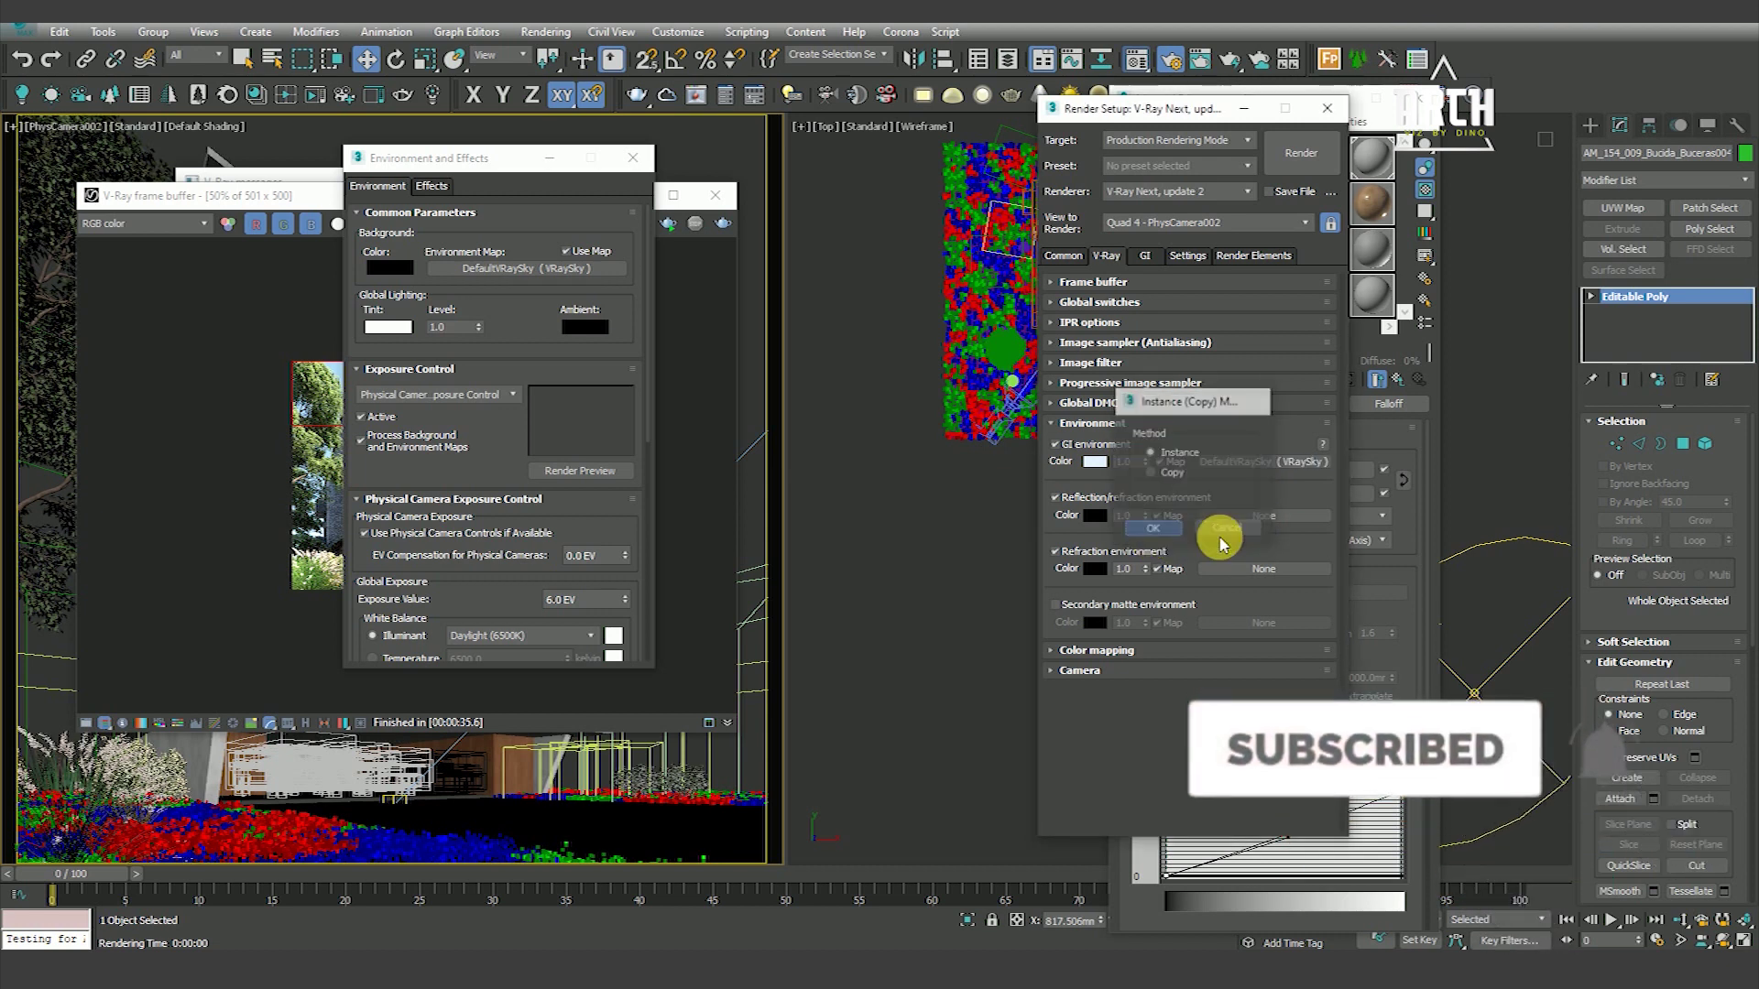
Instance DefaultVRaySky into the reflection and refraction slots, turn off the background map, close the dialog
click(1276, 561)
drag(1307, 531, 1250, 572)
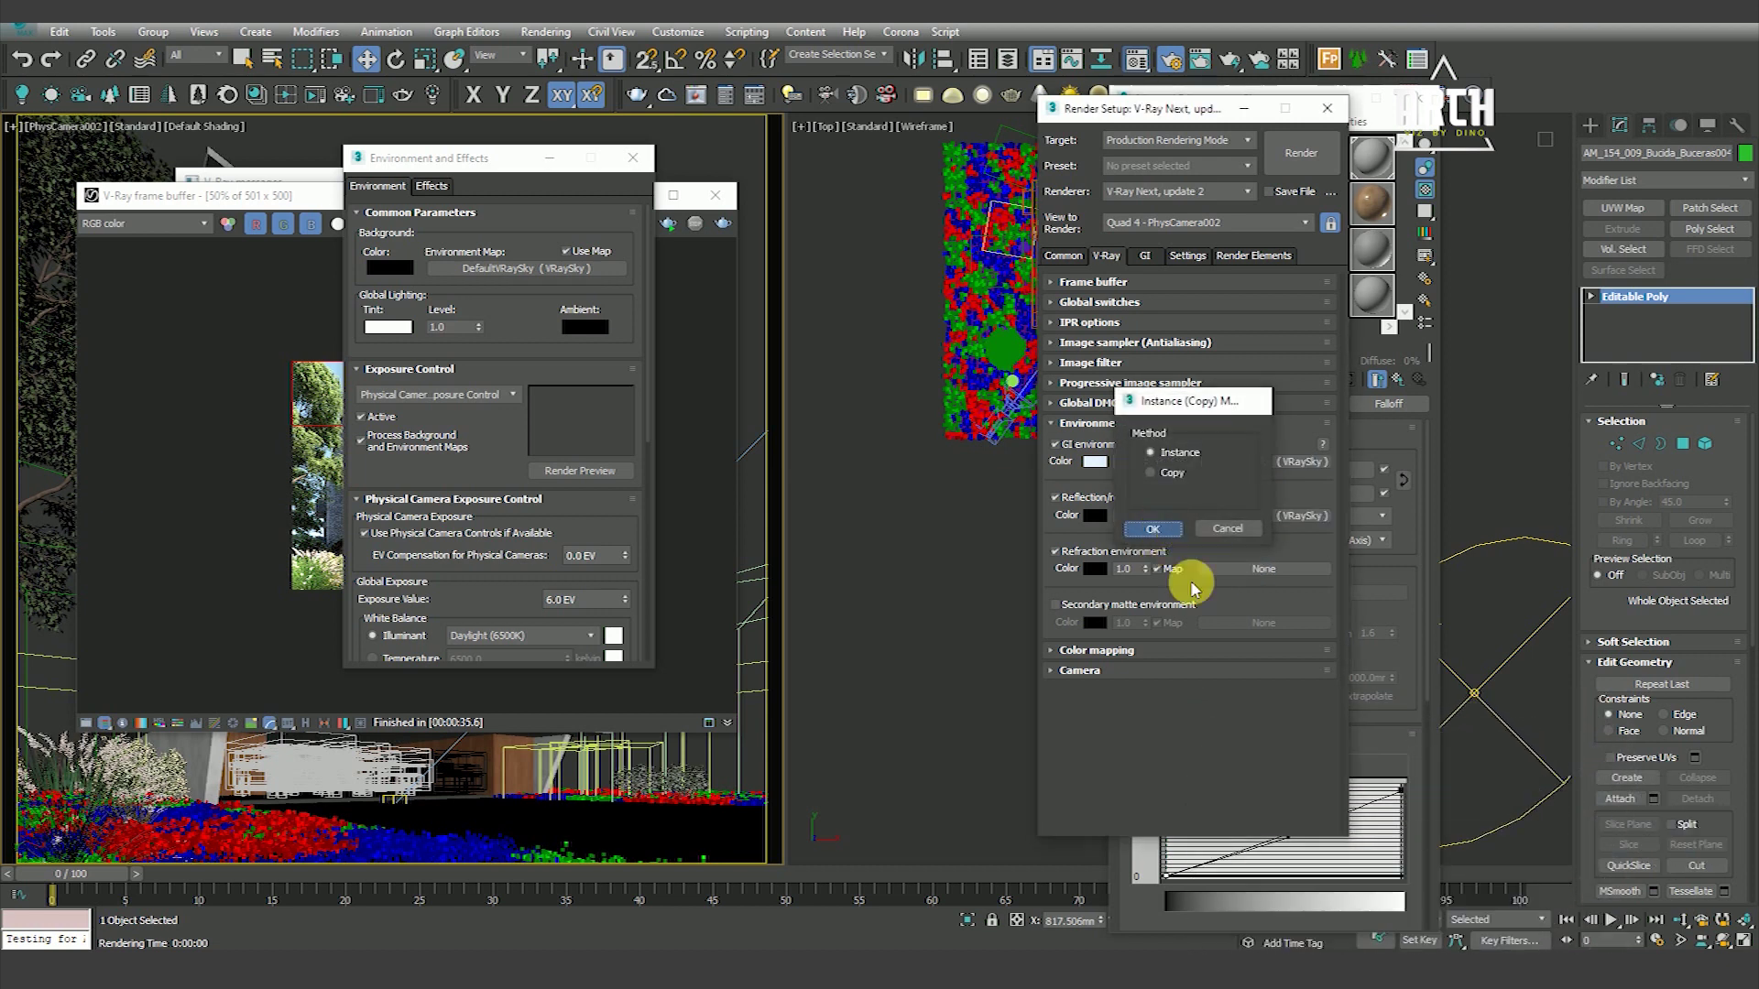
click(1172, 549)
click(566, 251)
click(627, 161)
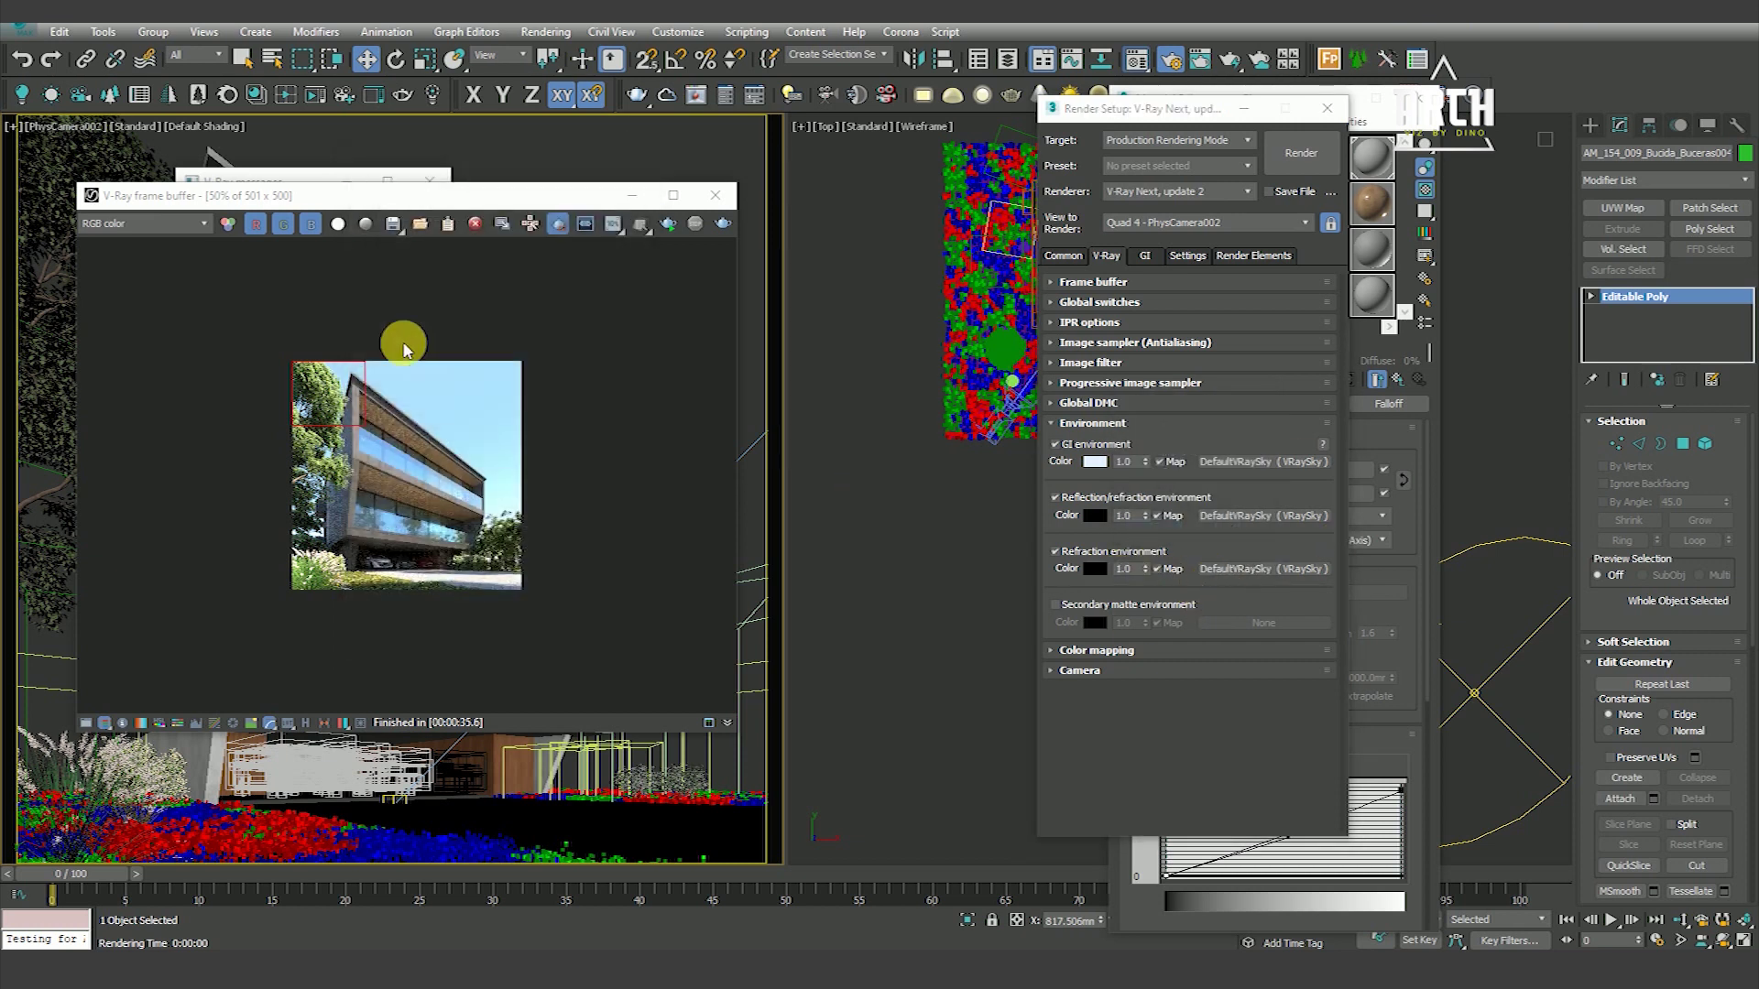
scroll(404, 346, up, 1)
scroll(275, 280, up, 2)
middle_drag(275, 279, 533, 509)
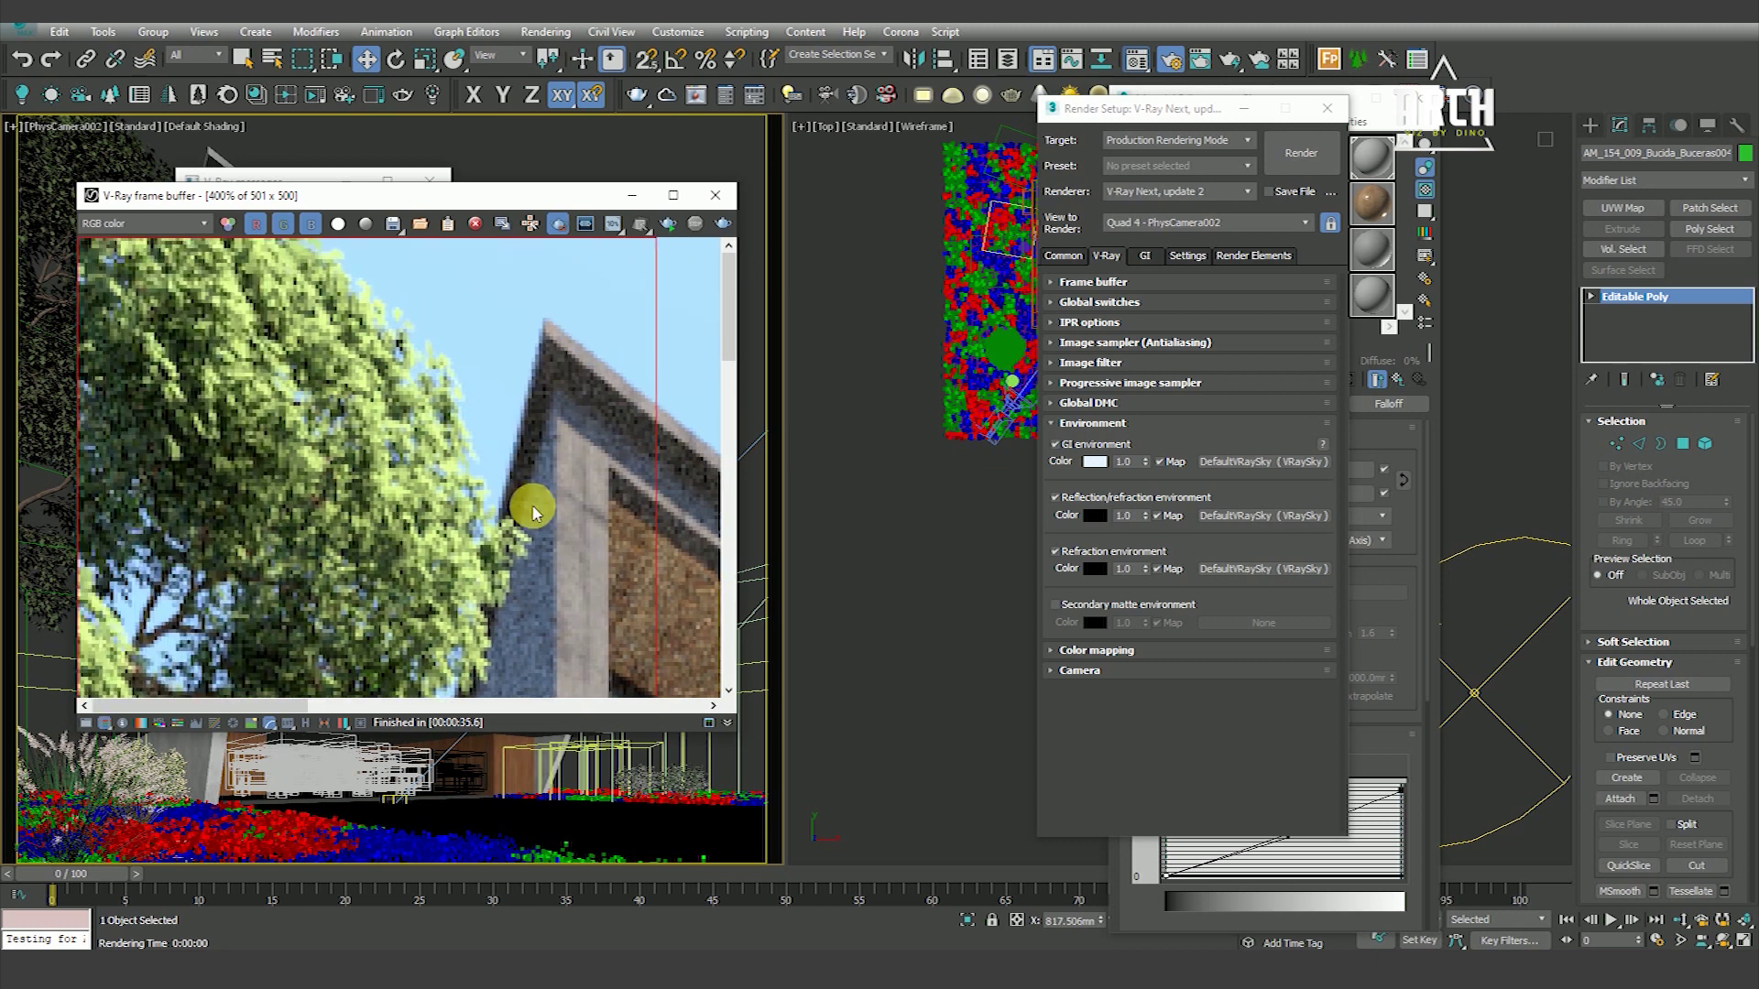
Start a fresh render using the sky environment overrides and inspect its progress zoomed in
scroll(327, 453, down, 1)
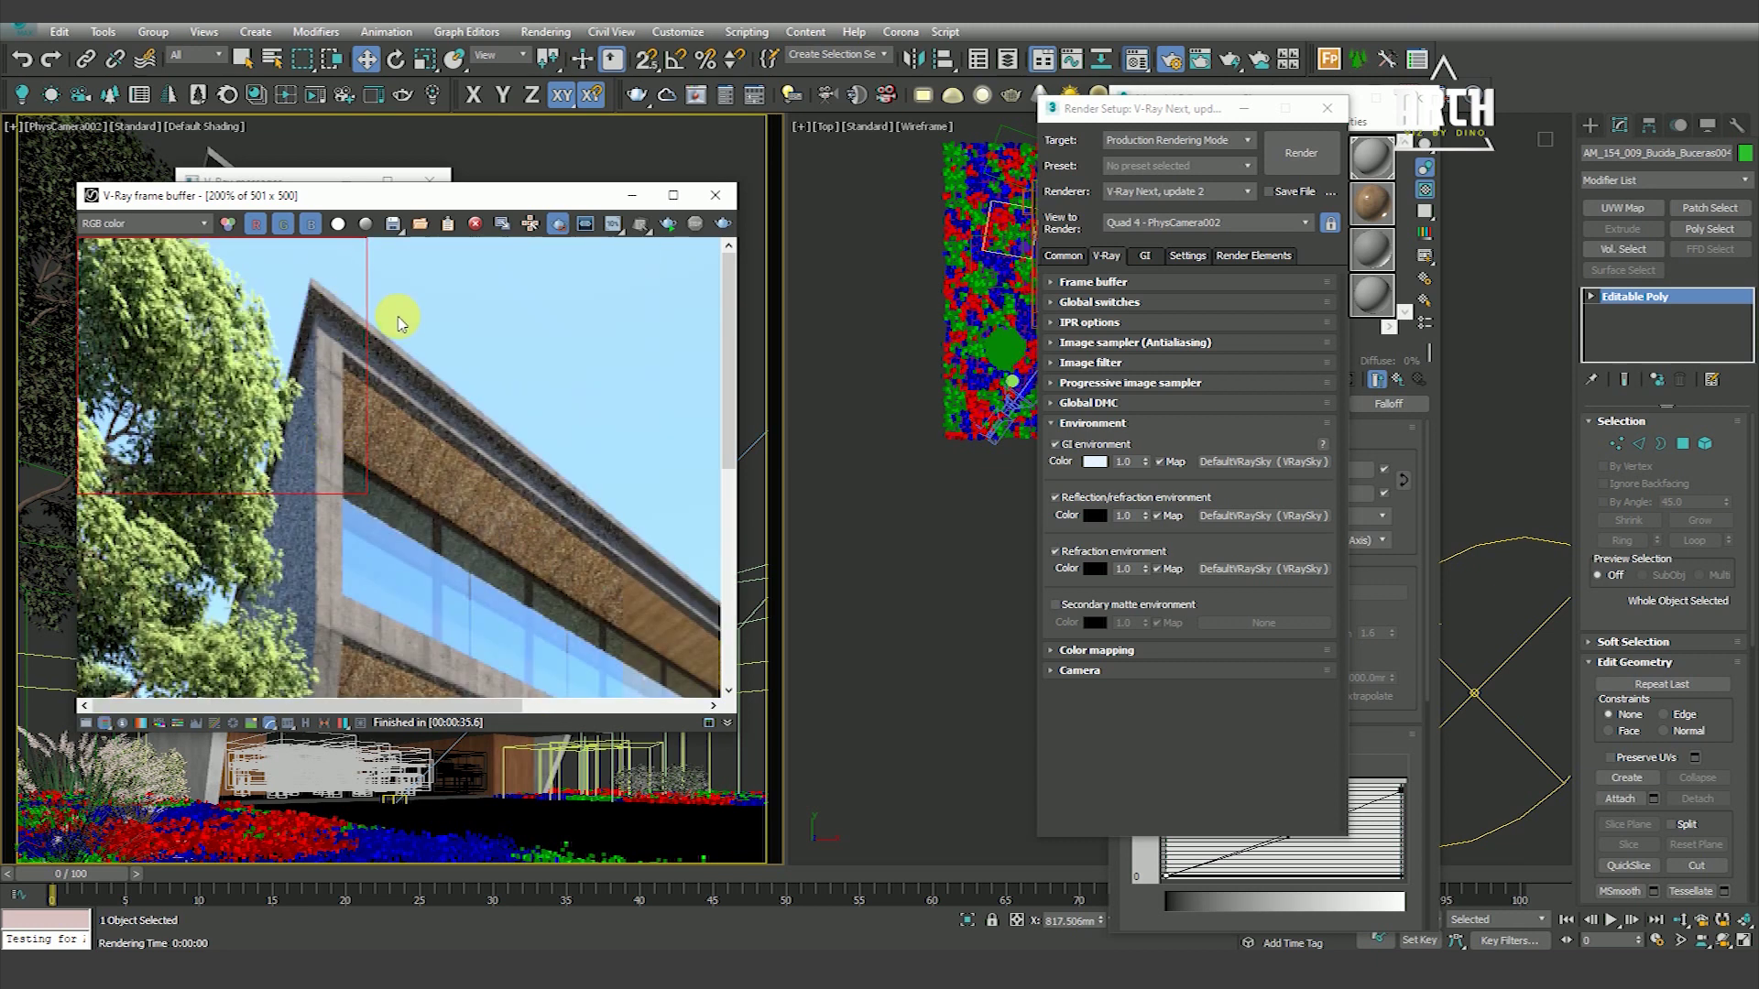
scroll(366, 305, down, 1)
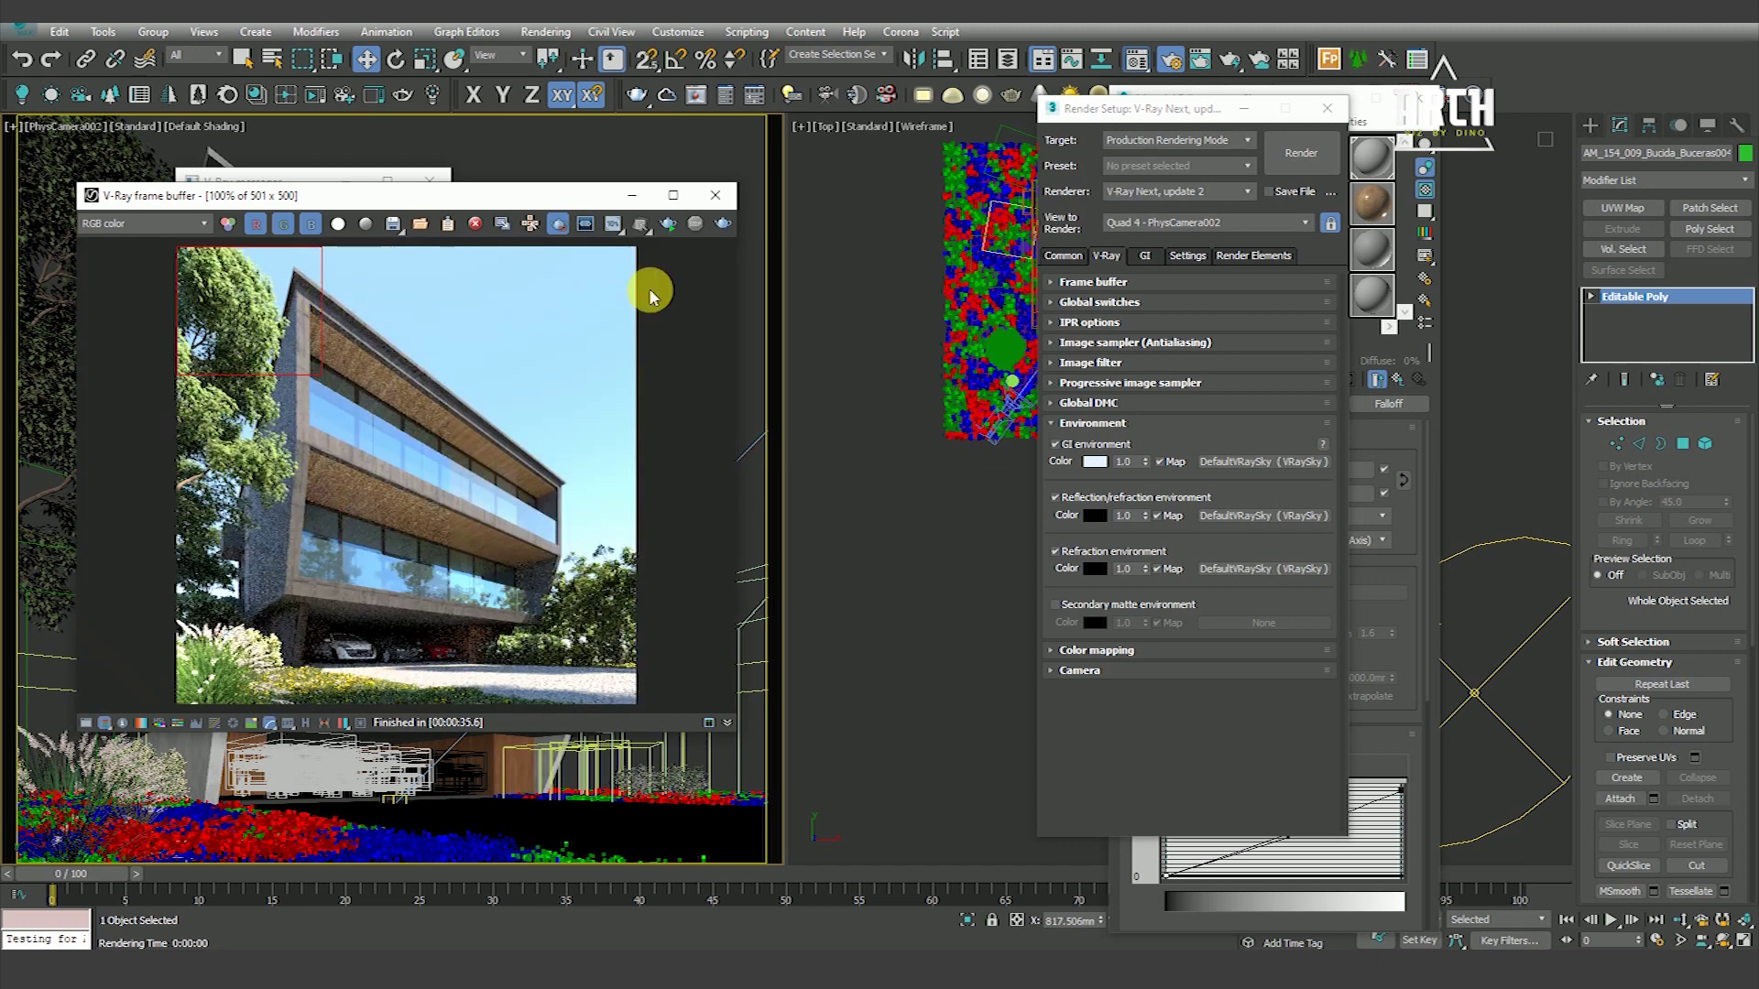
click(722, 223)
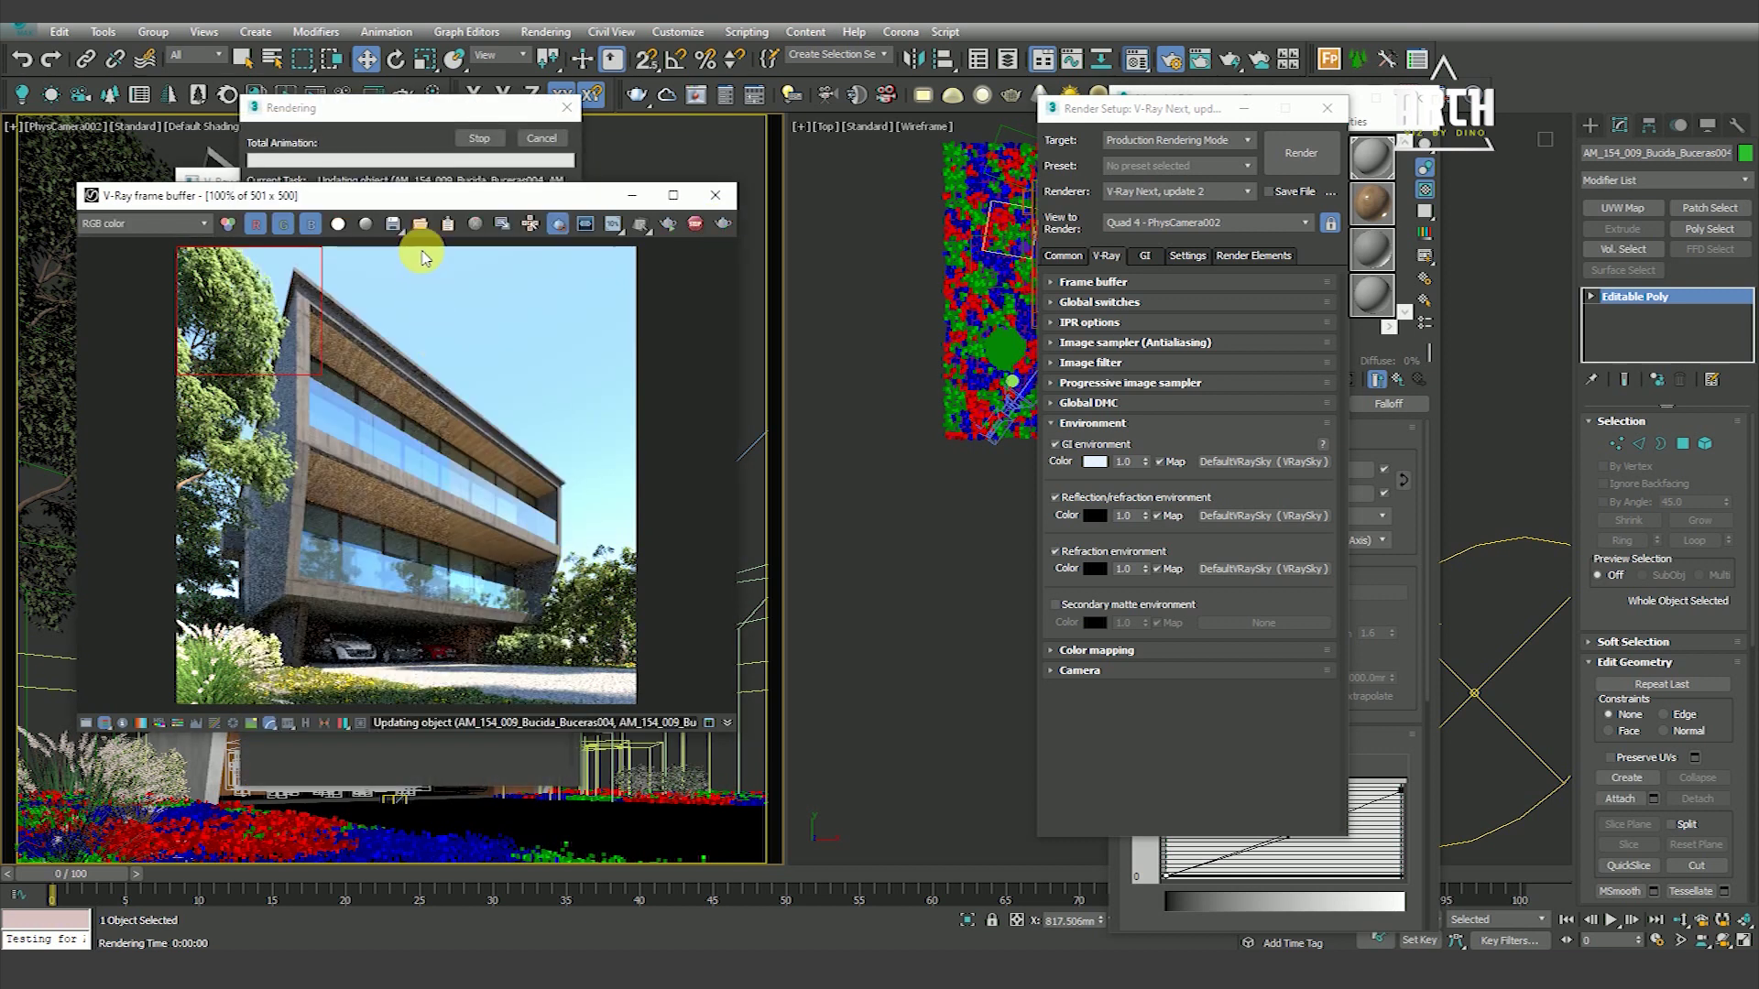
drag(422, 195, 511, 202)
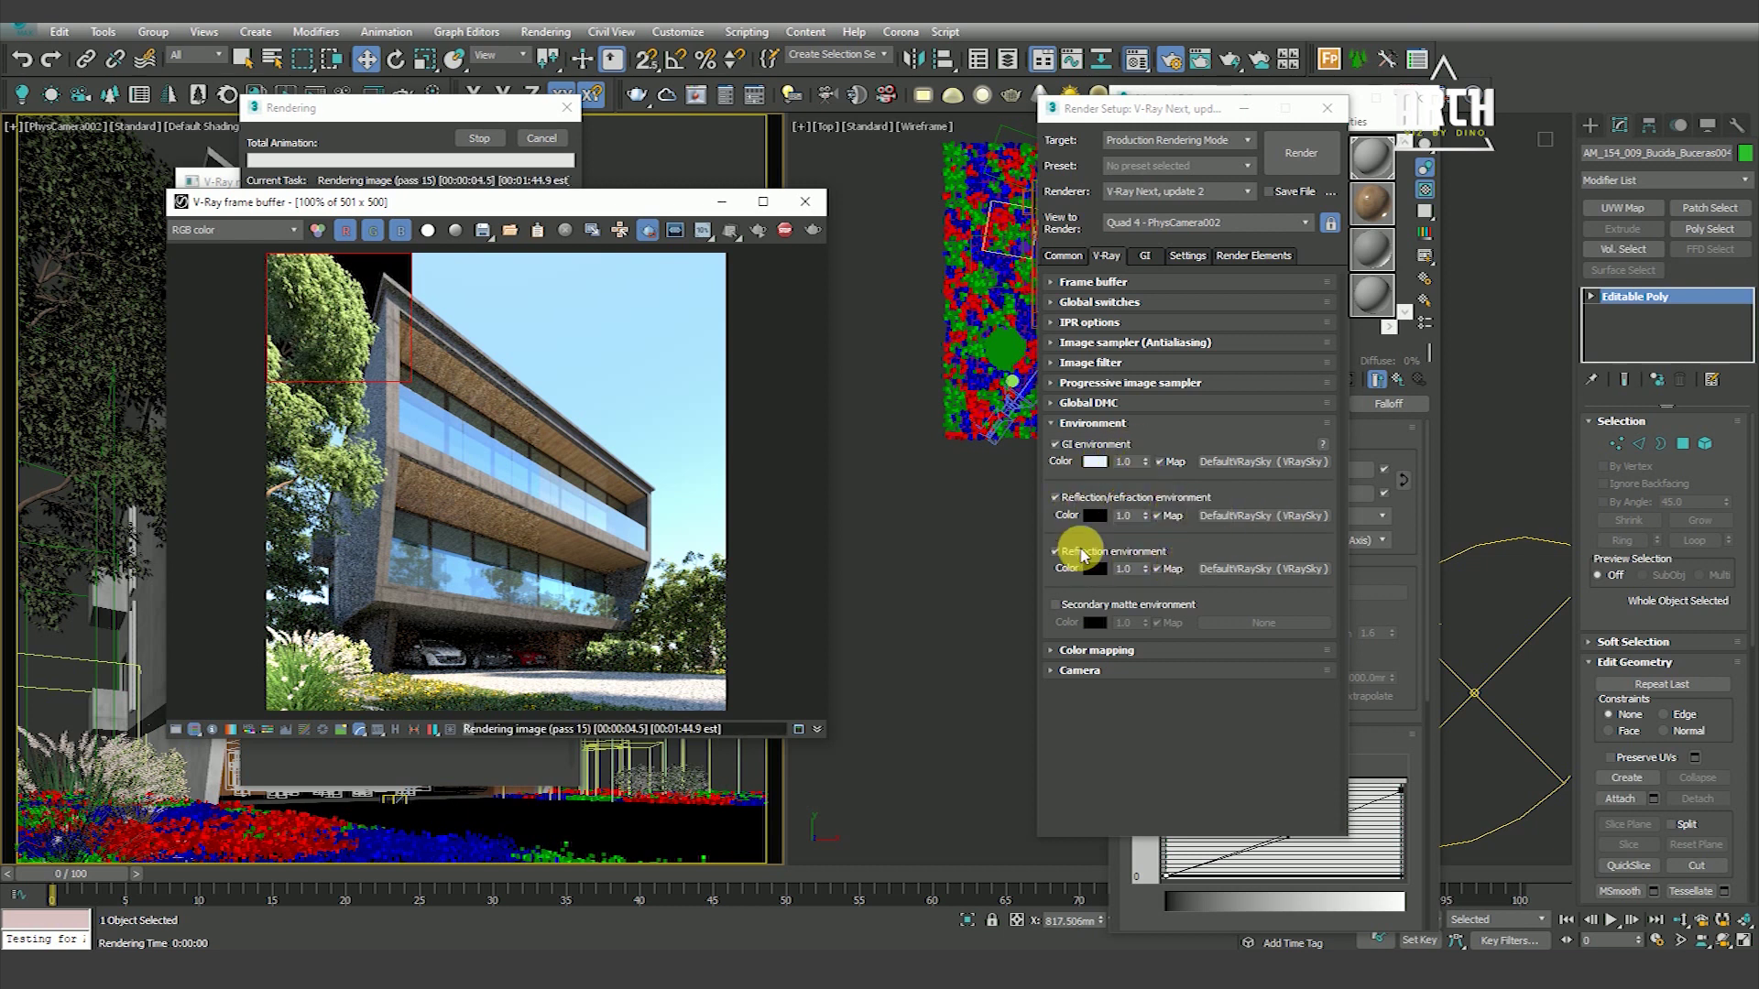
scroll(291, 279, up, 1)
scroll(373, 283, up, 1)
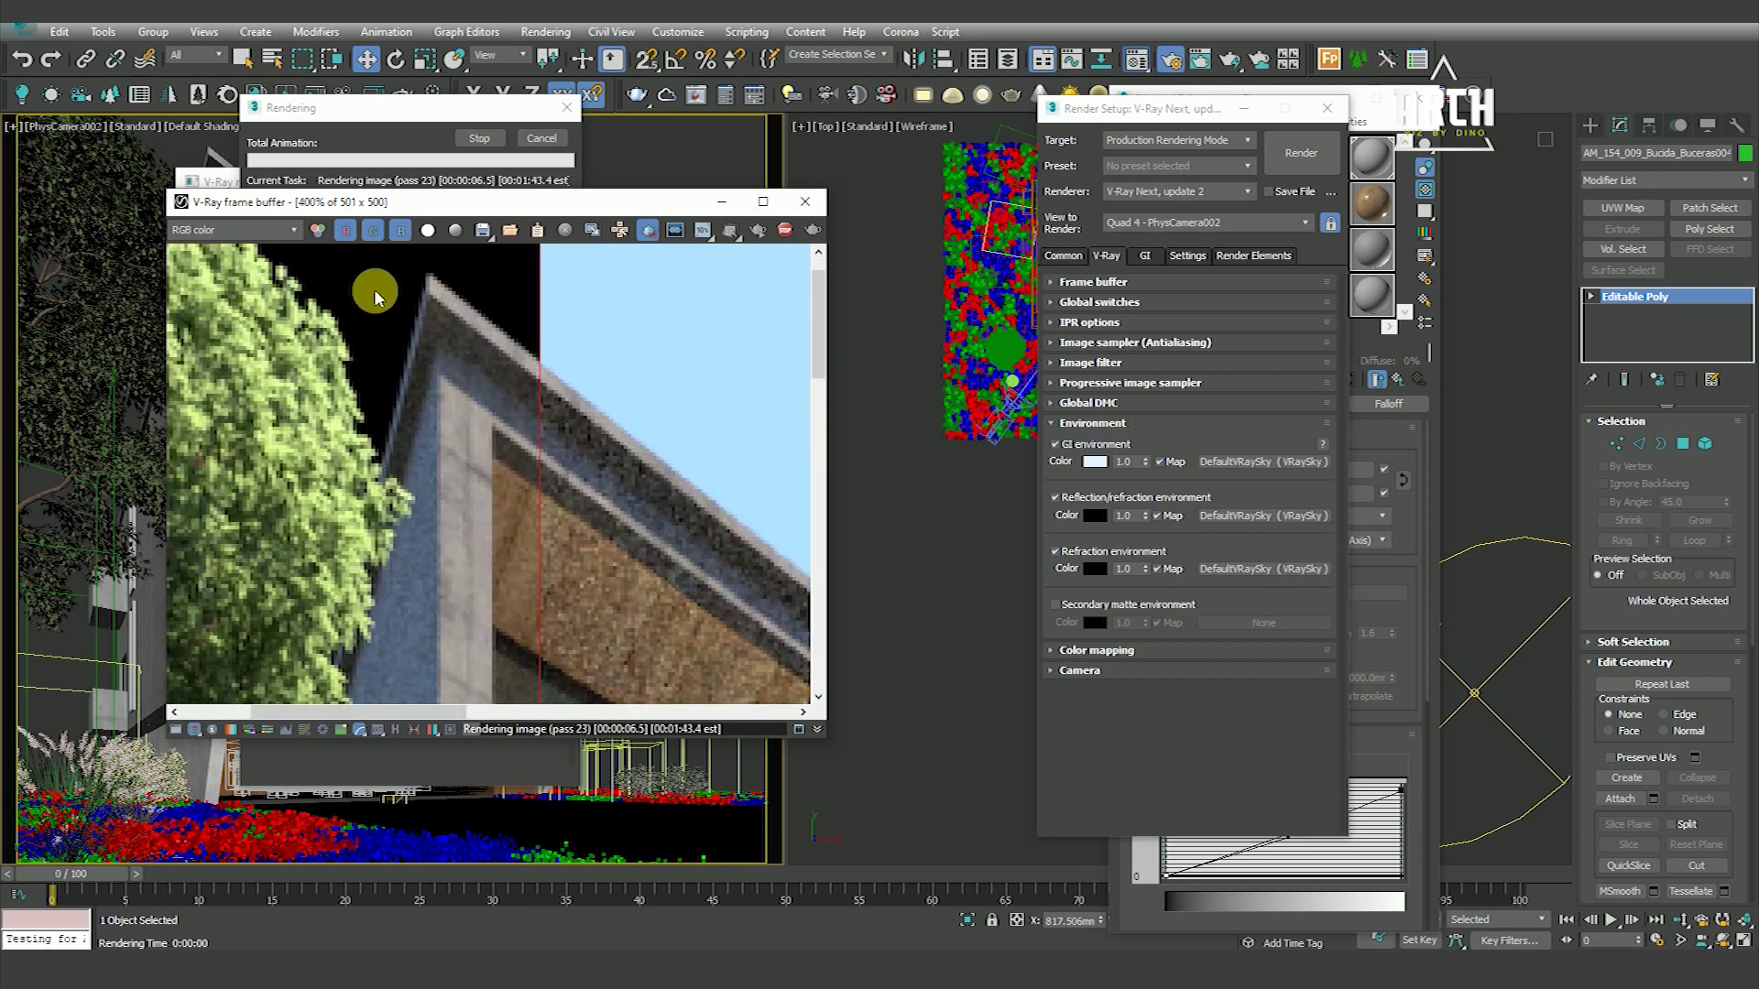
scroll(365, 348, down, 1)
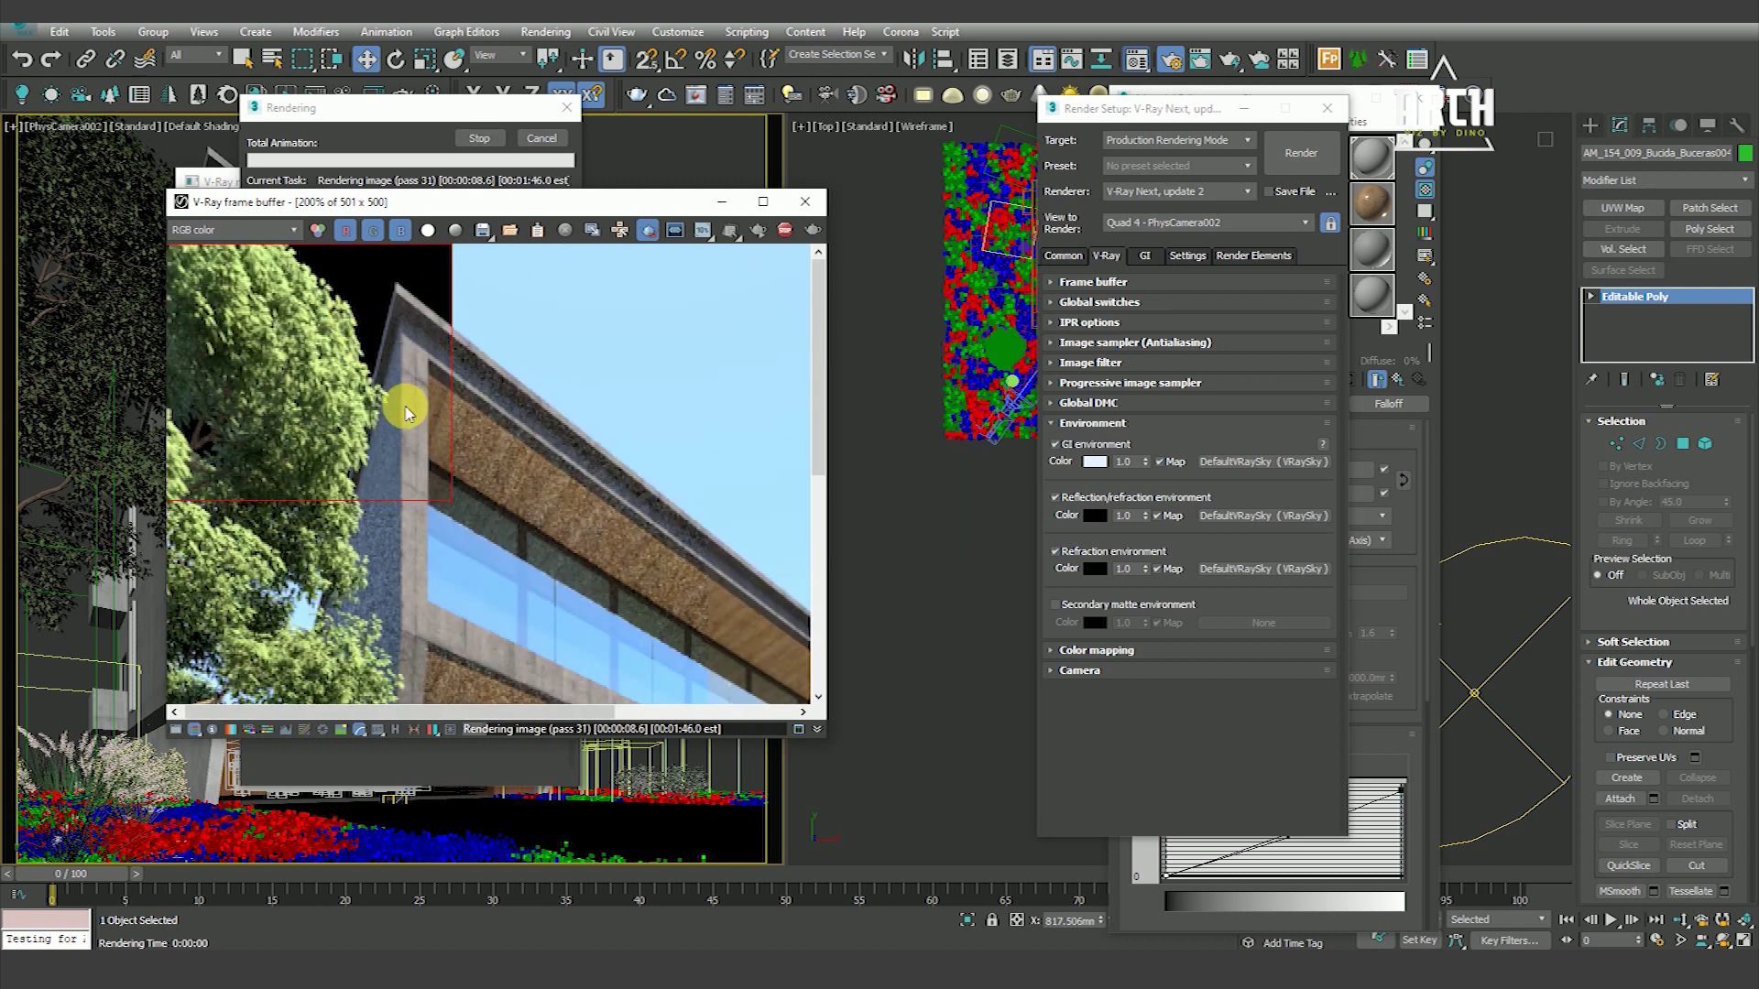
scroll(404, 413, down, 1)
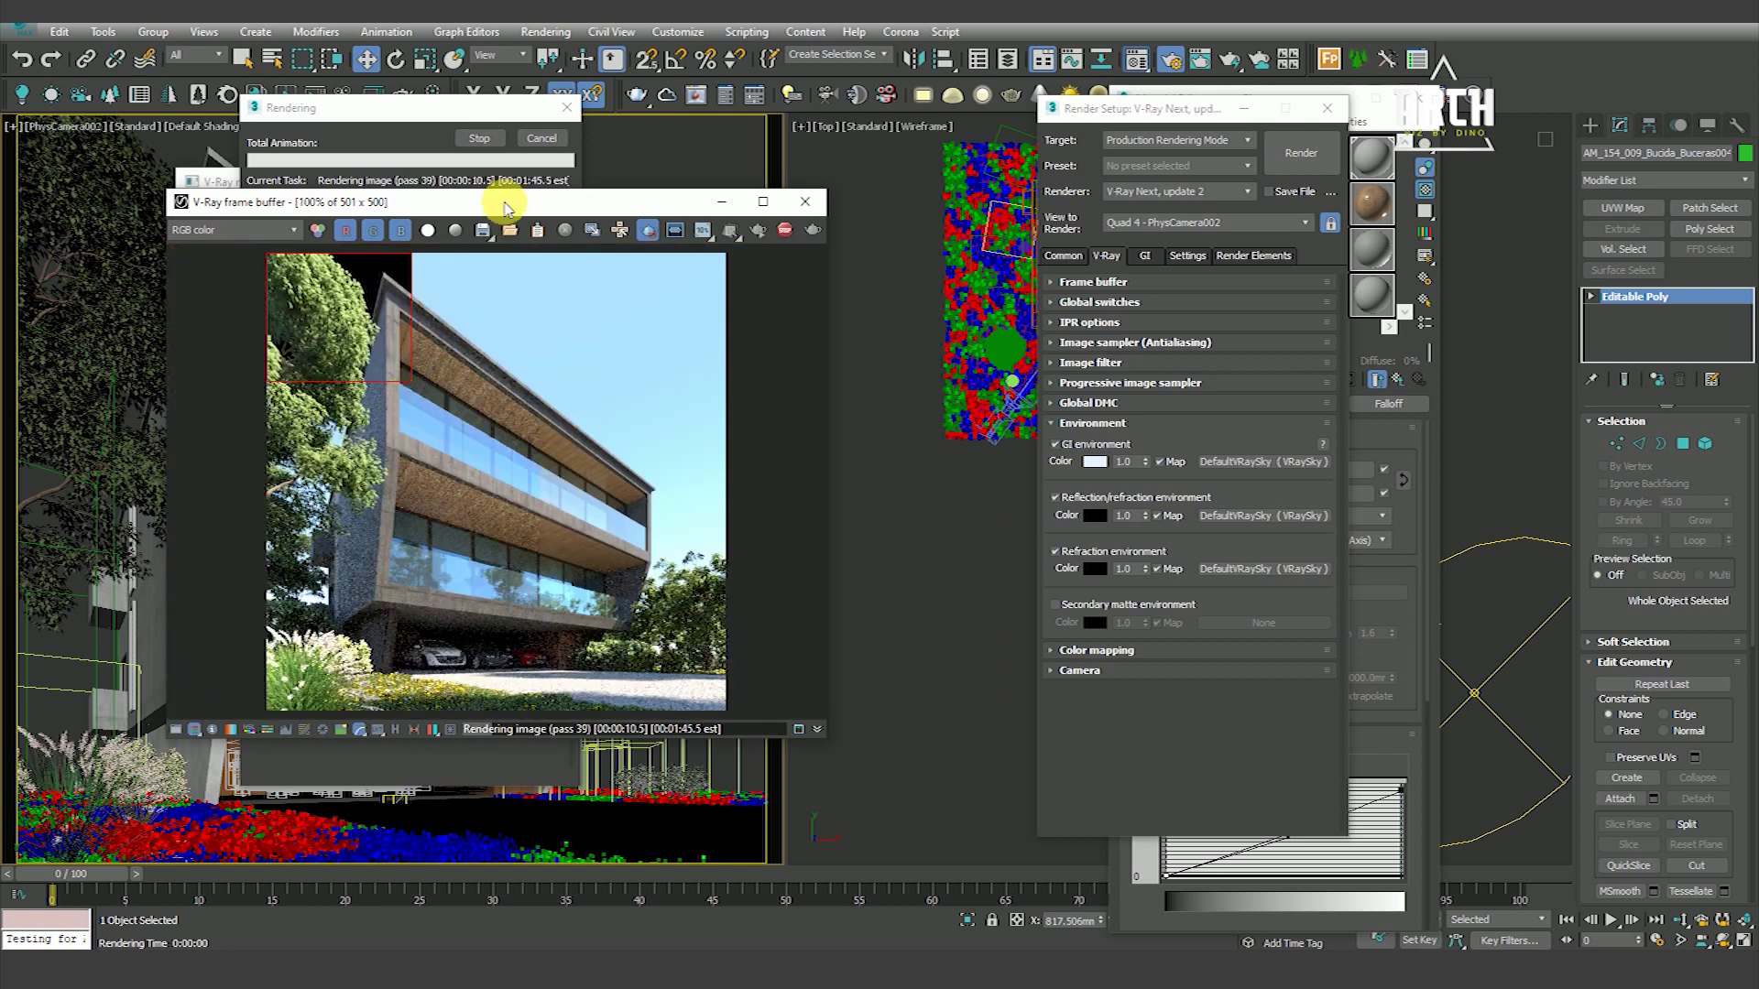
Stop the render early and bring up the Common render parameters
click(539, 149)
drag(603, 200, 589, 177)
scroll(451, 419, up, 1)
scroll(501, 438, down, 1)
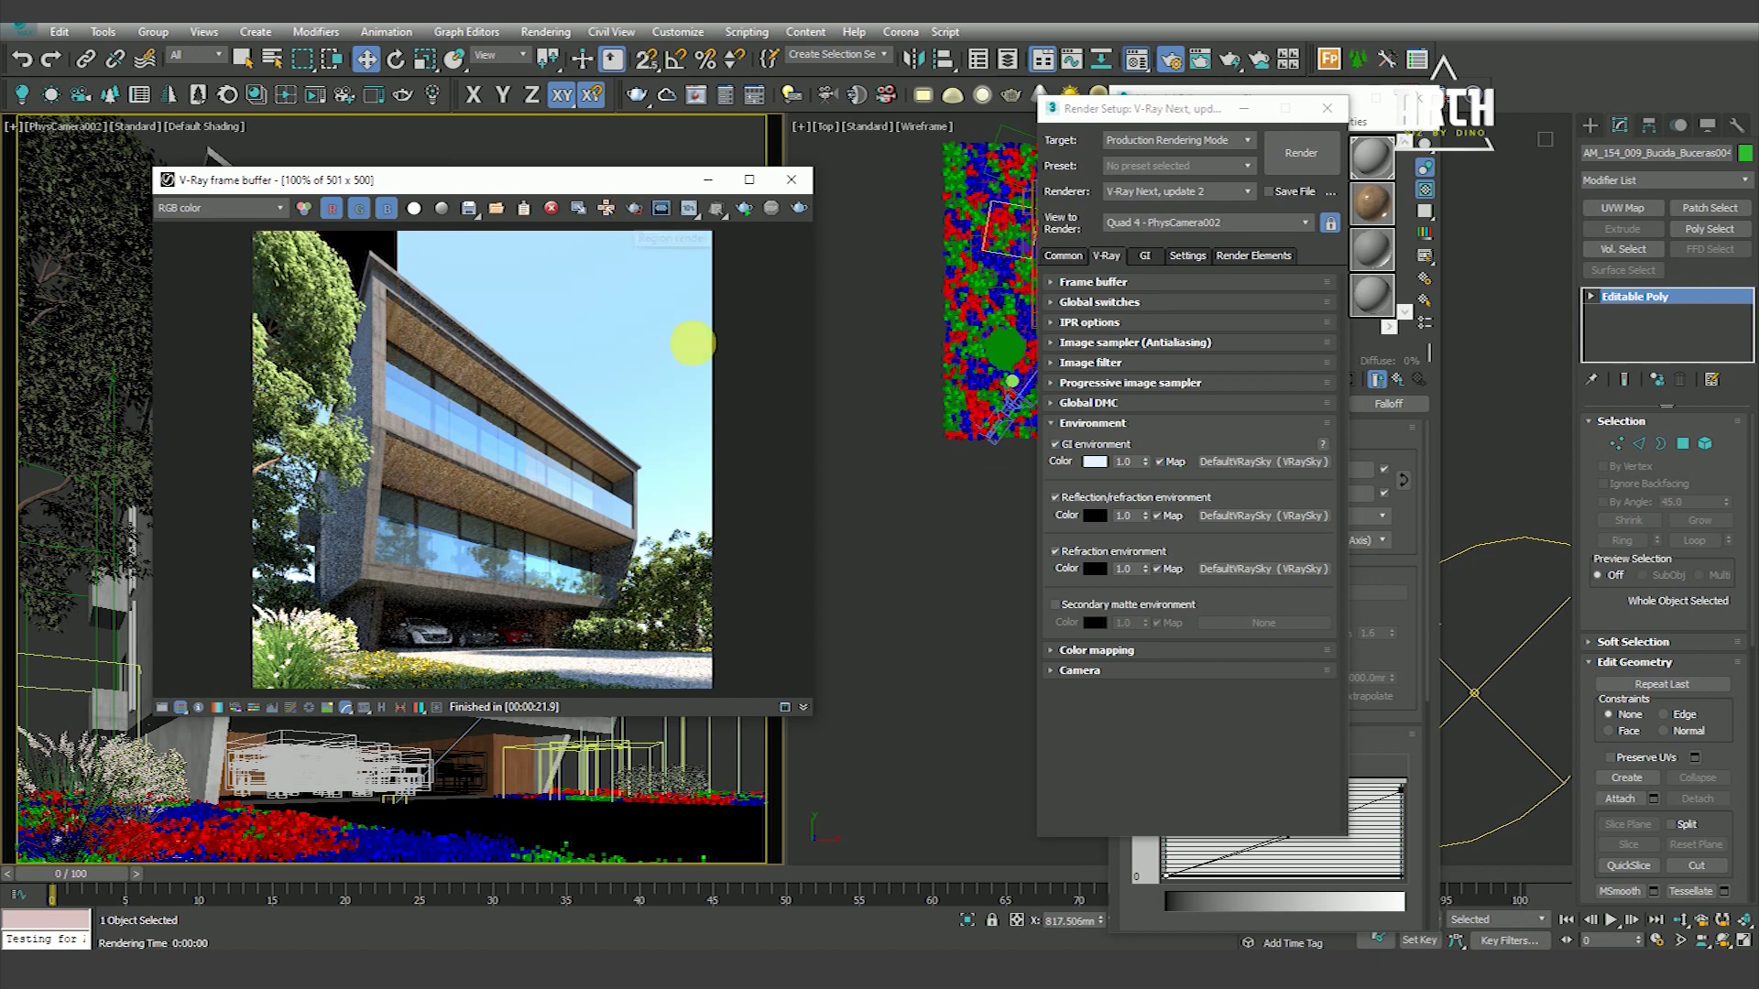
click(1063, 255)
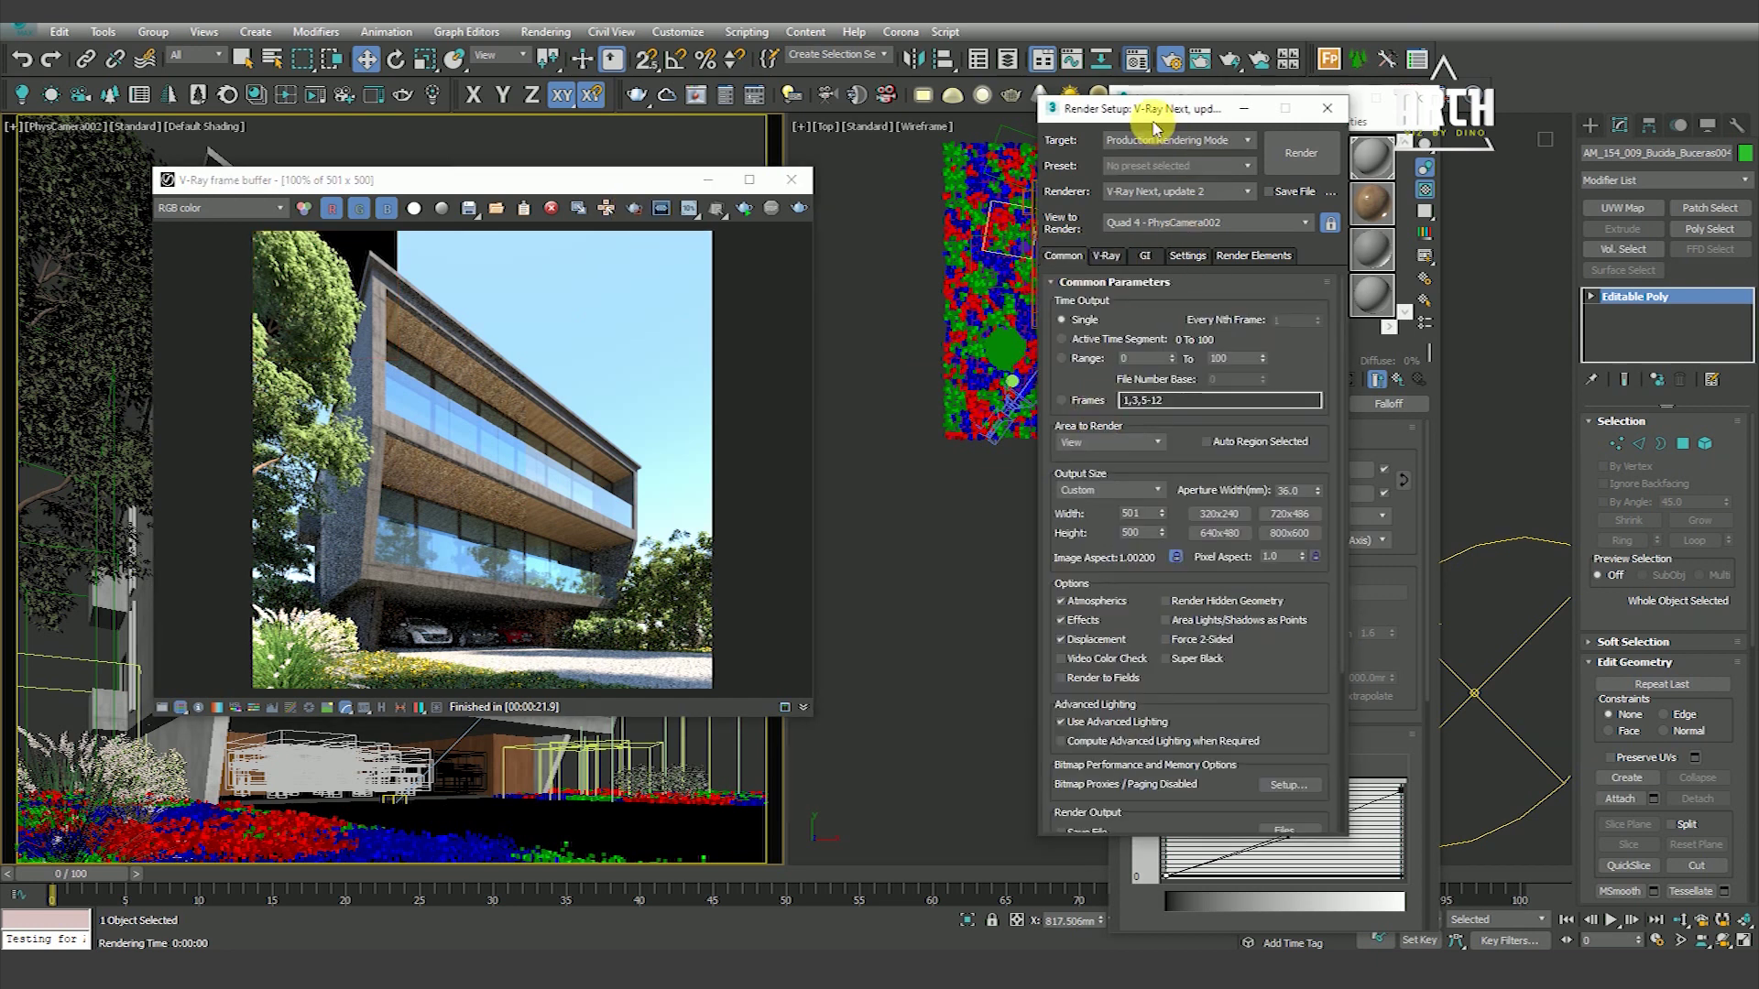
Set the render output size to 1082 × 1080 pixels, then move to the V-Ray settings
drag(1154, 127, 1247, 124)
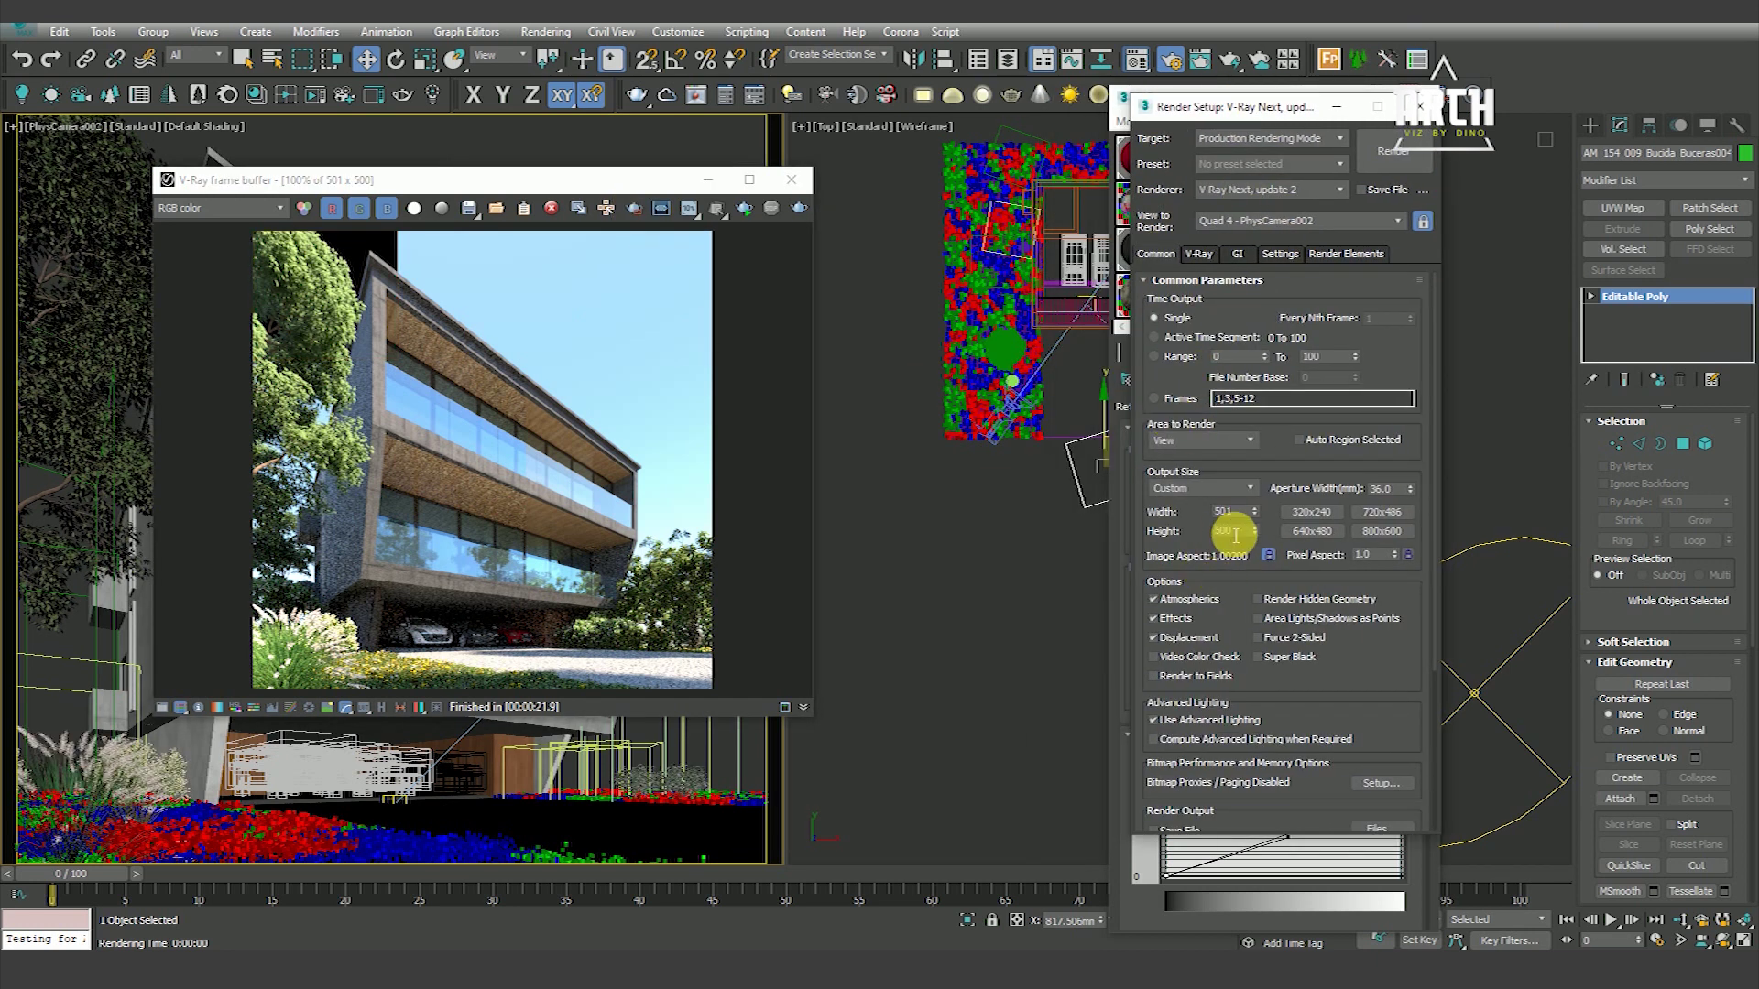
key(Return)
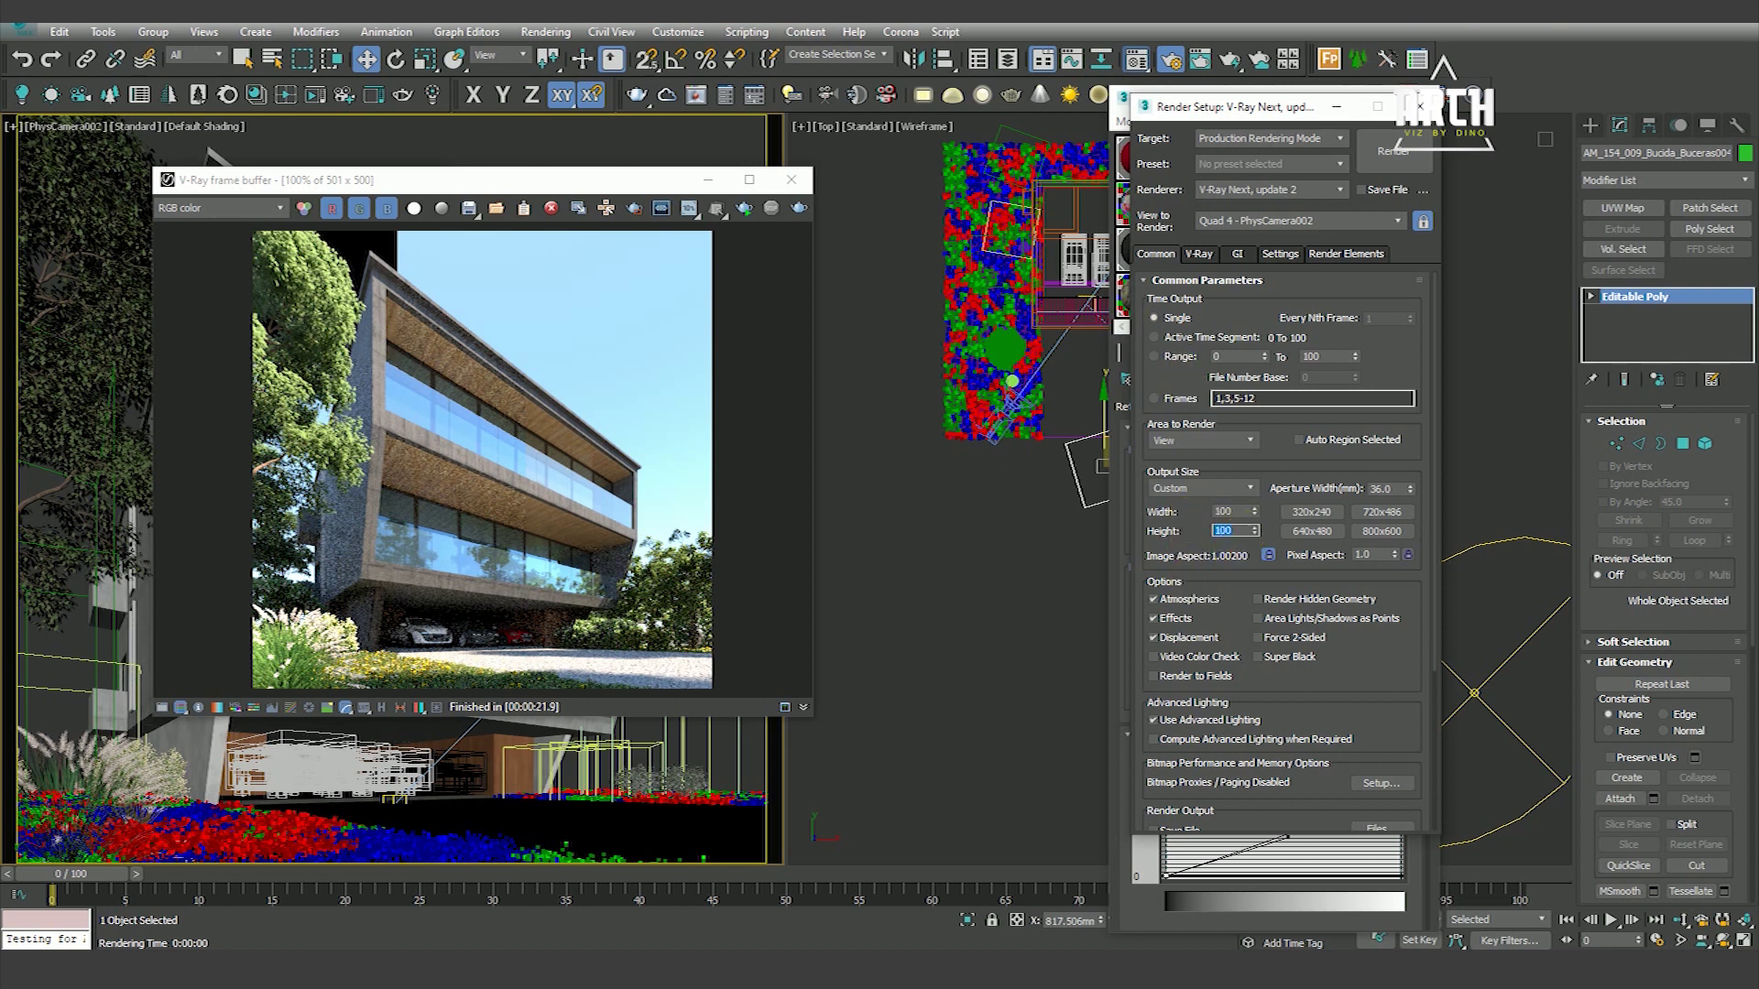
text(1080)
key(Return)
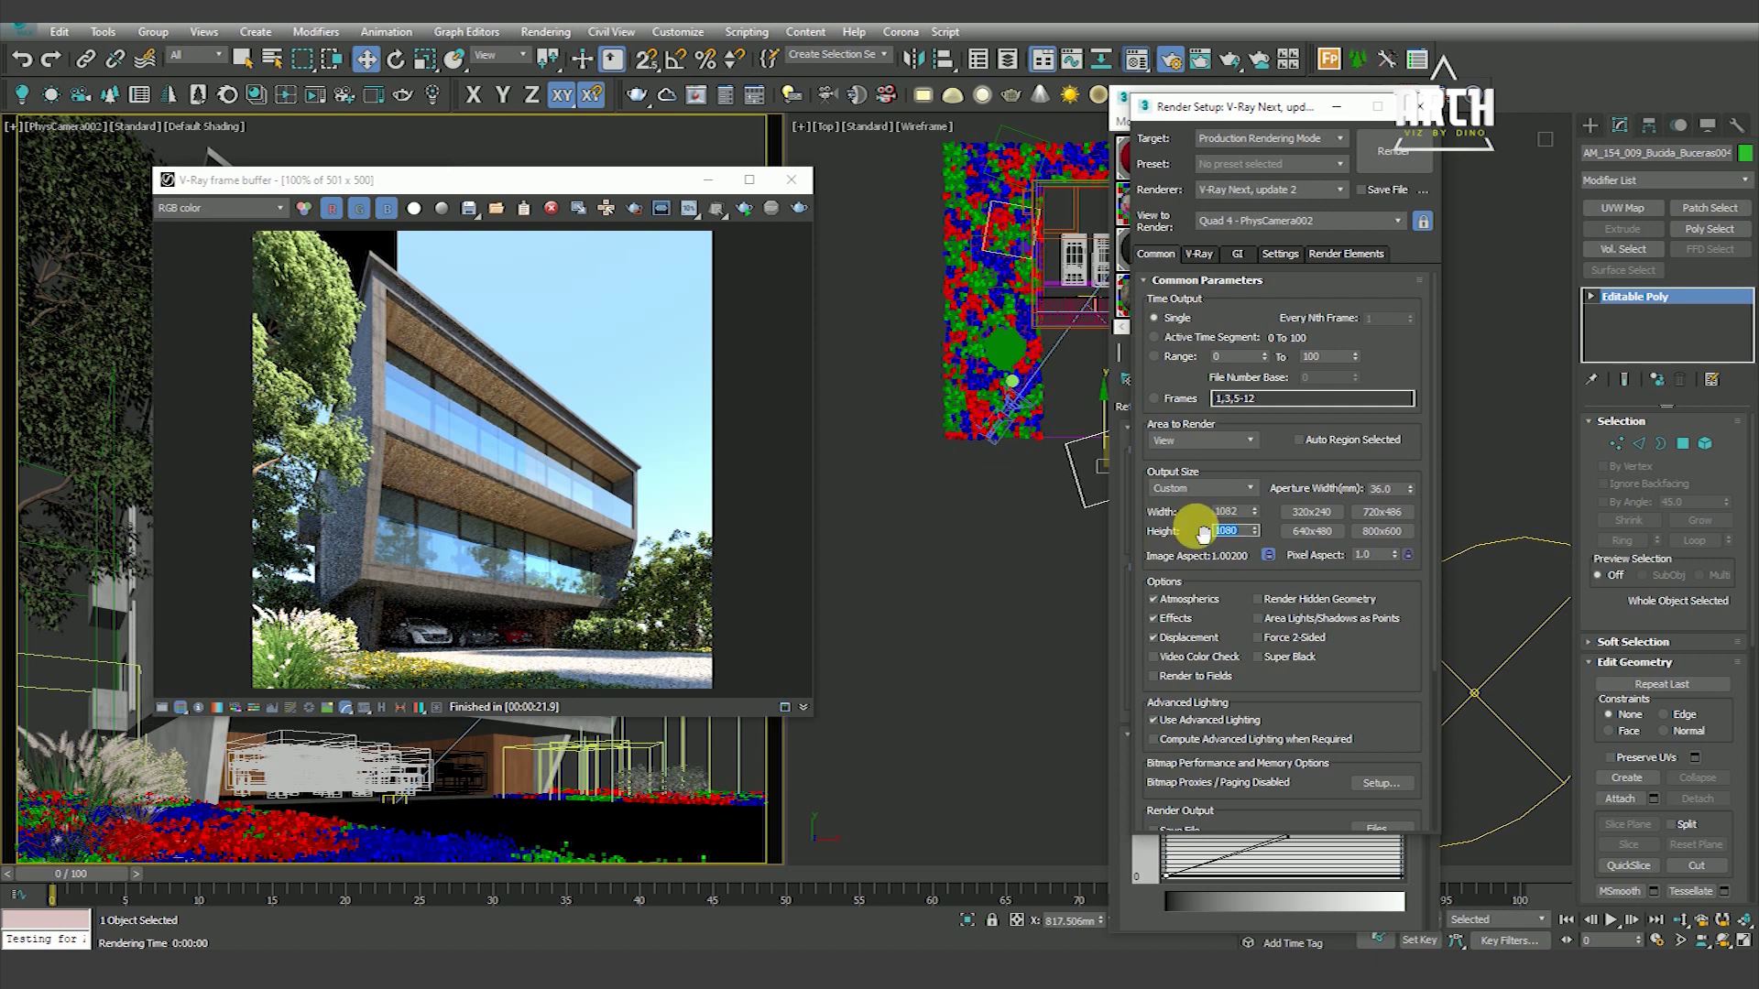
click(1198, 254)
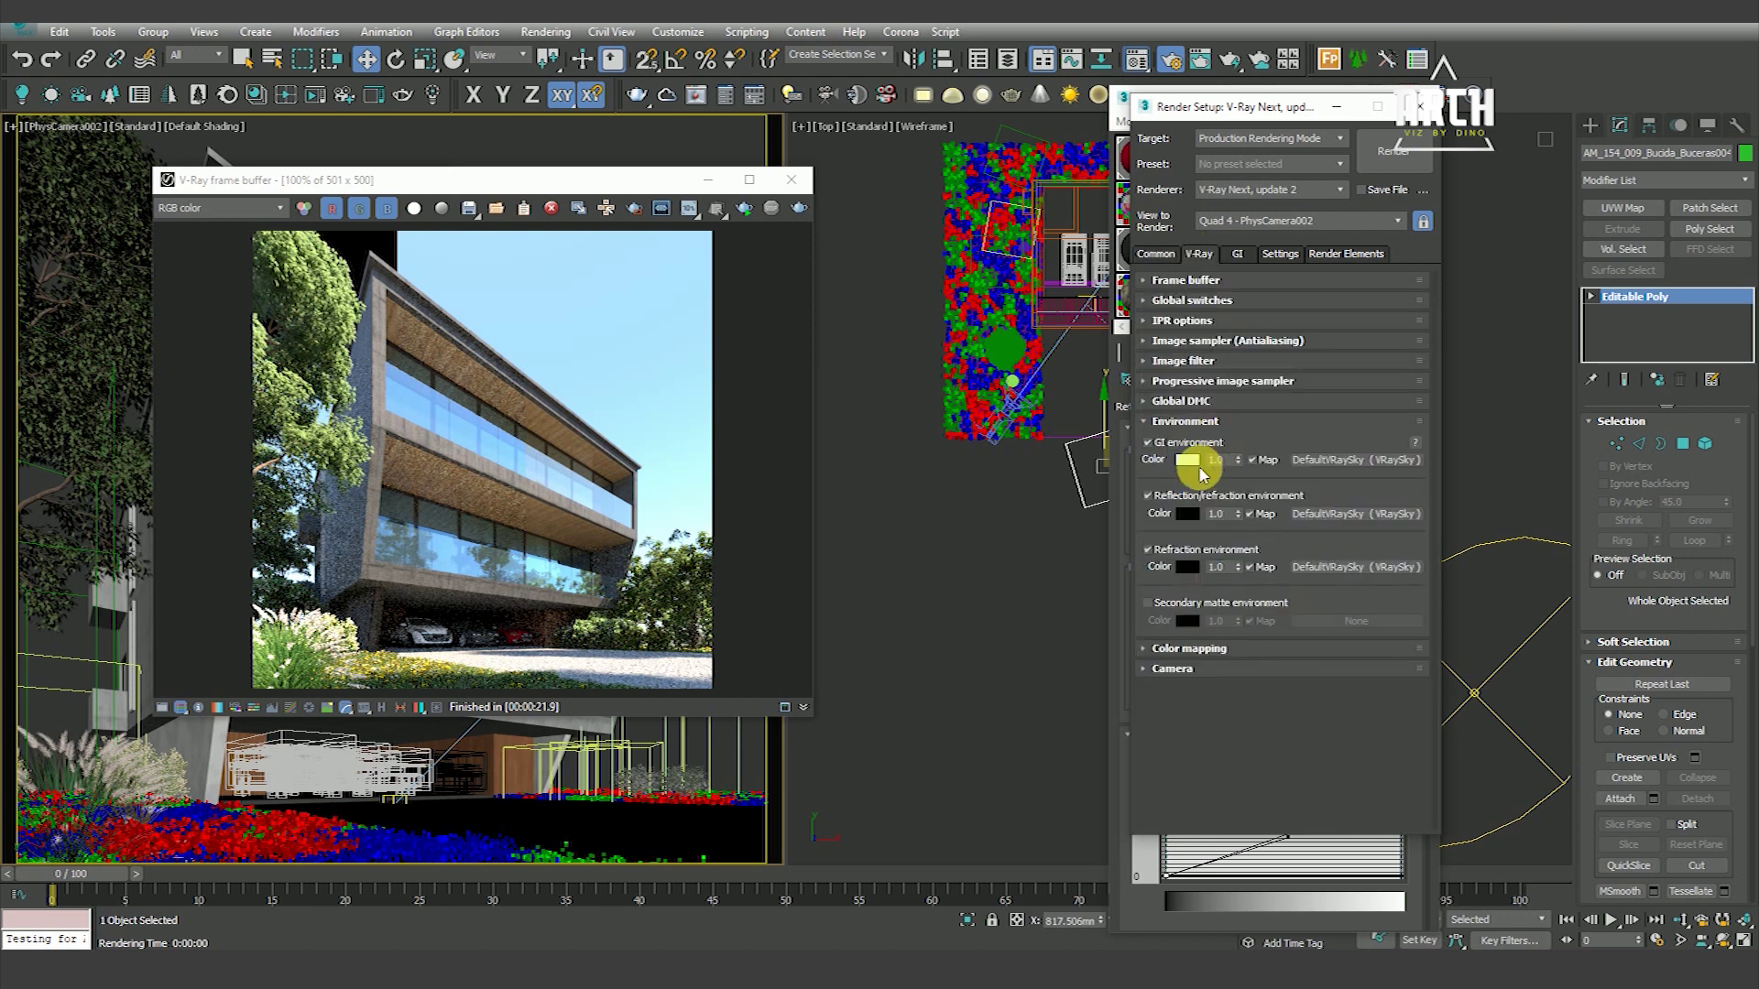
Expand the Global switches rollout and raise the settings level to Expert
click(1182, 424)
click(1220, 284)
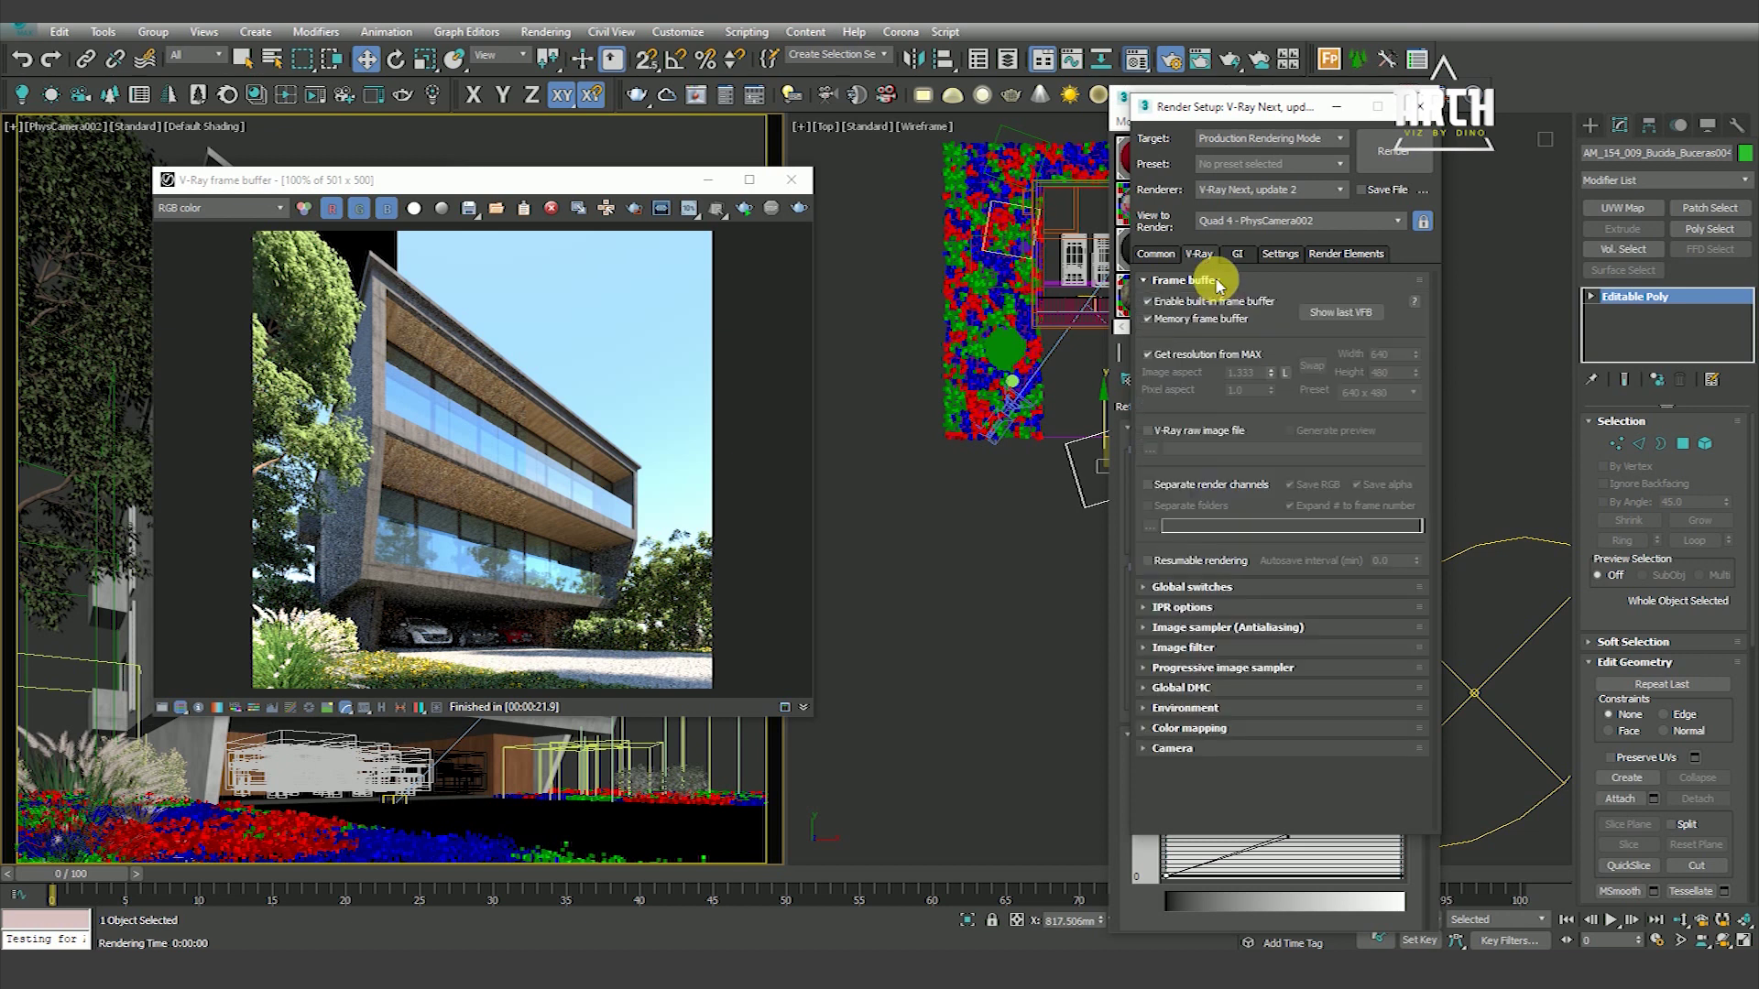
click(1191, 280)
click(1195, 299)
click(1374, 320)
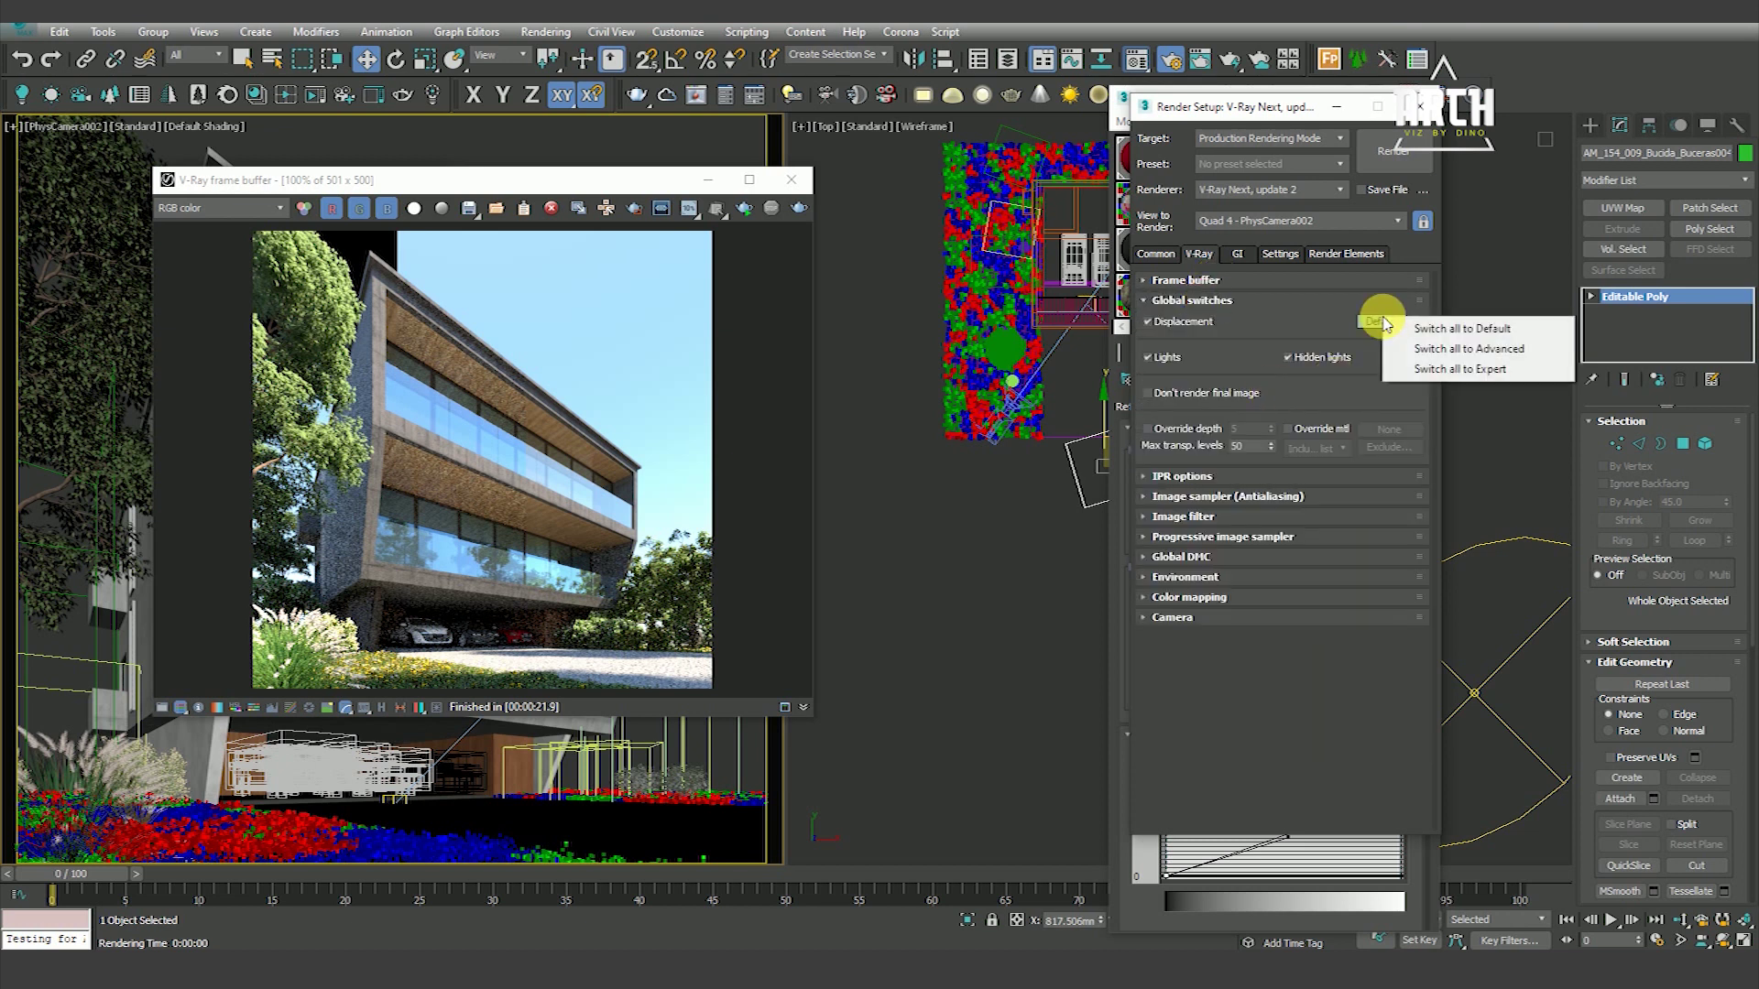
click(1431, 369)
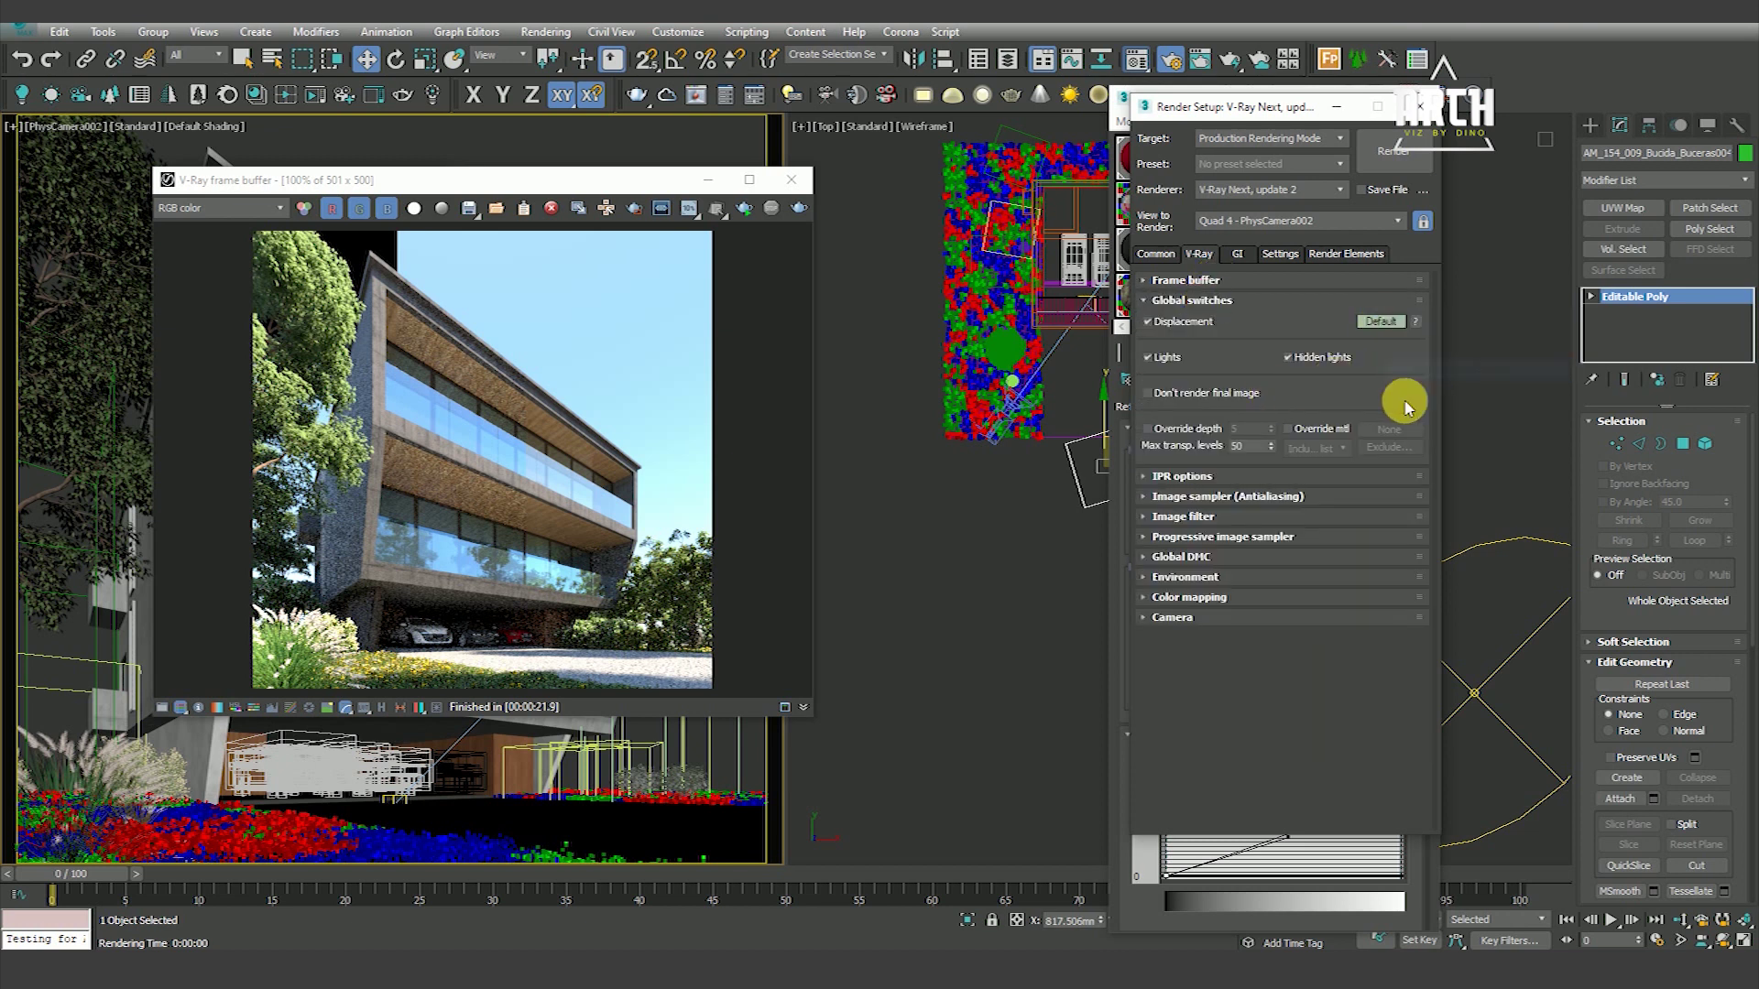
key(m)
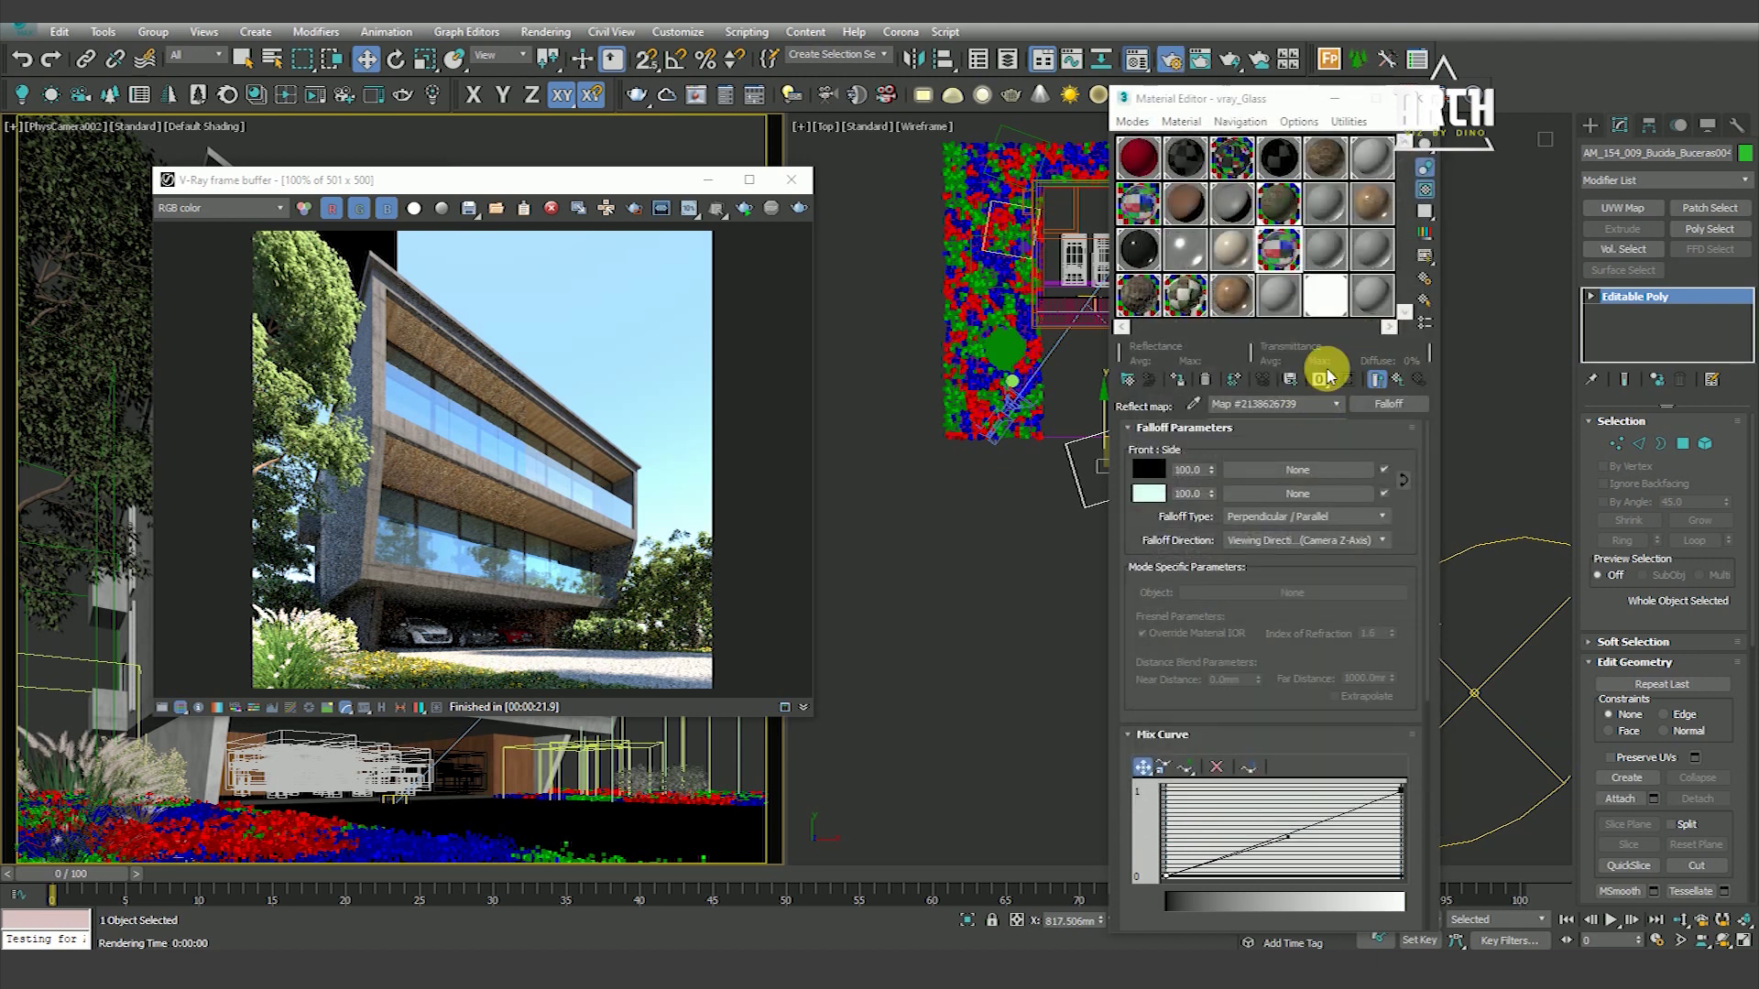
key(F10)
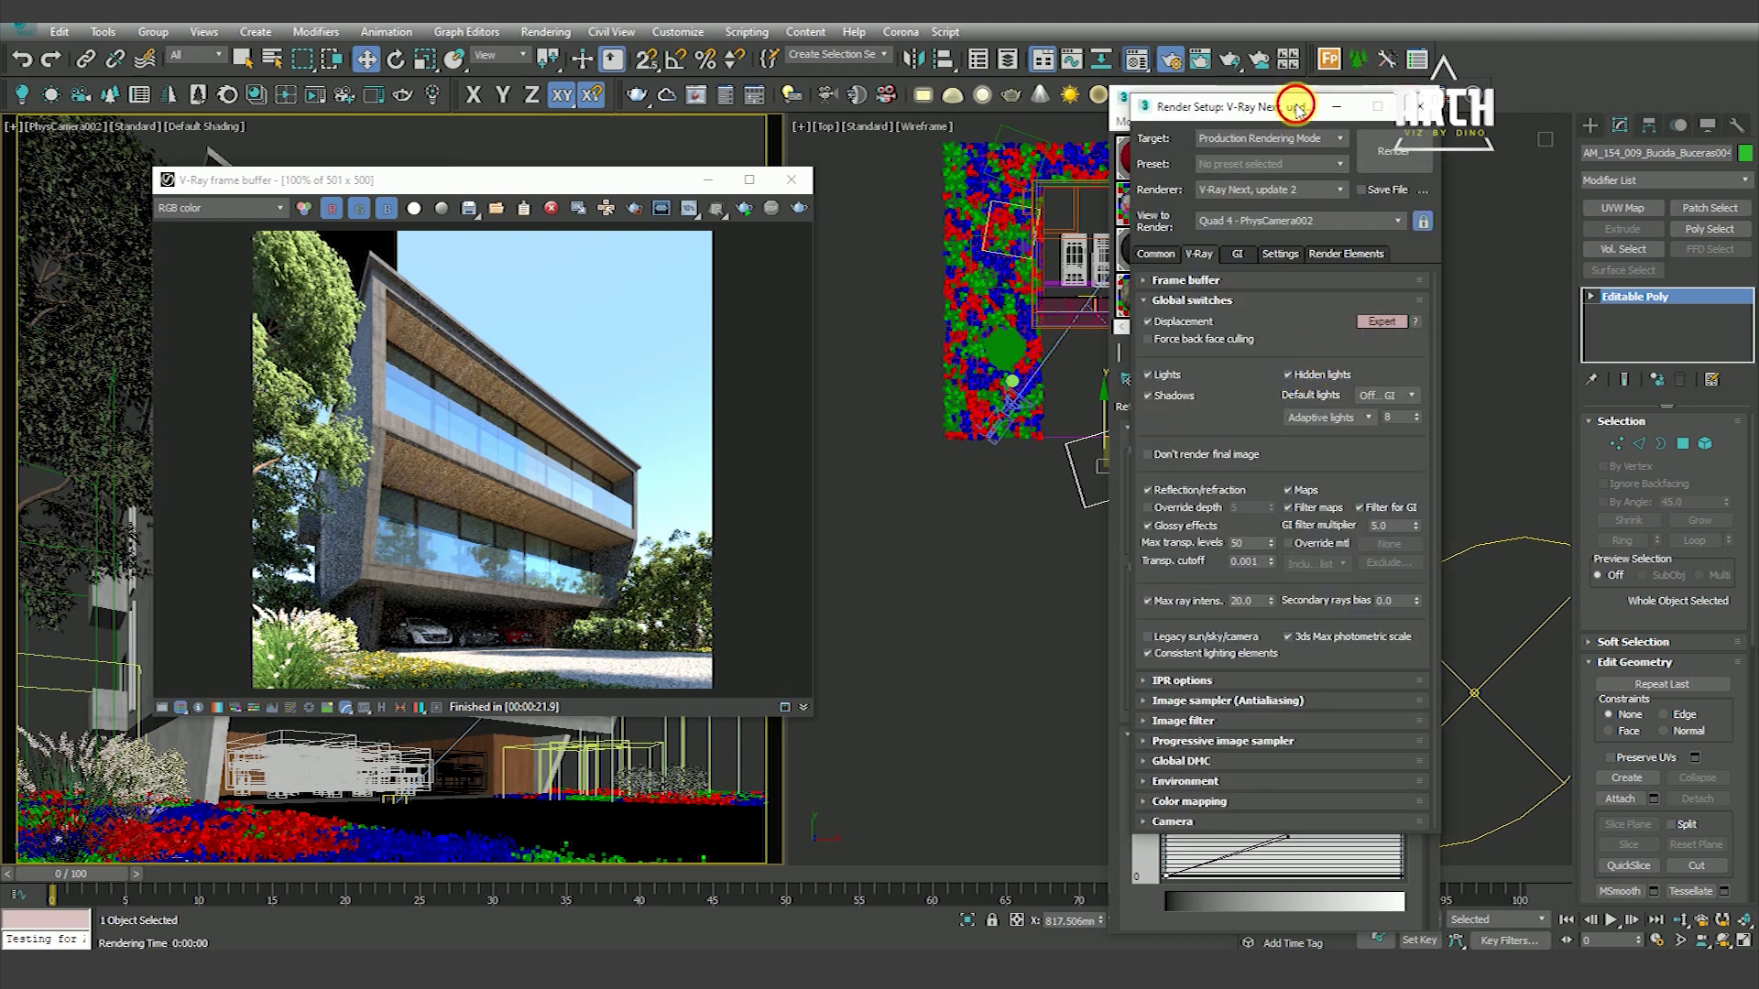
drag(1295, 108, 1275, 128)
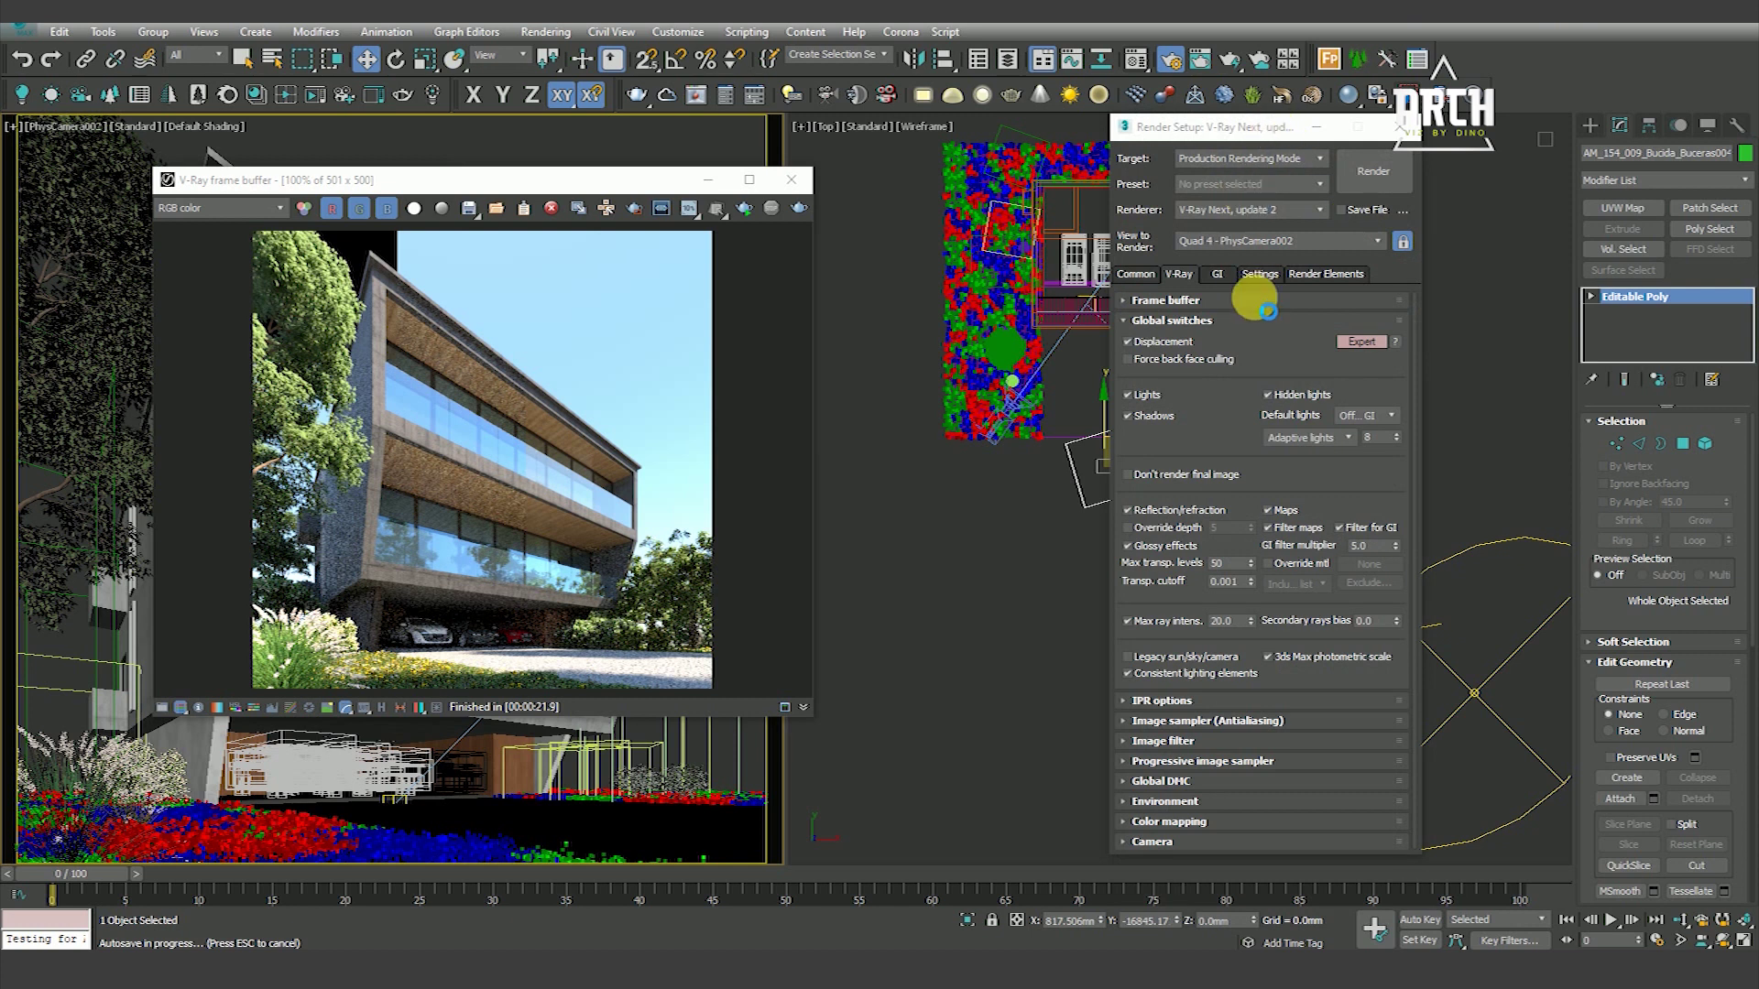
key(Escape)
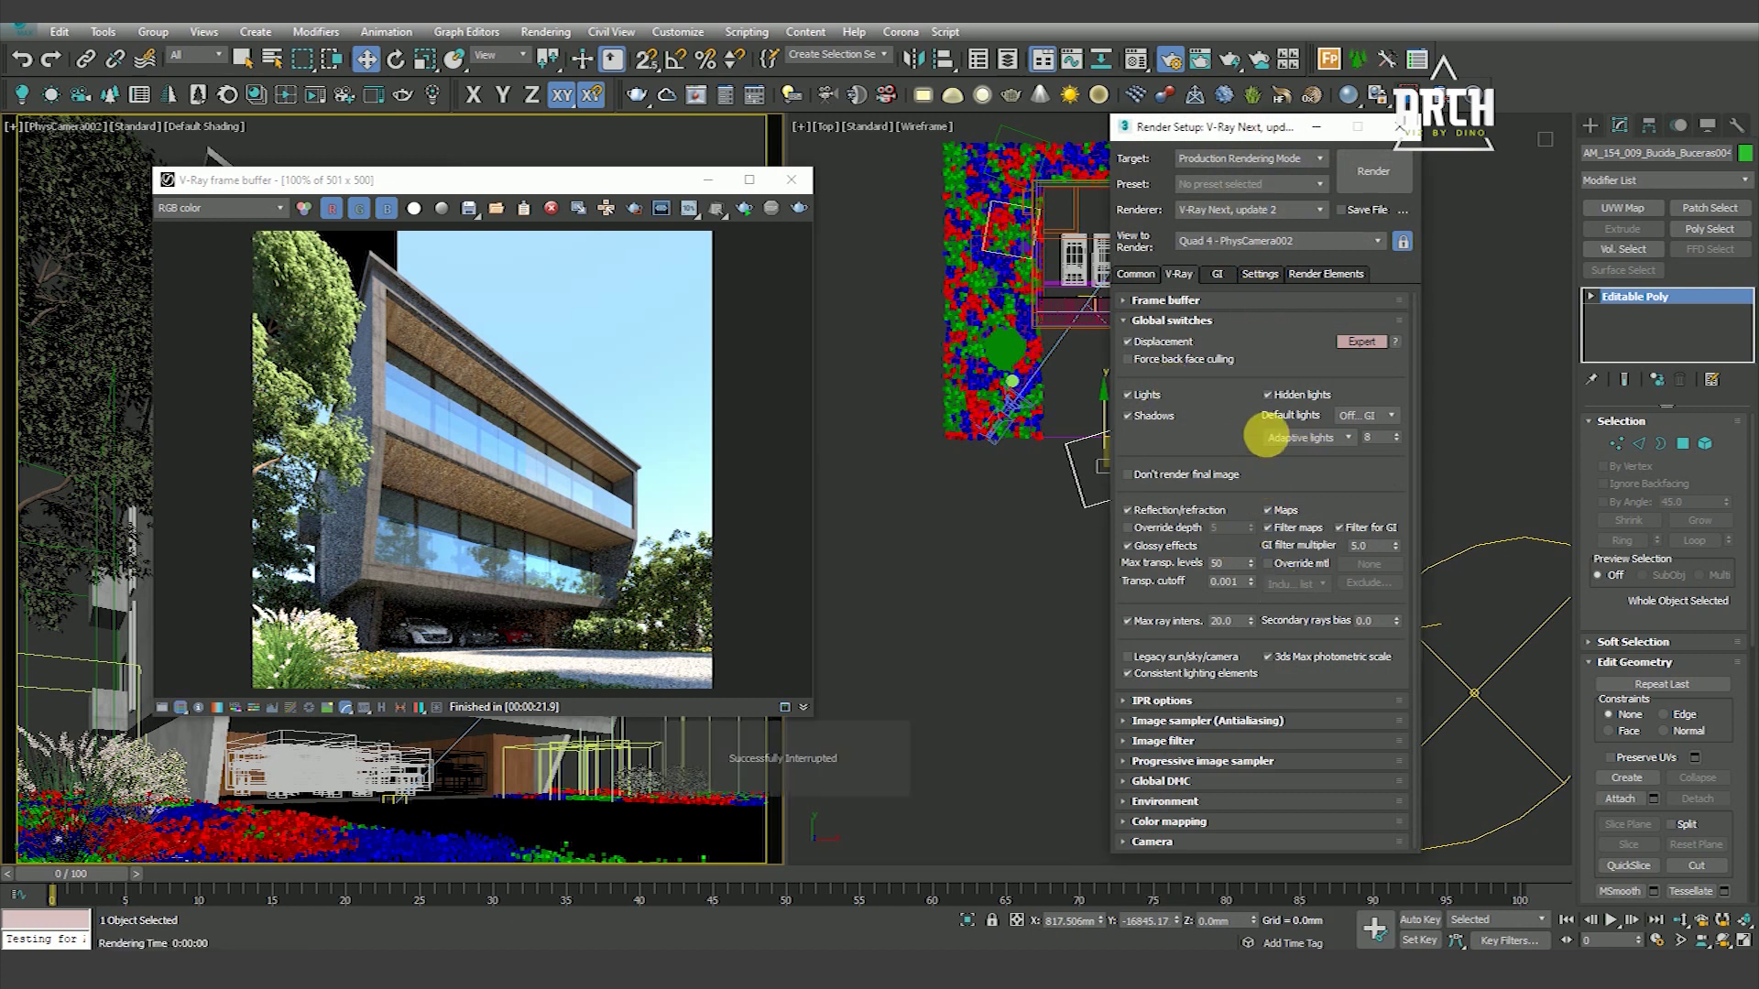
Set lights to Full lights evaluation and turn off global Displacement
click(1303, 440)
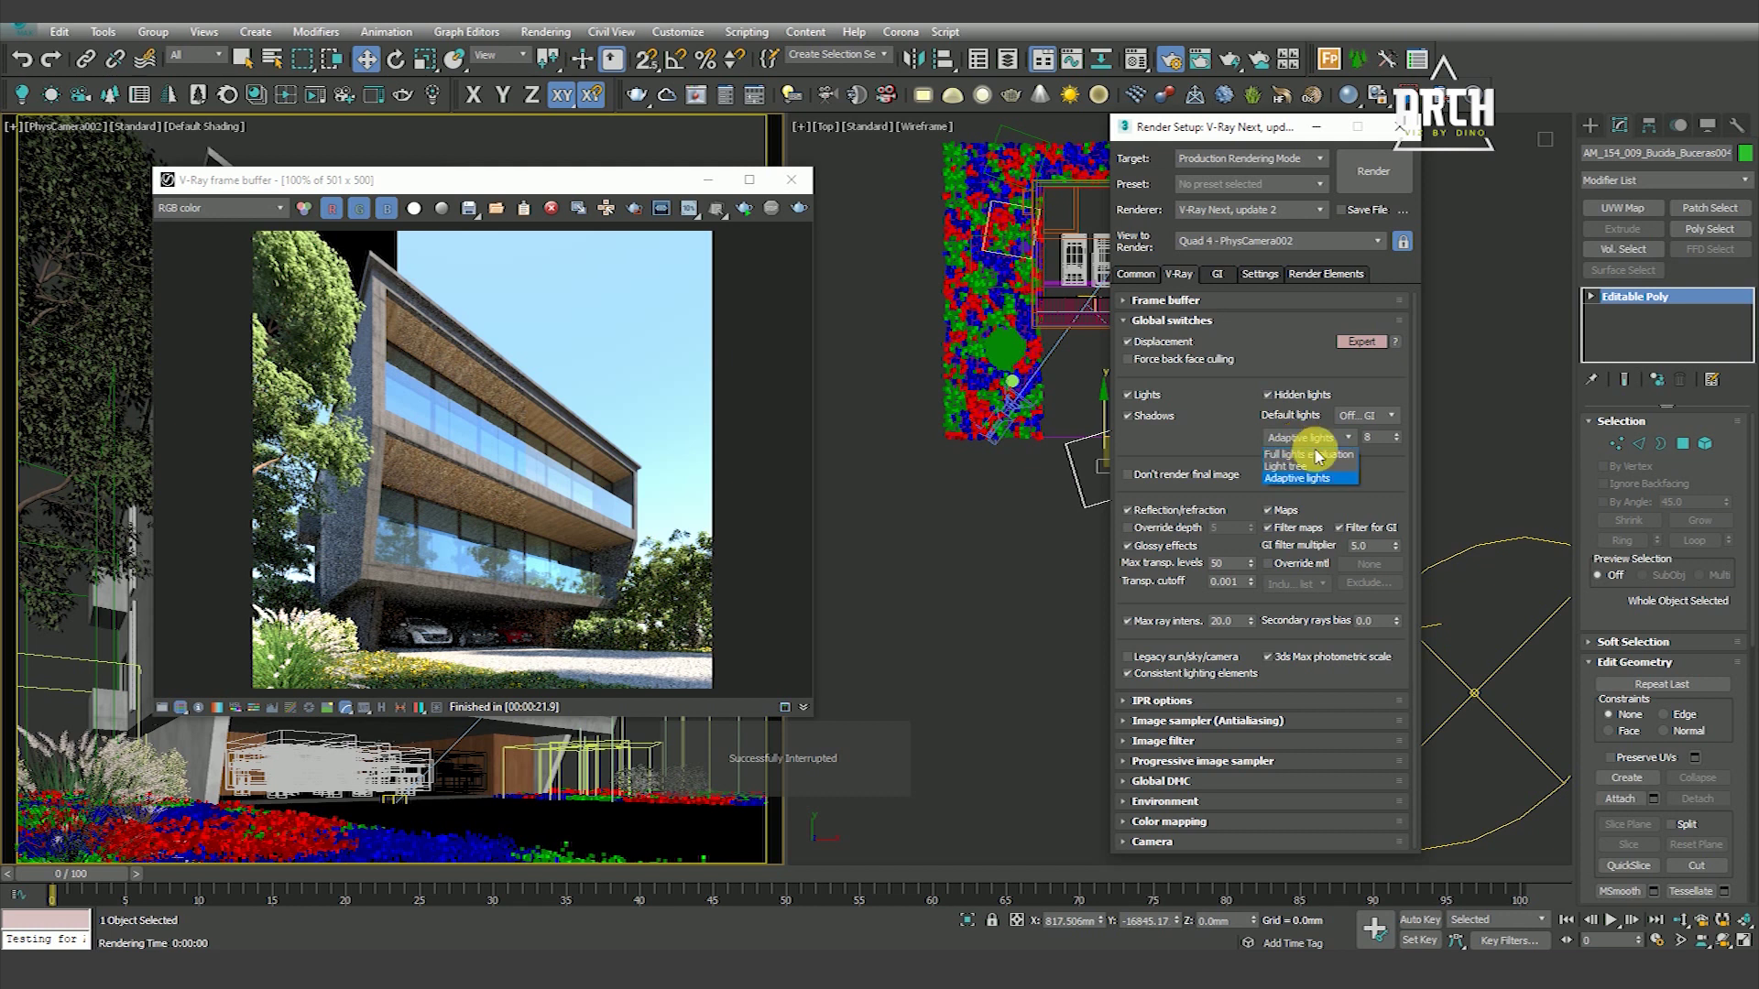
click(1323, 456)
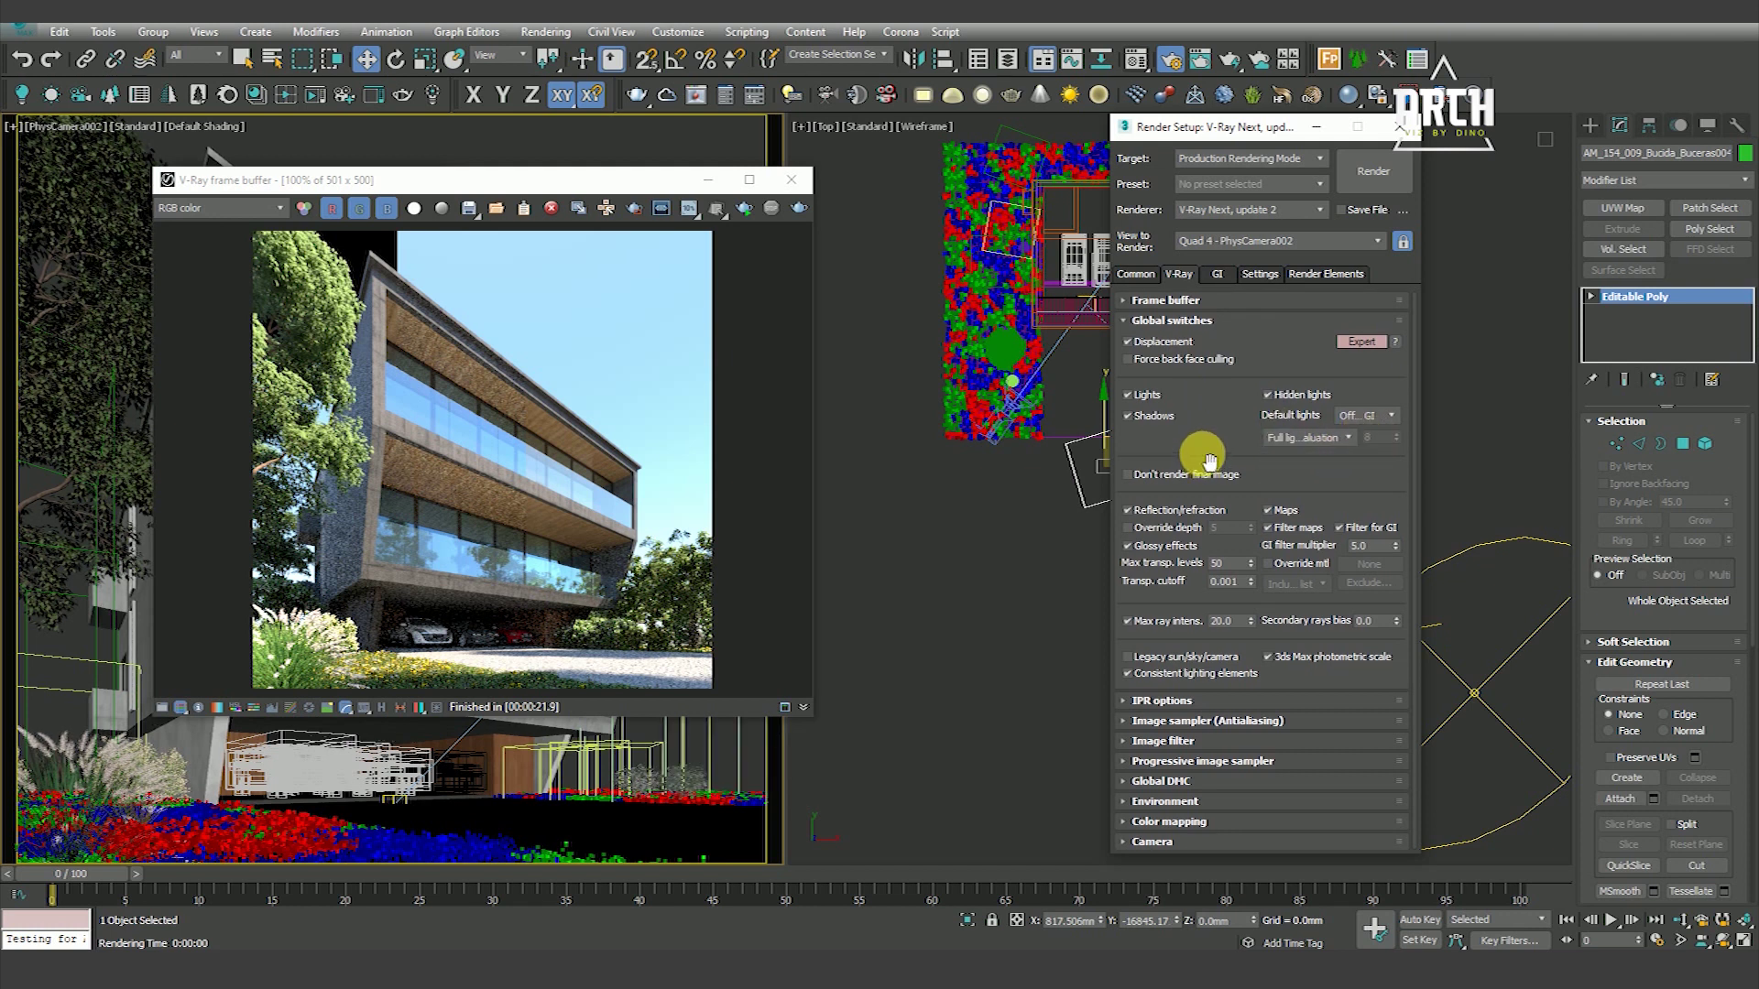
mouse_move(1162, 342)
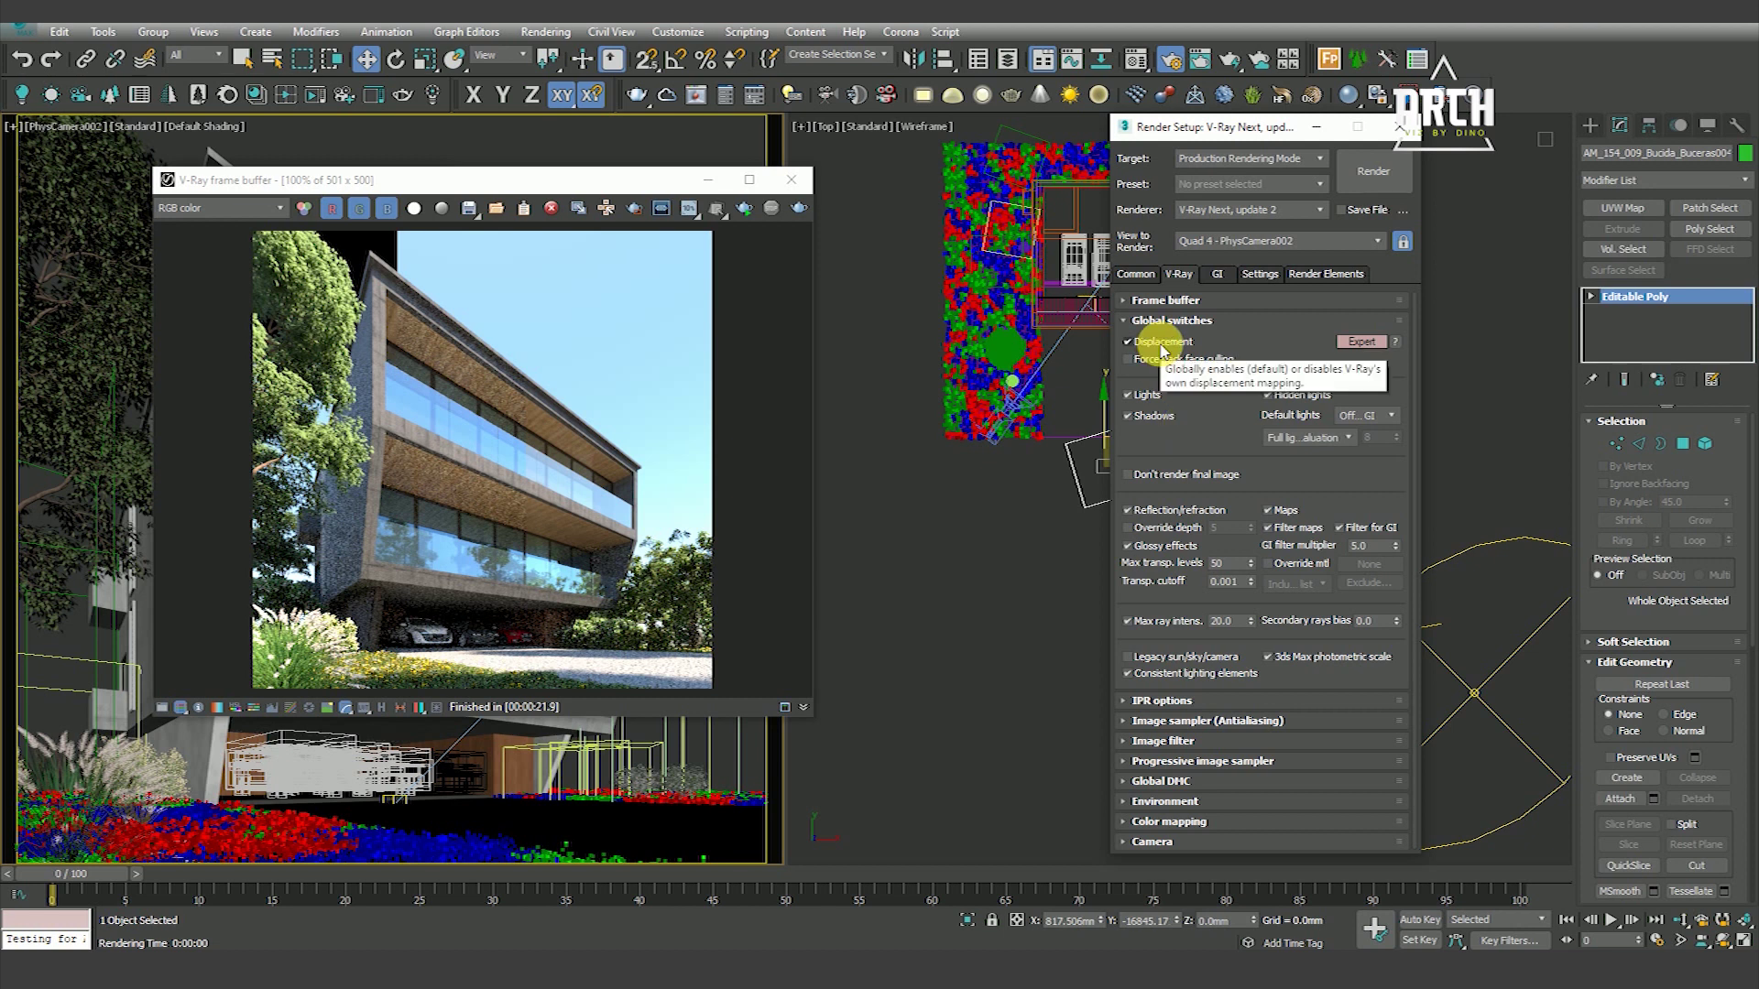
click(1159, 345)
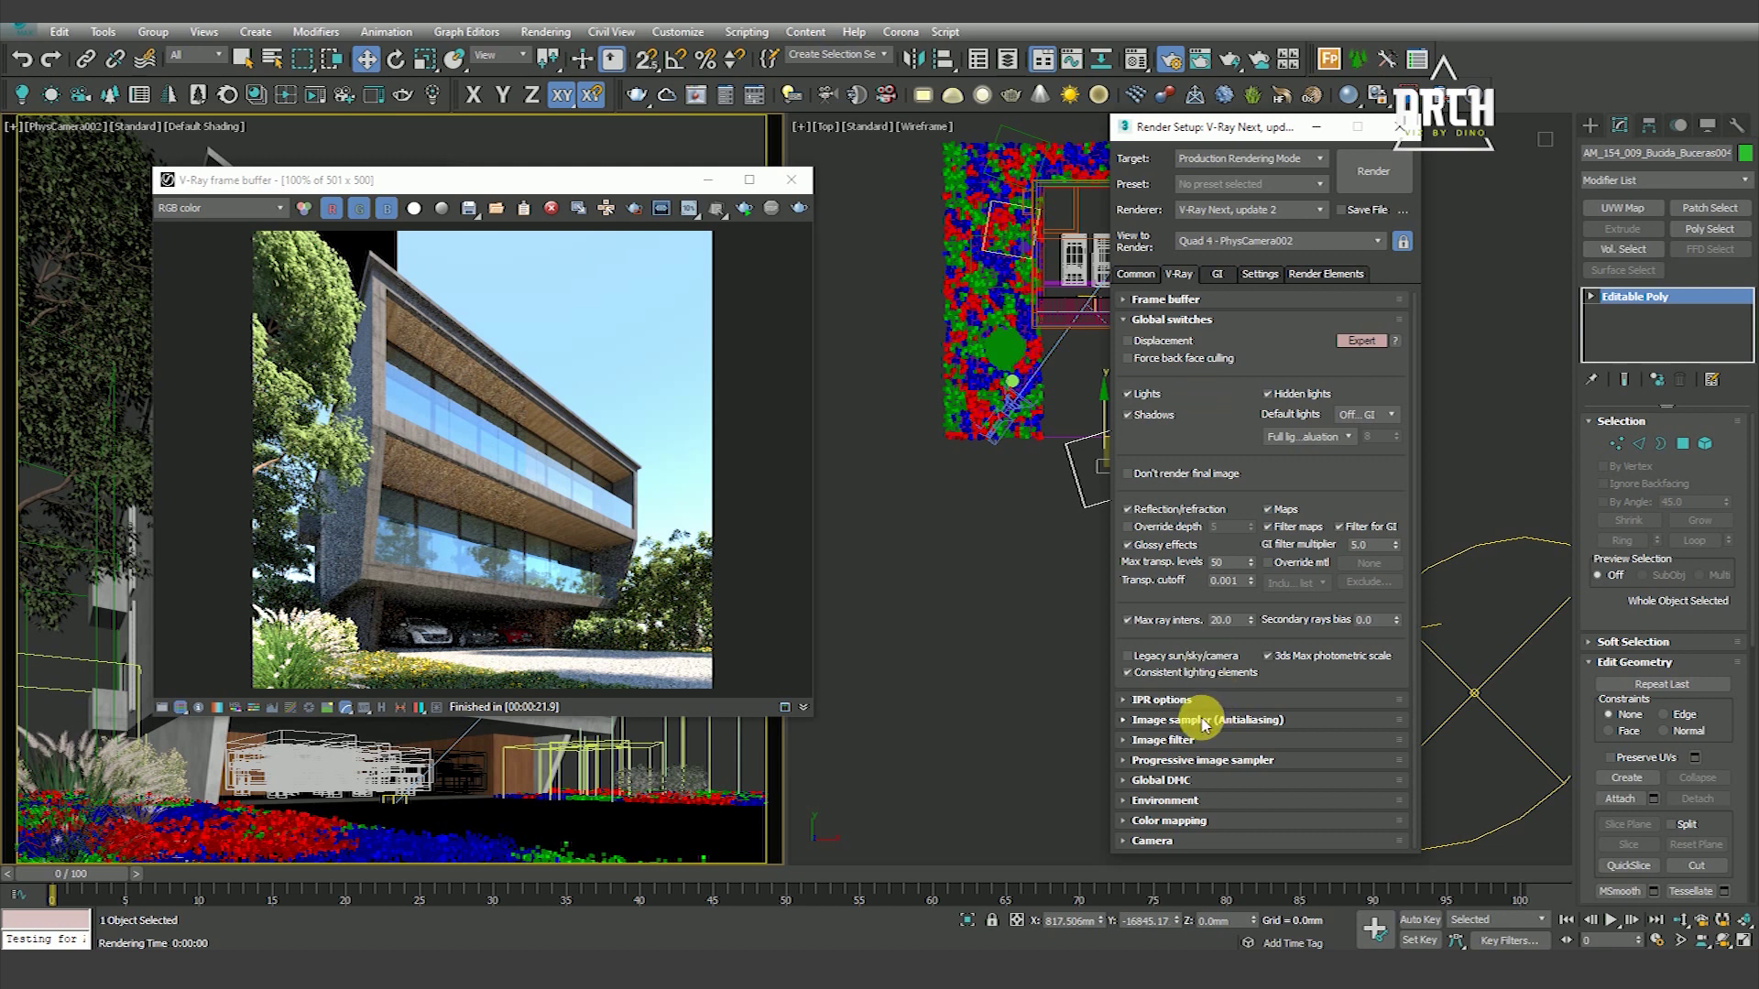
click(1176, 699)
Collapse all rollouts and switch the image sampler type to Bucket
scroll(1200, 696, down, 1)
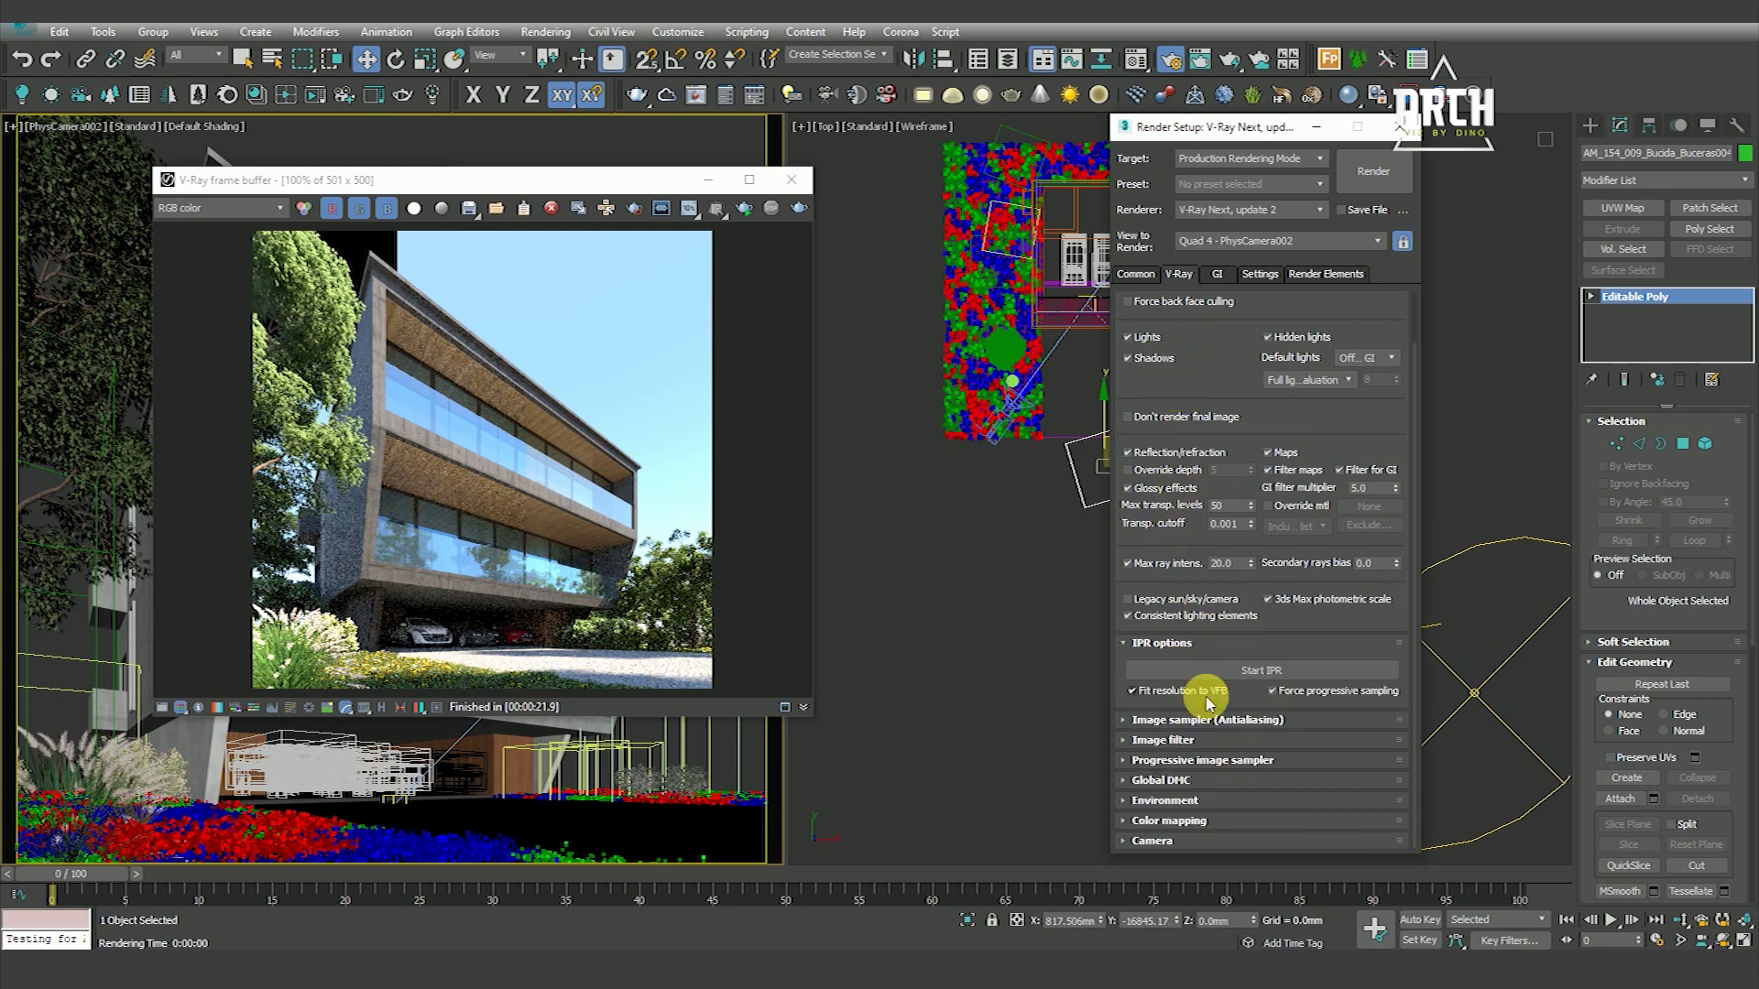
click(1162, 642)
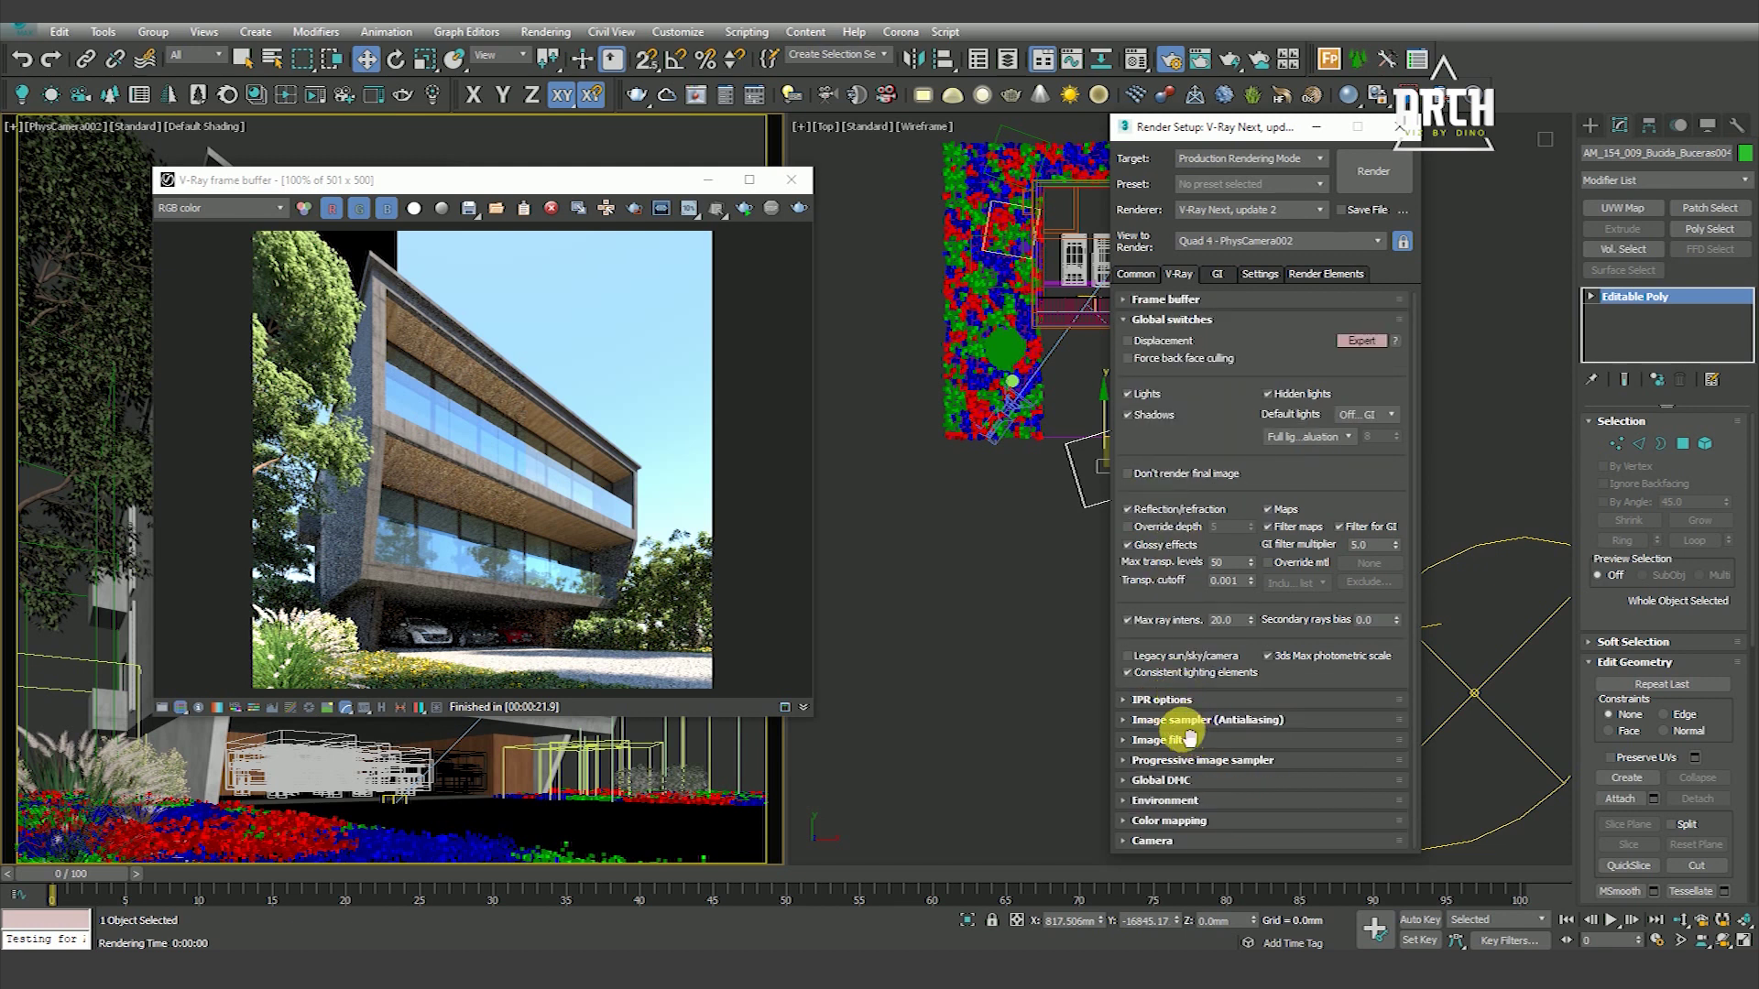
right_click(1184, 423)
click(1223, 456)
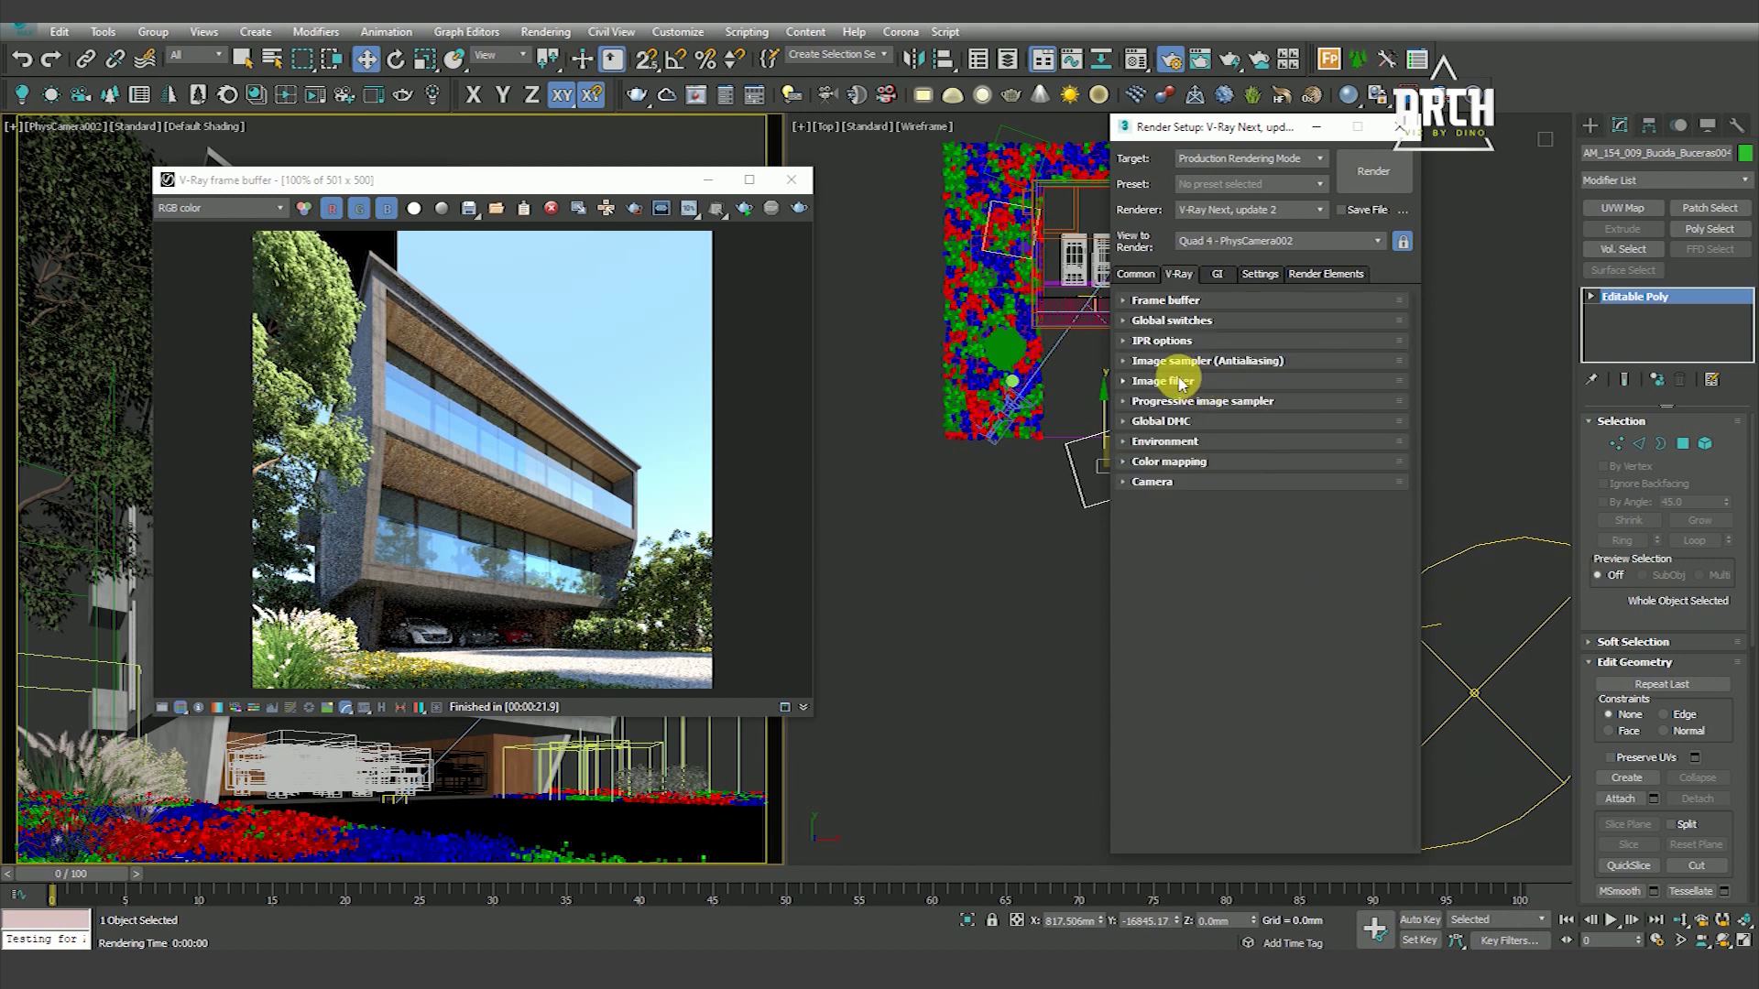
click(1176, 363)
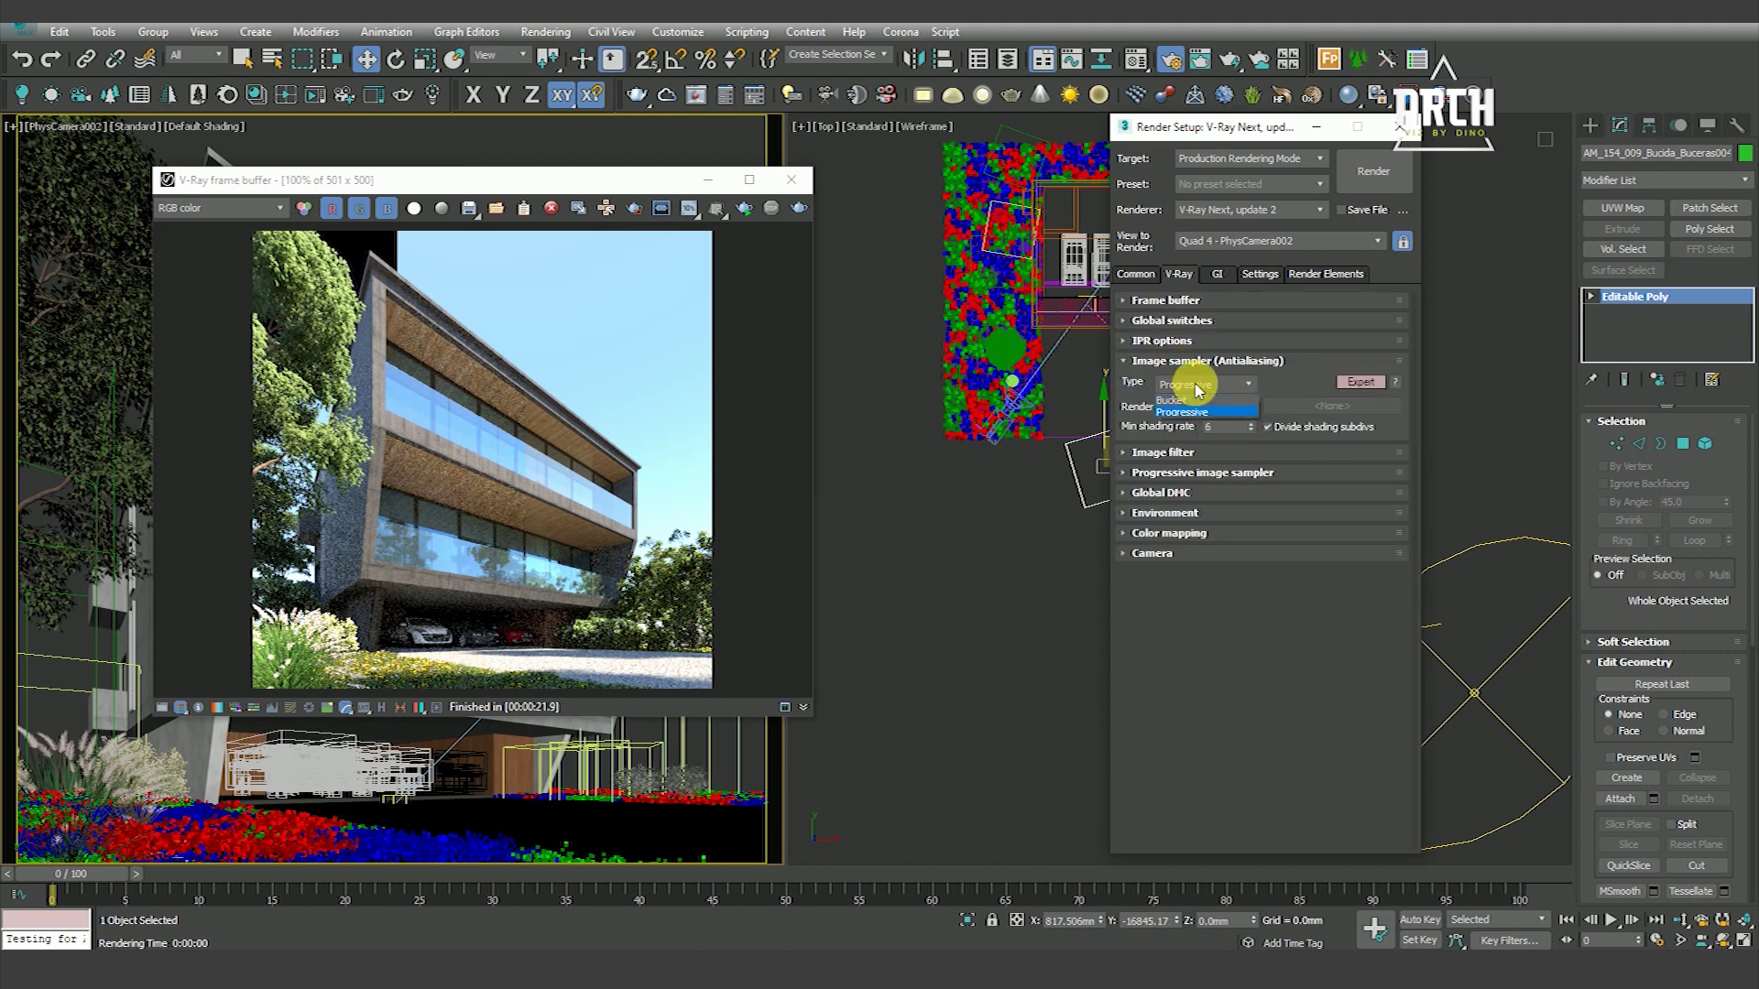
click(1198, 402)
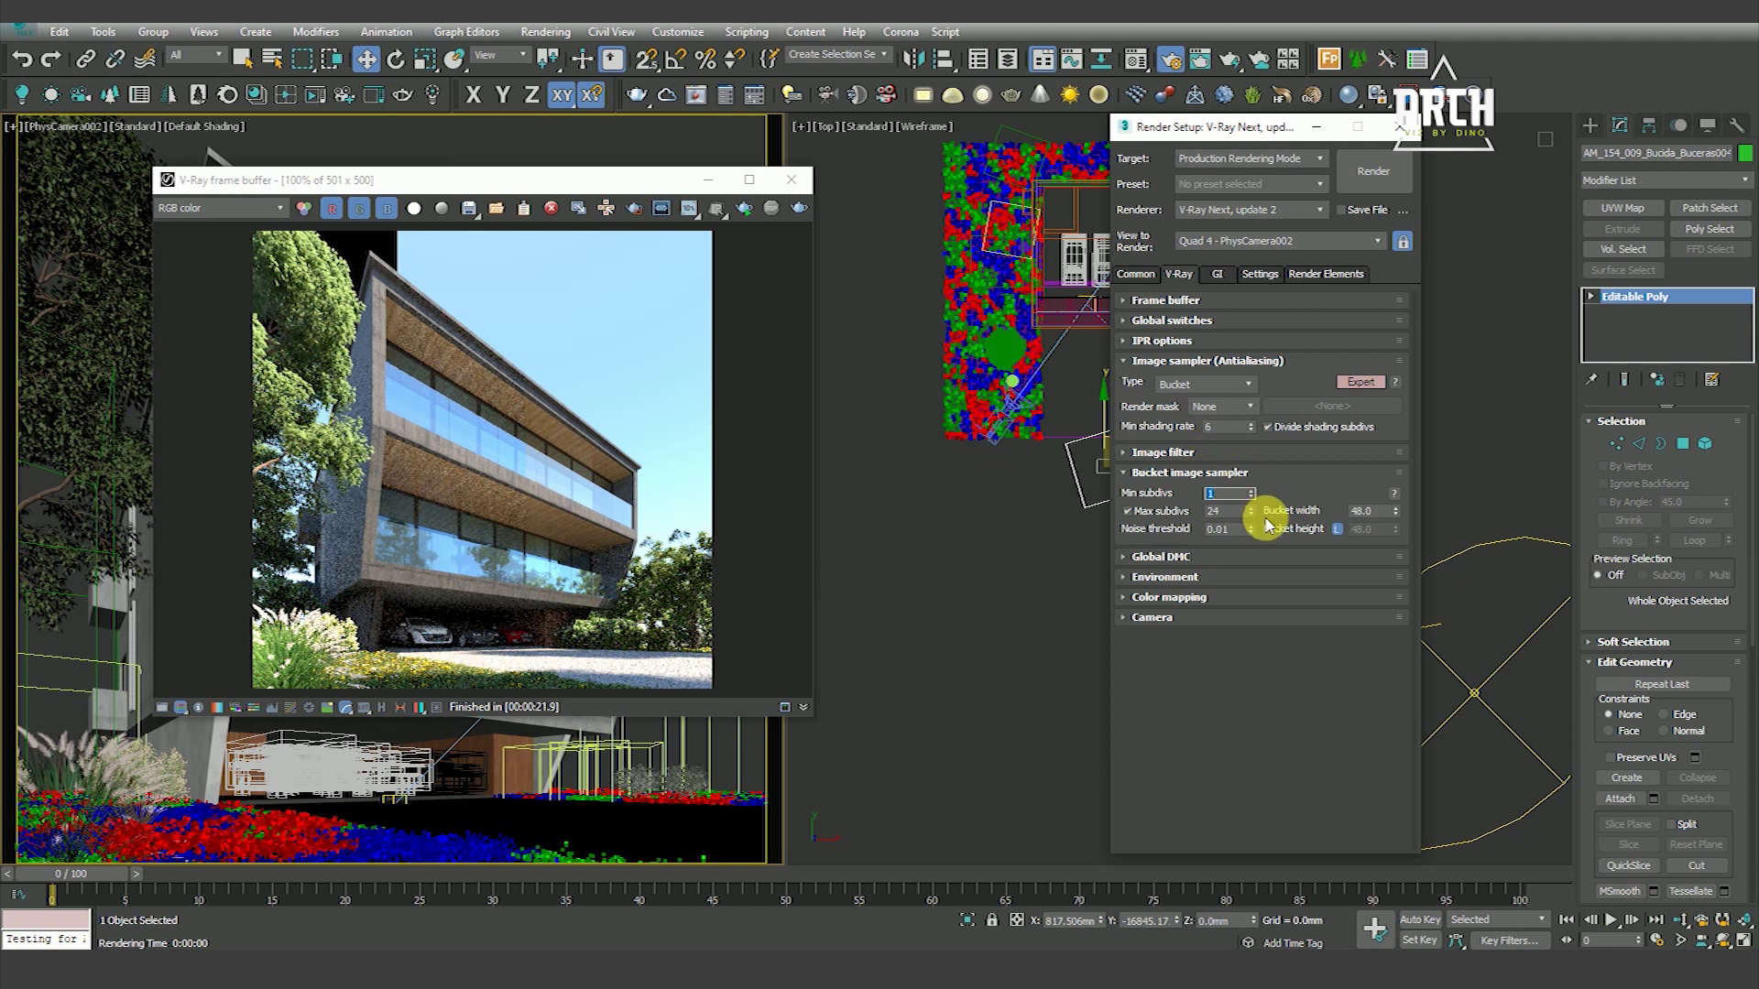
click(1209, 472)
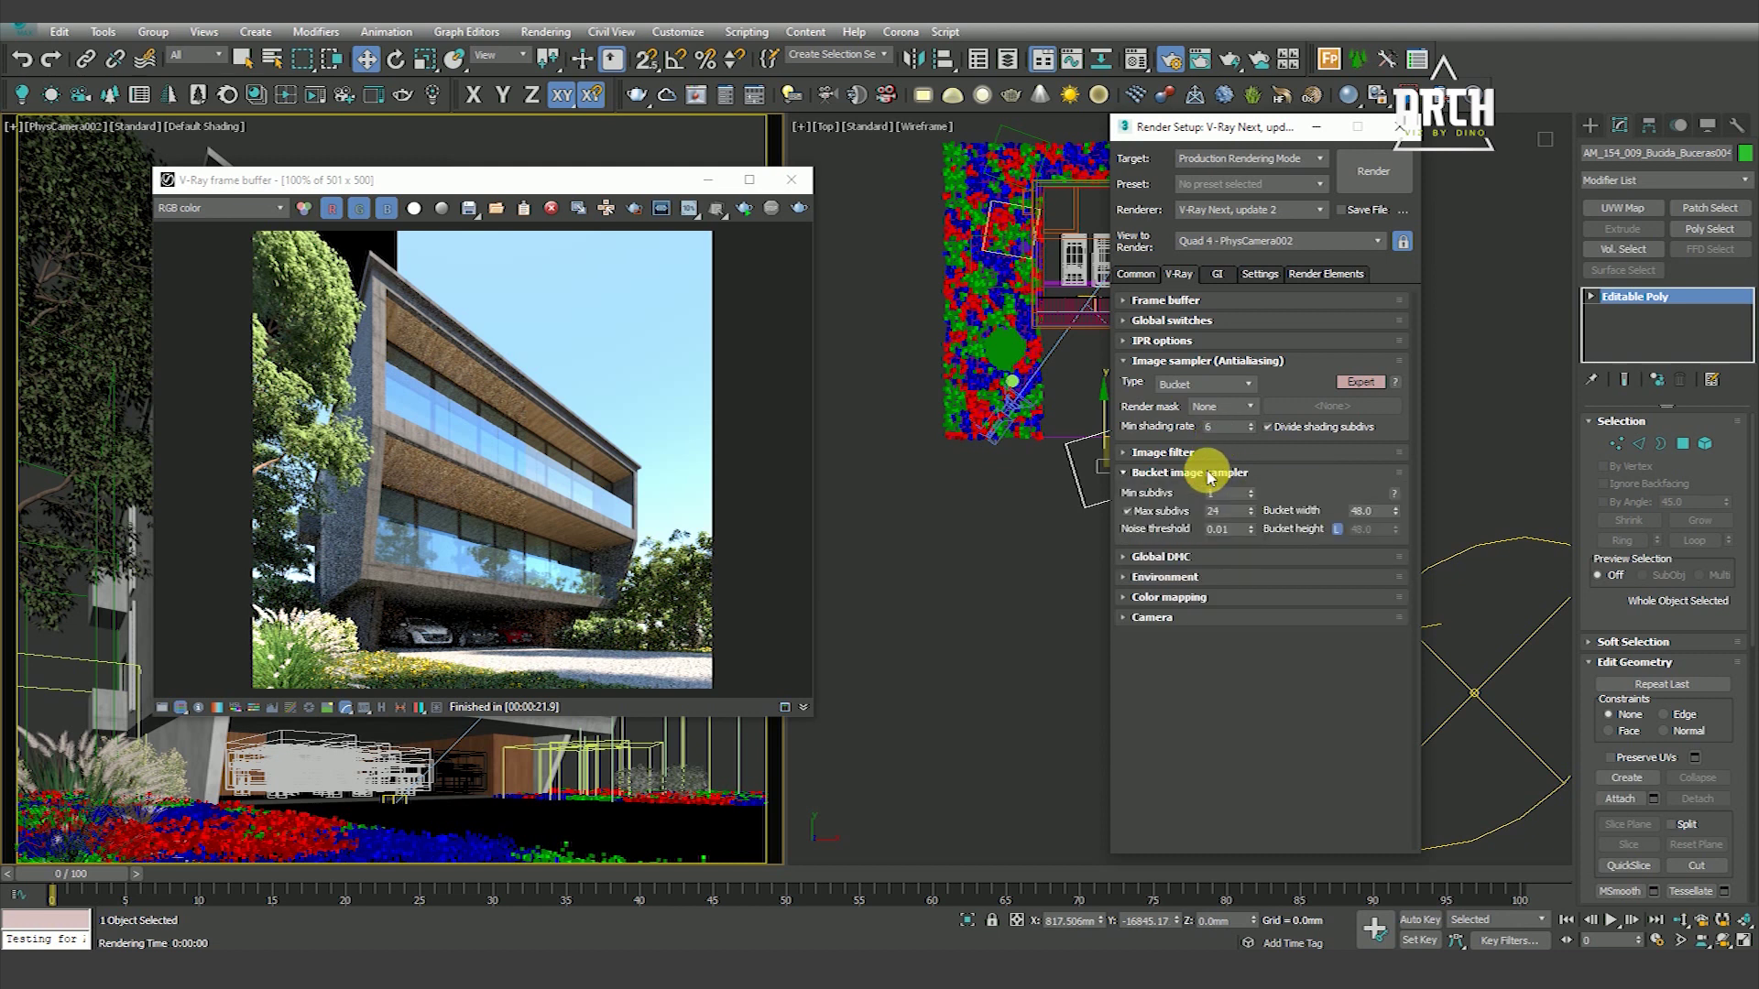
click(1191, 452)
click(1178, 453)
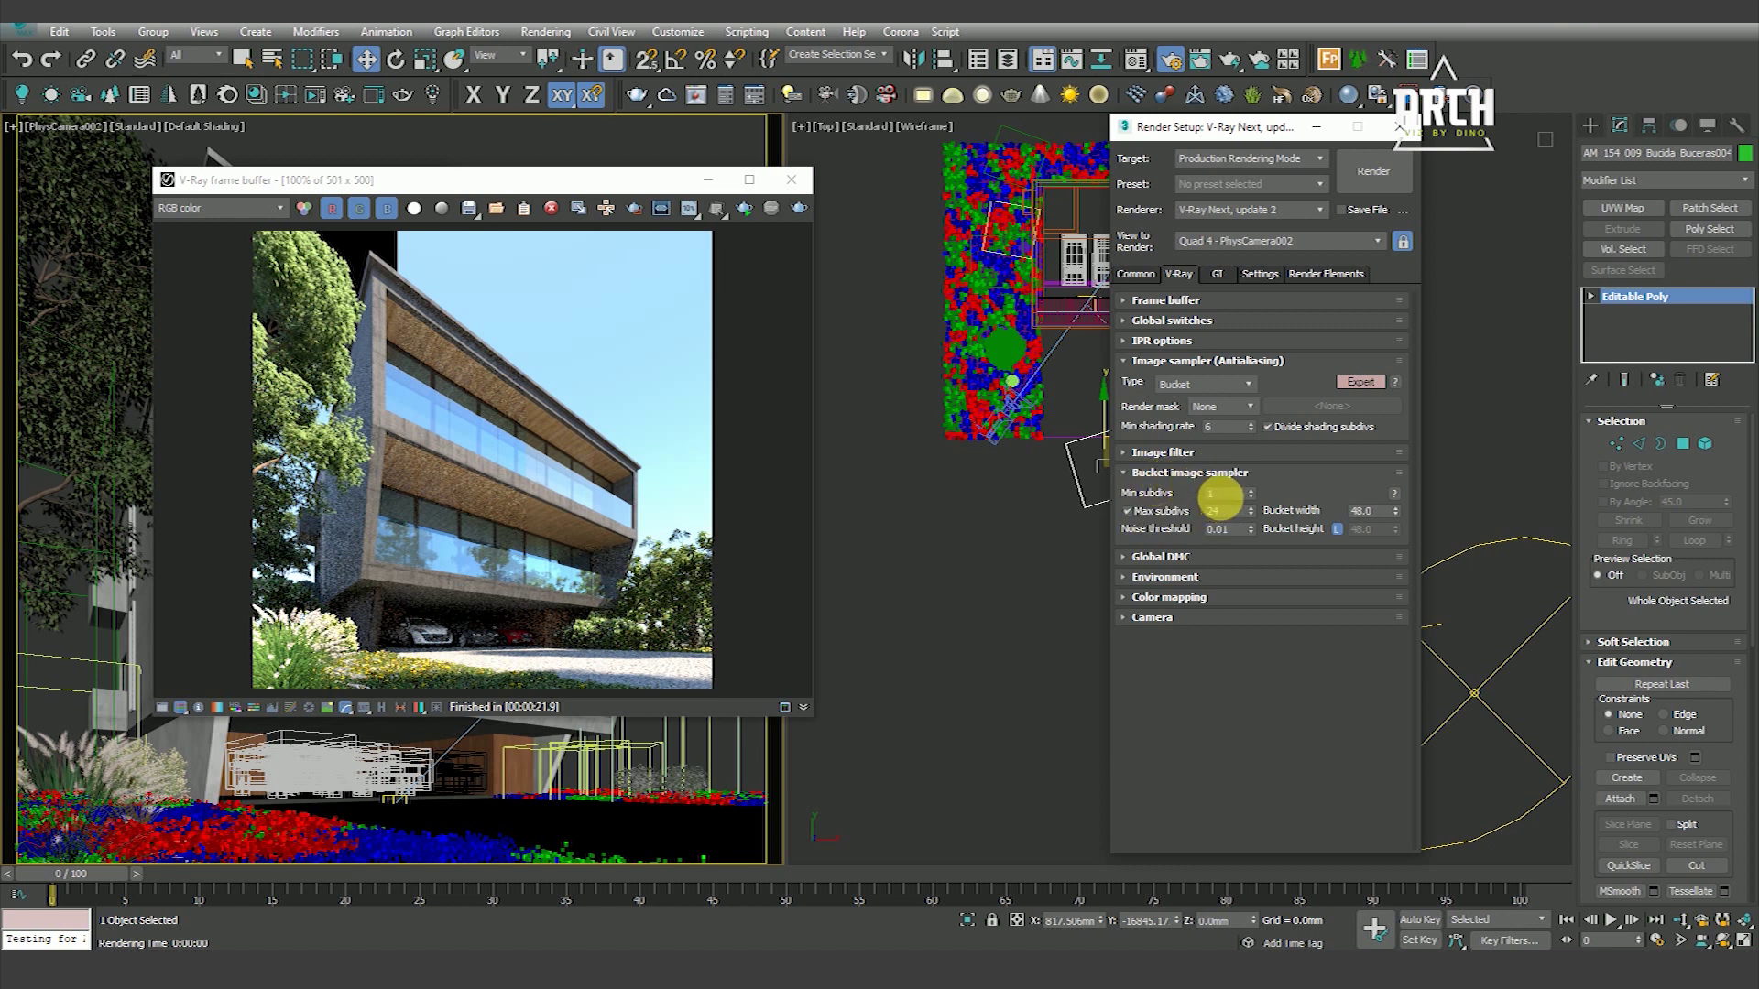
Set max subdivs 8, noise threshold 0.002, bucket width 22, and Global DMC threshold 0.003
double_click(1224, 512)
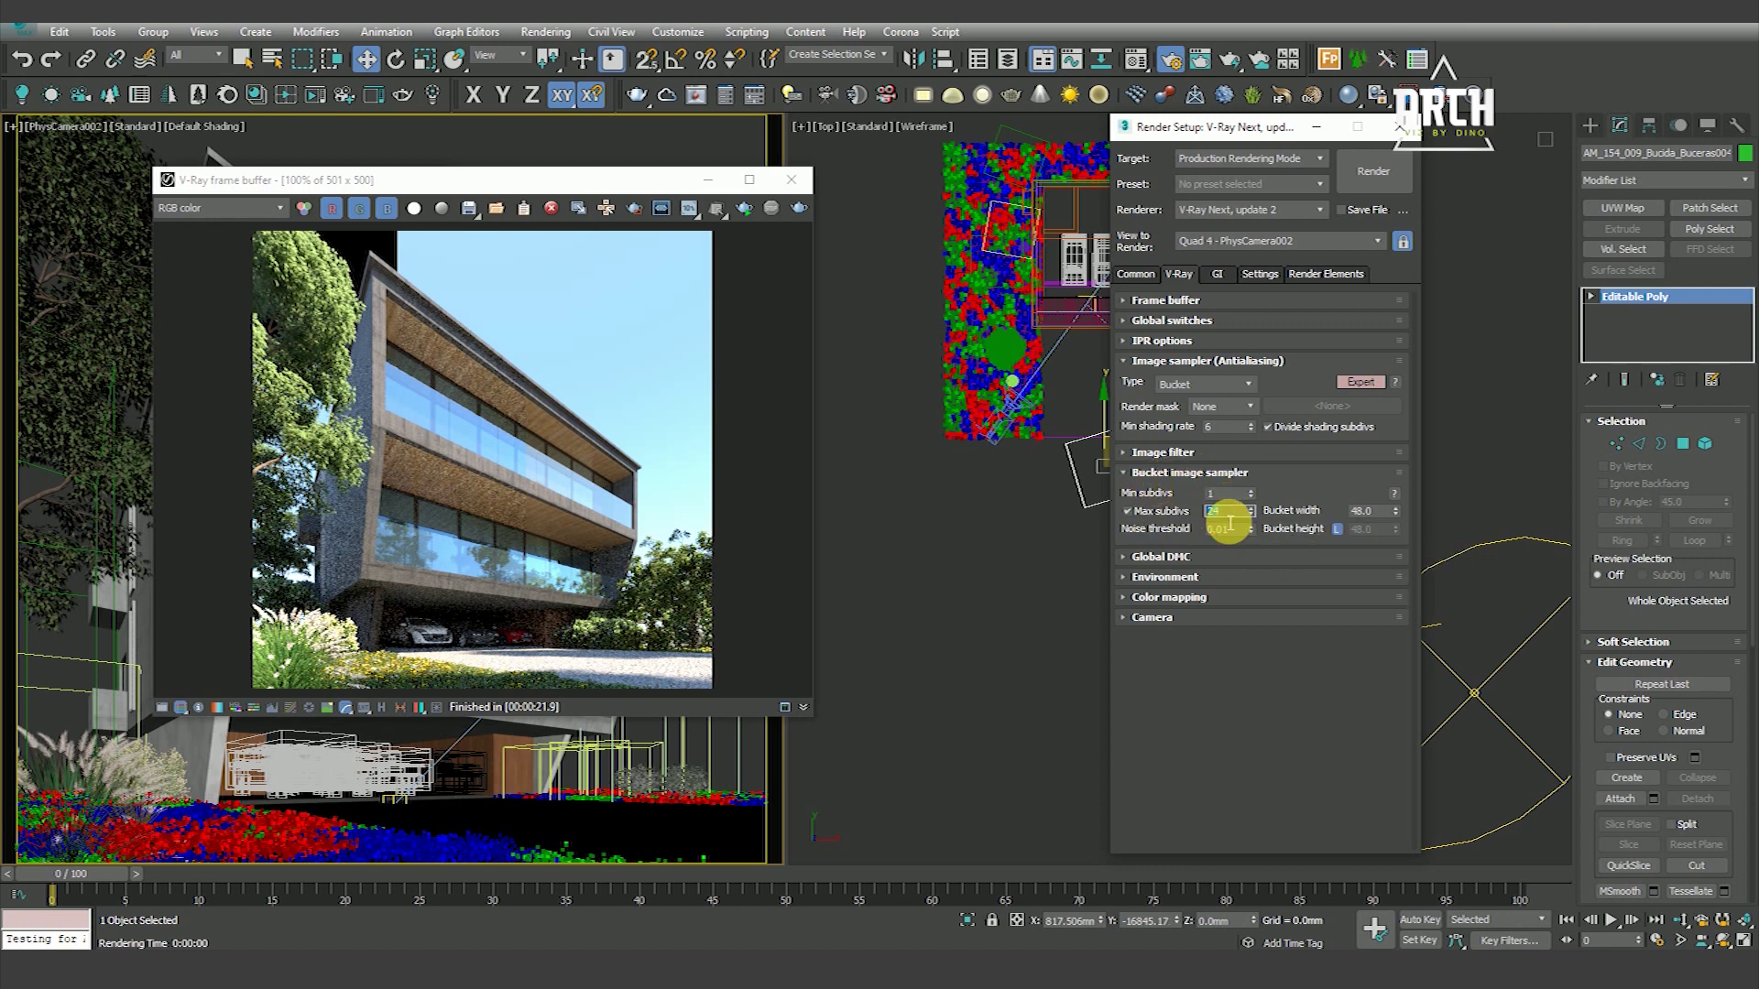
text(8)
key(Tab)
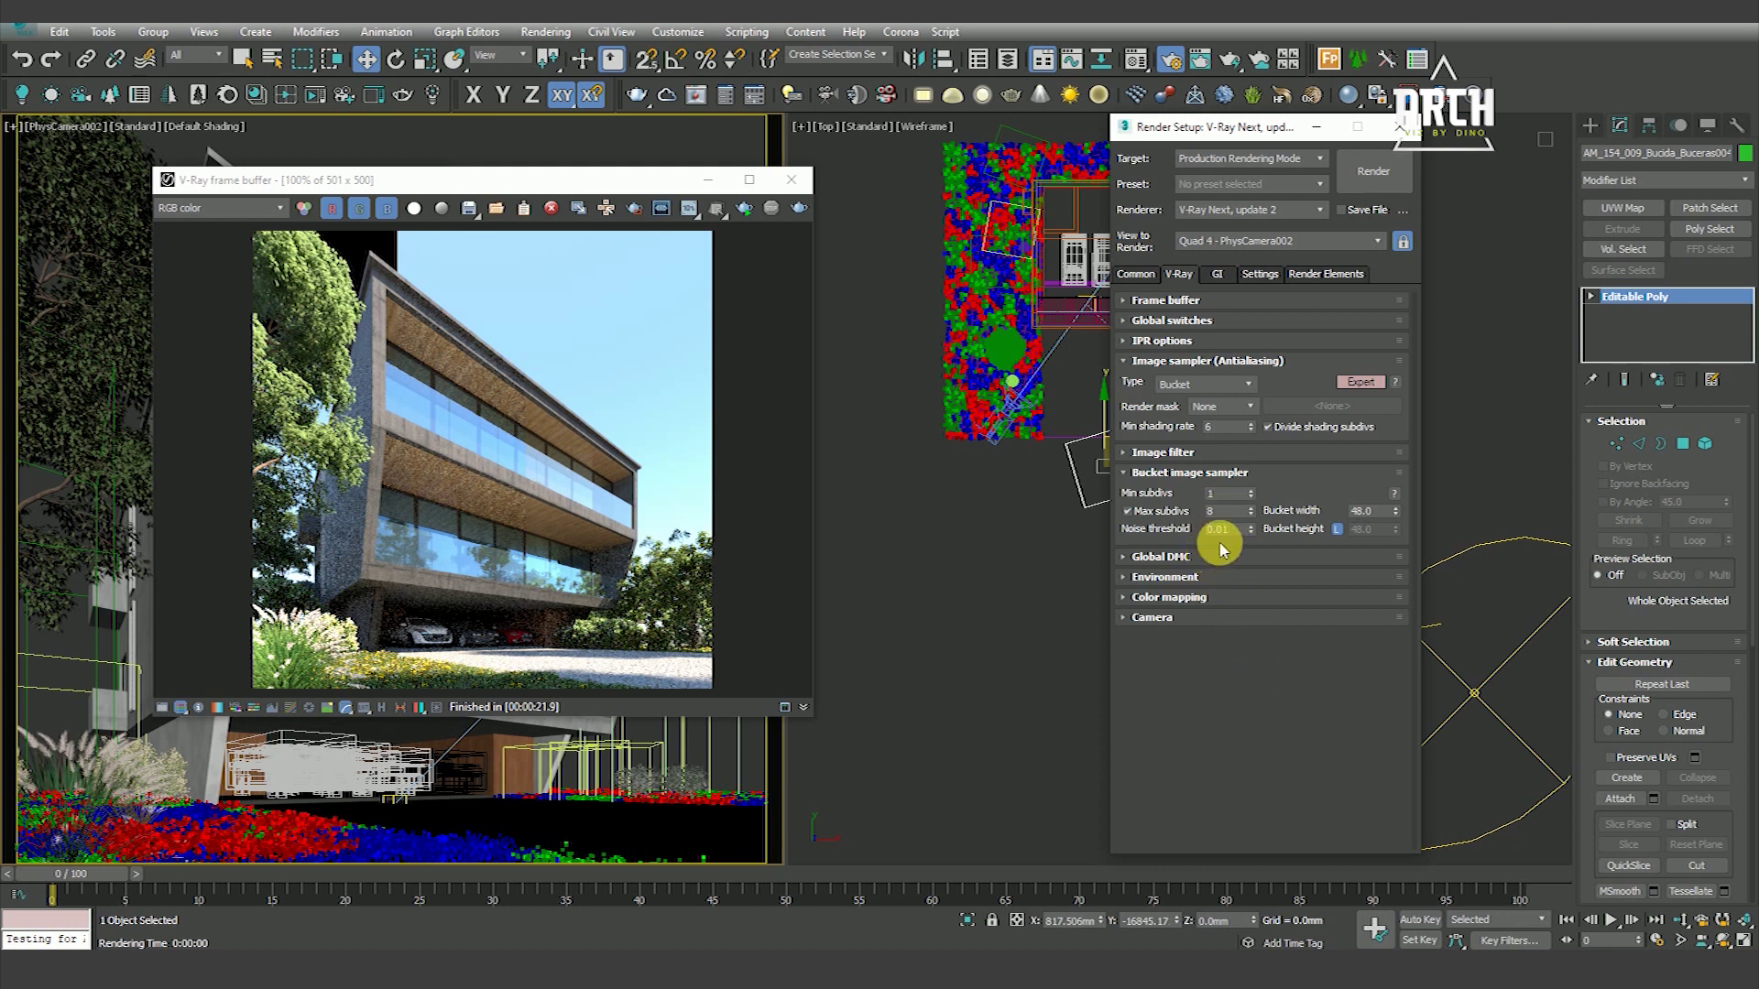
click(1228, 534)
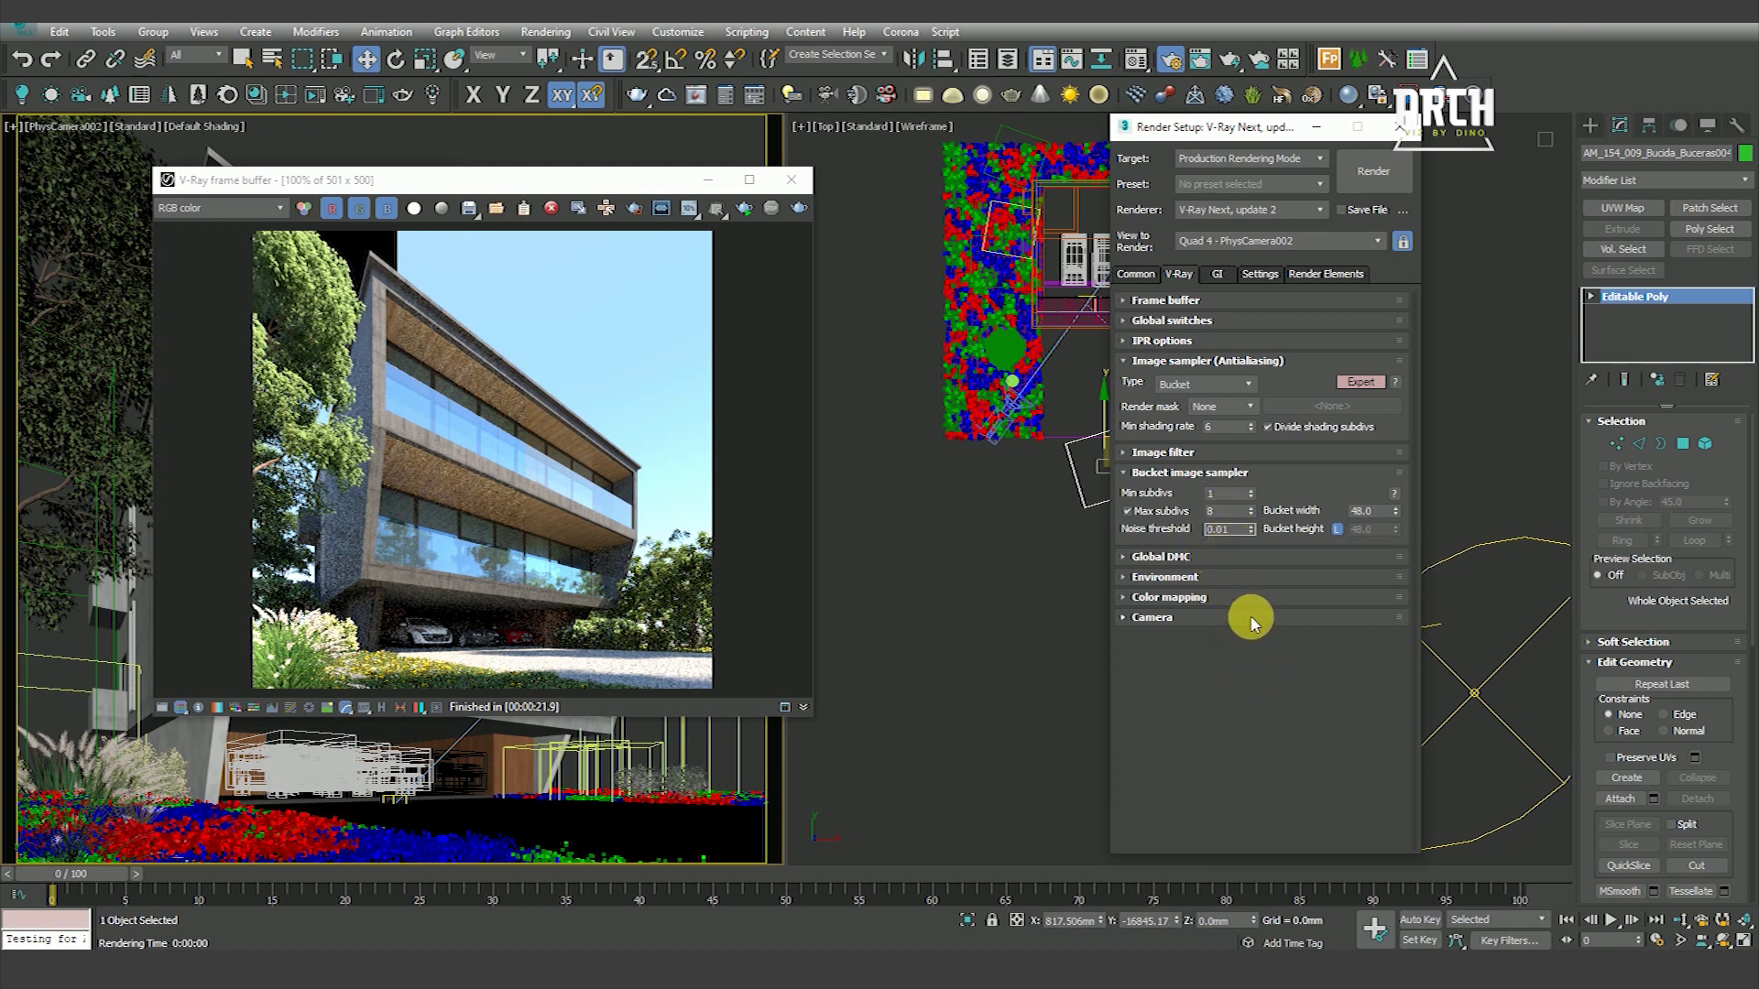
text(0.005)
key(BackSpace)
text(0)
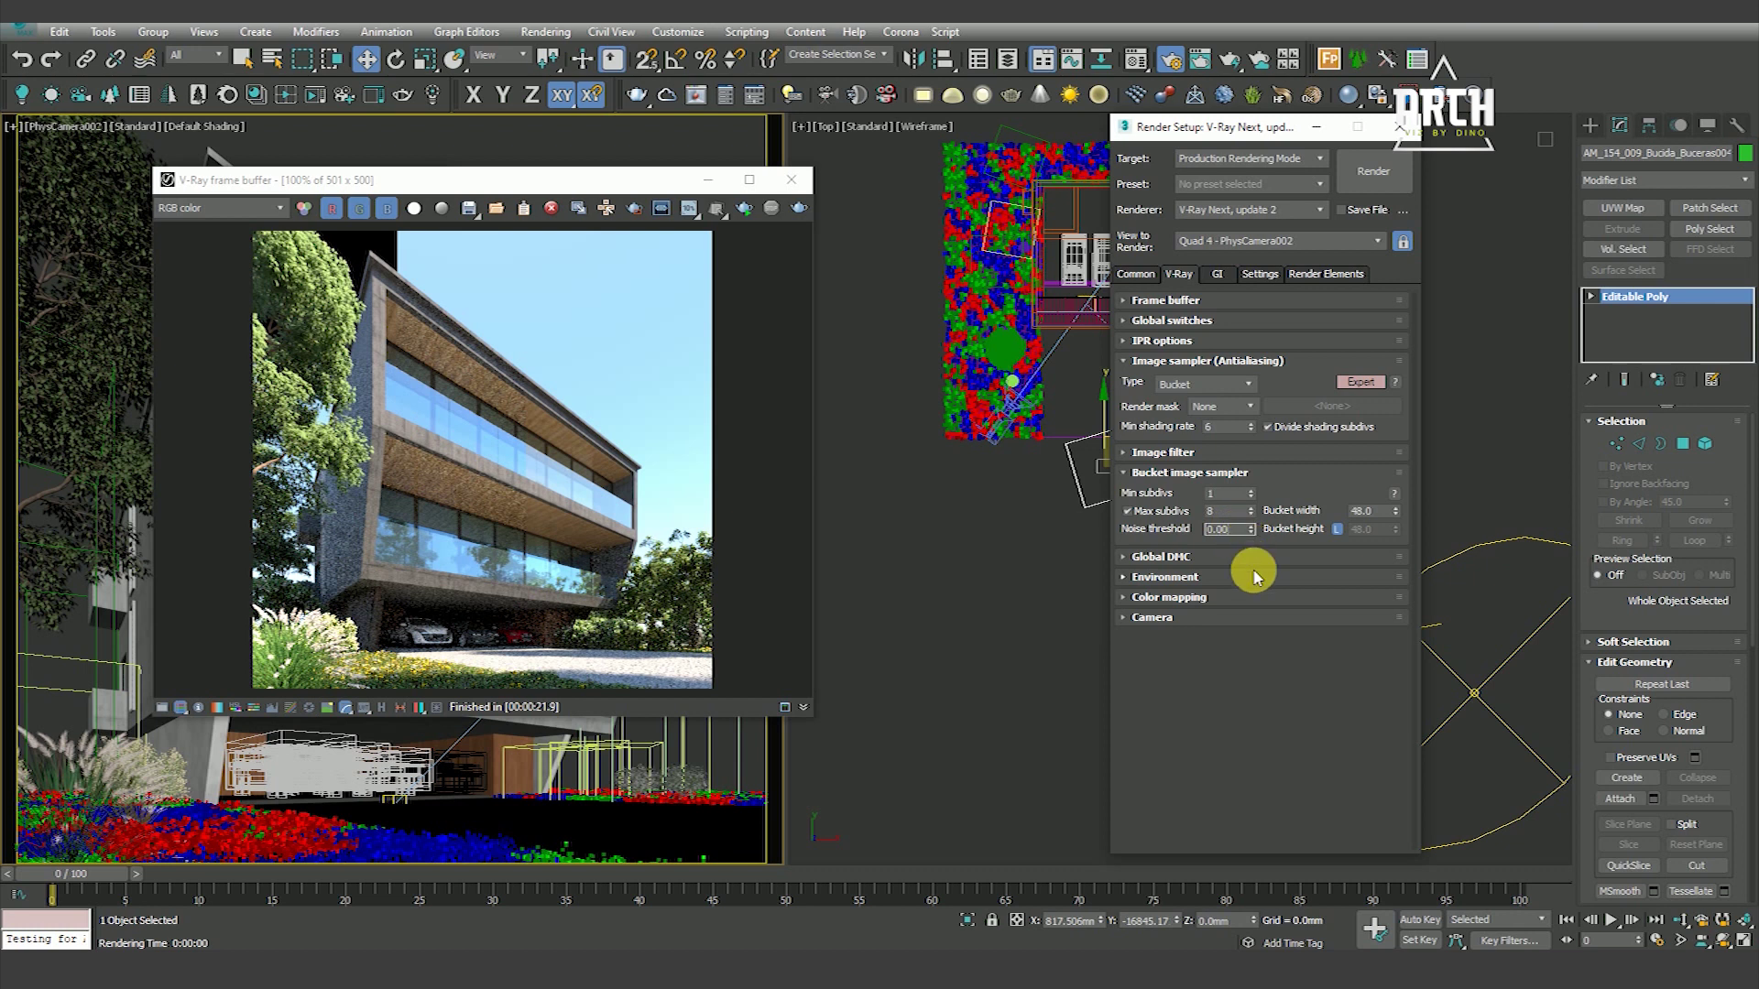
text(2)
double_click(1367, 511)
text(22)
key(Return)
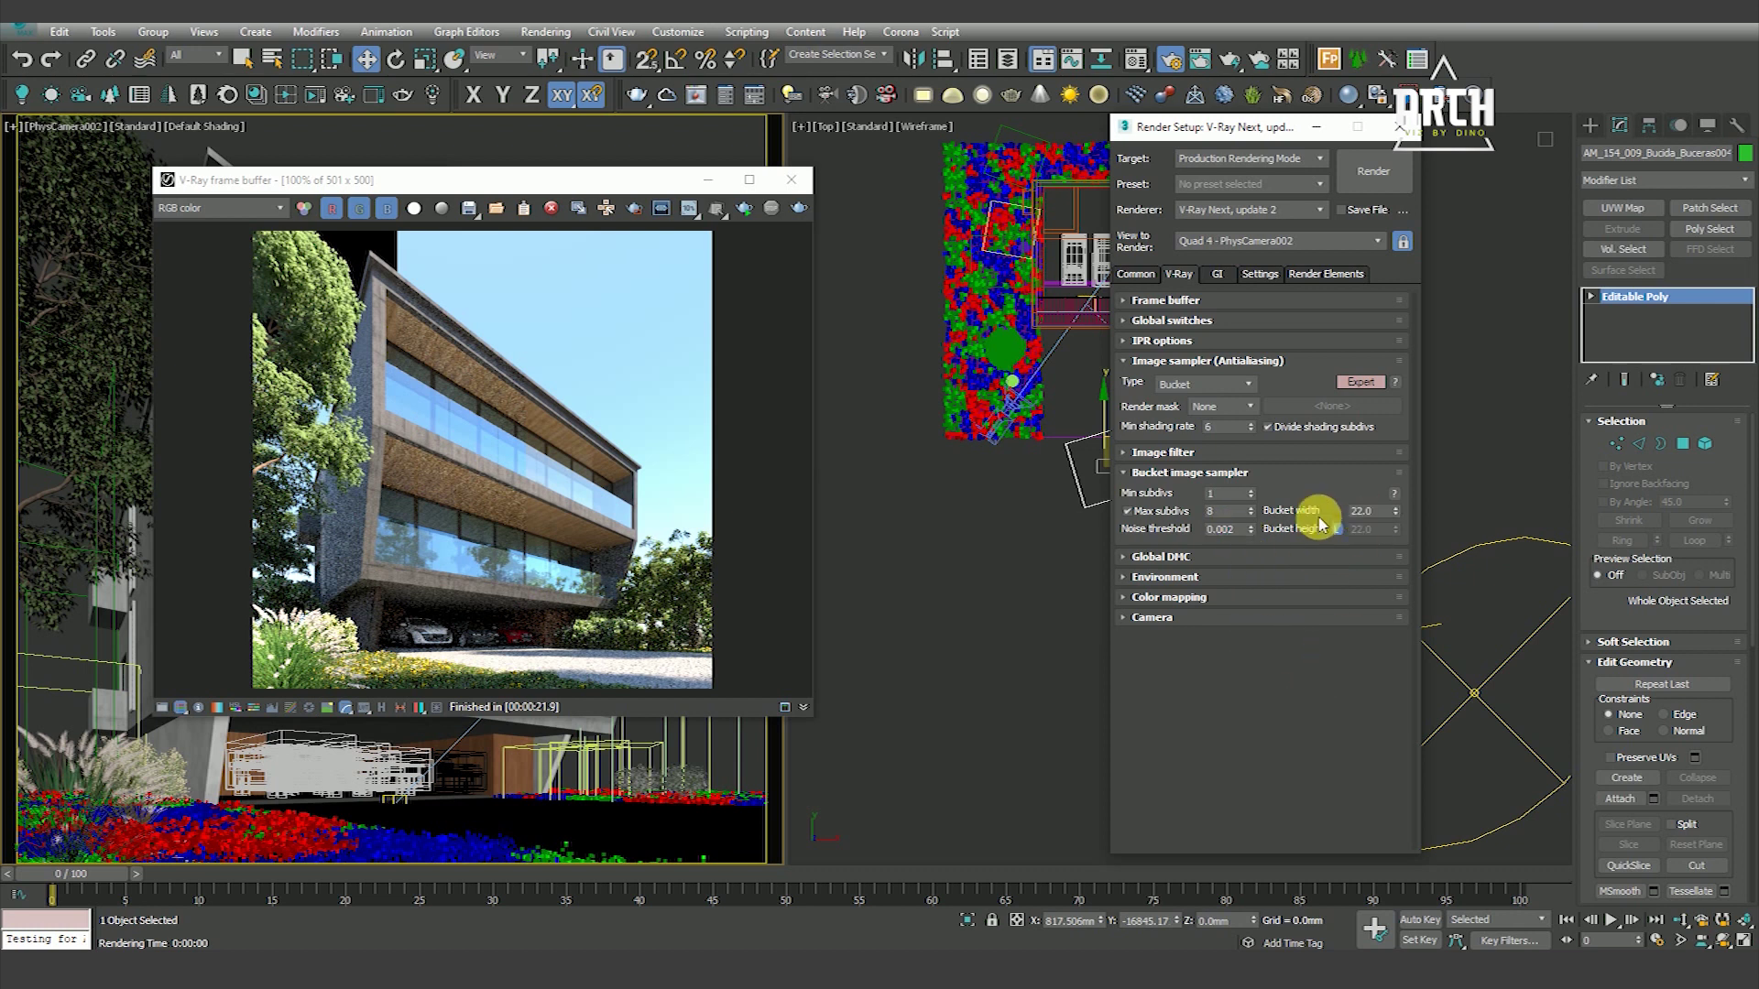
click(1195, 559)
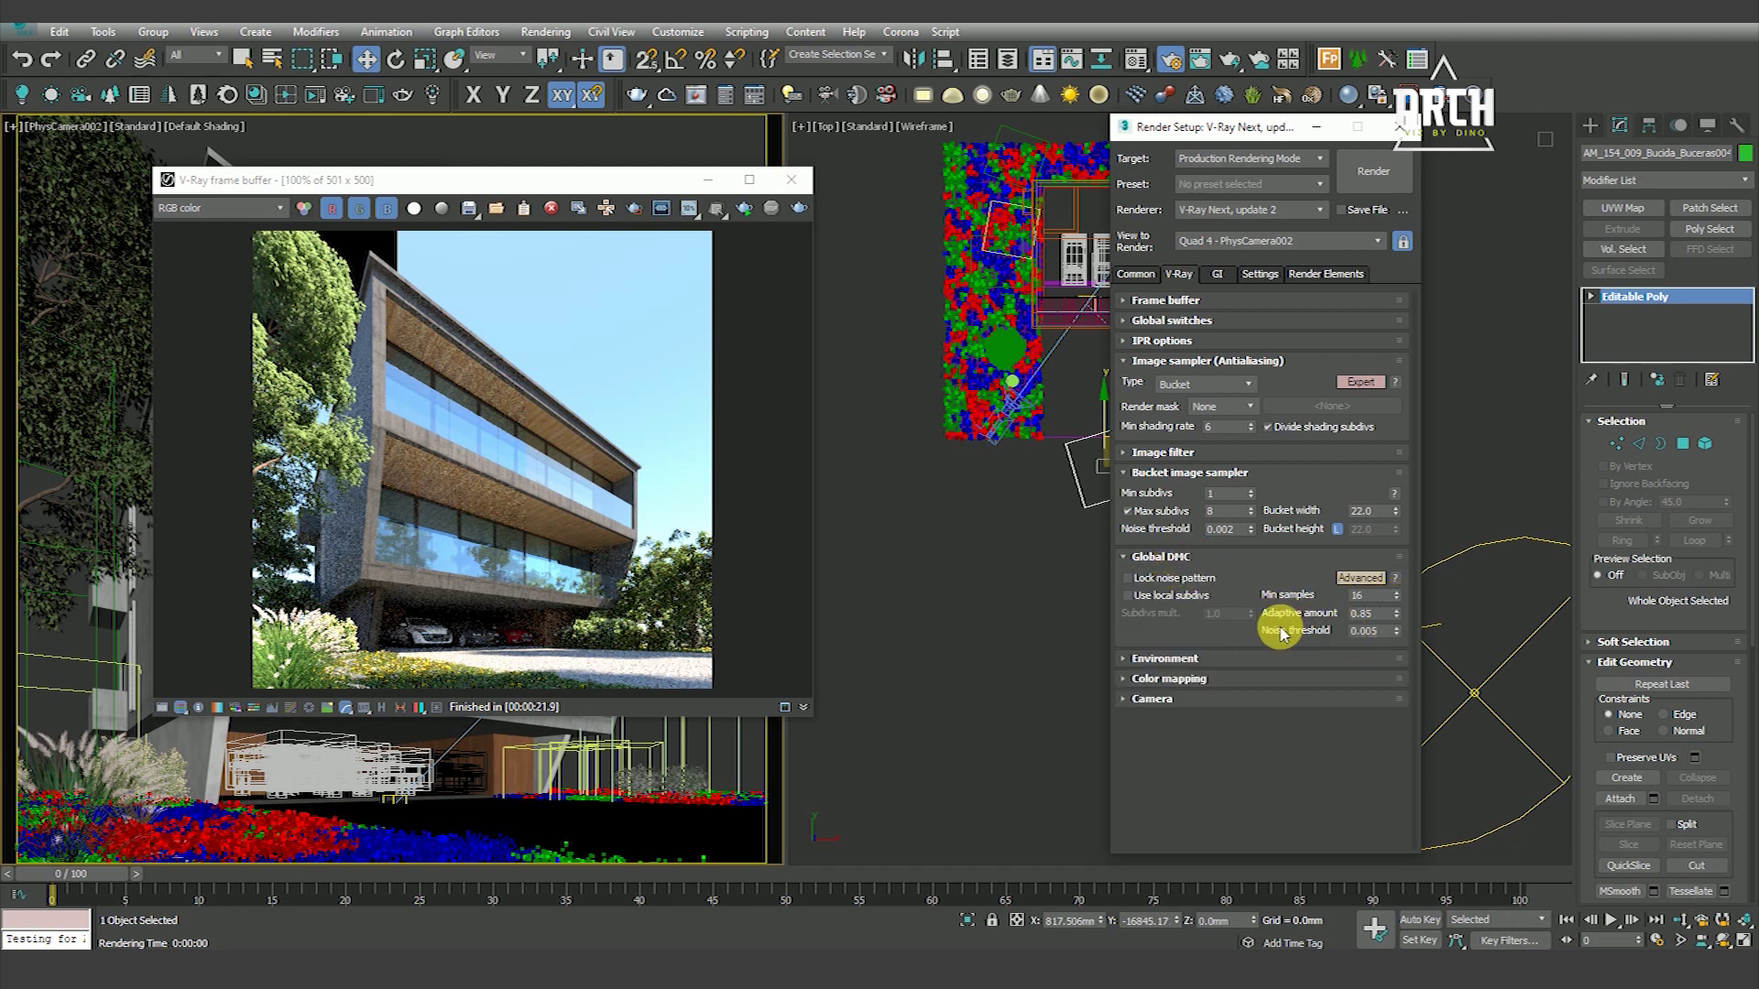
double_click(1388, 632)
text(0.003)
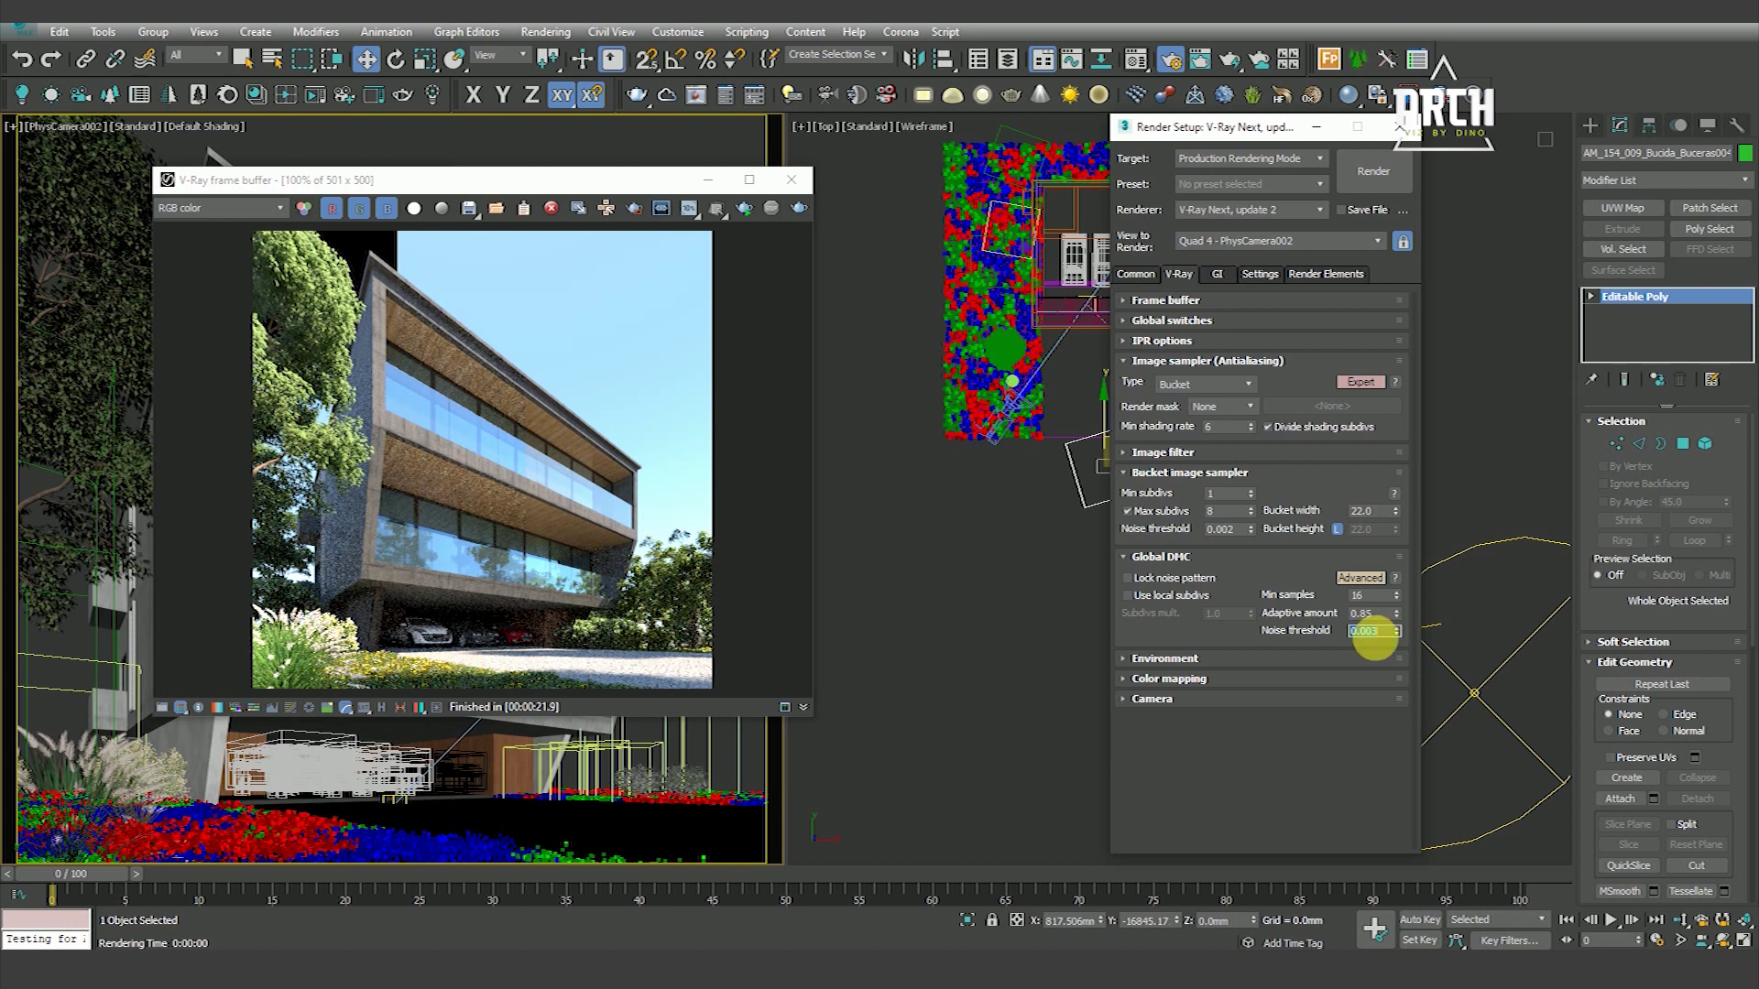
click(1250, 657)
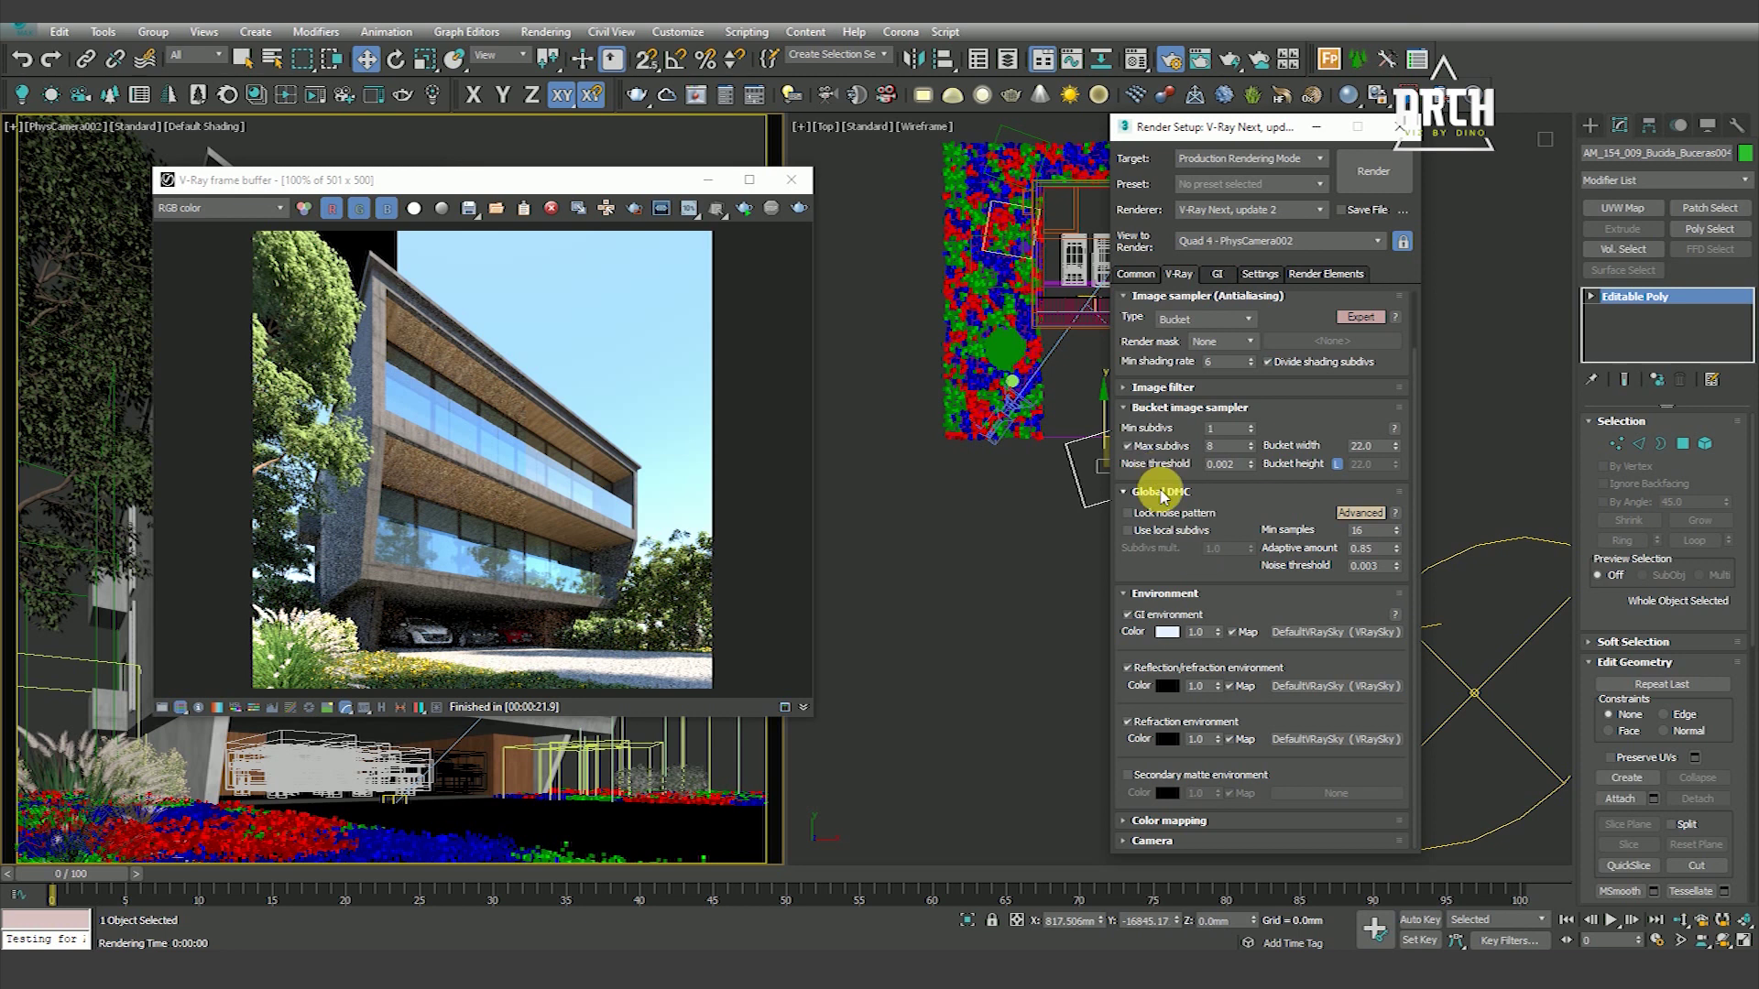
Keep Reinhard colour mapping and set its burn value to 0.95
click(1159, 492)
click(1164, 597)
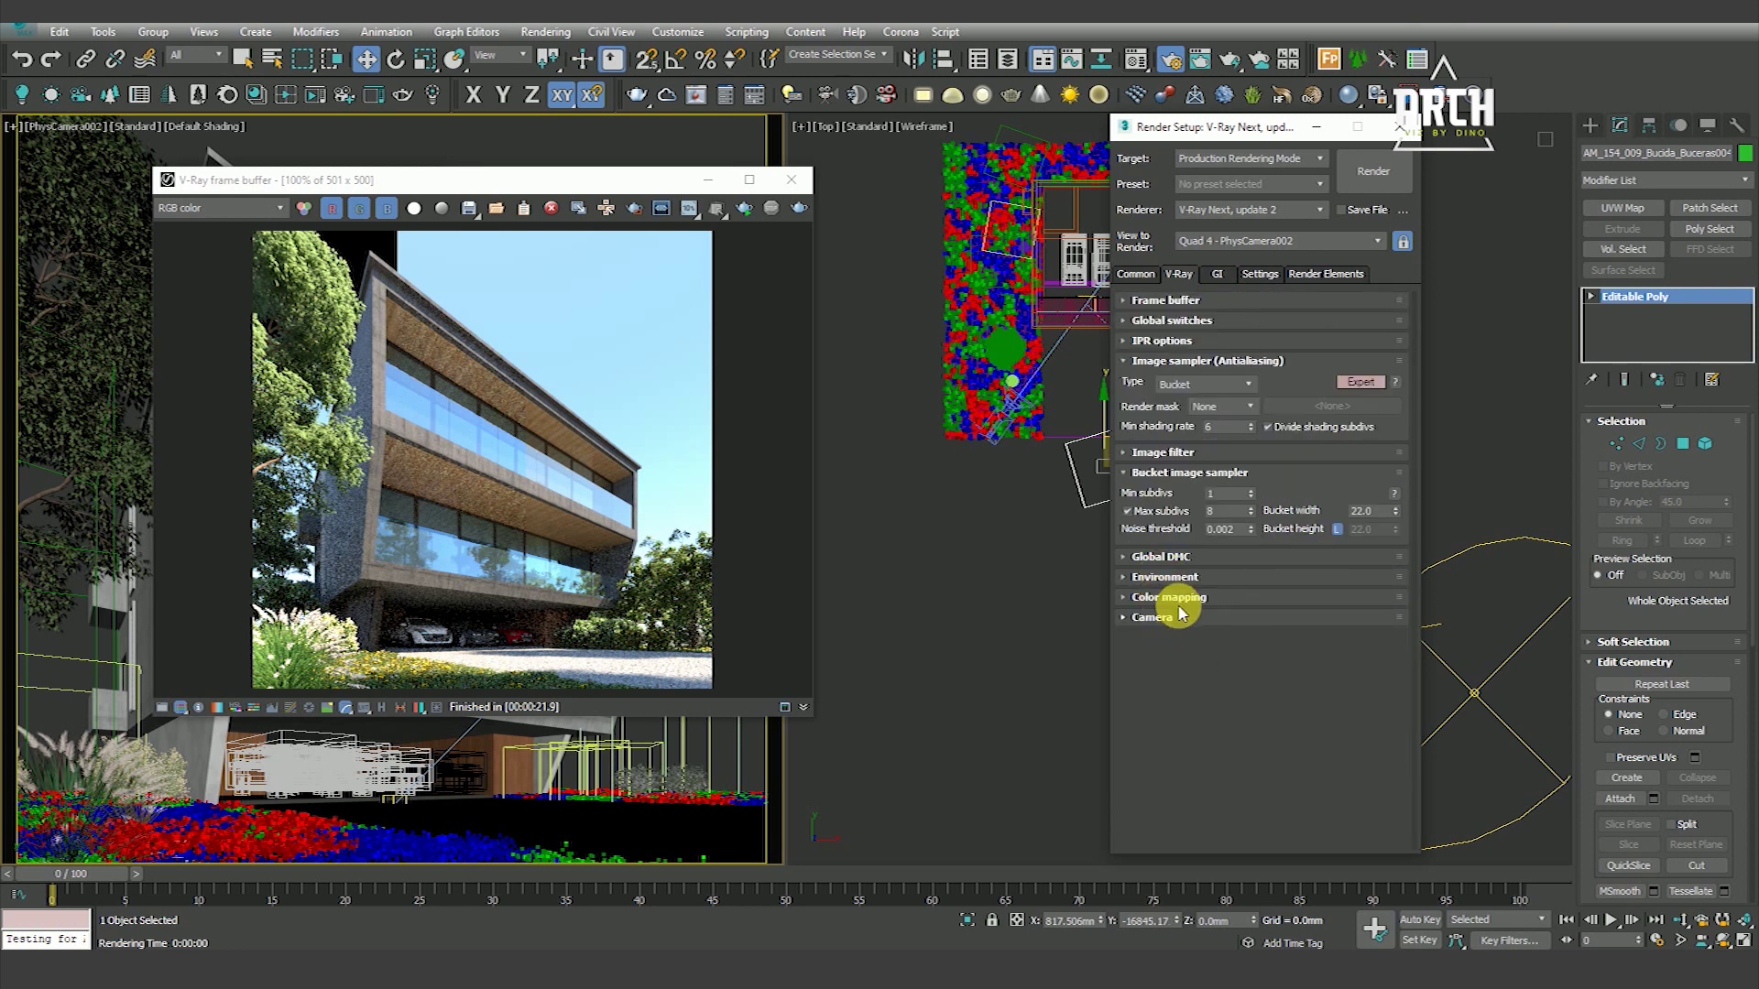
click(1181, 600)
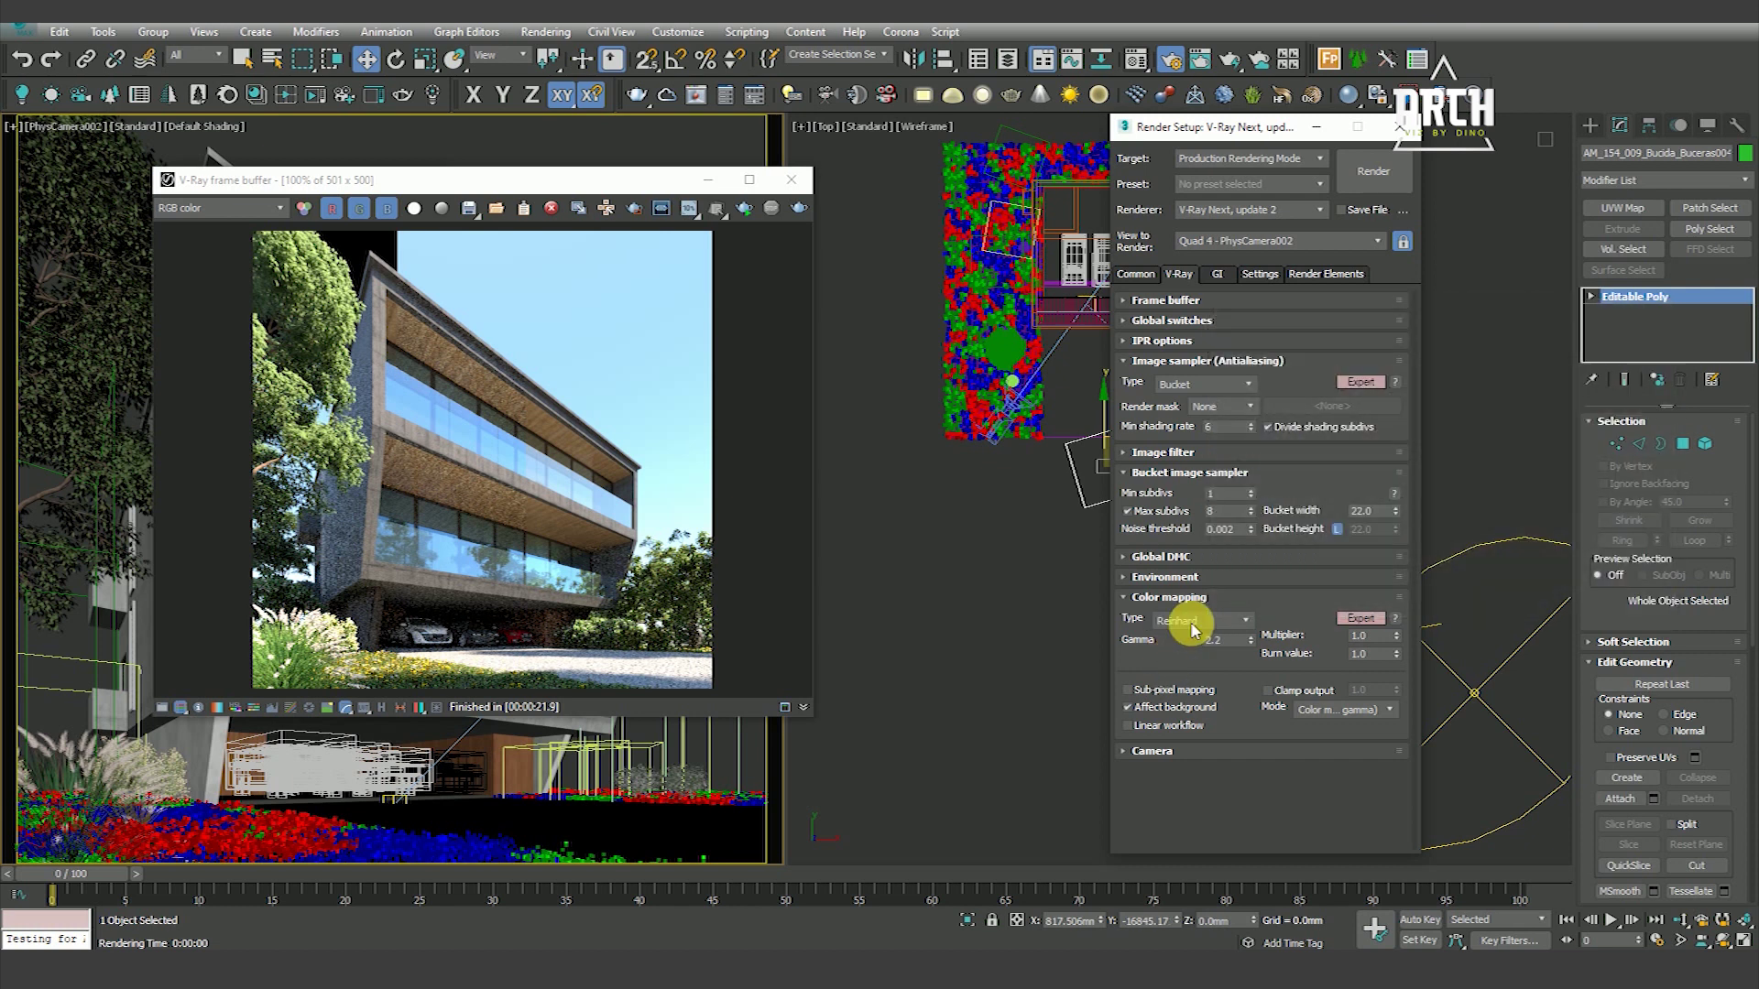
click(1195, 623)
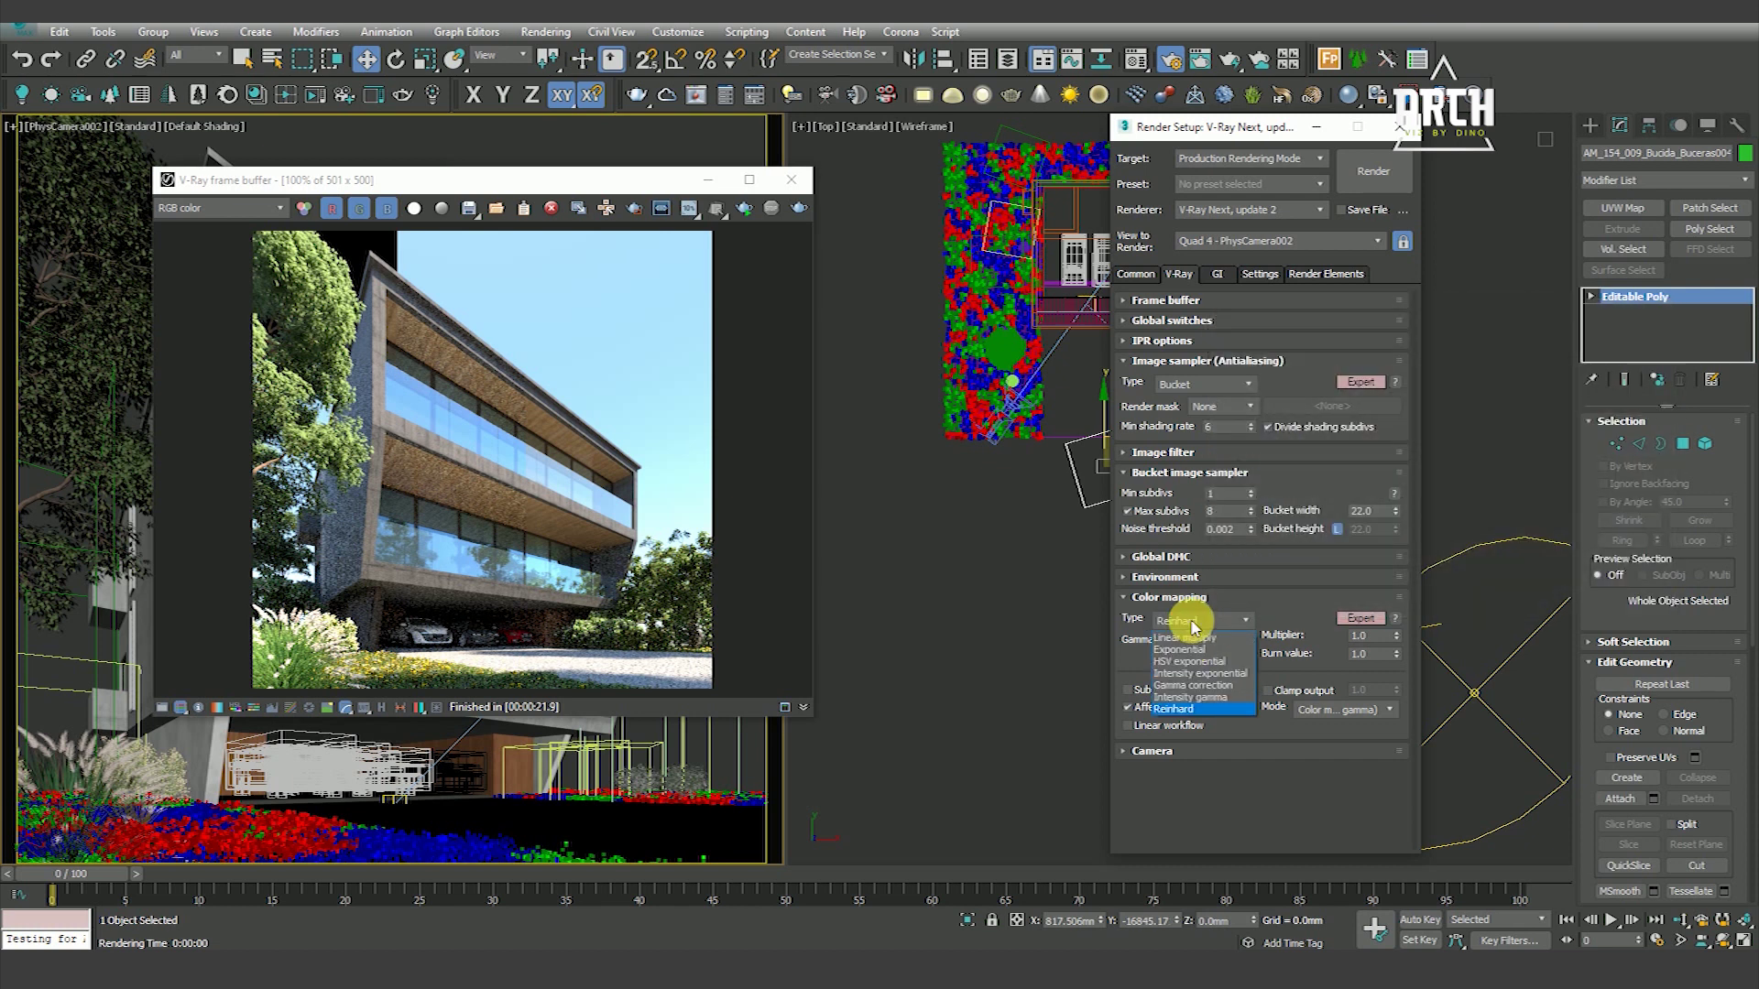
click(1193, 625)
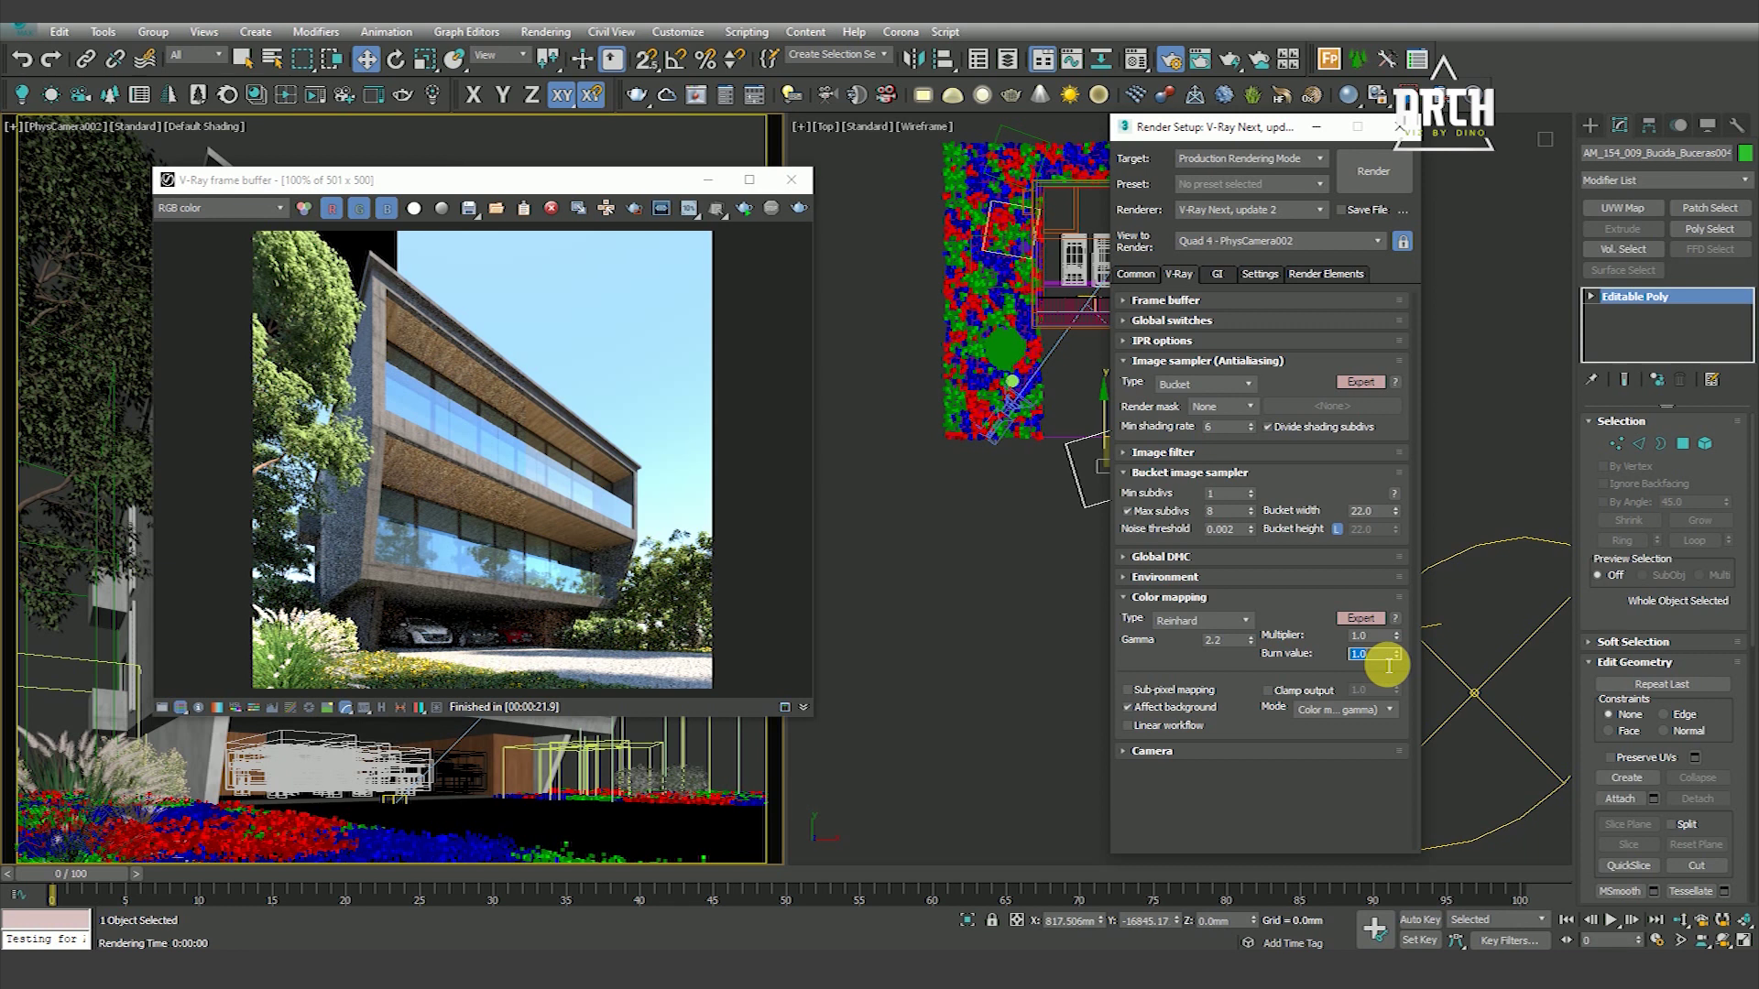
text(.95)
click(1158, 659)
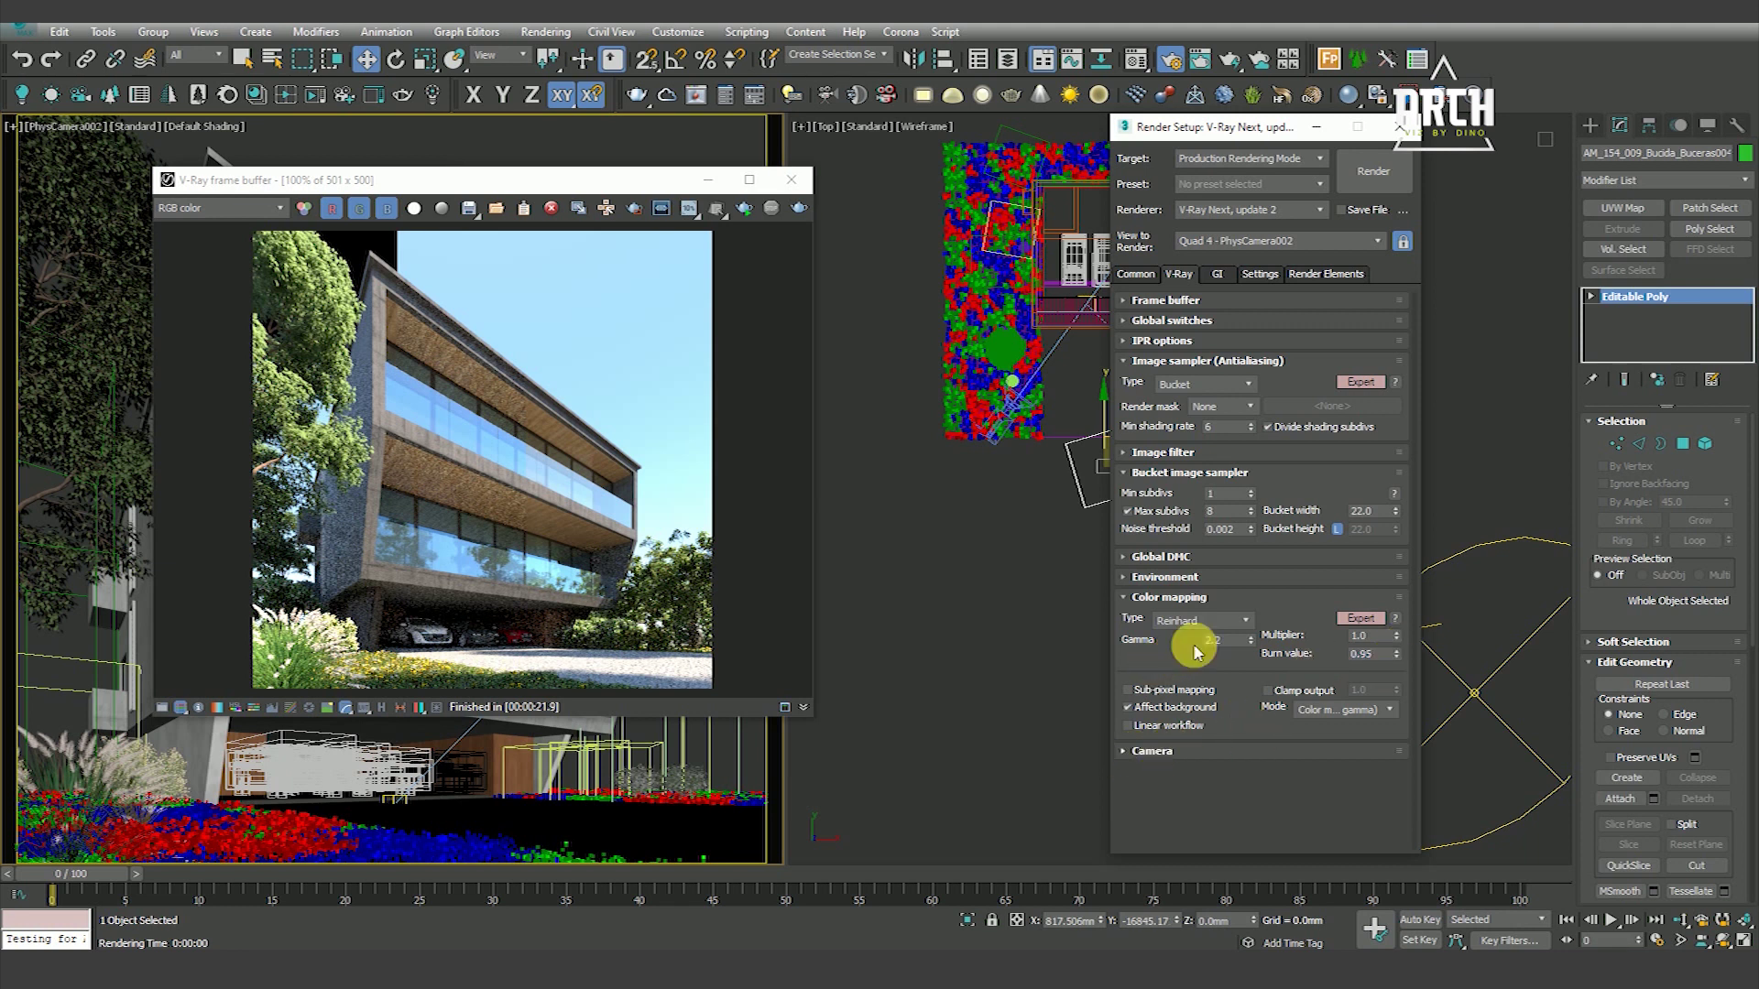
On the GI tab, choose Irradiance map as the primary GI engine
click(1216, 274)
click(1239, 344)
click(1238, 359)
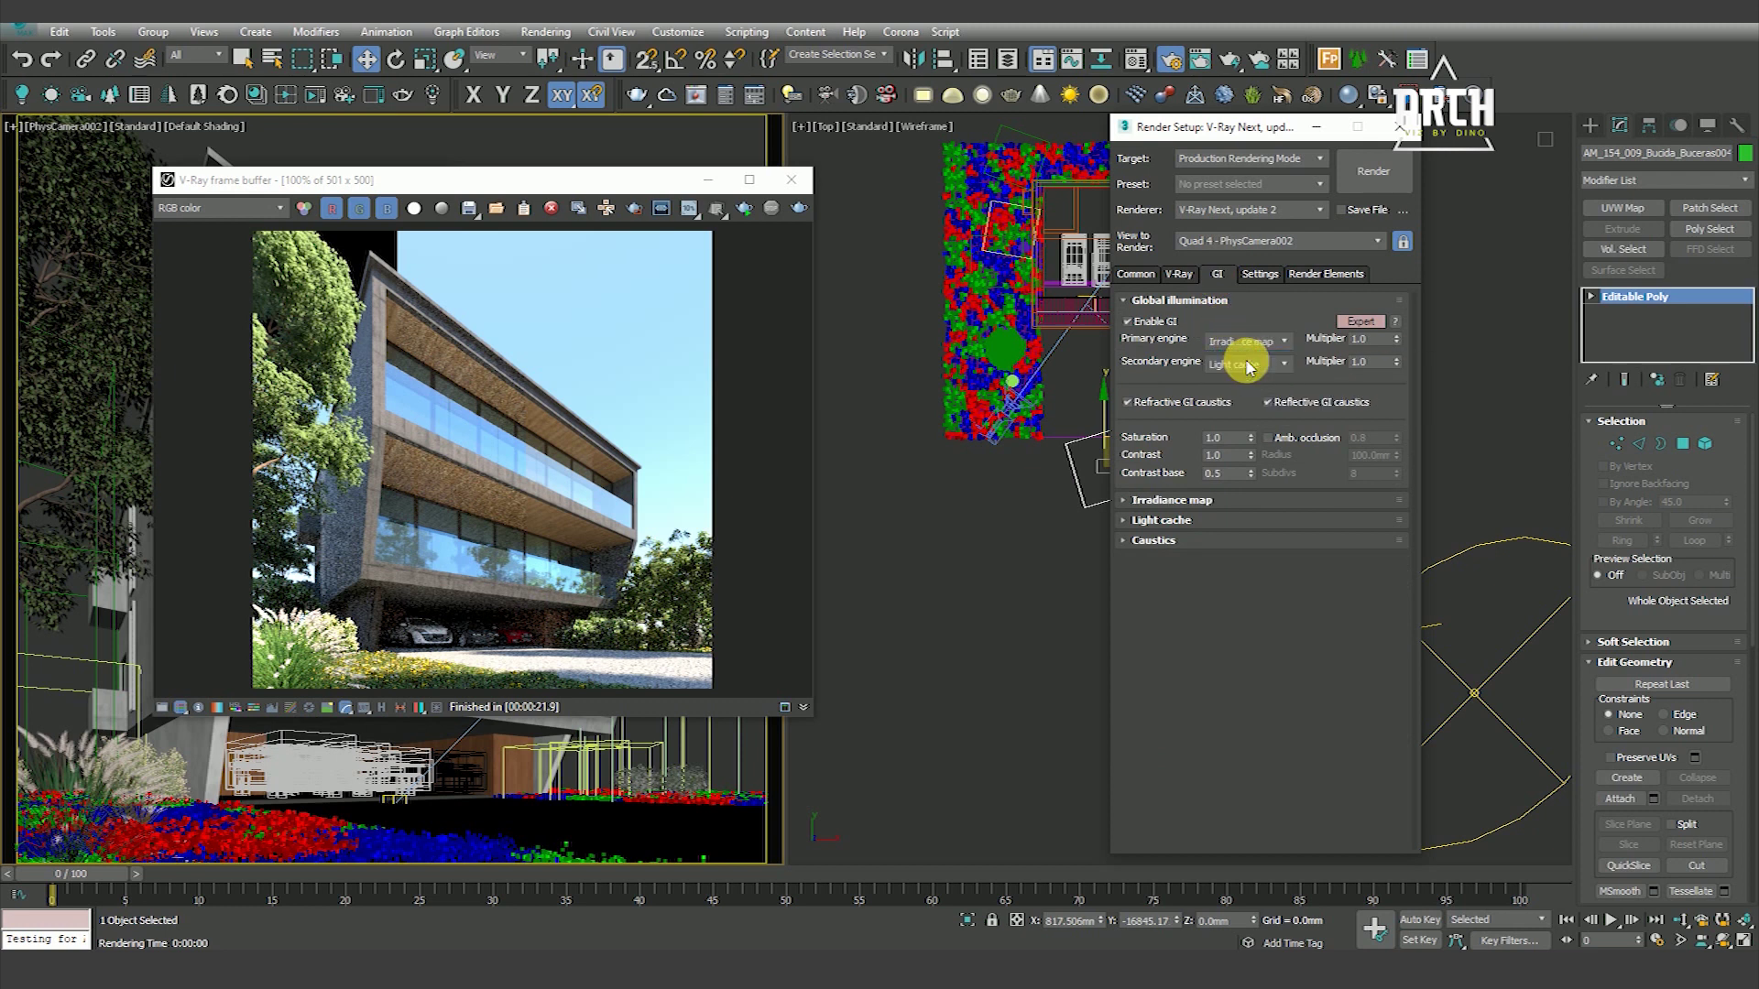
Set the secondary GI multiplier to 0.95 and enable ambient occlusion with 16 subdivs
double_click(1374, 362)
text(.95)
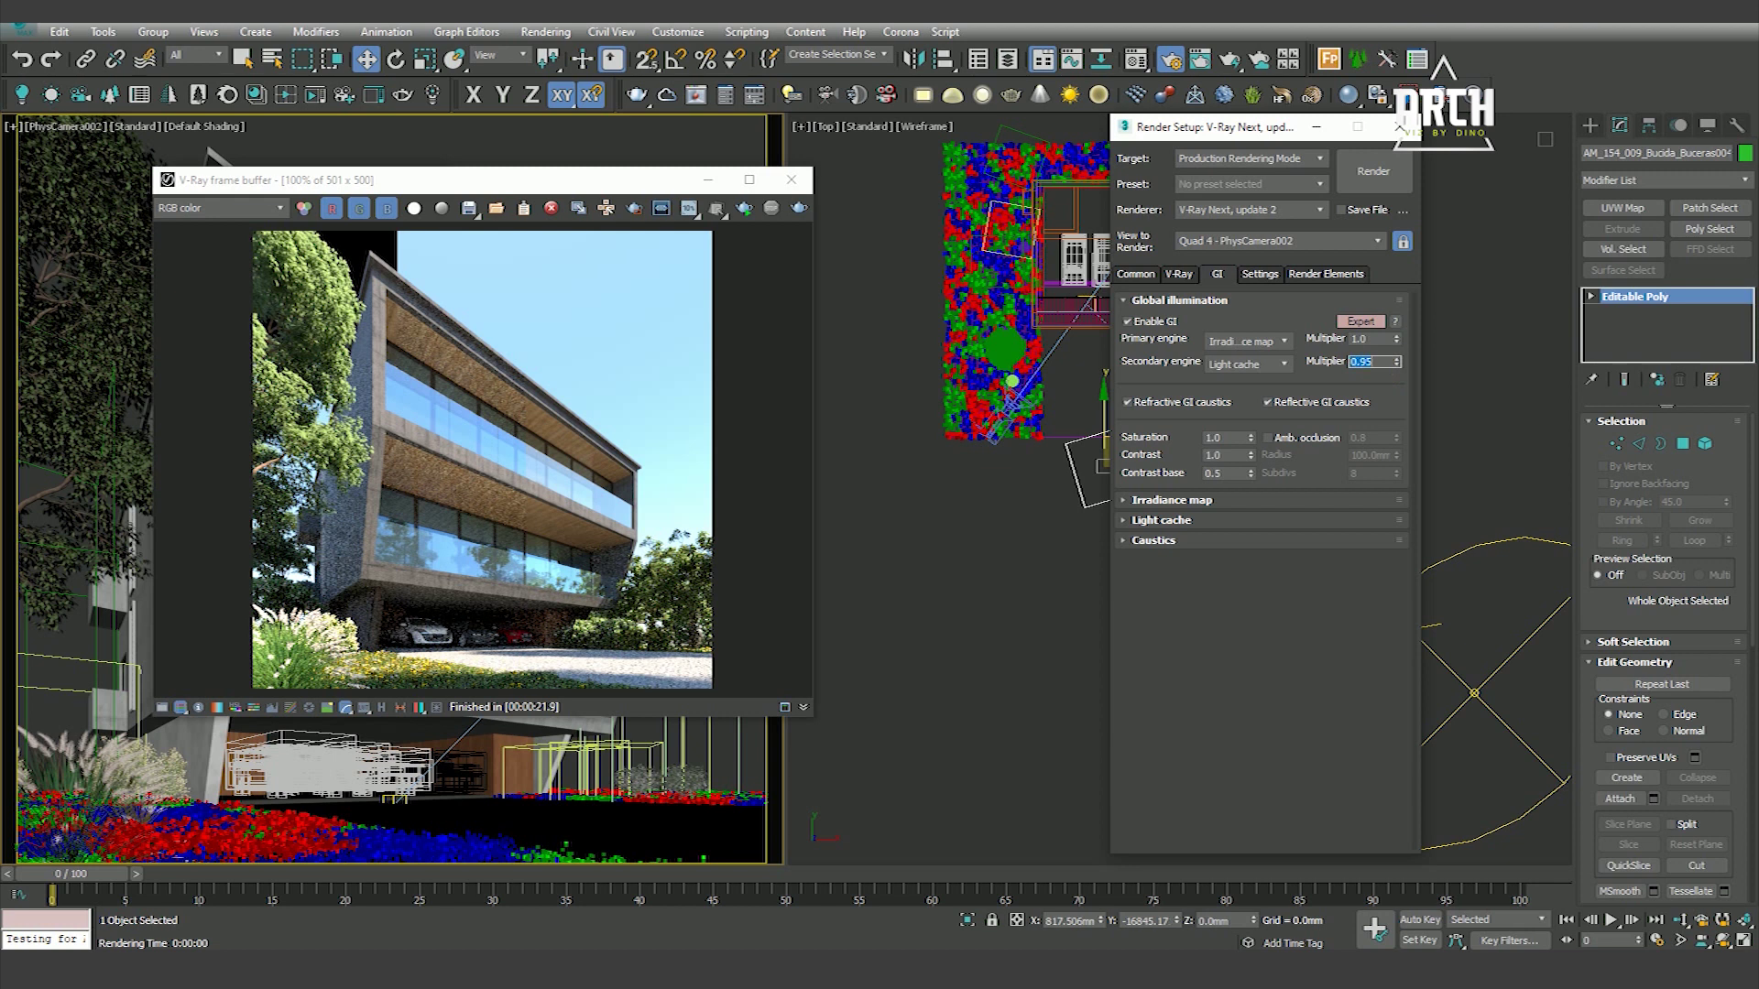
click(1267, 438)
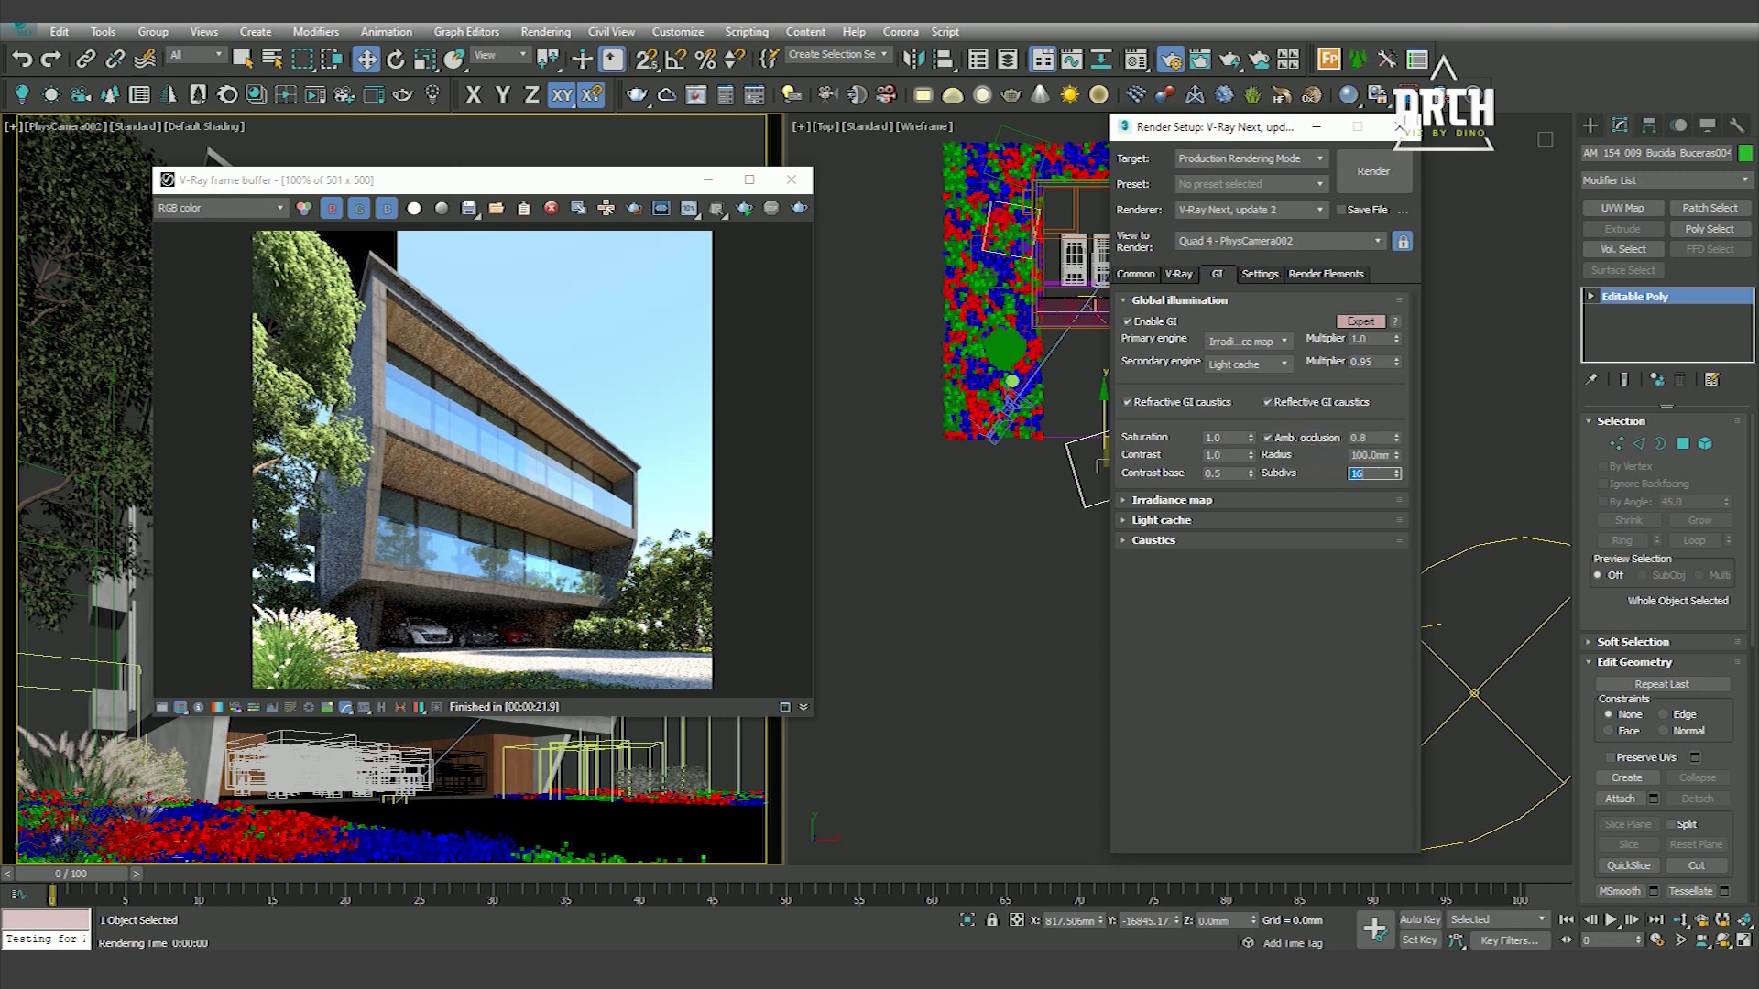
click(1319, 646)
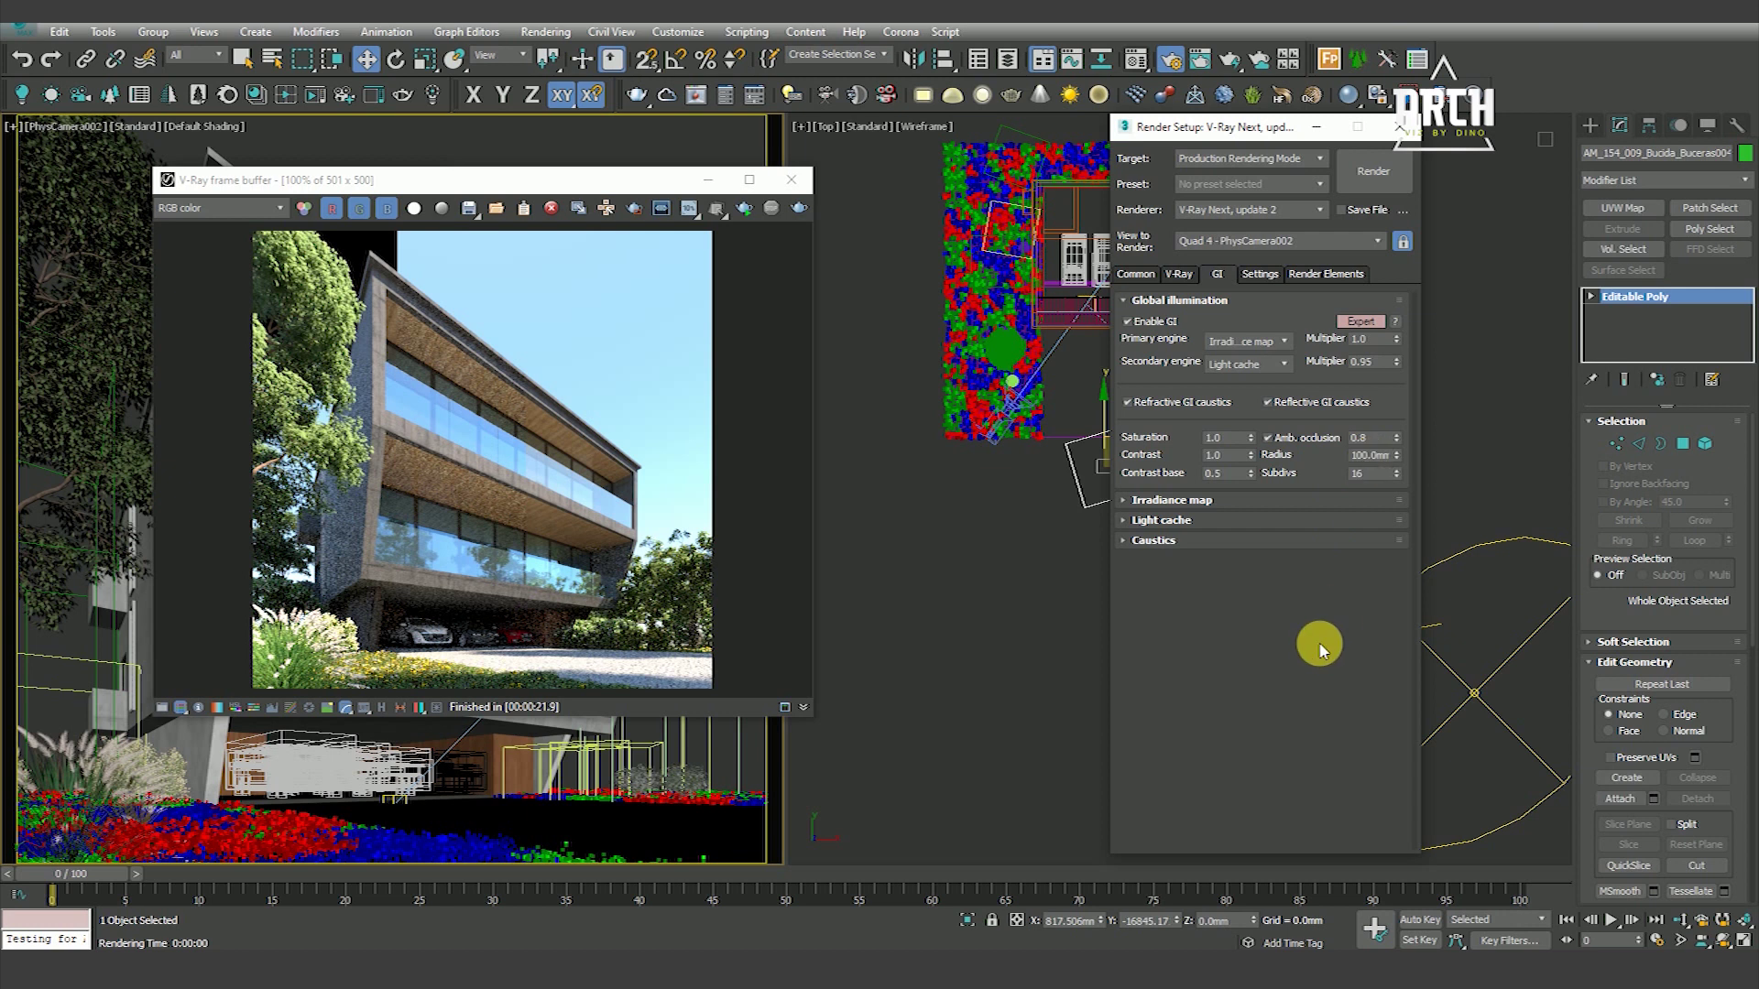
Use the Low irradiance map preset with 60 subdivs, 40 interp. samples, and light cache subdivs 300
click(1207, 509)
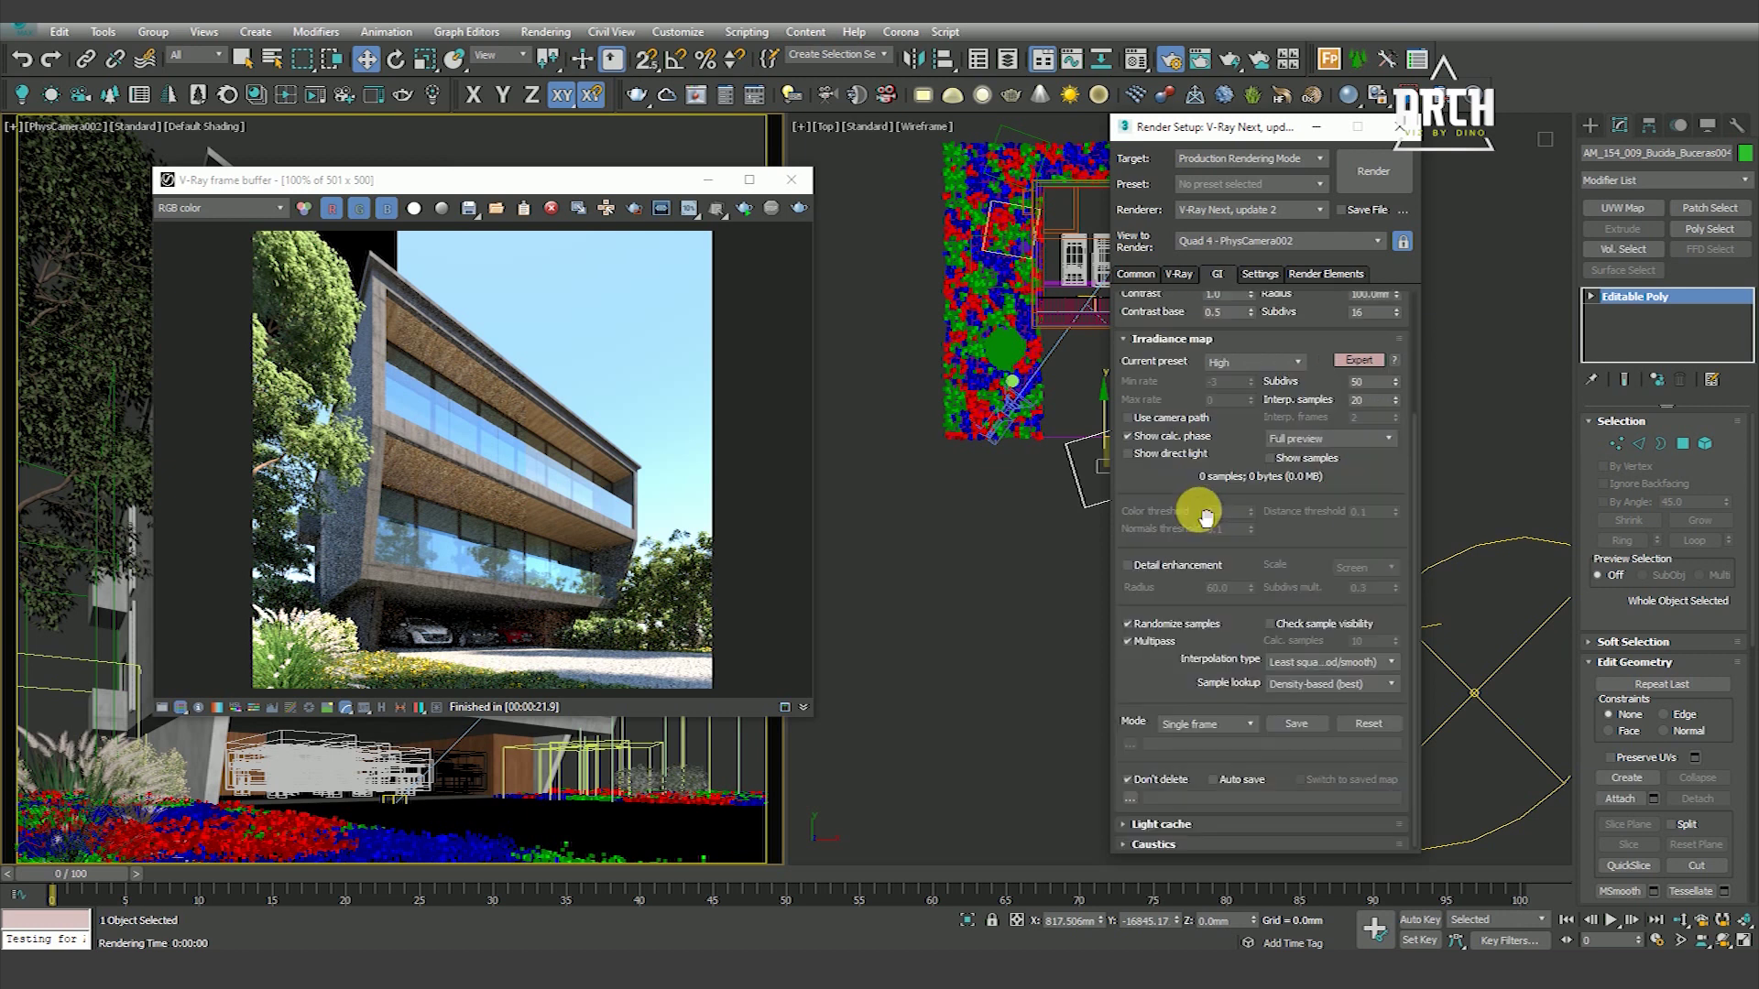
drag(1177, 510, 1172, 430)
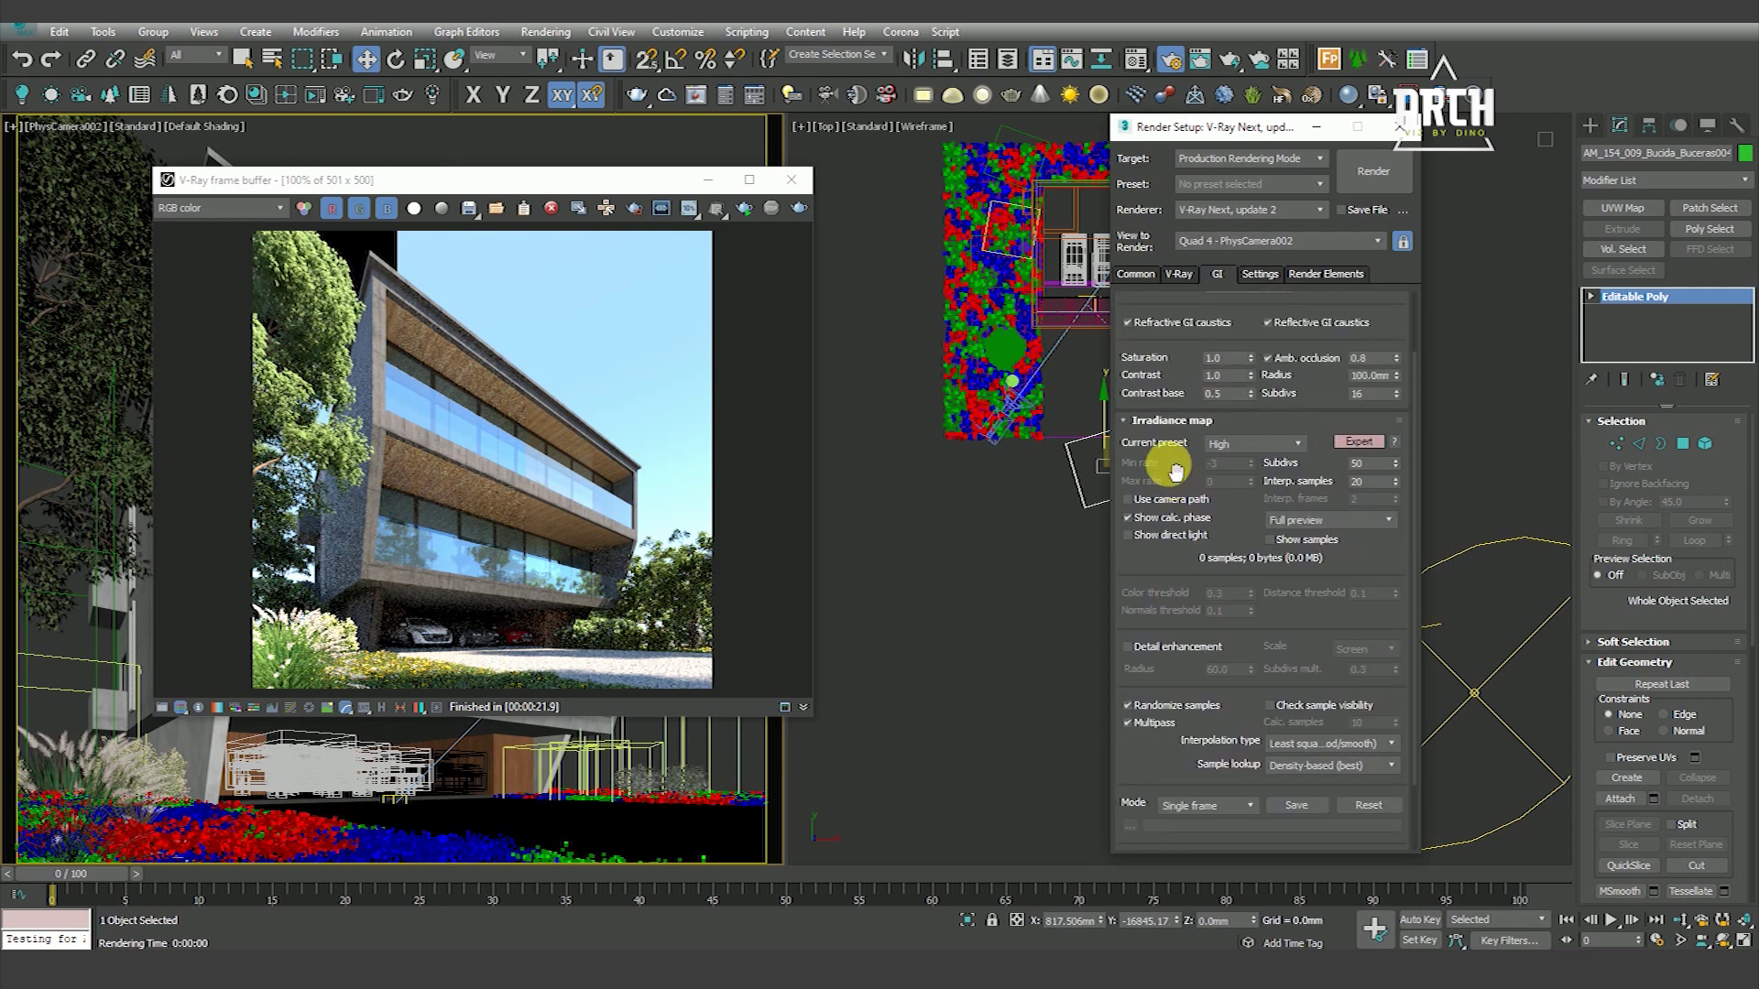
click(1247, 449)
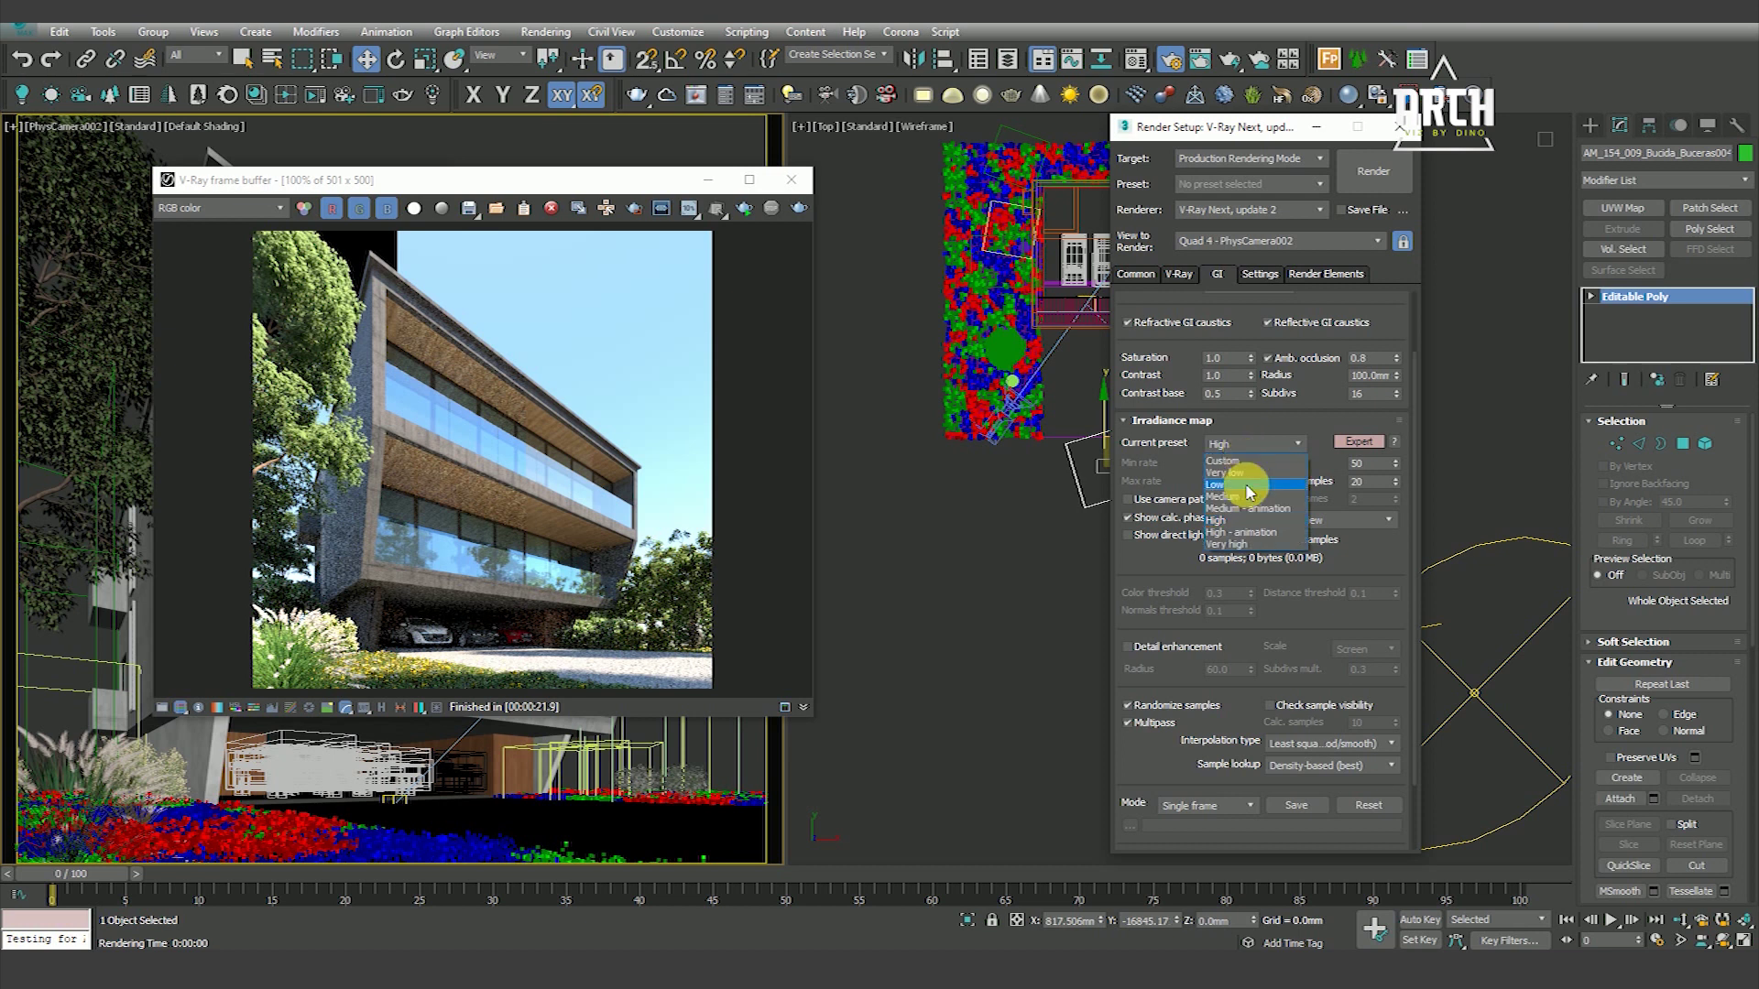
click(1246, 485)
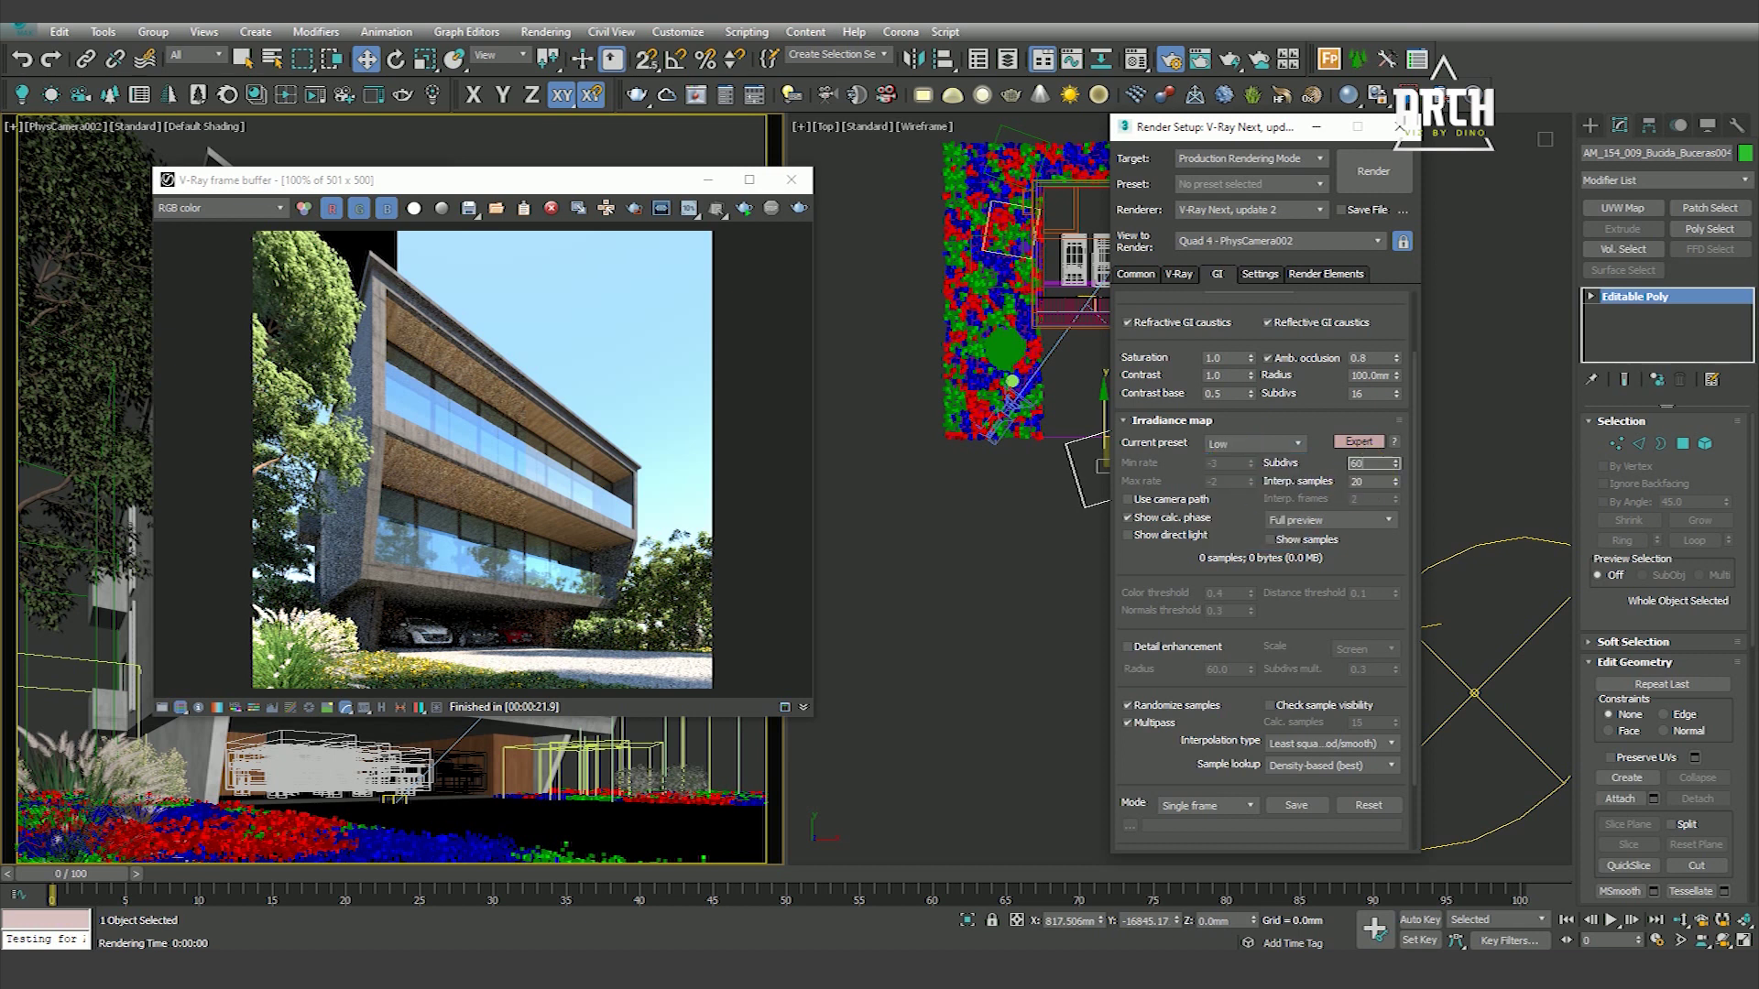
double_click(1362, 481)
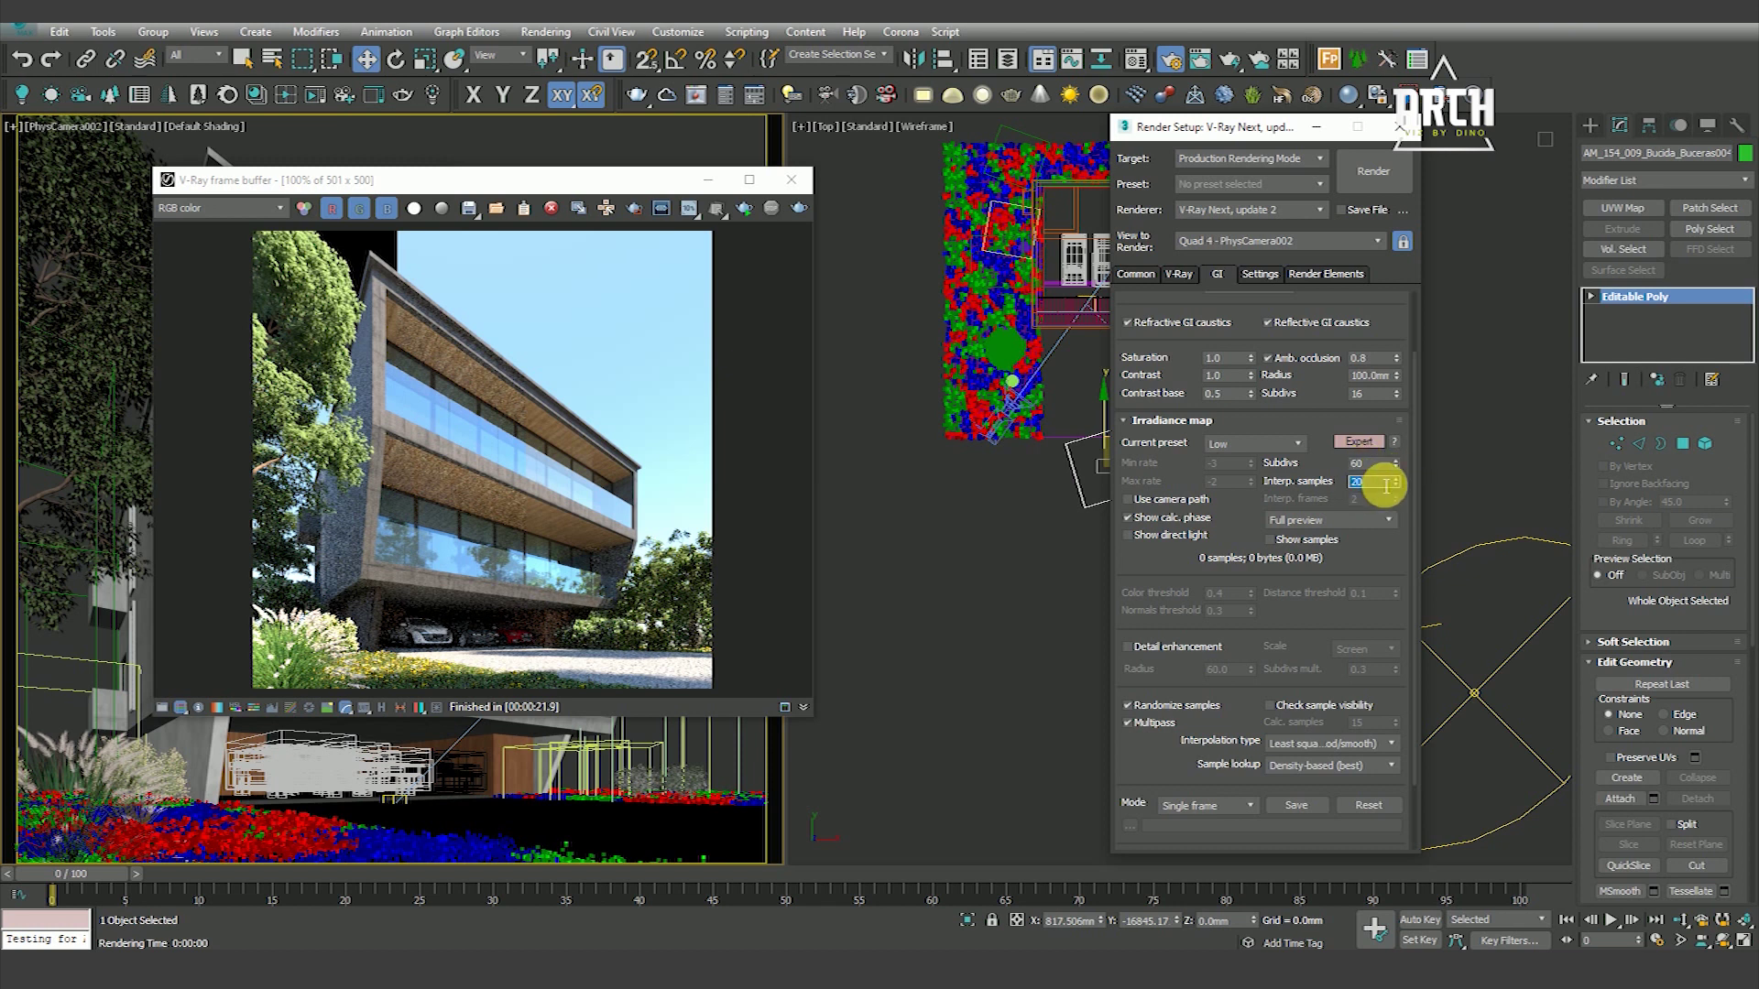
text(40)
scroll(1218, 589, down, 3)
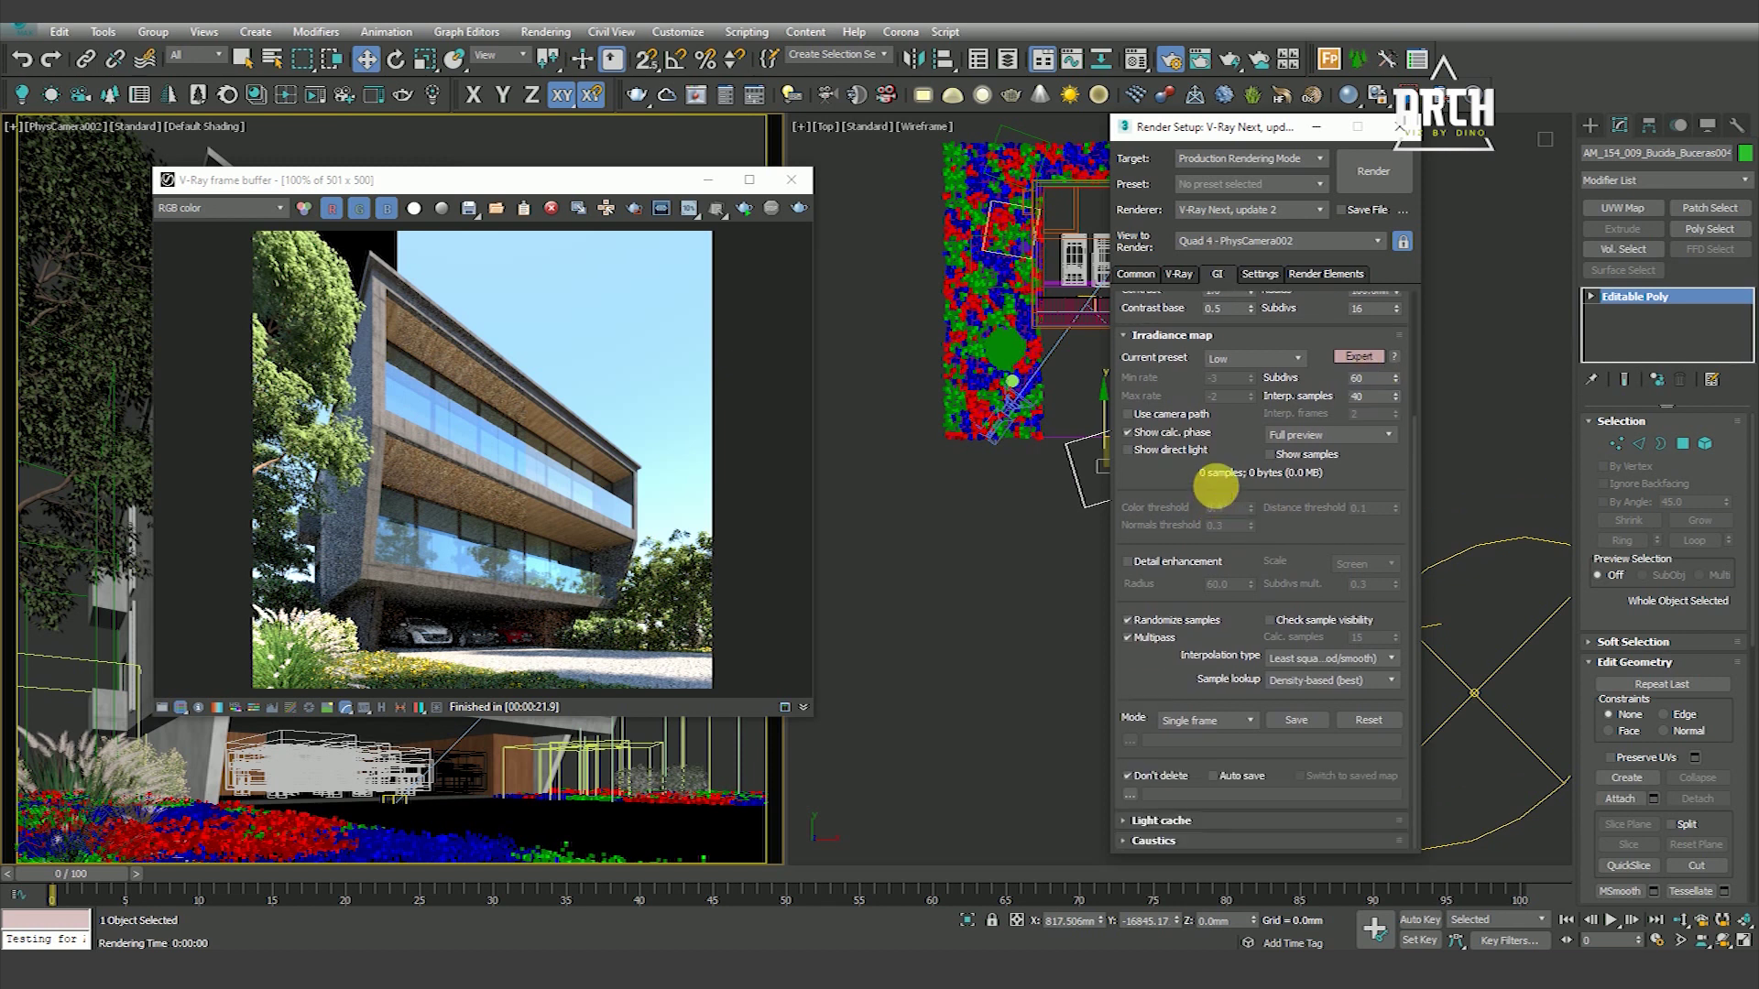
click(1159, 821)
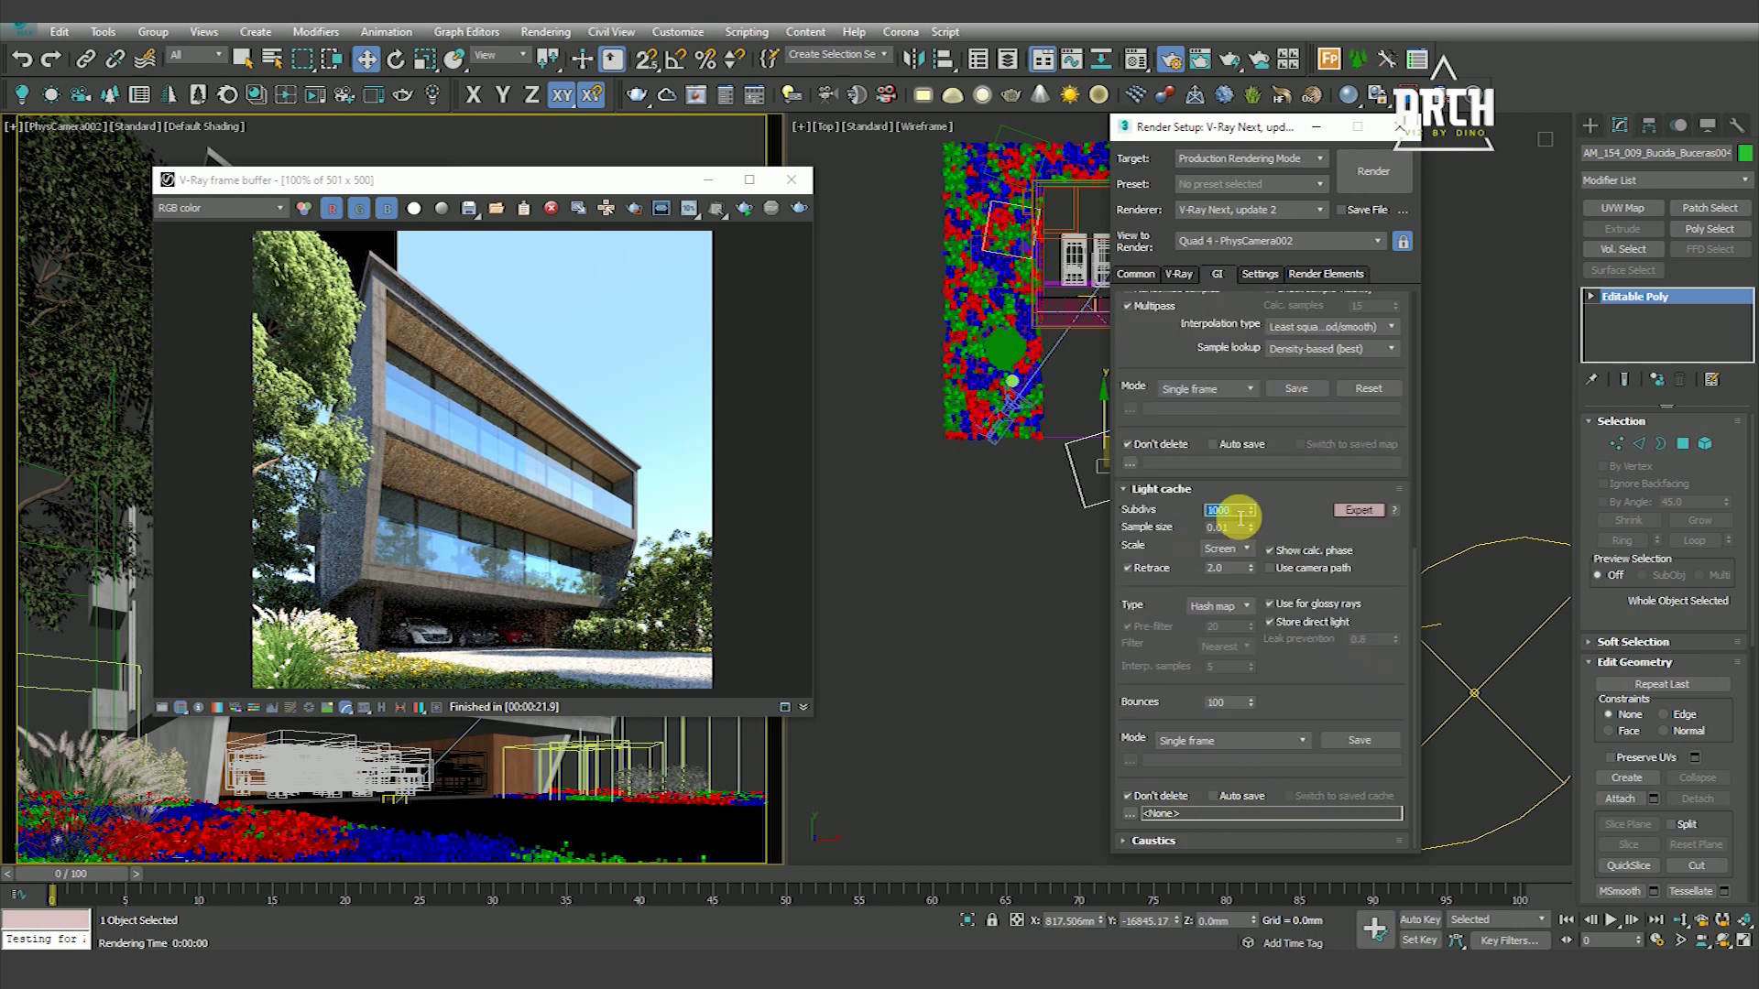
text(300)
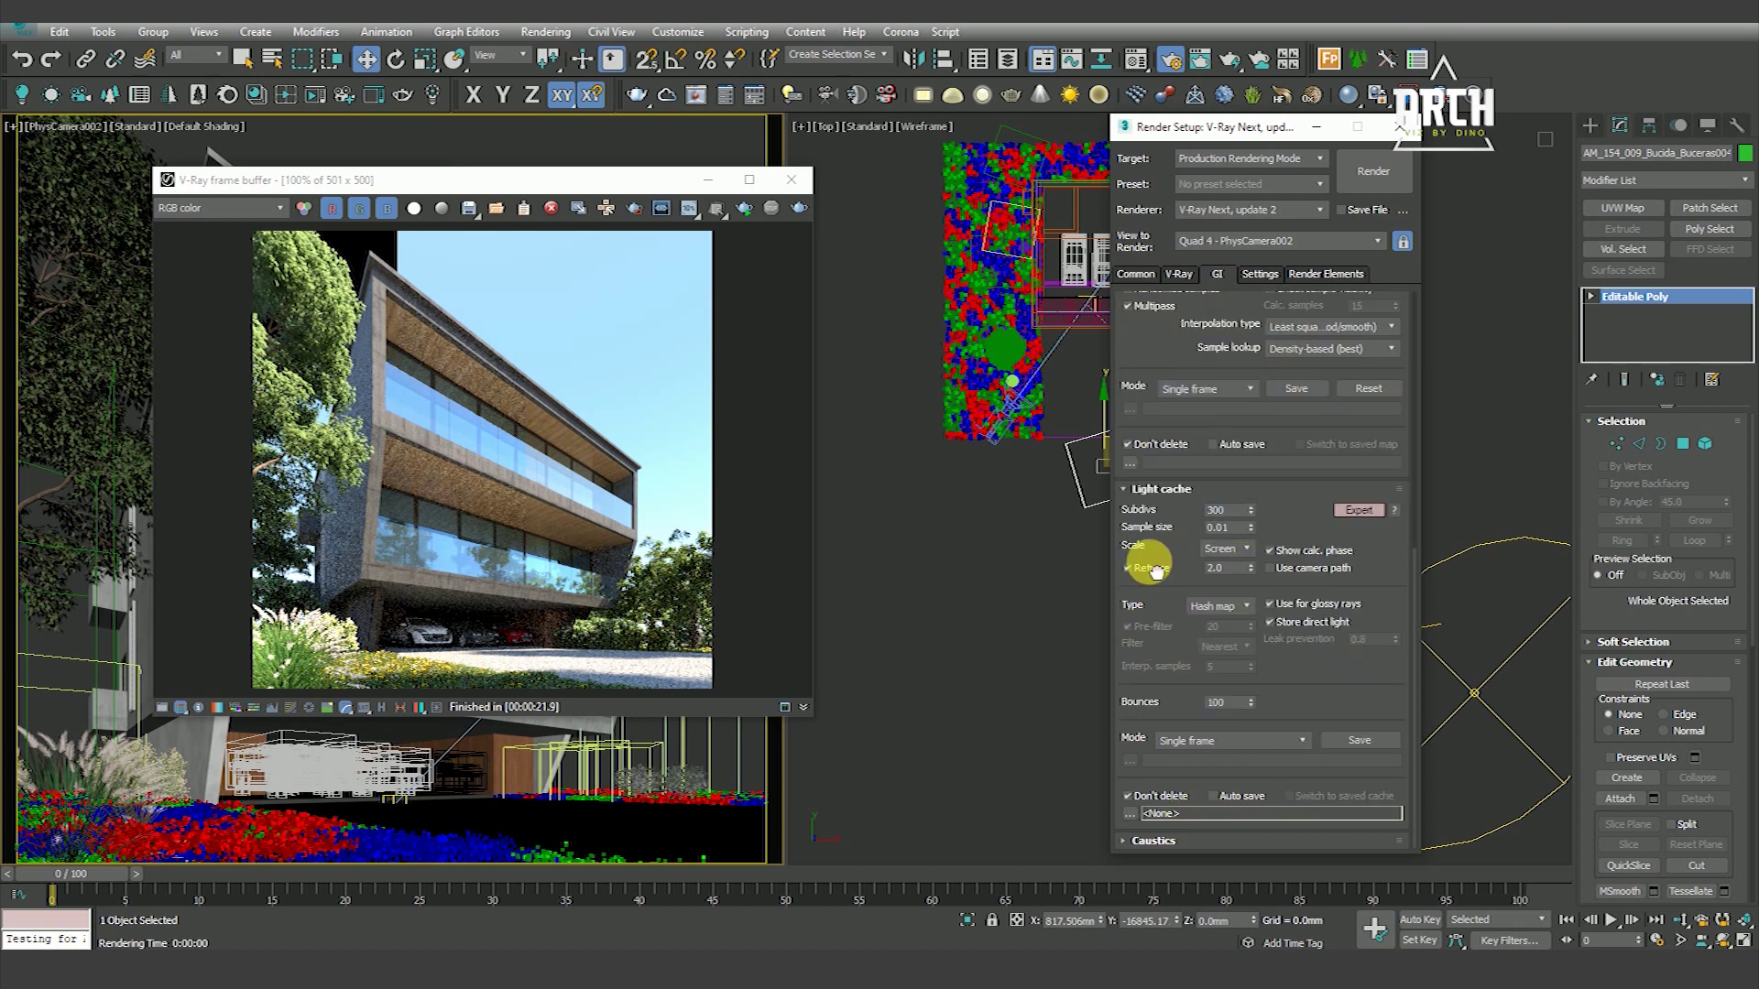
click(1260, 274)
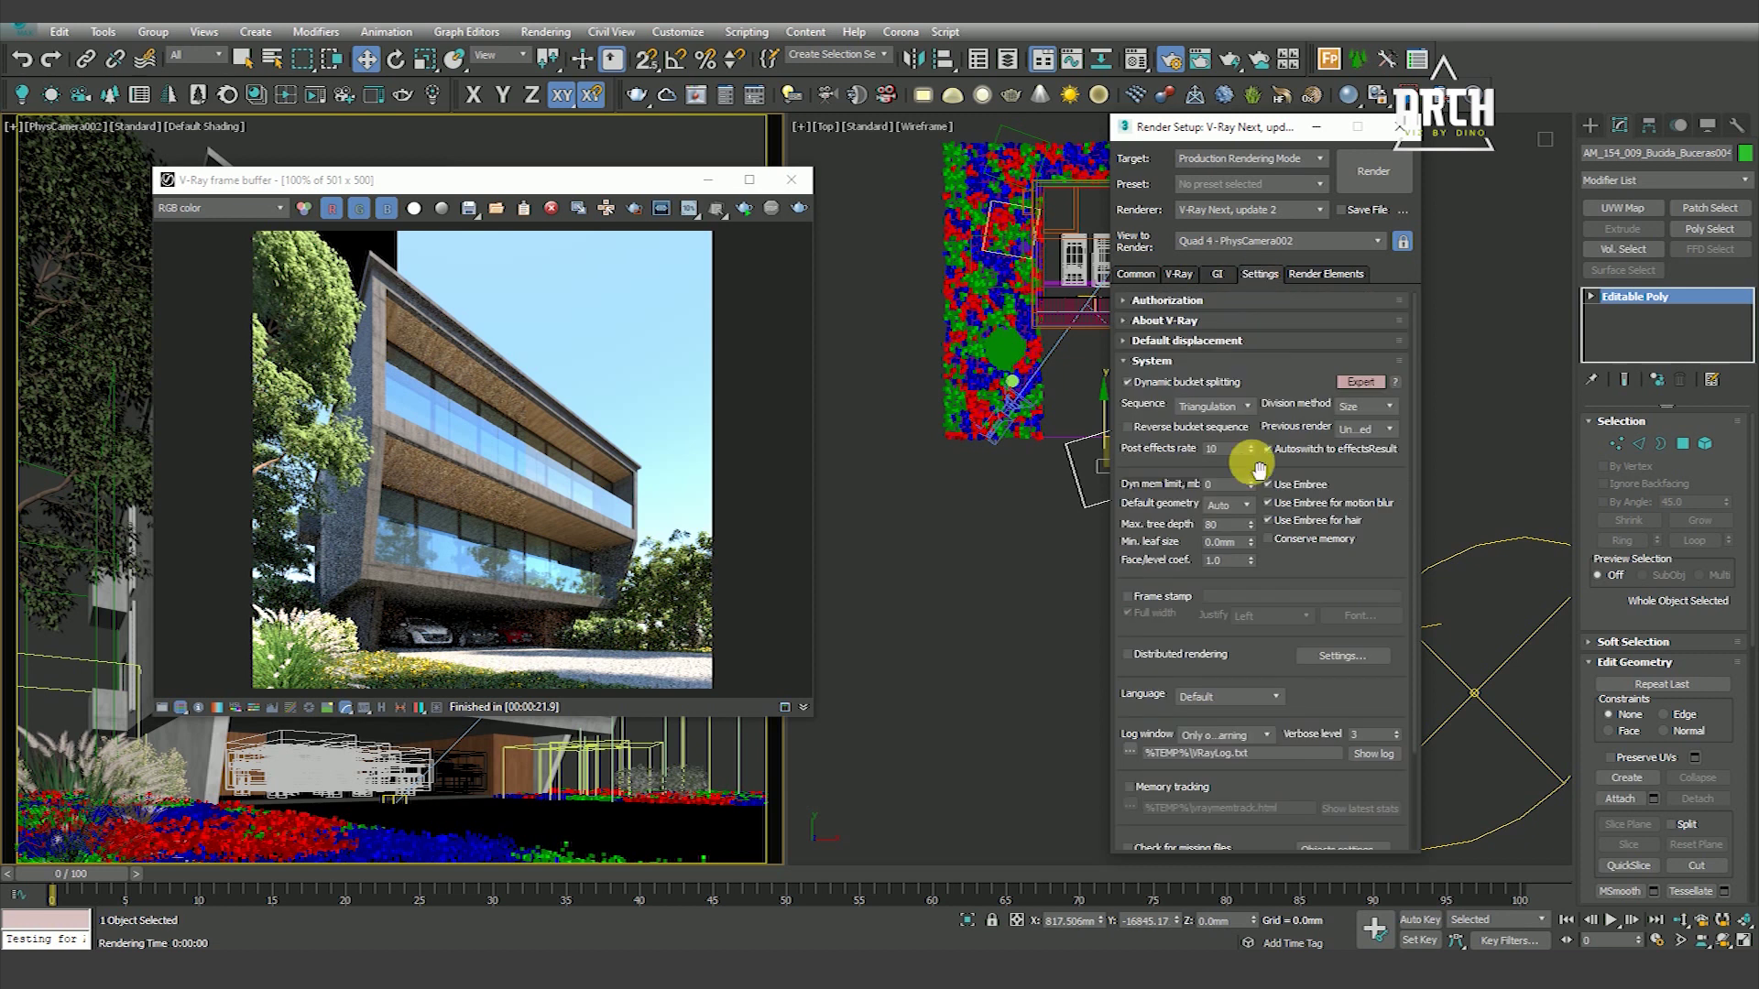
Set the bucket sequence to Top->Bottom and the dynamic memory limit to 32000 MB
click(1214, 406)
click(1218, 428)
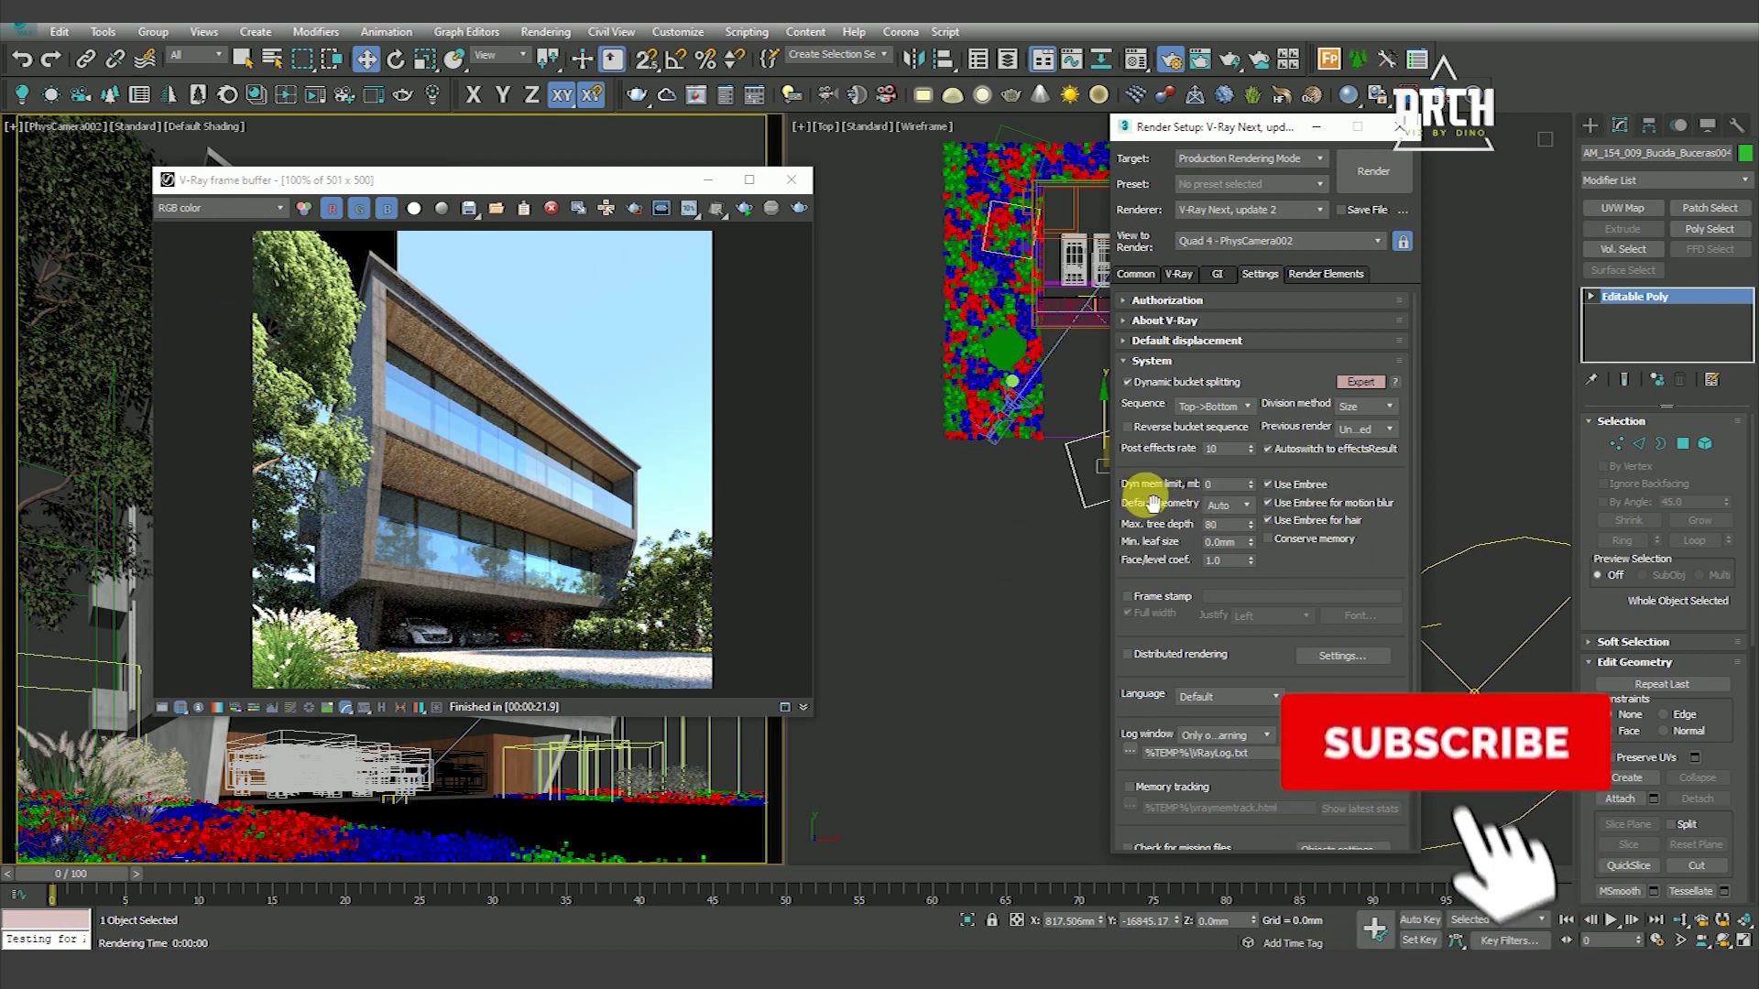
double_click(1228, 485)
text(32000)
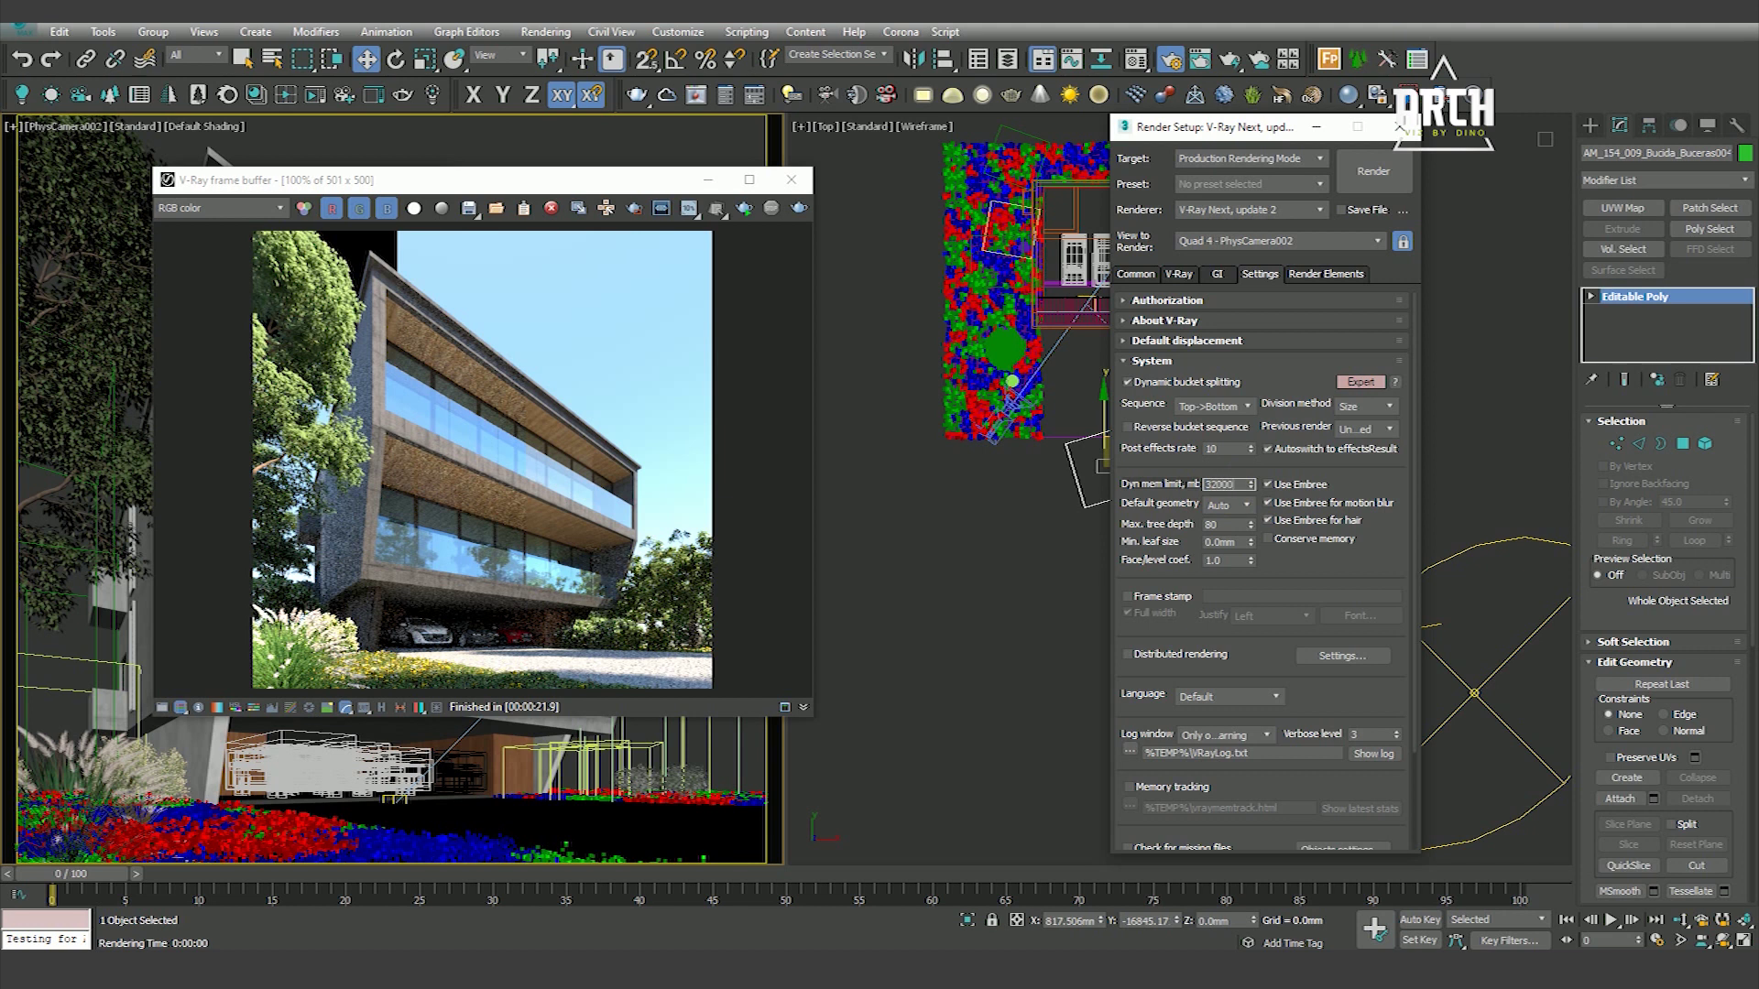
mouse_move(1147, 526)
mouse_down()
mouse_move(1172, 292)
mouse_move(1216, 785)
mouse_up()
In the render element chooser, pick VRayAlpha, VRayDenoiser and VRayLighting
click(1316, 280)
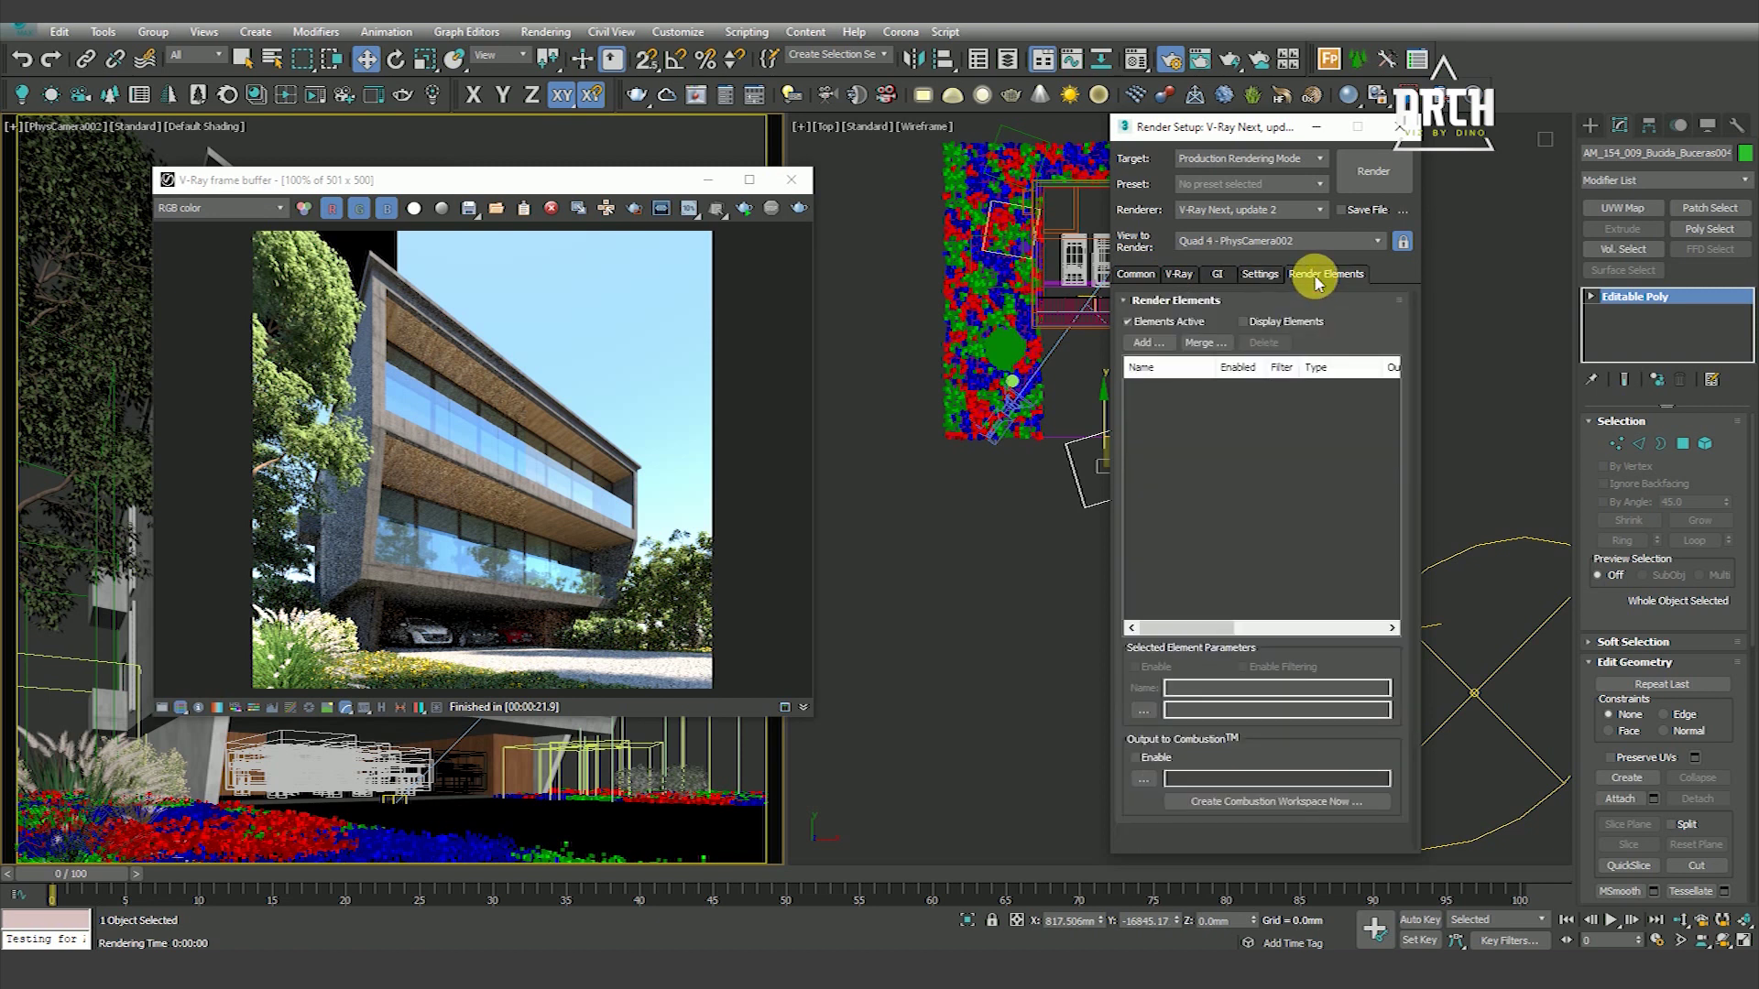
click(1145, 343)
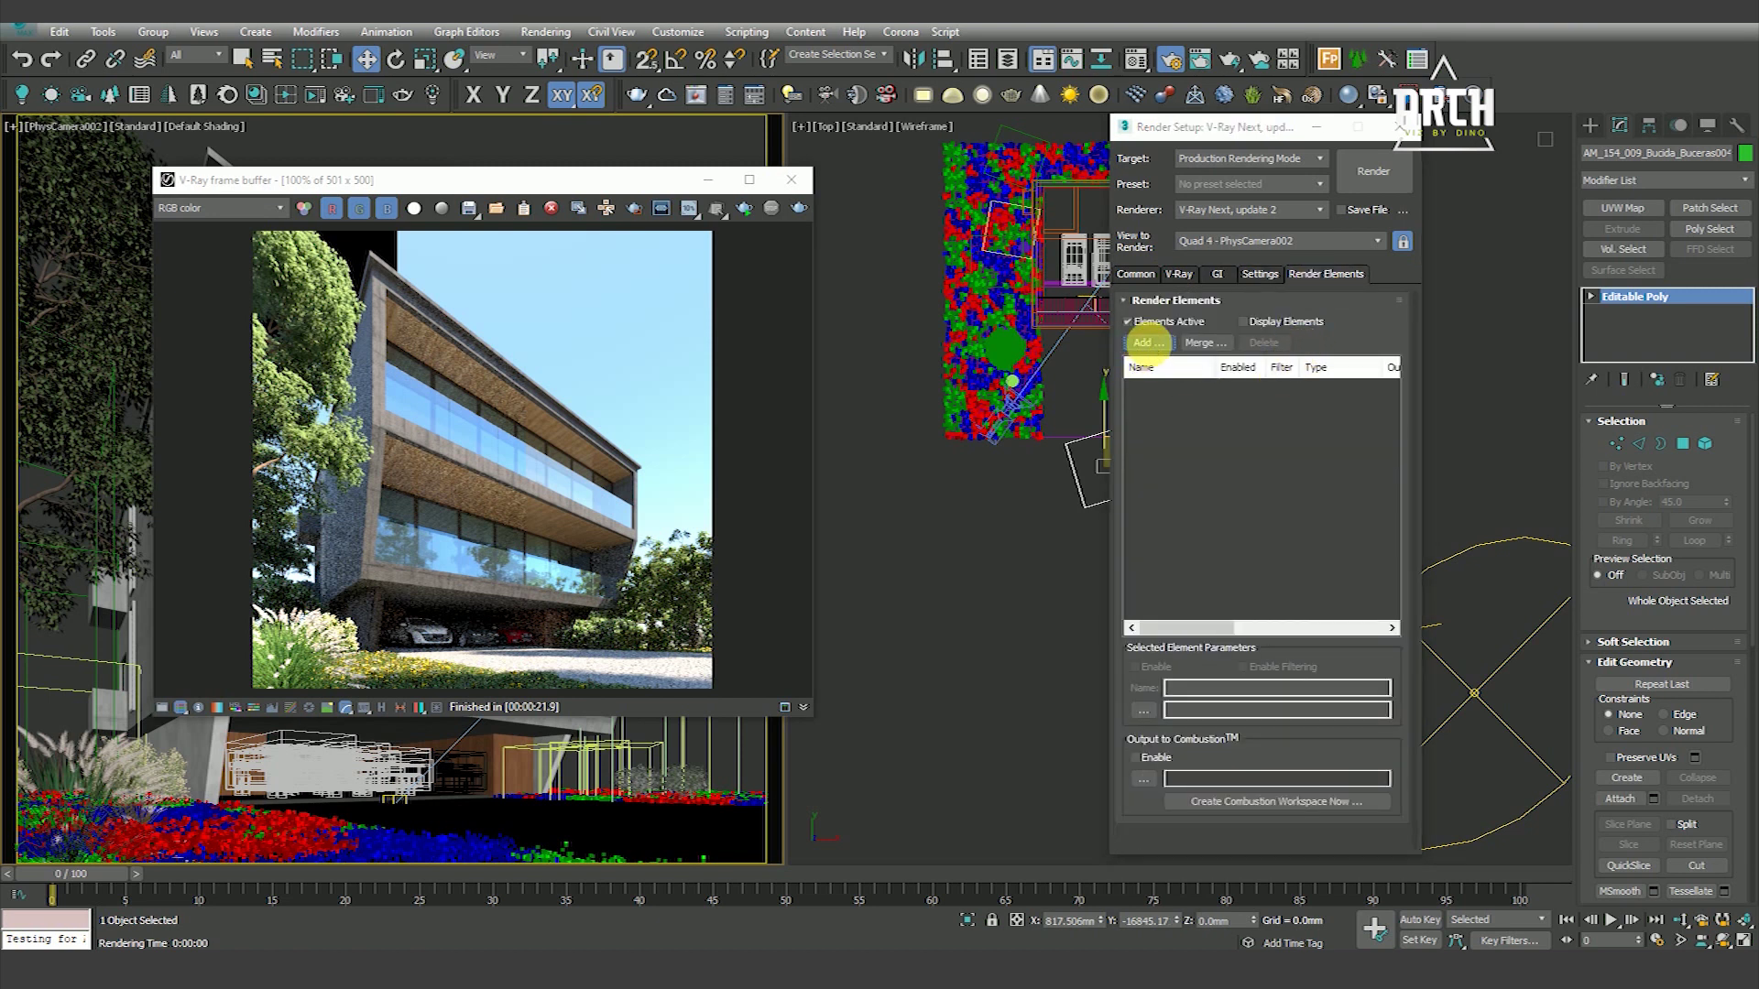
drag(1190, 316, 940, 377)
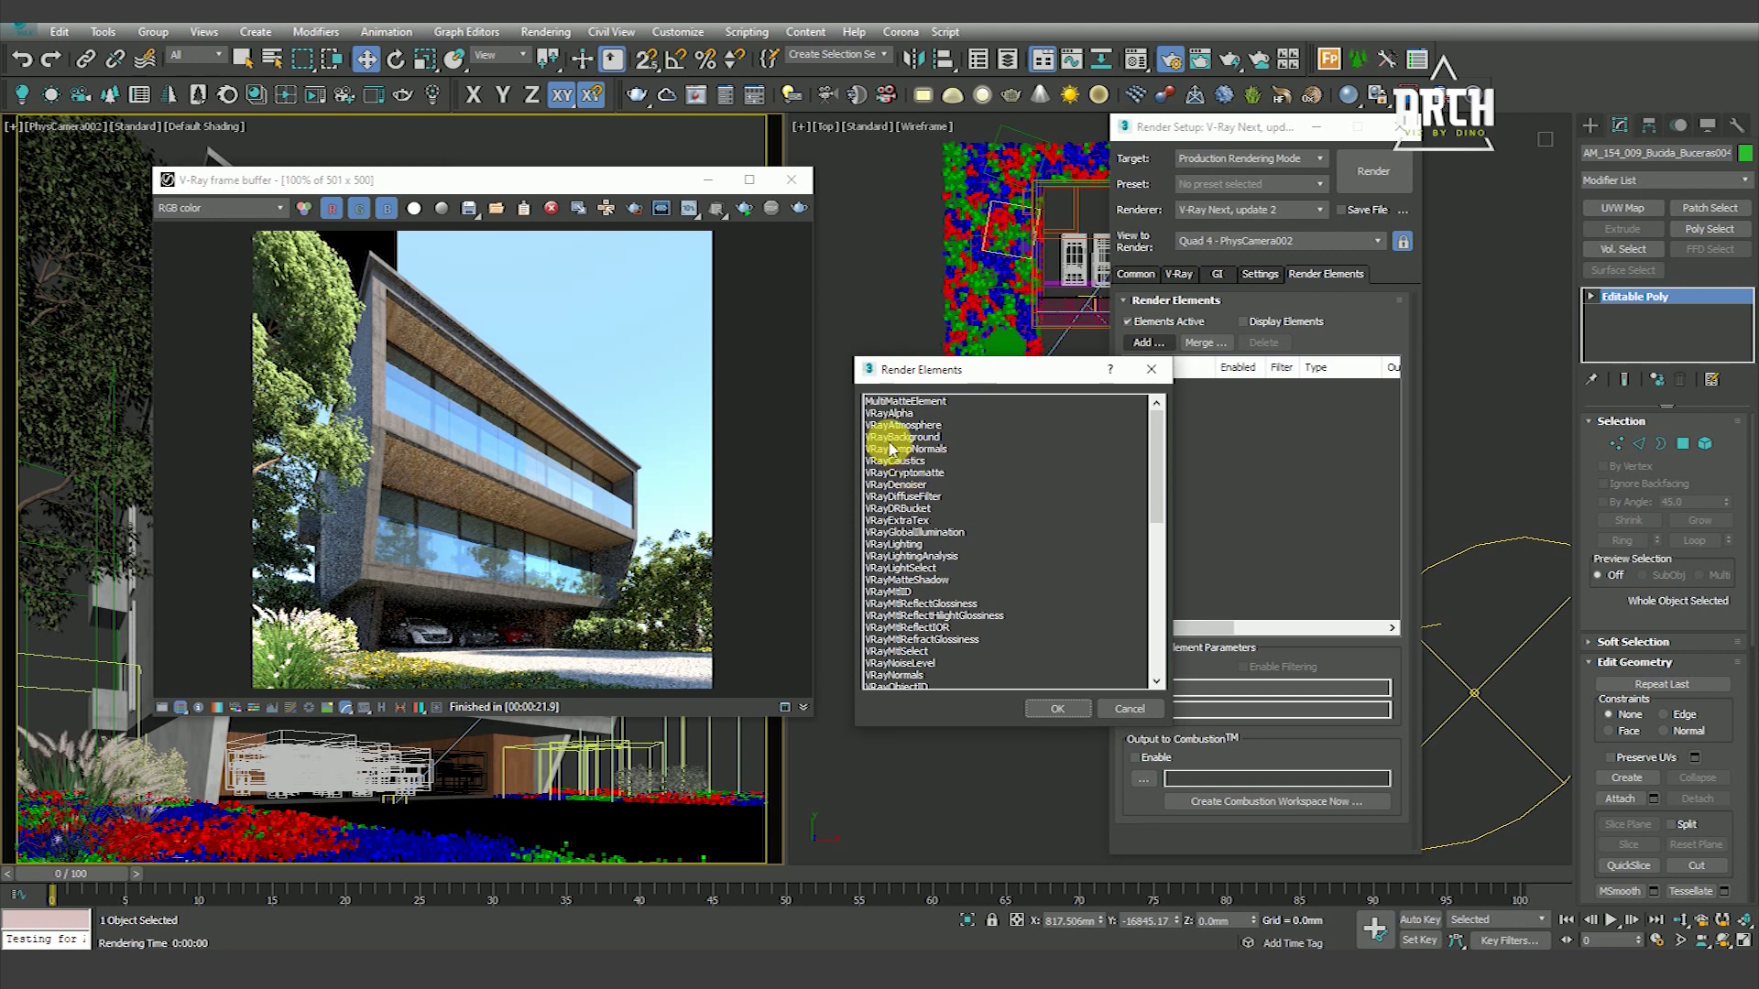
click(890, 413)
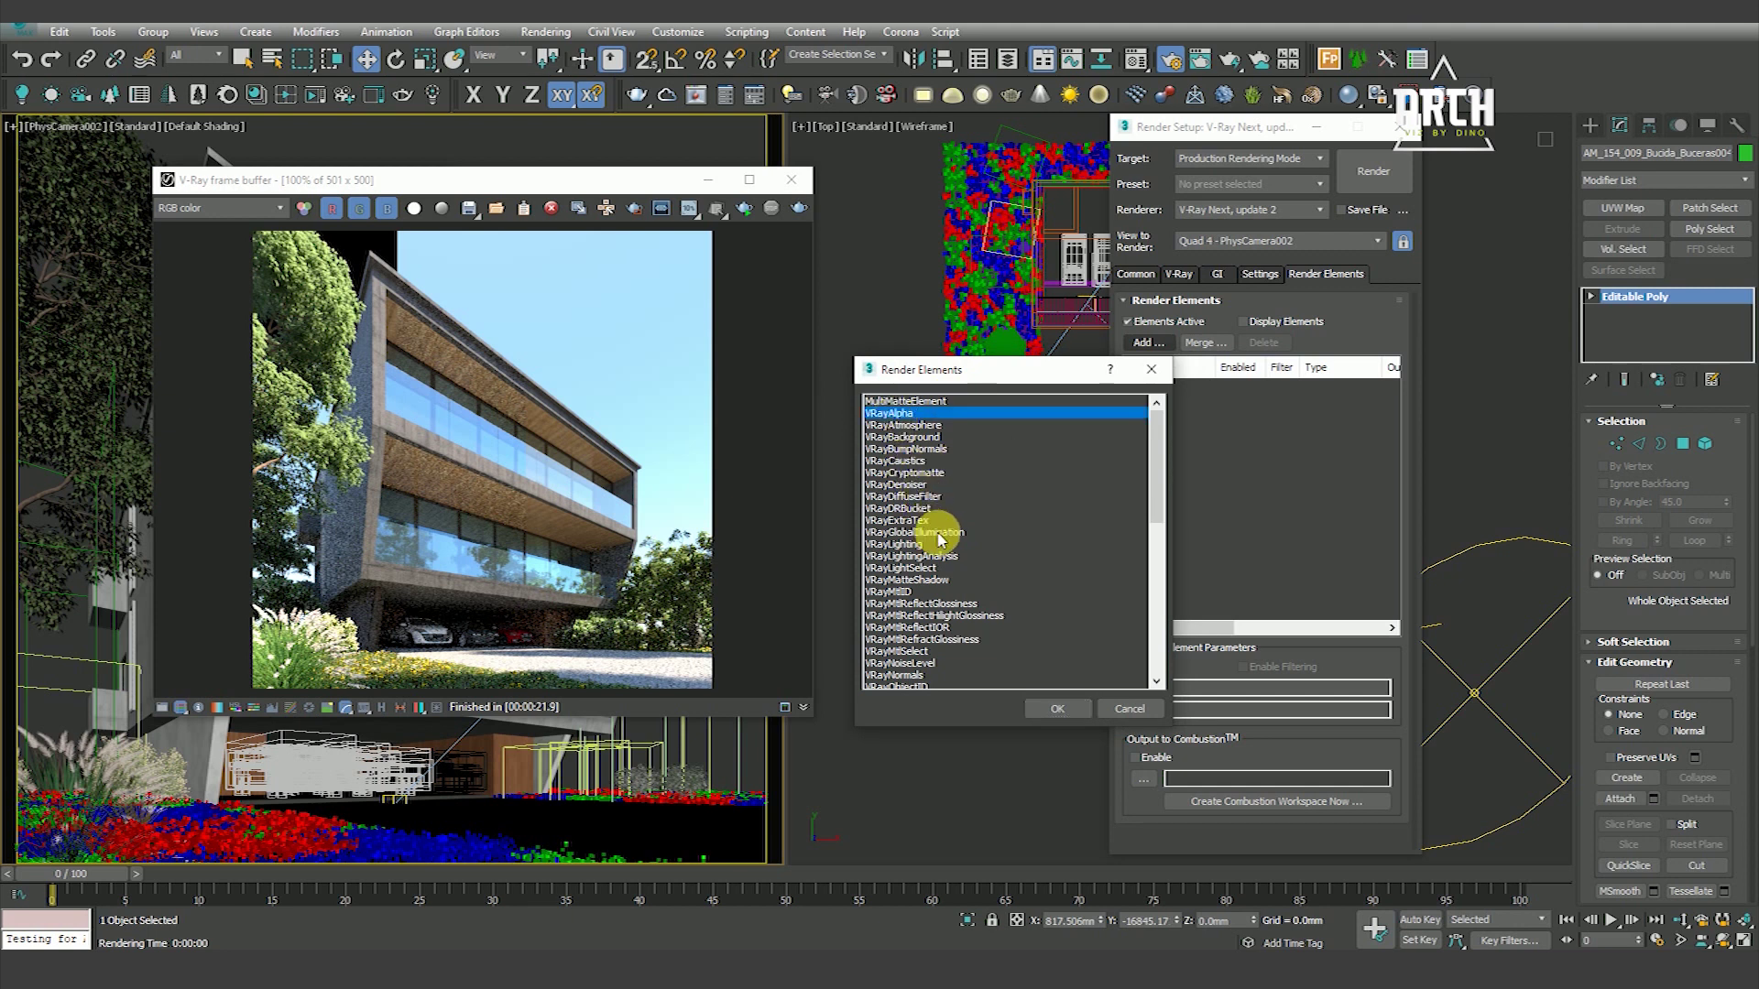
ctrl+click(902, 484)
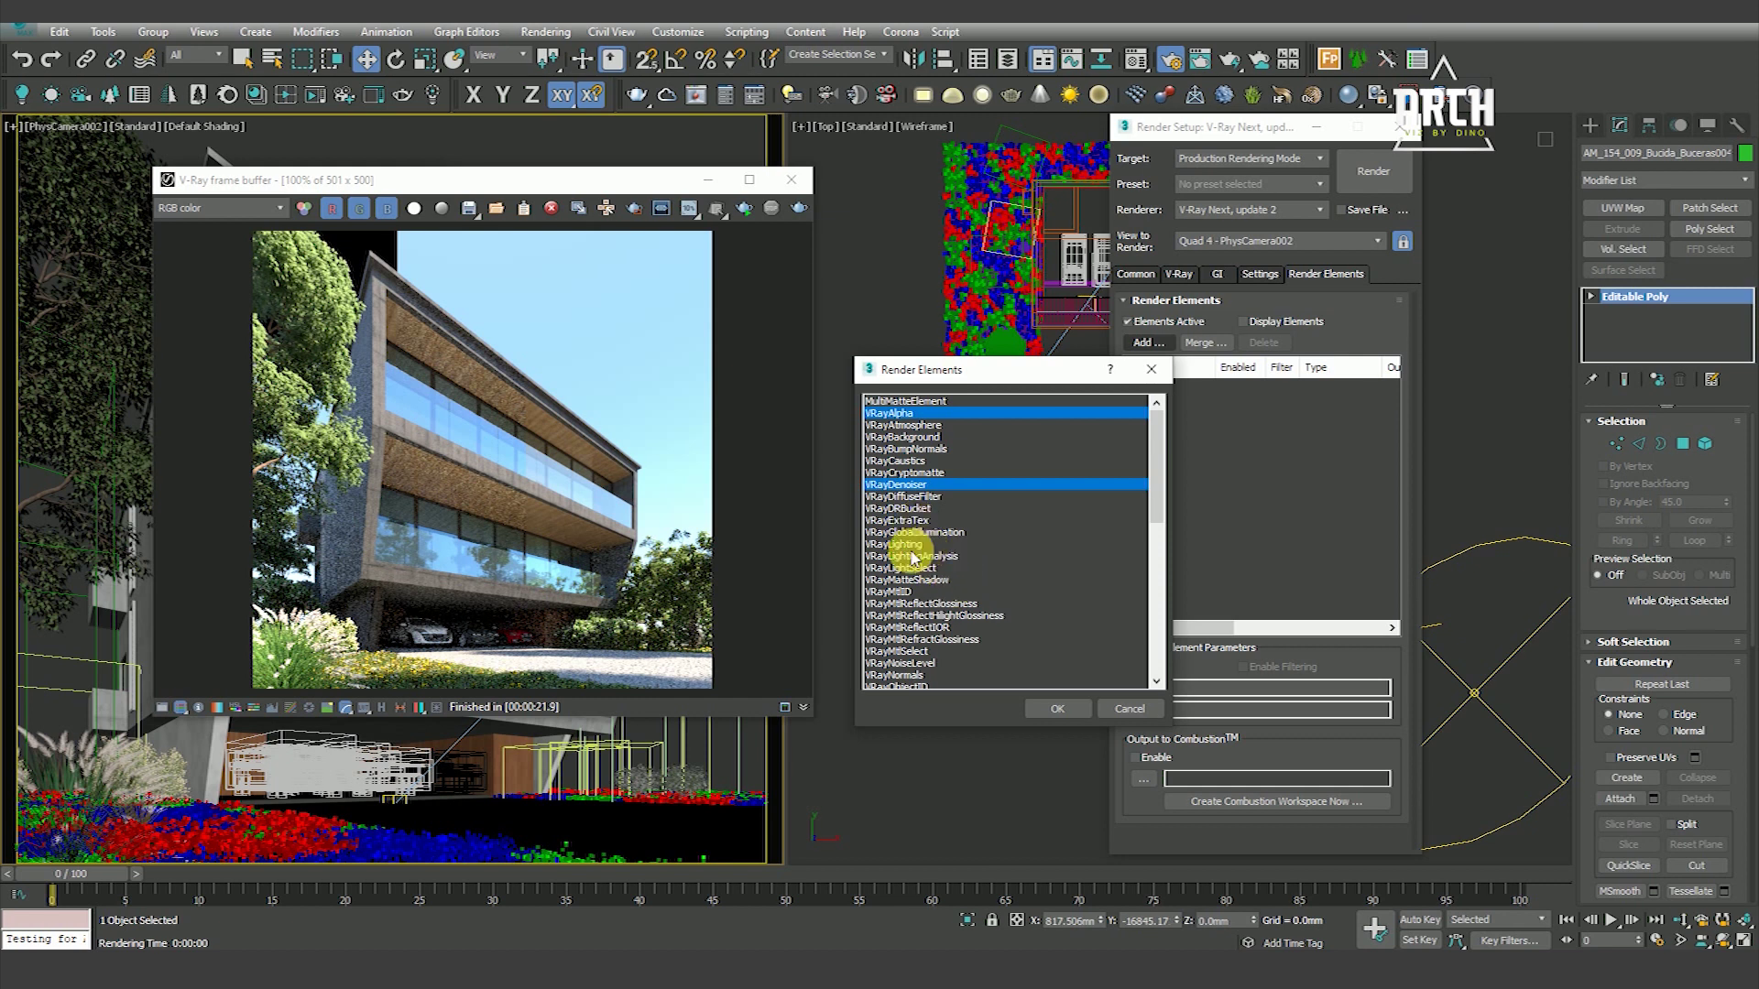
ctrl+click(893, 544)
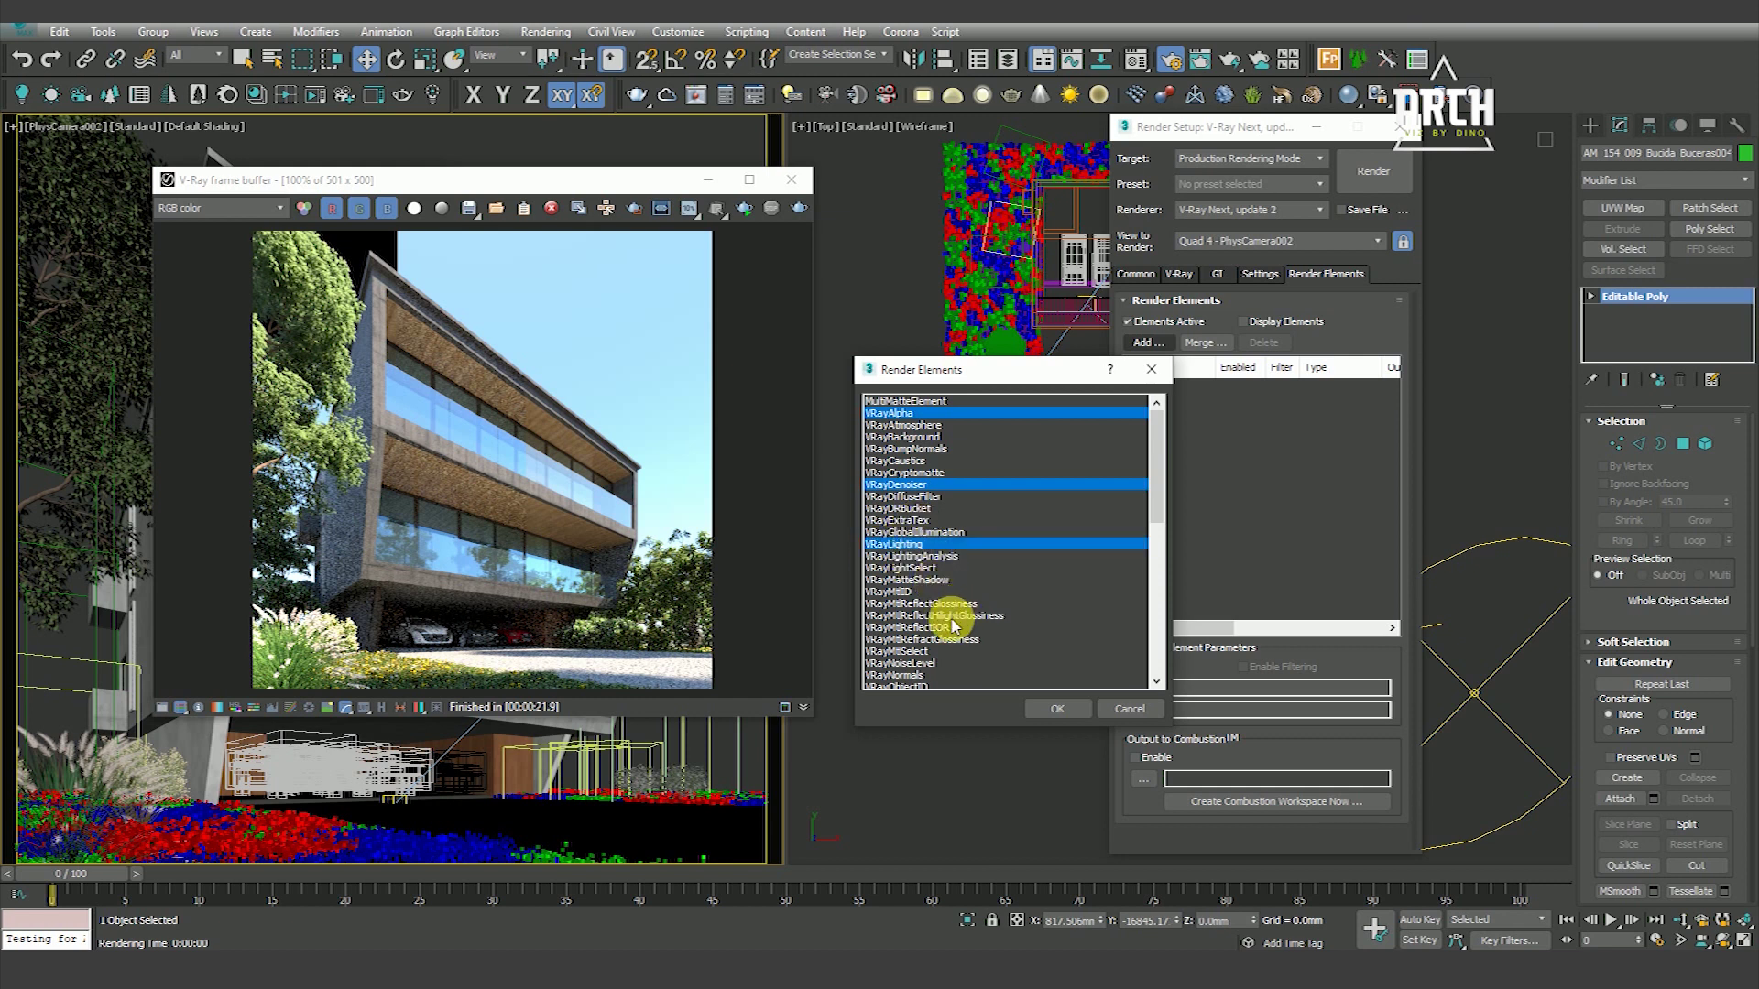
Also pick VRayReflection, VRayRefraction, VRaySpecular, VRayShadows and VRayWireColor, then add all picked elements
scroll(926, 689, down, 1)
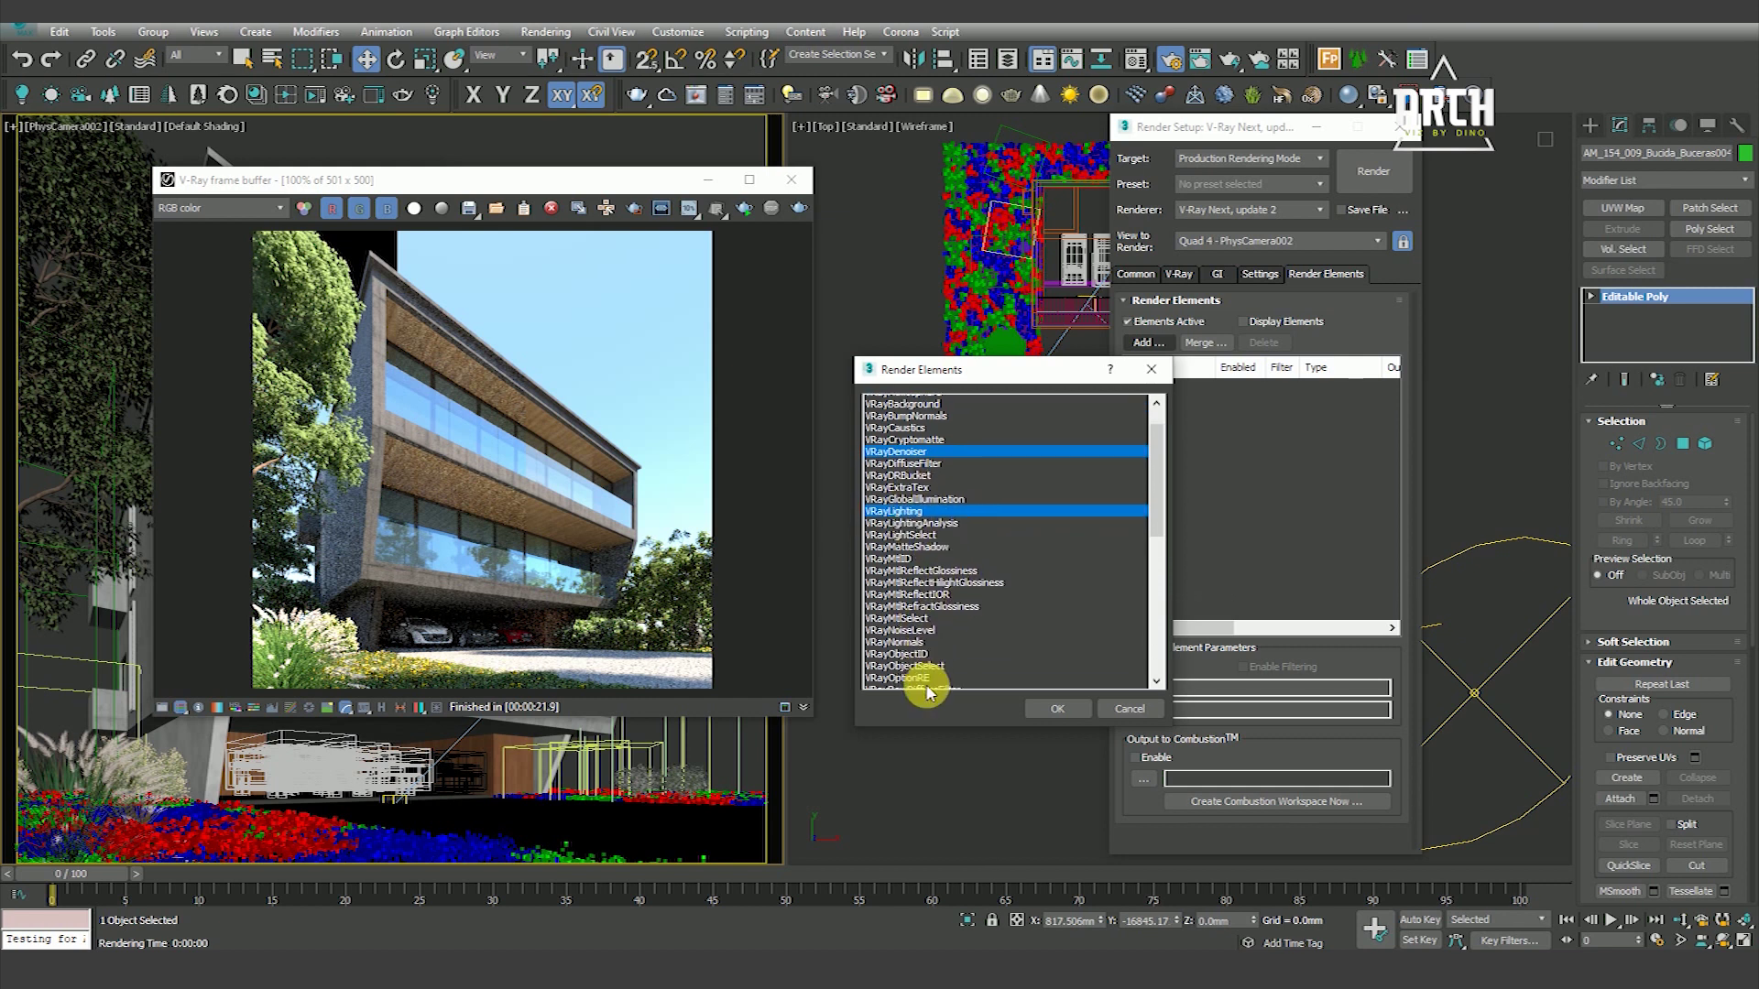
scroll(927, 682, down, 1)
scroll(927, 682, down, 1)
scroll(929, 682, down, 1)
scroll(935, 681, down, 1)
scroll(935, 680, down, 1)
click(907, 615)
ctrl+click(927, 641)
scroll(941, 678, down, 2)
scroll(943, 678, down, 1)
scroll(941, 675, down, 1)
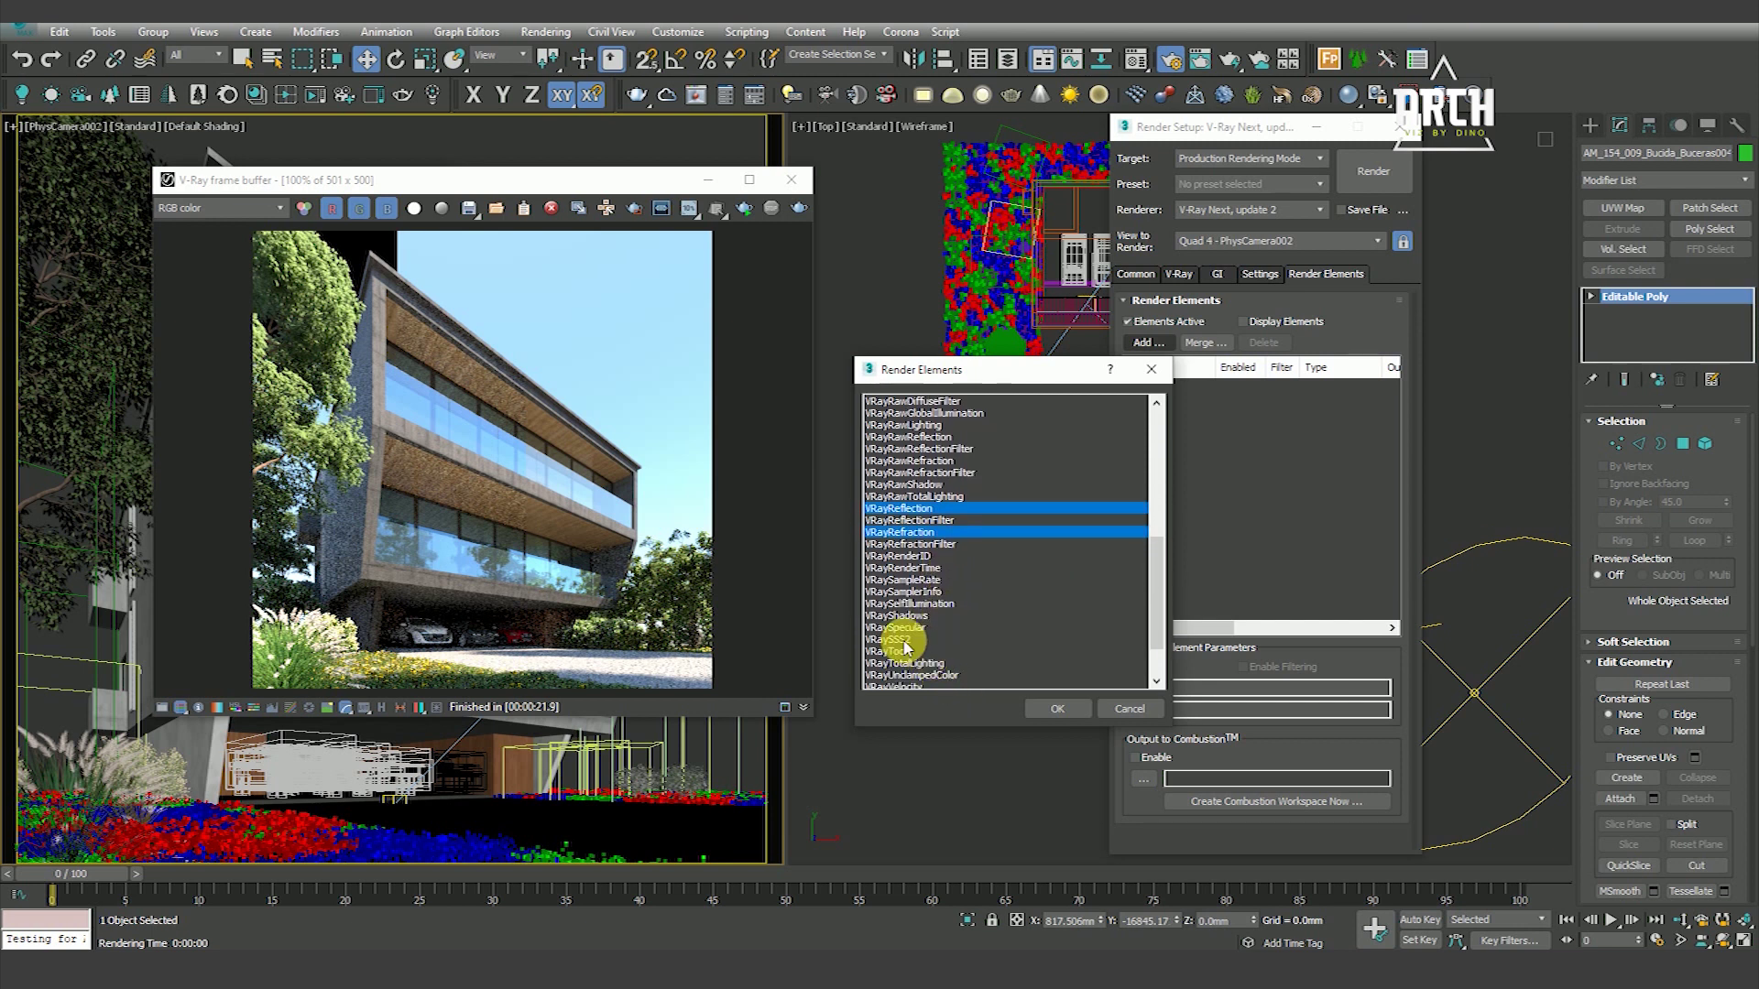
ctrl+click(914, 628)
ctrl+click(914, 615)
scroll(952, 652, down, 1)
scroll(953, 655, down, 1)
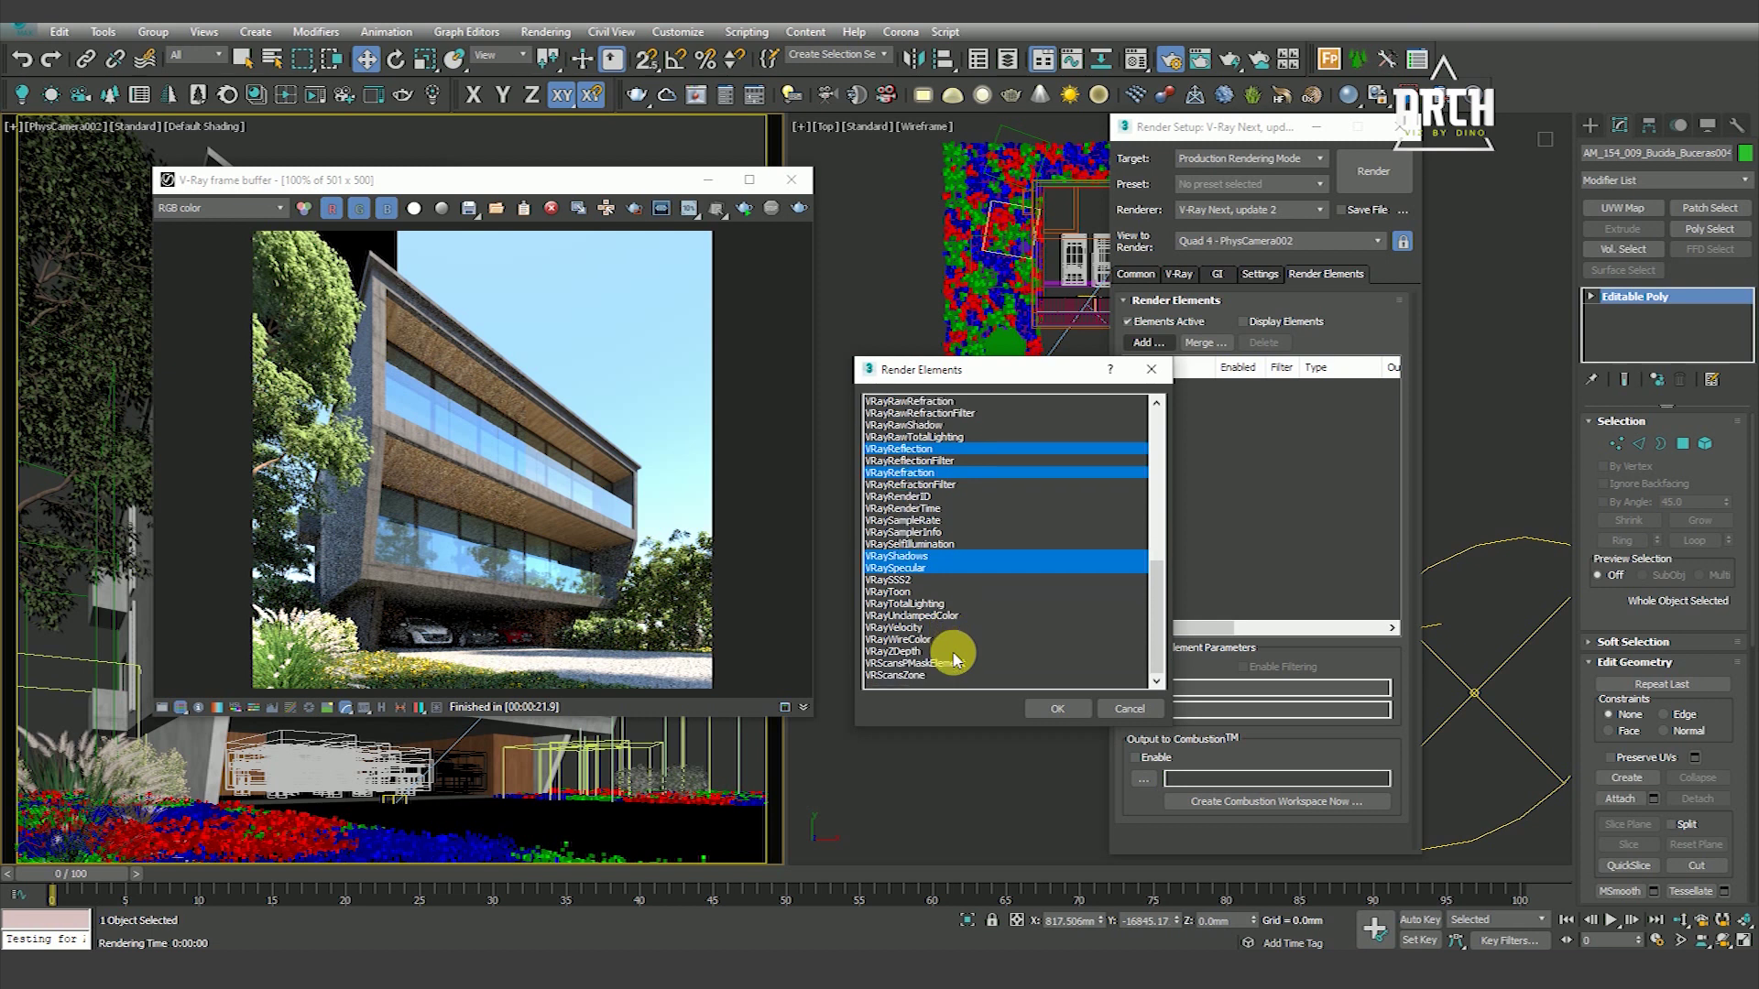
ctrl+click(911, 638)
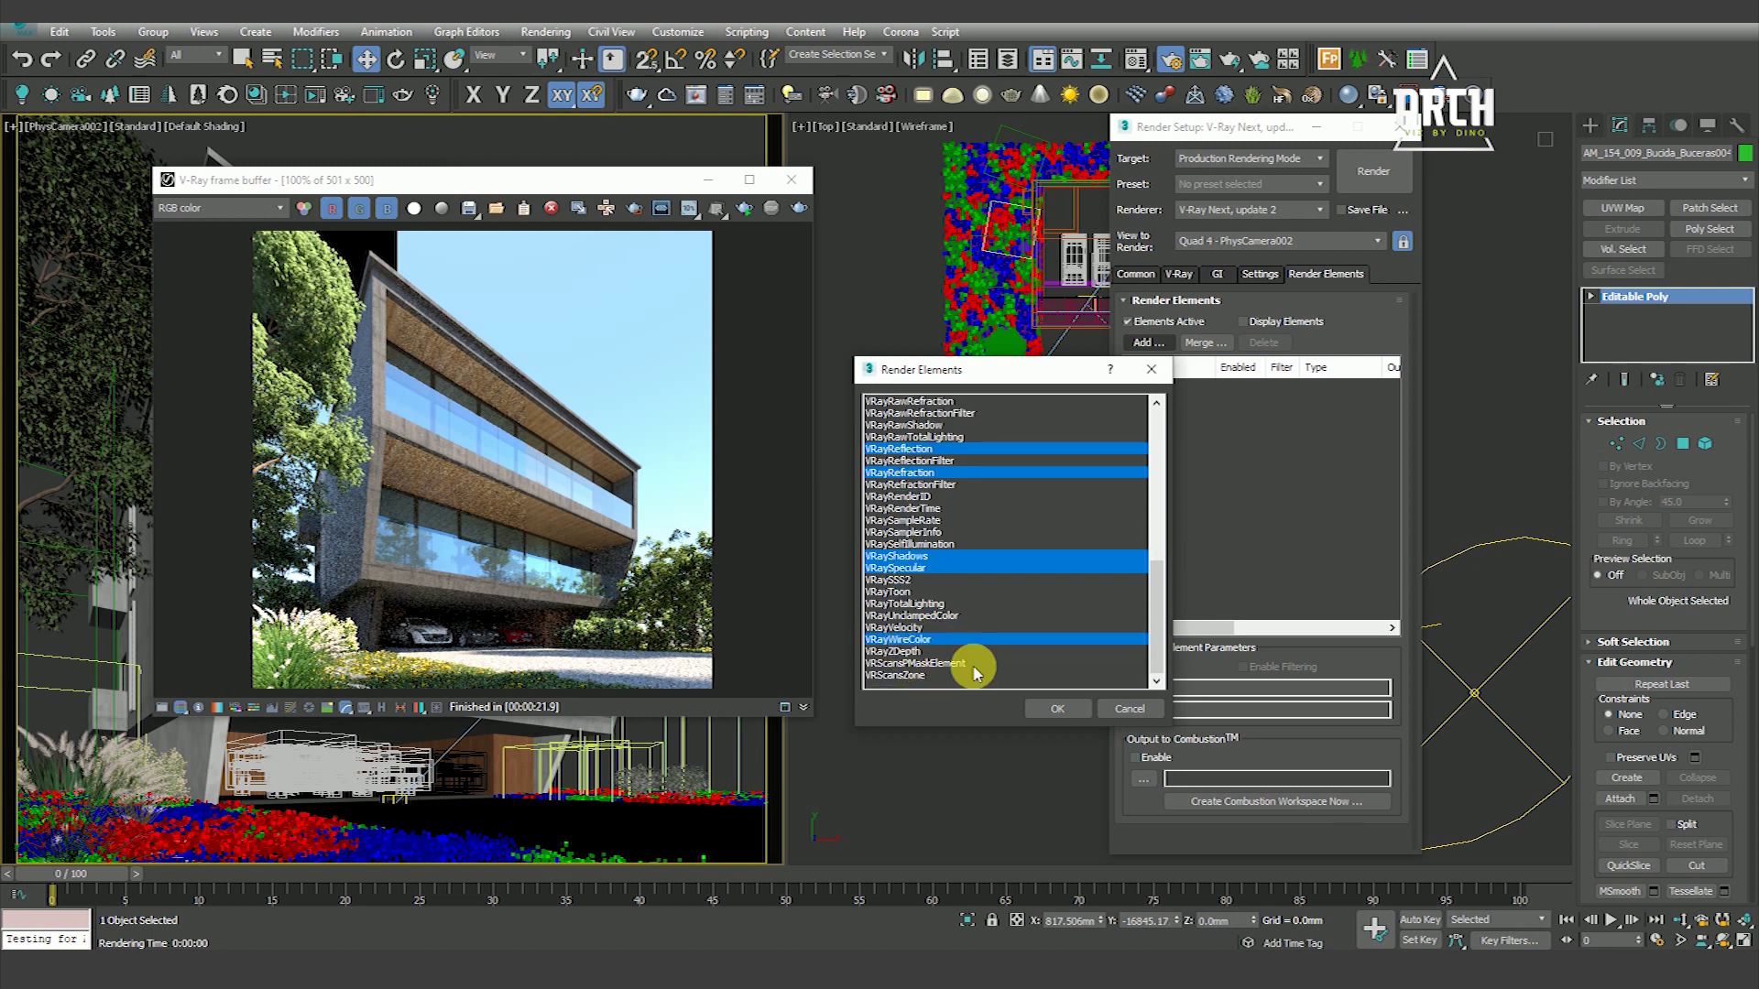
click(1056, 709)
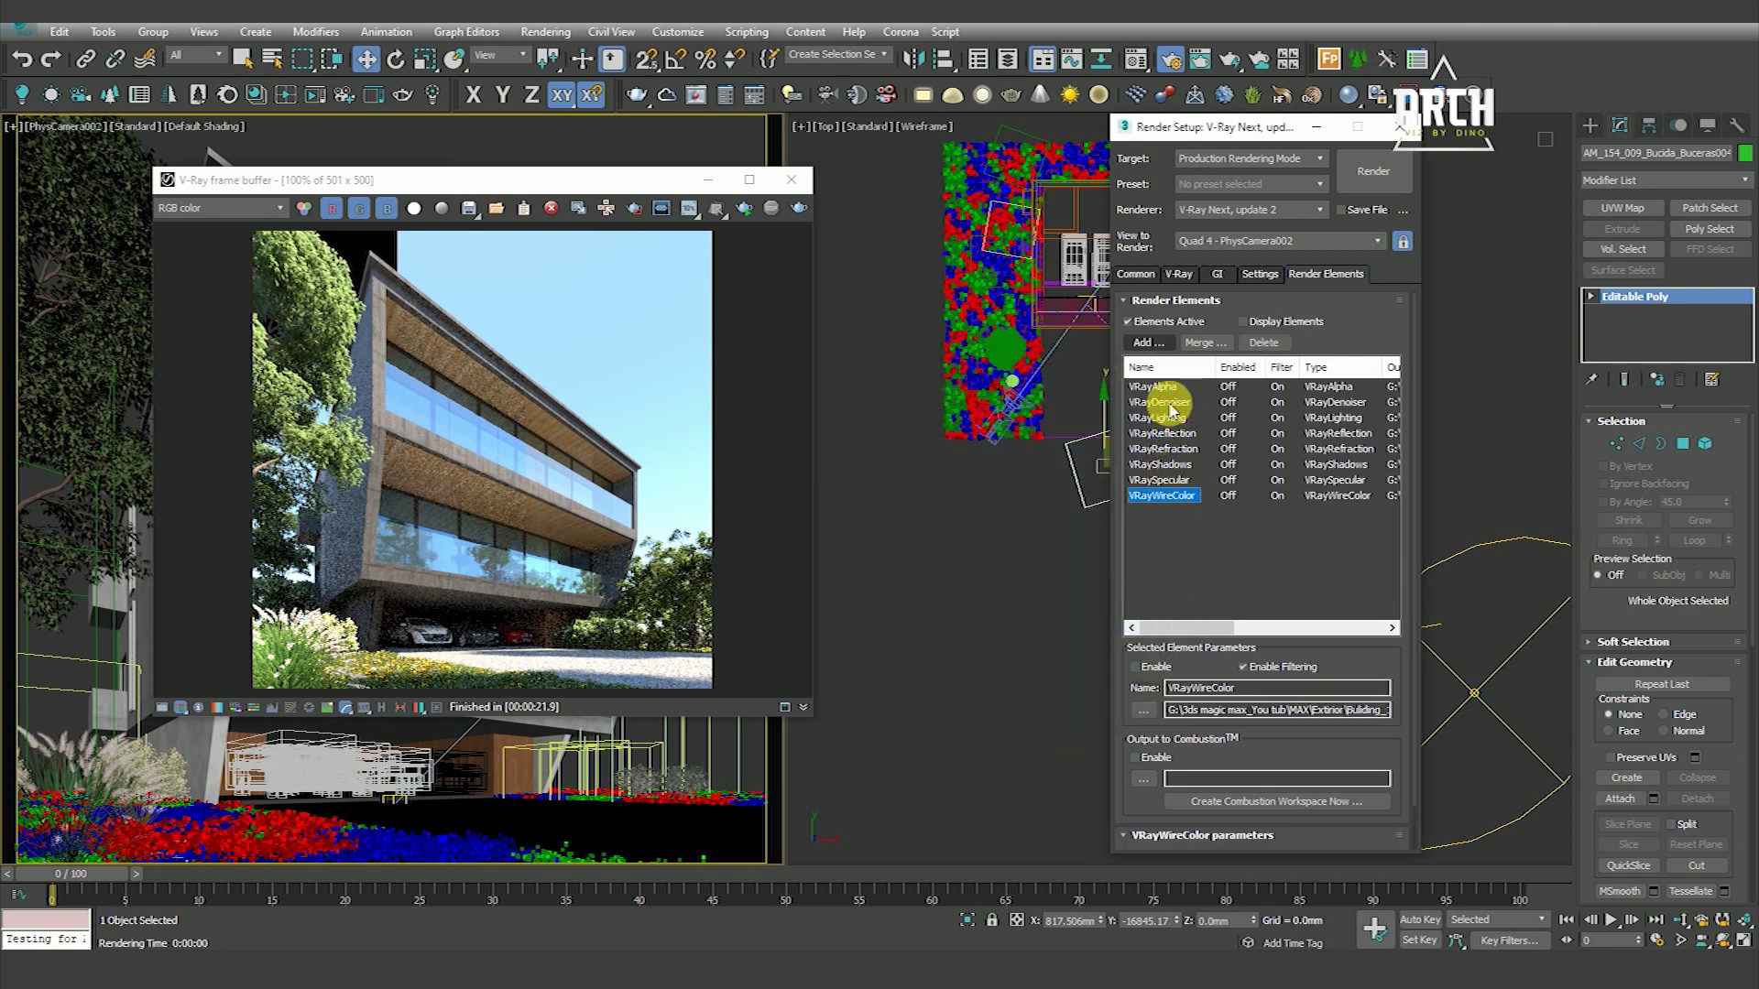
Review the denoiser, wire colour and alpha elements, keeping the VRayDenoiser preset at Default
click(1168, 403)
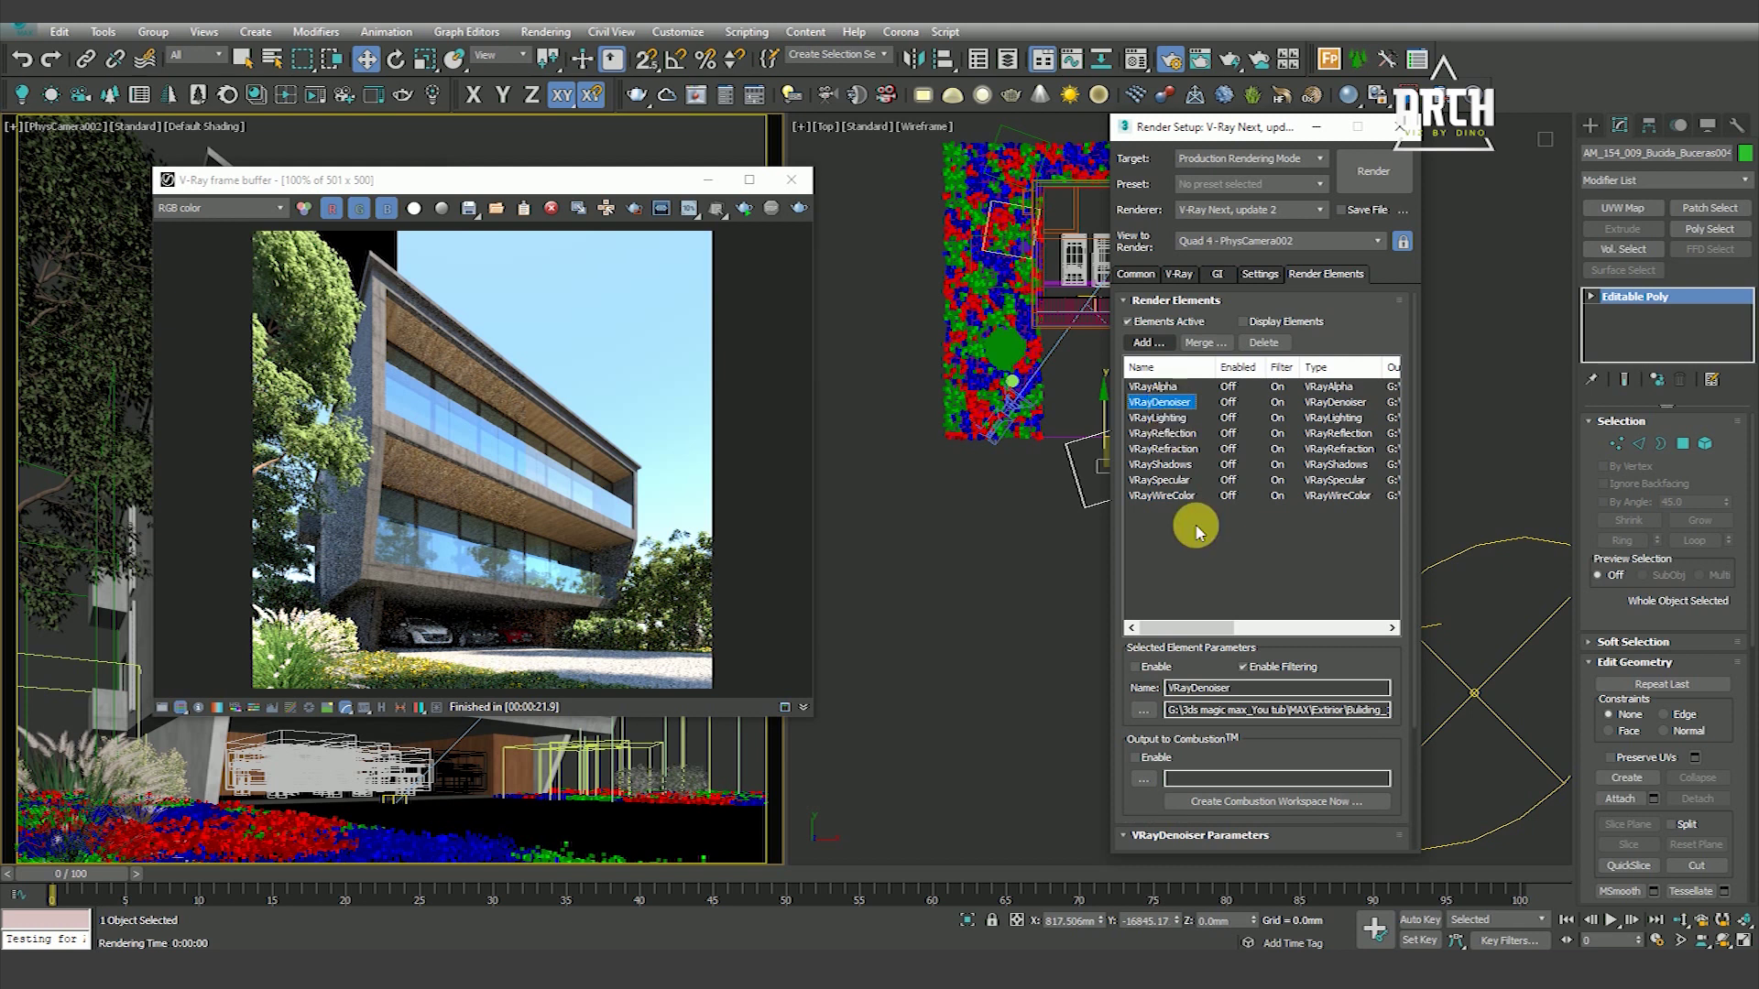
click(1161, 494)
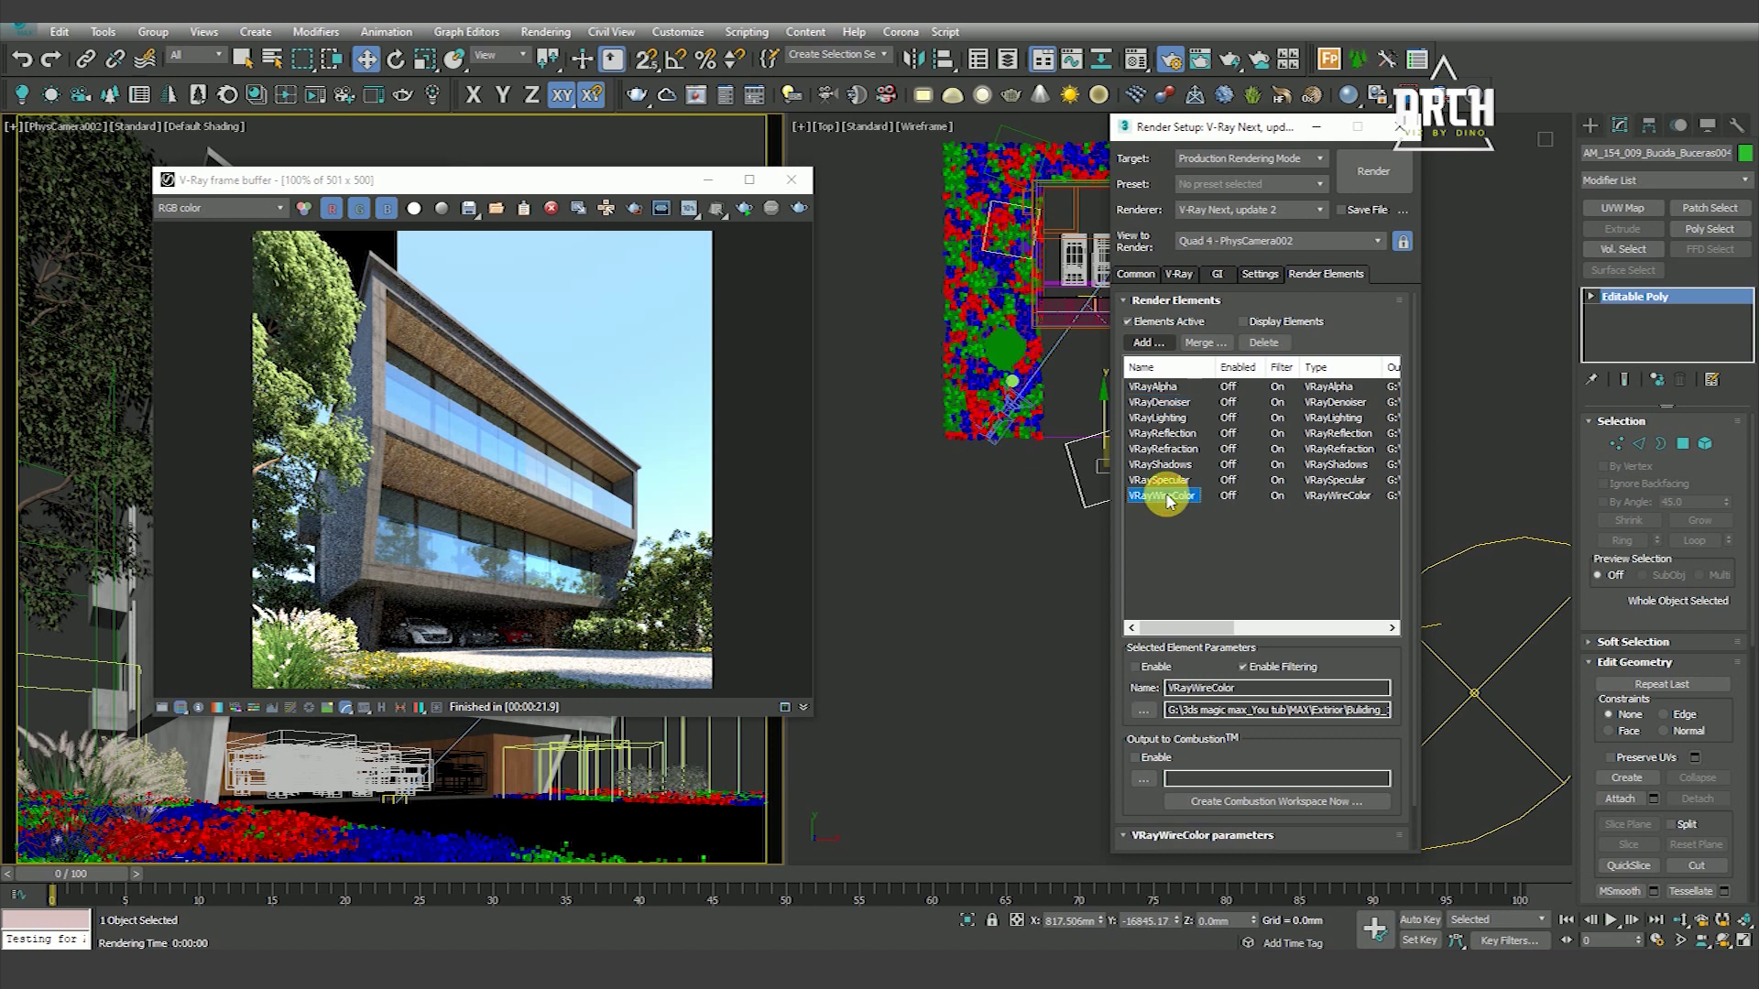
click(1153, 387)
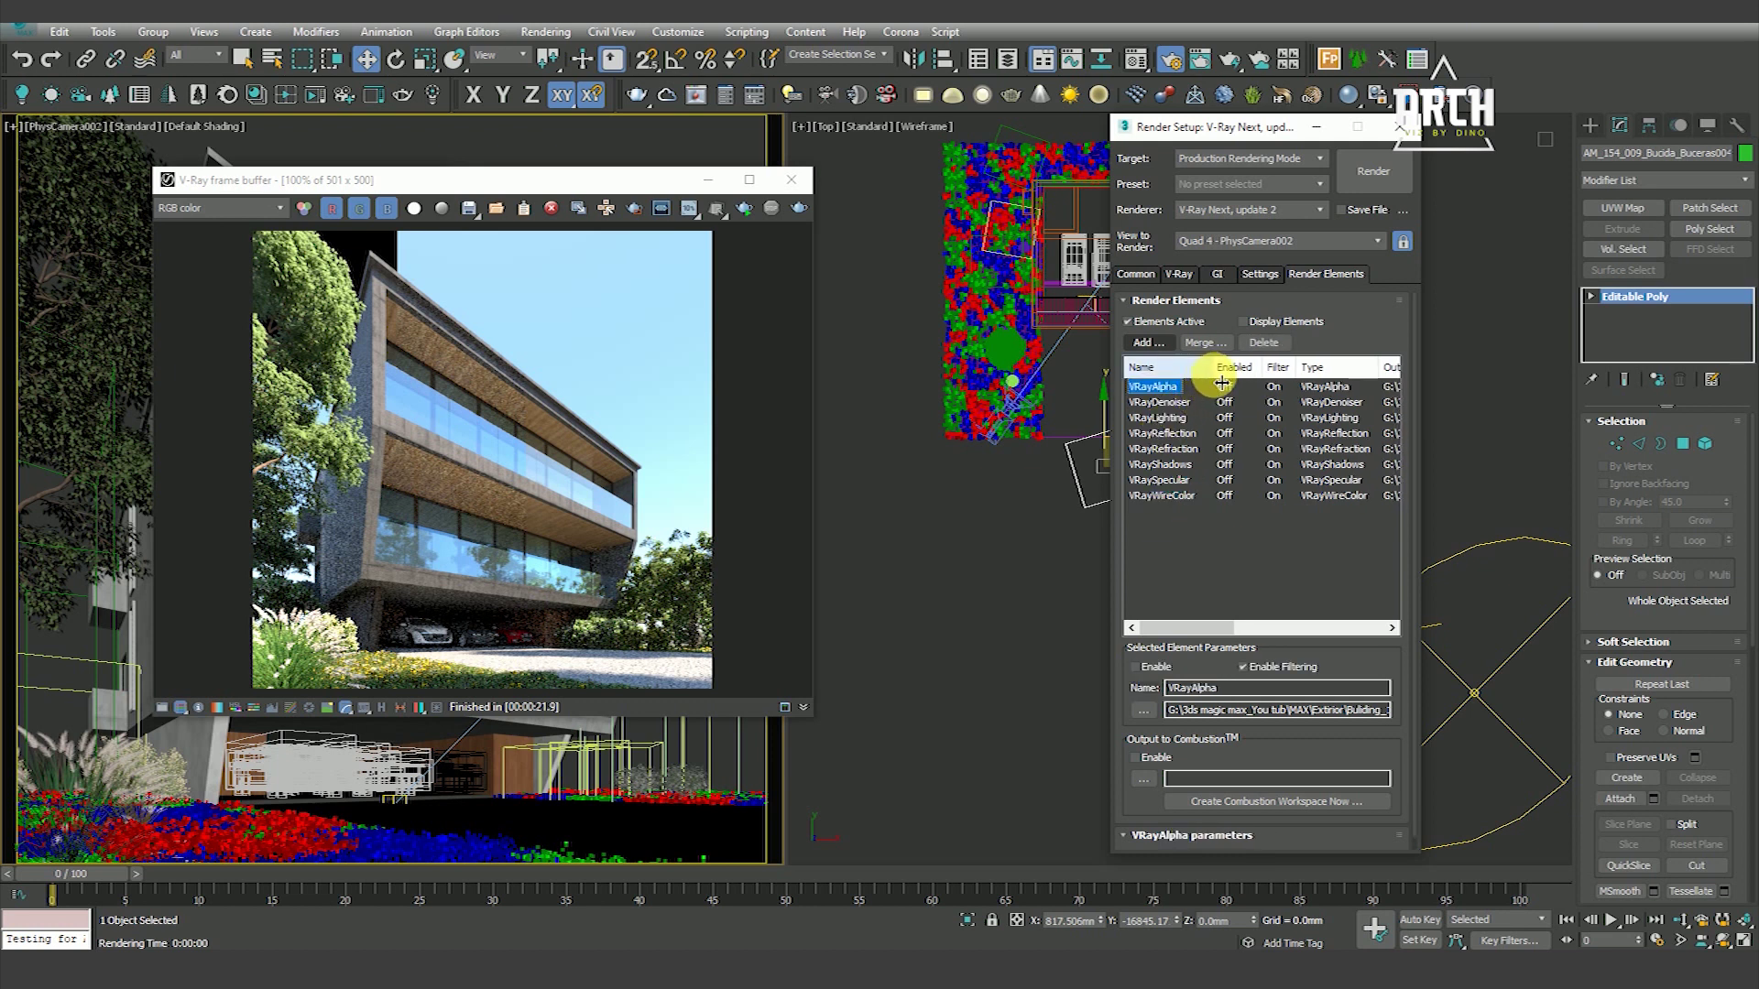
click(1159, 403)
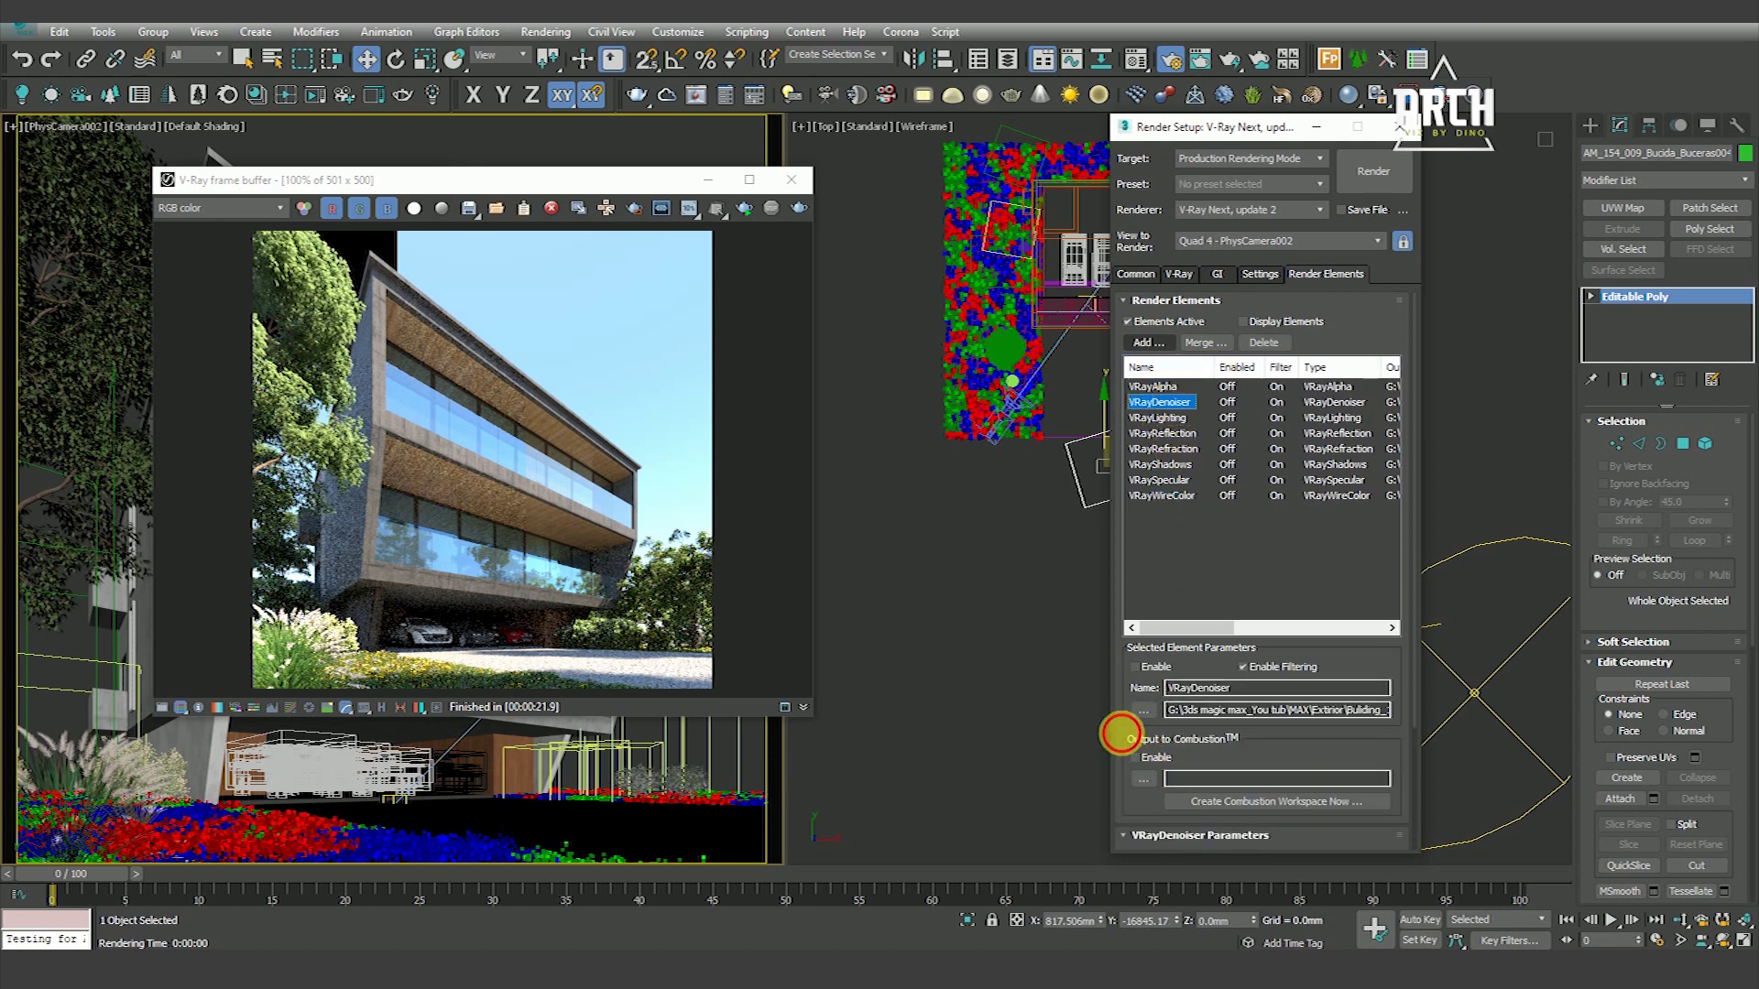
scroll(1122, 732, down, 3)
click(1301, 755)
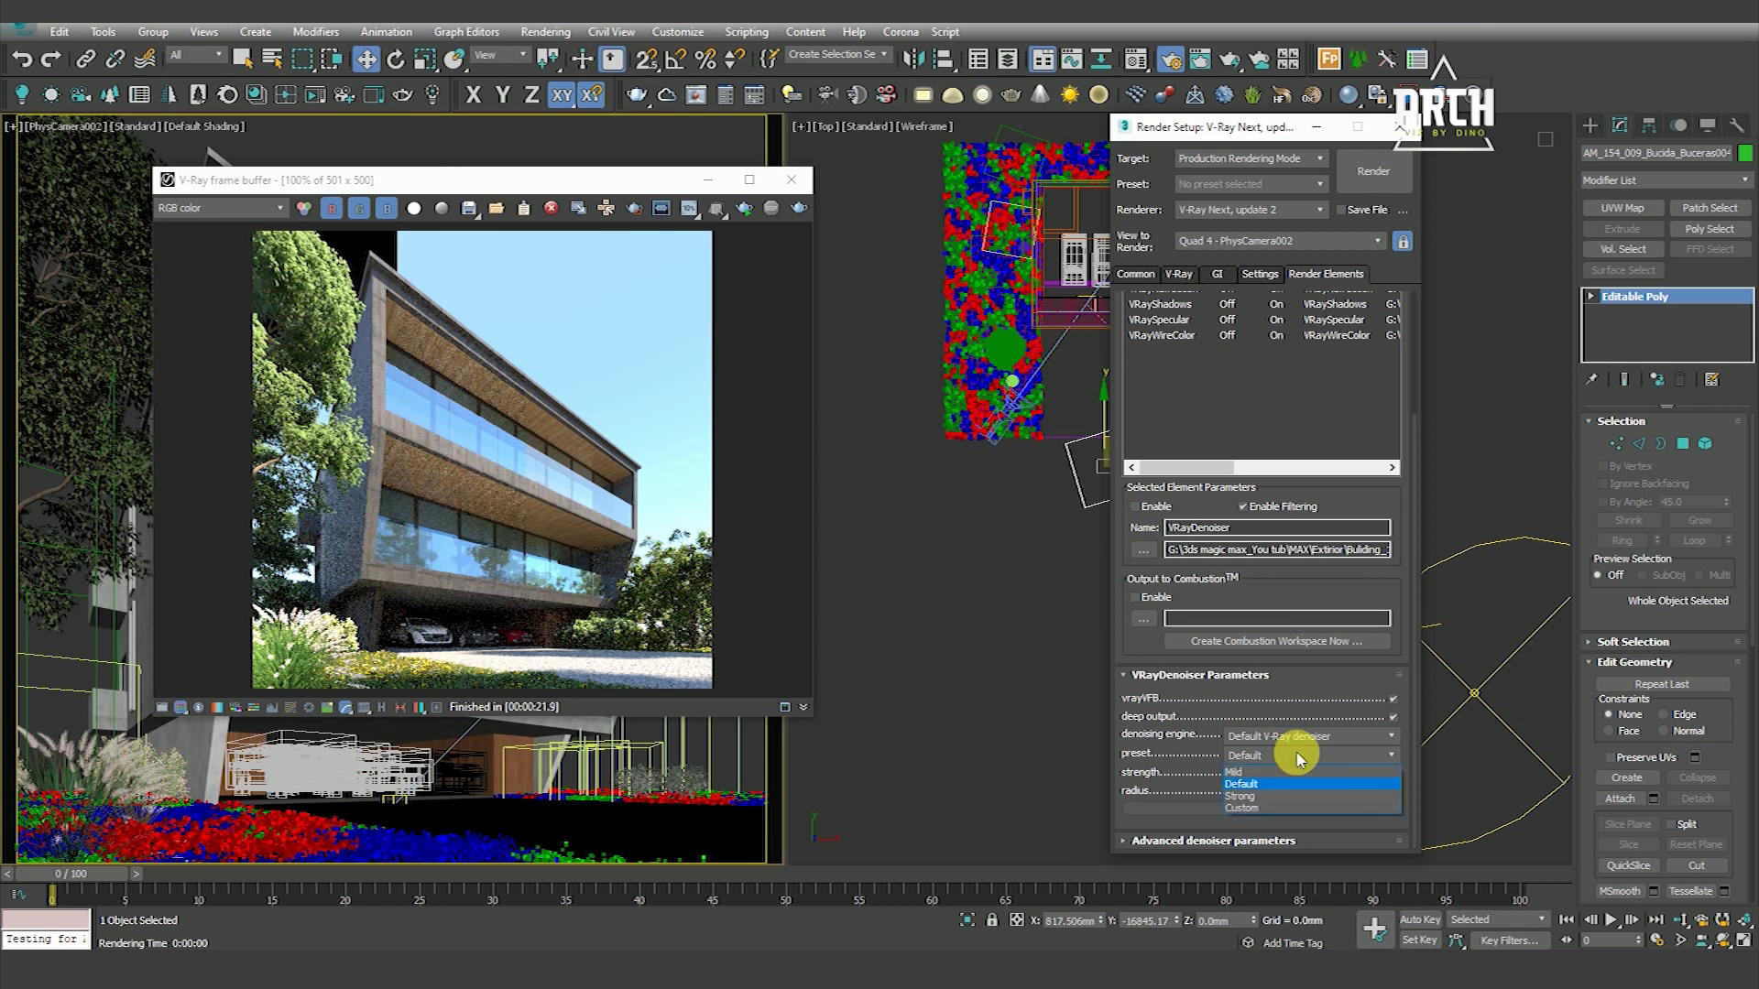
click(1265, 785)
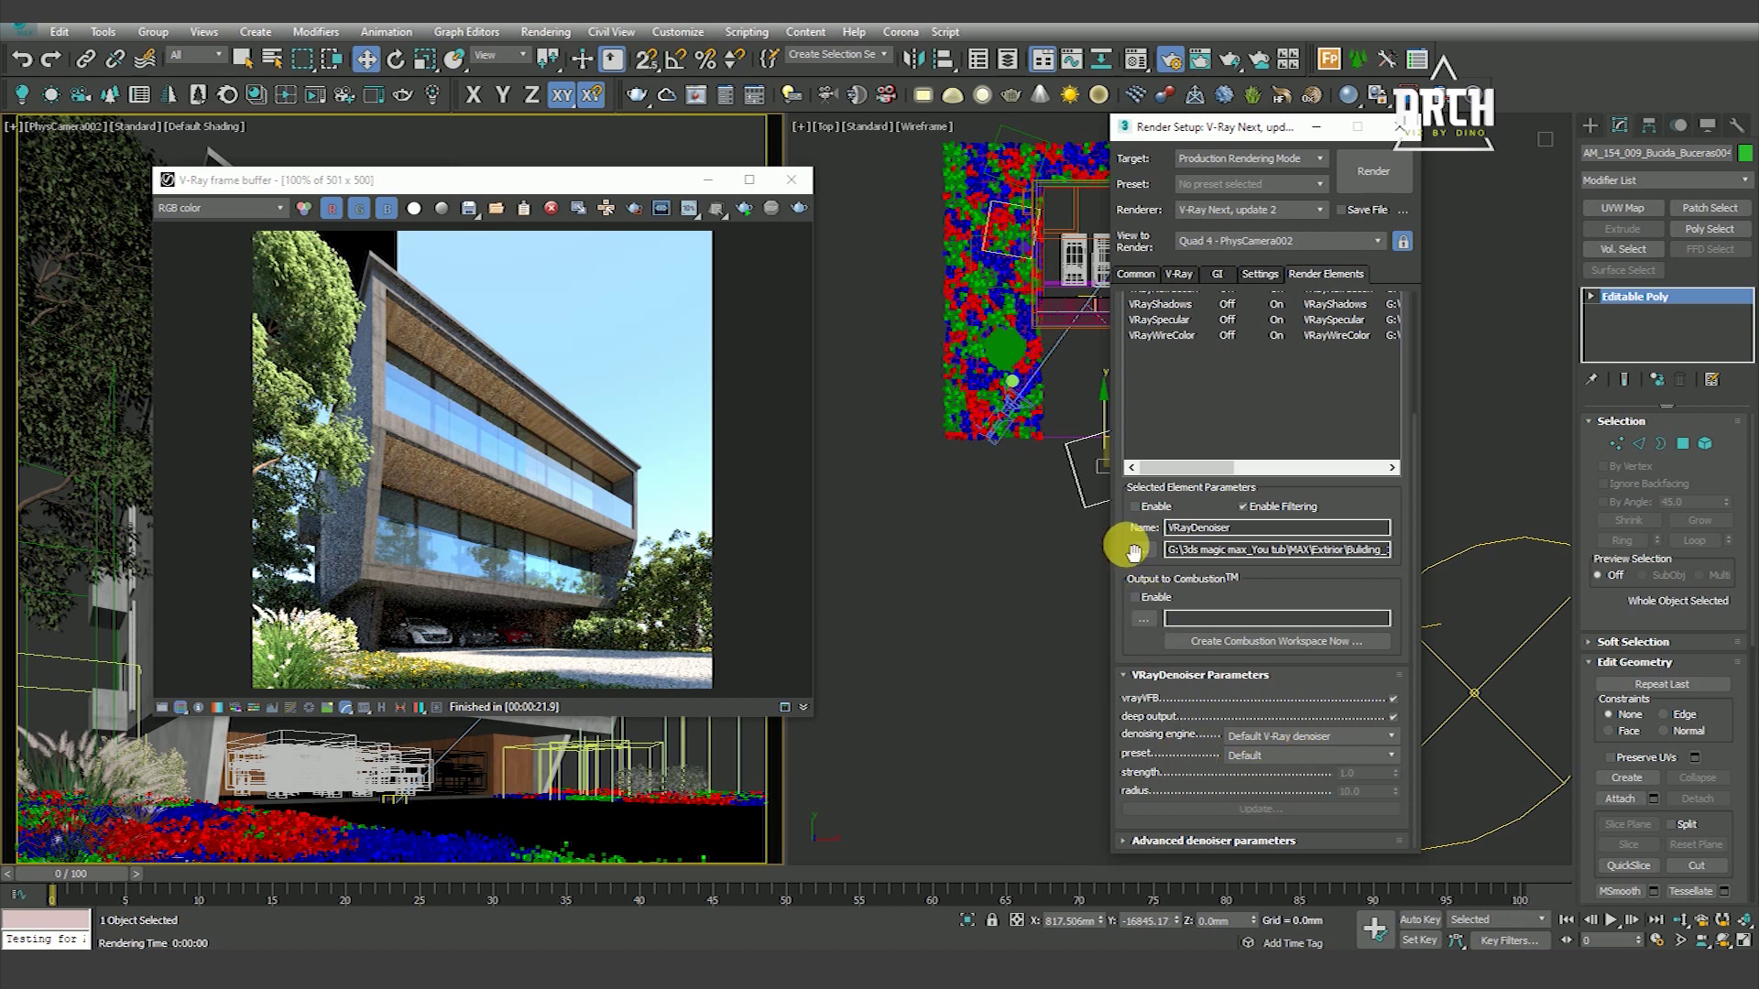
drag(1130, 550, 1133, 774)
click(1139, 300)
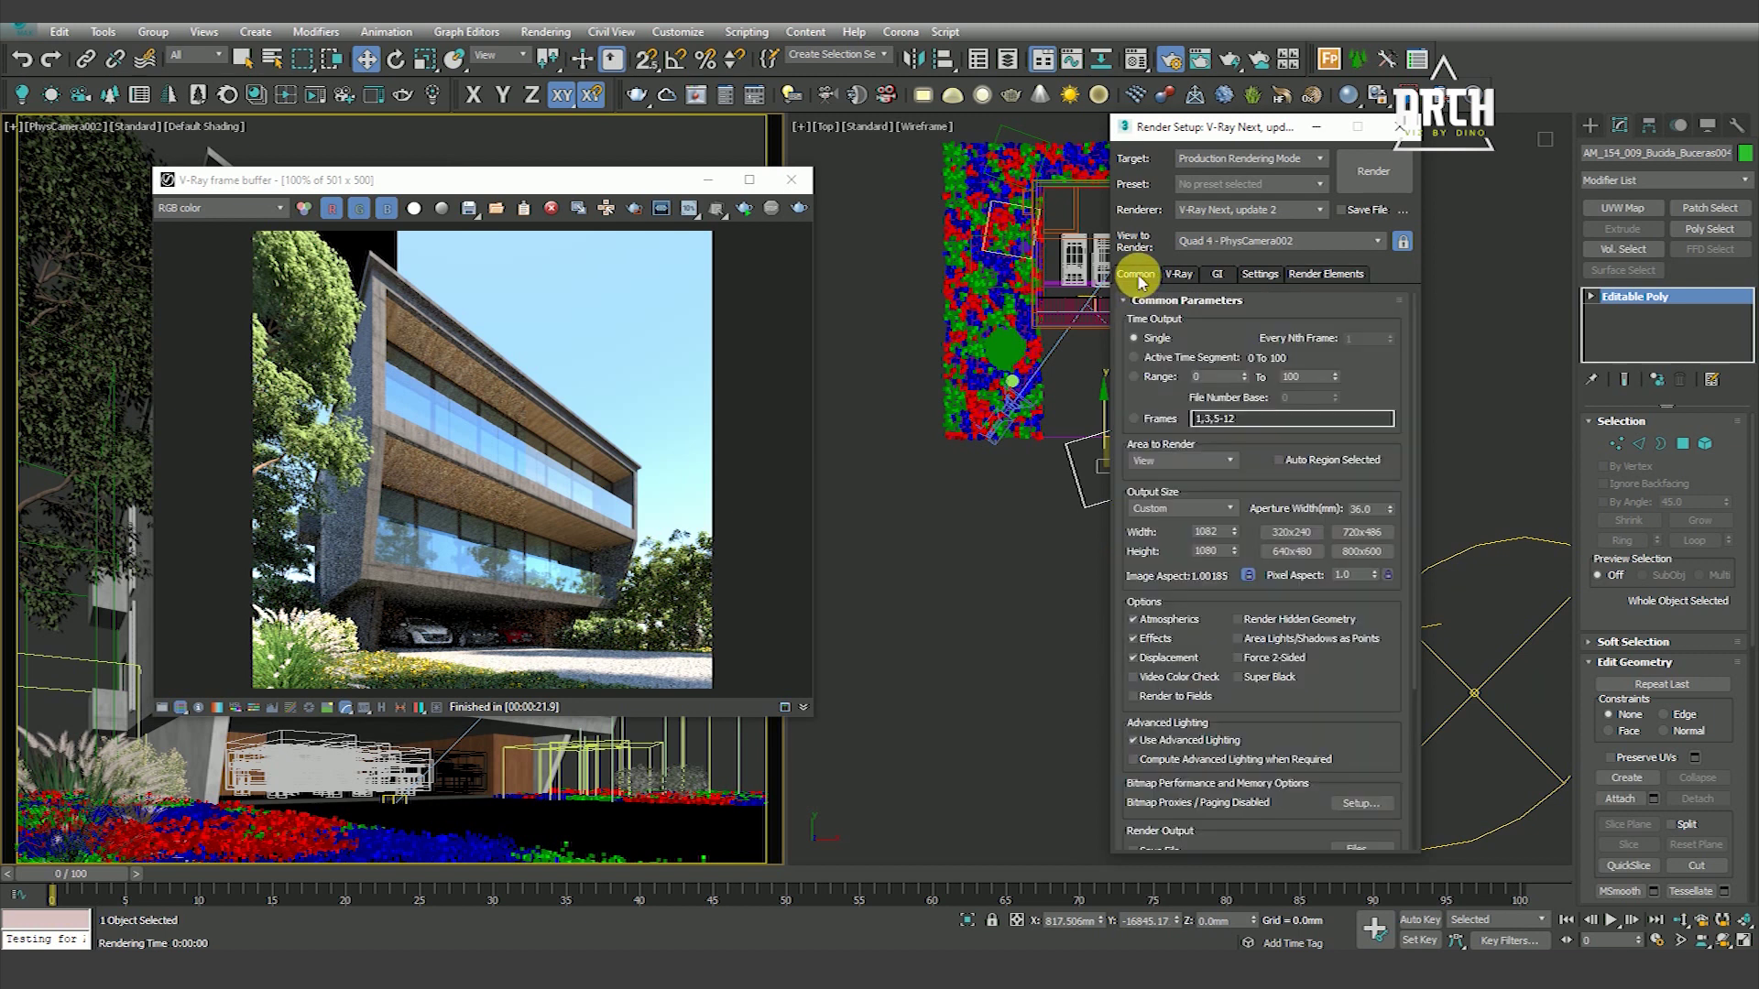
drag(1340, 740, 1333, 399)
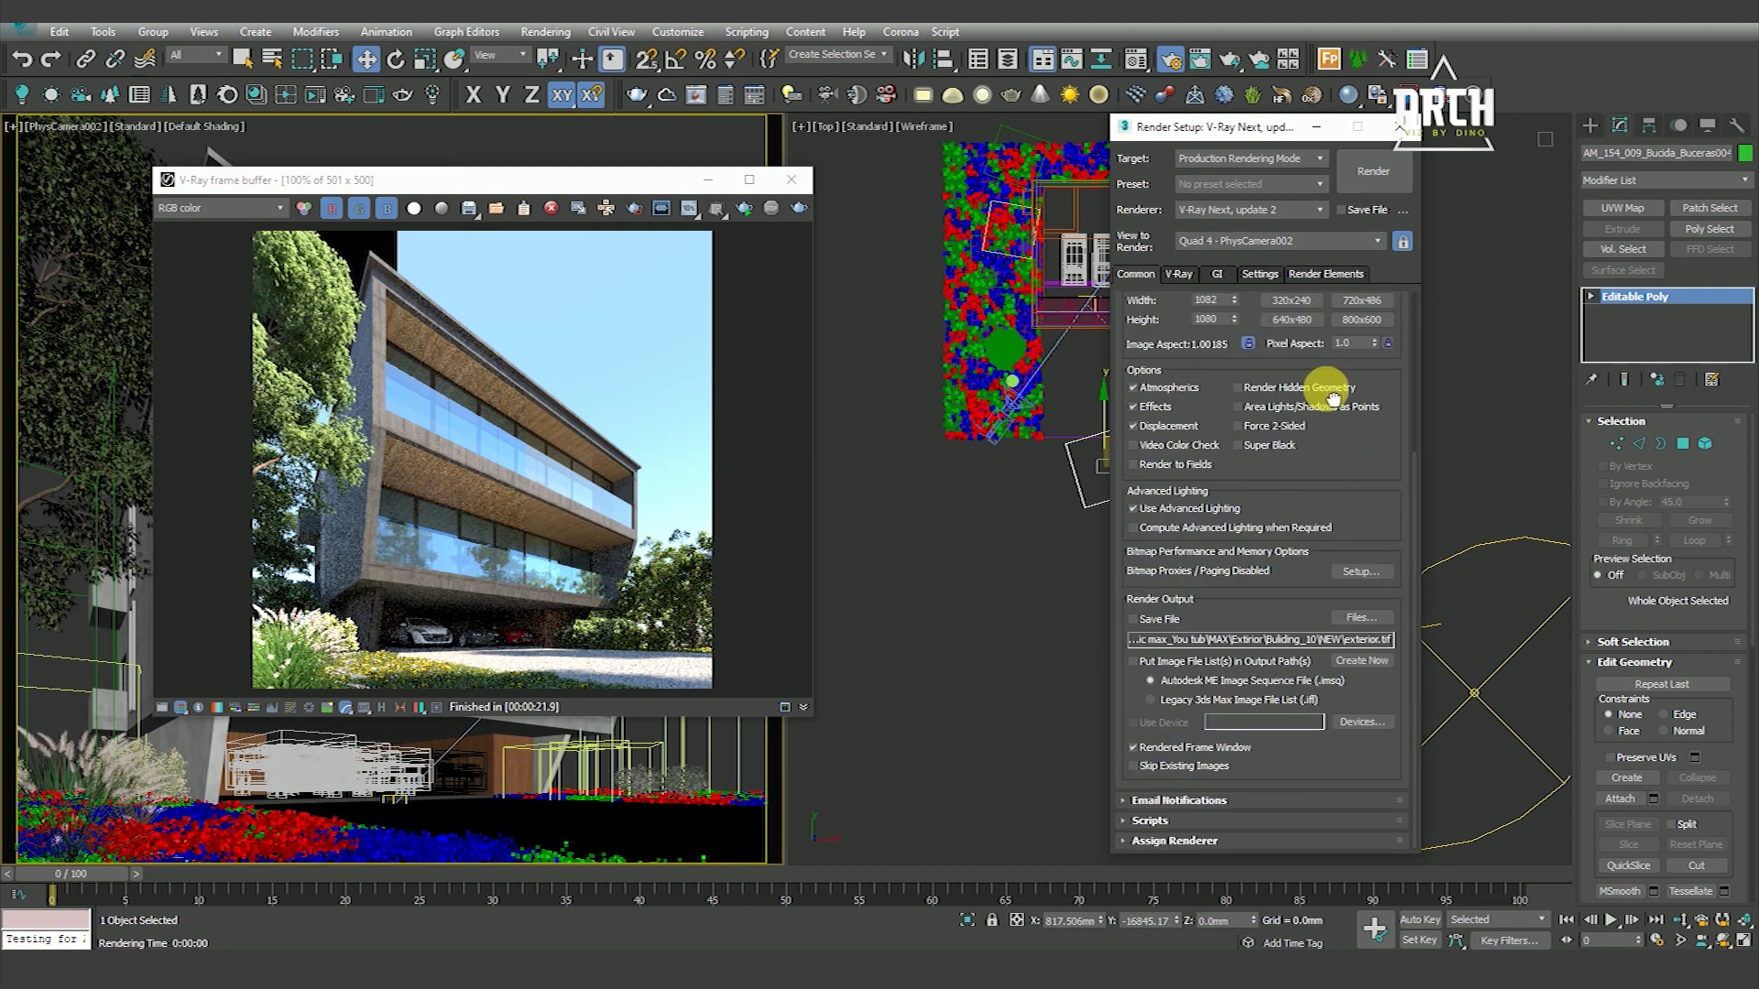
drag(1333, 399, 1334, 784)
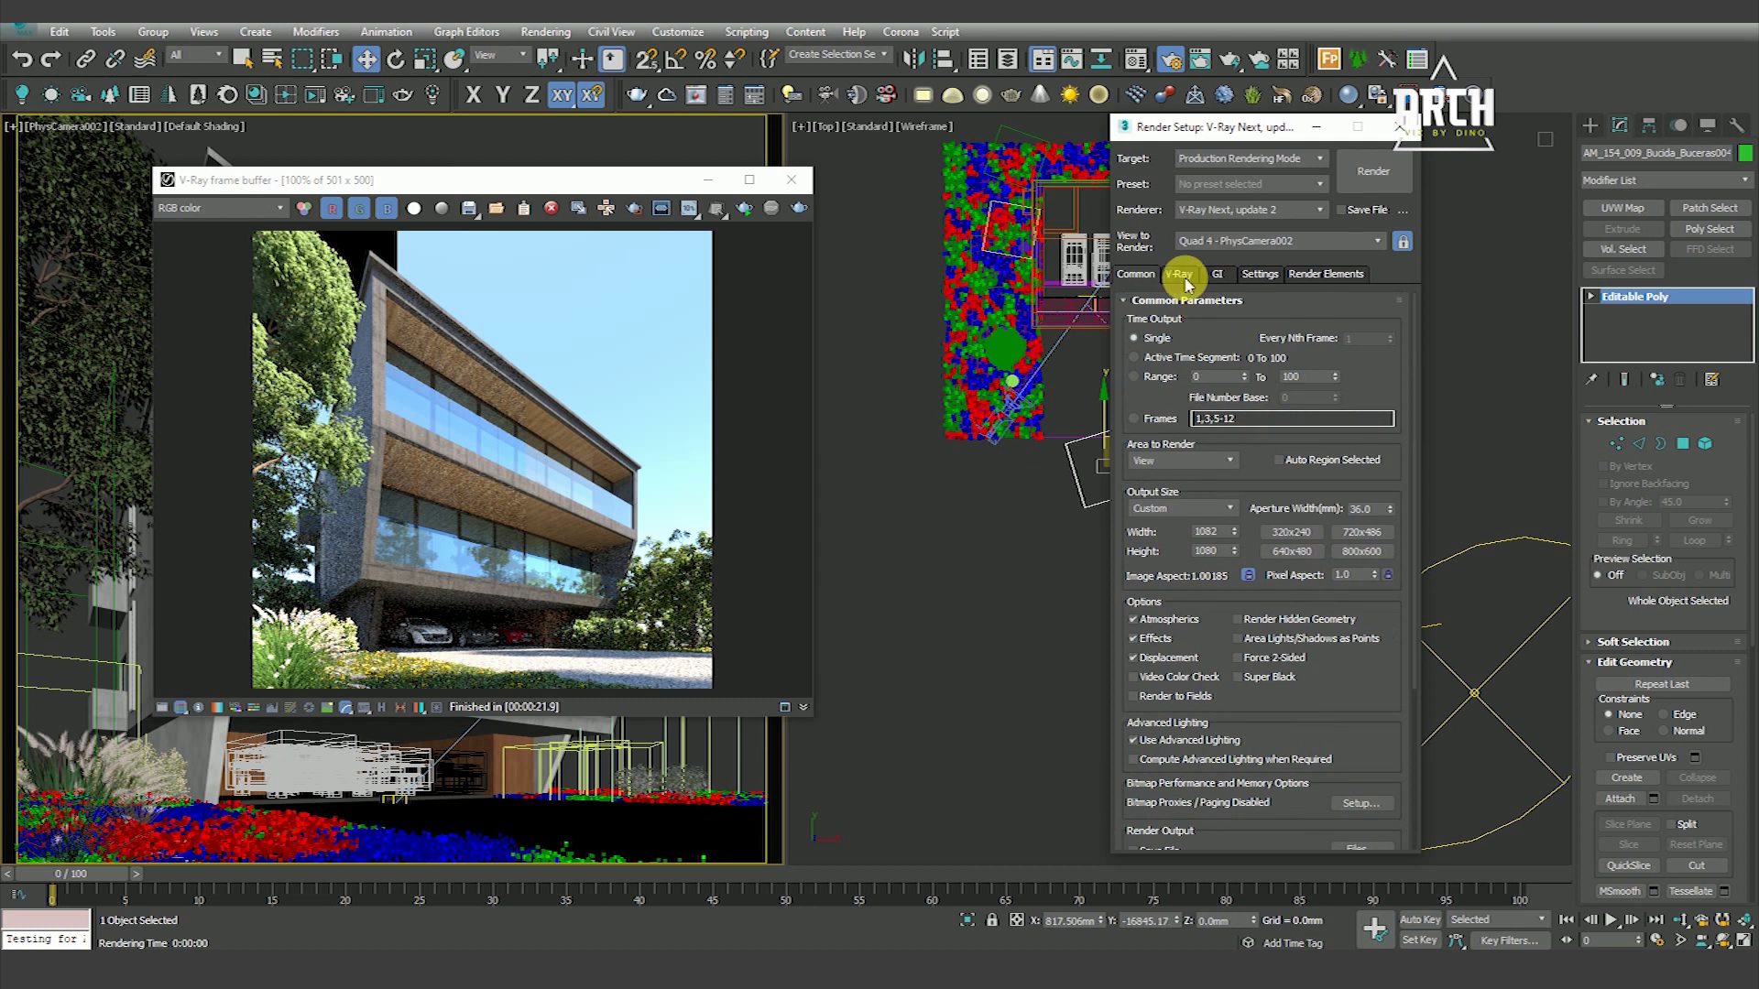
click(1223, 304)
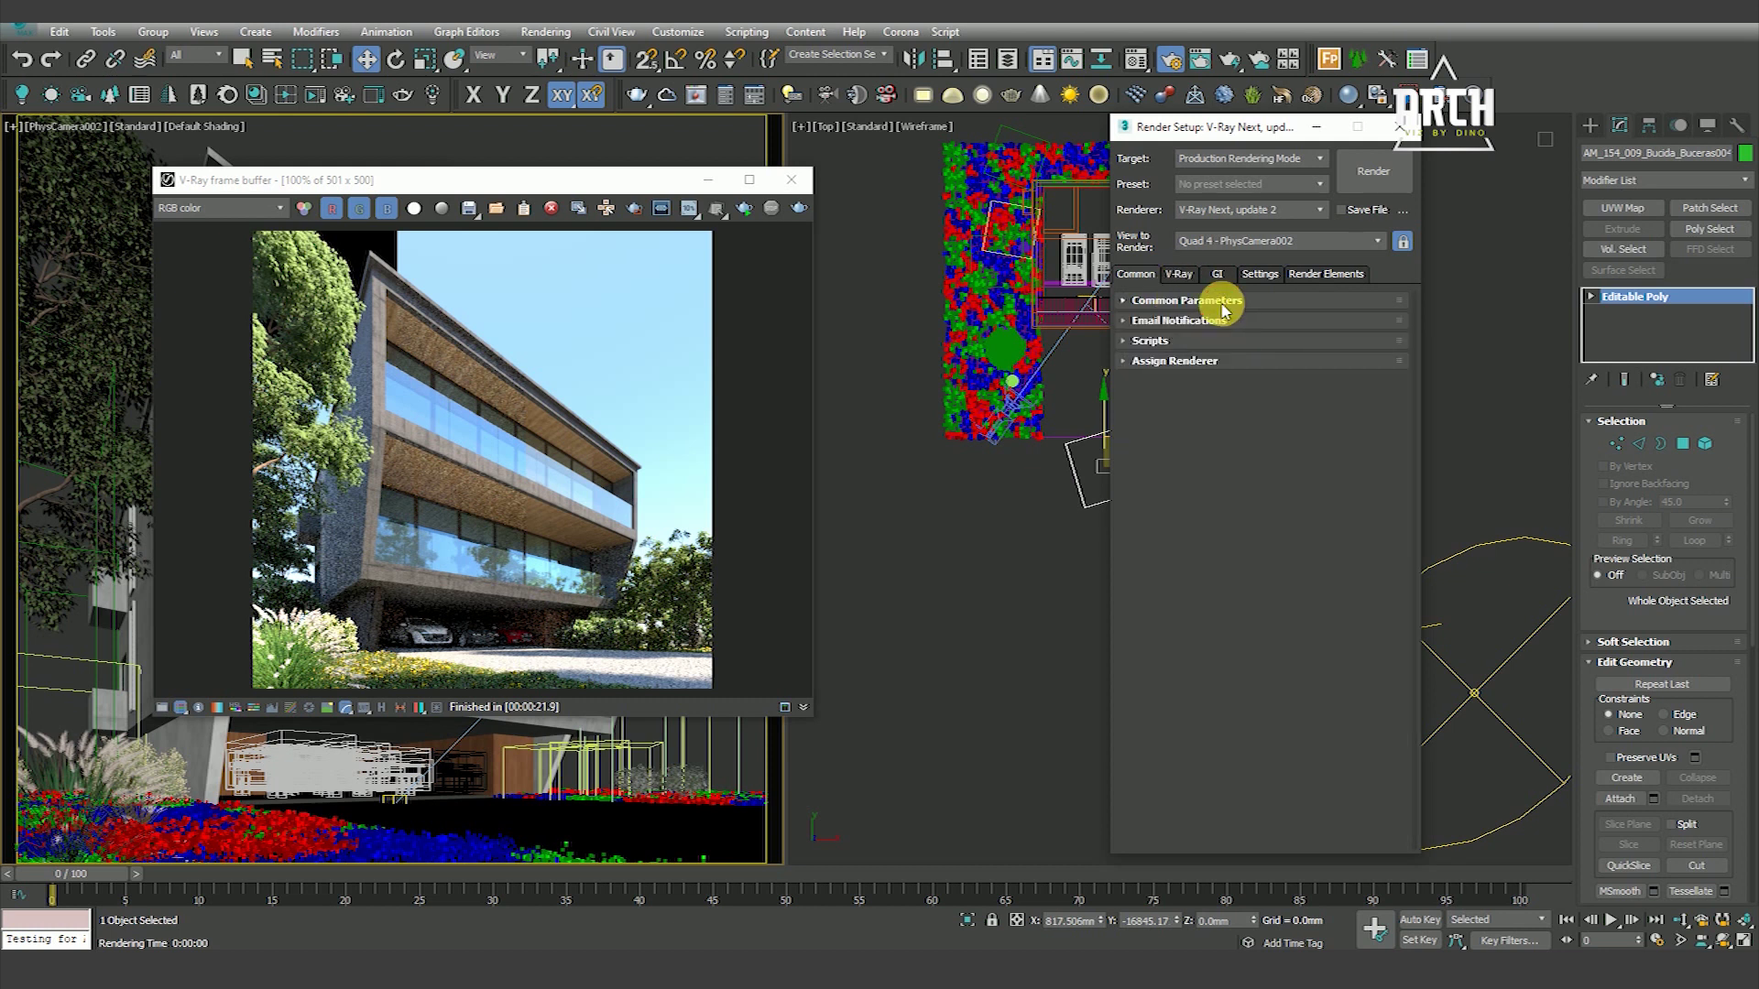
click(1195, 322)
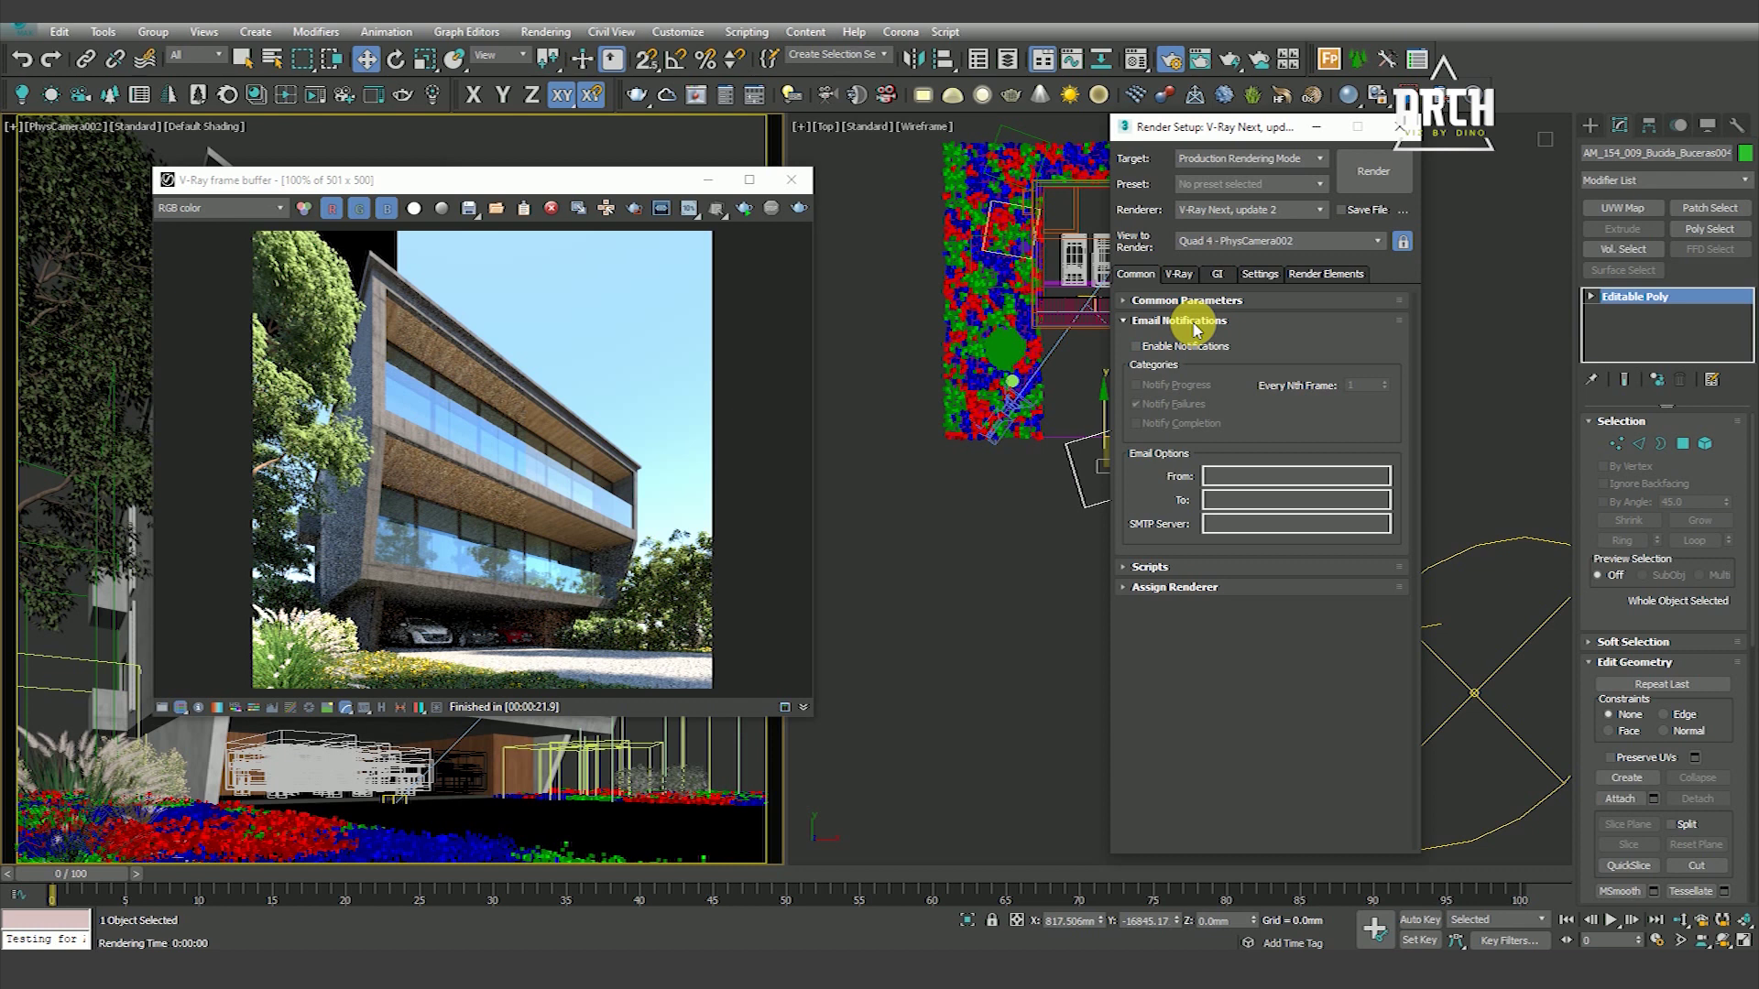
click(1195, 324)
click(1221, 302)
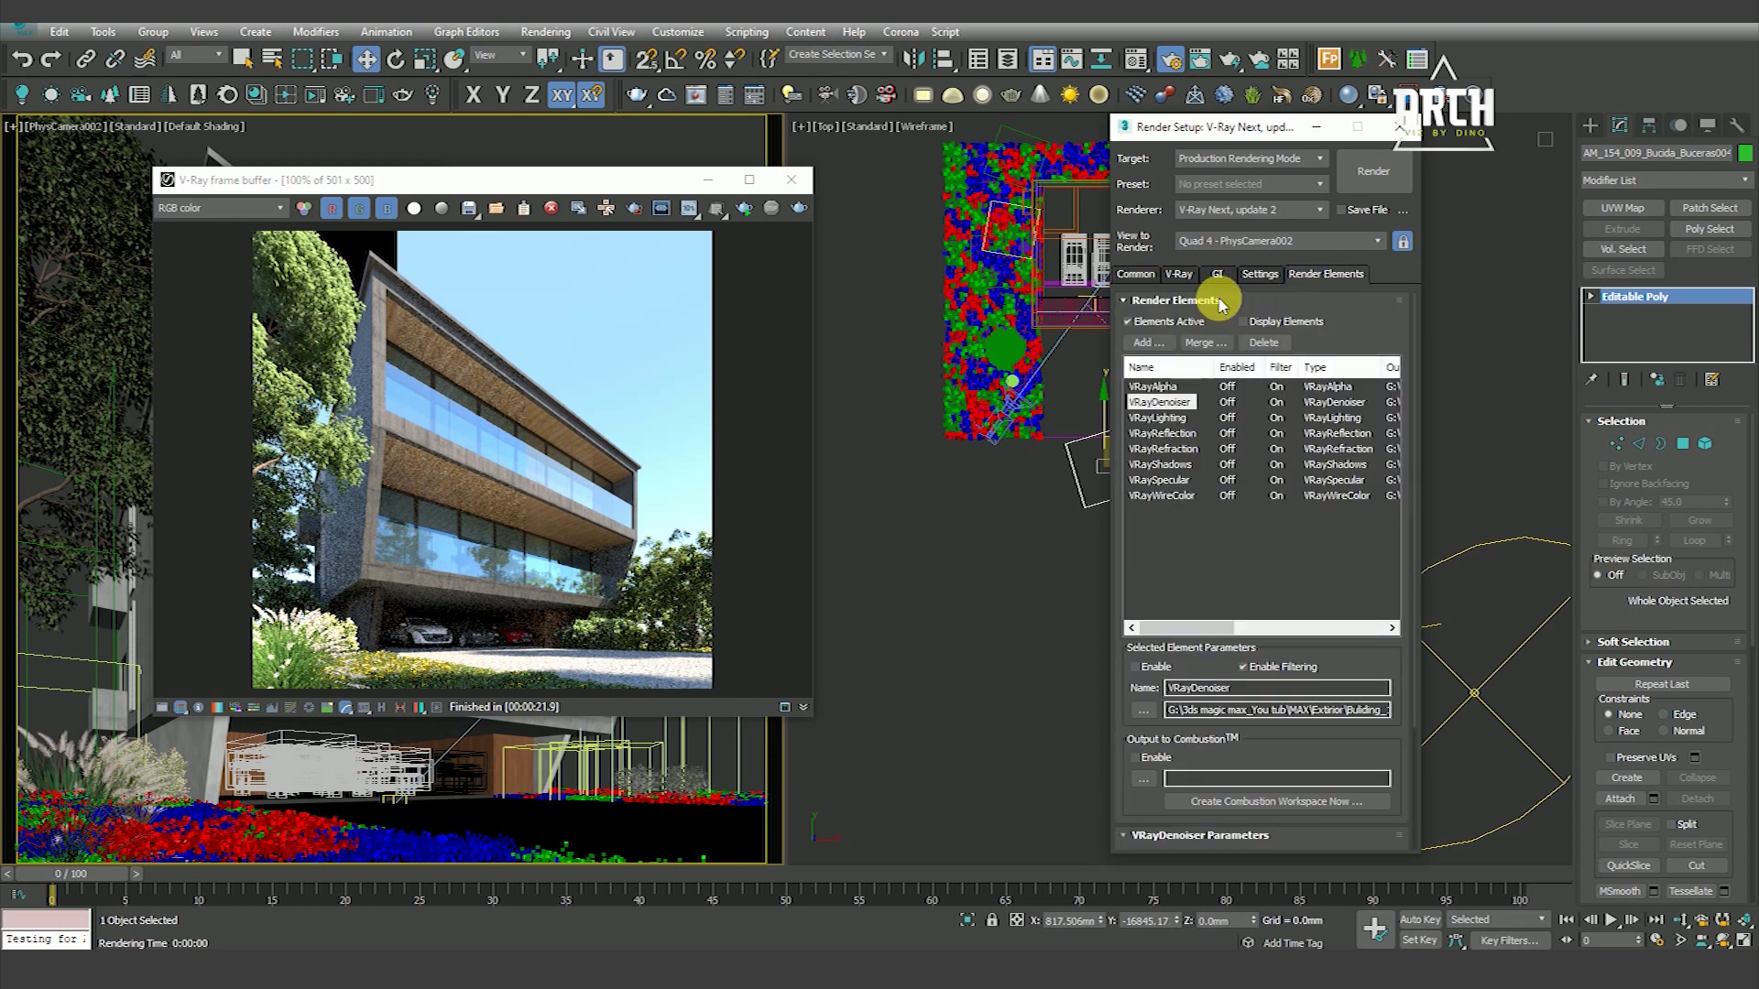
click(1132, 273)
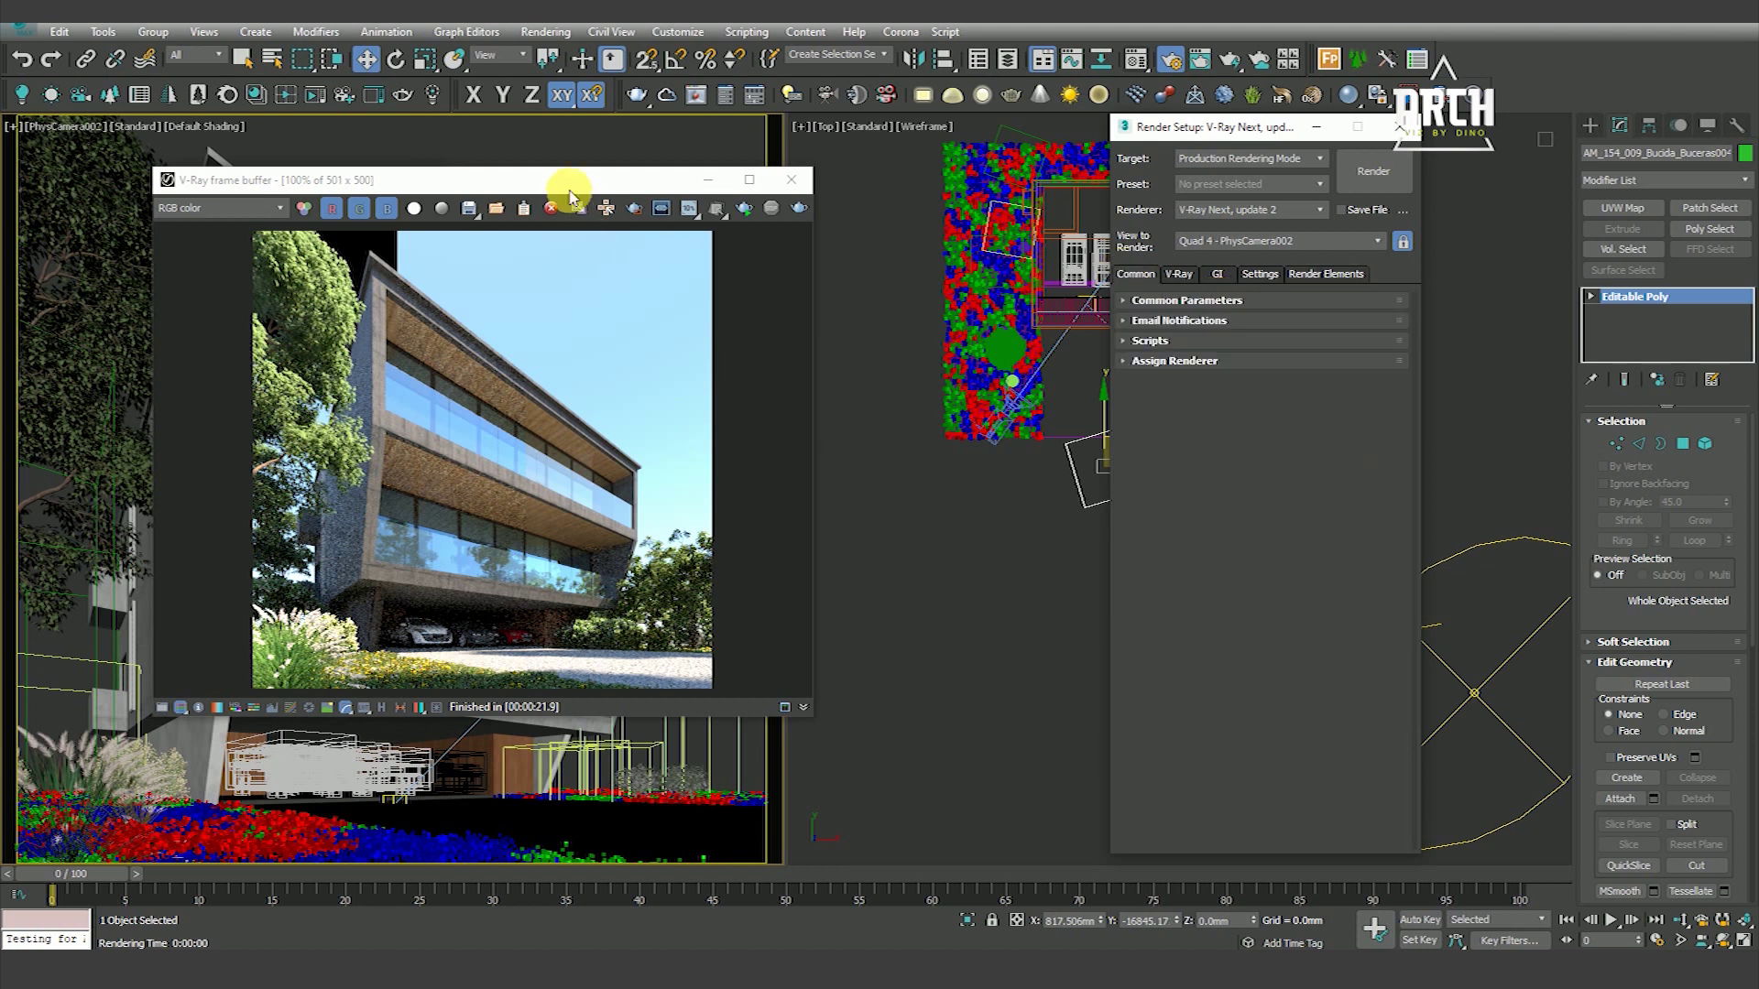
drag(569, 182, 530, 160)
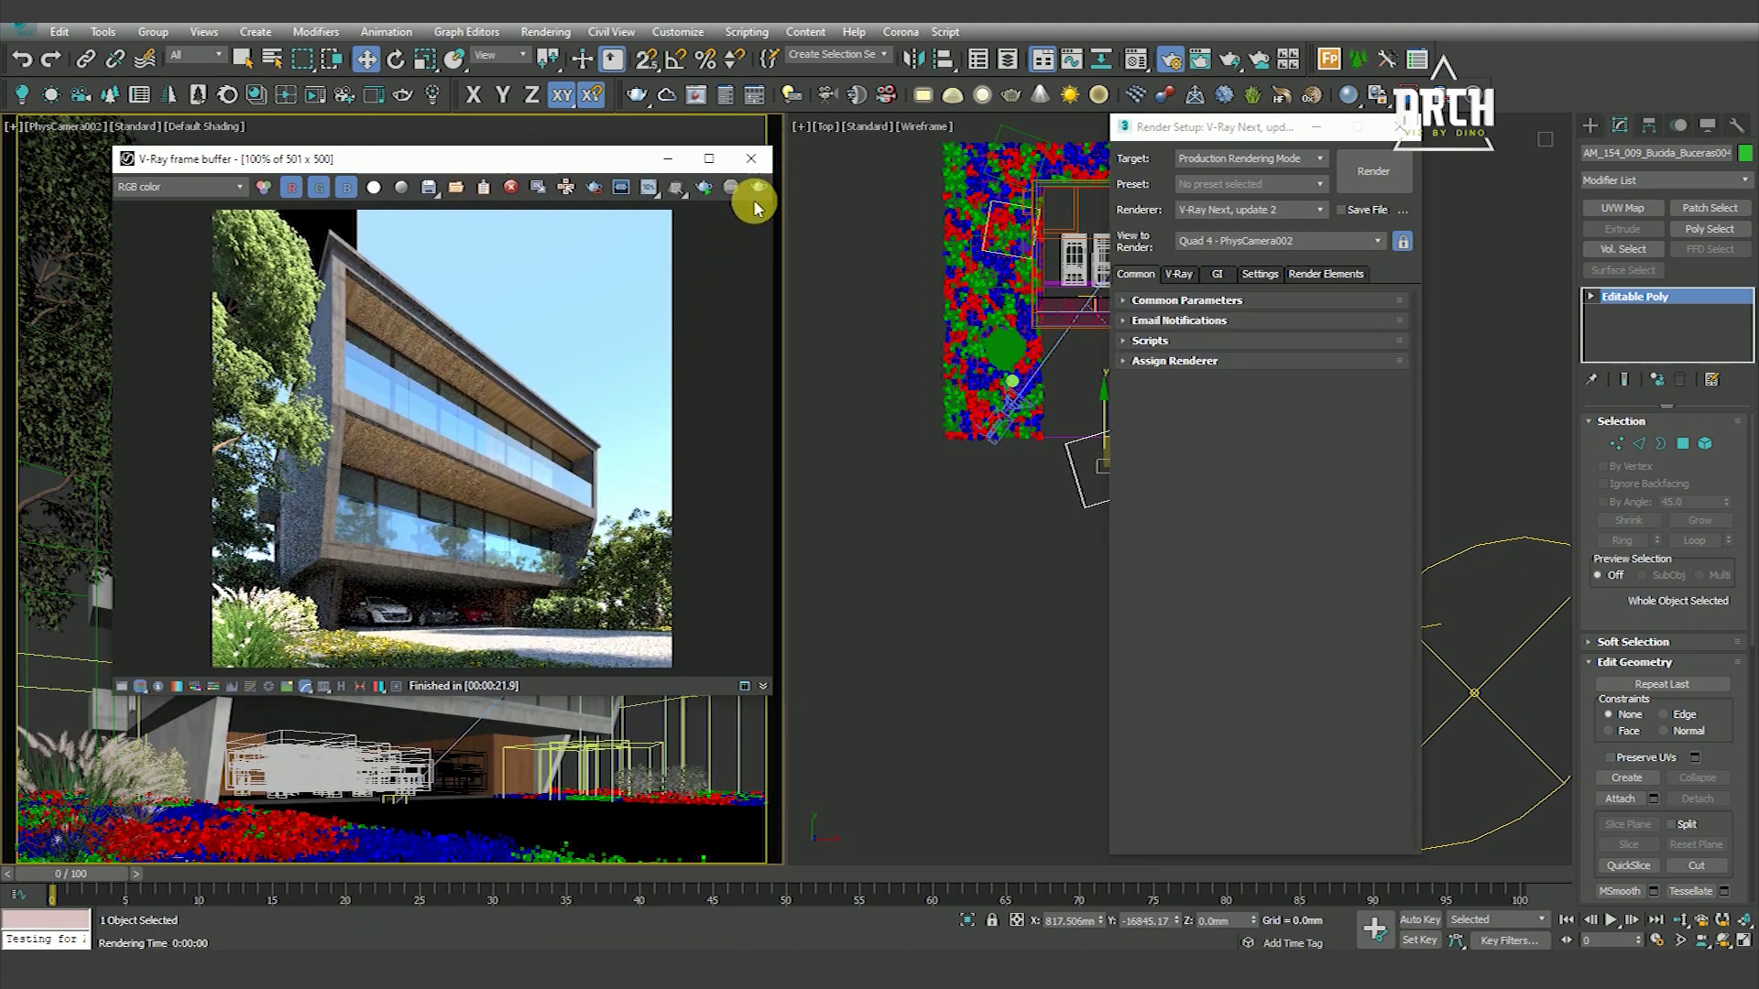
scroll(409, 608, up, 1)
scroll(479, 439, up, 1)
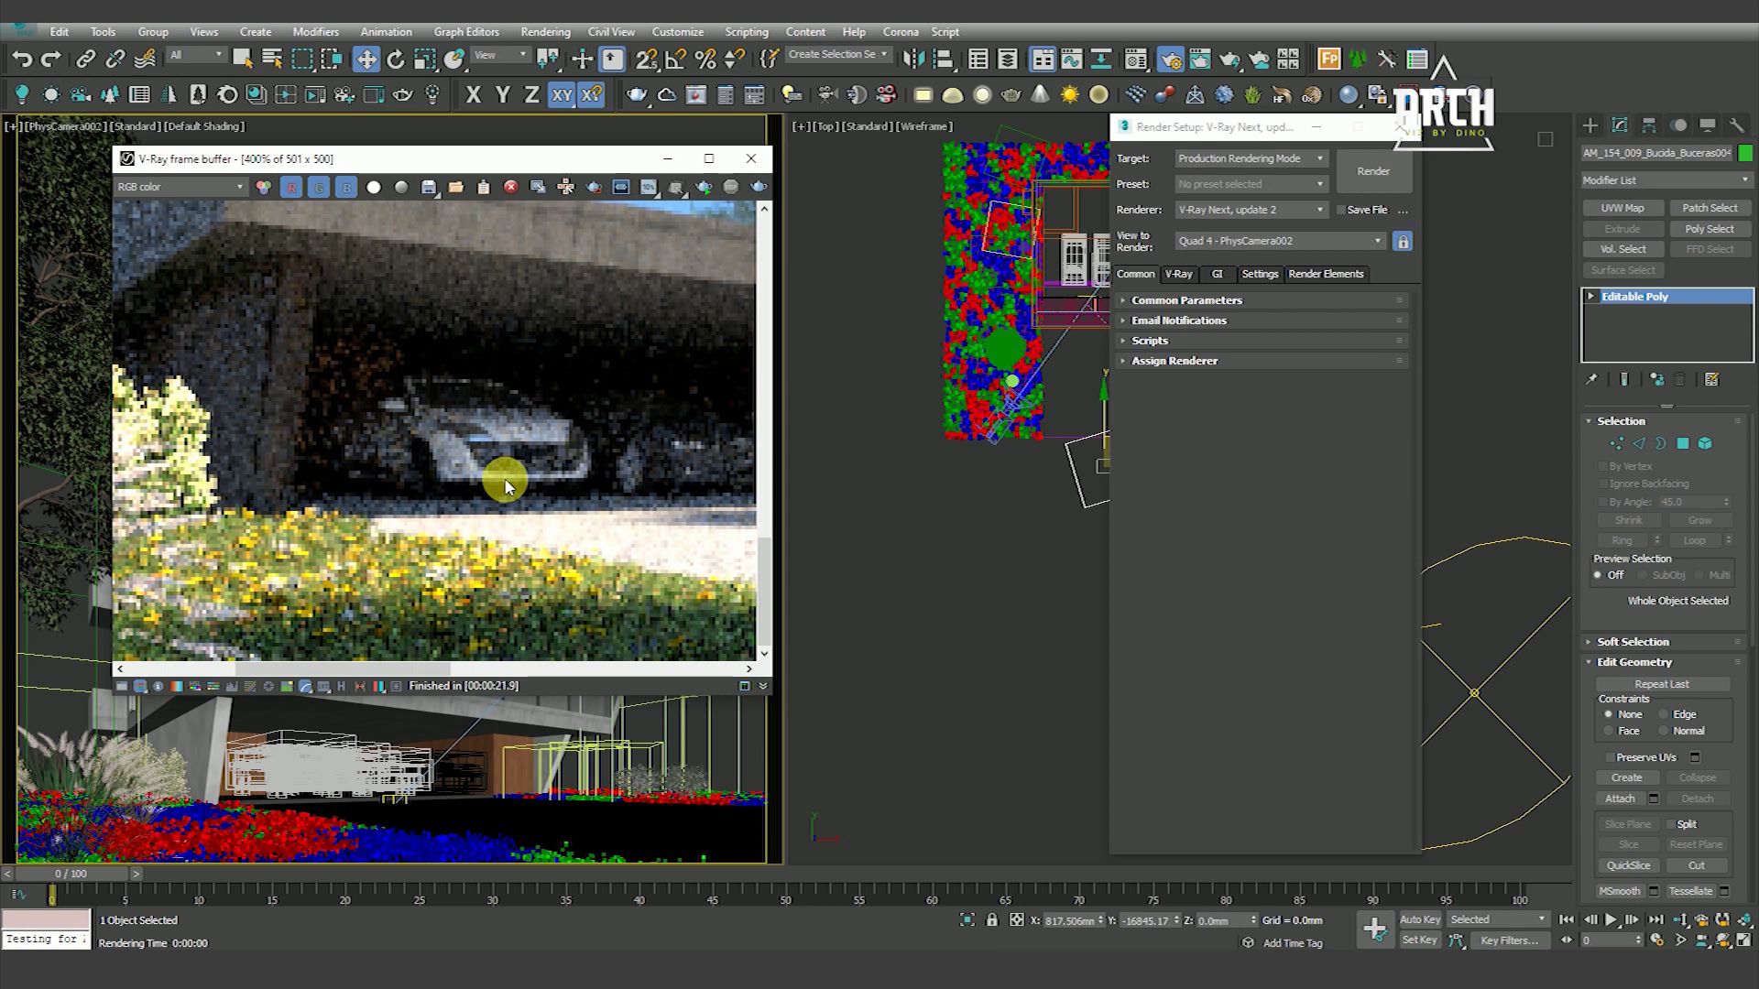
scroll(381, 497, down, 1)
scroll(515, 511, down, 1)
scroll(515, 511, up, 1)
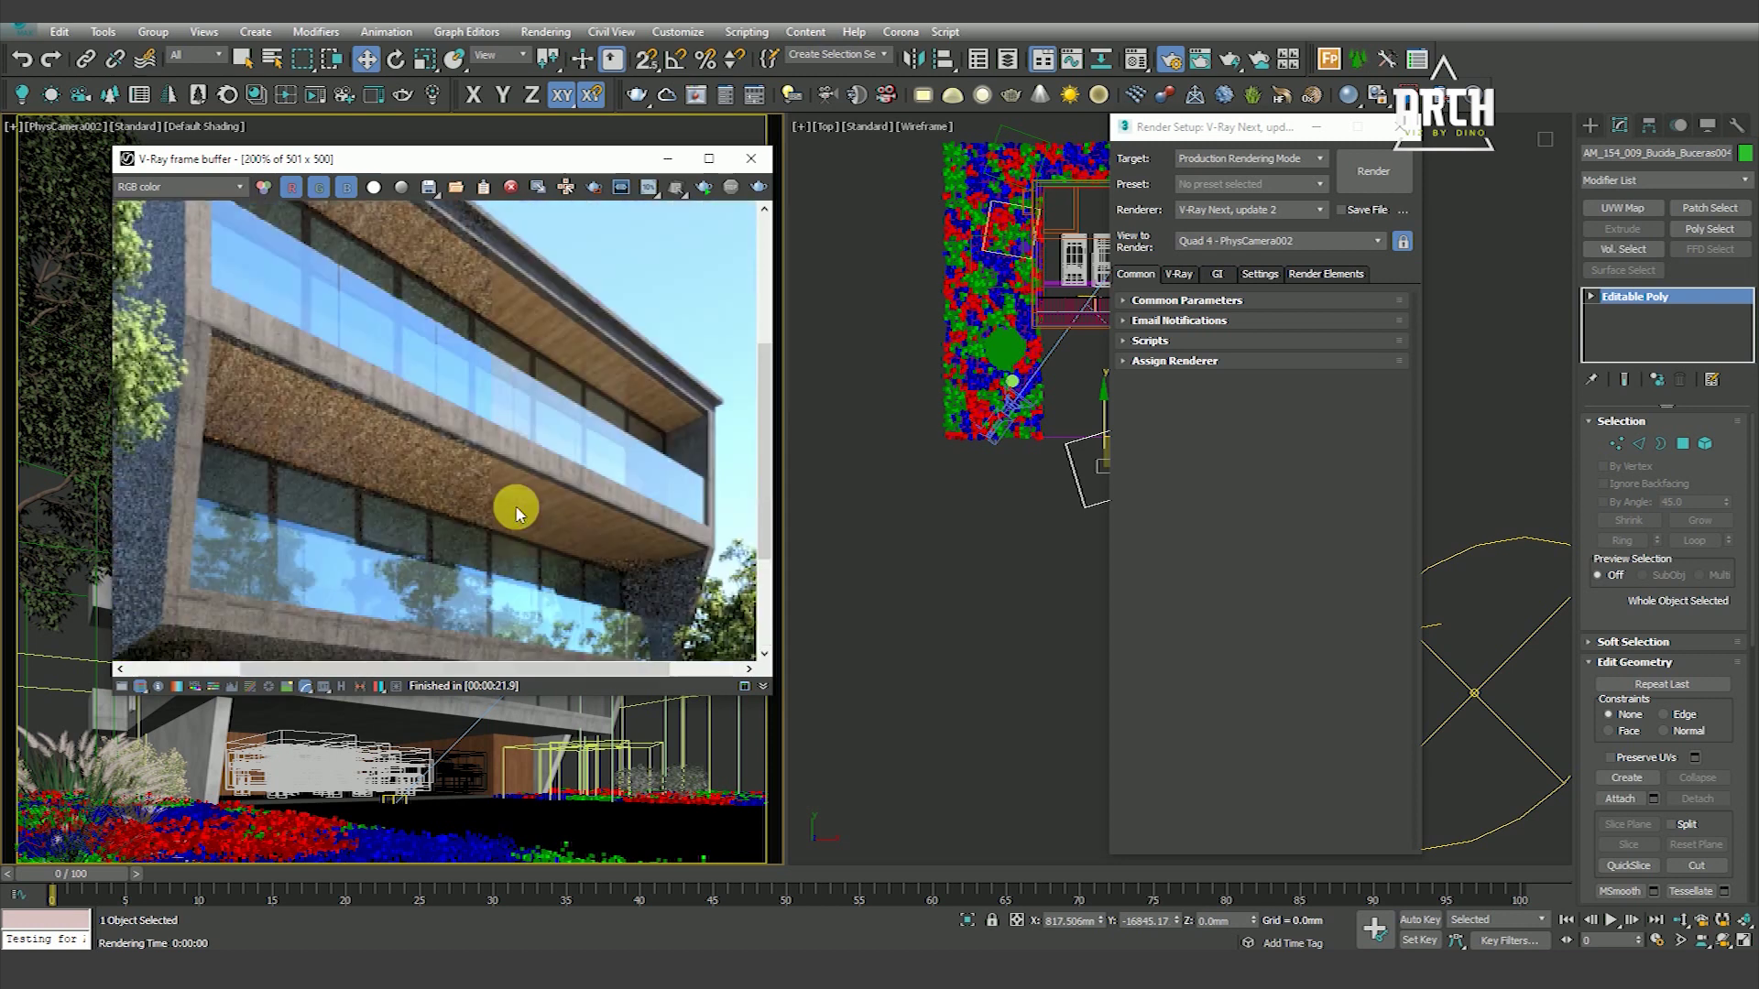
scroll(594, 564, down, 1)
scroll(593, 563, up, 1)
scroll(614, 549, down, 1)
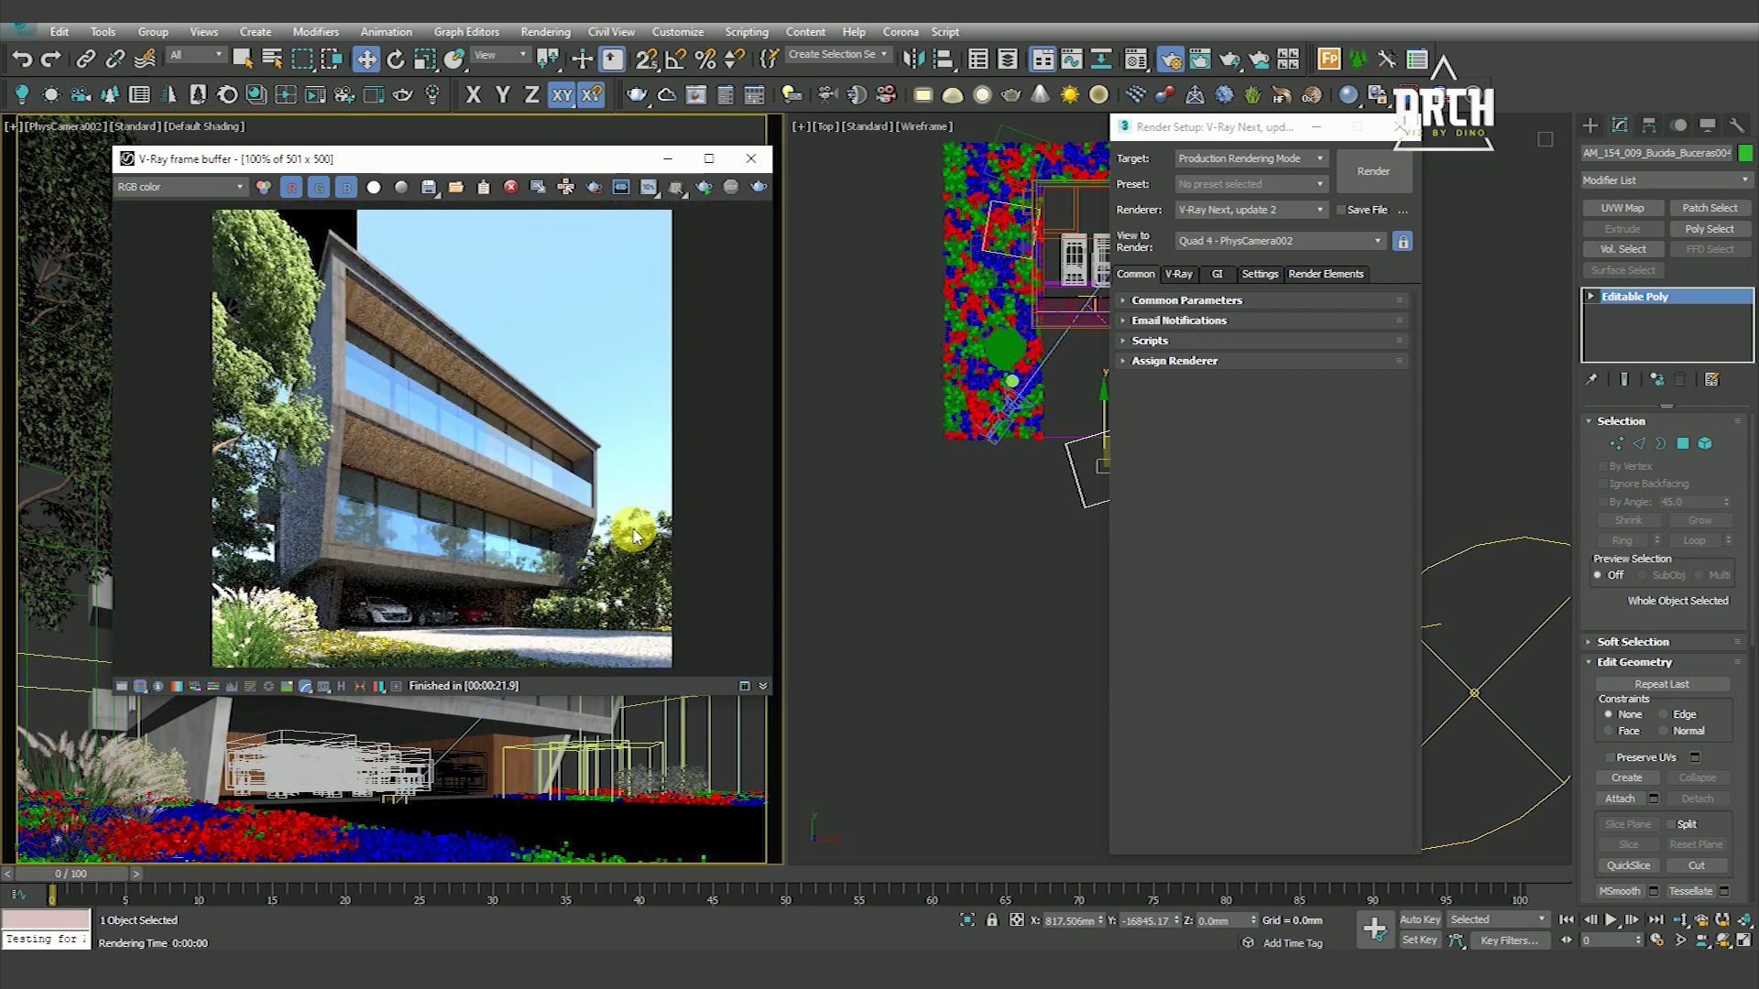
Launch the final 1082 × 1080 V-Ray render and watch the light cache being built
click(759, 188)
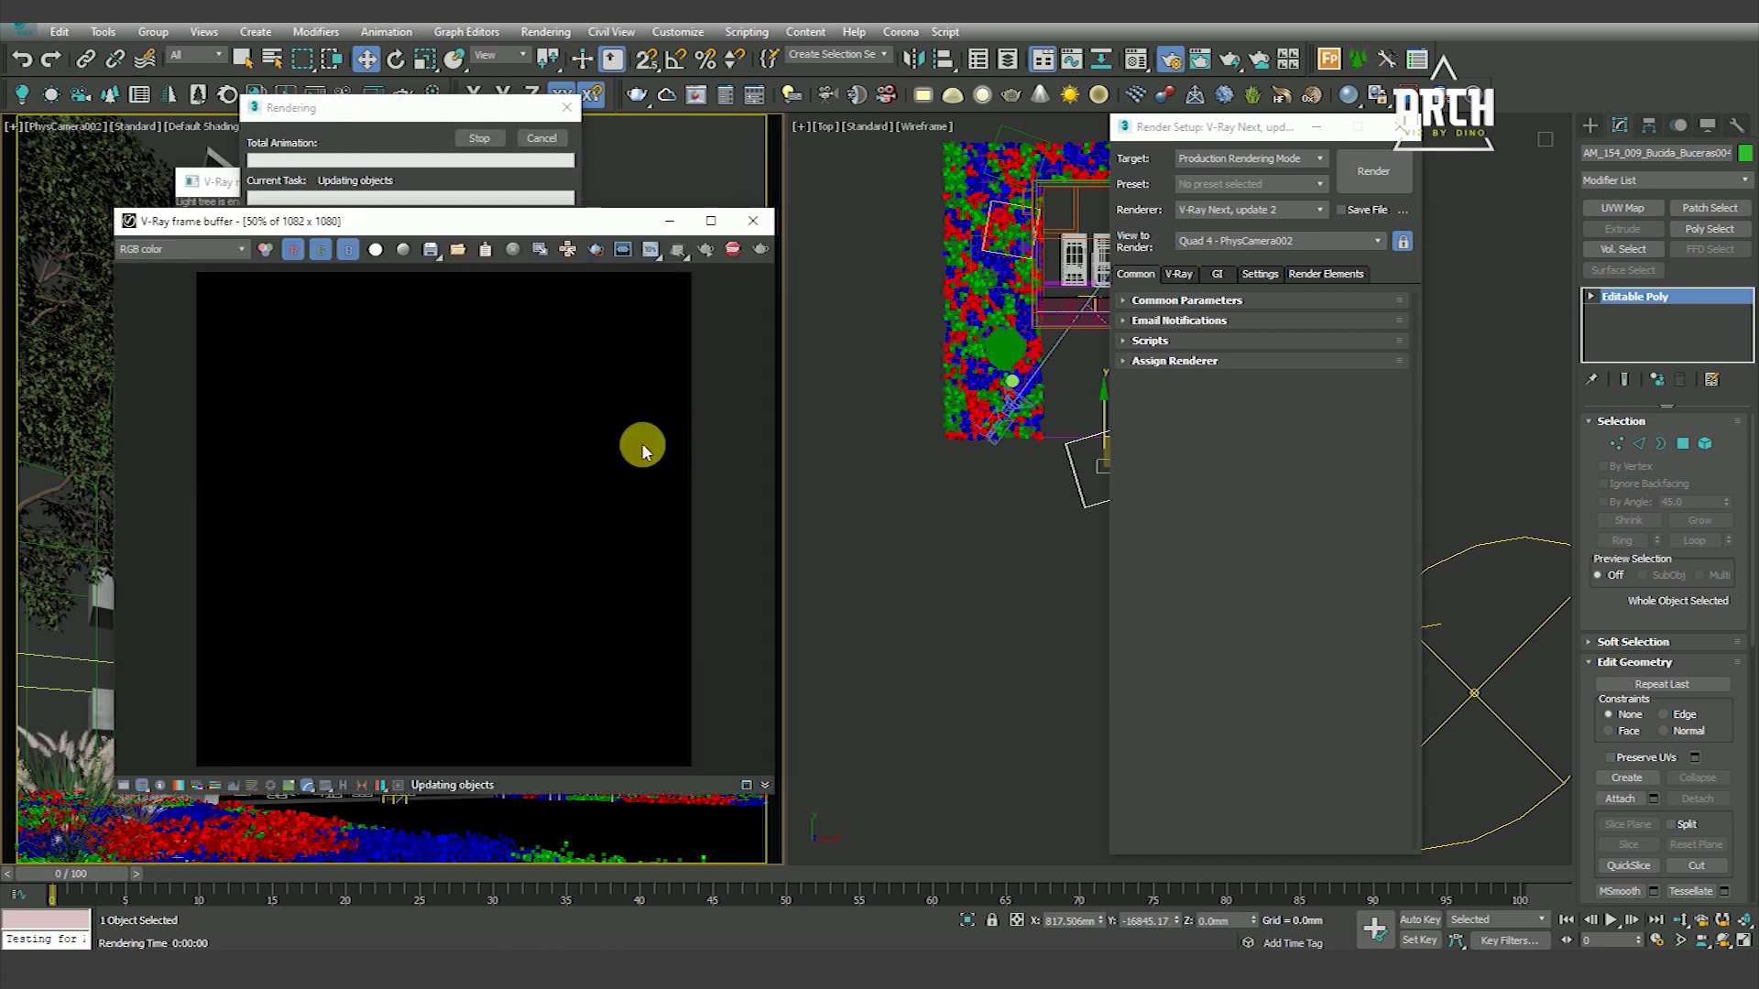
mouse_move(585, 224)
mouse_down()
mouse_move(598, 200)
mouse_move(572, 218)
mouse_up()
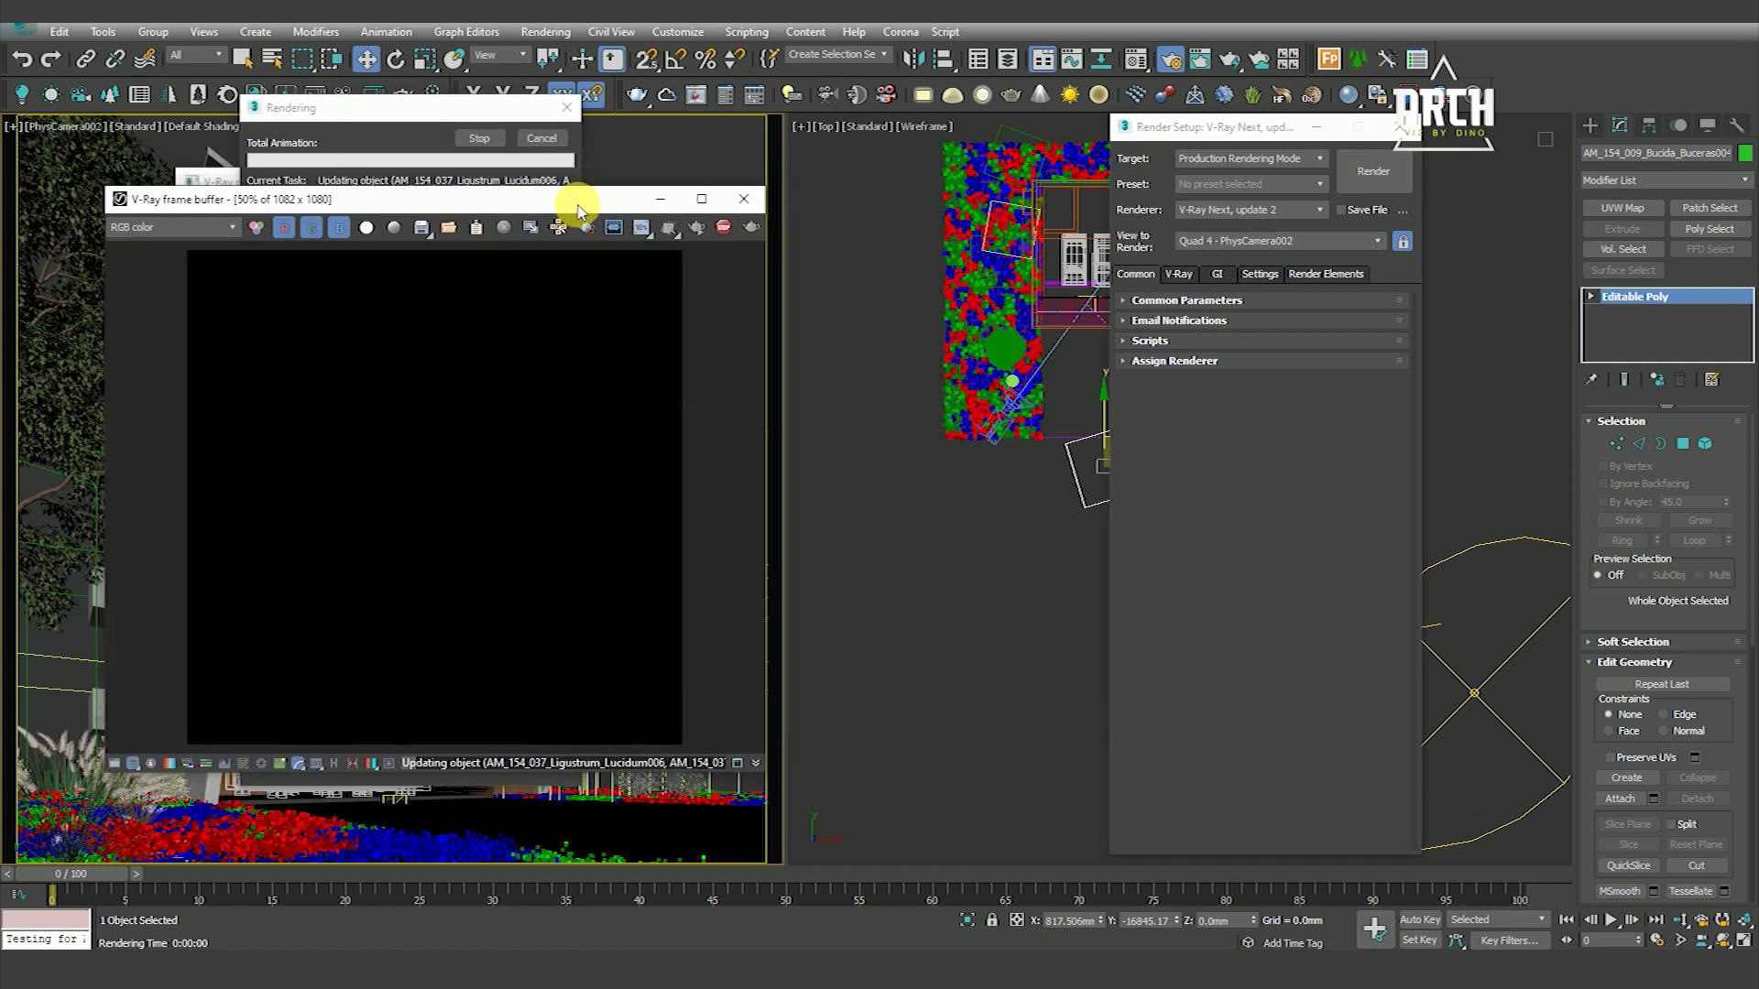
drag(572, 218, 573, 231)
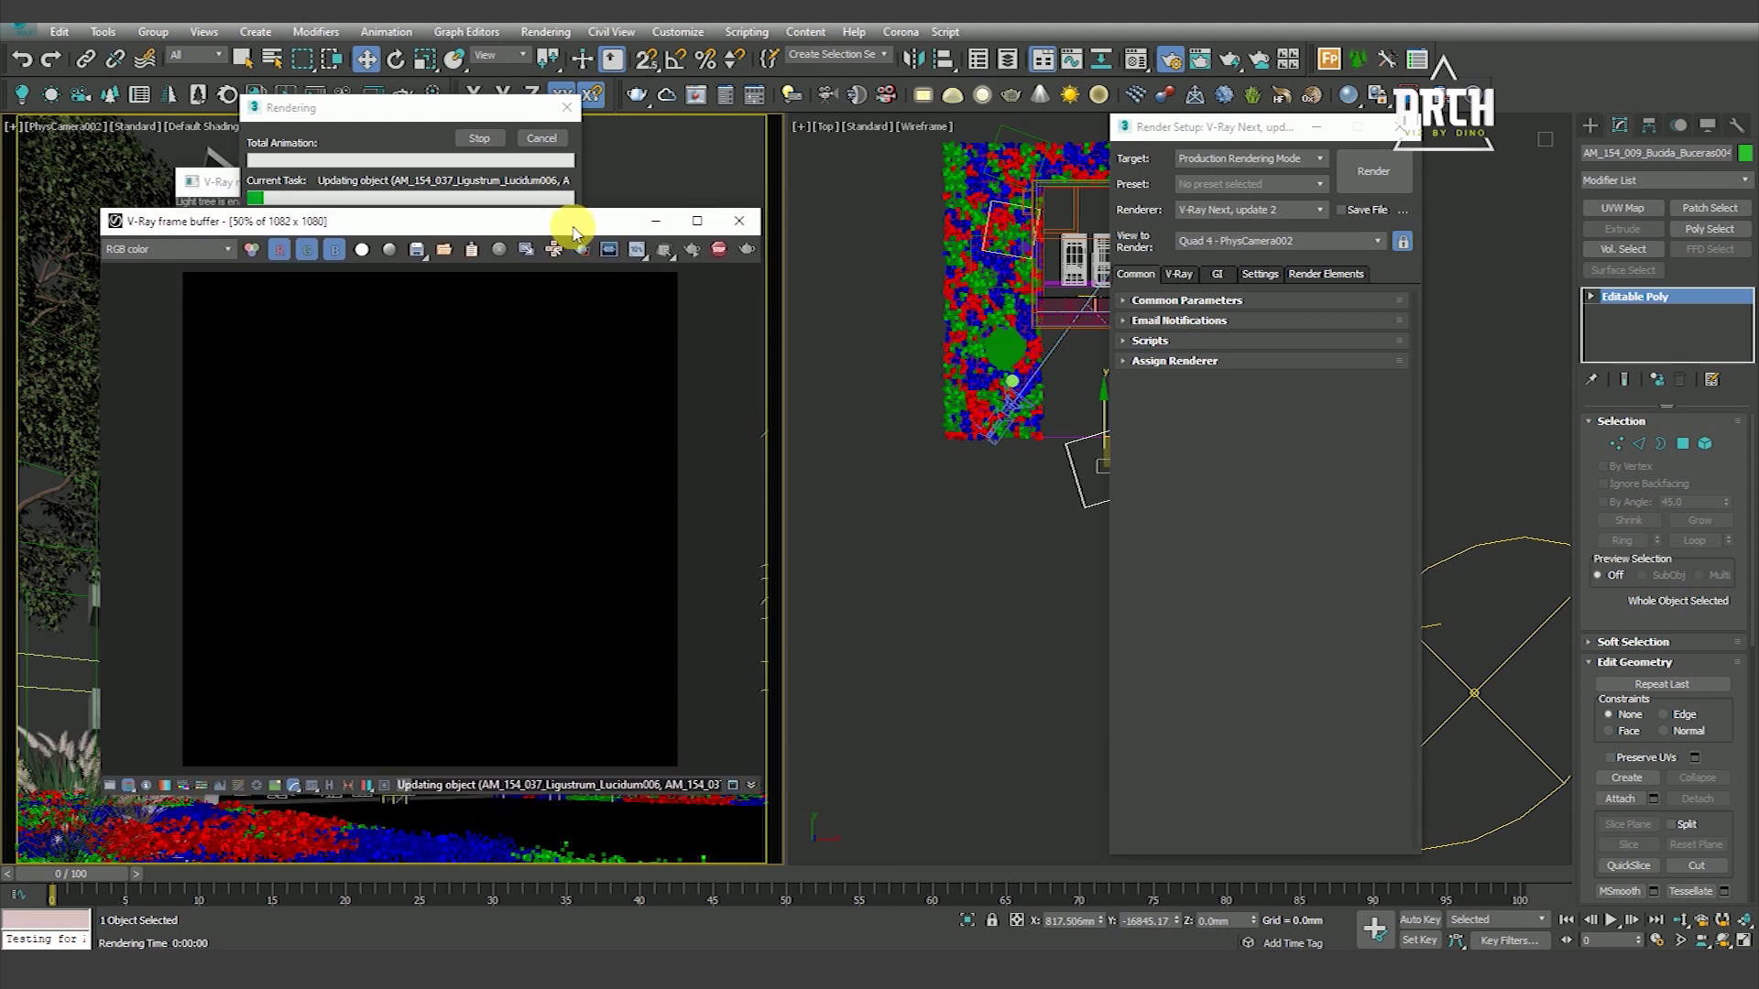
scroll(472, 443, down, 1)
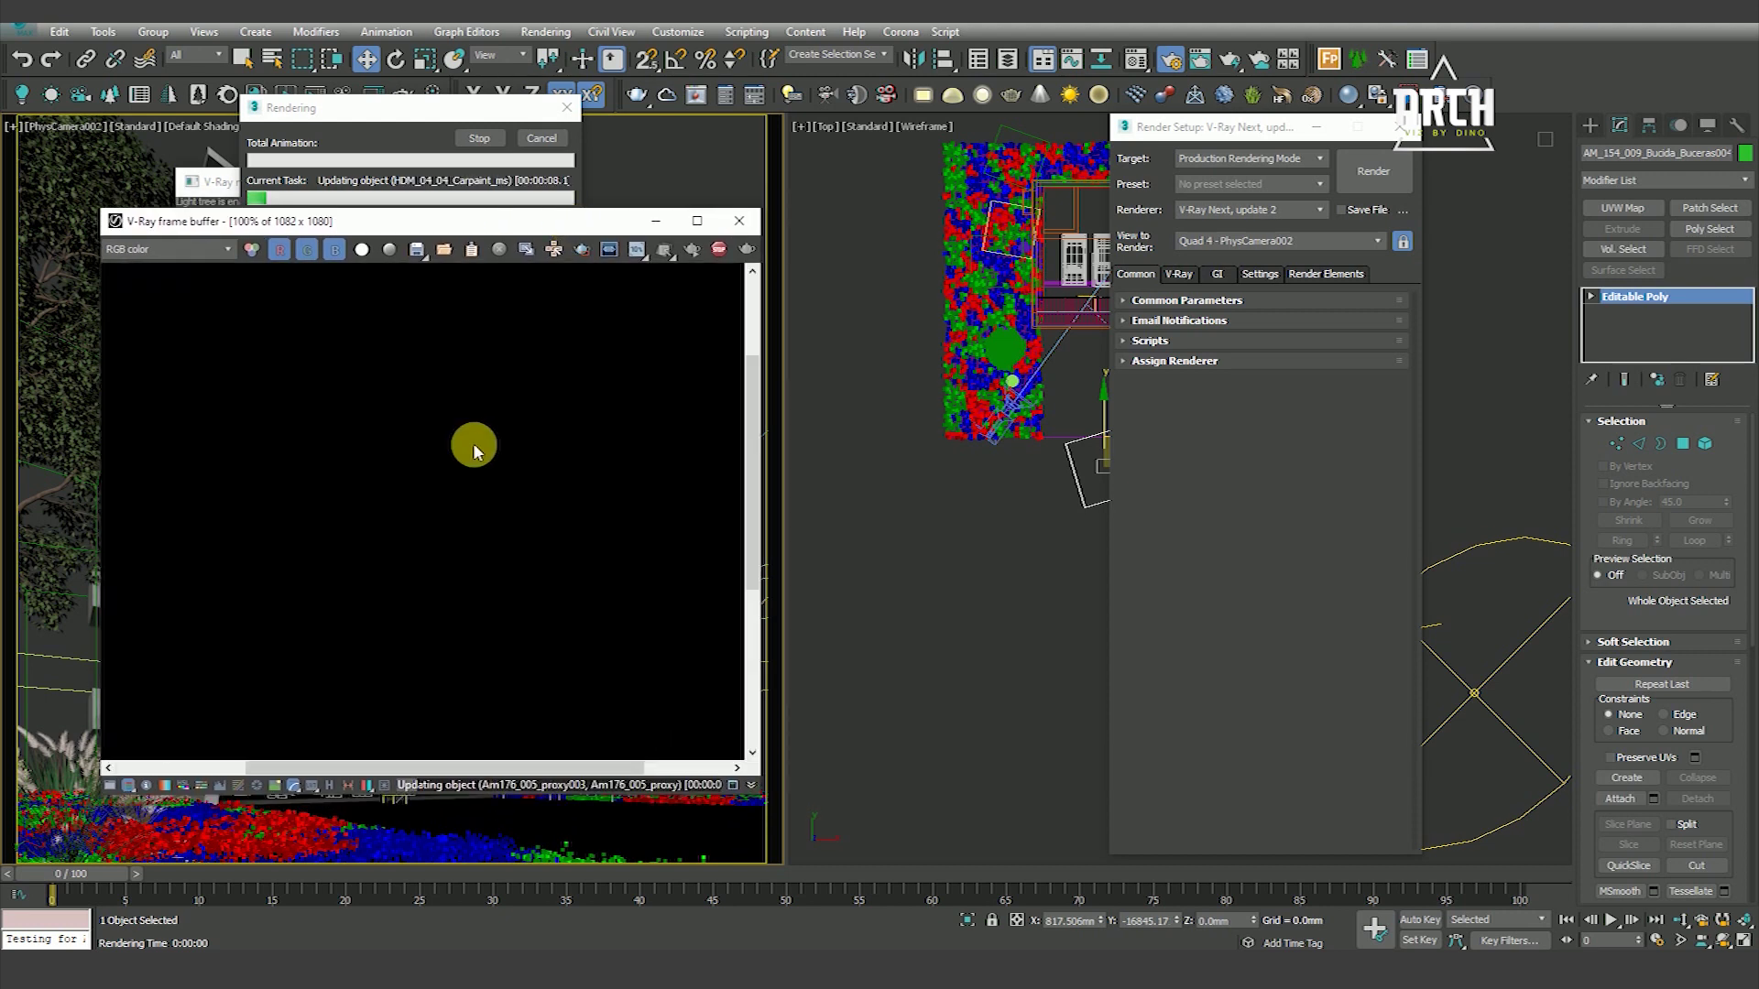
scroll(472, 442, down, 1)
scroll(473, 442, up, 1)
scroll(473, 442, up, 1)
scroll(472, 442, down, 1)
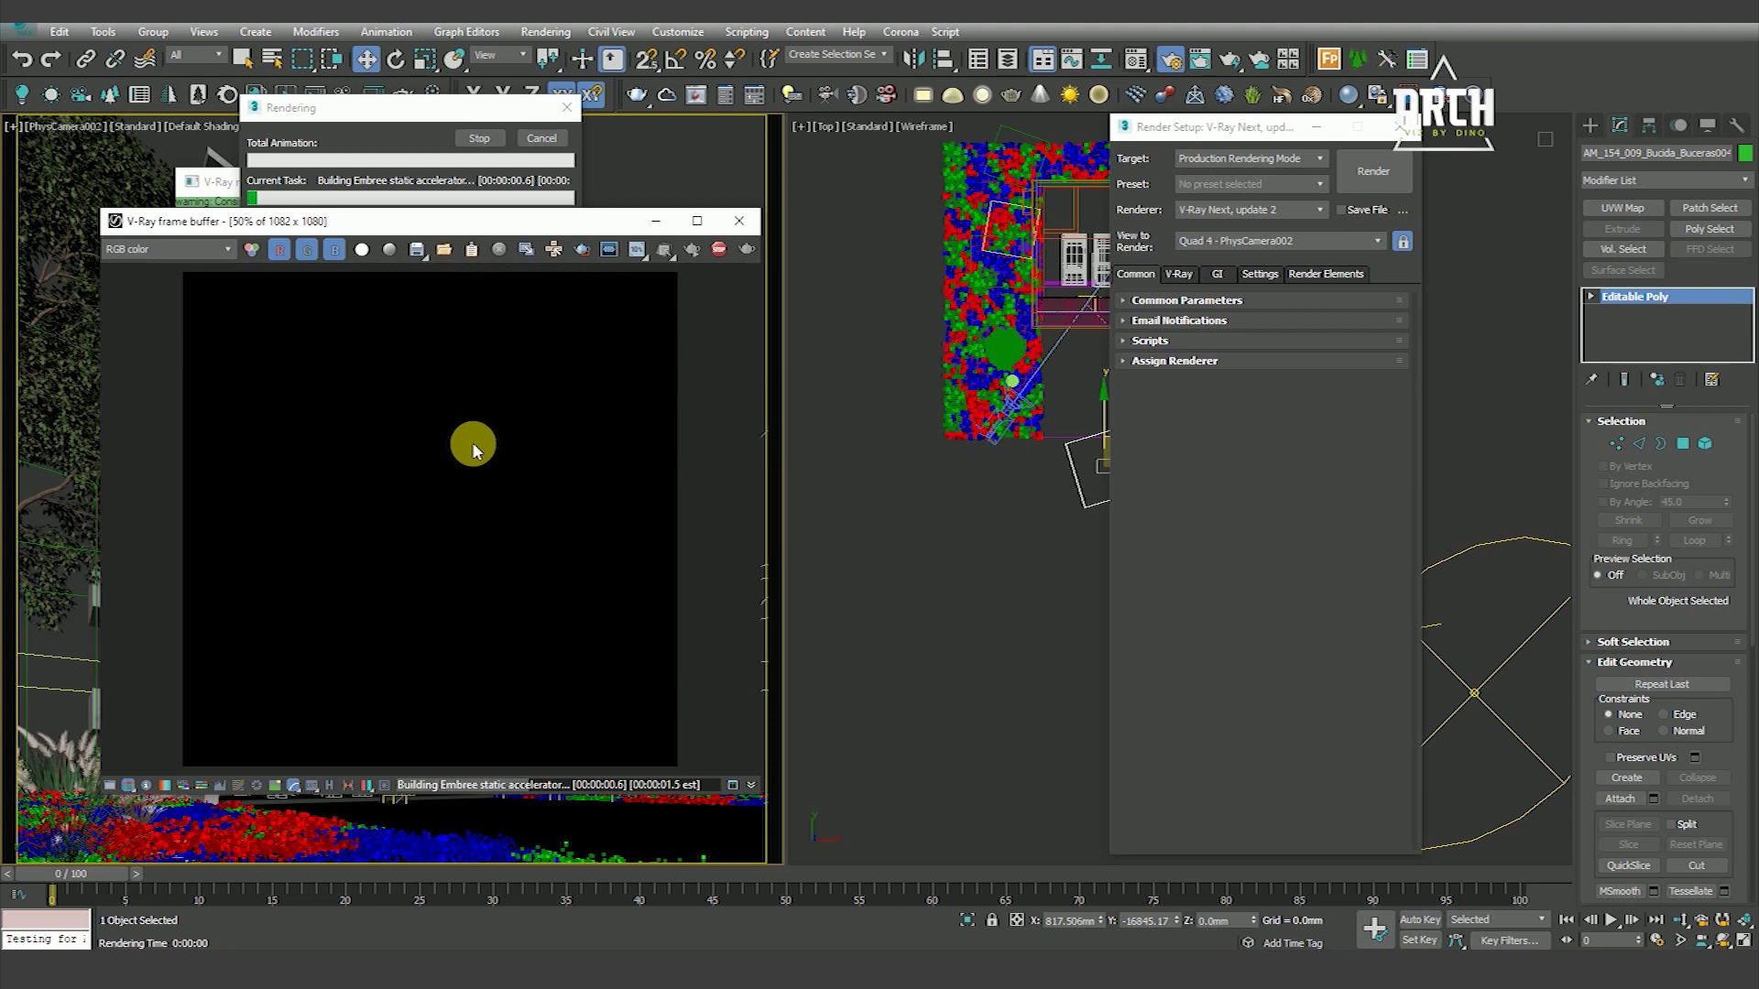
scroll(473, 446, down, 1)
scroll(472, 447, up, 2)
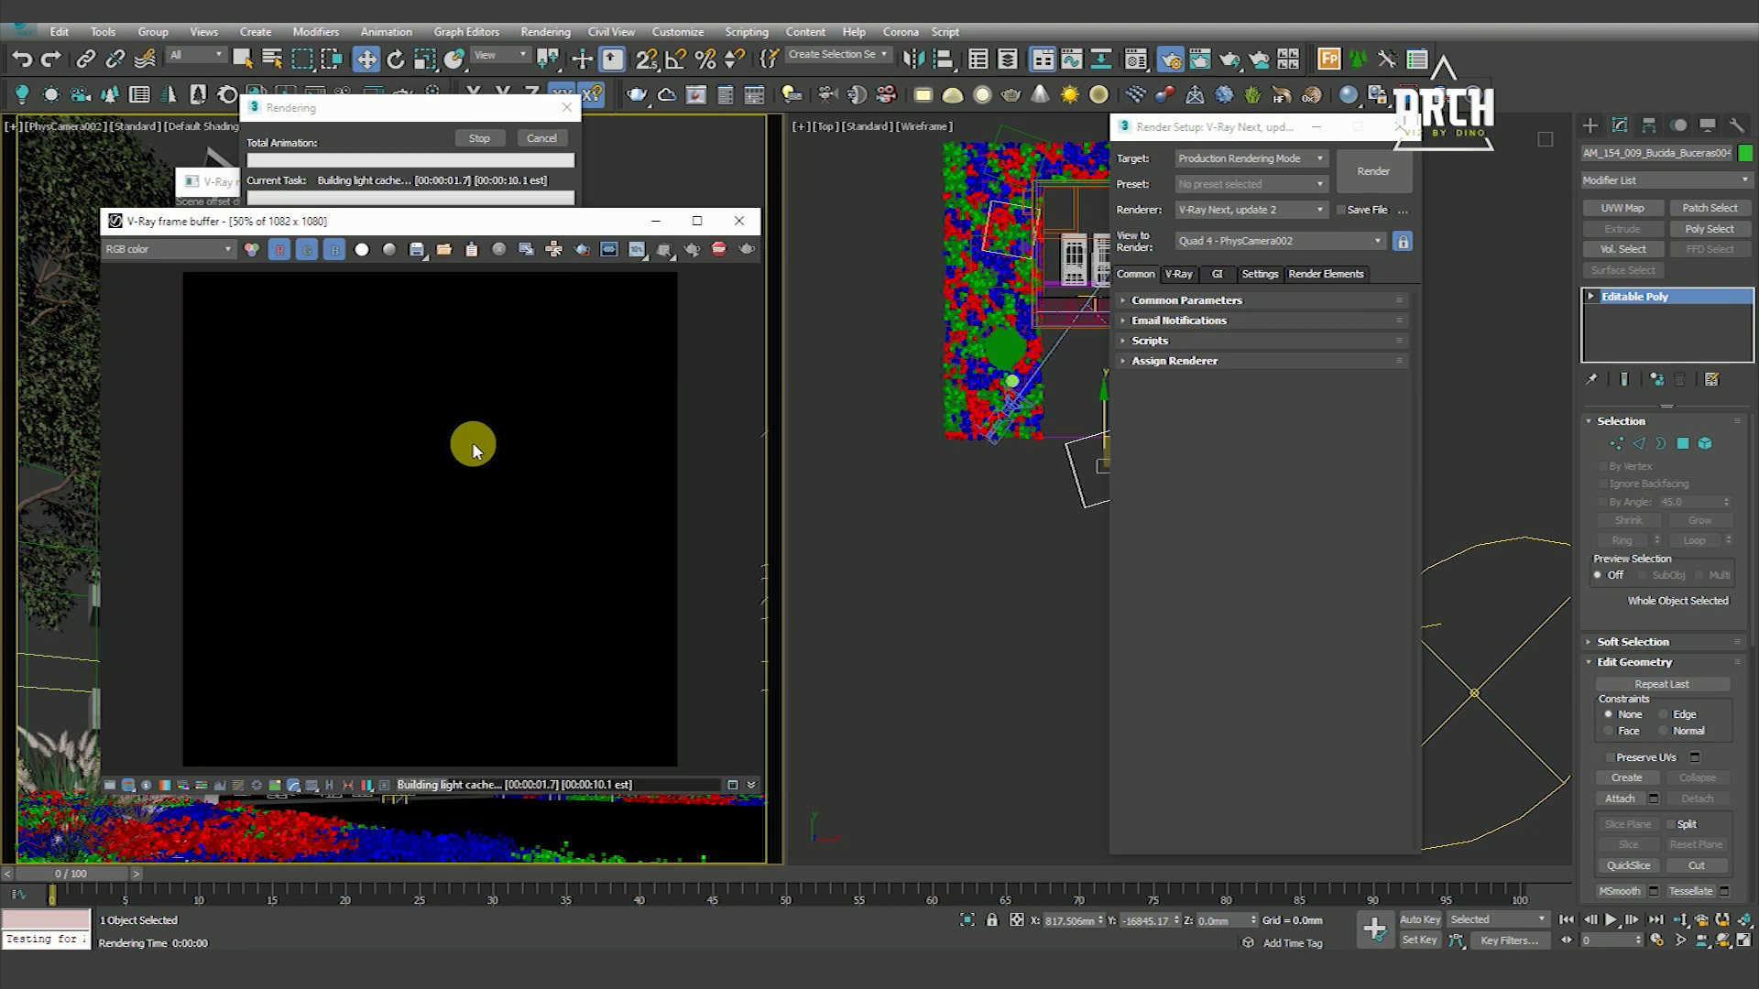
scroll(473, 446, down, 1)
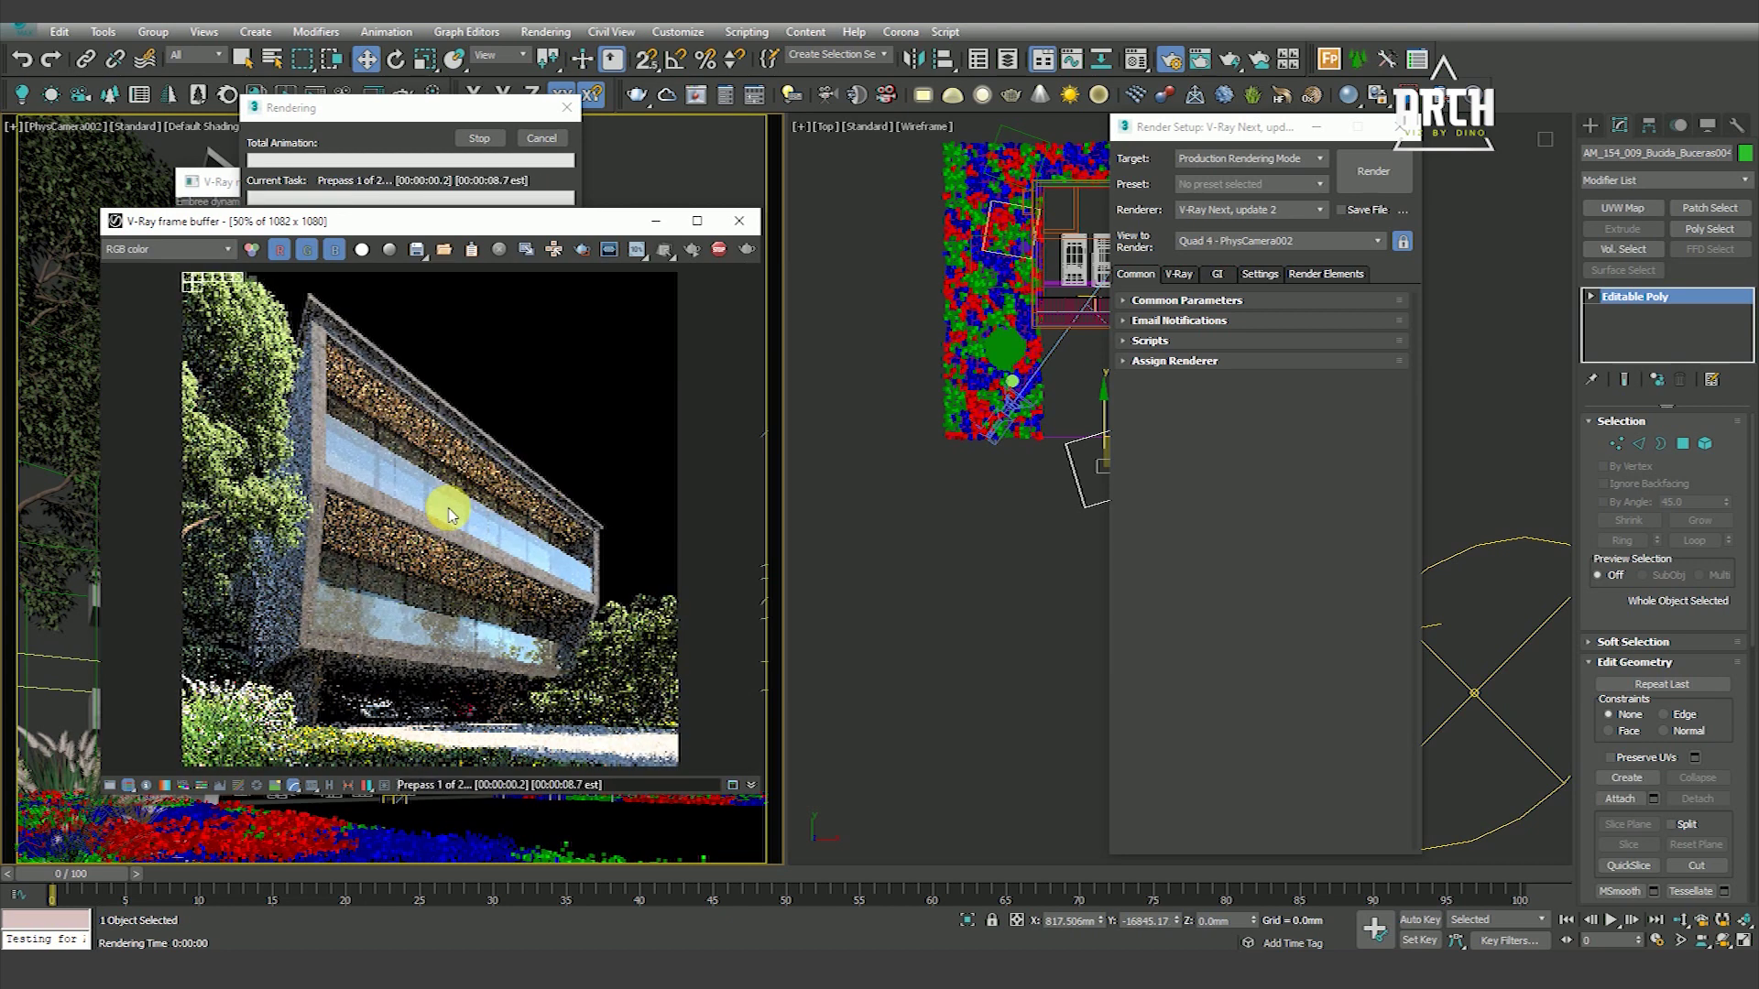